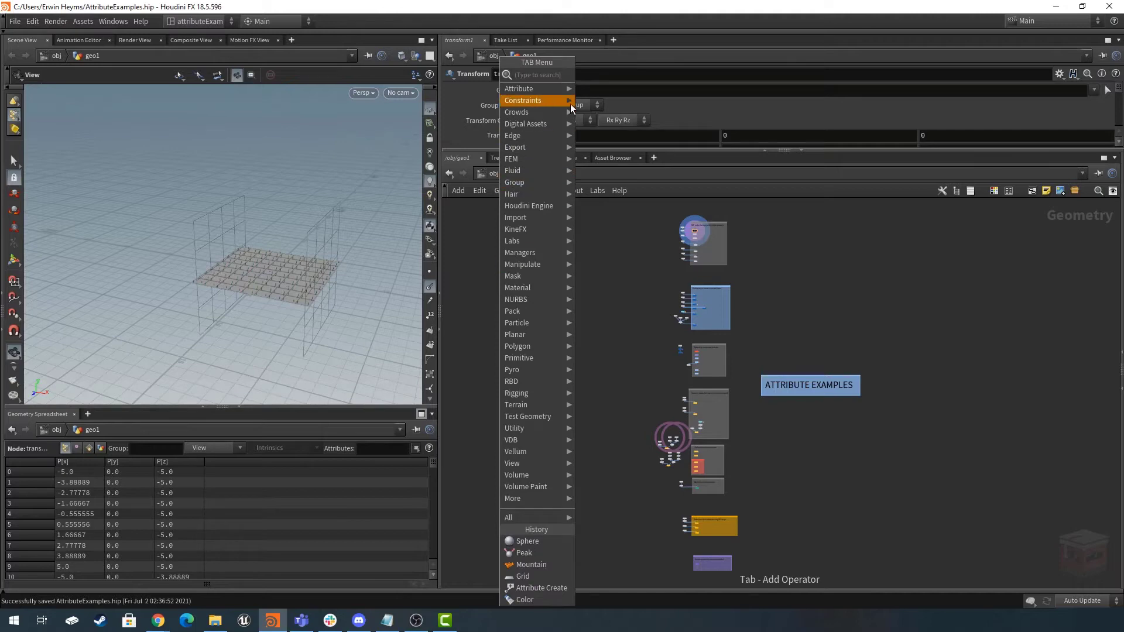
pyautogui.moveTo(527, 88)
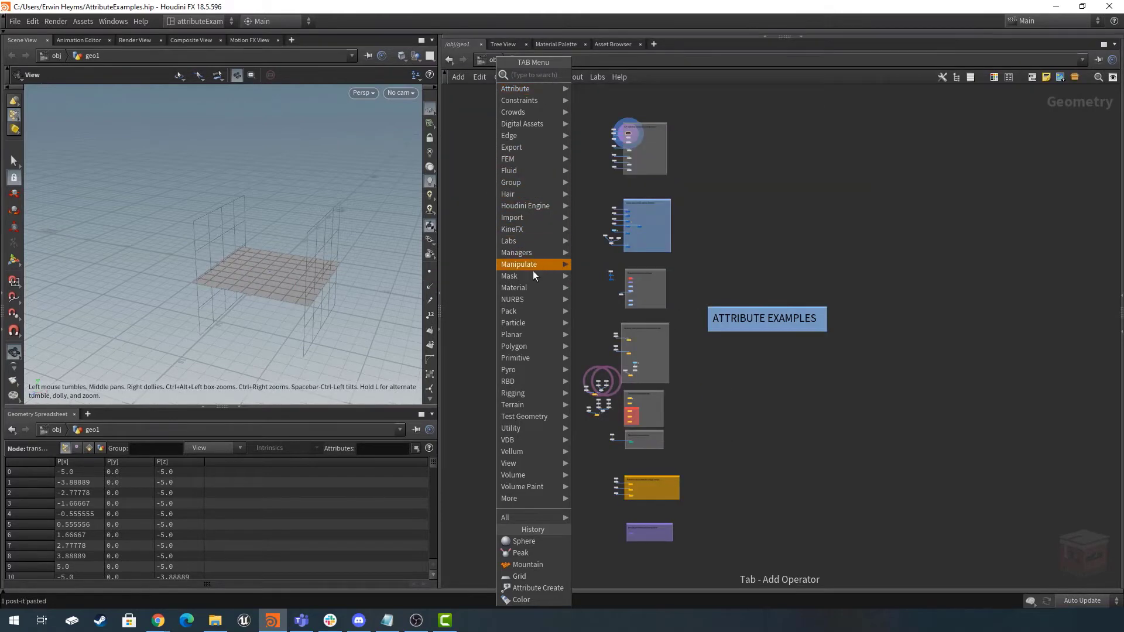
pyautogui.moveTo(530, 298)
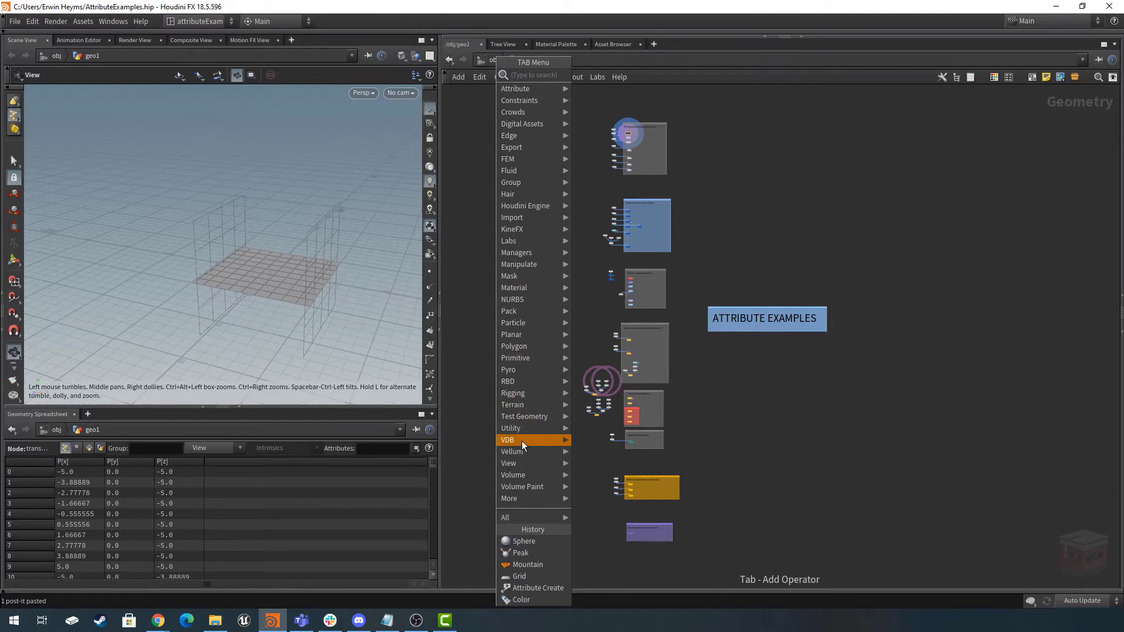
pyautogui.moveTo(525, 450)
pyautogui.moveTo(532, 430)
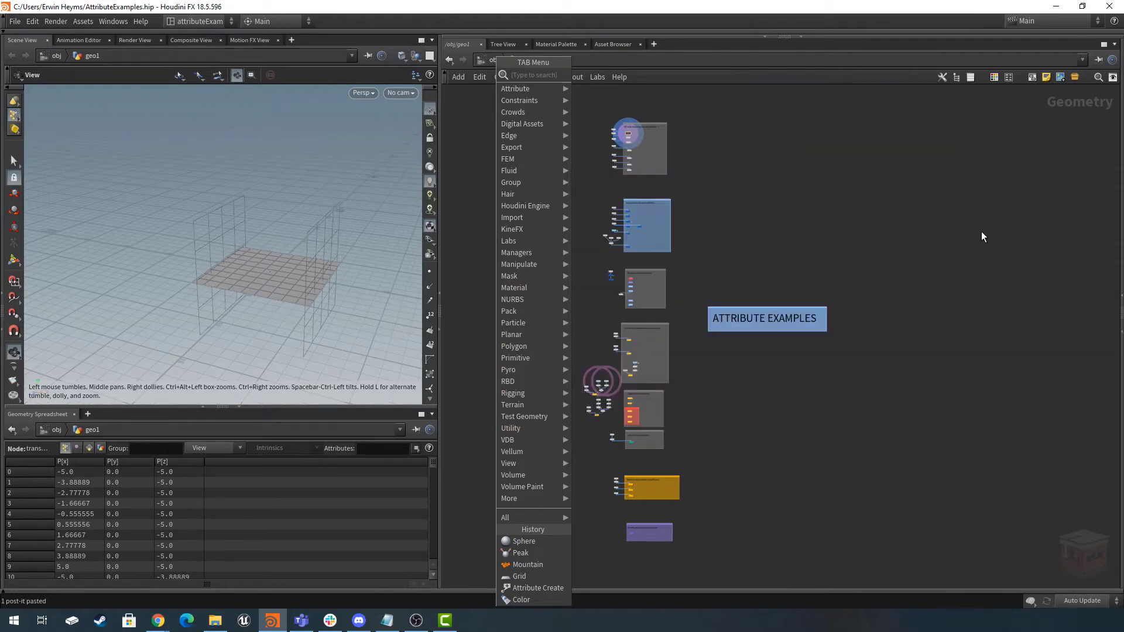
pyautogui.click(982, 231)
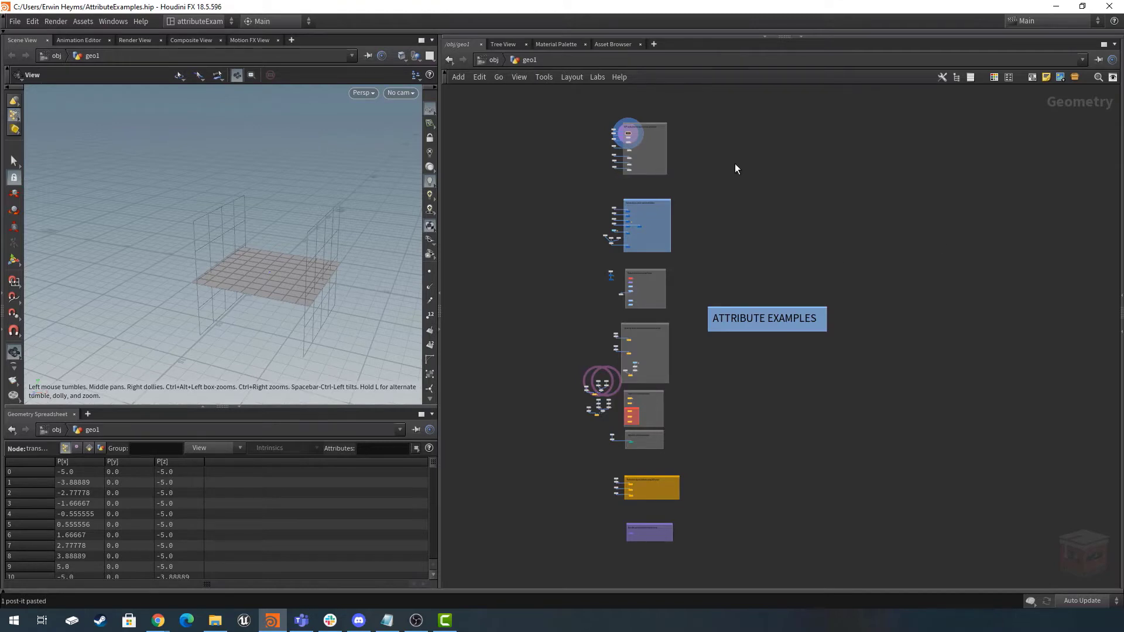
# Examine the network box of SOP nodes that manipulate native attributes, including the note describing each node.
pyautogui.moveTo(748, 157); pyautogui.dragTo(827, 288, button='middle')
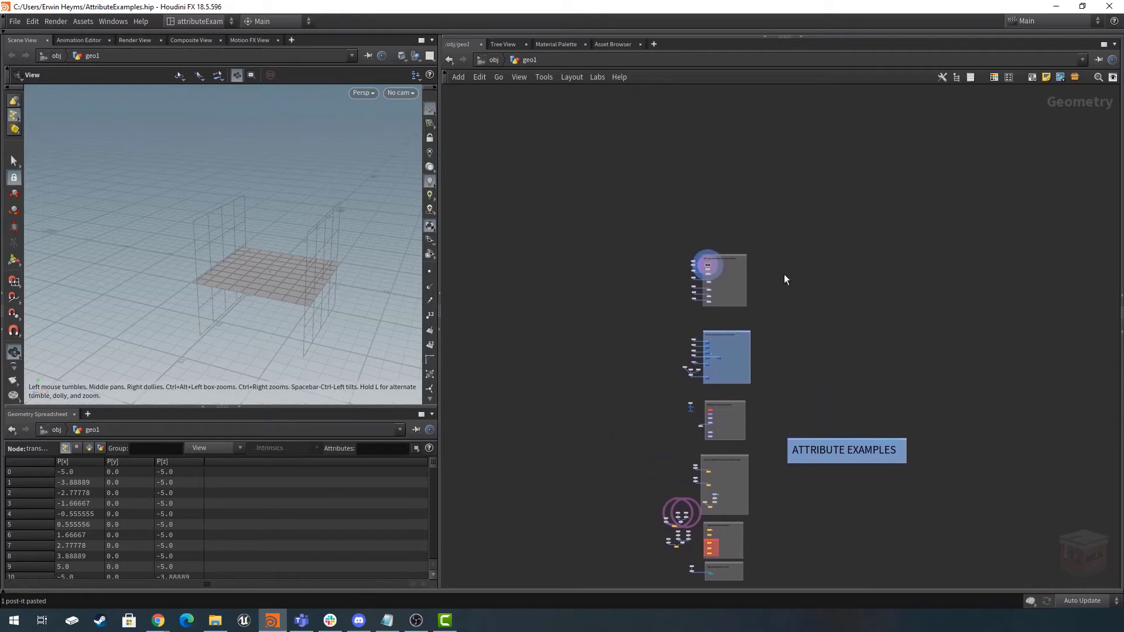
pyautogui.scroll(6, 703, 247)
pyautogui.moveTo(823, 226); pyautogui.dragTo(778, 174, button='middle')
pyautogui.scroll(2, 816, 200)
pyautogui.scroll(3, 784, 187)
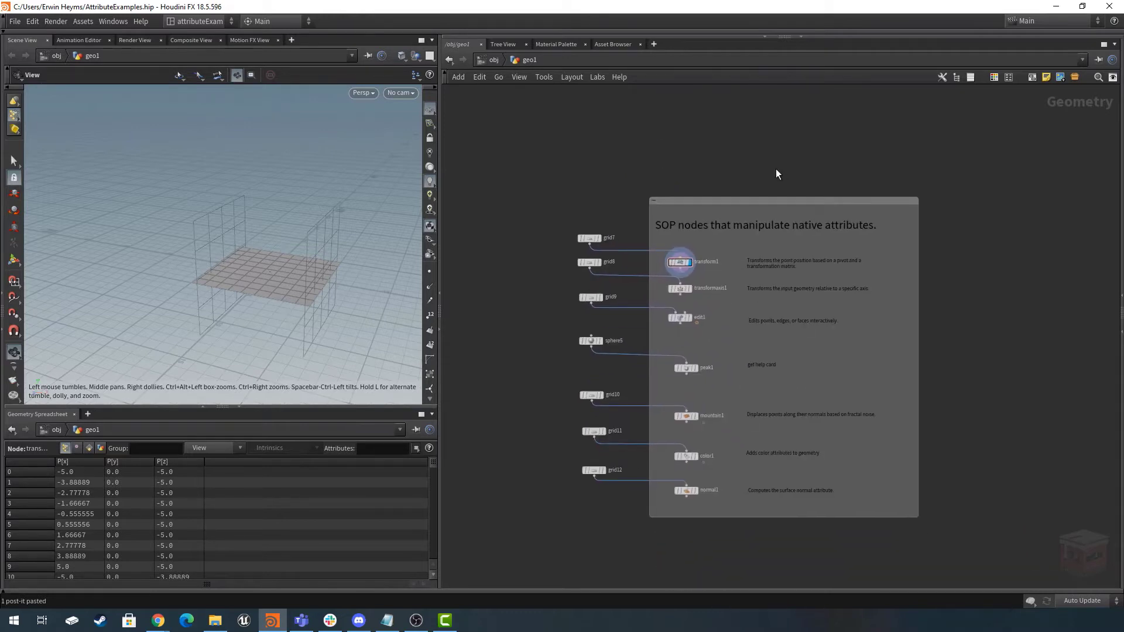
pyautogui.scroll(2, 721, 265)
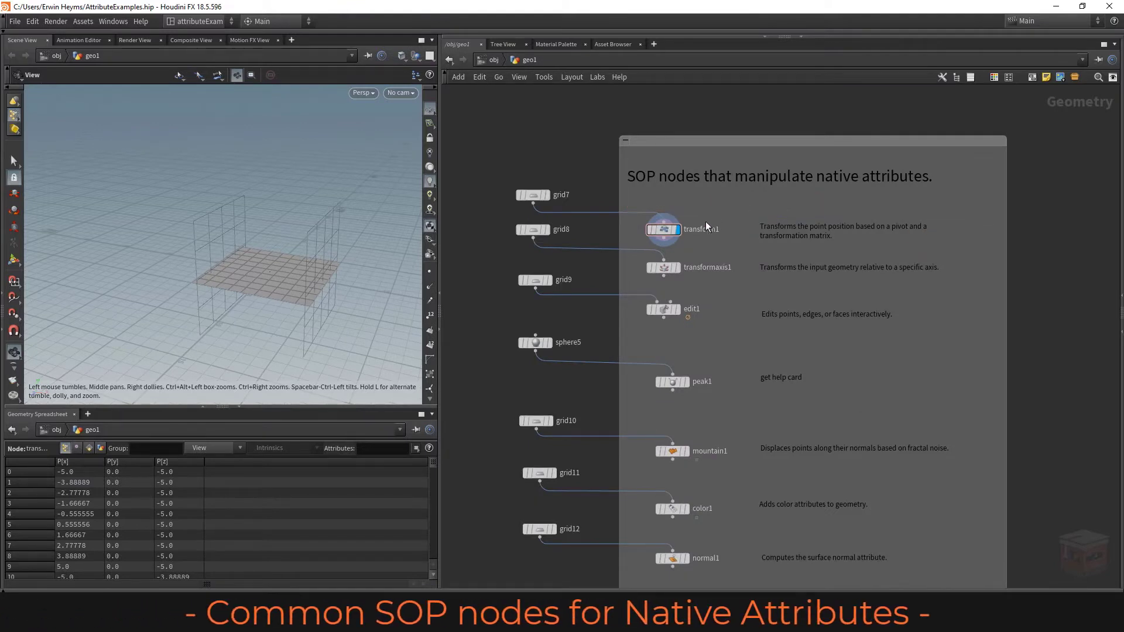
pyautogui.moveTo(700, 503); pyautogui.dragTo(695, 474, button='middle')
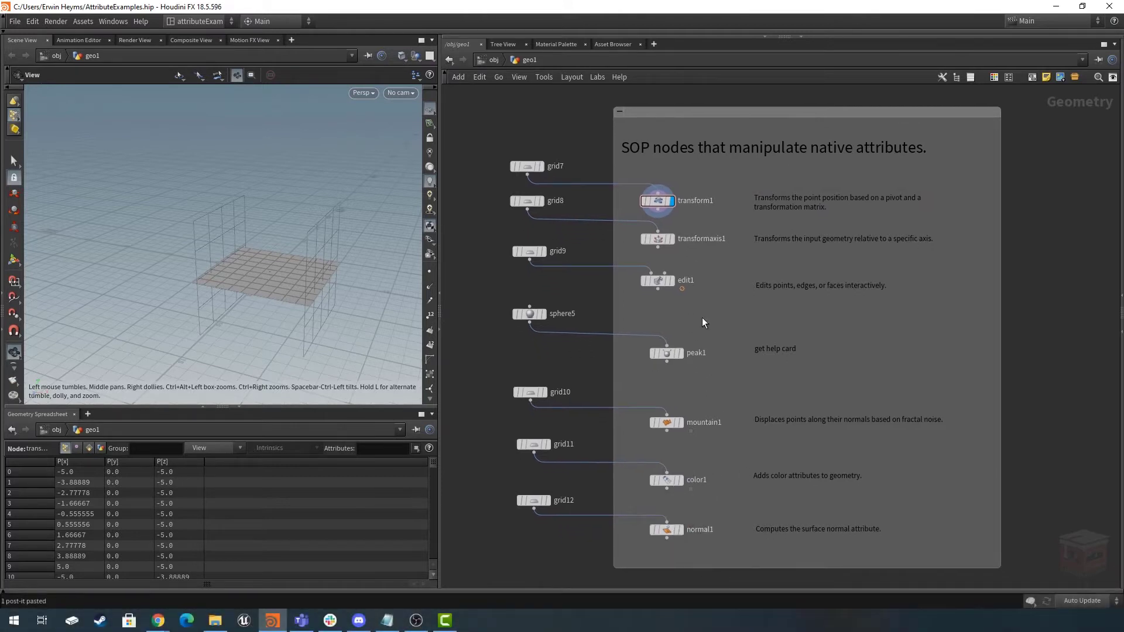
pyautogui.moveTo(724, 269); pyautogui.dragTo(735, 368, button='middle')
pyautogui.scroll(5, 710, 319)
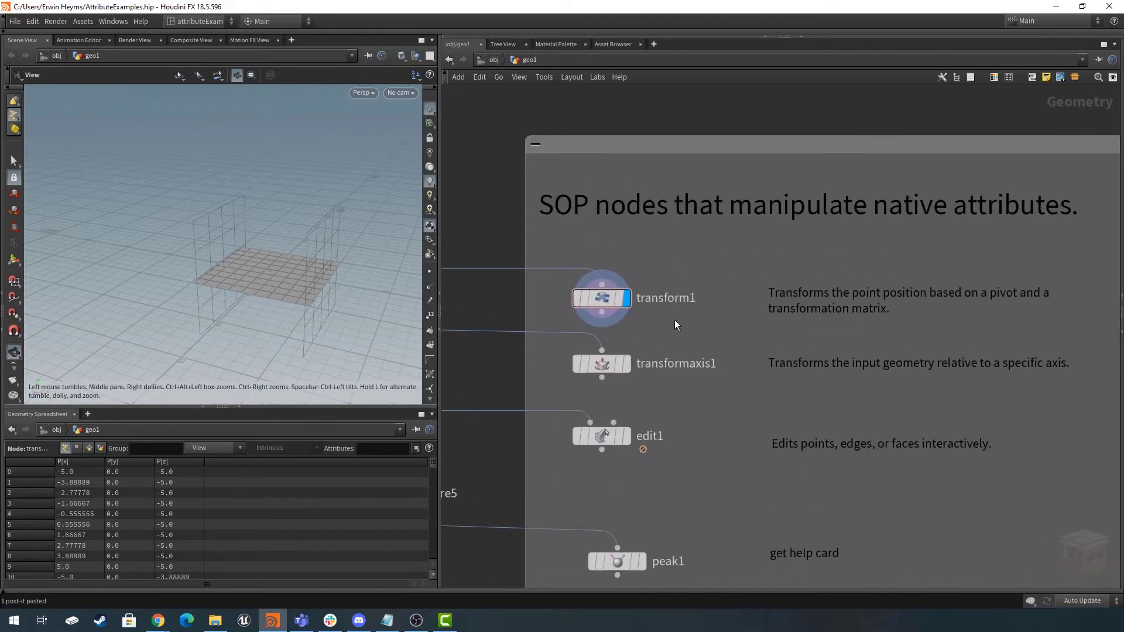
pyautogui.scroll(-3, 674, 319)
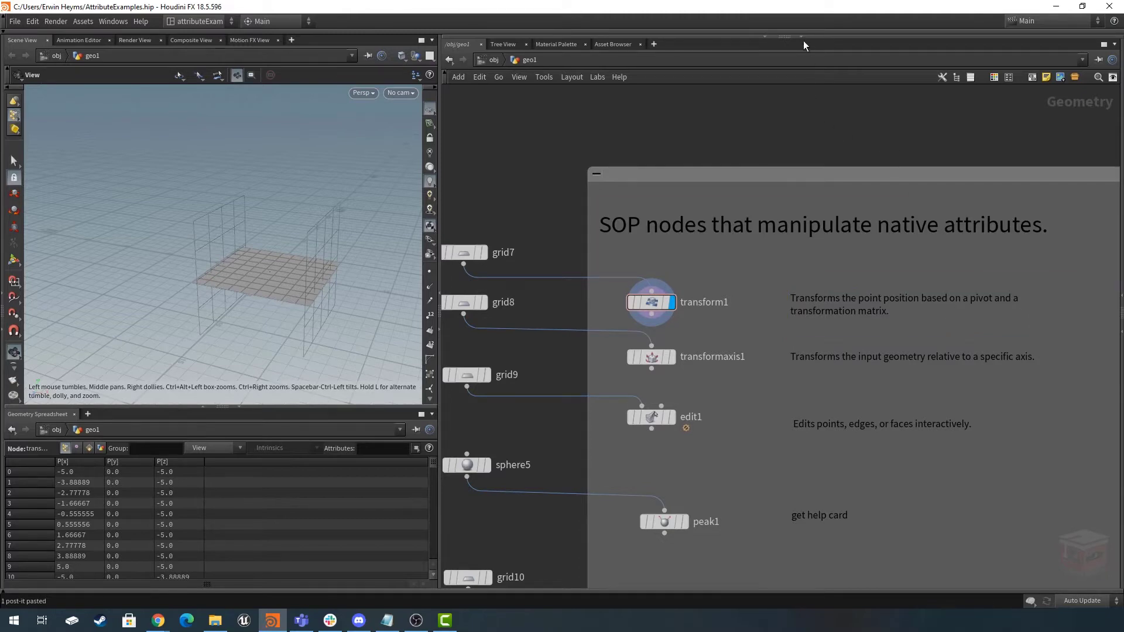
# Enlarge the parameter area to show the transform1 settings above the node network.
pyautogui.moveTo(804, 37); pyautogui.dragTo(849, 291)
pyautogui.scroll(-3, 708, 381)
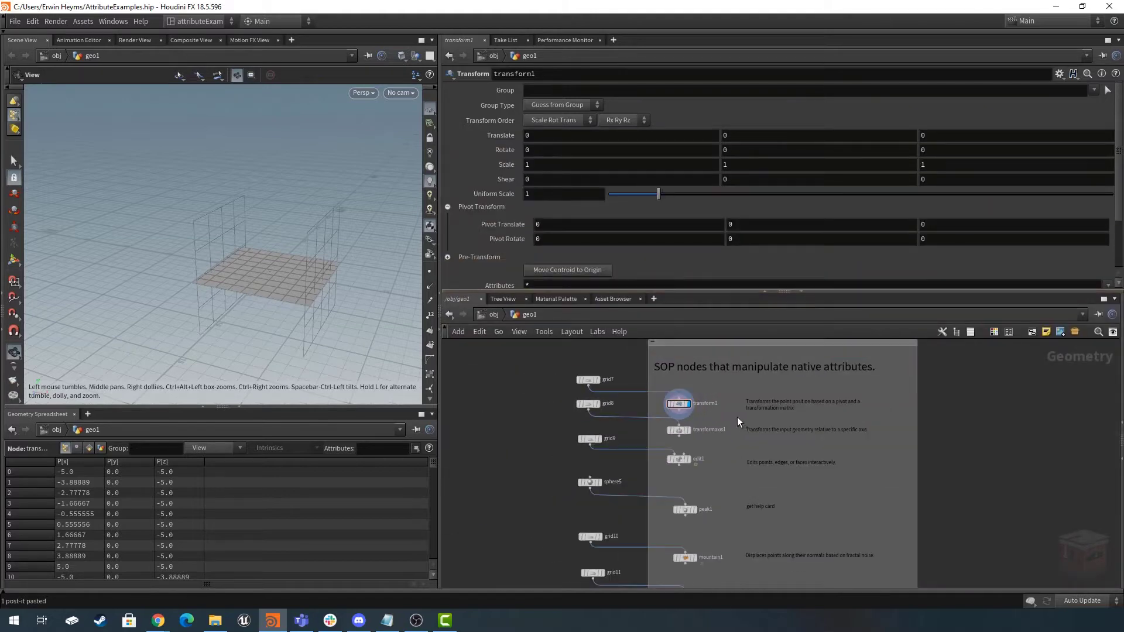
pyautogui.moveTo(736, 417); pyautogui.dragTo(733, 451, button='middle')
pyautogui.scroll(2, 650, 366)
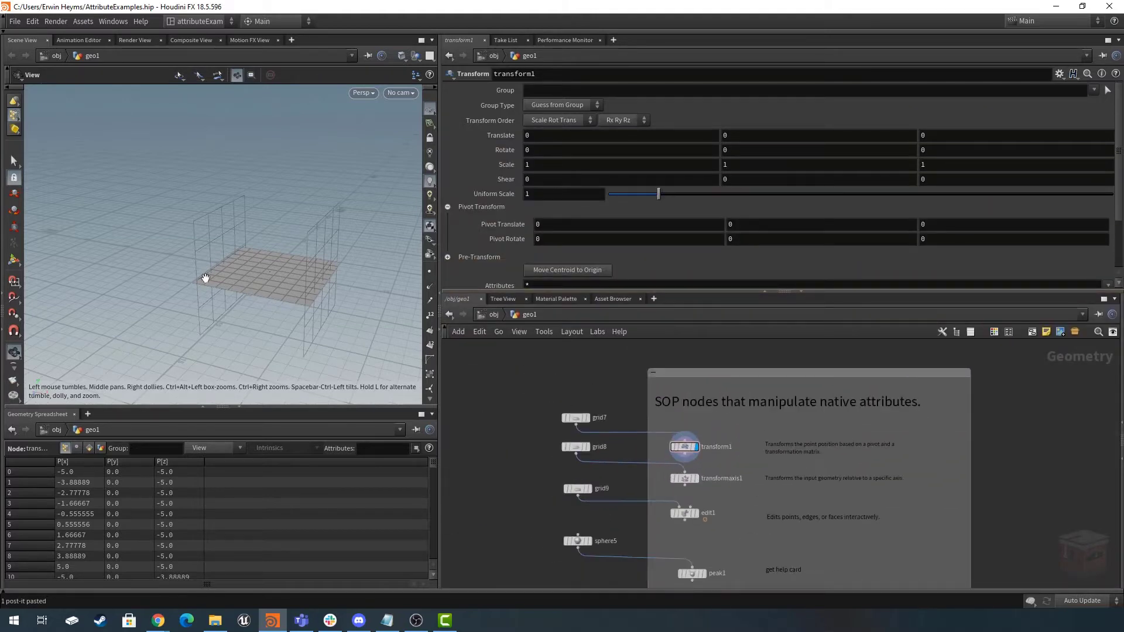
# Activate the transform1 handles and rotate the grid by about -5 degrees in Y and -8 degrees in Z.
pyautogui.click(14, 261)
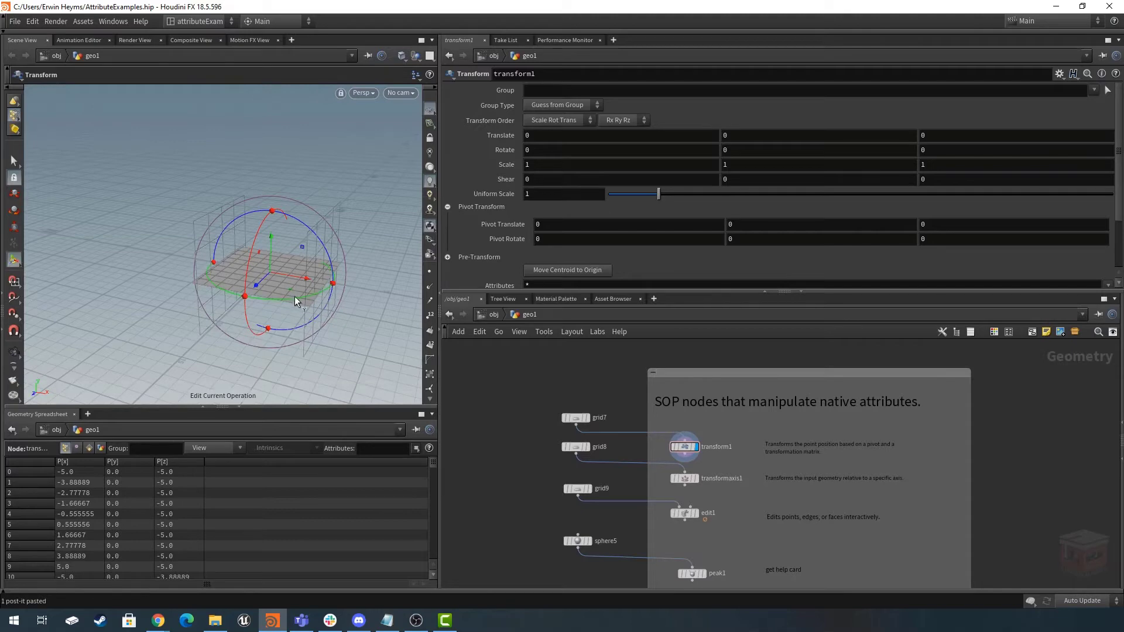
pyautogui.moveTo(295, 296)
pyautogui.mouseDown()
pyautogui.moveTo(203, 293)
pyautogui.moveTo(284, 298)
pyautogui.mouseUp()
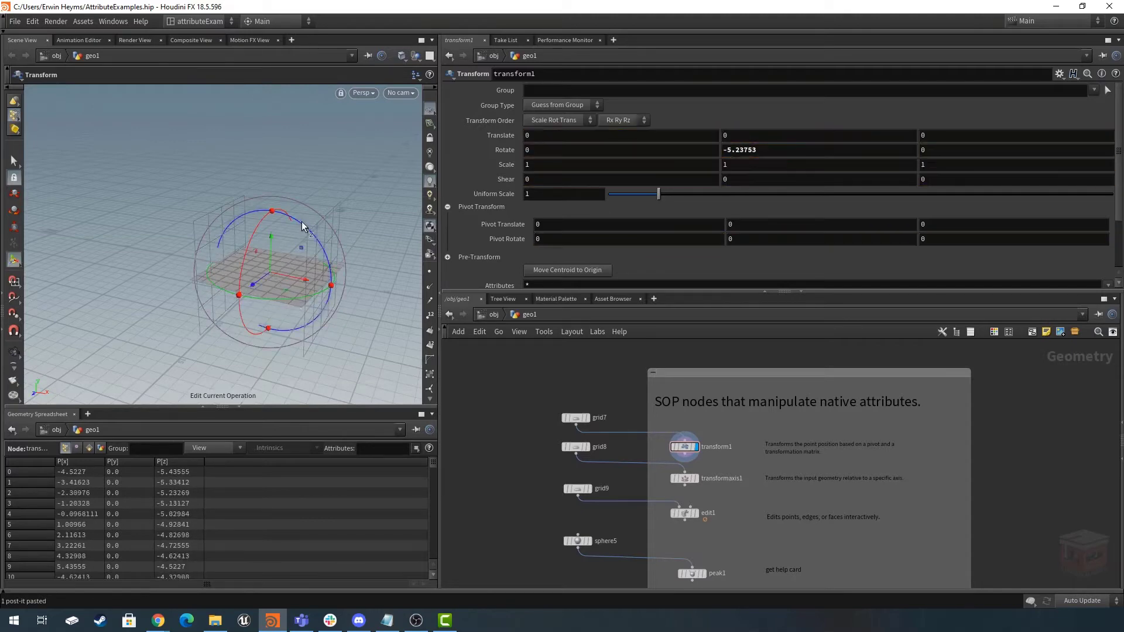
pyautogui.moveTo(305, 228)
pyautogui.mouseDown()
pyautogui.moveTo(320, 263)
pyautogui.moveTo(312, 239)
pyautogui.mouseUp()
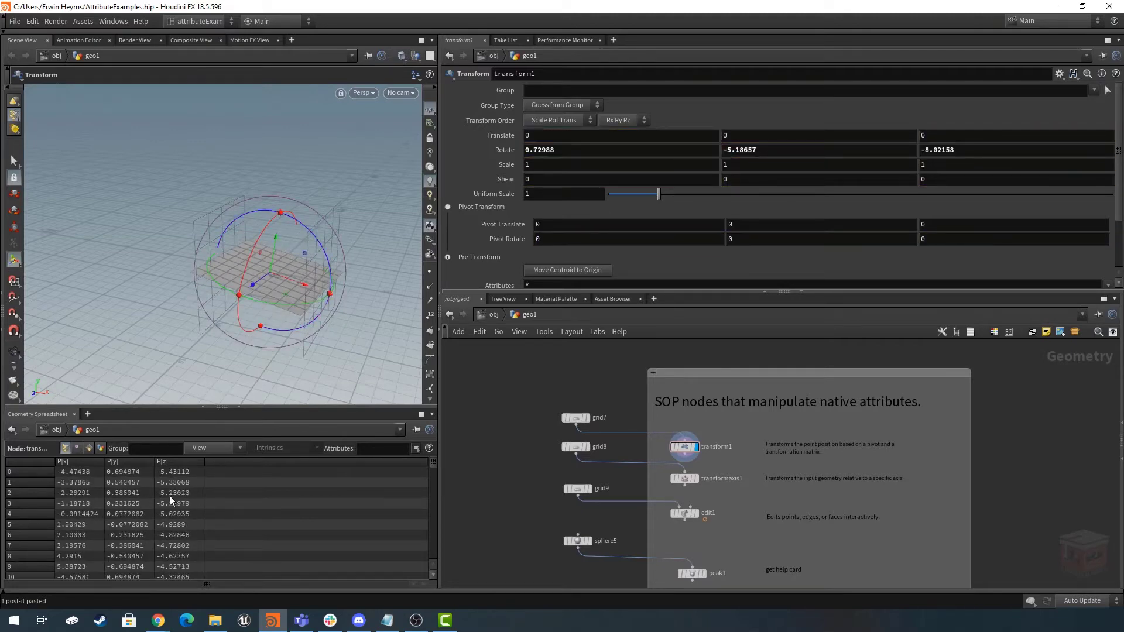
# Move the grid with the transform1 handle to about -5.5, 1.5, -0.5.
pyautogui.moveTo(298, 254); pyautogui.dragTo(243, 240)
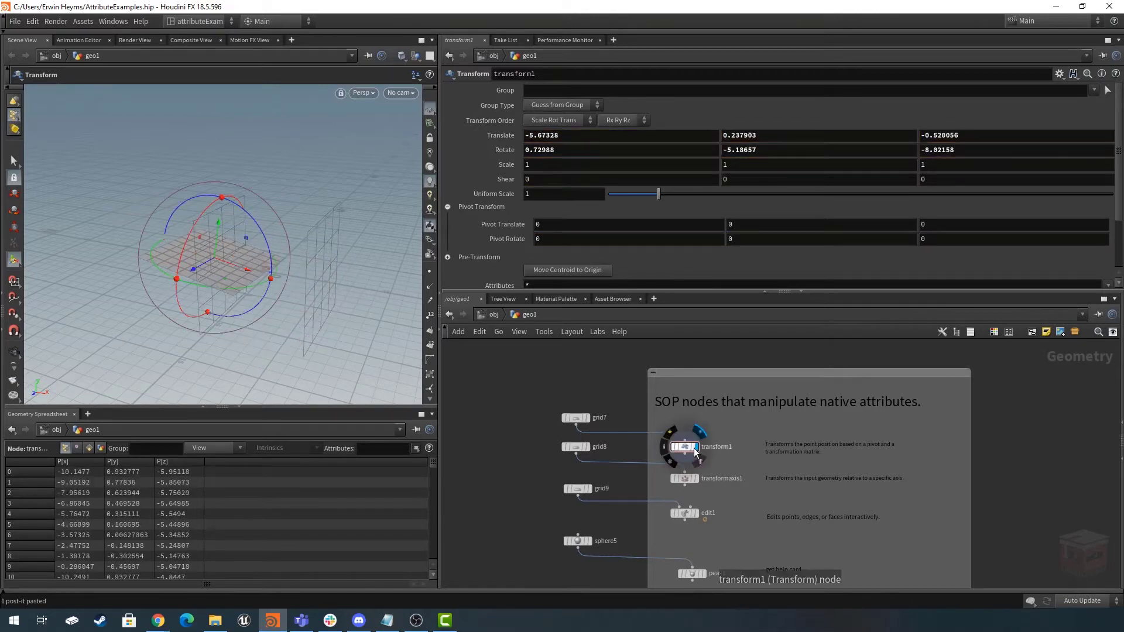
pyautogui.press('Escape')
pyautogui.moveTo(233, 255); pyautogui.dragTo(240, 195)
pyautogui.press('Return')
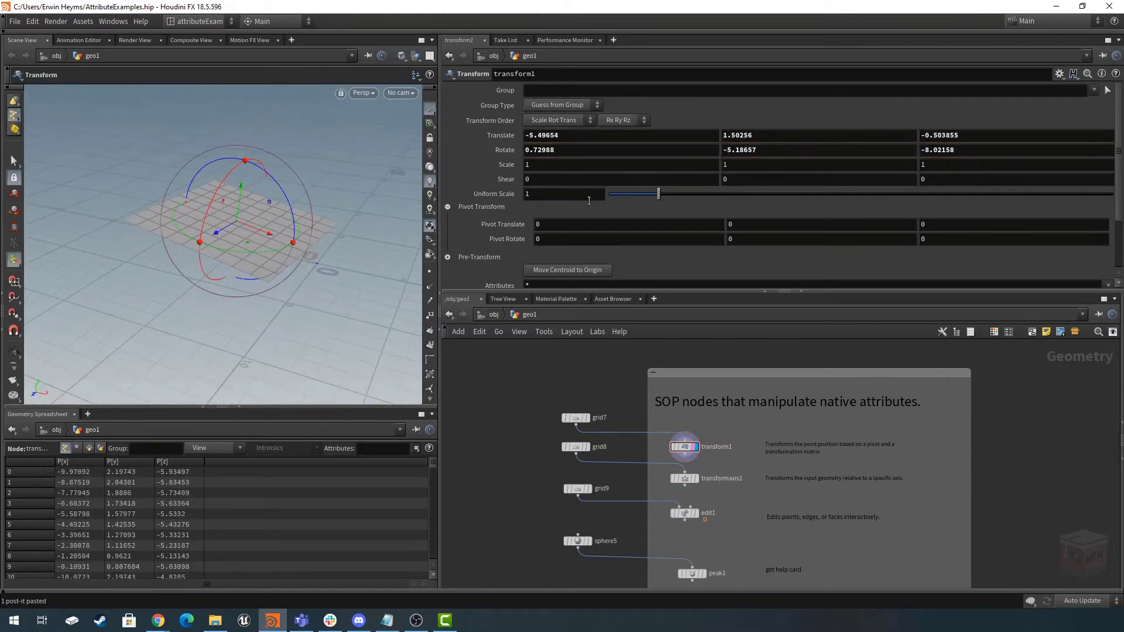
# Offset the transform1 pivot to 4.8 in X, and adjust the grid to about -1.9 degrees Z rotation and -7.5 X translation.
pyautogui.moveTo(570, 225); pyautogui.dragTo(612, 225, button='middle')
pyautogui.moveTo(362, 199); pyautogui.dragTo(329, 221)
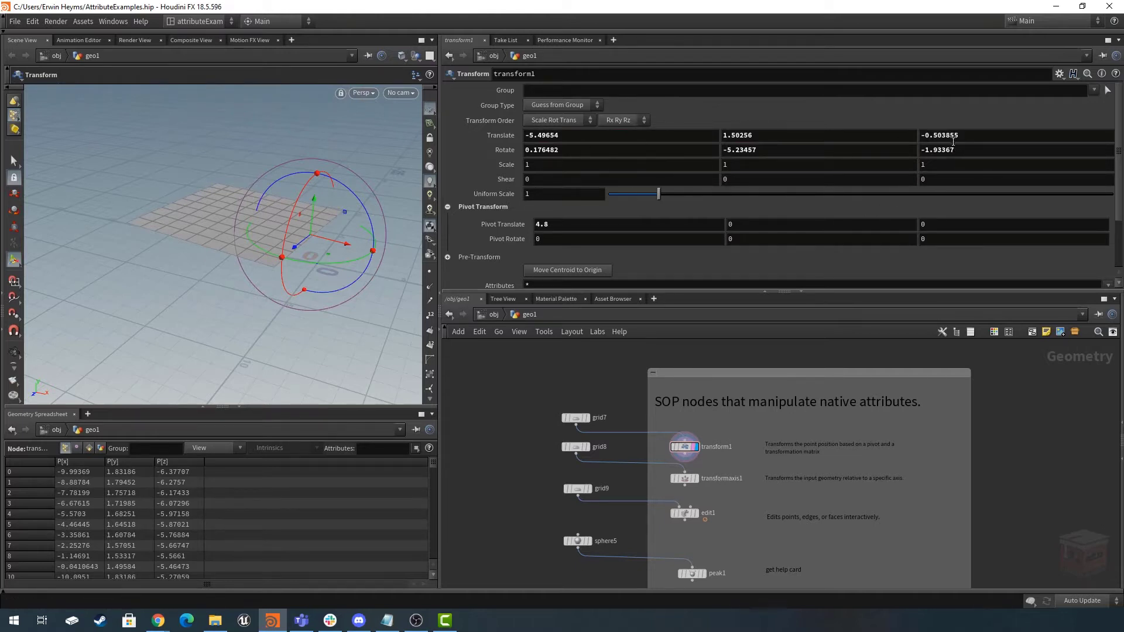
pyautogui.moveTo(567, 135); pyautogui.dragTo(454, 134, button='middle')
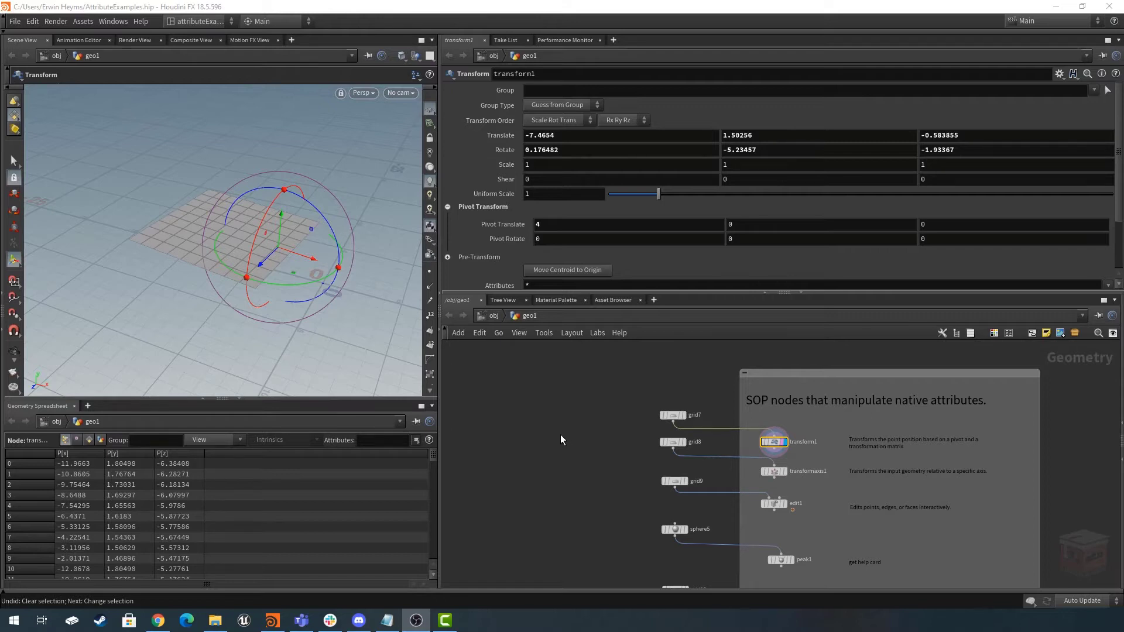
# Enable the xform output attribute on transform1 and show its detail values in an enlarged geometry spreadsheet.
pyautogui.moveTo(667, 291); pyautogui.dragTo(664, 378)
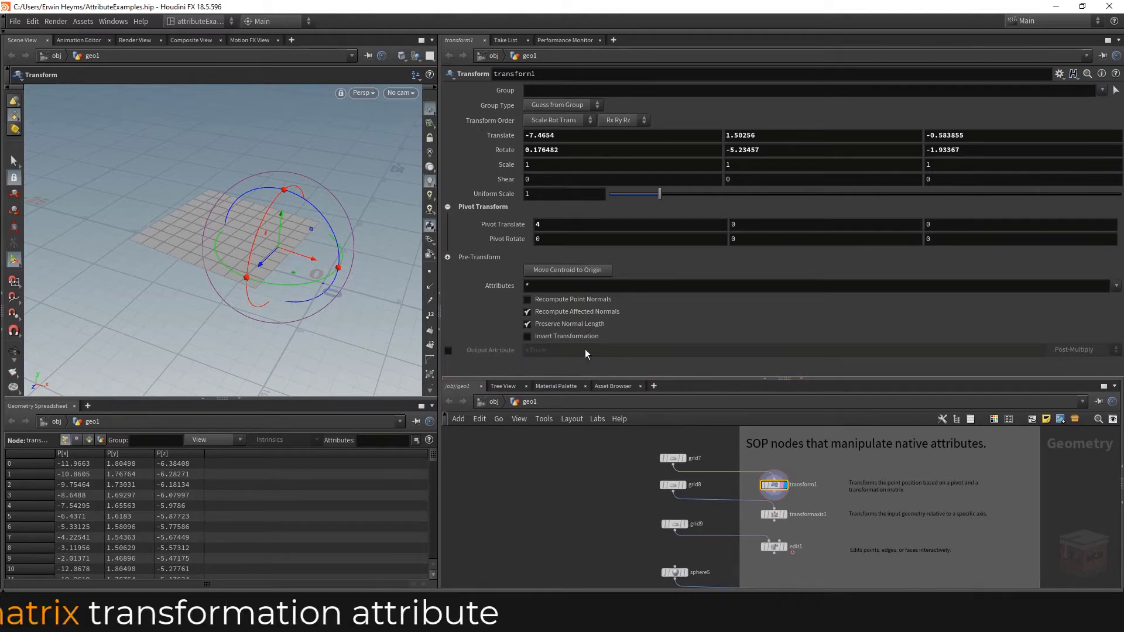
pyautogui.click(448, 351)
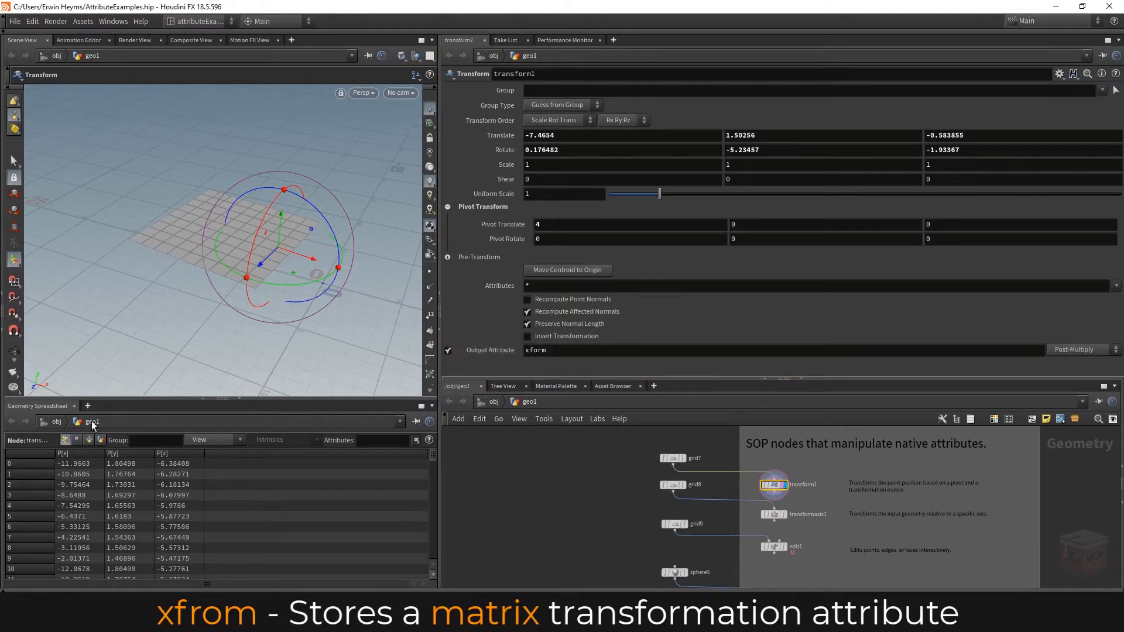
pyautogui.click(100, 440)
pyautogui.moveTo(270, 399); pyautogui.dragTo(271, 328)
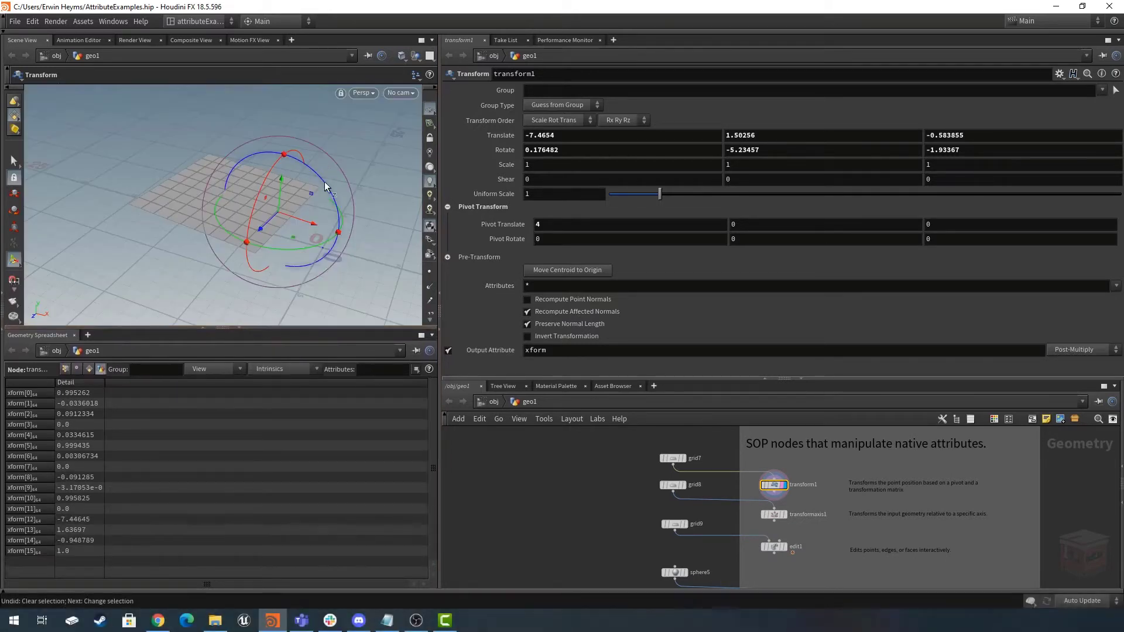
# Rotate the grid to about -17.3 degrees in Z, raise it to about 2.4 in Y, and set Uniform Scale to 1.11.
pyautogui.moveTo(328, 183); pyautogui.dragTo(319, 213)
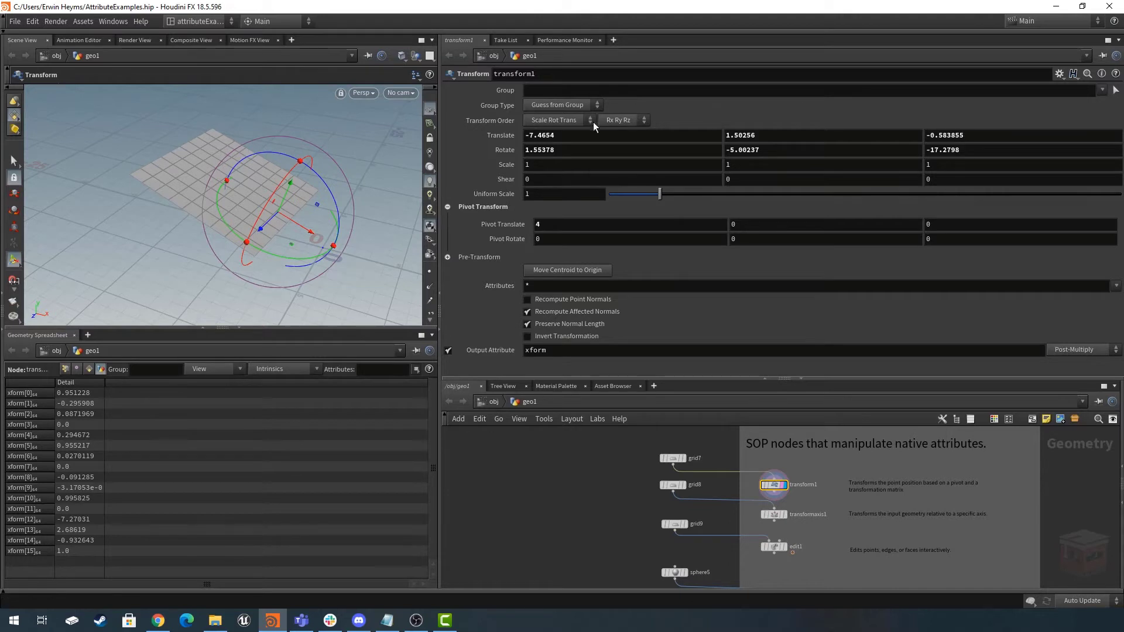
pyautogui.moveTo(285, 194)
pyautogui.mouseDown()
pyautogui.moveTo(305, 153)
pyautogui.moveTo(289, 198)
pyautogui.moveTo(290, 183)
pyautogui.mouseUp()
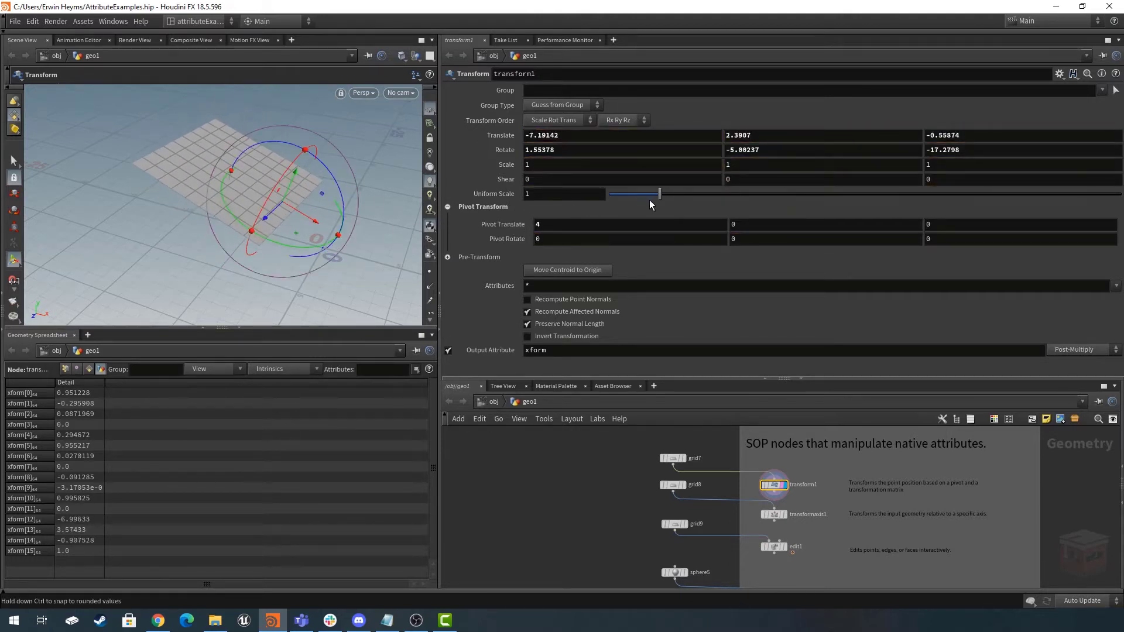
pyautogui.moveTo(659, 195)
pyautogui.mouseDown()
pyautogui.moveTo(690, 193)
pyautogui.moveTo(648, 201)
pyautogui.moveTo(666, 201)
pyautogui.mouseUp()
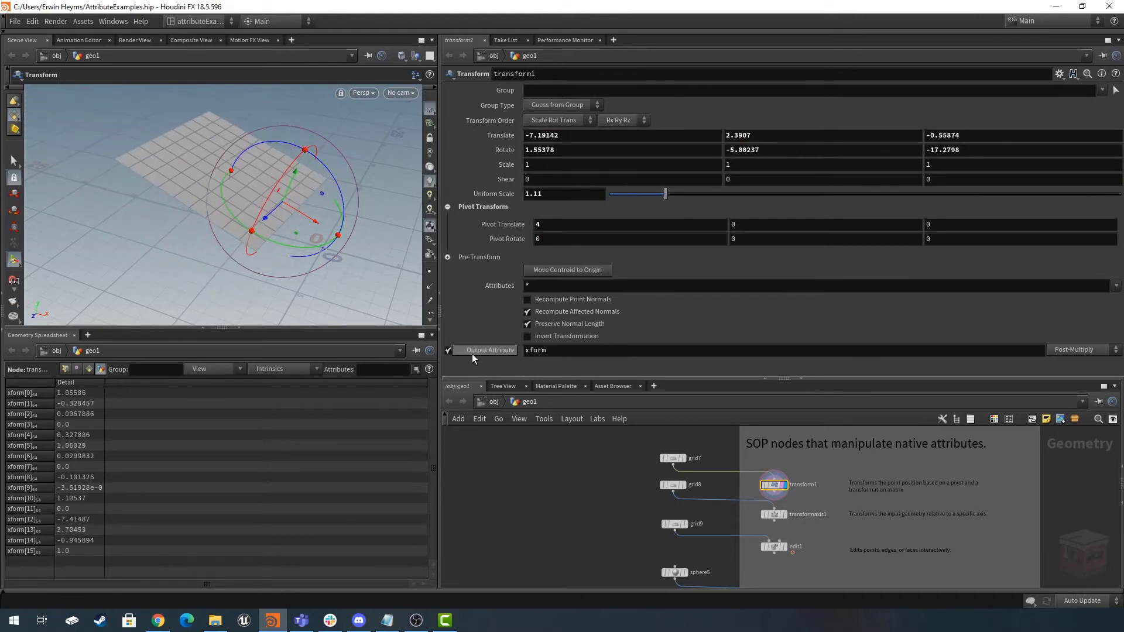
# Select and display the transformaxis1 node, and frame its grid with the axis handles active.
pyautogui.moveTo(780, 489)
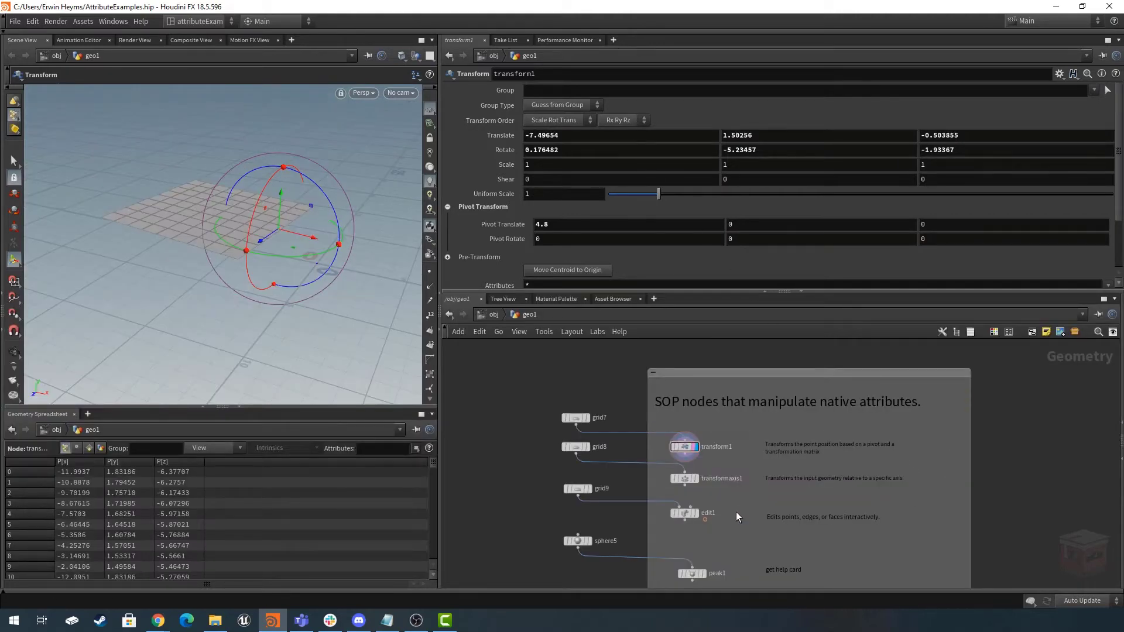
pyautogui.scroll(2, 735, 512)
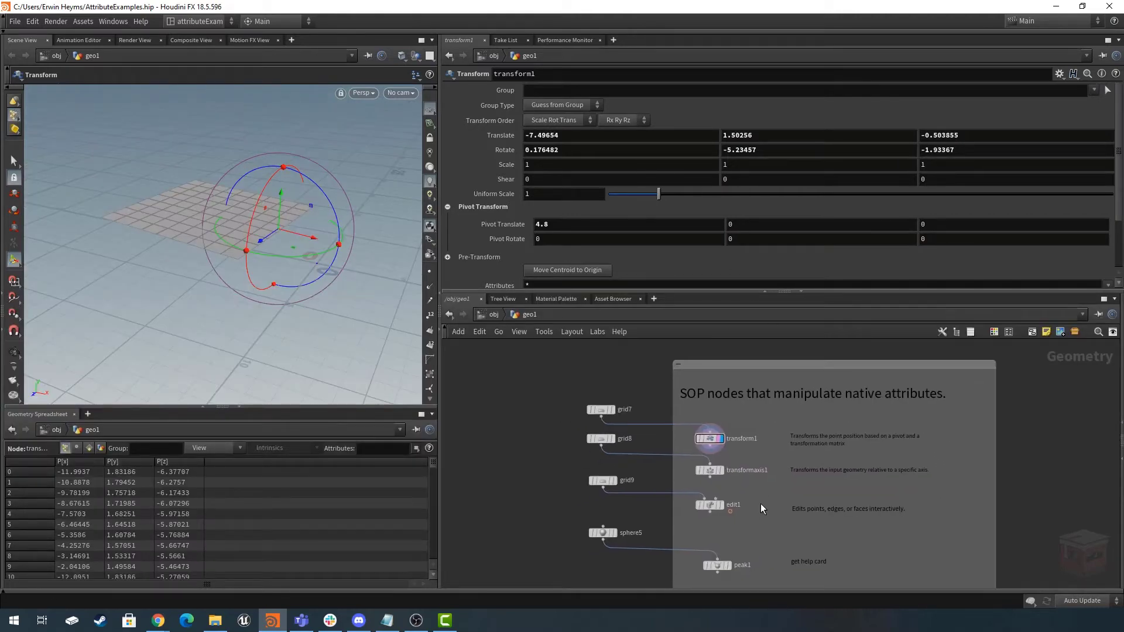
pyautogui.click(716, 467)
pyautogui.click(701, 466)
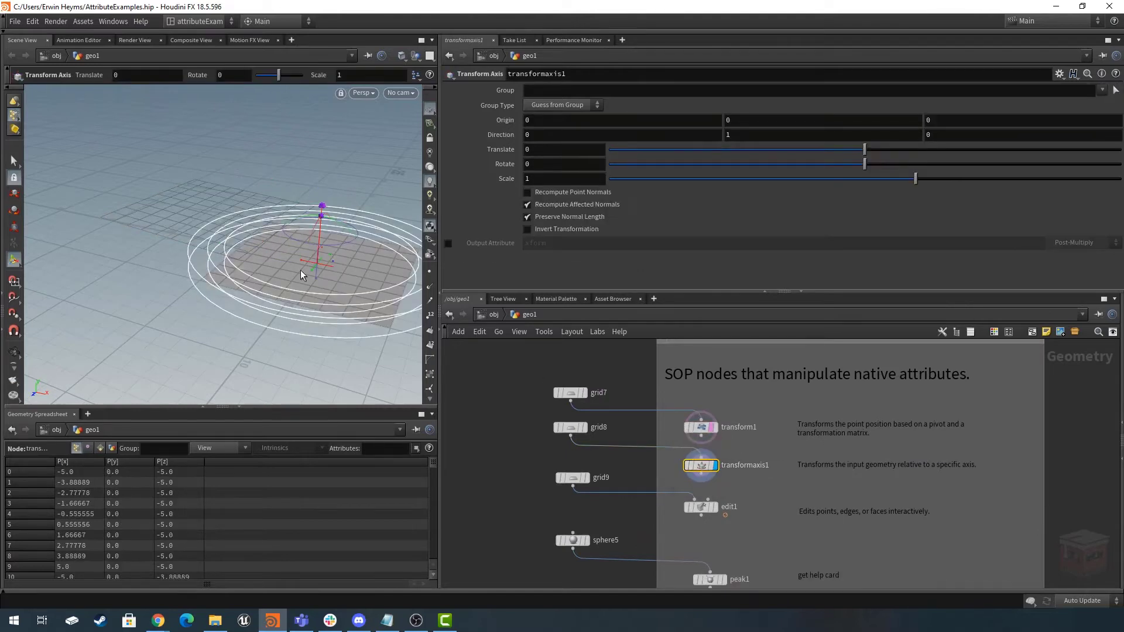
pyautogui.press('Escape')
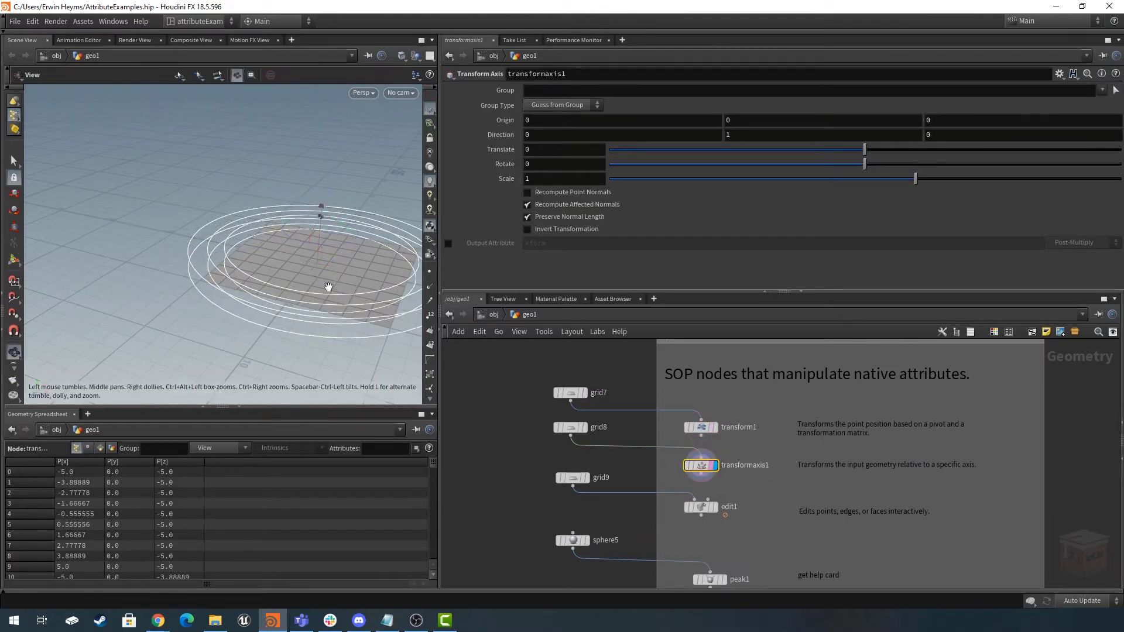
pyautogui.moveTo(327, 281); pyautogui.dragTo(261, 261)
pyautogui.press('Return')
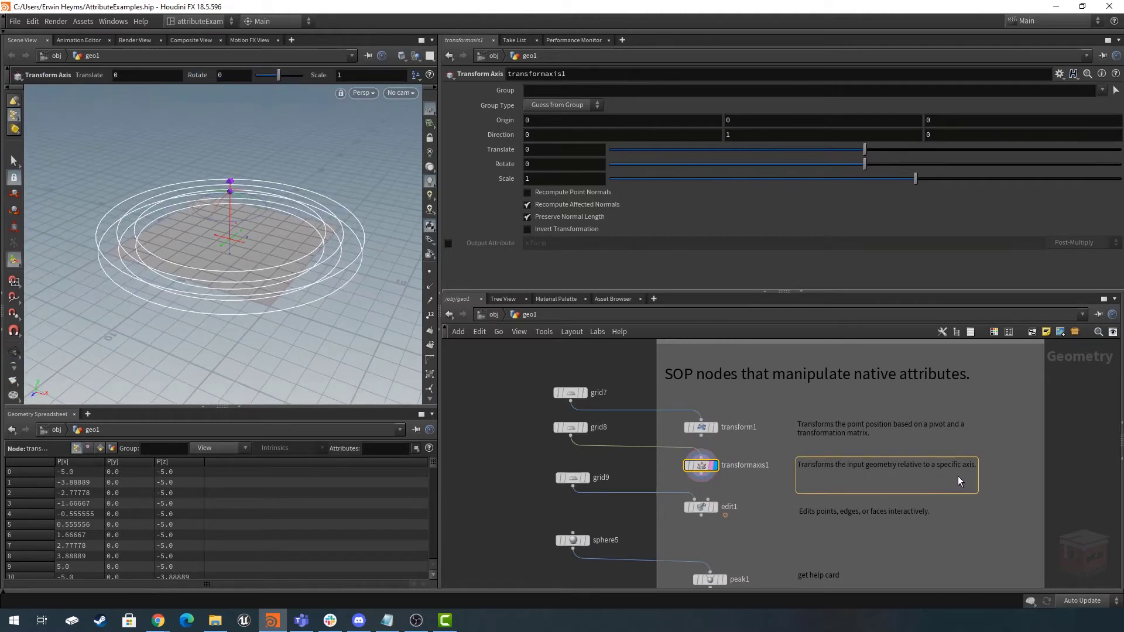
# Reorient the transformaxis1 axis along X by setting its direction to 1, 0, 0.
pyautogui.moveTo(251, 202); pyautogui.dragTo(259, 260)
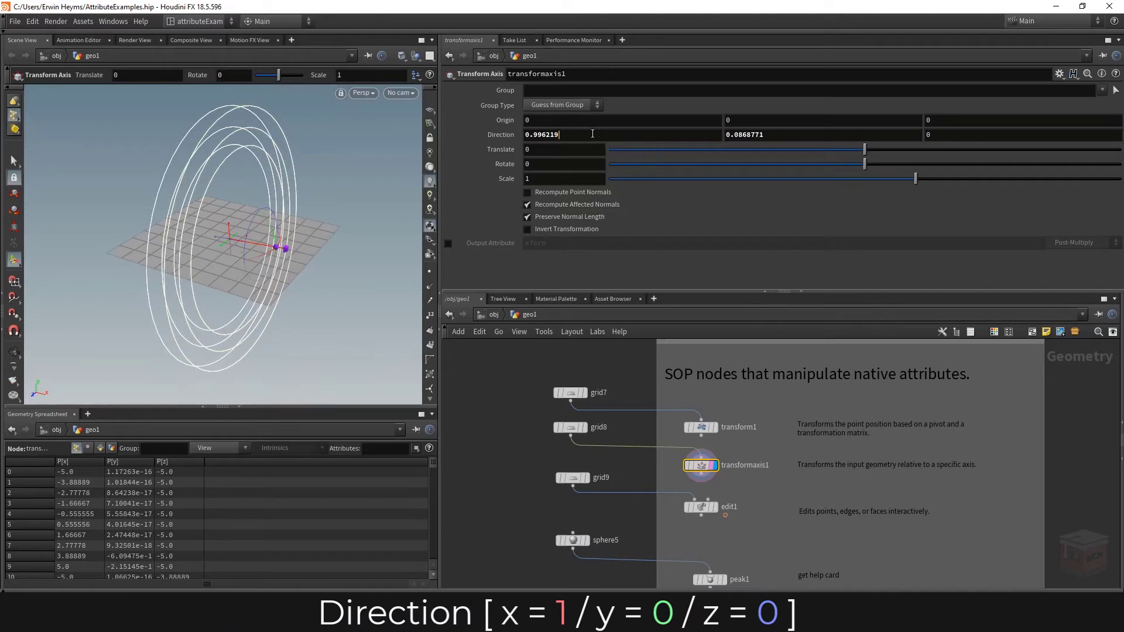
pyautogui.moveTo(592, 133); pyautogui.dragTo(511, 136)
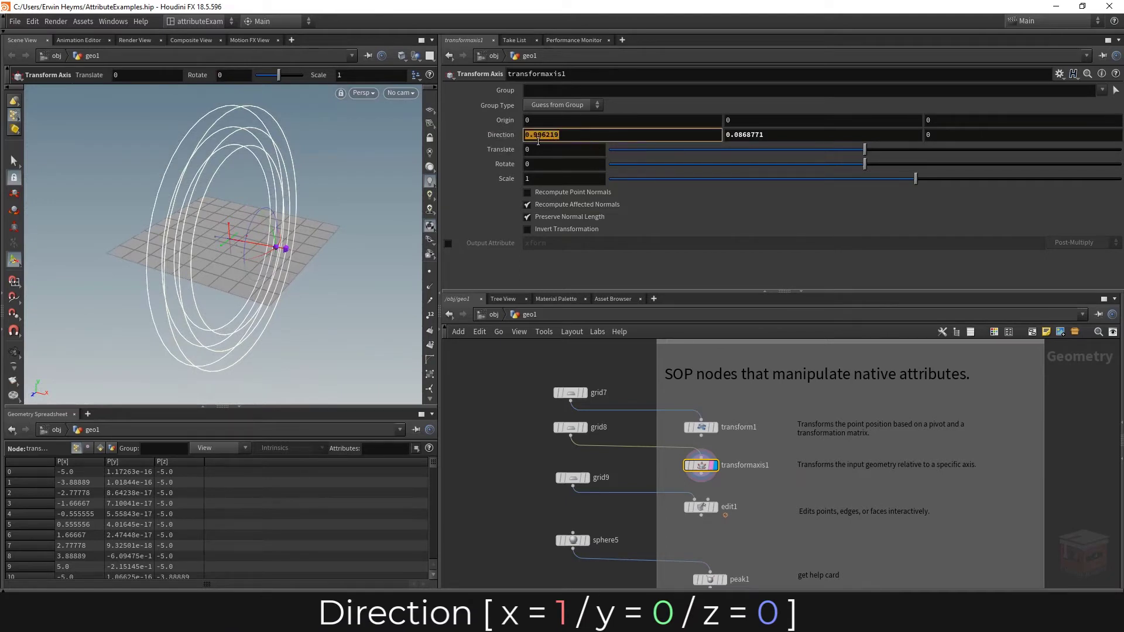
pyautogui.write('1')
pyautogui.press('Return')
pyautogui.moveTo(771, 138); pyautogui.dragTo(723, 138)
pyautogui.write('0')
pyautogui.press('Return')
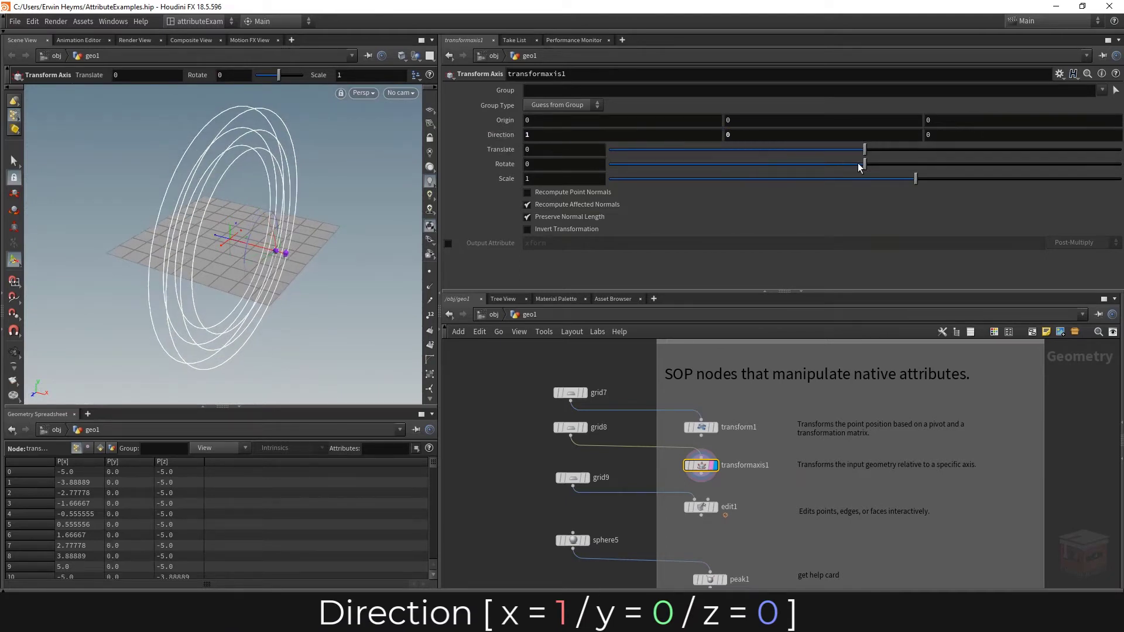
# Set the transformaxis1 rotation to 2.1, and undo a trial scale of 0.93.
pyautogui.moveTo(865, 164); pyautogui.dragTo(911, 179)
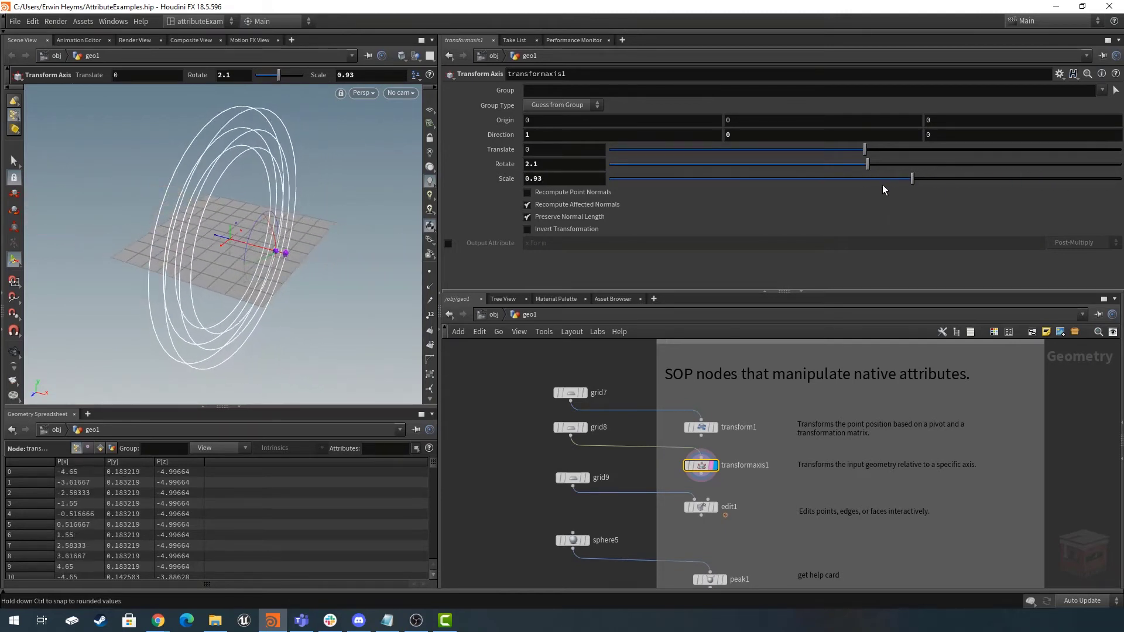
pyautogui.hotkey('ctrl', 'z')
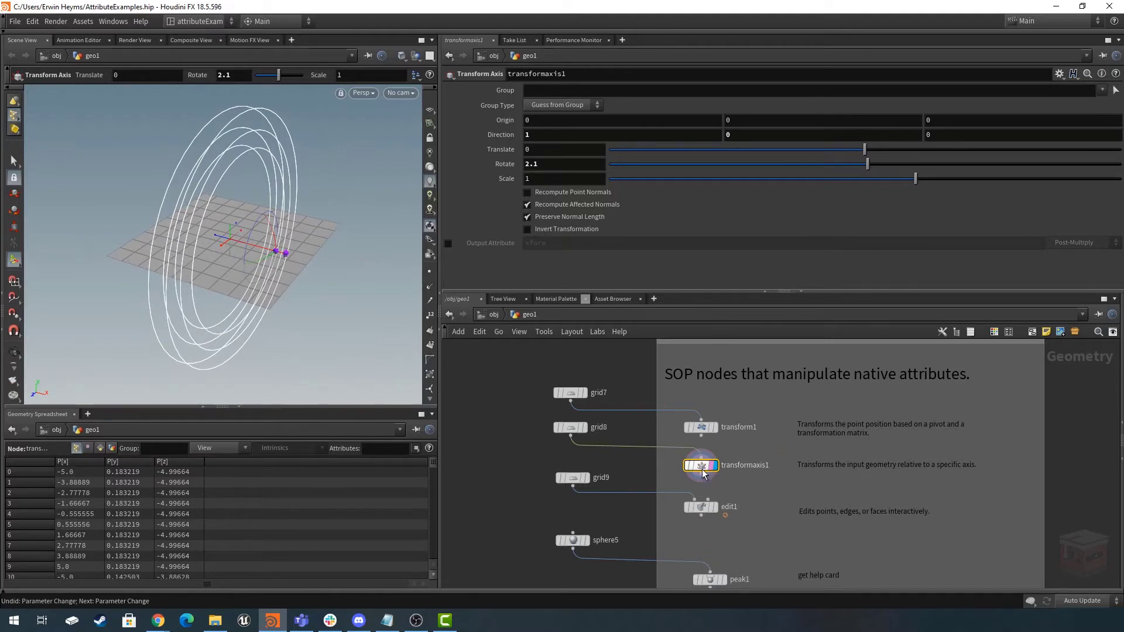
# Select the edit1 node and set both its display and render flags.
pyautogui.moveTo(702, 471)
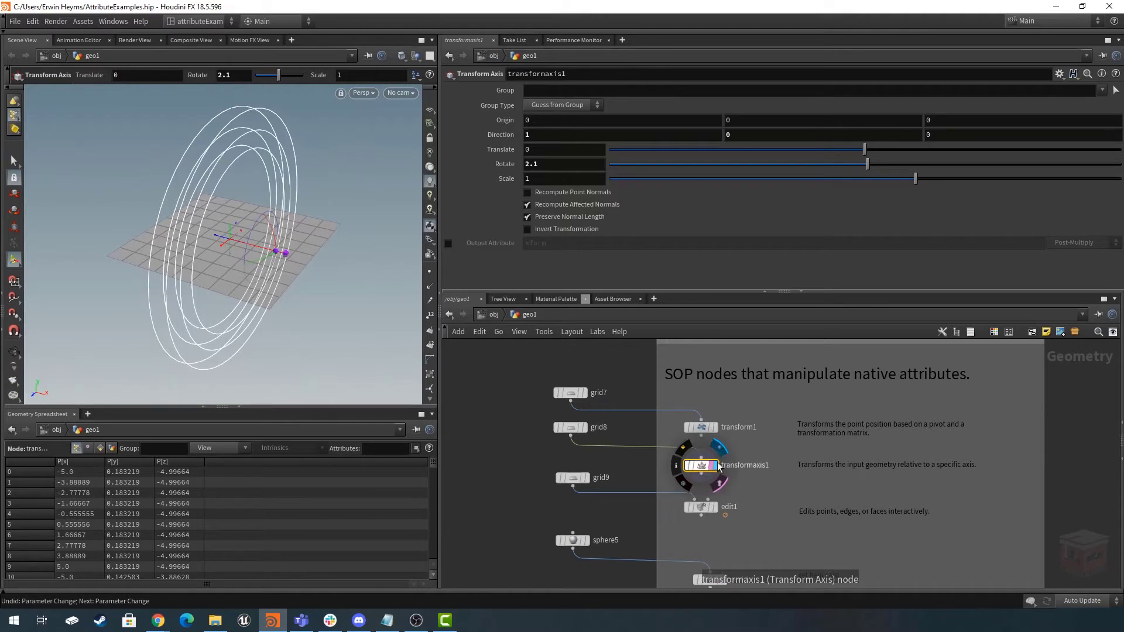
pyautogui.moveTo(716, 491); pyautogui.dragTo(729, 448, button='middle')
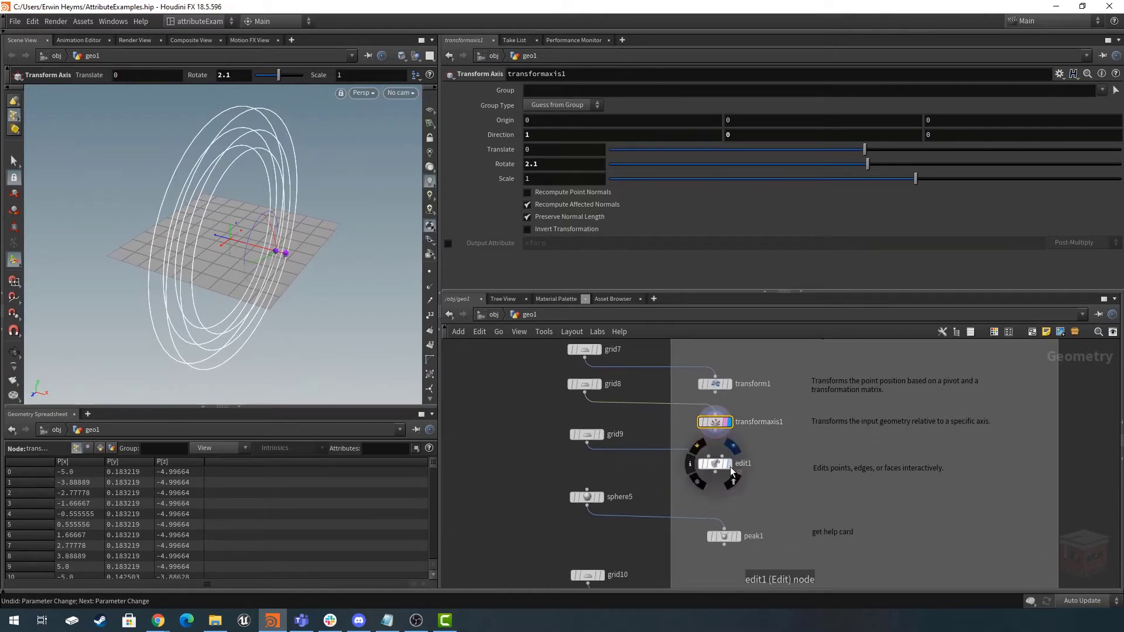
pyautogui.click(716, 463)
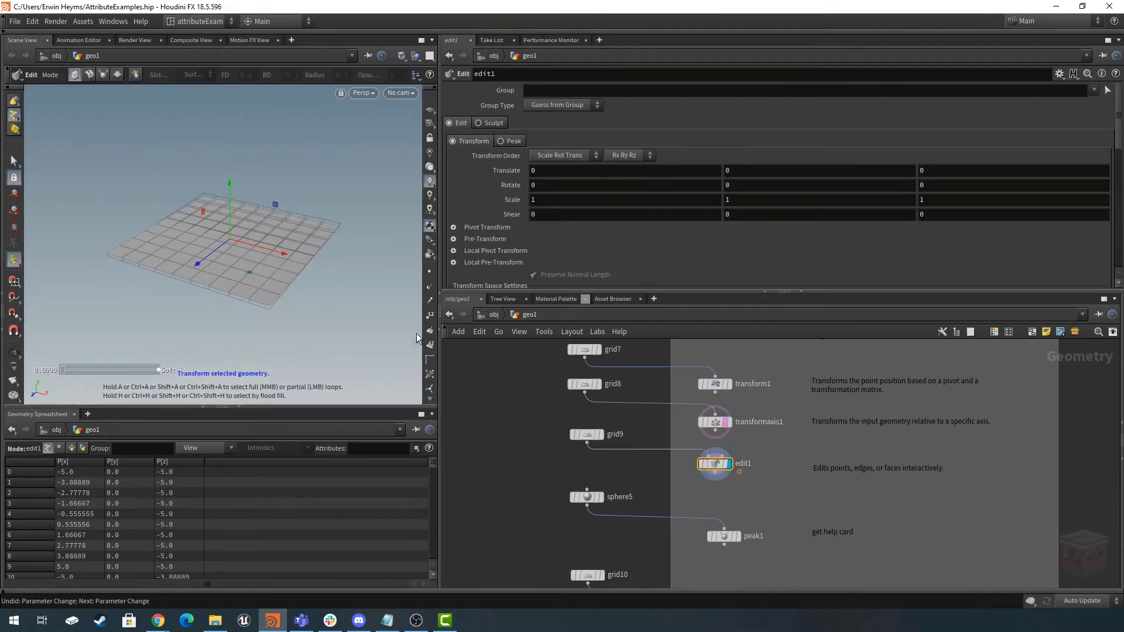
pyautogui.click(724, 464)
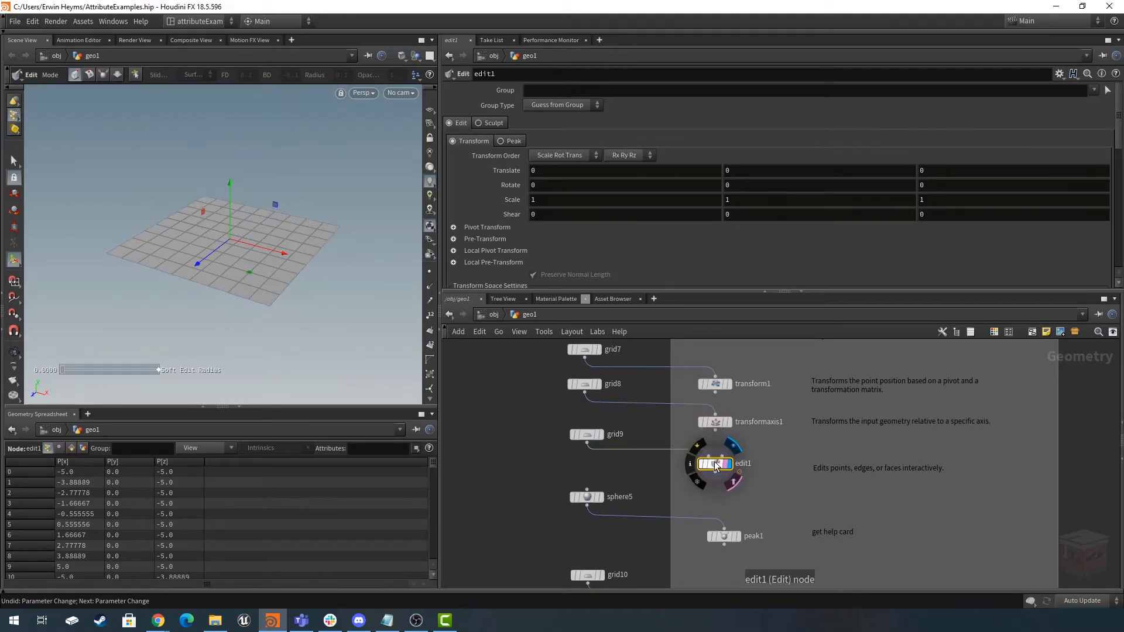
pyautogui.moveTo(633, 477); pyautogui.dragTo(661, 485, button='middle')
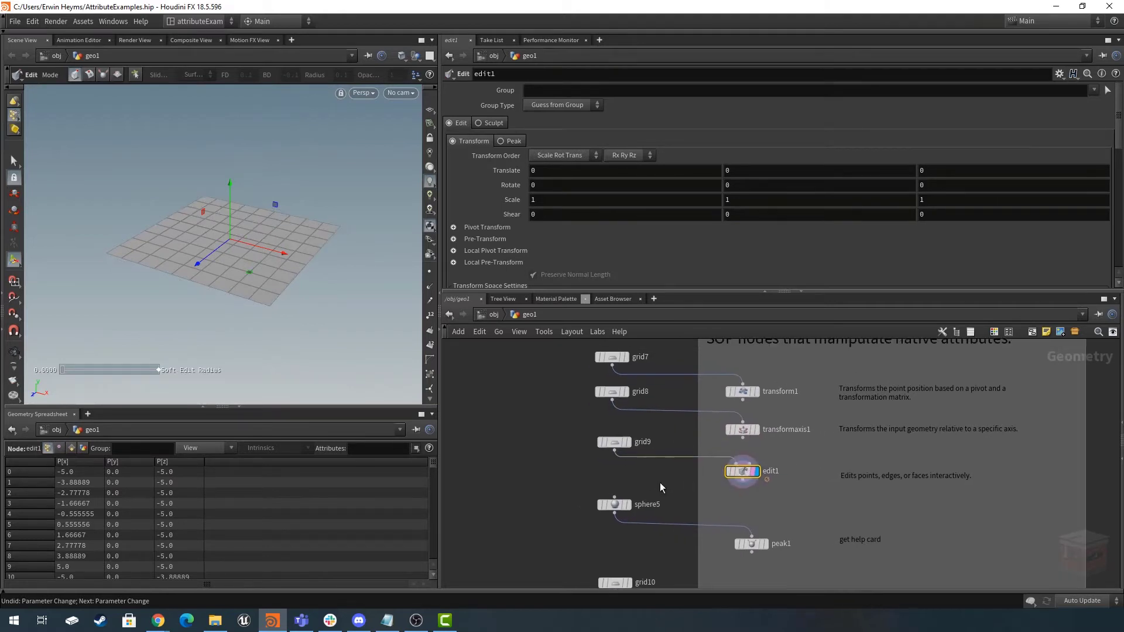
# Display grid9, select a patch of points at its far corner, and raise them about 2.51 in Y with a Move edit.
pyautogui.click(630, 448)
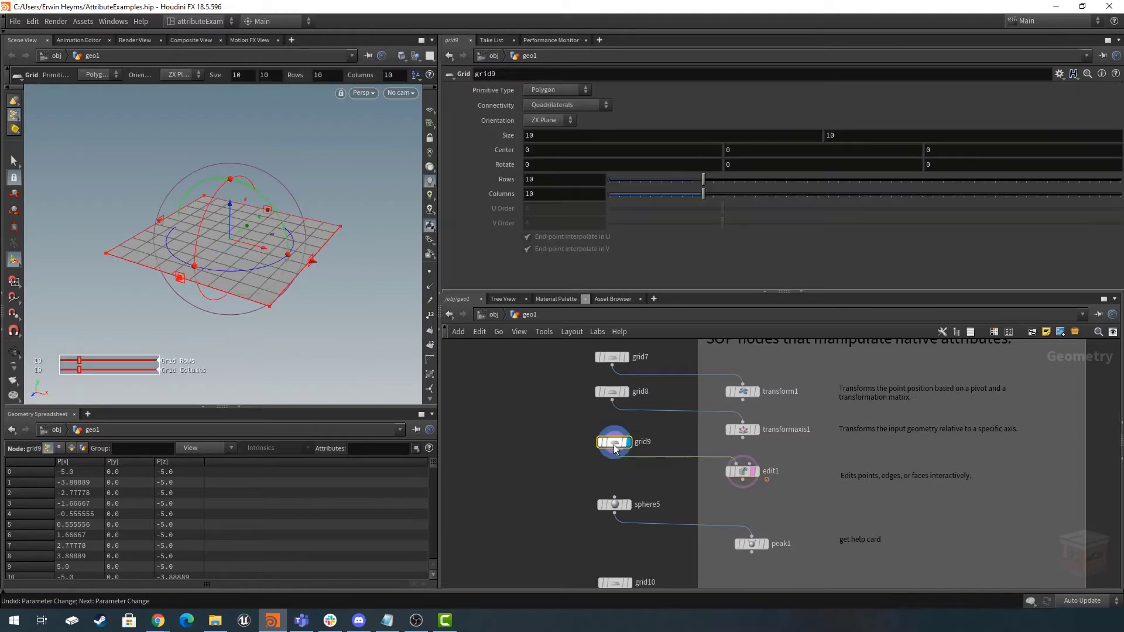
pyautogui.click(14, 159)
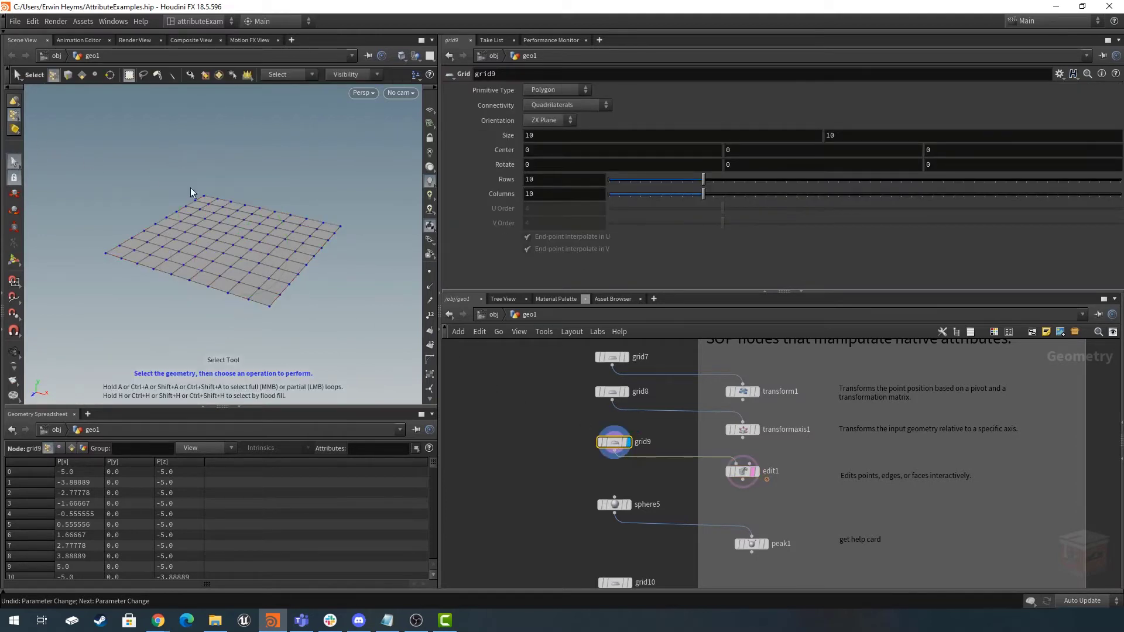
pyautogui.moveTo(179, 171); pyautogui.dragTo(253, 241)
pyautogui.click(14, 194)
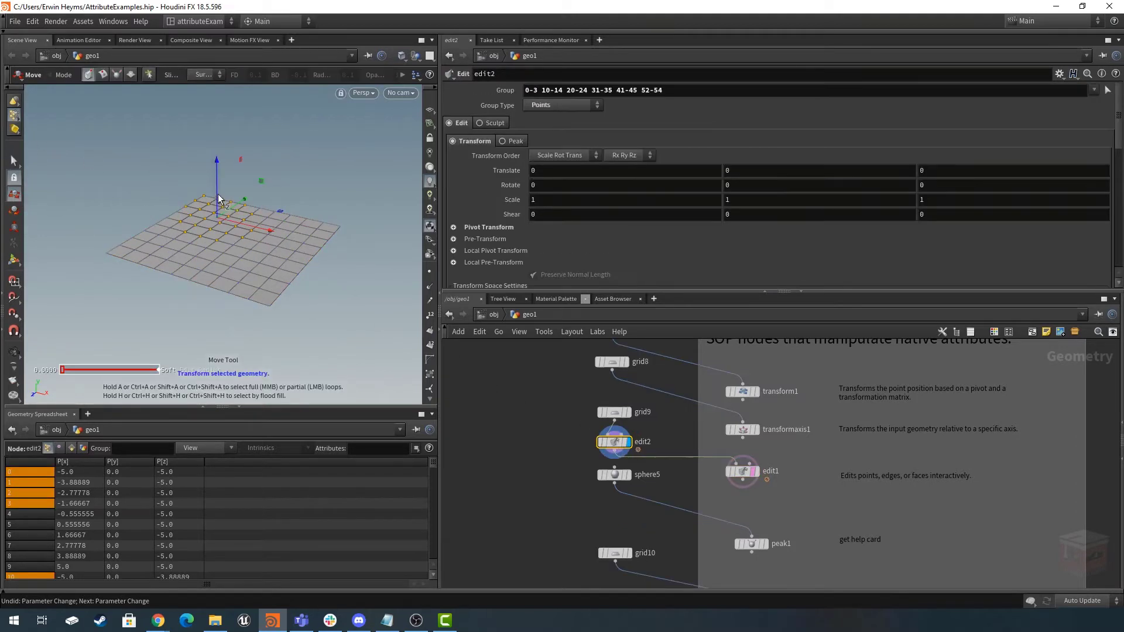
pyautogui.moveTo(218, 194); pyautogui.dragTo(212, 149)
# Select a patch of points at the grid's near corner and lower it about 1.72 in Y.
pyautogui.click(14, 161)
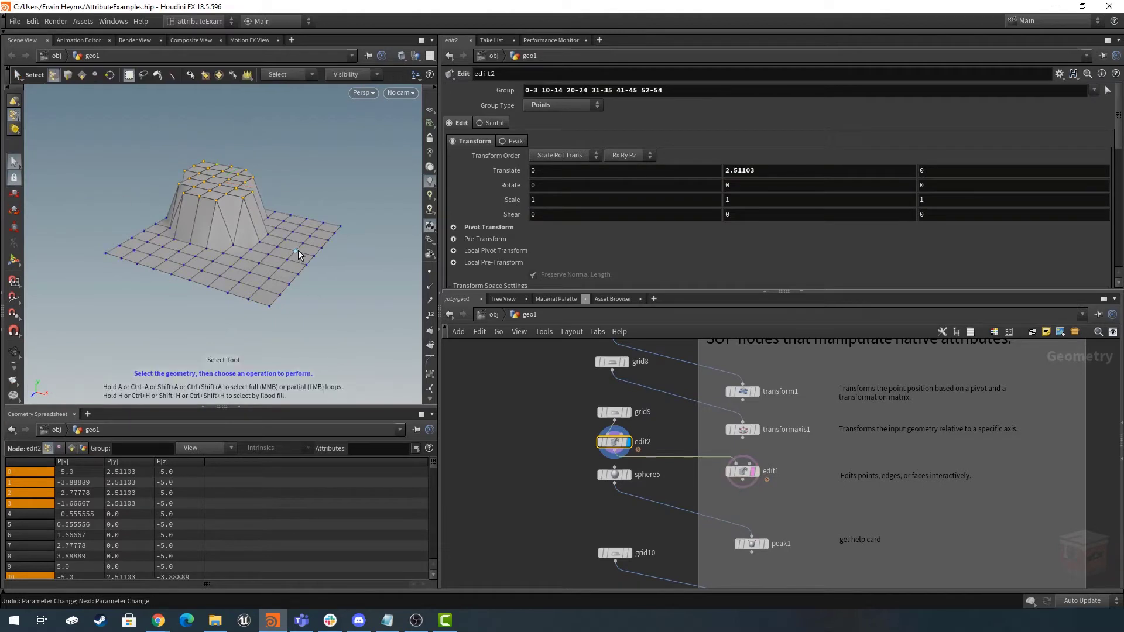
pyautogui.moveTo(299, 250); pyautogui.dragTo(196, 297)
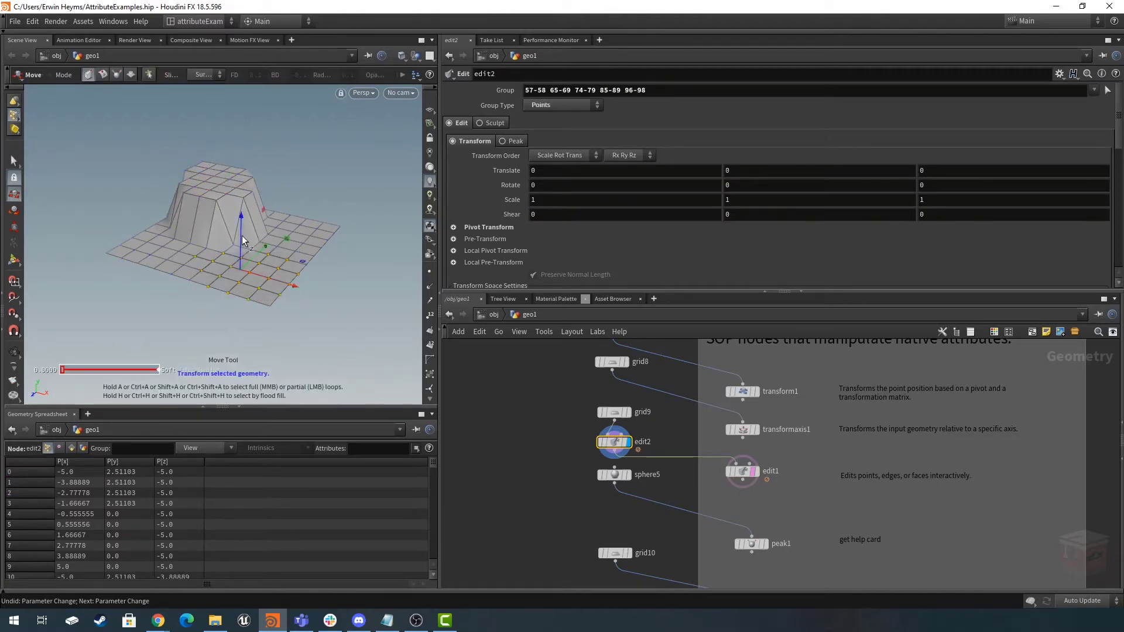
pyautogui.moveTo(241, 236); pyautogui.dragTo(248, 281)
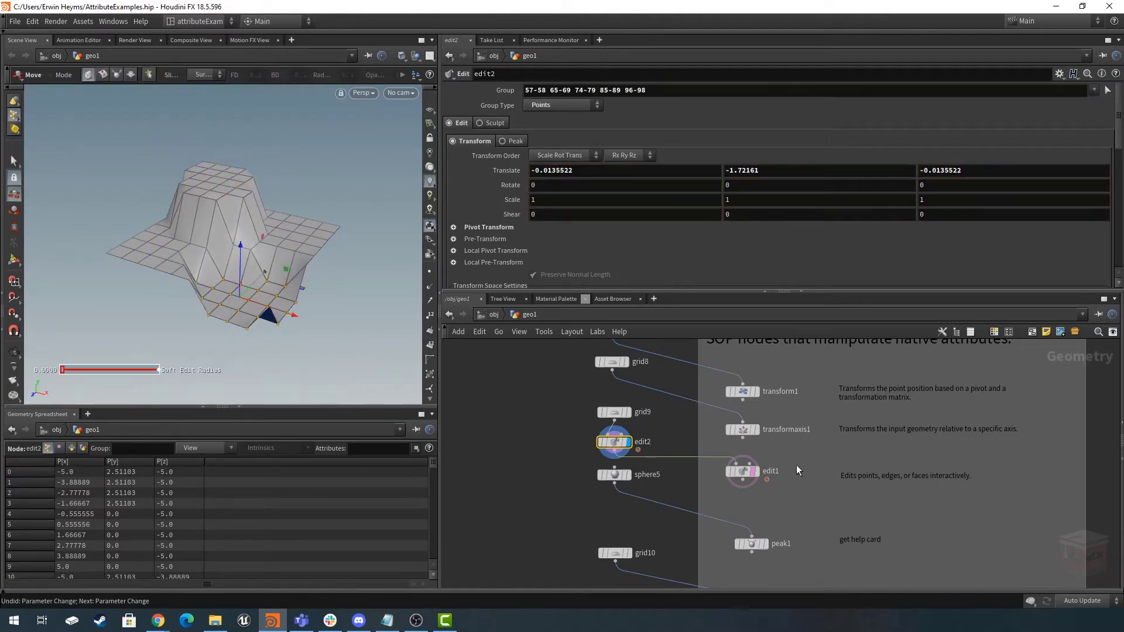
# Try 11 columns on grid9 beneath the point edits, and undo the change.
pyautogui.click(747, 471)
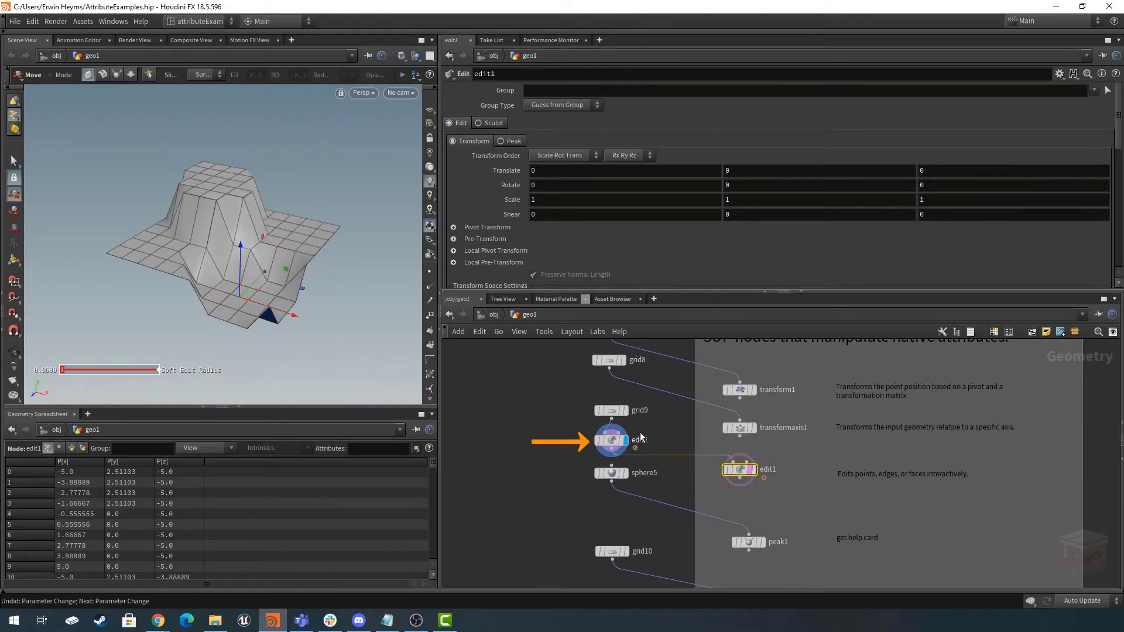
pyautogui.click(610, 411)
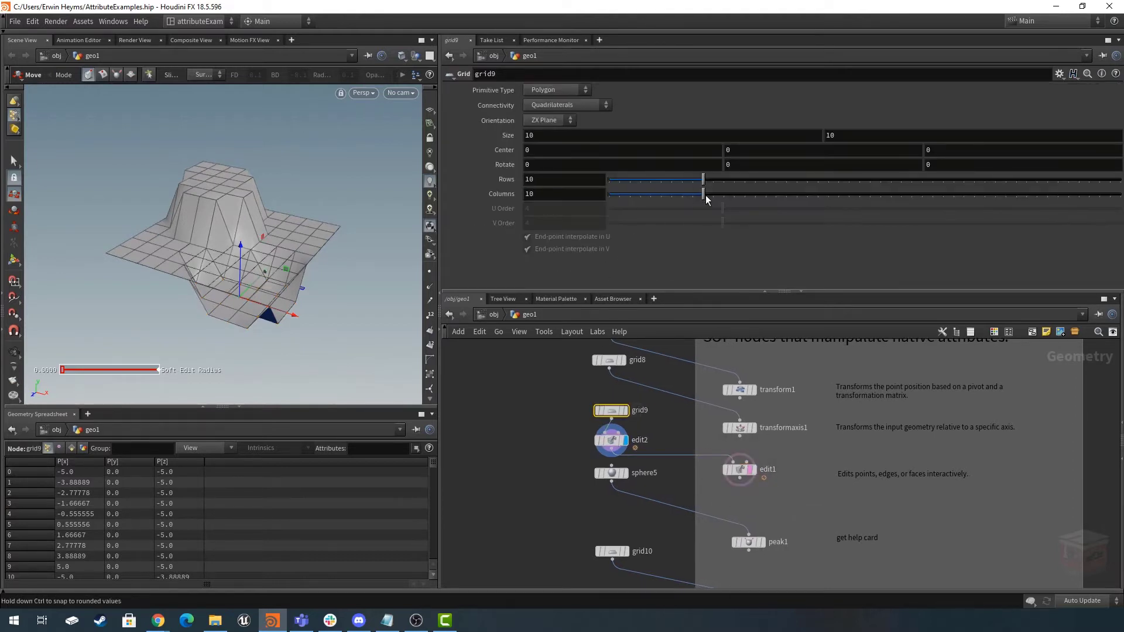
pyautogui.moveTo(705, 195)
pyautogui.mouseDown()
pyautogui.moveTo(793, 198)
pyautogui.moveTo(674, 210)
pyautogui.moveTo(760, 201)
pyautogui.moveTo(684, 207)
pyautogui.moveTo(709, 212)
pyautogui.mouseUp()
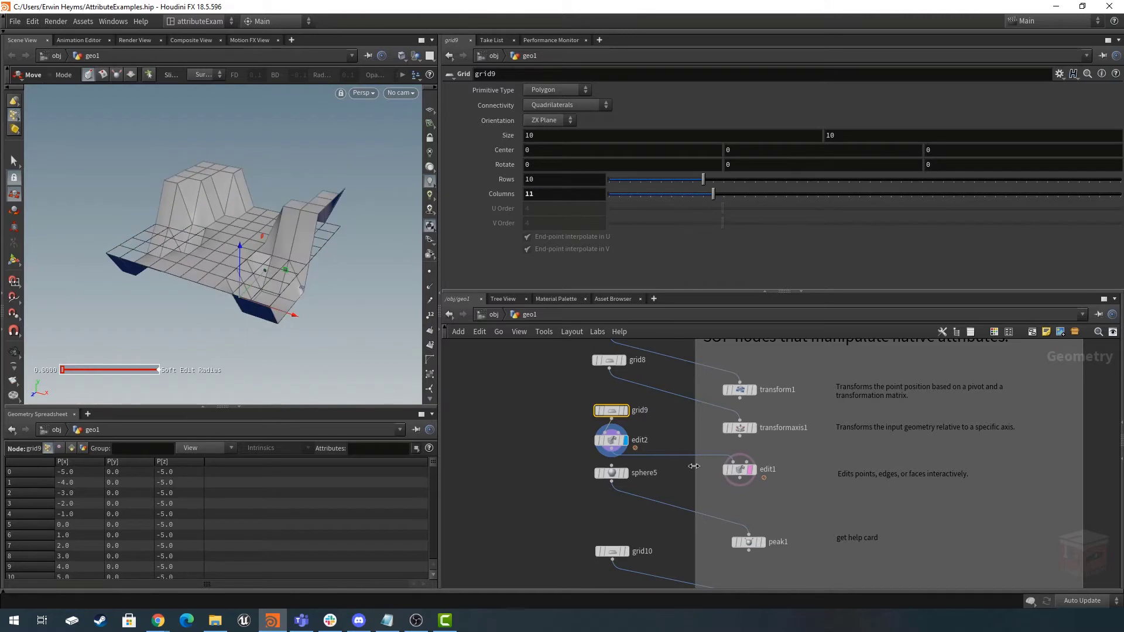
pyautogui.hotkey('ctrl', 'z')
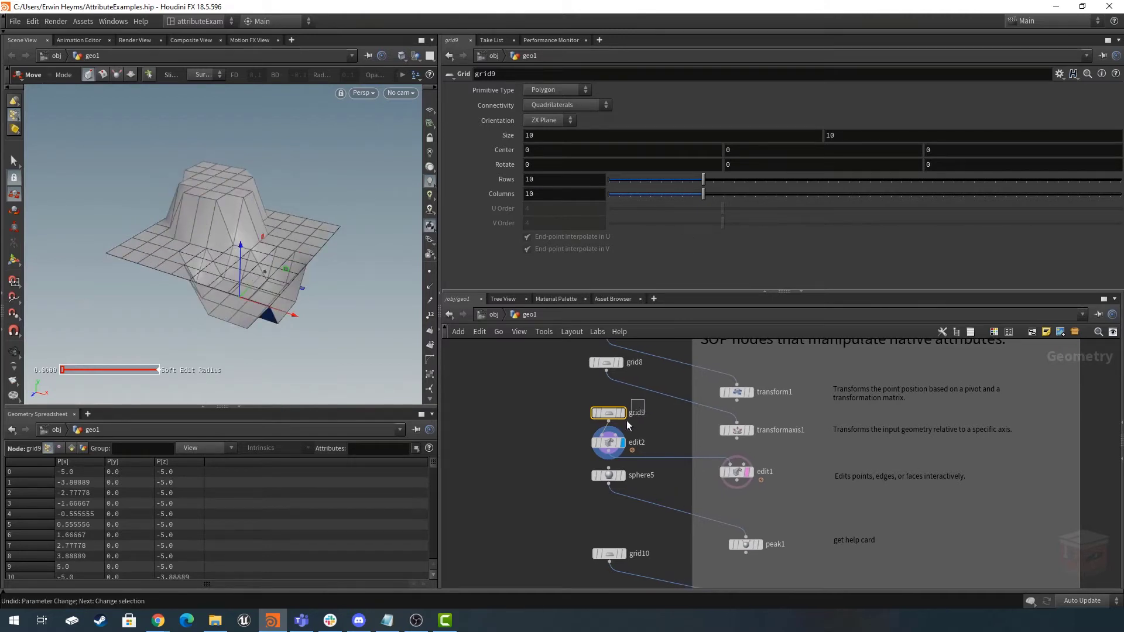
# Move grid9 and edit2 aside together in the network, and delete the edit2 node.
pyautogui.moveTo(627, 420); pyautogui.dragTo(559, 432)
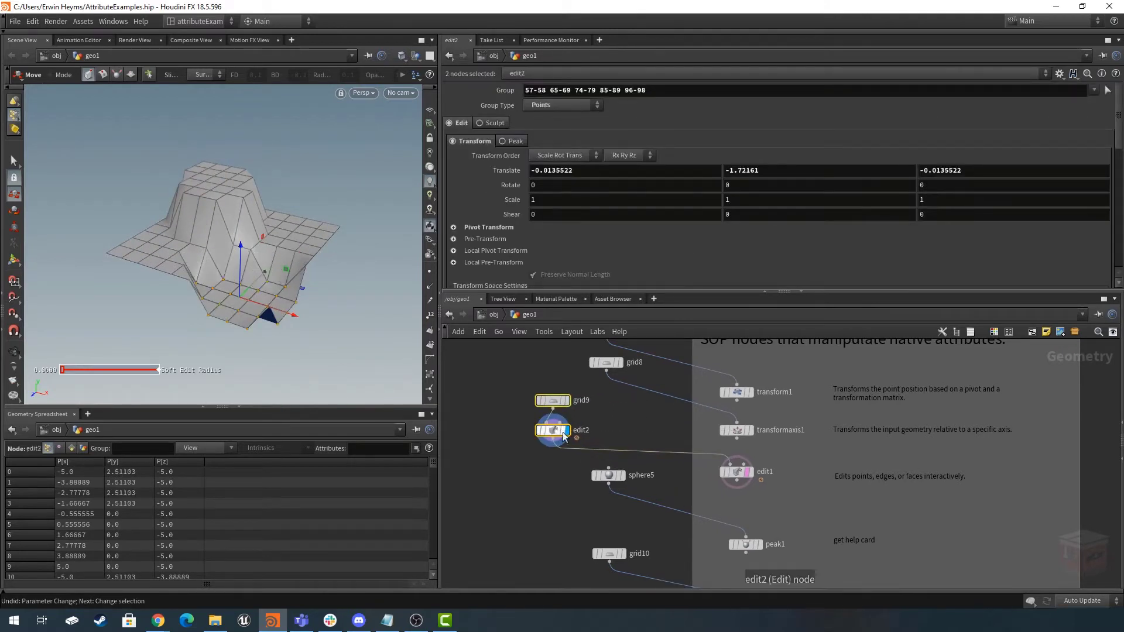
pyautogui.click(621, 430)
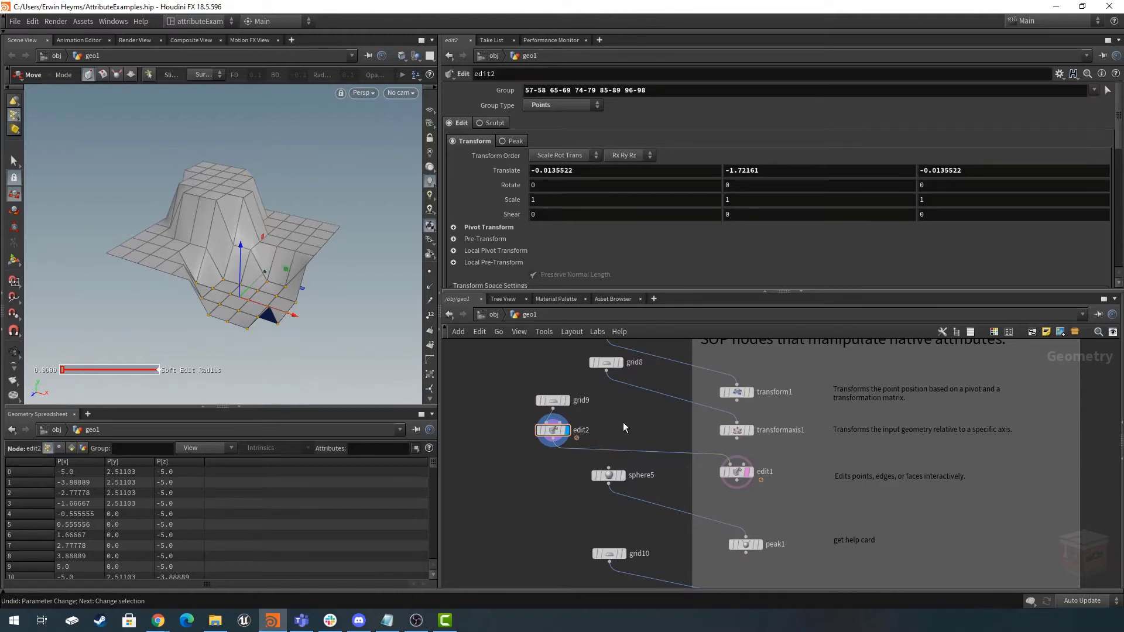
pyautogui.click(563, 433)
pyautogui.press('Delete')
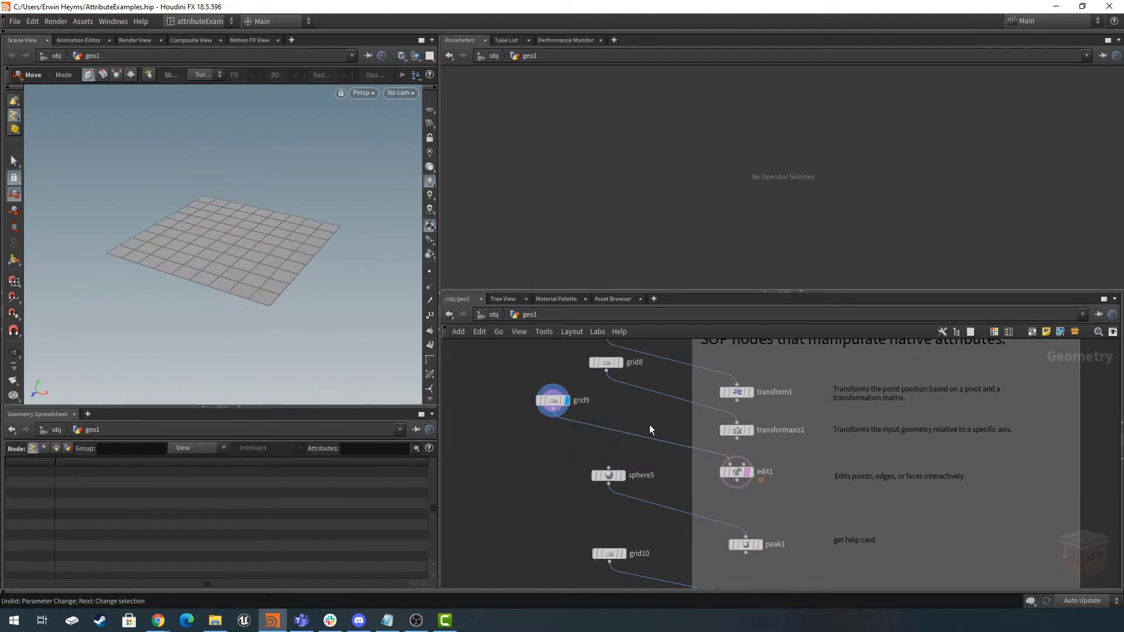
# Display and select the peak1 node fed by sphere5.
pyautogui.moveTo(648, 424); pyautogui.dragTo(616, 369, button='middle')
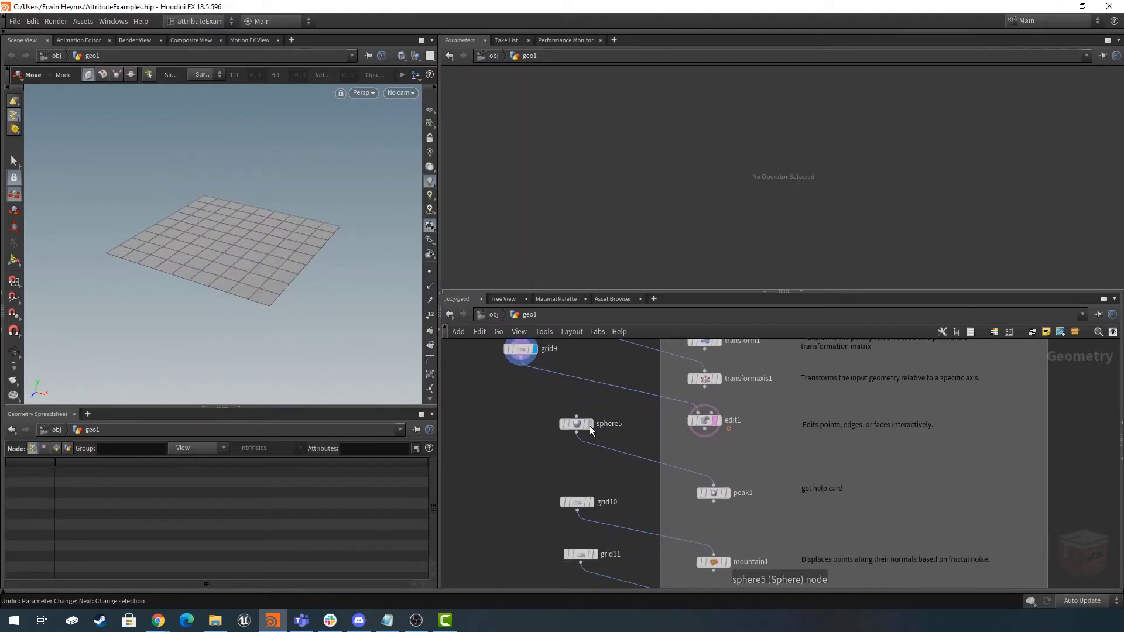
pyautogui.click(728, 494)
pyautogui.click(714, 495)
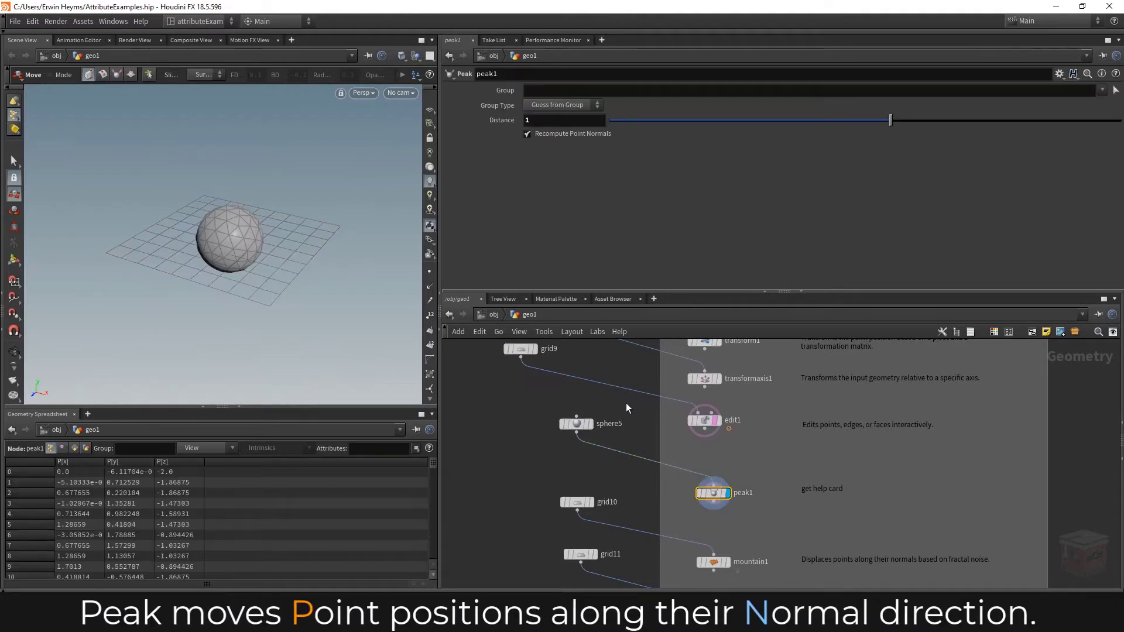
# Show the point normals on the peaked sphere and set the peak1 Distance to 2.4.
pyautogui.click(429, 286)
pyautogui.click(14, 351)
pyautogui.moveTo(252, 228); pyautogui.dragTo(321, 250, button='right')
pyautogui.moveTo(321, 250); pyautogui.dragTo(295, 229)
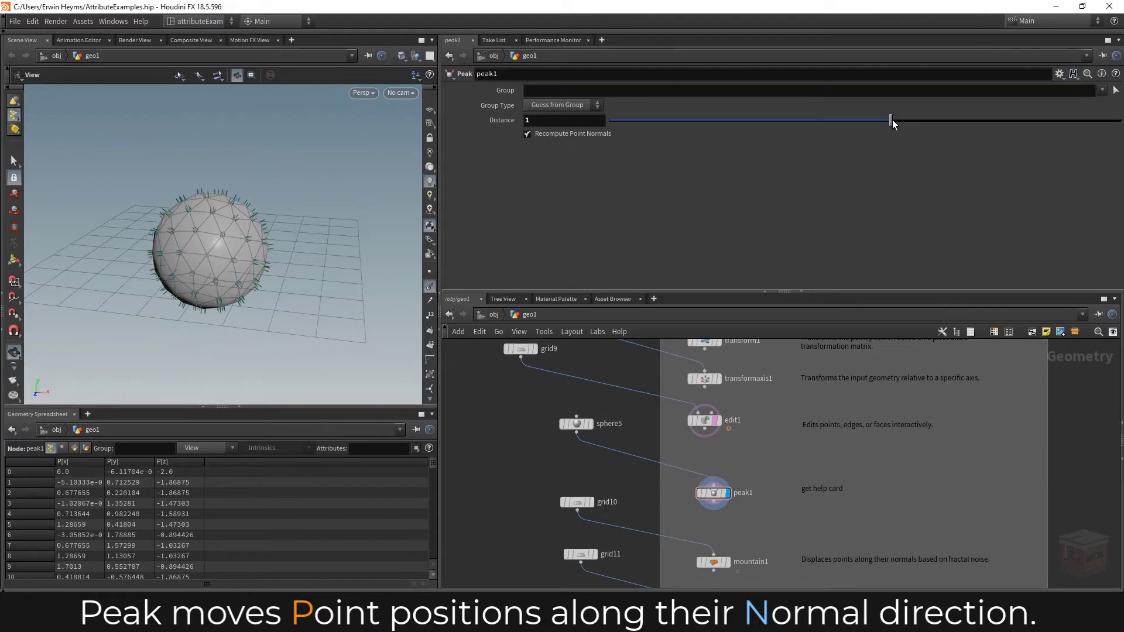
pyautogui.moveTo(892, 119); pyautogui.dragTo(926, 128)
# Open the help page for the selected peak1 node.
pyautogui.moveTo(771, 470); pyautogui.dragTo(721, 414, button='middle')
pyautogui.scroll(2, 777, 442)
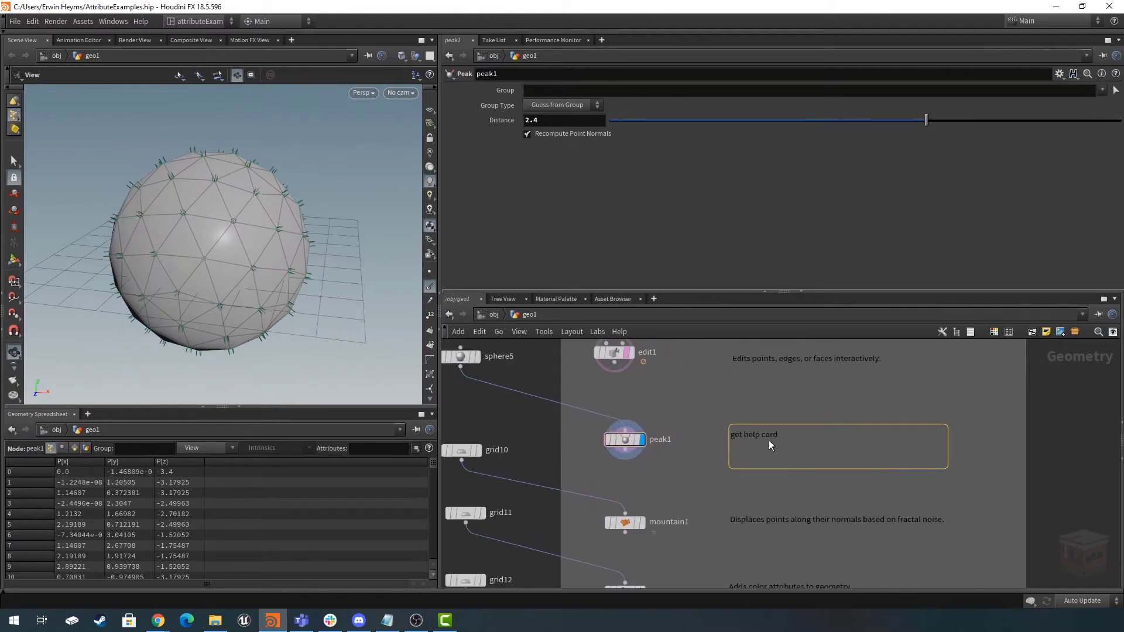
pyautogui.scroll(-2, 775, 444)
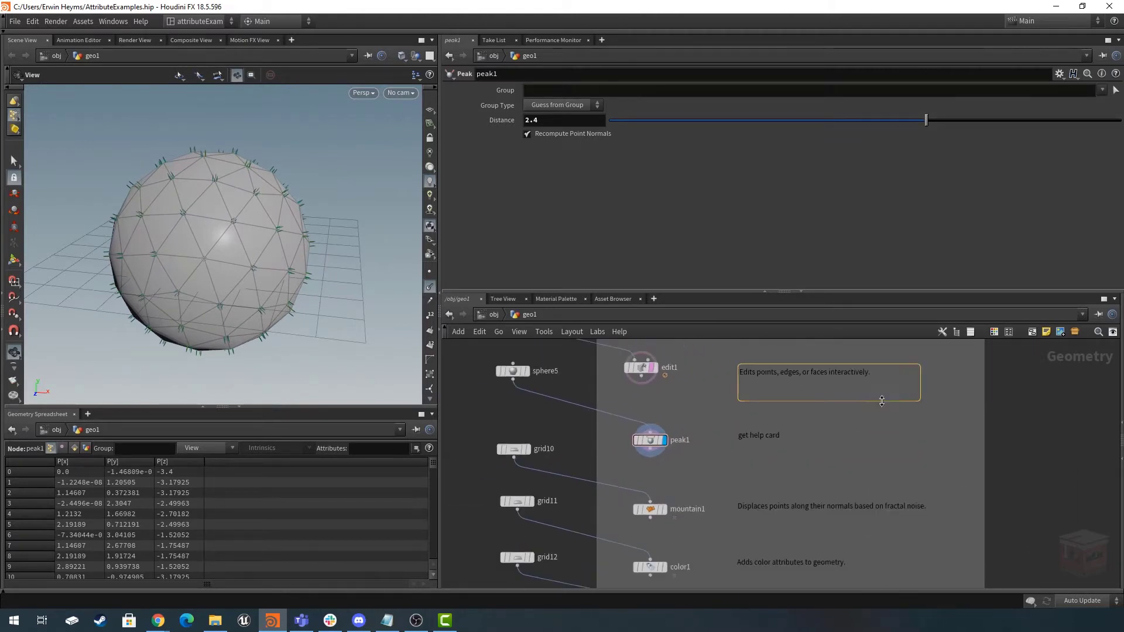
pyautogui.moveTo(889, 396); pyautogui.dragTo(853, 468, button='middle')
pyautogui.scroll(-4, 835, 430)
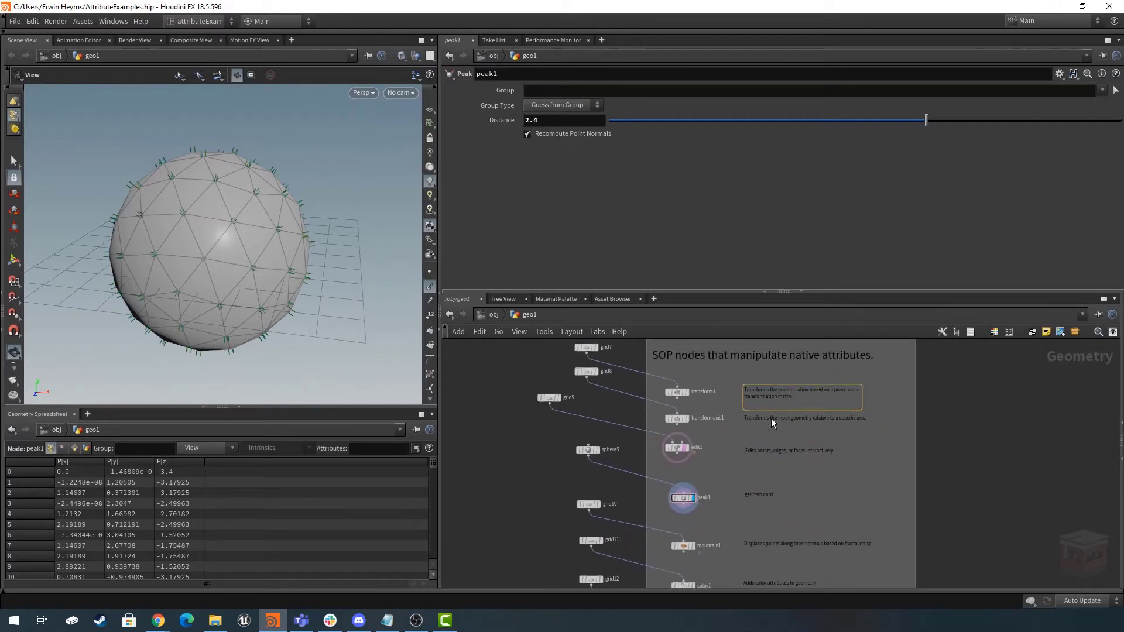
pyautogui.scroll(3, 793, 458)
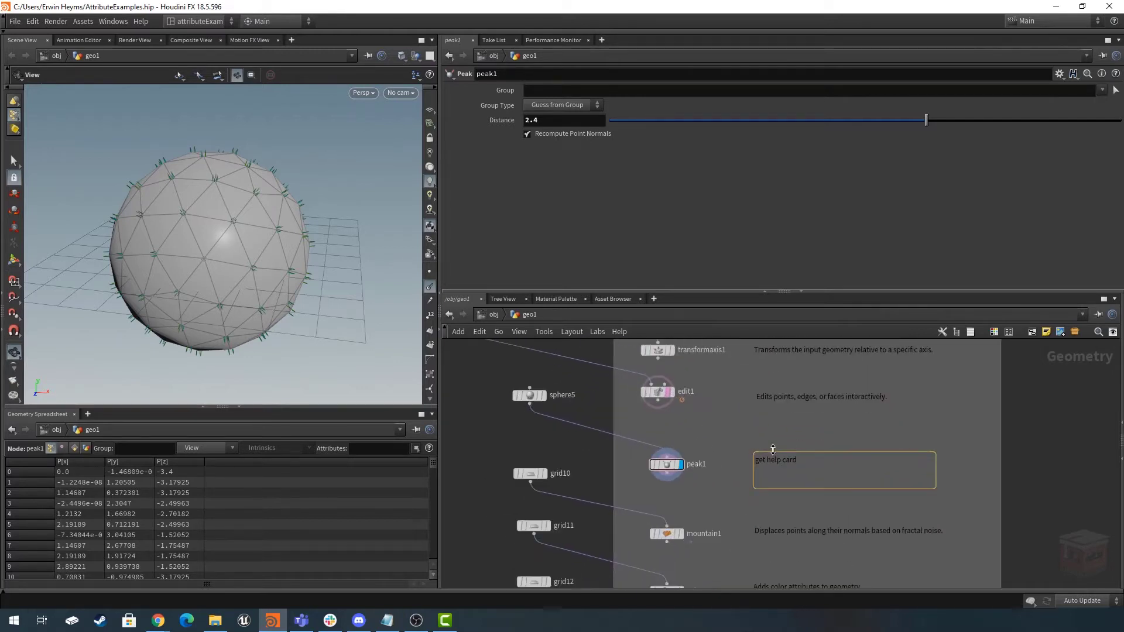
pyautogui.click(652, 466)
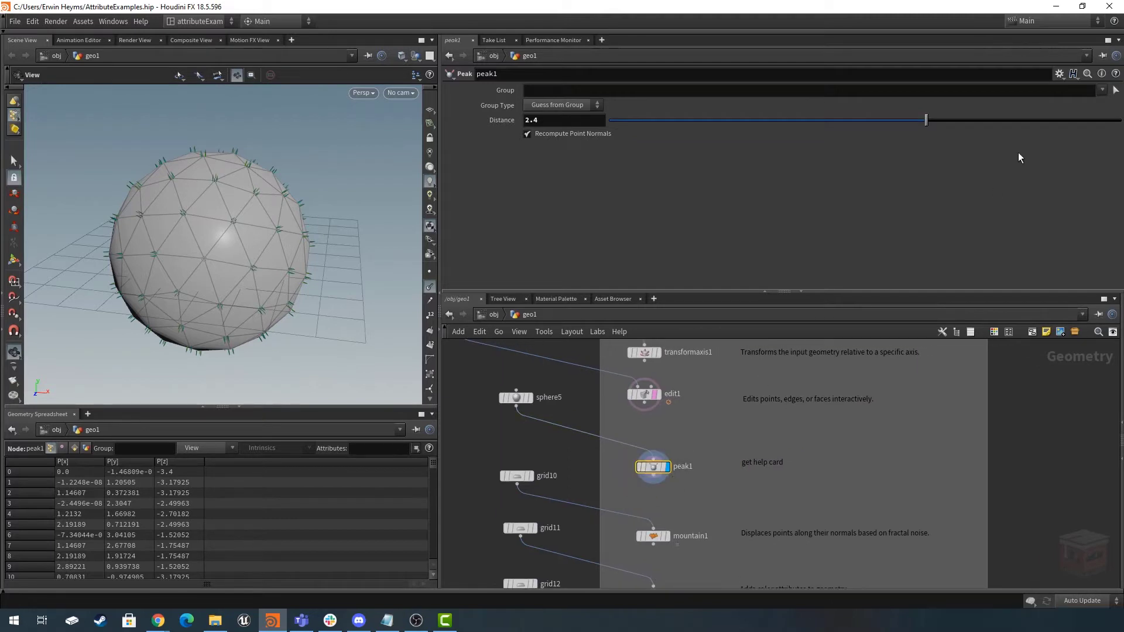
pyautogui.click(1115, 75)
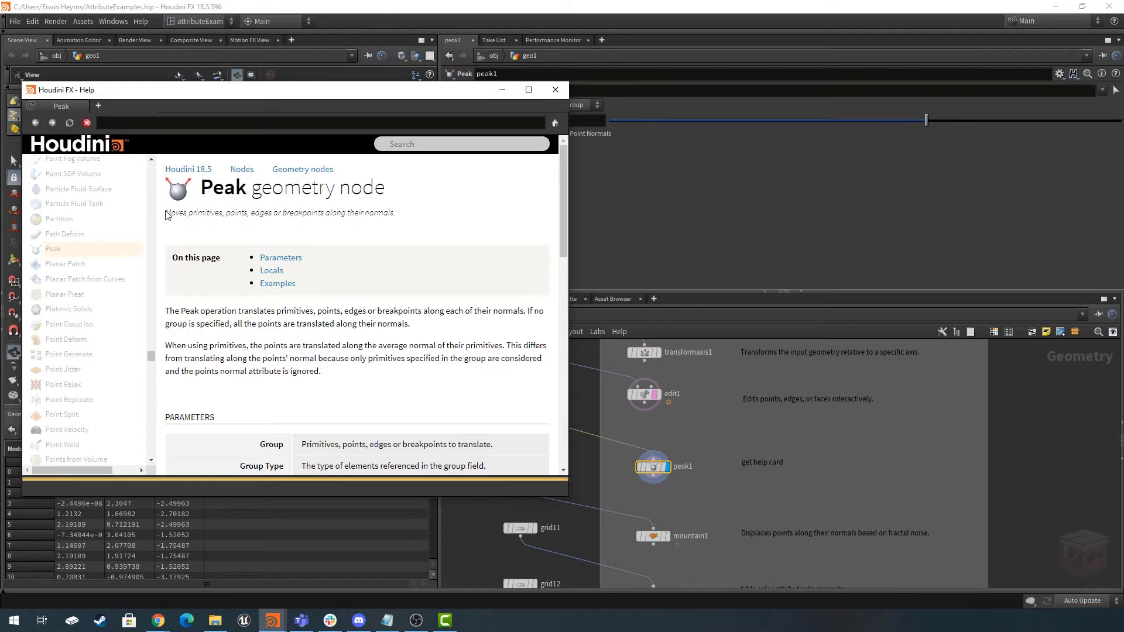
# Copy the help summary "Moves primitives, points, edges or breakpoints along their normals." into the sticky note beside peak1, replacing its text.
pyautogui.moveTo(166, 215); pyautogui.dragTo(398, 220)
pyautogui.hotkey('ctrl', 'c')
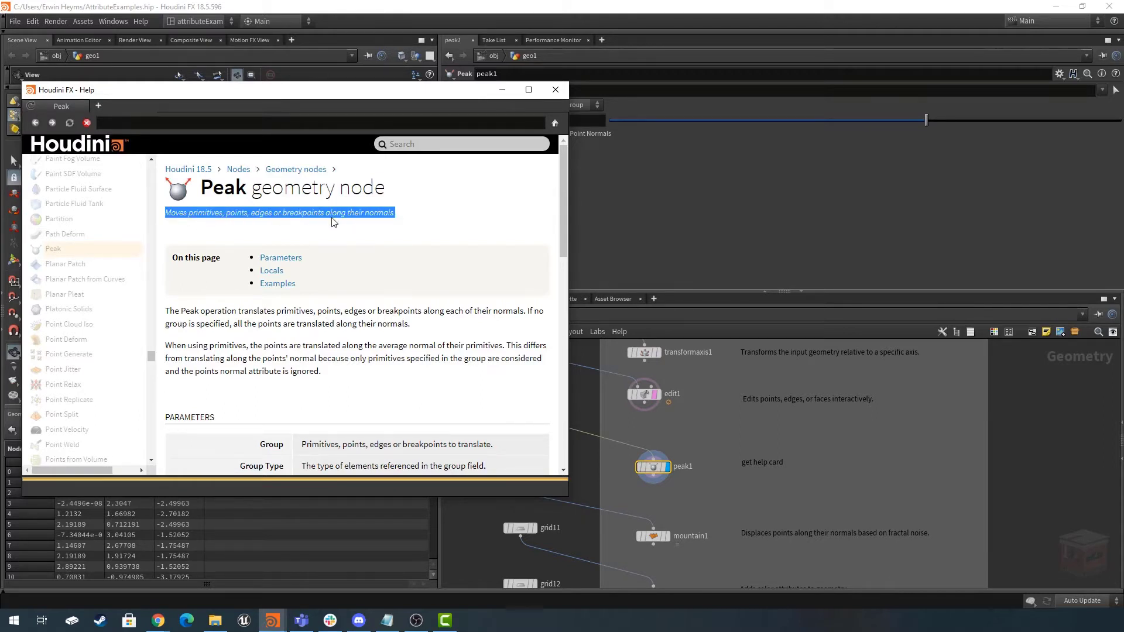
pyautogui.click(505, 91)
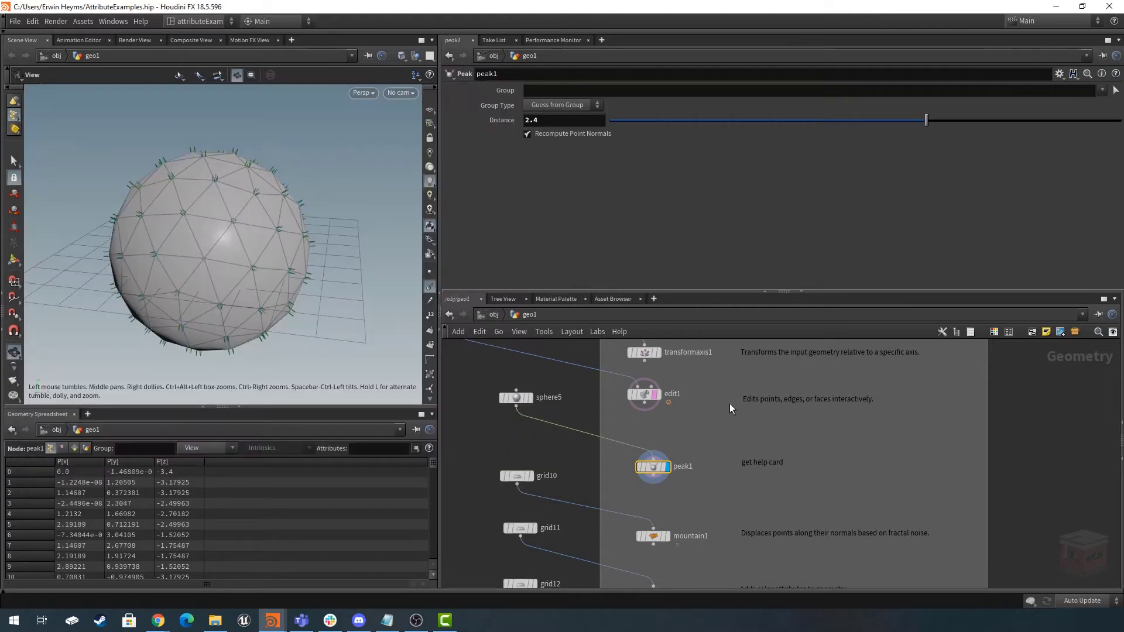
pyautogui.doubleClick(785, 468)
pyautogui.hotkey('ctrl', 'v')
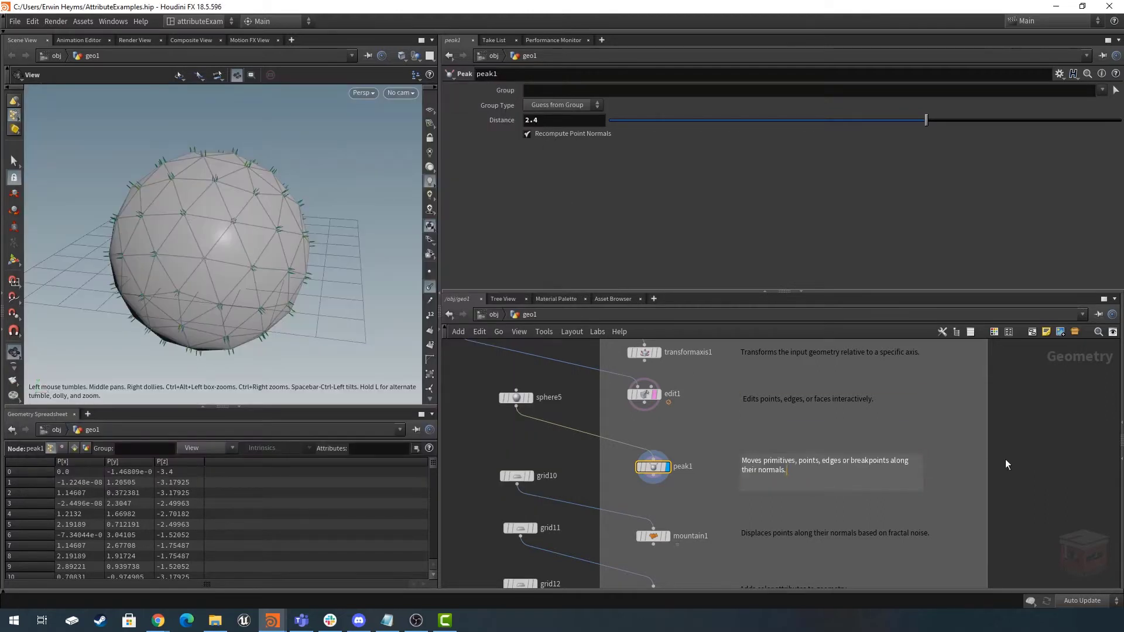
pyautogui.click(1014, 455)
# Select and display mountain1, and review the Peak help page down to its examples and related nodes.
pyautogui.moveTo(1010, 461); pyautogui.dragTo(1014, 451, button='middle')
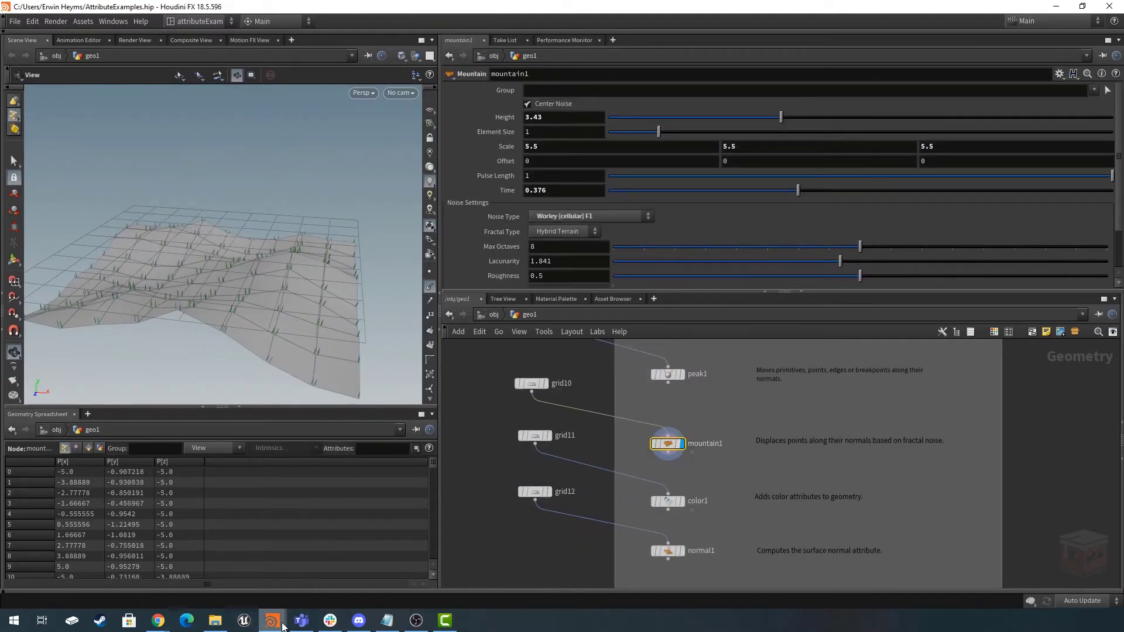
pyautogui.moveTo(273, 620)
pyautogui.click(311, 578)
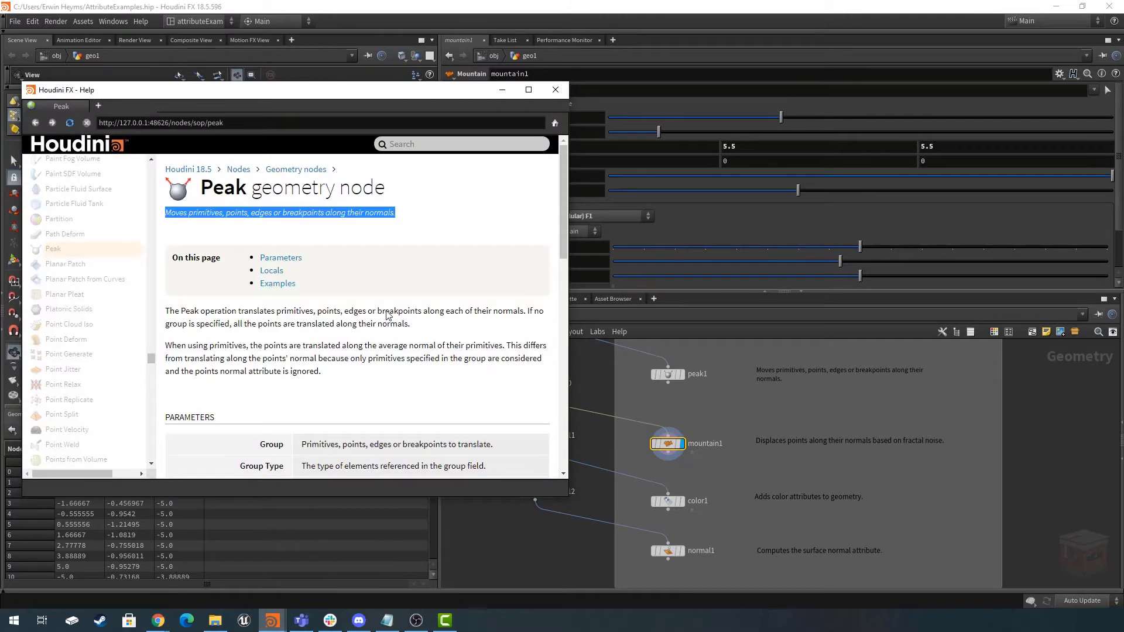
pyautogui.scroll(-8, 424, 311)
pyautogui.scroll(2, 472, 304)
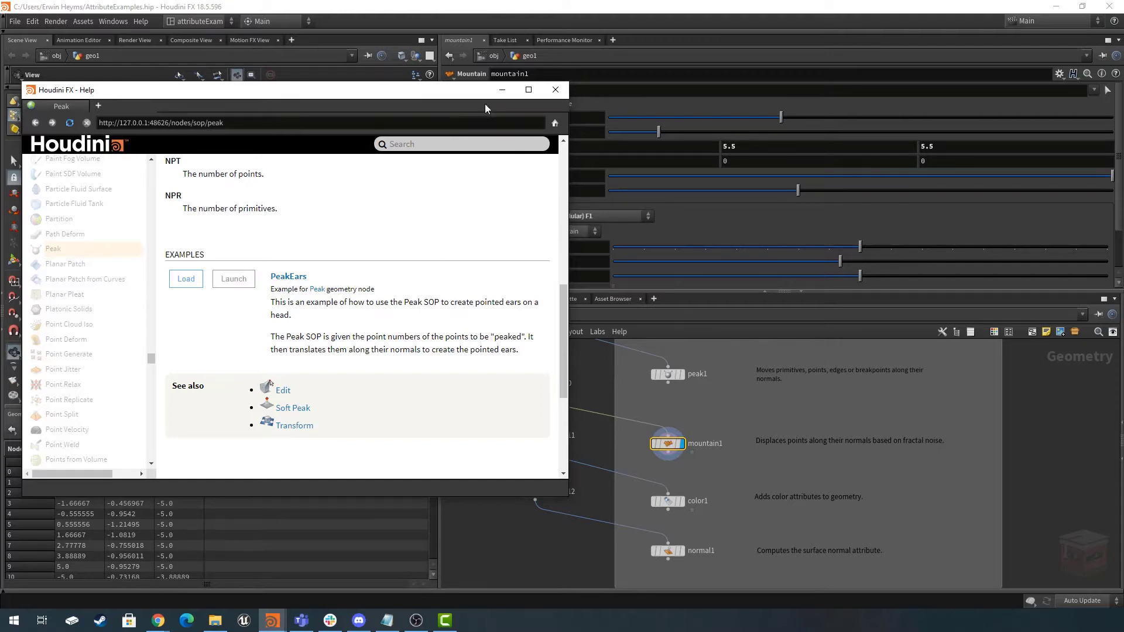
pyautogui.click(503, 90)
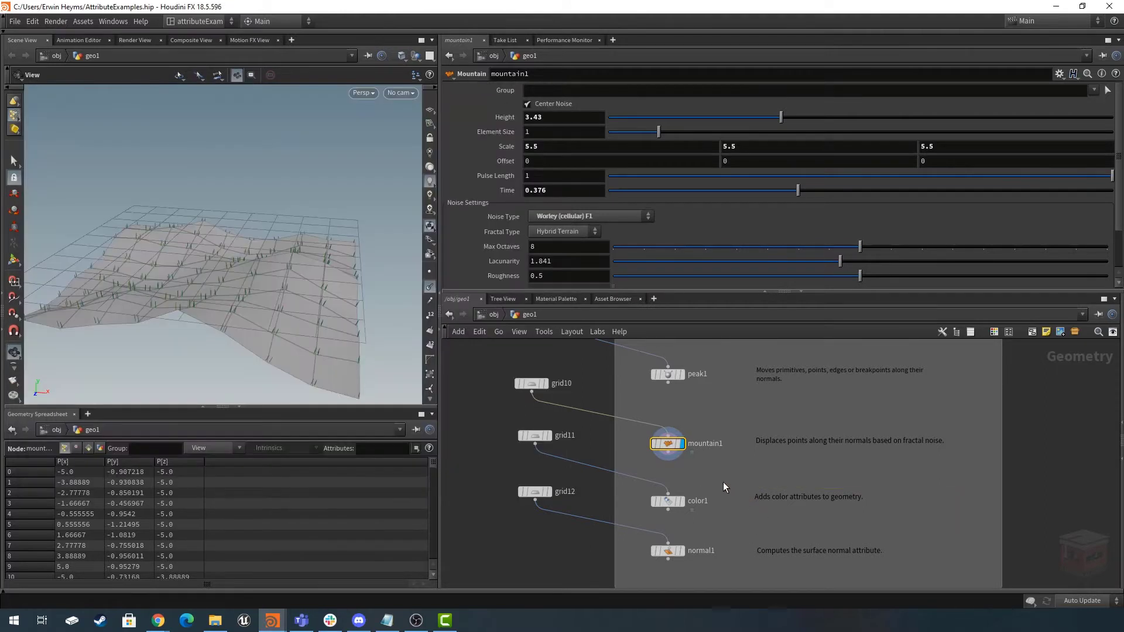
# Set the render flag on the mountain1 node.
pyautogui.click(675, 448)
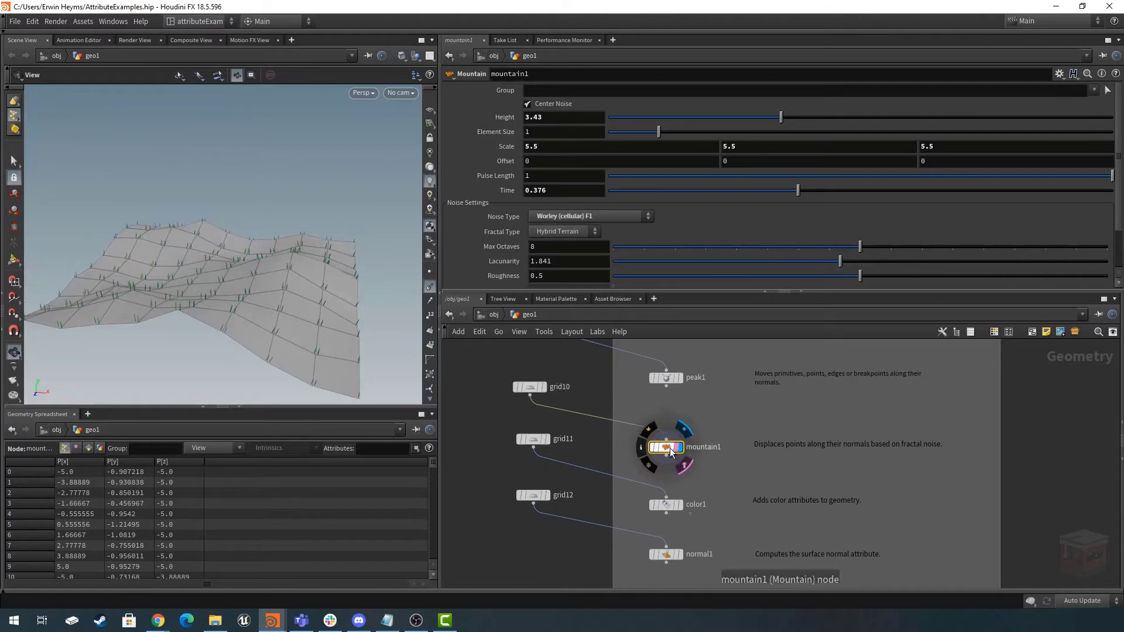
# Set the mountain1 node's height to 3.22.
pyautogui.moveTo(246, 288); pyautogui.dragTo(277, 265)
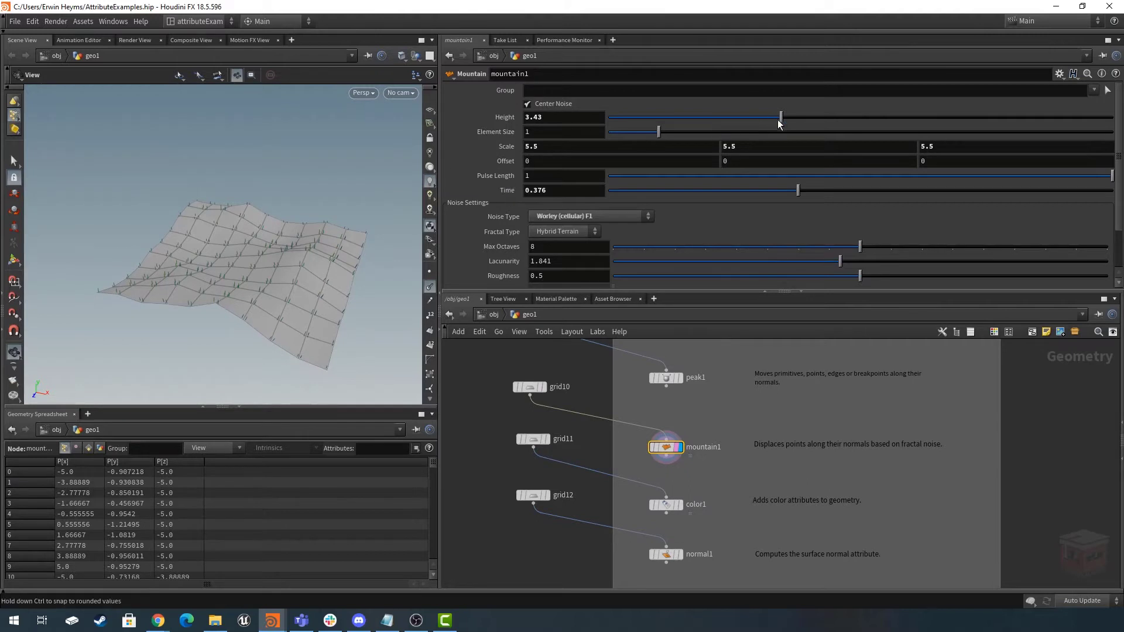
pyautogui.moveTo(779, 118)
pyautogui.mouseDown()
pyautogui.moveTo(686, 123)
pyautogui.moveTo(824, 116)
pyautogui.moveTo(770, 118)
pyautogui.mouseUp()
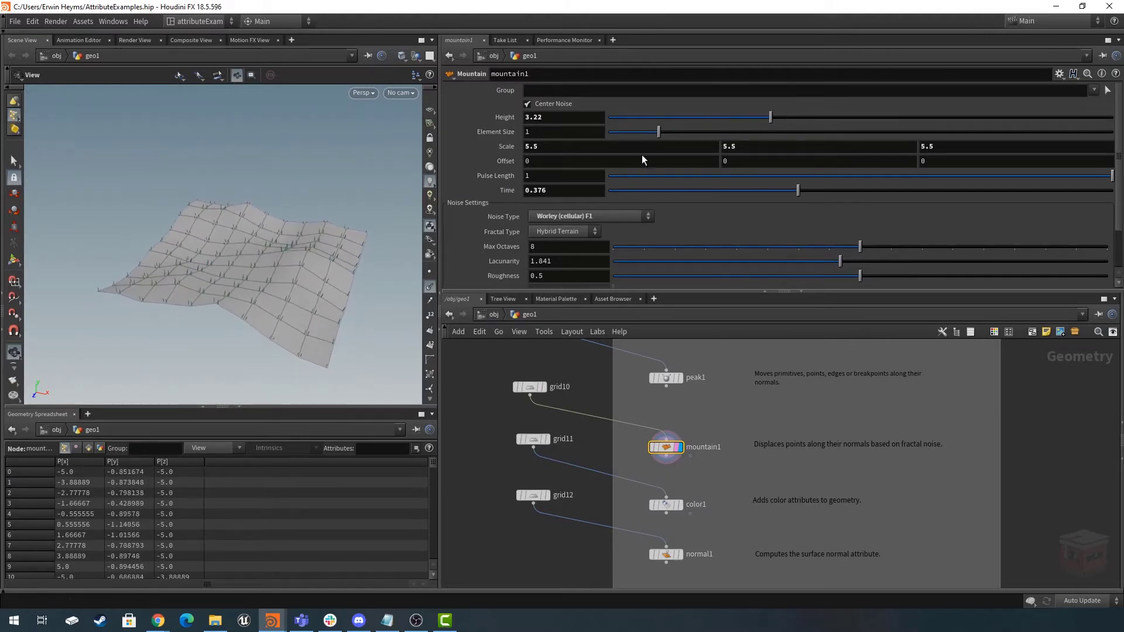
# Set grid10 to 50 rows and 50 columns, and hide the point normals in the viewport.
pyautogui.click(530, 387)
pyautogui.moveTo(796, 181); pyautogui.dragTo(1119, 193)
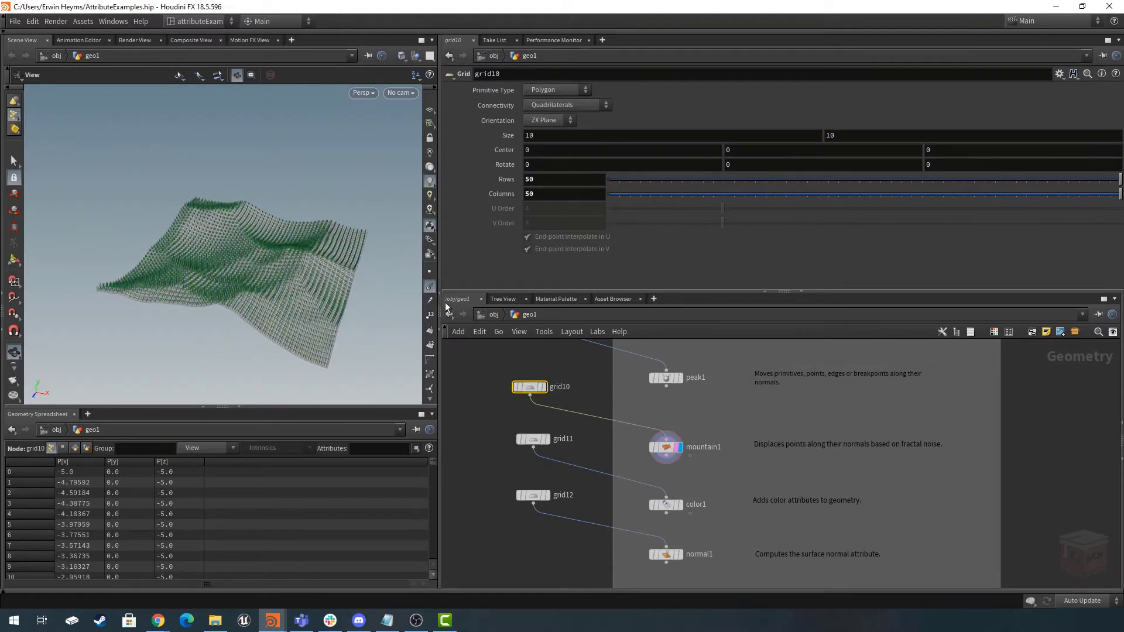
pyautogui.click(431, 287)
# Select mountain1 and try the Periodic Perlin, Periodic Flow and Worley (cellular) F2-F1 noise types.
pyautogui.click(666, 447)
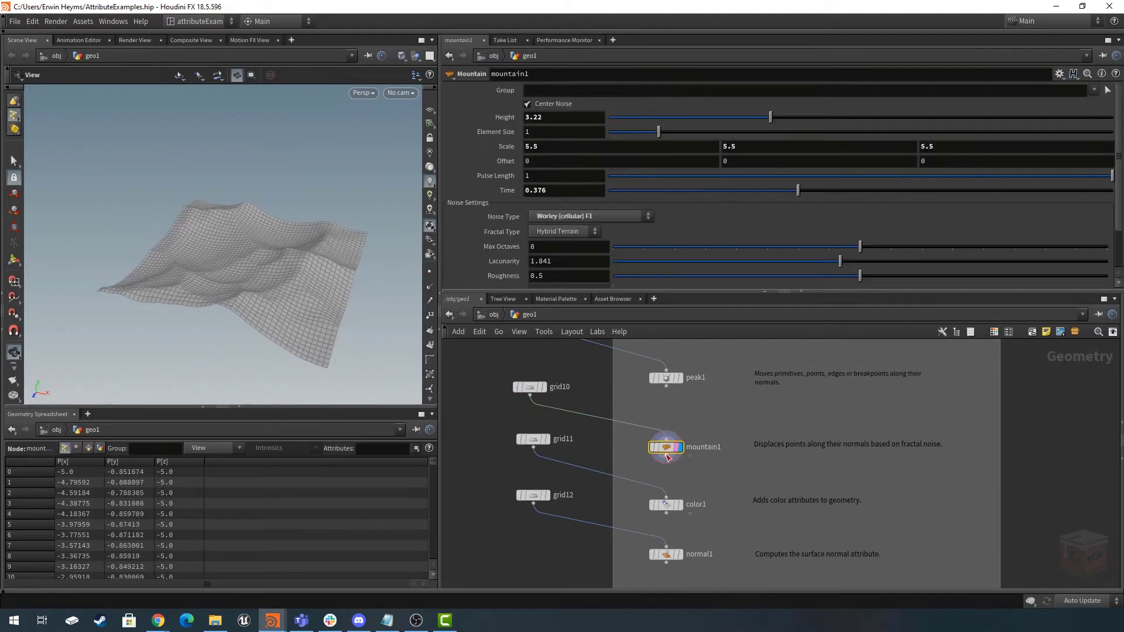
pyautogui.click(580, 217)
pyautogui.click(581, 218)
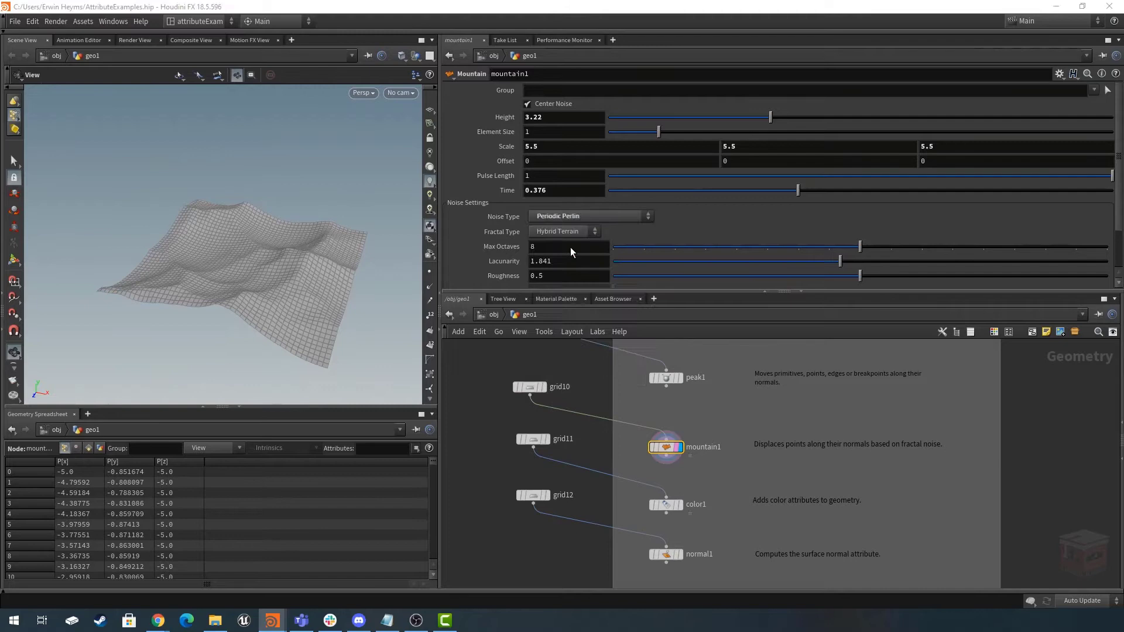
pyautogui.click(582, 210)
pyautogui.click(583, 287)
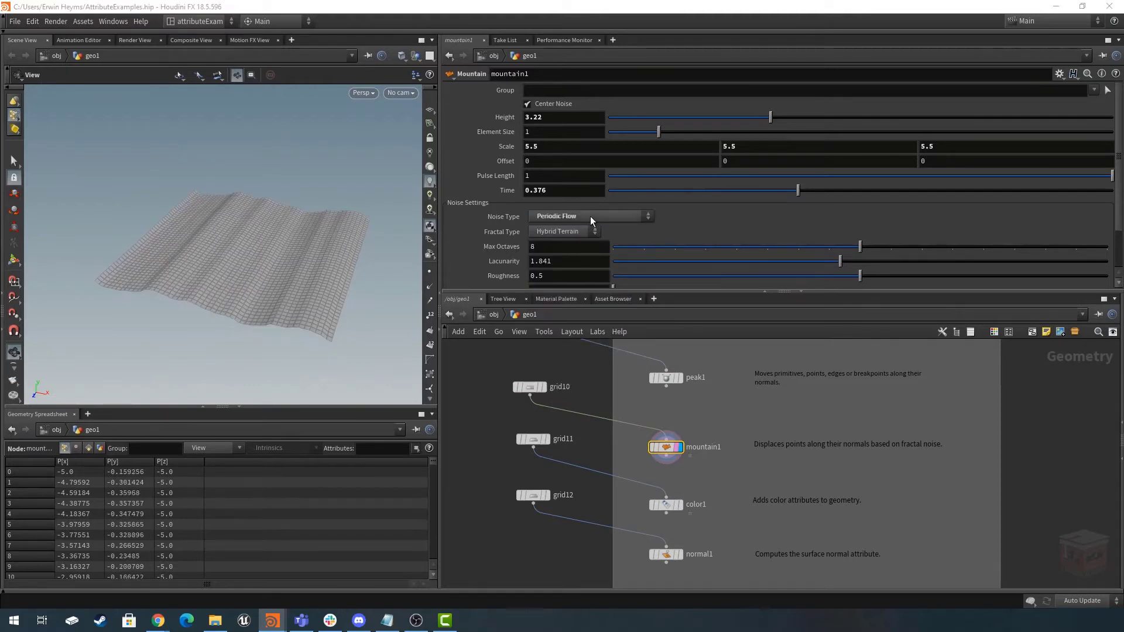
pyautogui.click(590, 216)
pyautogui.click(591, 321)
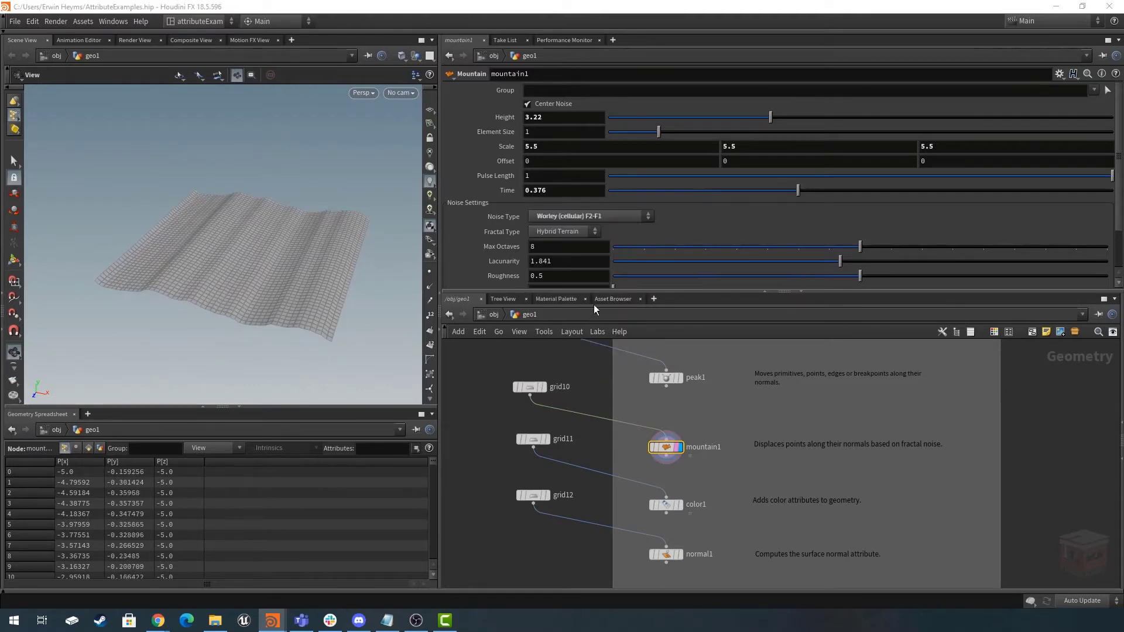
# Set mountain1's noise type to Simplex (Improved Perlin), its height to 4.84 and its time to 0.479.
pyautogui.click(585, 217)
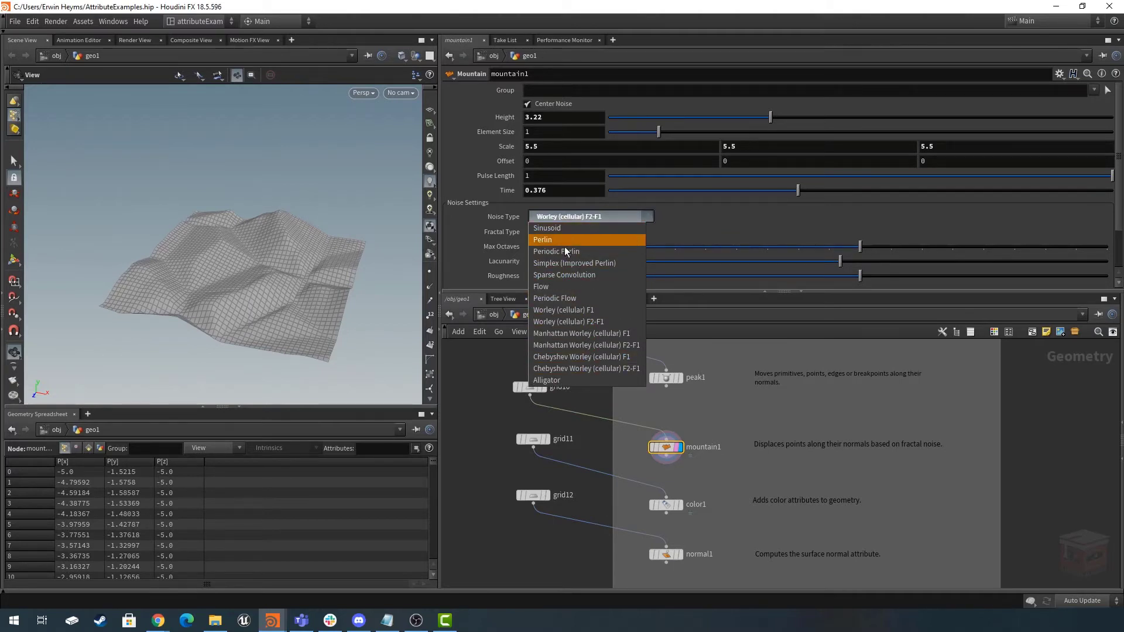
pyautogui.click(565, 264)
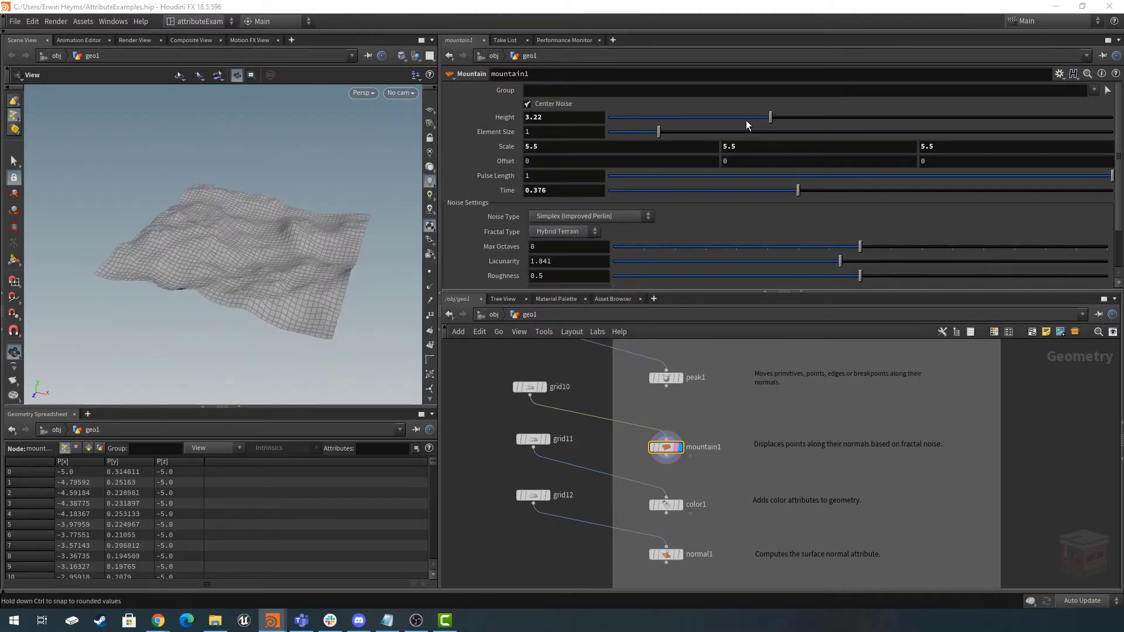
pyautogui.moveTo(759, 118); pyautogui.dragTo(852, 119)
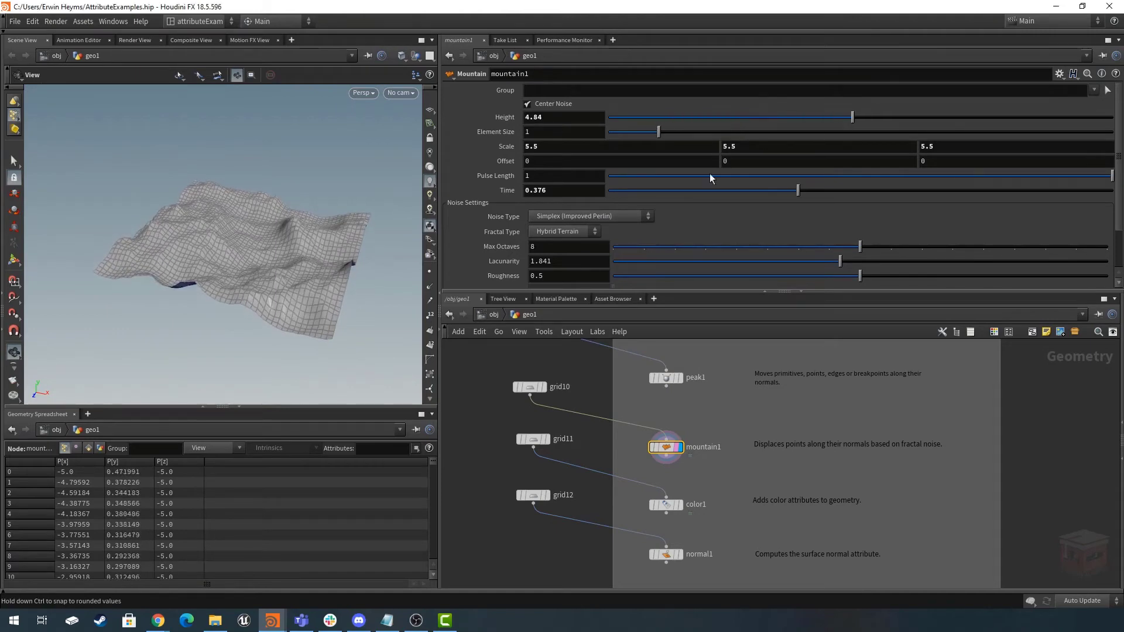
pyautogui.moveTo(790, 193); pyautogui.dragTo(848, 192)
# Select the color1 node and display its result in the viewport.
pyautogui.moveTo(918, 486); pyautogui.dragTo(915, 456, button='middle')
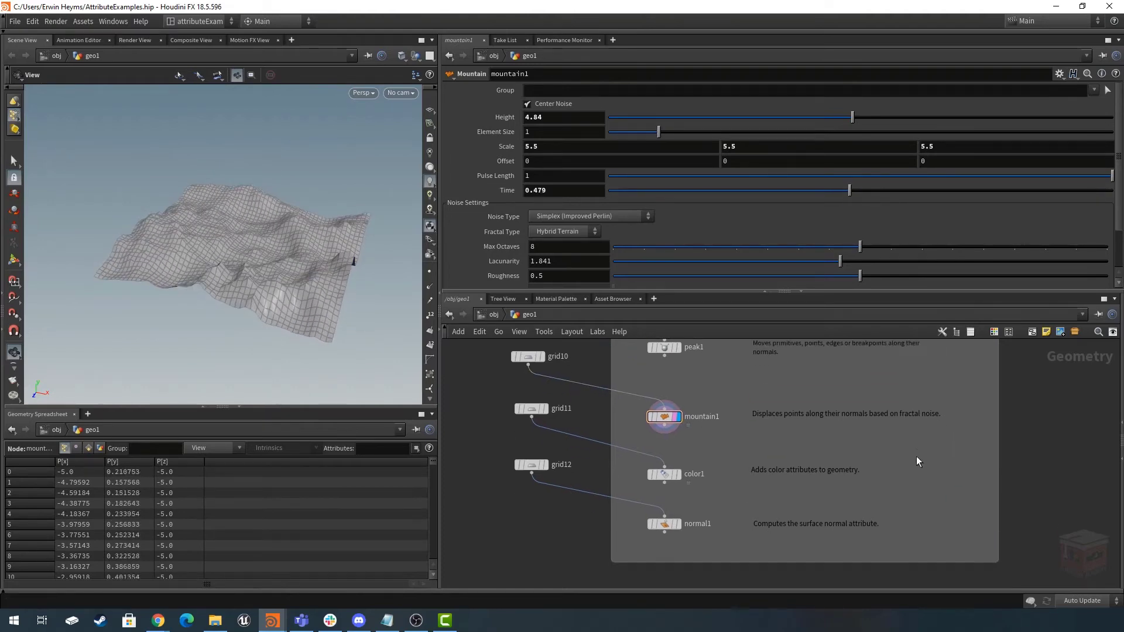
pyautogui.moveTo(720, 452); pyautogui.dragTo(717, 445, button='middle')
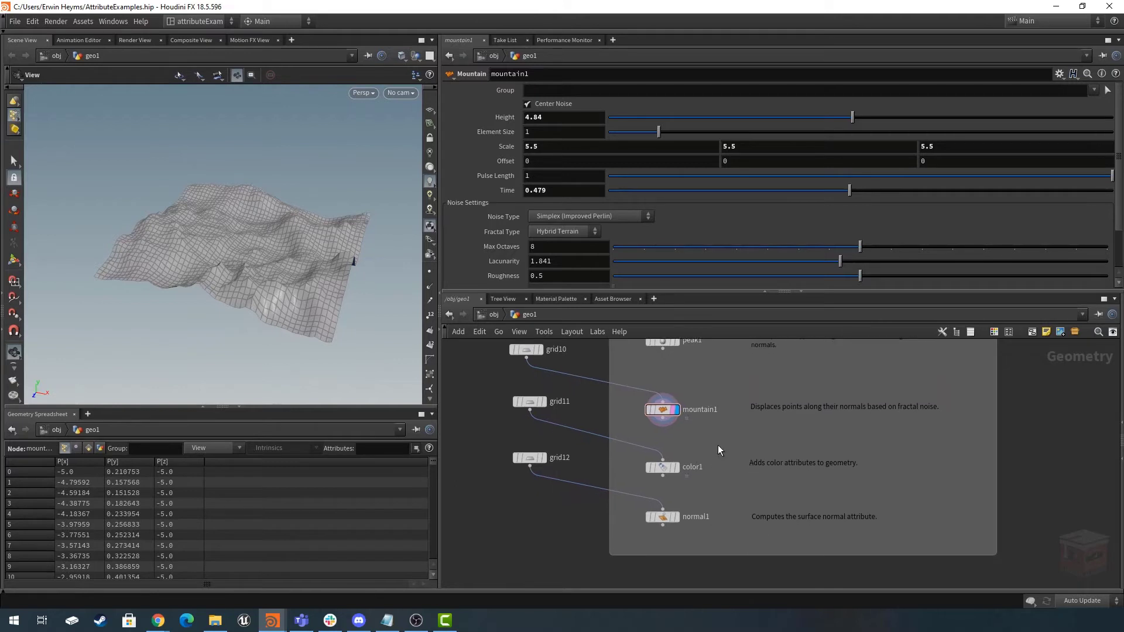
pyautogui.click(677, 468)
pyautogui.click(659, 468)
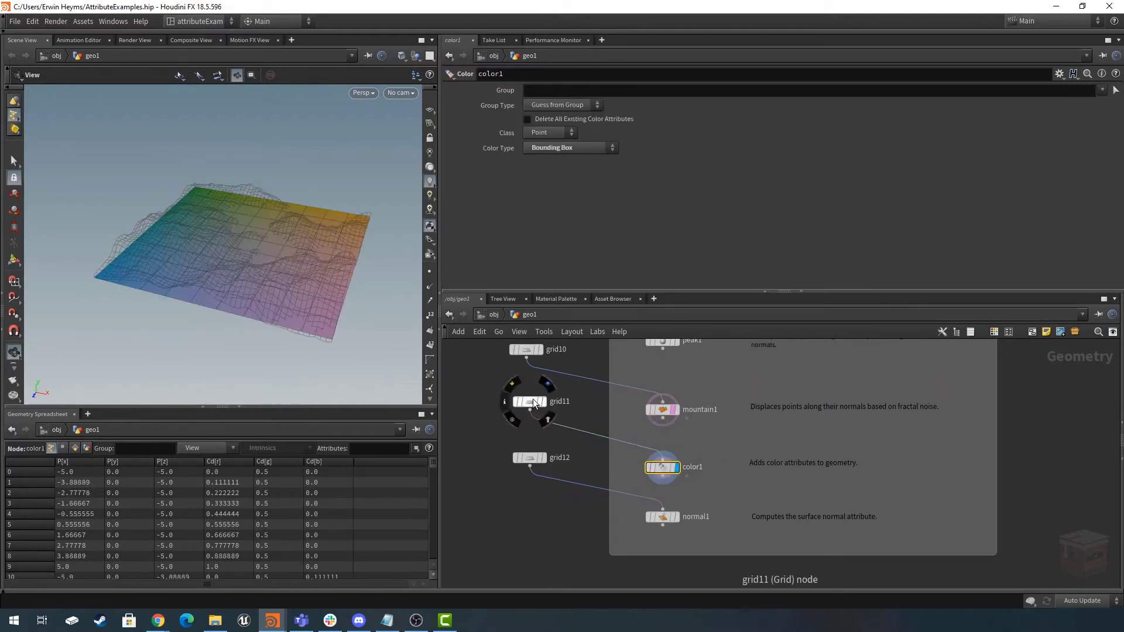
# Try the Constant, Random and Ramp from Attribute color types on color1, and return to Bounding Box.
pyautogui.click(558, 148)
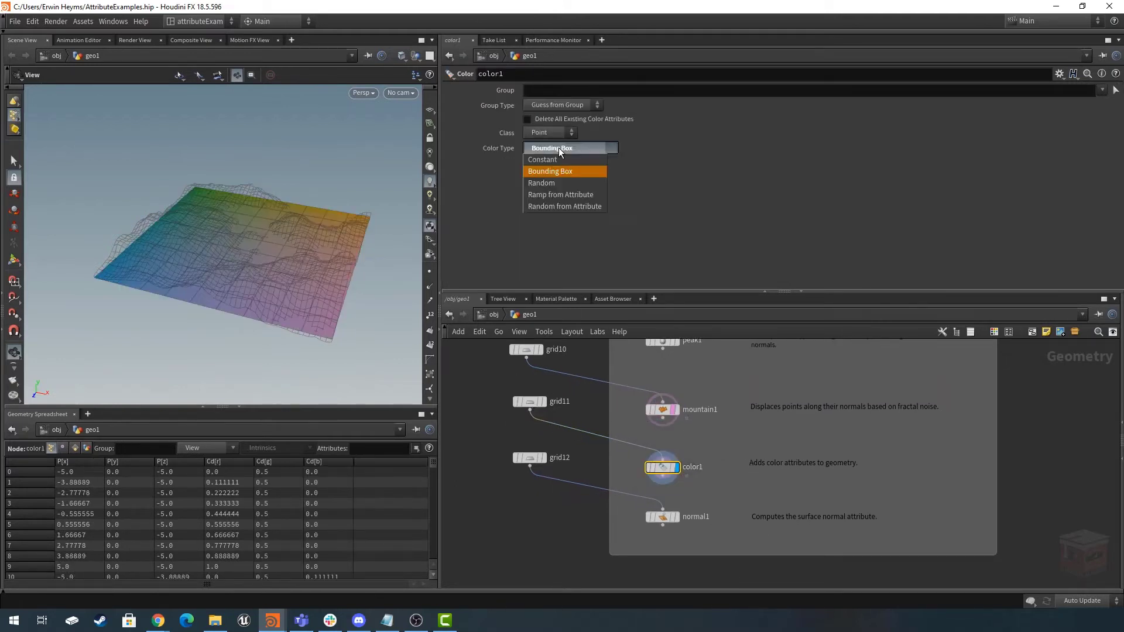
pyautogui.click(557, 159)
pyautogui.click(557, 148)
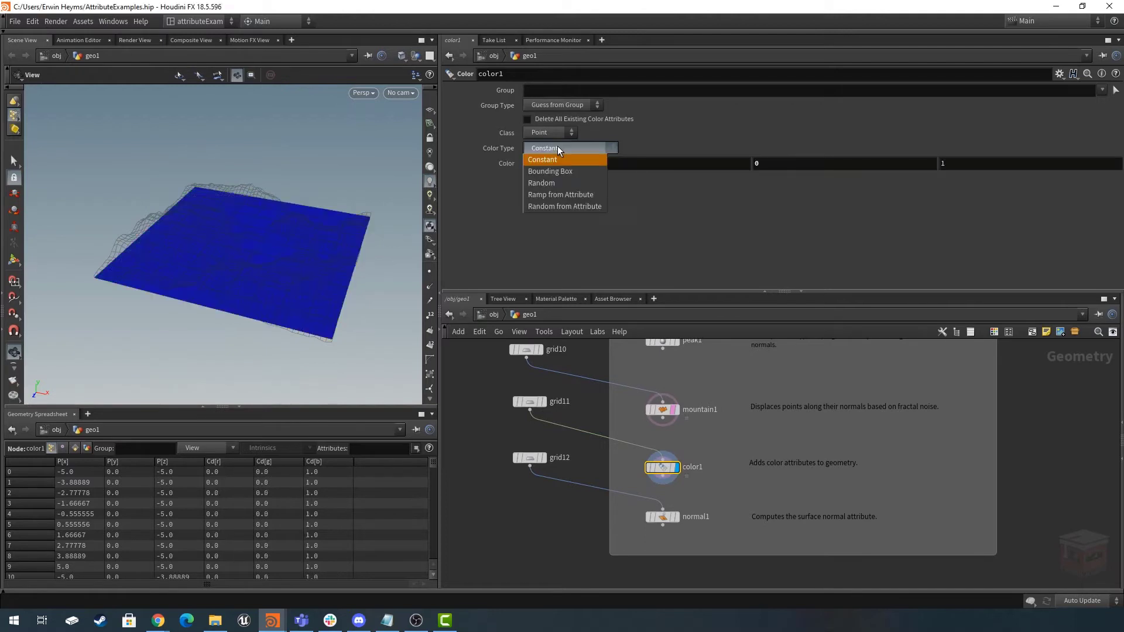
pyautogui.click(555, 183)
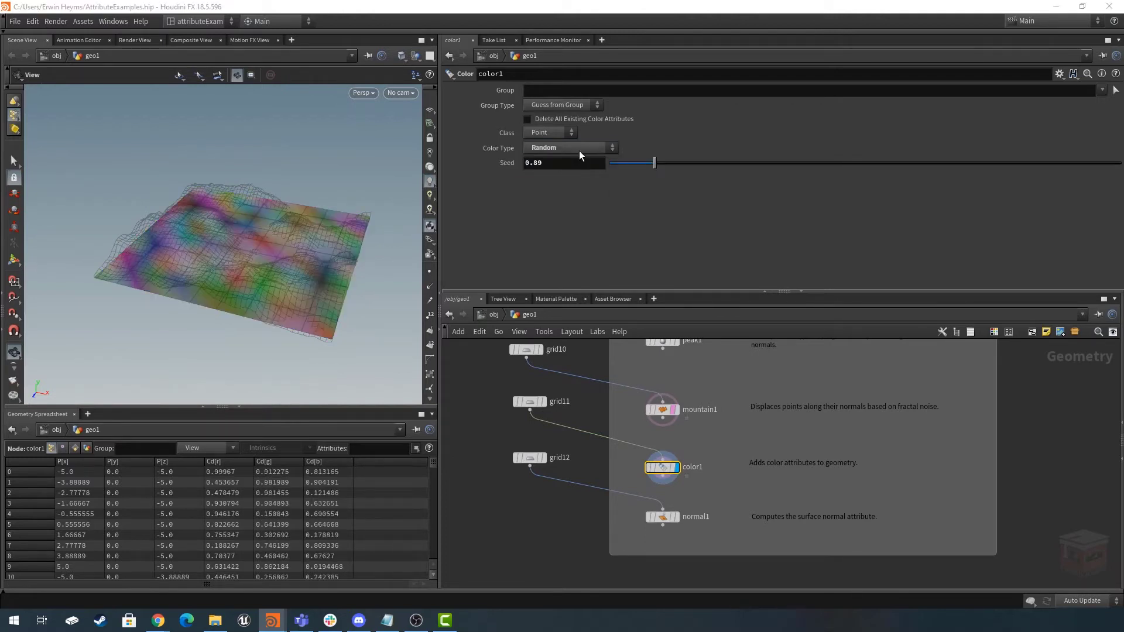
pyautogui.click(578, 150)
pyautogui.click(567, 194)
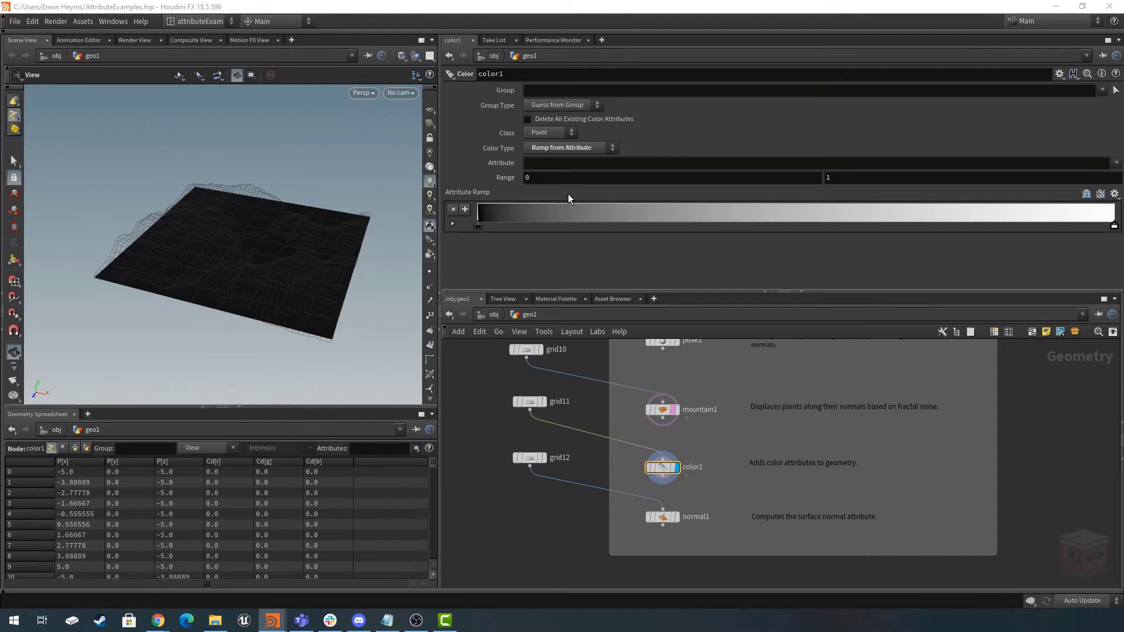
pyautogui.click(565, 151)
pyautogui.click(563, 172)
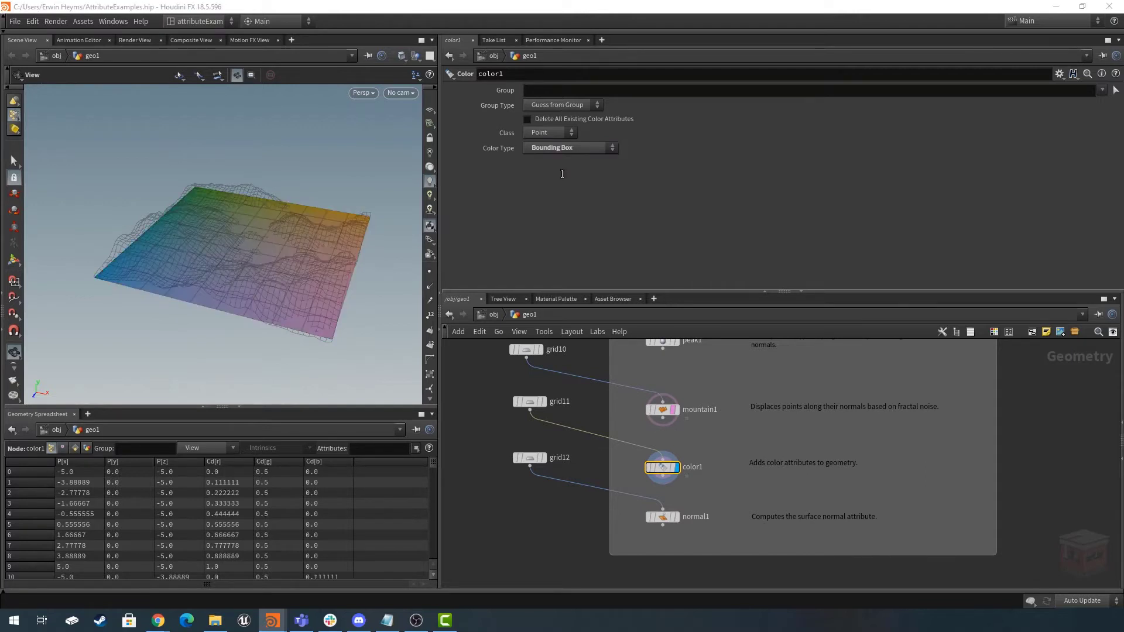
pyautogui.click(575, 150)
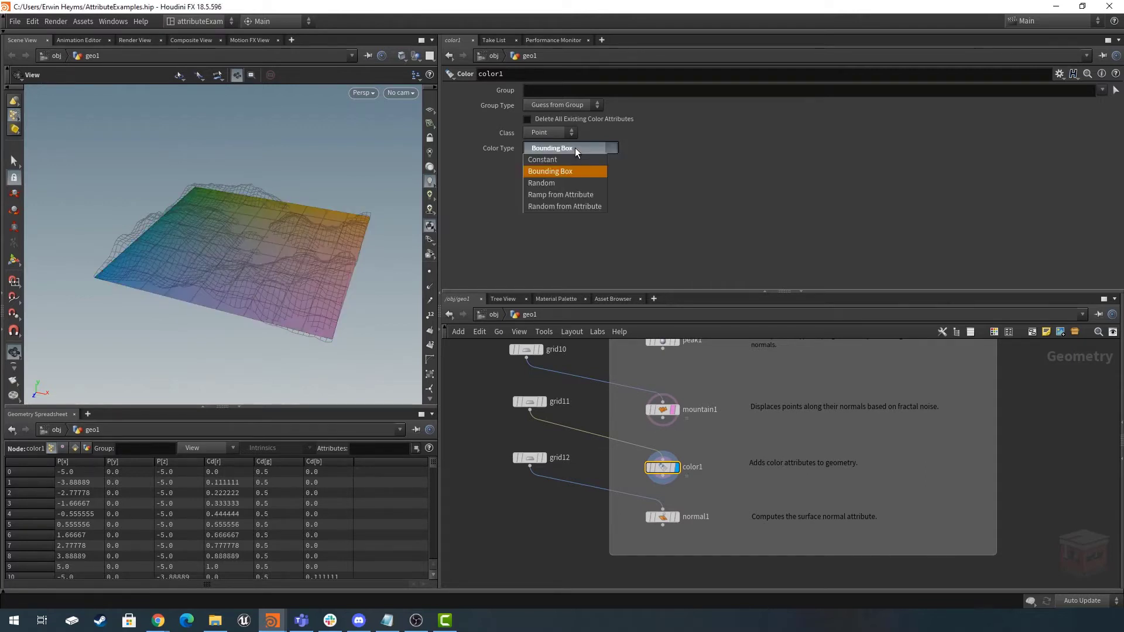
pyautogui.click(575, 147)
# Select and display the normal1 node, and show primitive normals in the viewport.
pyautogui.moveTo(713, 440); pyautogui.dragTo(711, 424, button='middle')
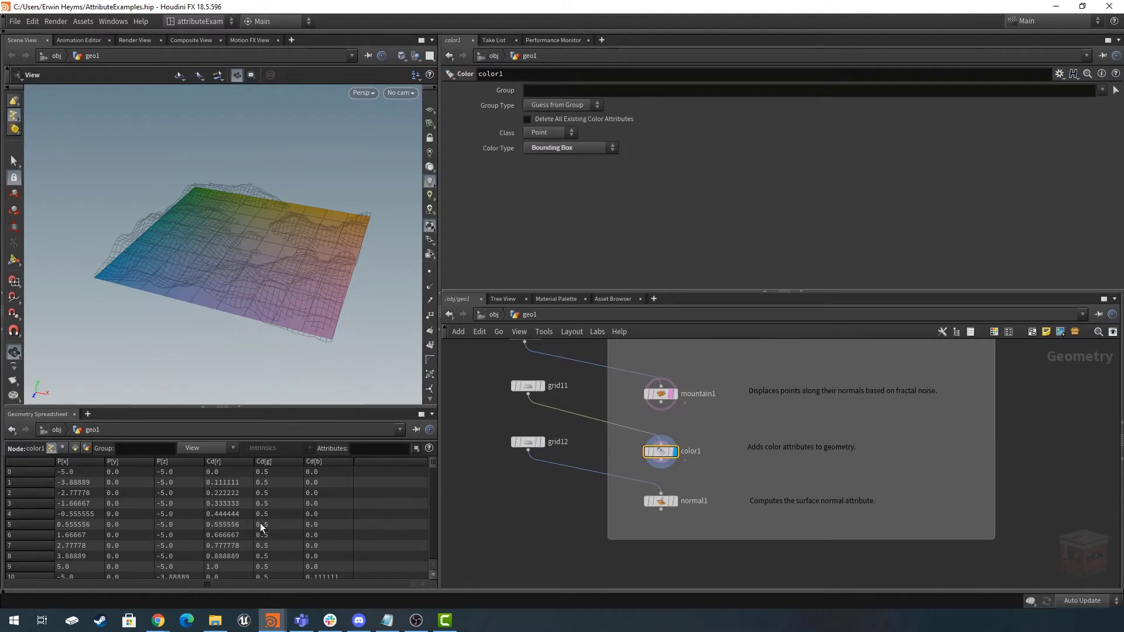
pyautogui.click(673, 502)
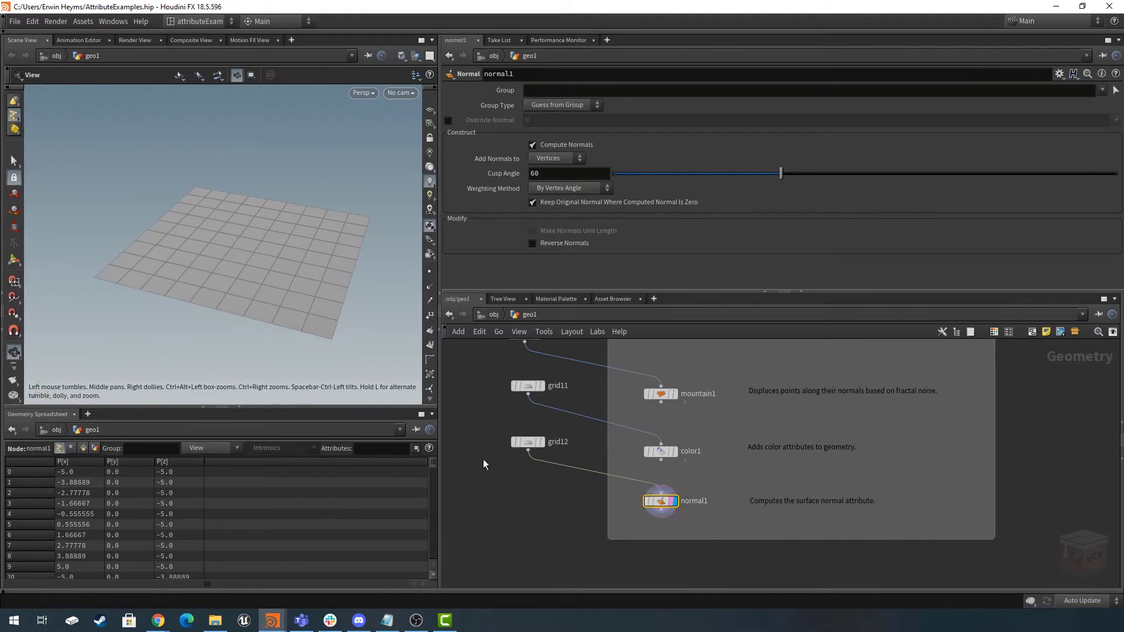
pyautogui.click(429, 330)
pyautogui.moveTo(271, 255); pyautogui.dragTo(305, 266, button='right')
pyautogui.moveTo(304, 265); pyautogui.dragTo(303, 264)
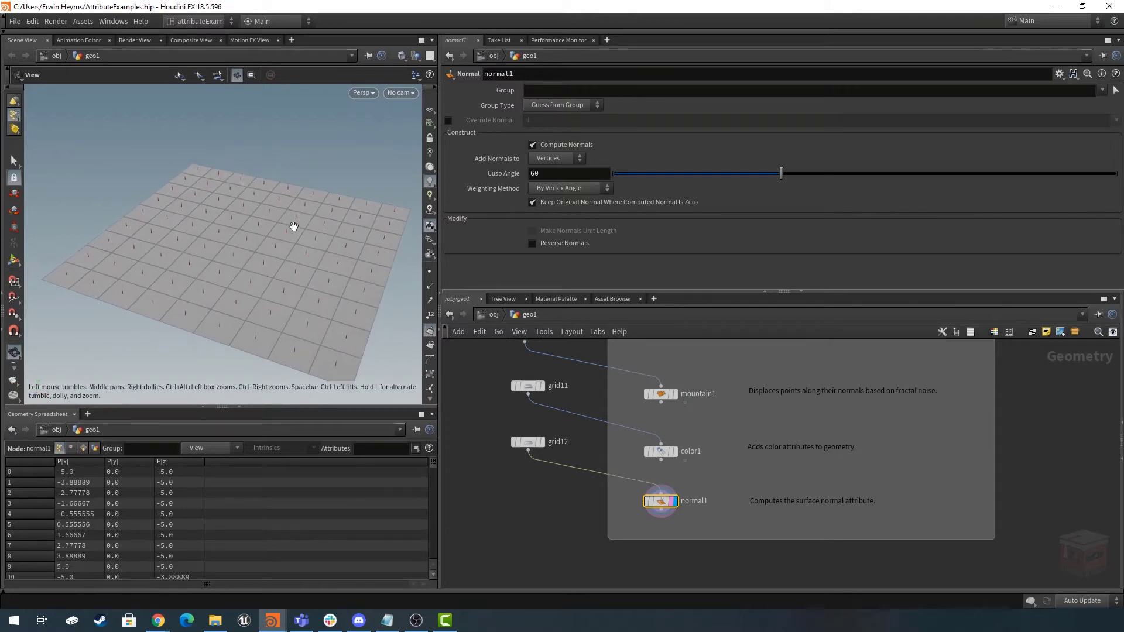
pyautogui.moveTo(291, 267); pyautogui.dragTo(268, 258, button='right')
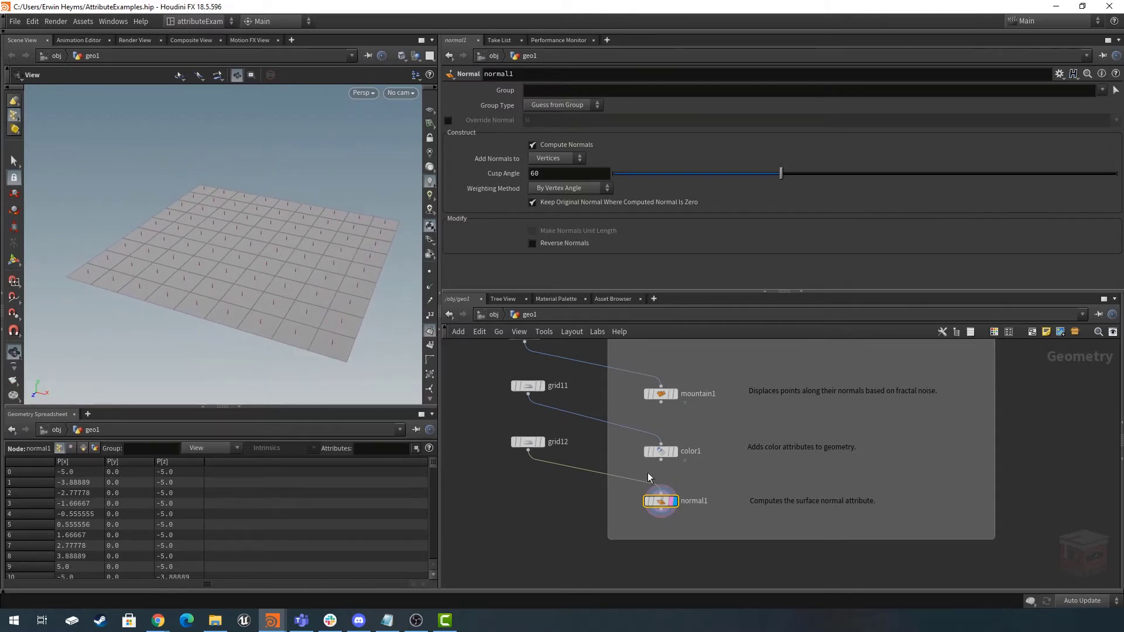
# Check normal1's vertex attributes, set it to add normals to Points, and show the point attributes in the Geometry Spreadsheet.
pyautogui.moveTo(667, 501)
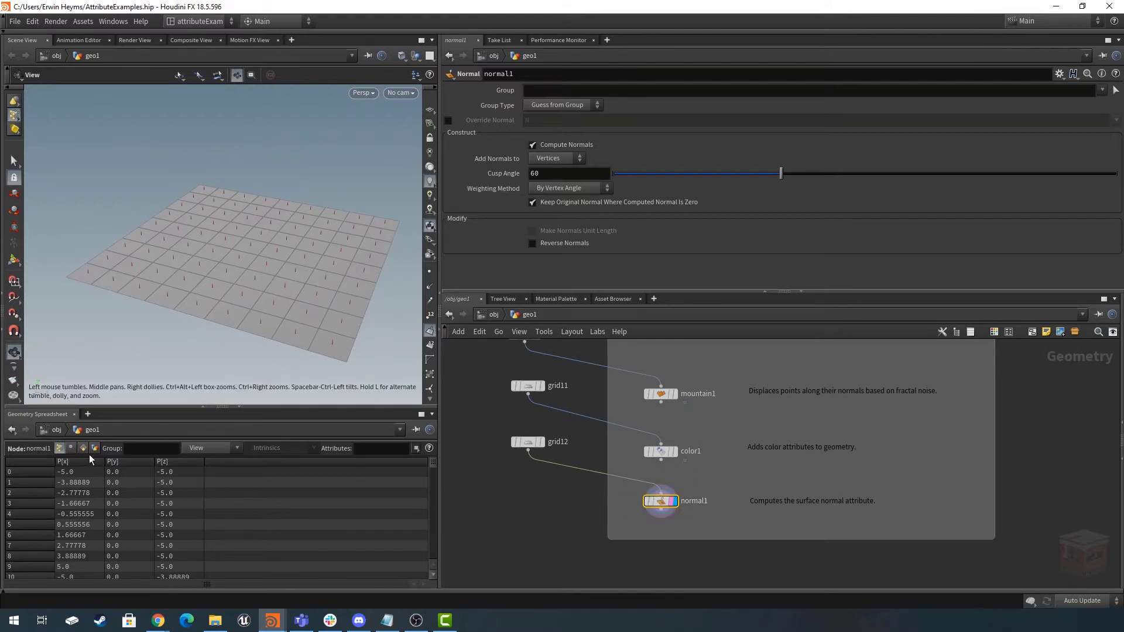
pyautogui.click(71, 448)
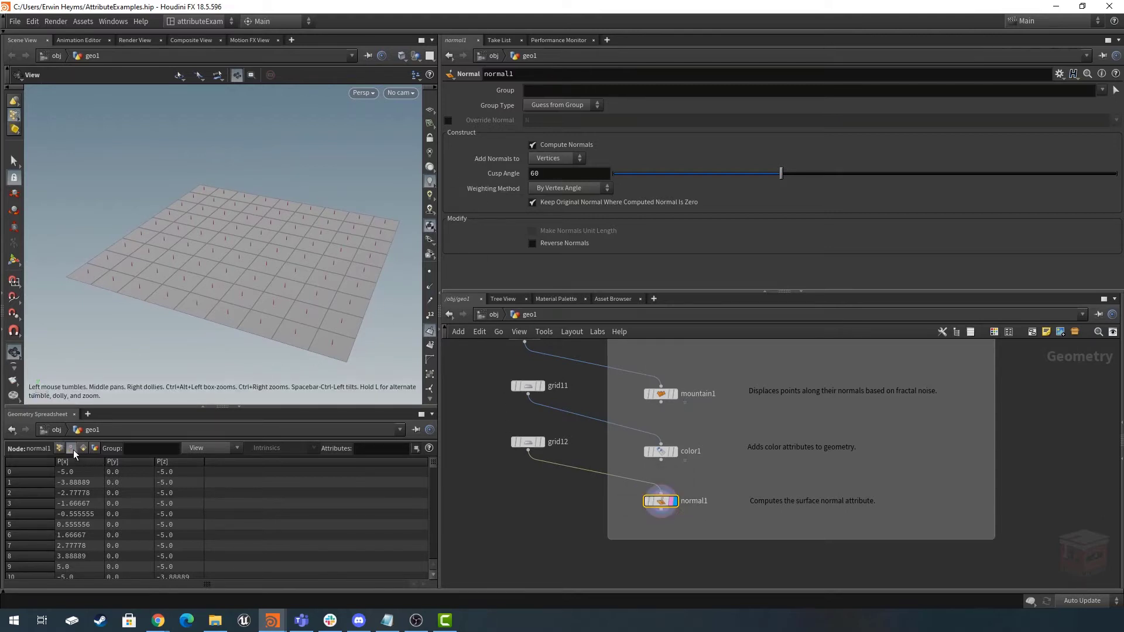
pyautogui.click(560, 171)
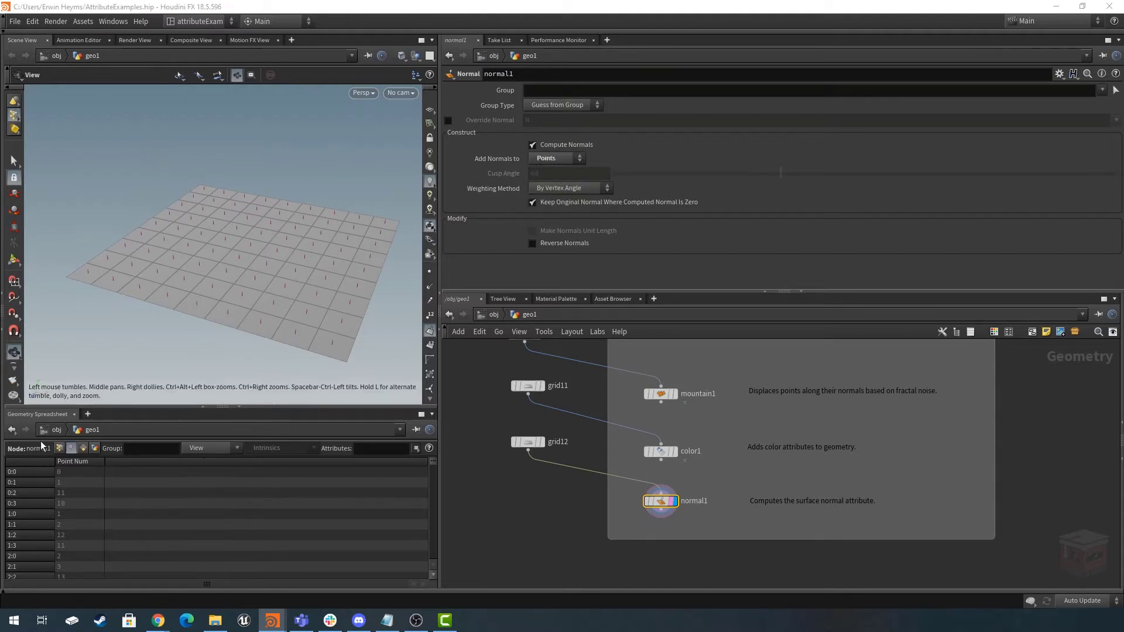
pyautogui.click(59, 448)
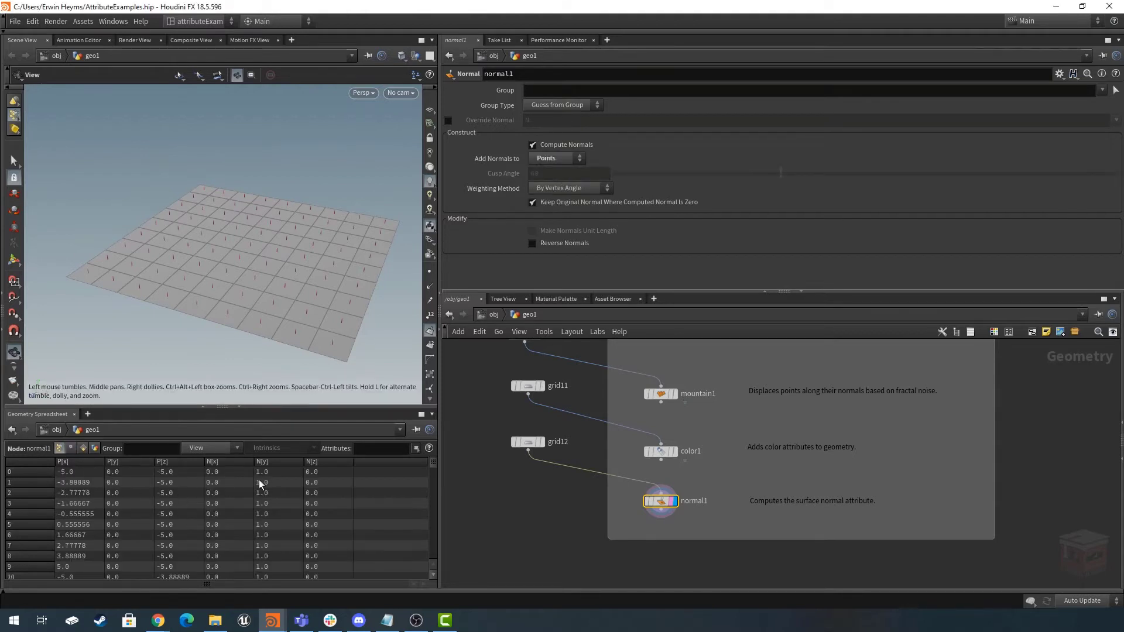
# Set normal1 to add normals to Primitives and show the primitive attributes in the Geometry Spreadsheet.
pyautogui.click(551, 158)
pyautogui.click(553, 195)
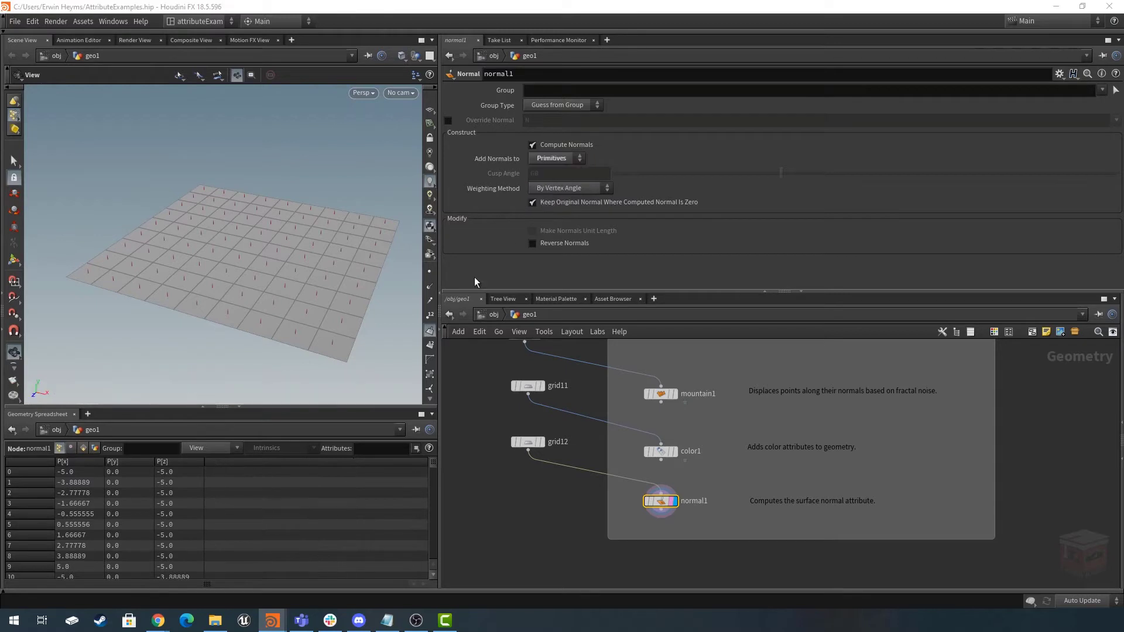
pyautogui.click(82, 448)
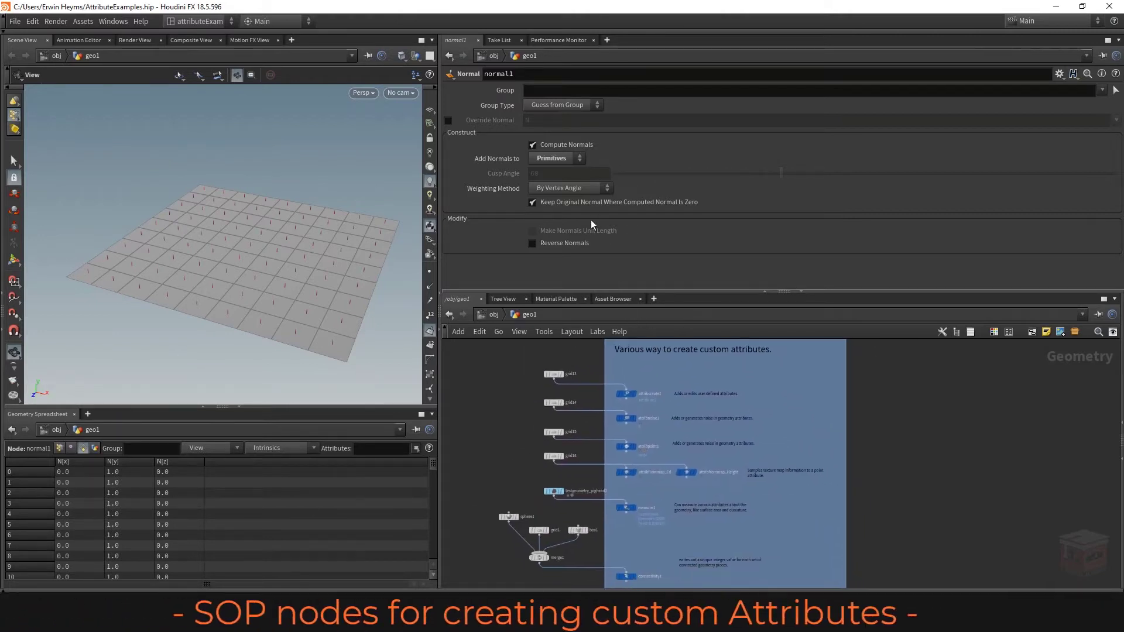
# Select and display attribcreate1 in the custom attributes network box, and show its point attributes in the Geometry Spreadsheet.
pyautogui.scroll(-2, 483, 407)
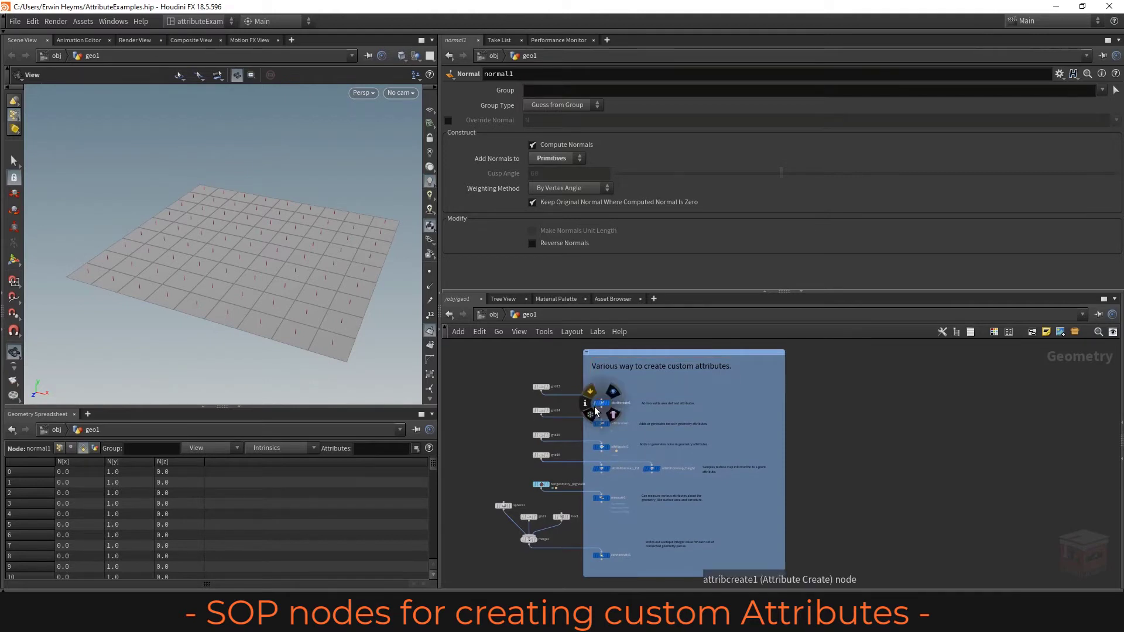
pyautogui.scroll(4, 601, 403)
pyautogui.moveTo(603, 402); pyautogui.dragTo(659, 432, button='middle')
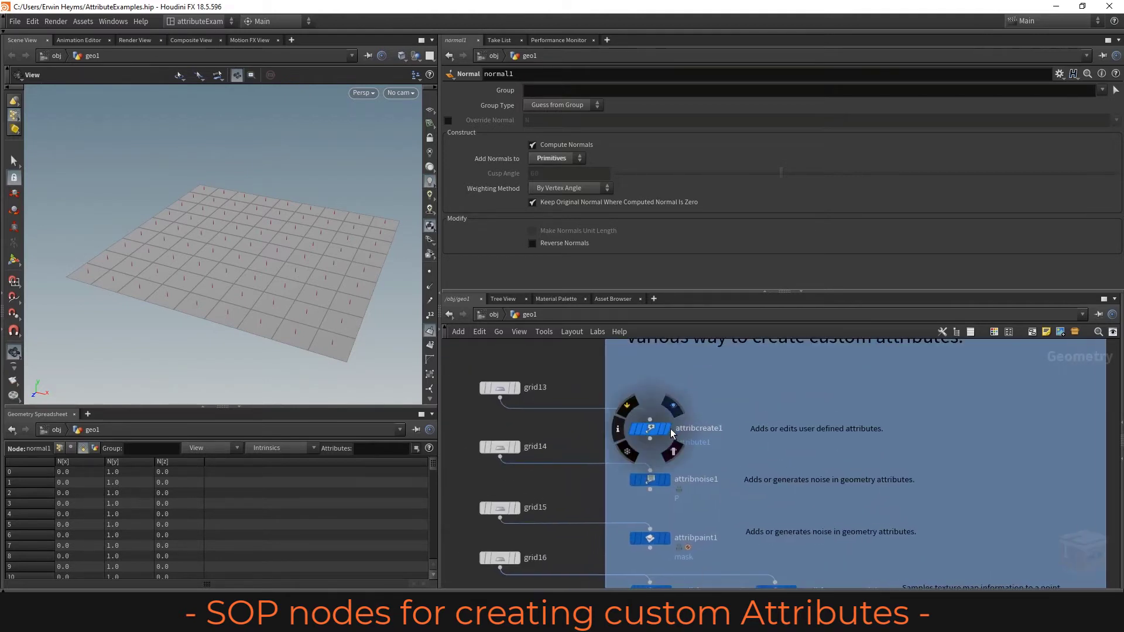
pyautogui.click(658, 431)
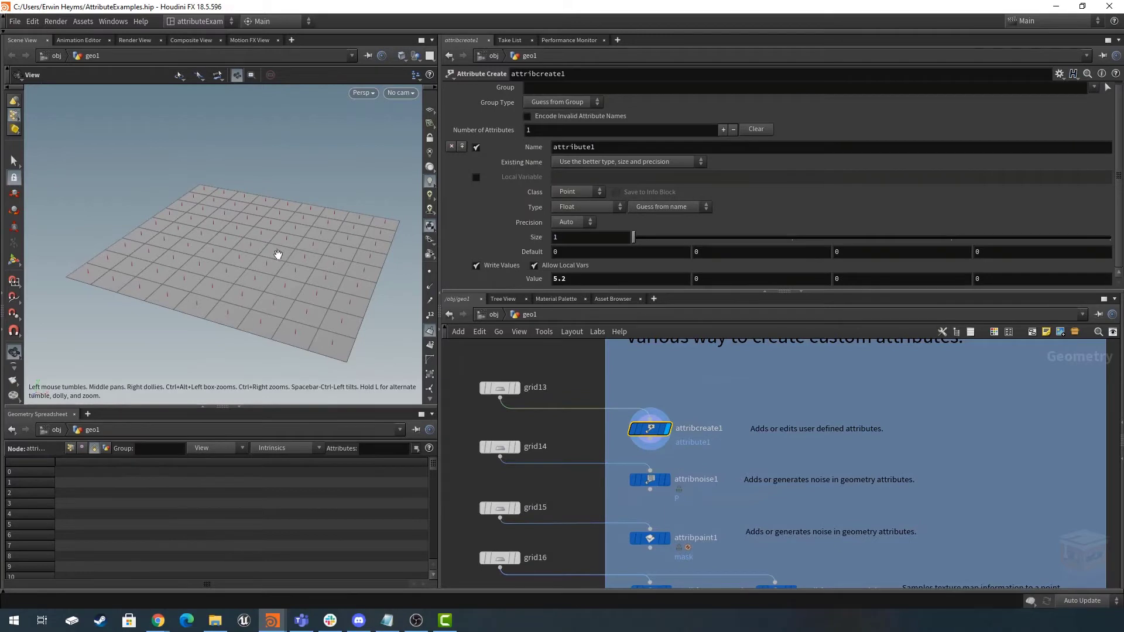
pyautogui.click(71, 448)
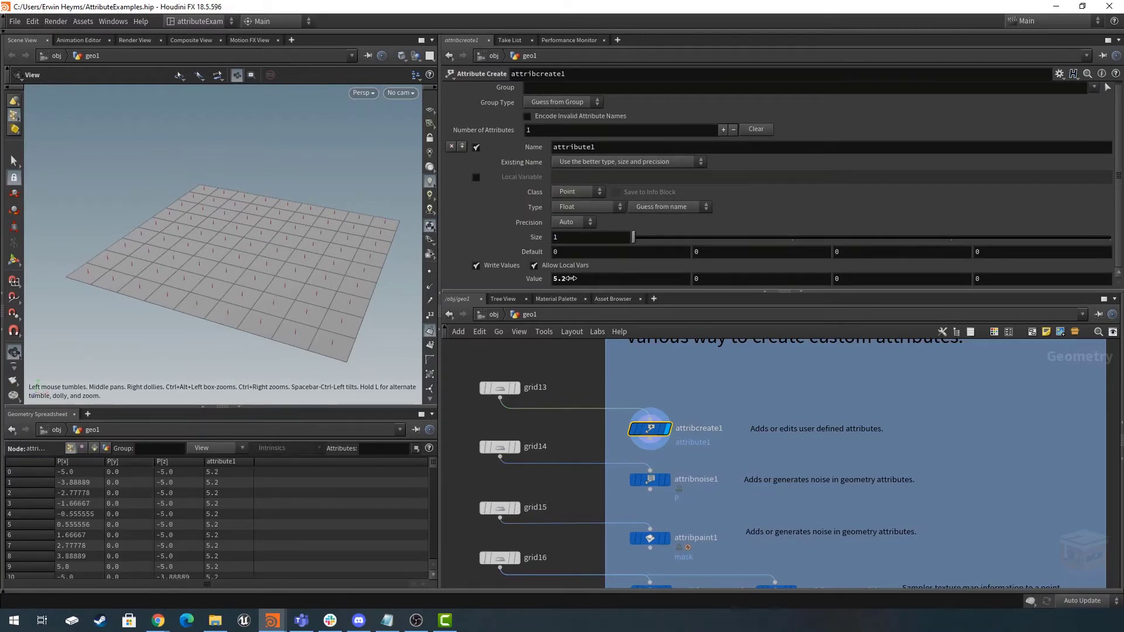
# Set the first value of attribcreate1's attribute to 5.9 and the attribute size to 3.
pyautogui.moveTo(571, 279); pyautogui.dragTo(620, 281, button='middle')
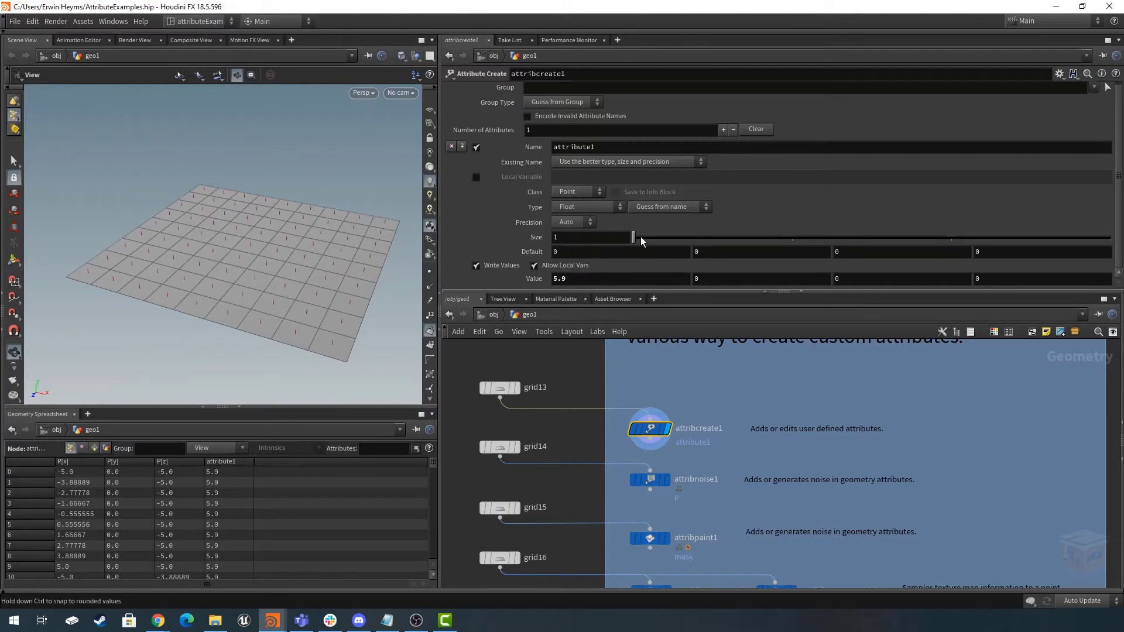
pyautogui.moveTo(641, 237); pyautogui.dragTo(877, 231)
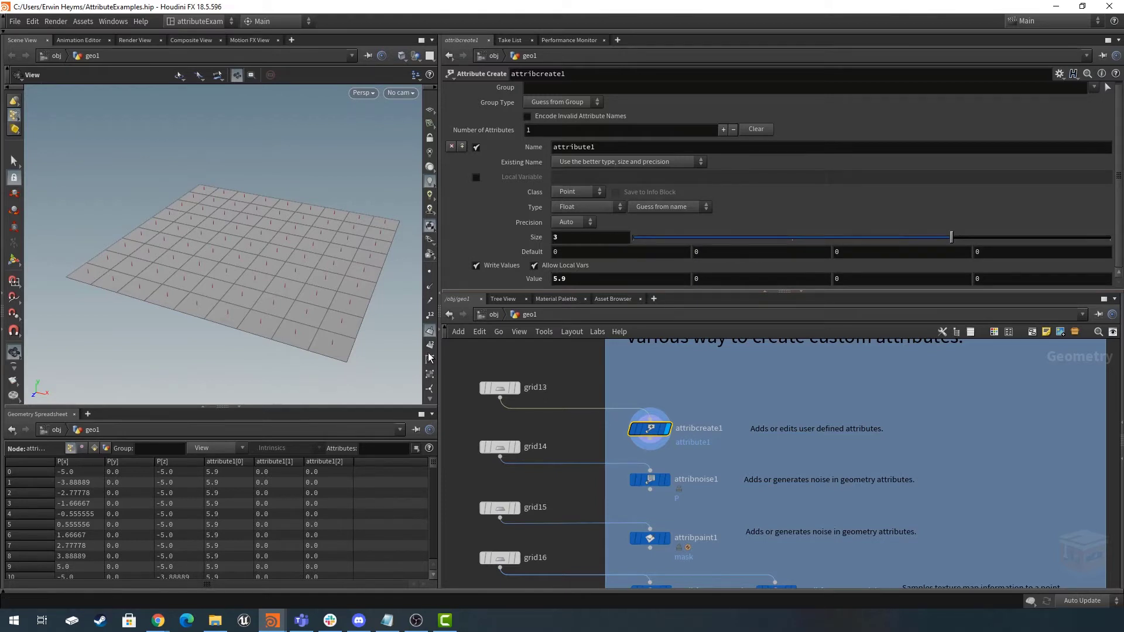
# Set the second and third values of attribcreate1's attribute to 3.1 and 2.1, and restrict the node to point group 5-10.
pyautogui.moveTo(728, 278); pyautogui.dragTo(884, 281, button='middle')
pyautogui.click(637, 87)
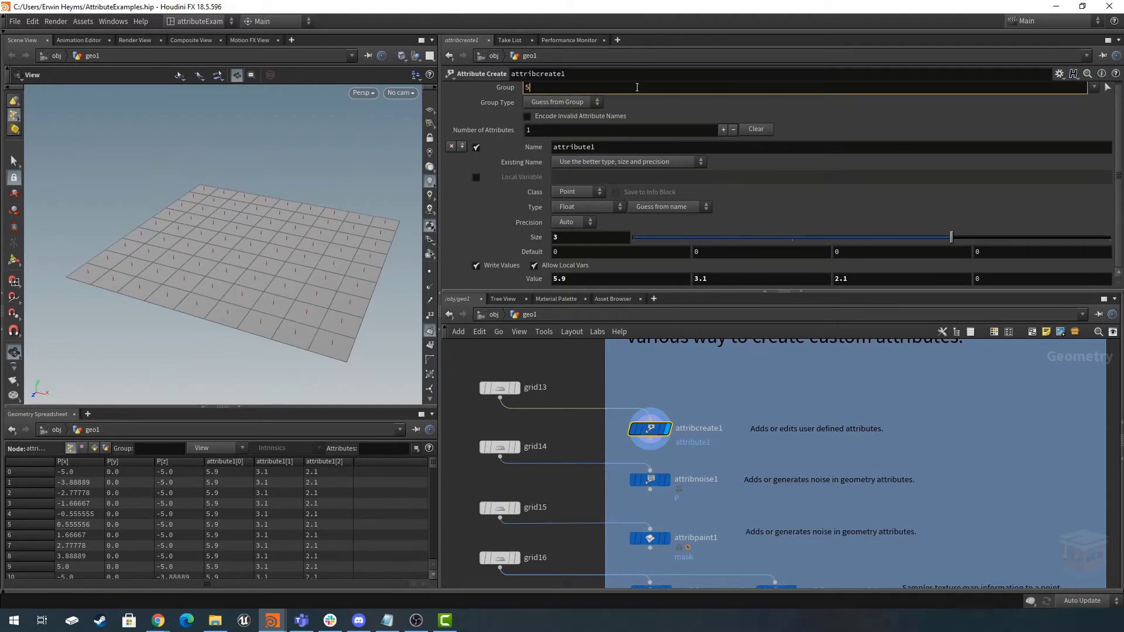
pyautogui.write('5-10')
pyautogui.press('Return')
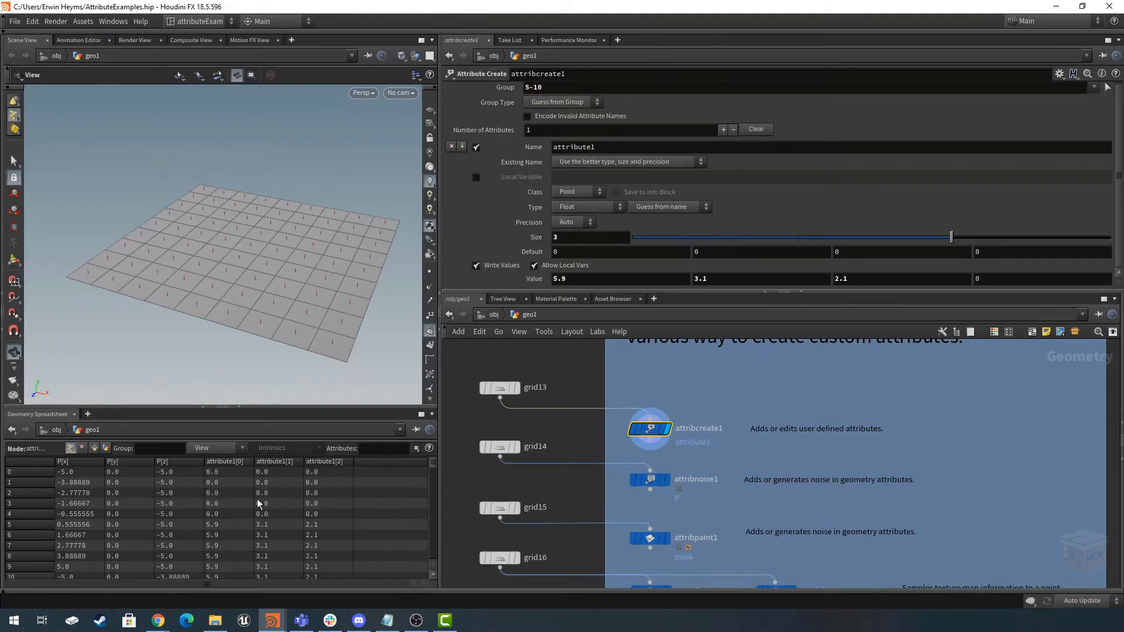
# Select and display attribnoise1, view its distorted grid, and check the available attribute classes while keeping Point.
pyautogui.click(668, 482)
pyautogui.click(649, 481)
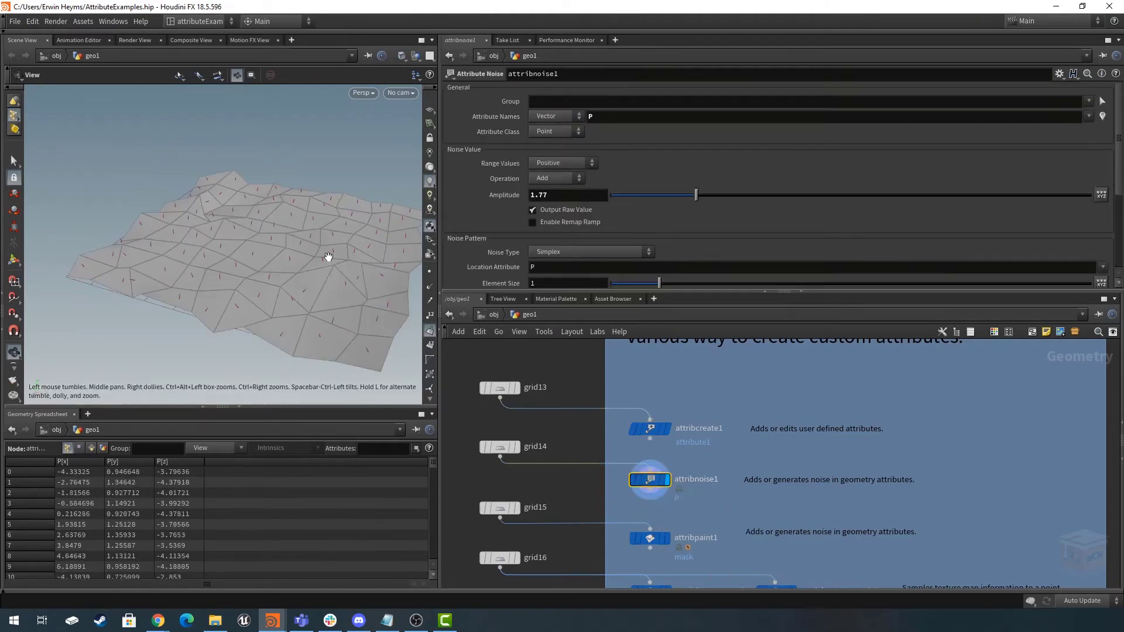
pyautogui.moveTo(326, 253); pyautogui.dragTo(251, 258)
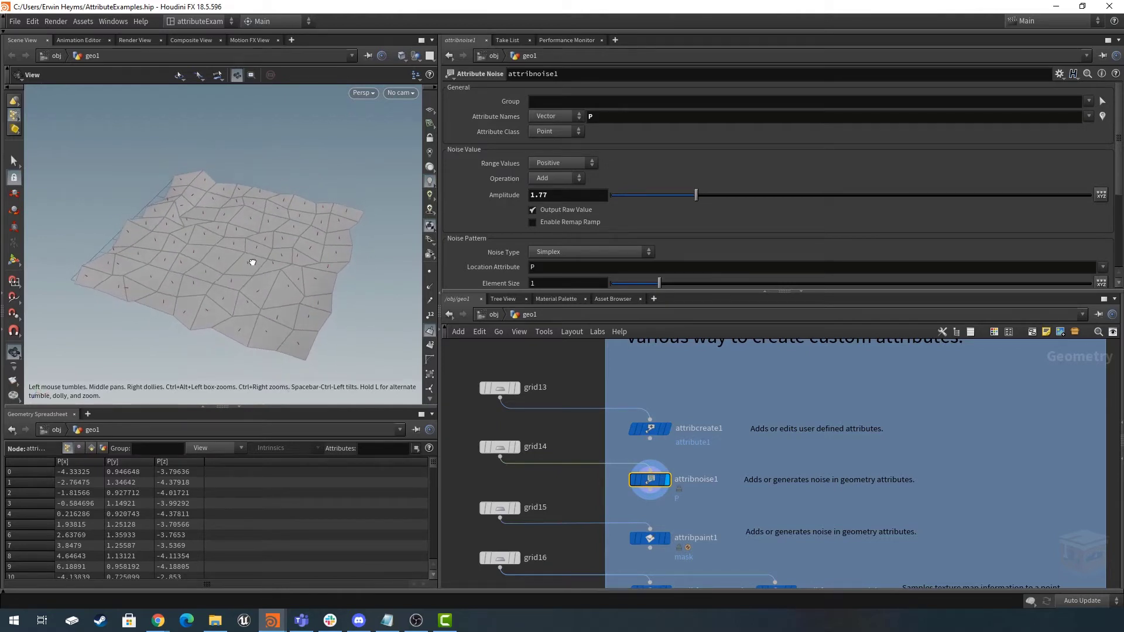
pyautogui.click(553, 132)
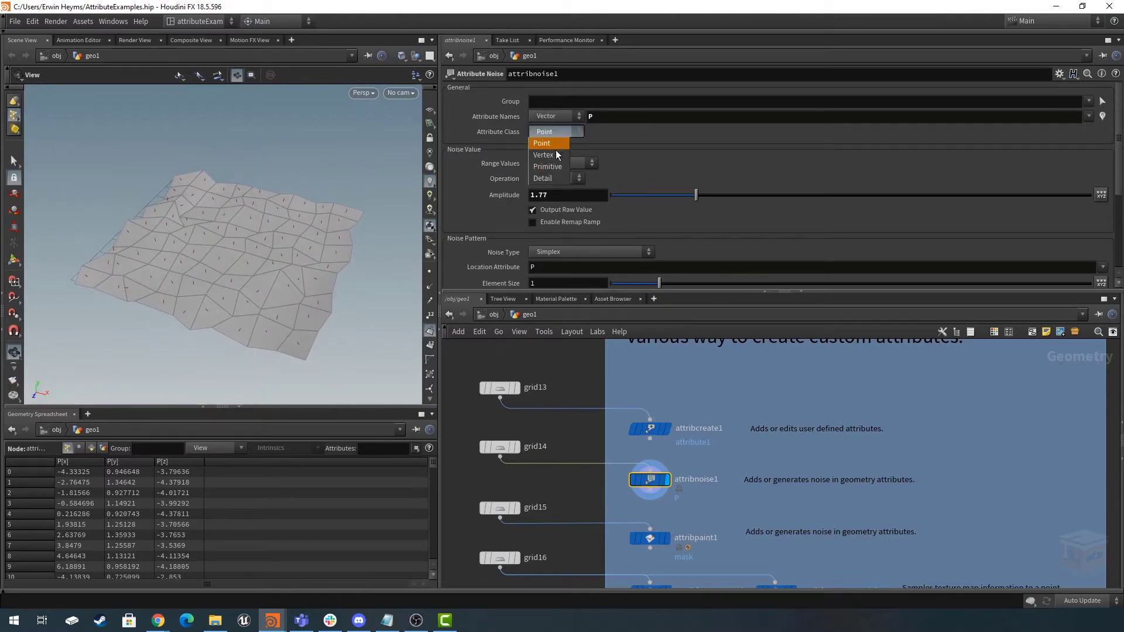
pyautogui.click(557, 132)
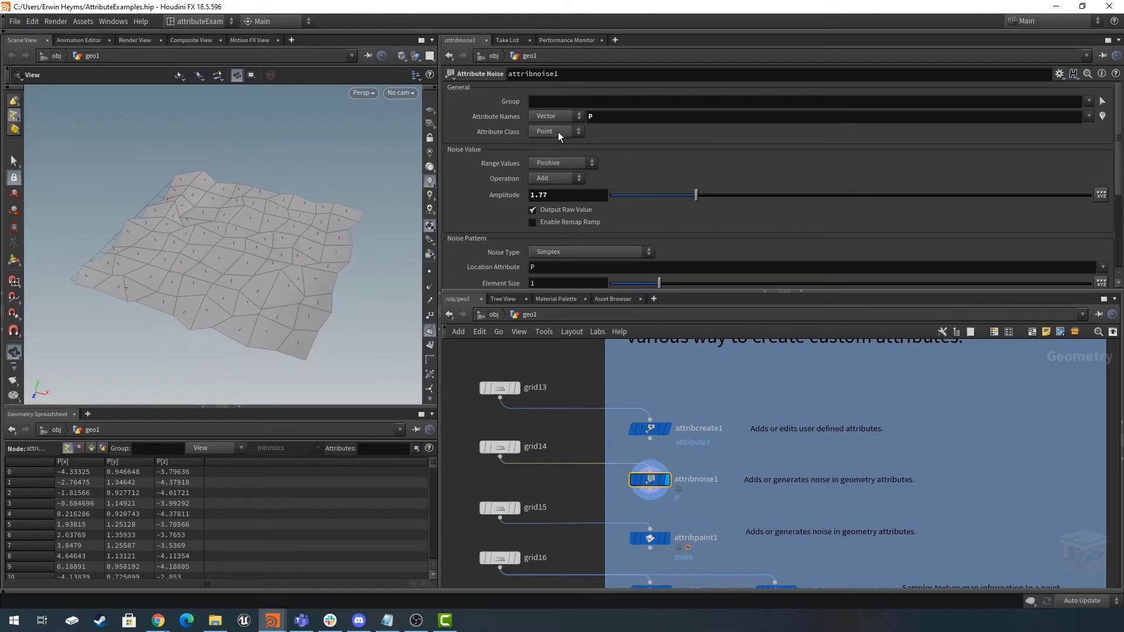
# Make attribnoise1 apply its noise to the Cd attribute.
pyautogui.click(643, 119)
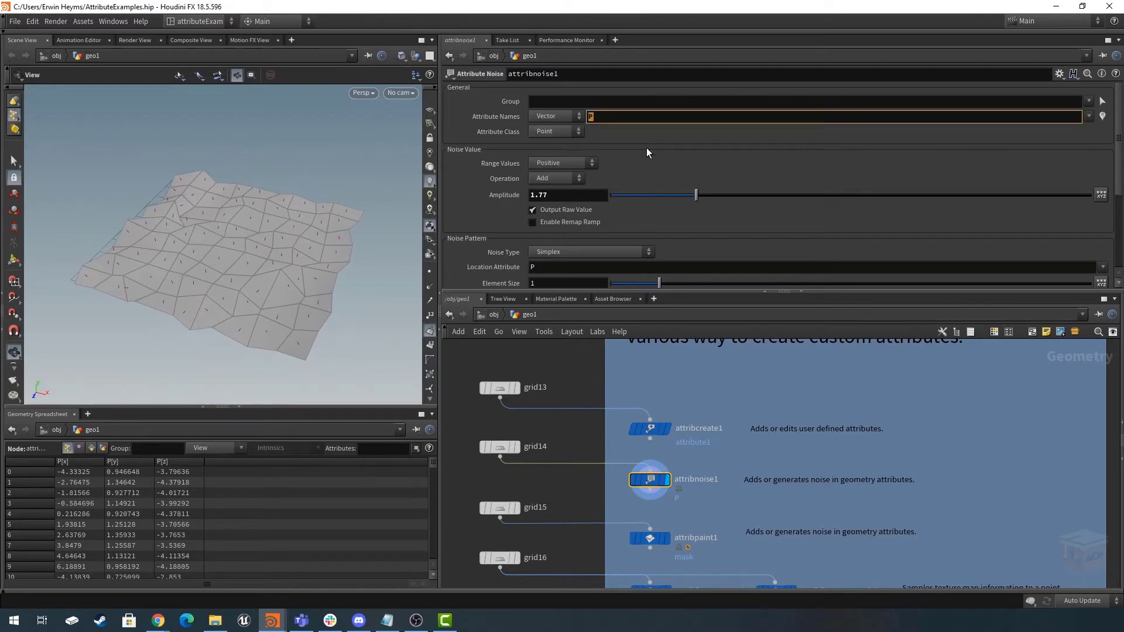
pyautogui.write('Cd')
pyautogui.press('Return')
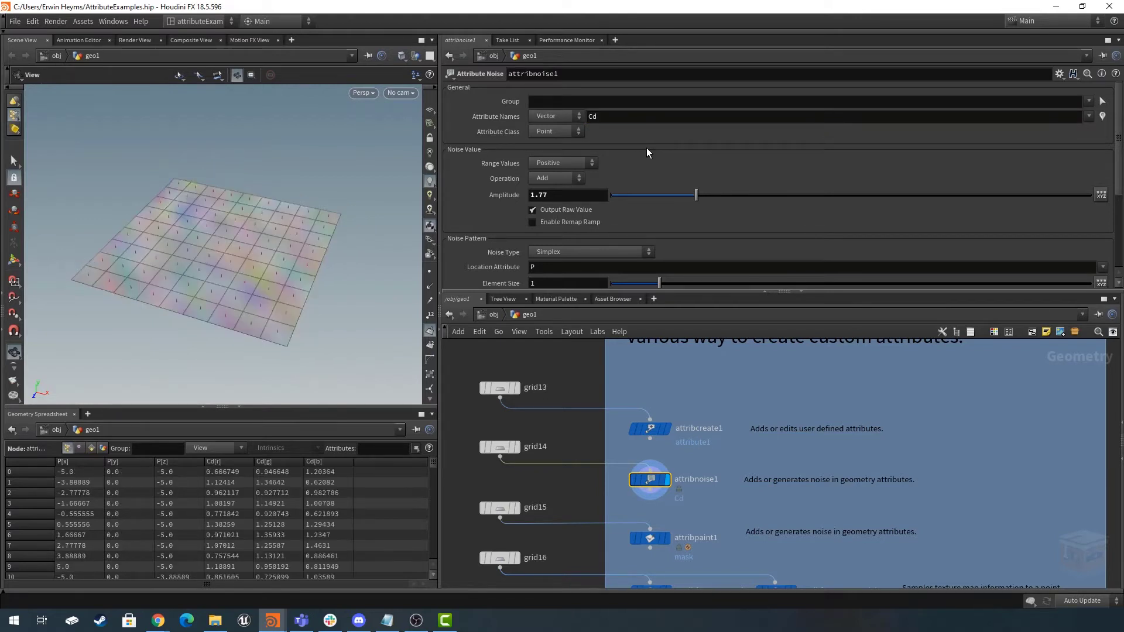
# Set attribnoise1's noise amplitude to 1.82 and its pattern offset to 13.
pyautogui.moveTo(693, 196)
pyautogui.mouseDown()
pyautogui.moveTo(746, 188)
pyautogui.moveTo(680, 192)
pyautogui.moveTo(698, 193)
pyautogui.mouseUp()
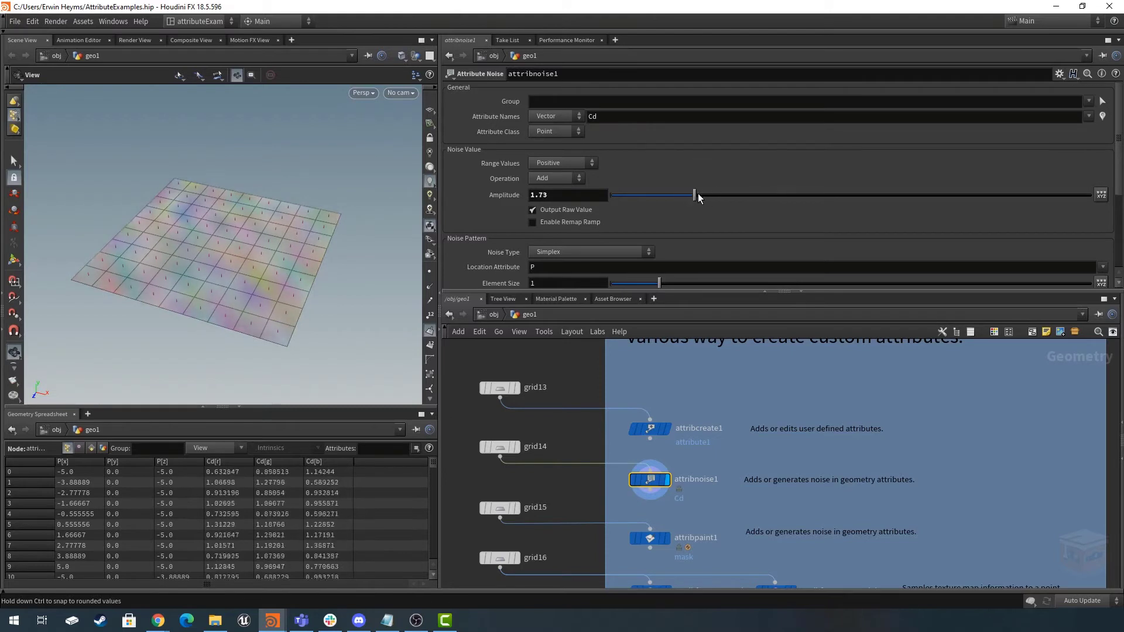
pyautogui.scroll(-2, 633, 199)
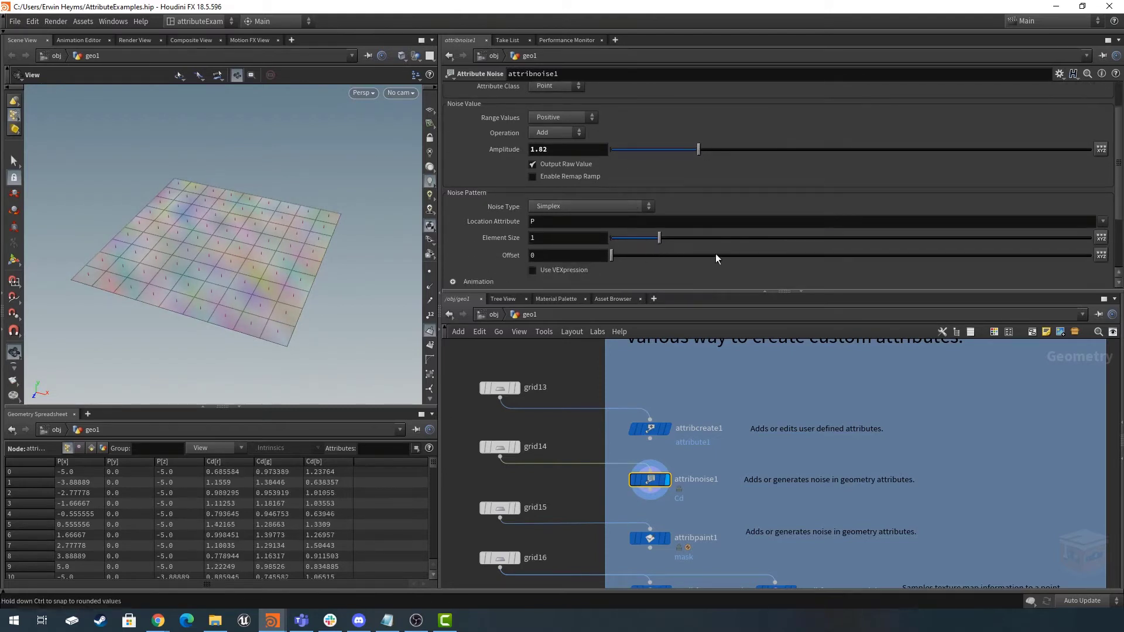
pyautogui.moveTo(611, 255); pyautogui.dragTo(737, 261)
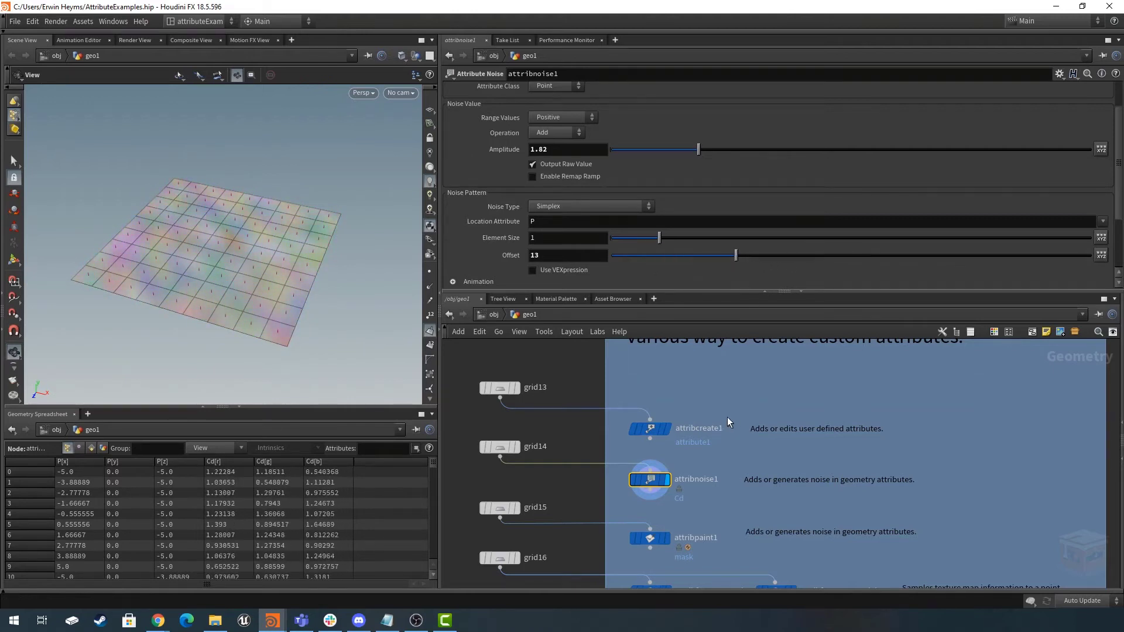
pyautogui.scroll(3, 558, 198)
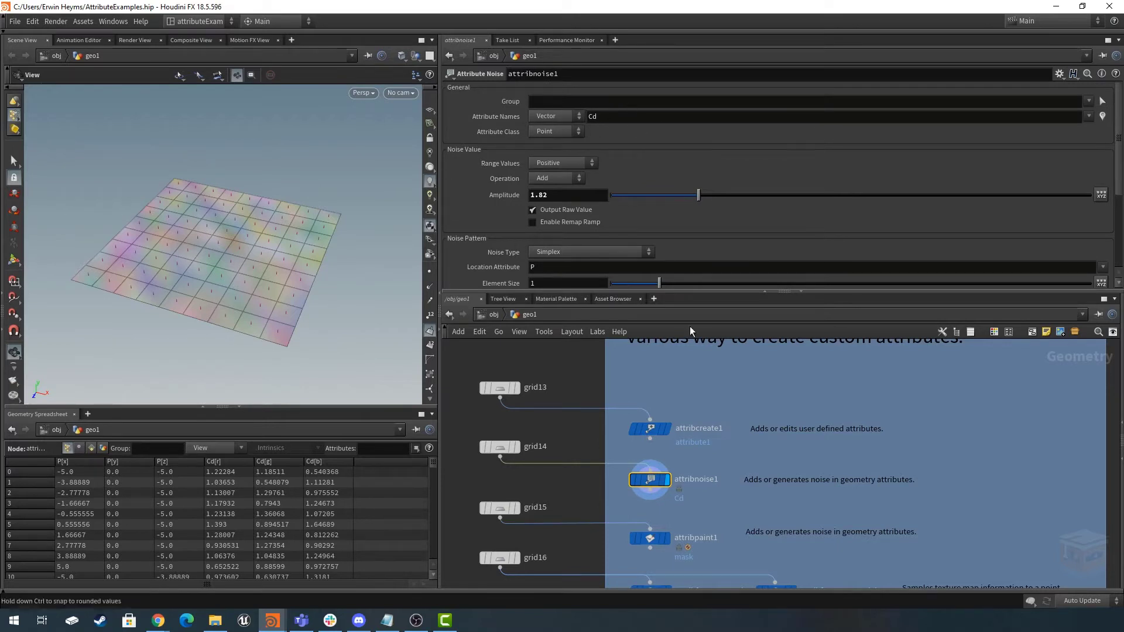
# Select and display attribpaint1, and paint foreground mask values across the middle of the grid.
pyautogui.moveTo(725, 509); pyautogui.dragTo(698, 426, button='middle')
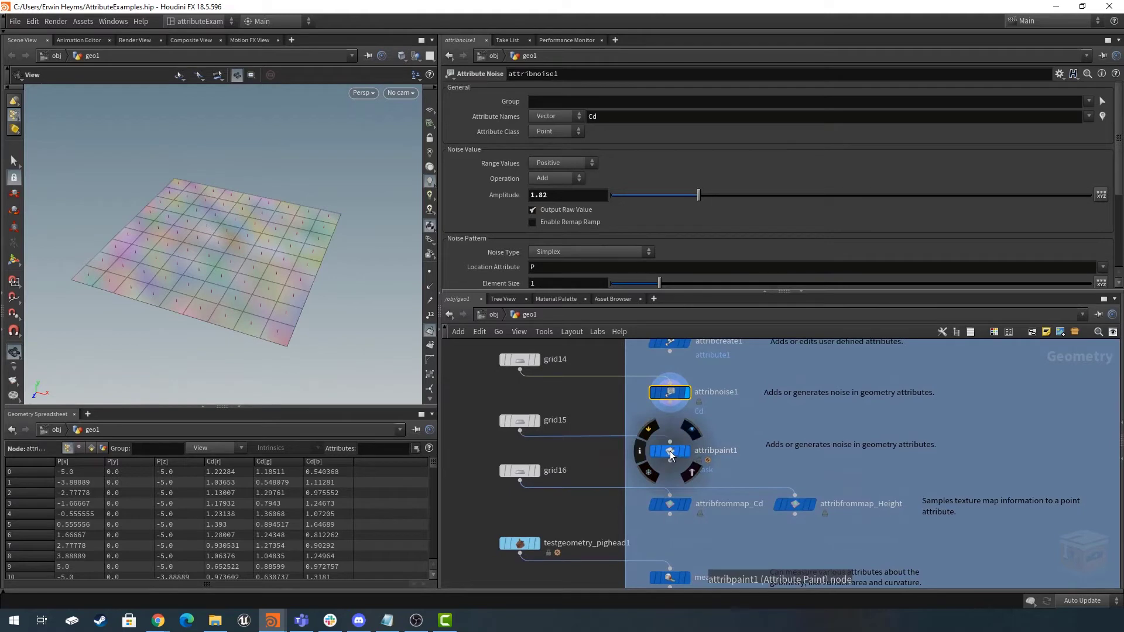
pyautogui.click(669, 451)
pyautogui.click(689, 452)
pyautogui.moveTo(158, 241); pyautogui.dragTo(78, 236)
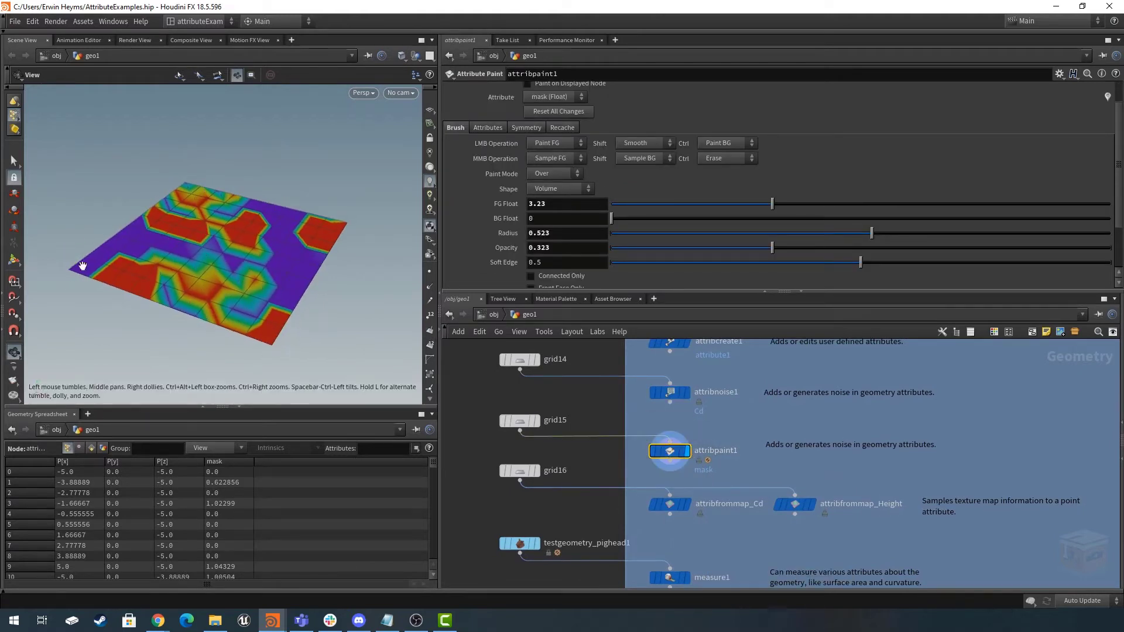
pyautogui.click(13, 260)
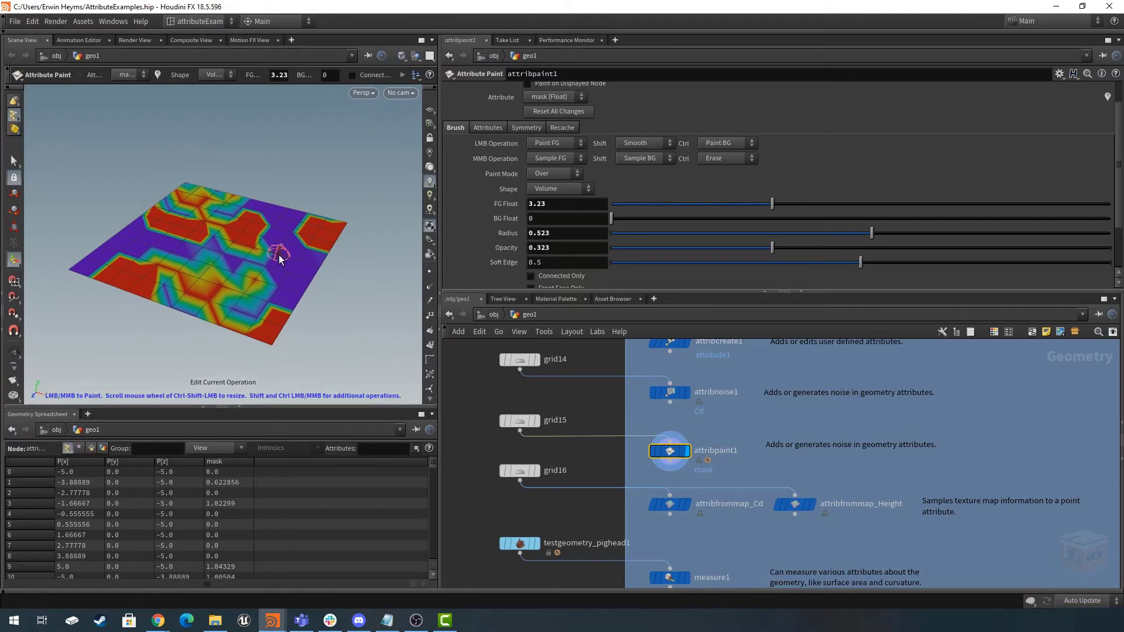
pyautogui.moveTo(280, 250)
pyautogui.mouseDown()
pyautogui.moveTo(289, 258)
pyautogui.moveTo(289, 245)
pyautogui.moveTo(258, 231)
pyautogui.moveTo(131, 240)
pyautogui.moveTo(197, 279)
pyautogui.moveTo(213, 257)
pyautogui.moveTo(266, 255)
pyautogui.mouseUp()
# Review attribpaint1's Brush, Attributes, Symmetry and Recache settings, ending on Brush.
pyautogui.scroll(2, 512, 194)
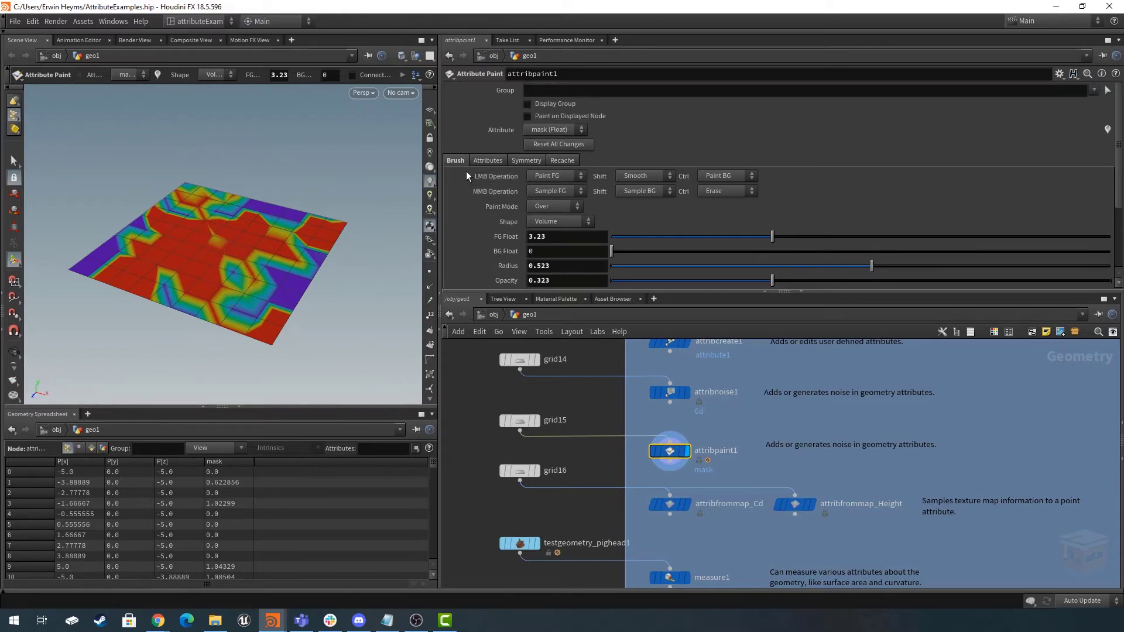
pyautogui.scroll(-2, 479, 201)
pyautogui.scroll(2, 479, 198)
pyautogui.click(489, 160)
pyautogui.click(455, 161)
pyautogui.click(526, 161)
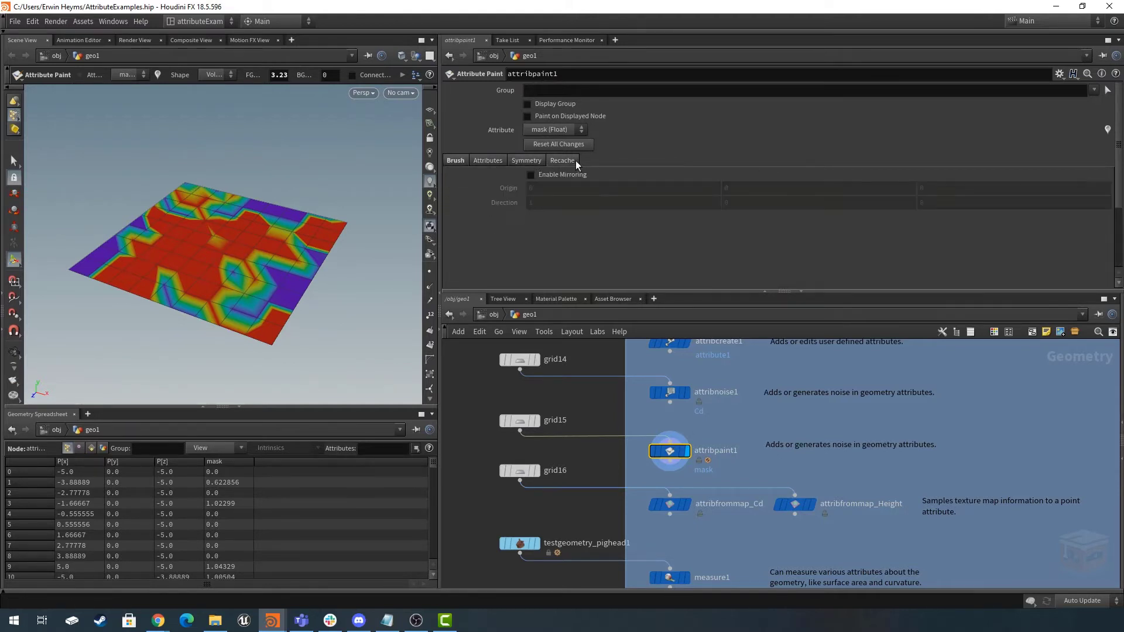
pyautogui.click(564, 160)
pyautogui.click(488, 161)
pyautogui.click(453, 162)
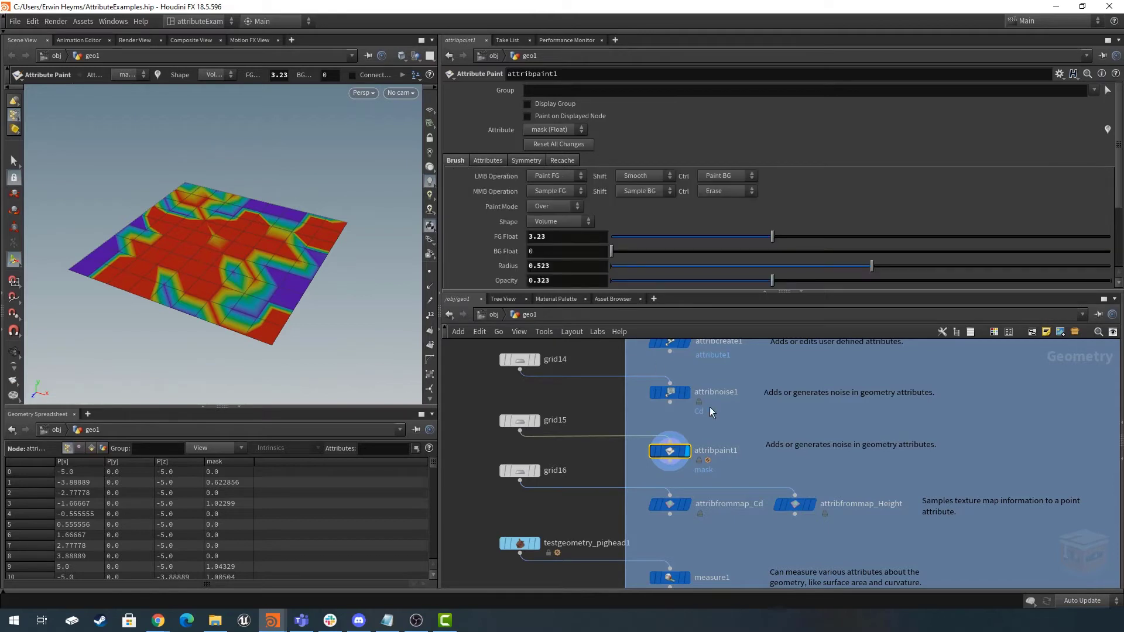
pyautogui.click(727, 430)
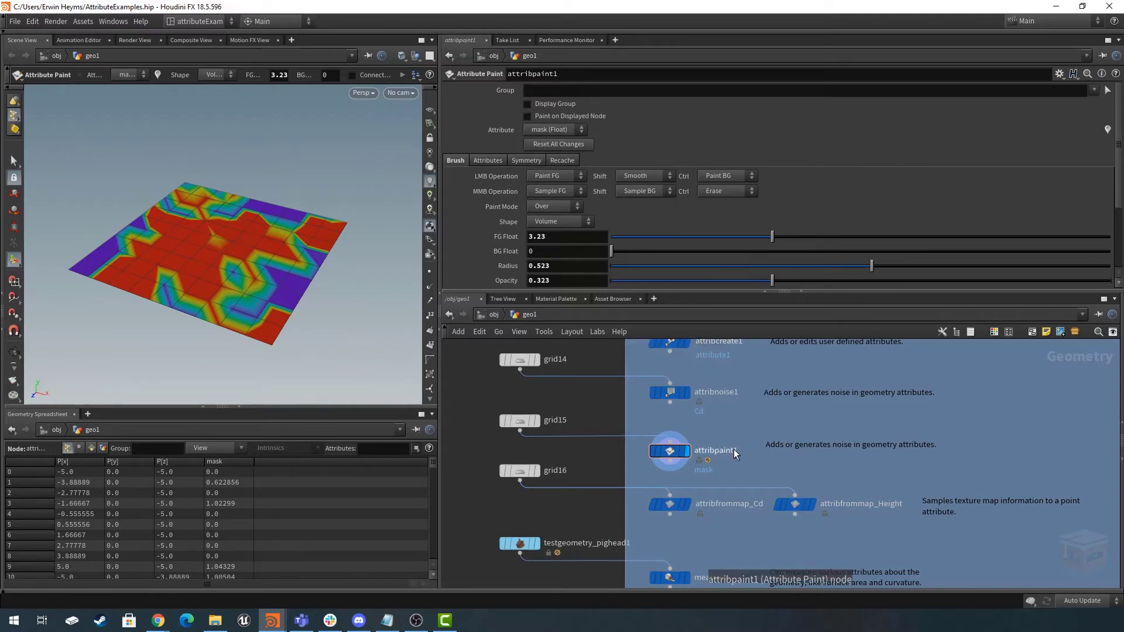
# Display attribfrommap_Cd and view its texture colors on the grid, and switch the display to attribfrommap_Height.
pyautogui.moveTo(736, 423); pyautogui.dragTo(737, 381, button='middle')
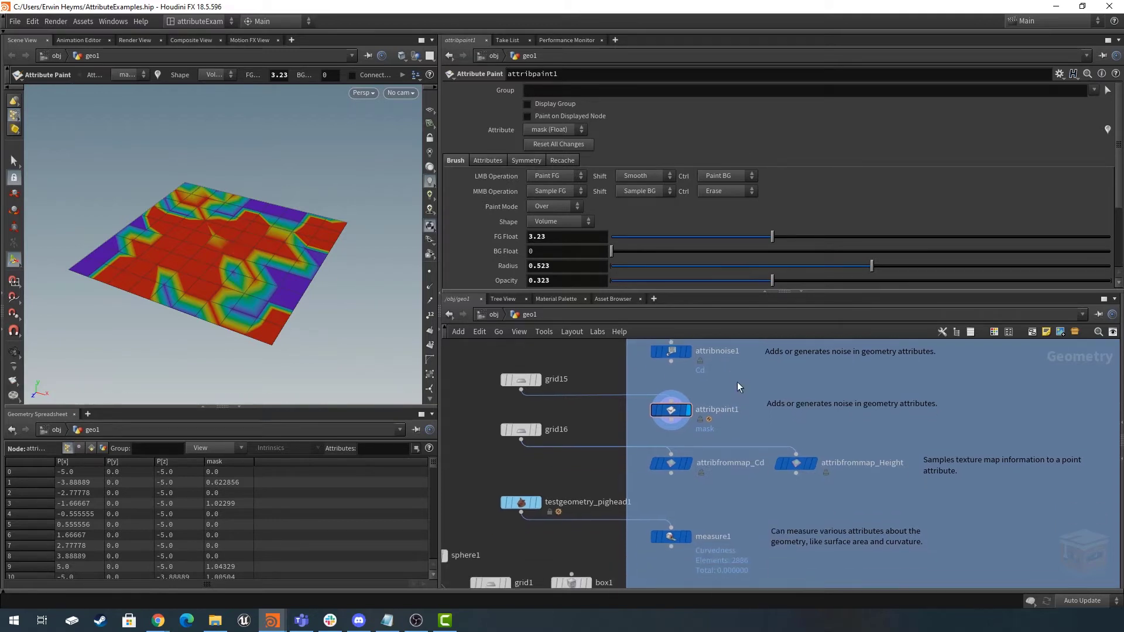
pyautogui.click(688, 463)
pyautogui.click(673, 464)
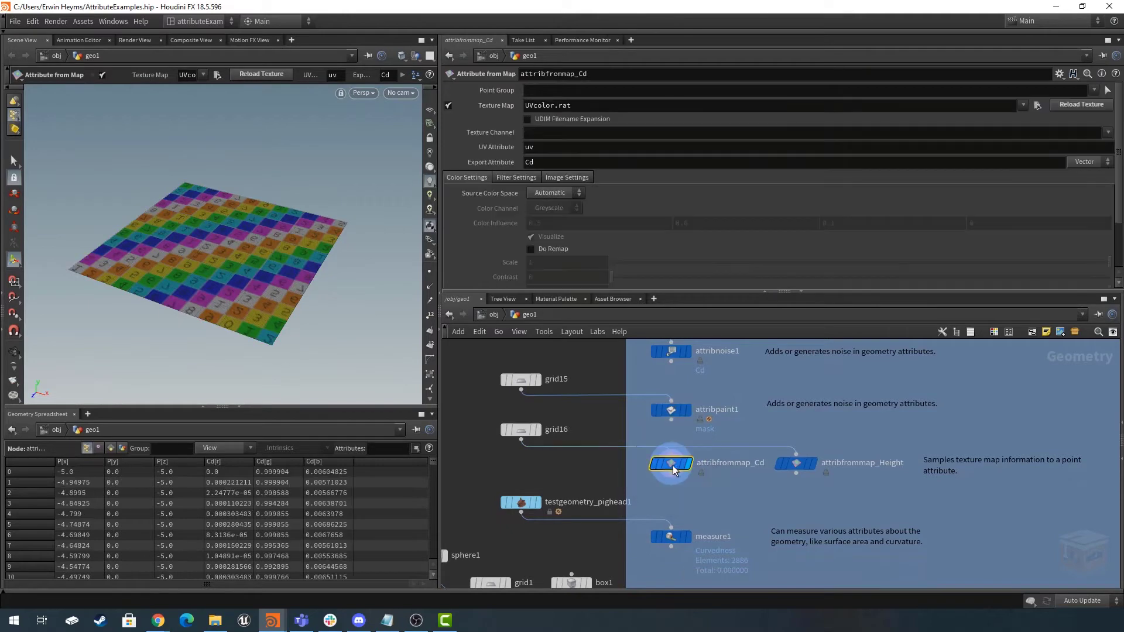
pyautogui.click(13, 352)
pyautogui.moveTo(244, 256); pyautogui.dragTo(79, 270)
pyautogui.moveTo(256, 268)
pyautogui.mouseDown(button='middle')
pyautogui.moveTo(241, 269)
pyautogui.moveTo(254, 256)
pyautogui.mouseUp(button='middle')
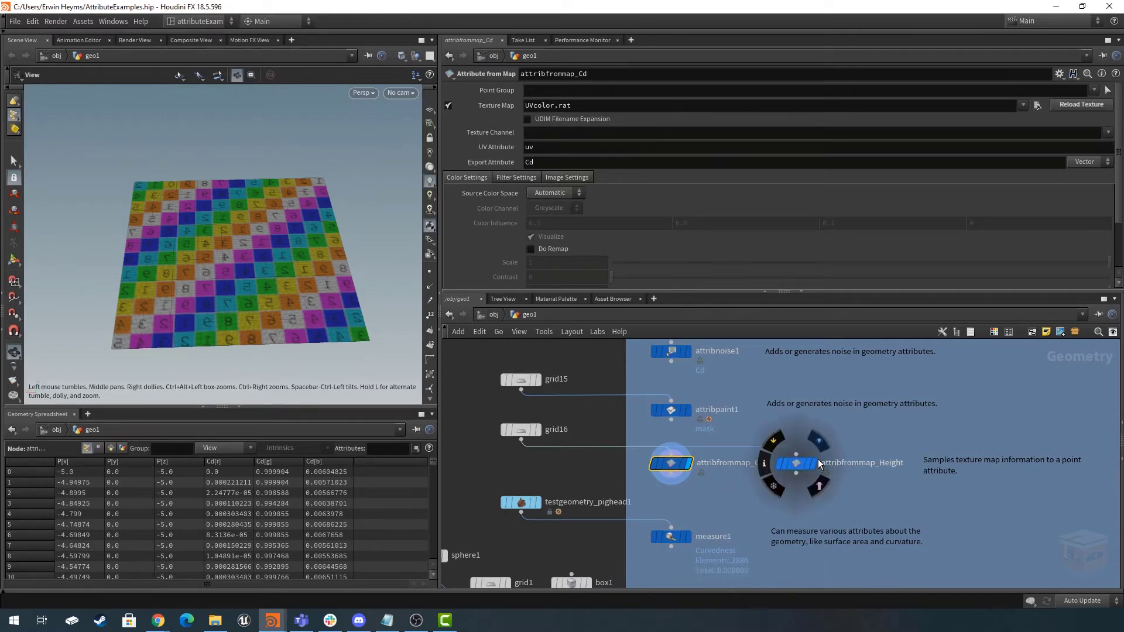
pyautogui.click(797, 464)
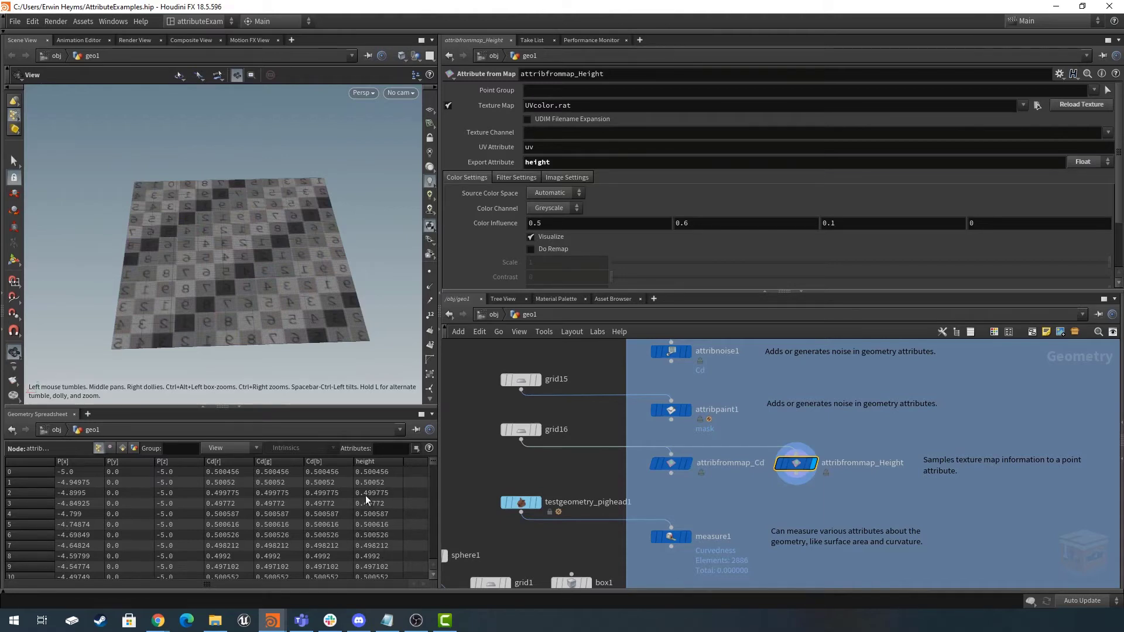
# Select and display measure1, with the whole pig head framed in the viewport.
pyautogui.moveTo(728, 505); pyautogui.dragTo(761, 455, button='middle')
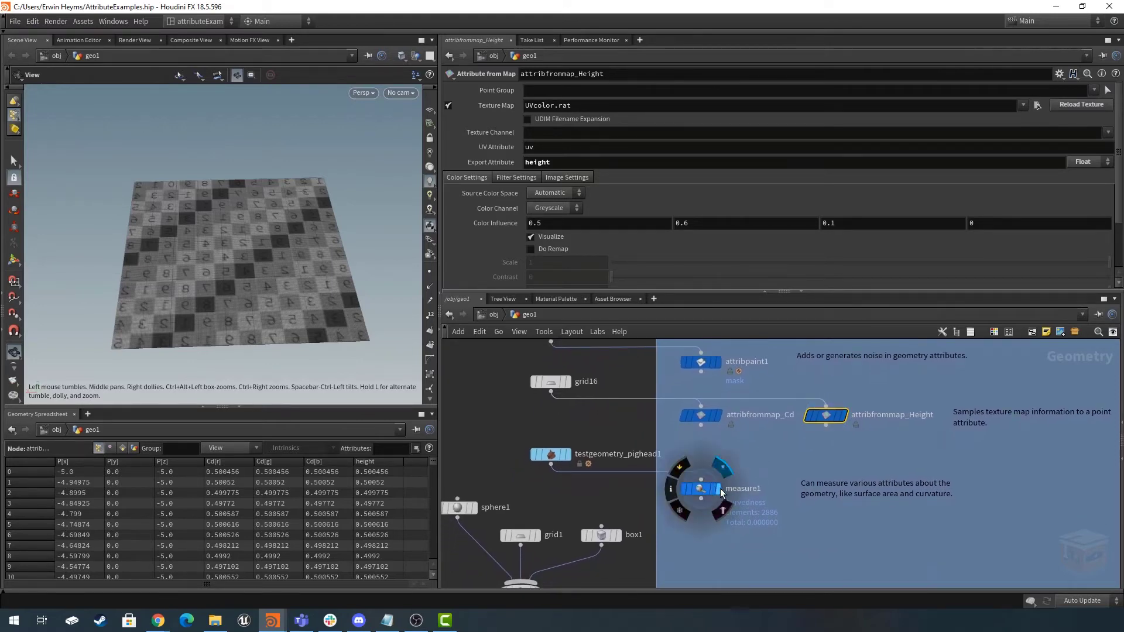
pyautogui.click(719, 490)
pyautogui.click(705, 491)
pyautogui.moveTo(232, 242); pyautogui.dragTo(412, 281, button='right')
pyautogui.moveTo(412, 281); pyautogui.dragTo(216, 290)
pyautogui.moveTo(216, 289); pyautogui.dragTo(251, 278, button='right')
pyautogui.moveTo(261, 262); pyautogui.dragTo(257, 268, button='middle')
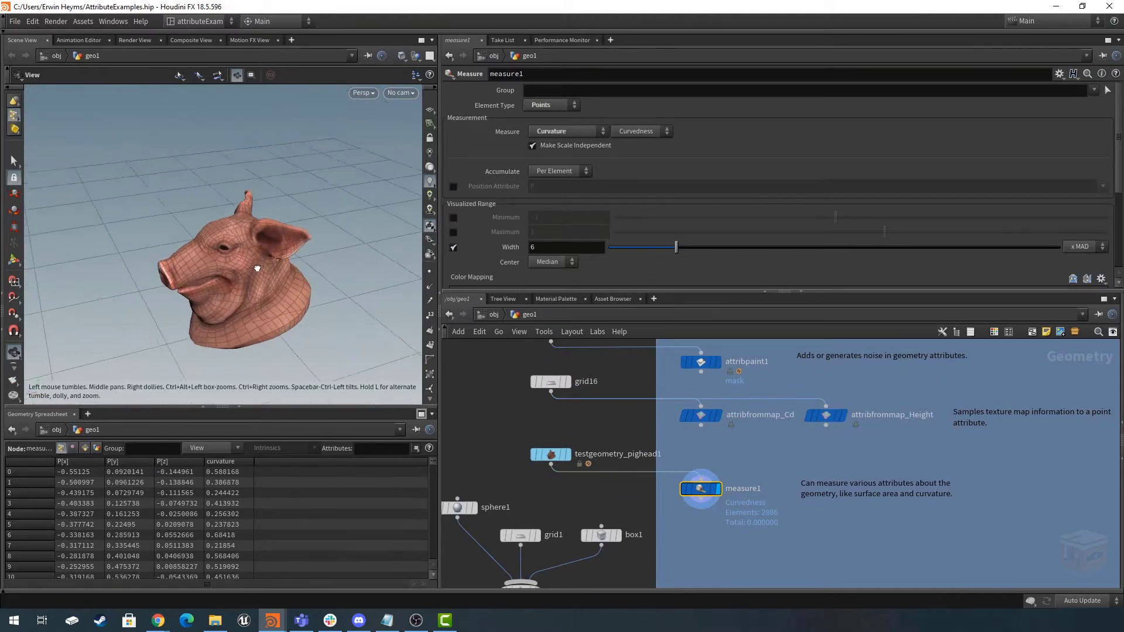
pyautogui.moveTo(257, 268); pyautogui.dragTo(261, 278)
pyautogui.moveTo(261, 277); pyautogui.dragTo(276, 277, button='middle')
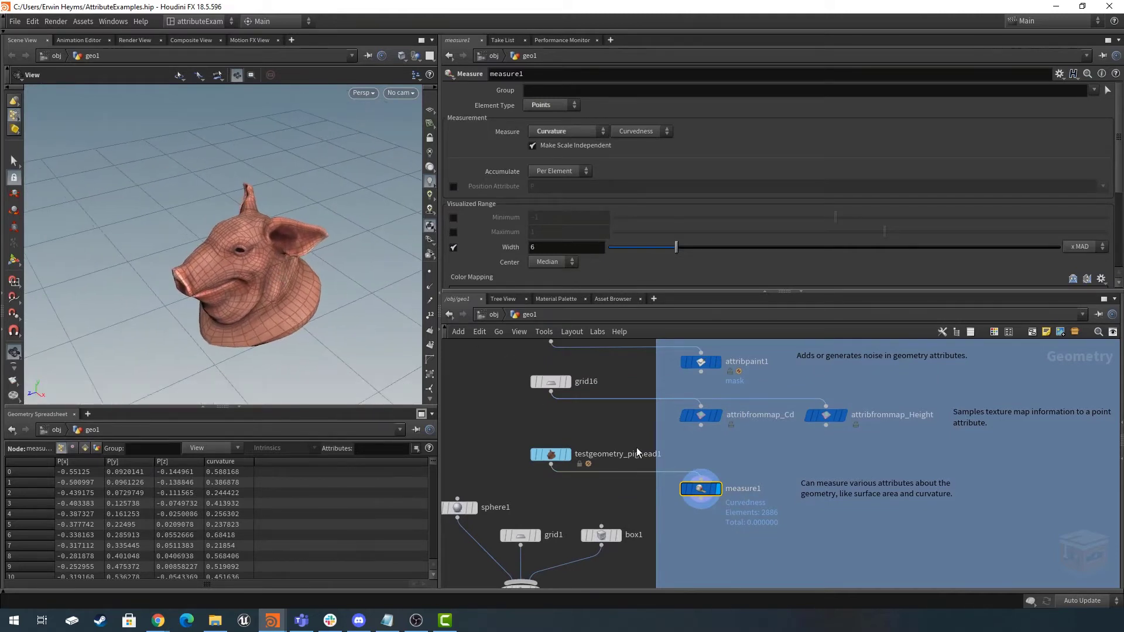
# Turn on visualization of the curvature point attribute from measure1's node info, and close the info window.
pyautogui.moveTo(709, 498)
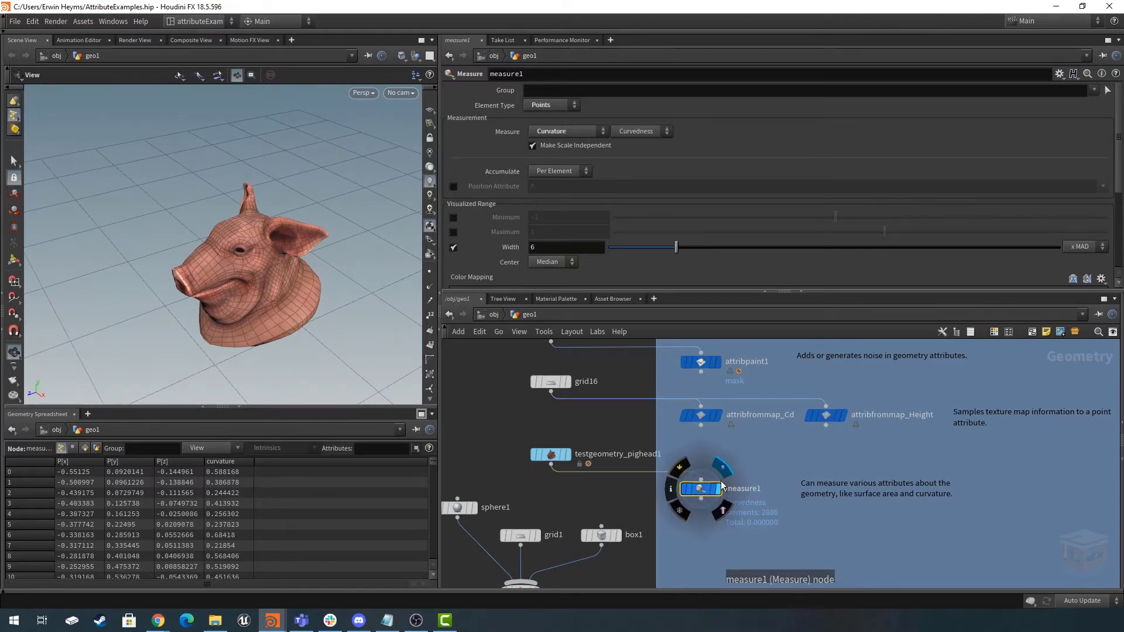
pyautogui.moveTo(760, 472); pyautogui.dragTo(756, 462, button='middle')
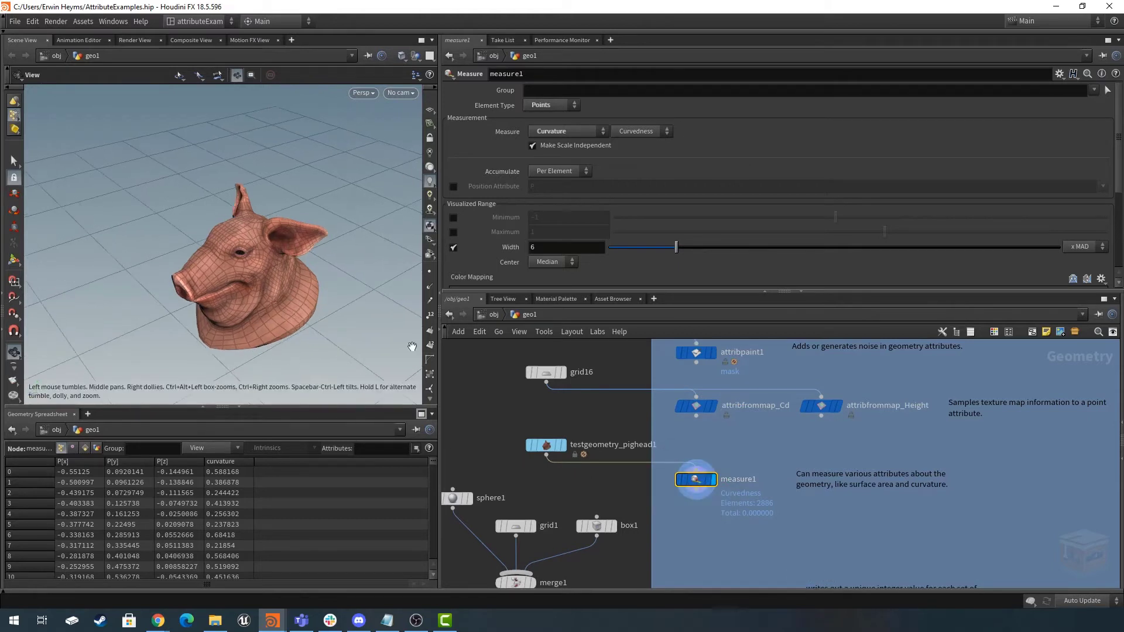
pyautogui.click(666, 482)
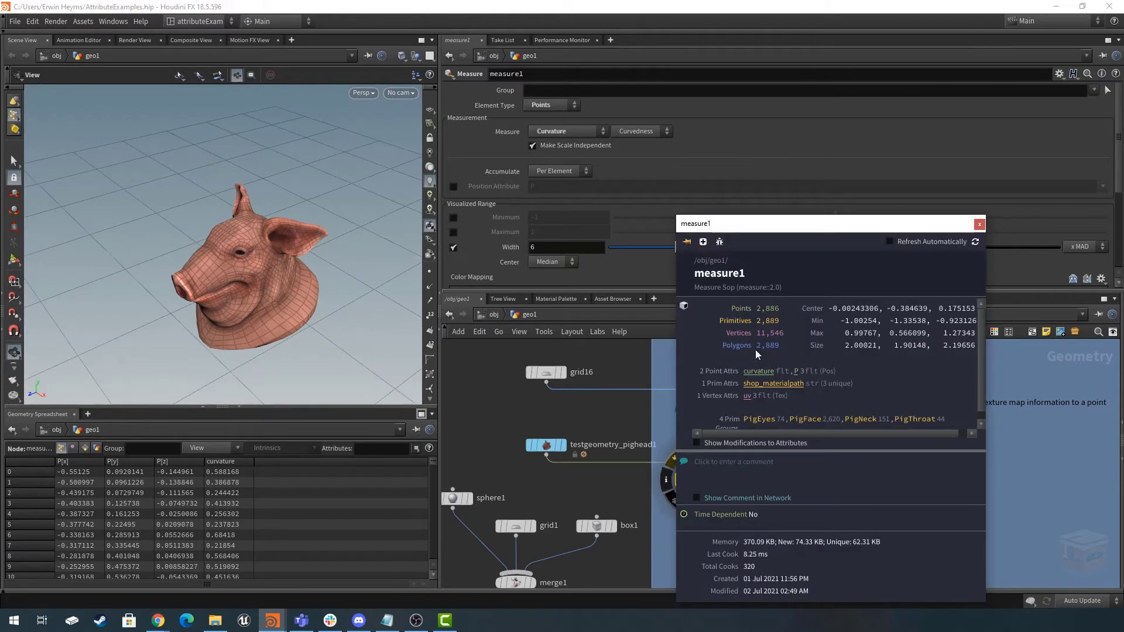
pyautogui.scroll(-1, 831, 351)
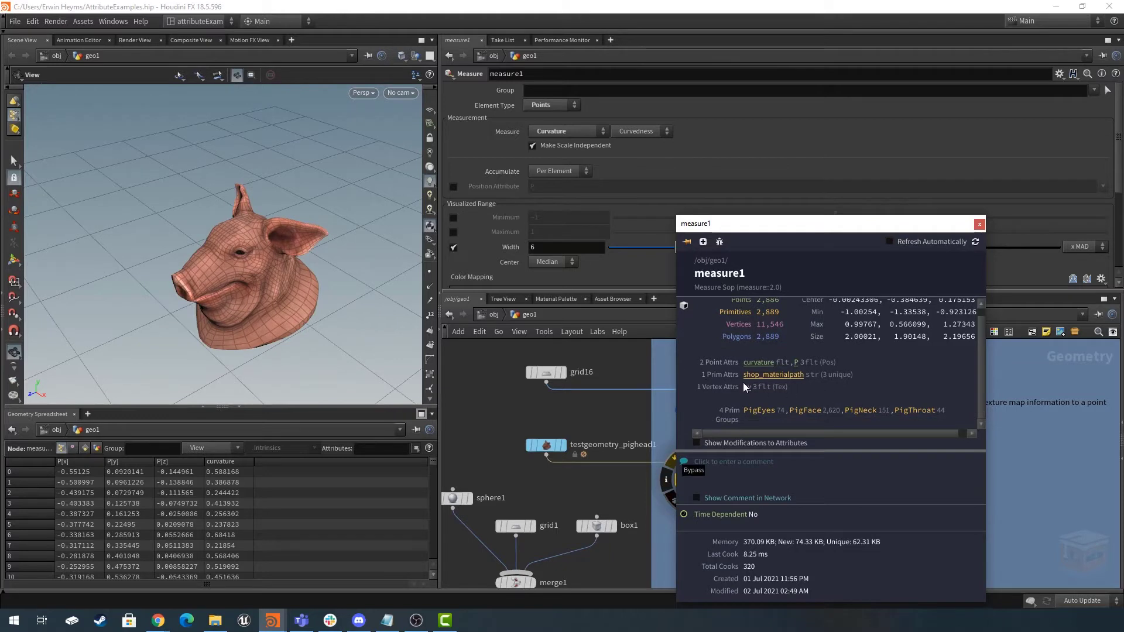
pyautogui.click(757, 363)
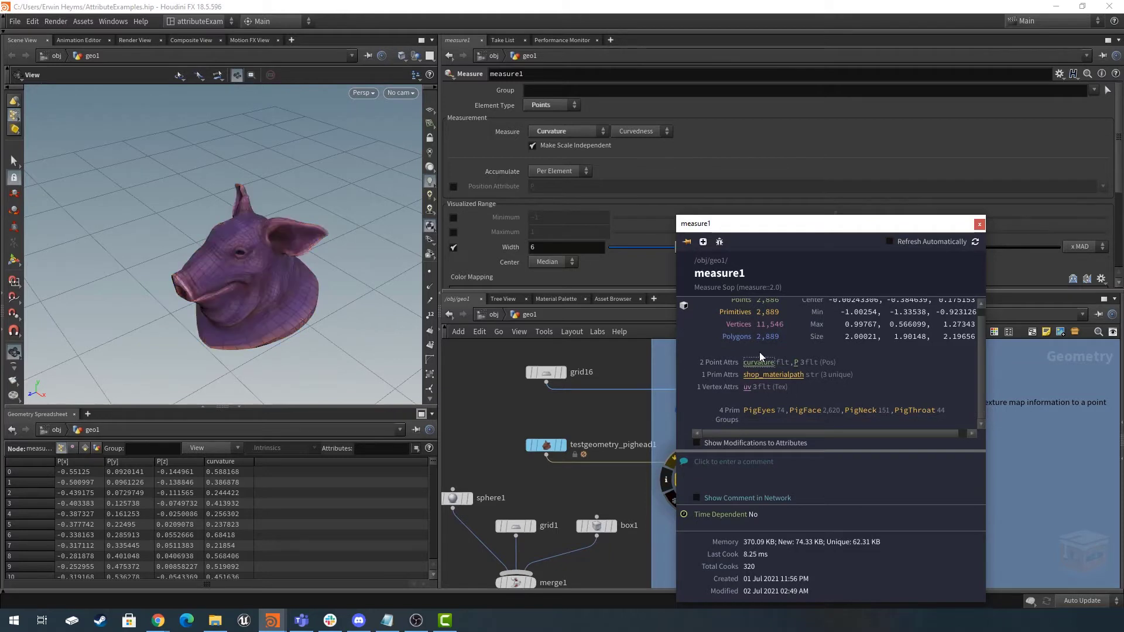
pyautogui.click(979, 223)
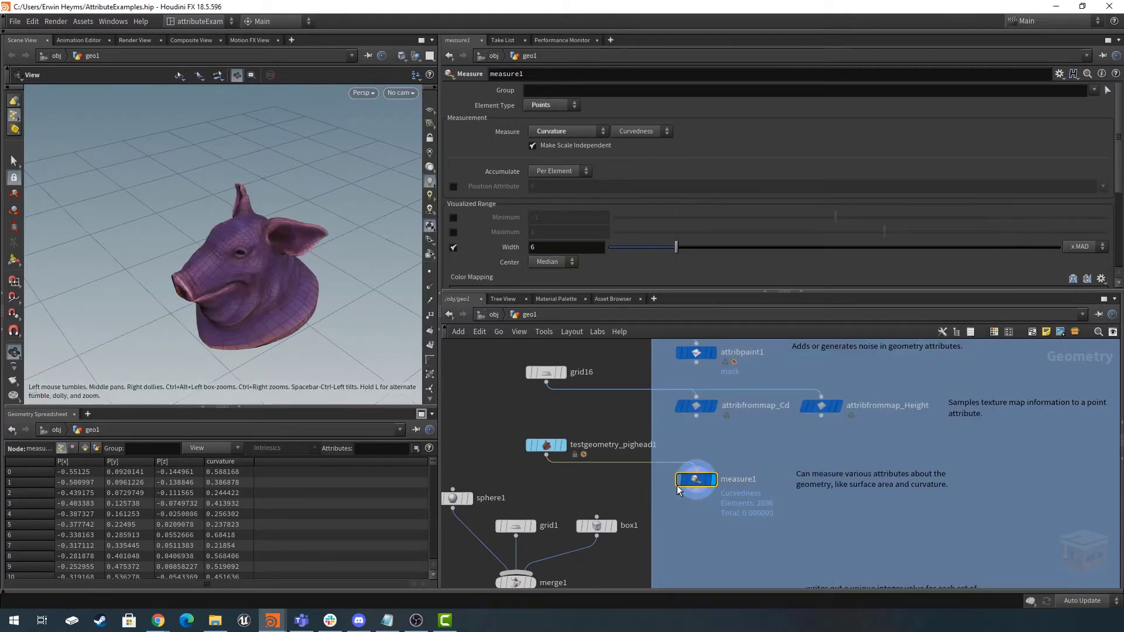
# Turn on measure1's template flag and examine the curvature coloring on the pig head up close.
pyautogui.click(709, 481)
pyautogui.moveTo(241, 271); pyautogui.dragTo(258, 250)
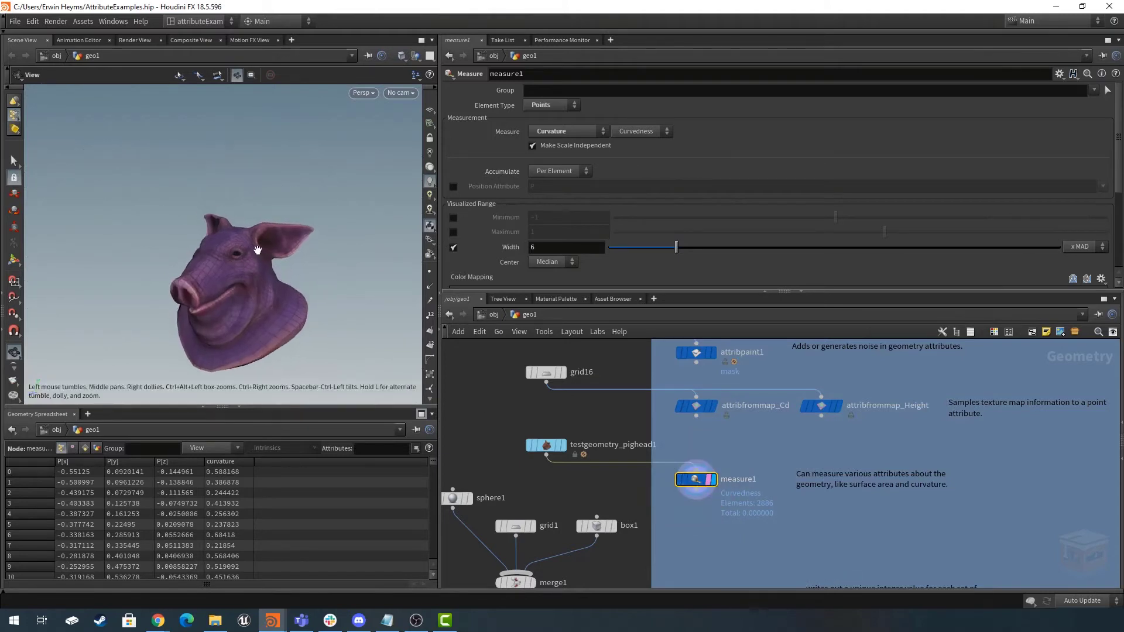
pyautogui.moveTo(258, 250); pyautogui.dragTo(296, 306, button='right')
pyautogui.moveTo(295, 305); pyautogui.dragTo(271, 287)
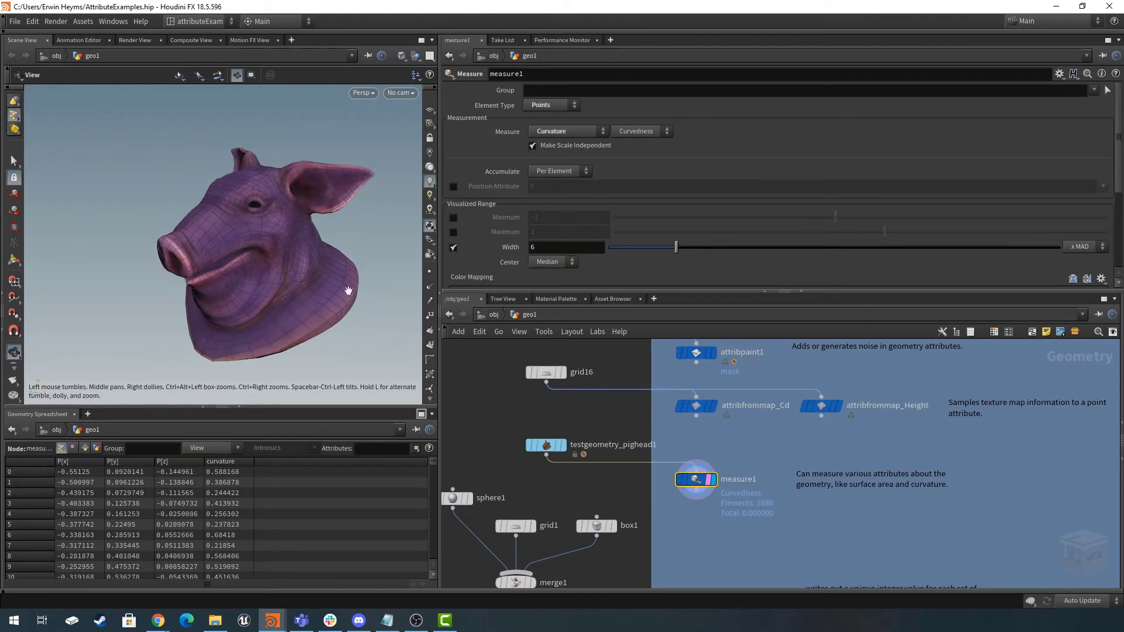
pyautogui.moveTo(296, 267); pyautogui.dragTo(282, 239)
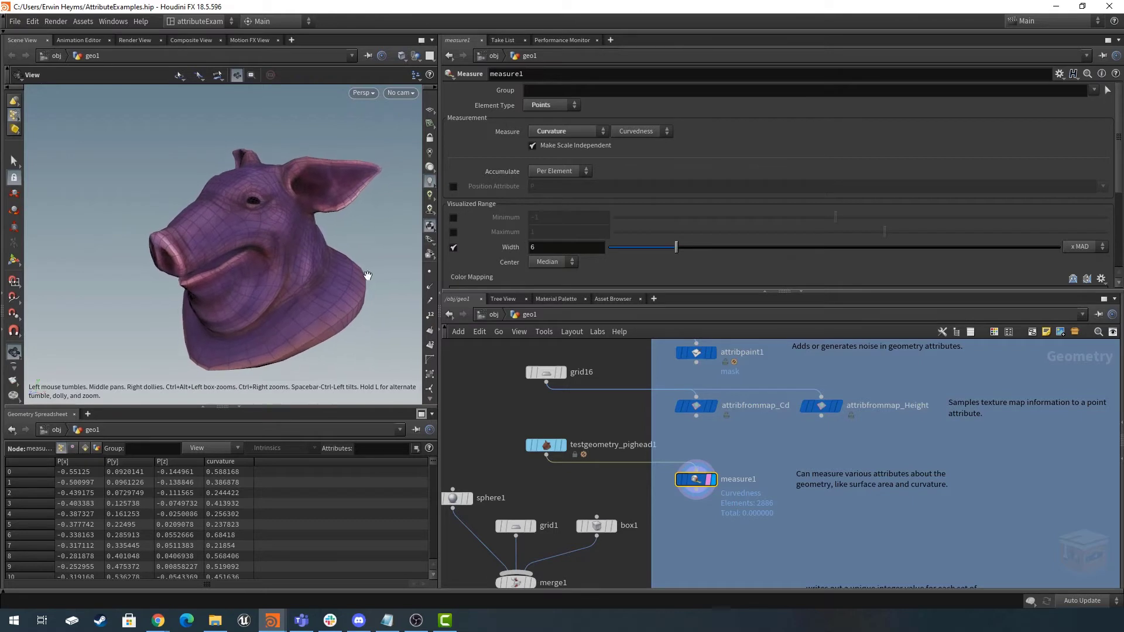
# Review measure1's visualized range, color mapping and output attribute settings.
pyautogui.scroll(-3, 595, 184)
pyautogui.scroll(3, 537, 184)
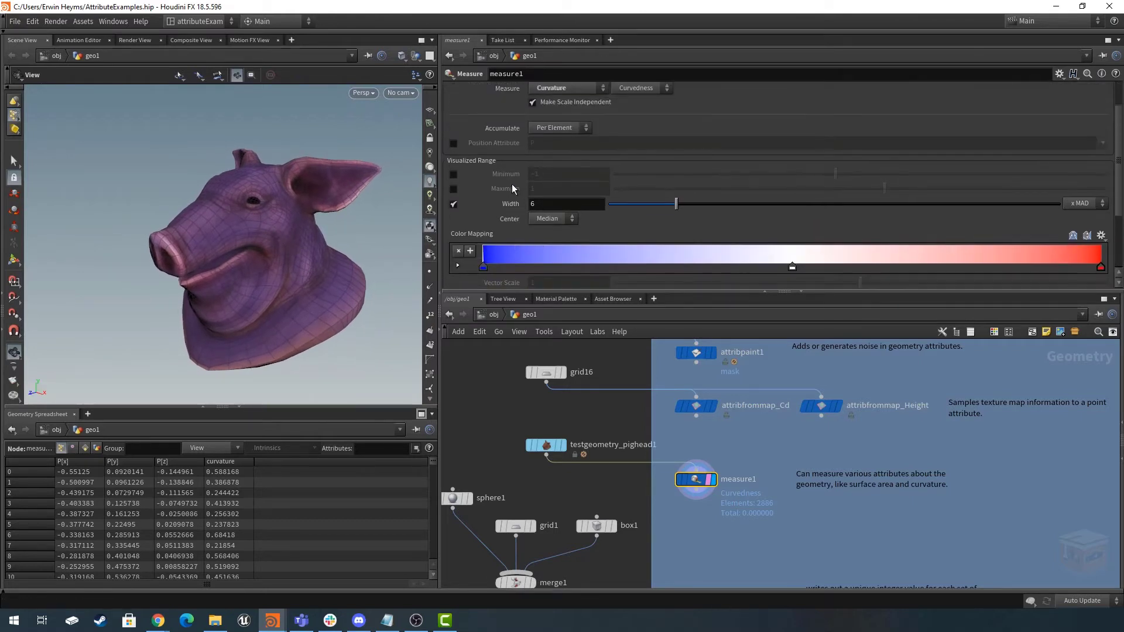
pyautogui.scroll(-1, 511, 217)
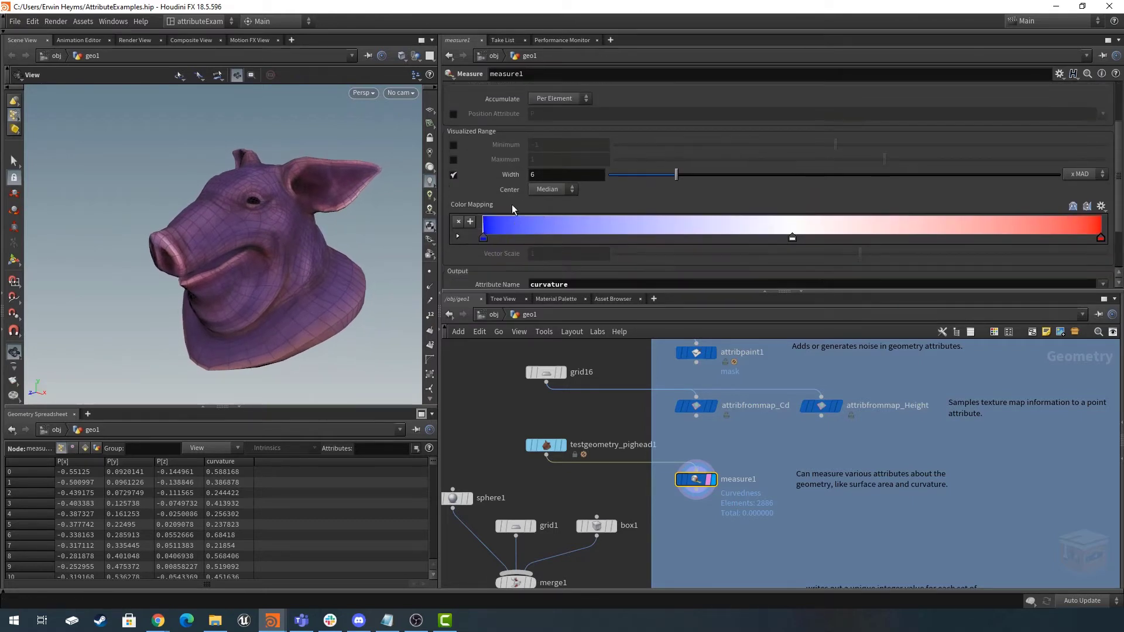
pyautogui.scroll(-2, 500, 193)
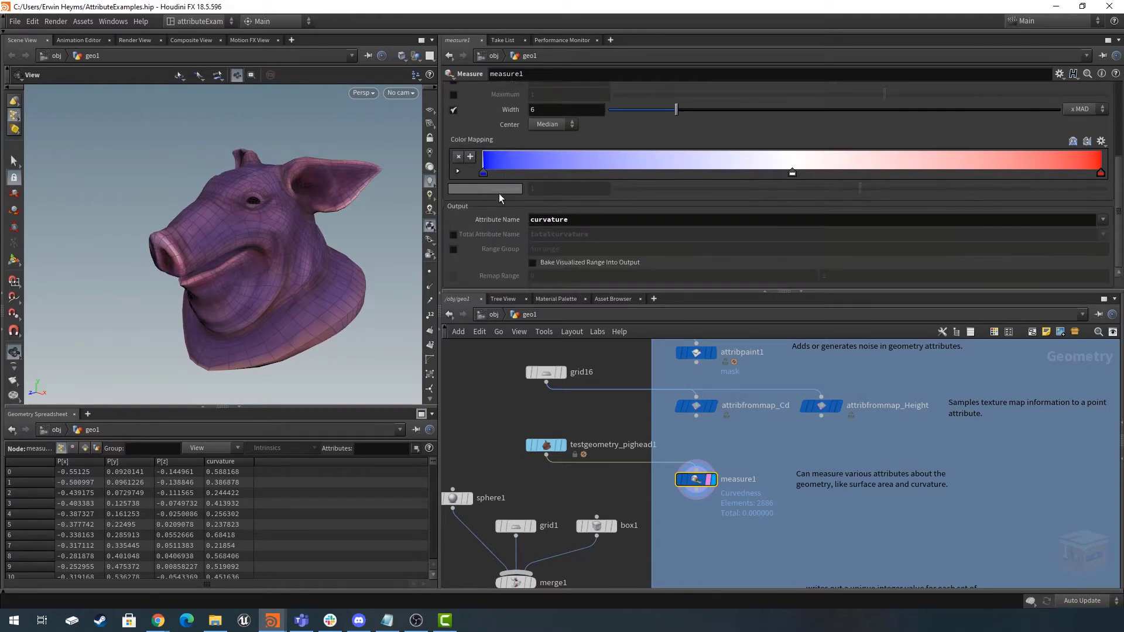
pyautogui.scroll(4, 490, 207)
pyautogui.scroll(1, 495, 214)
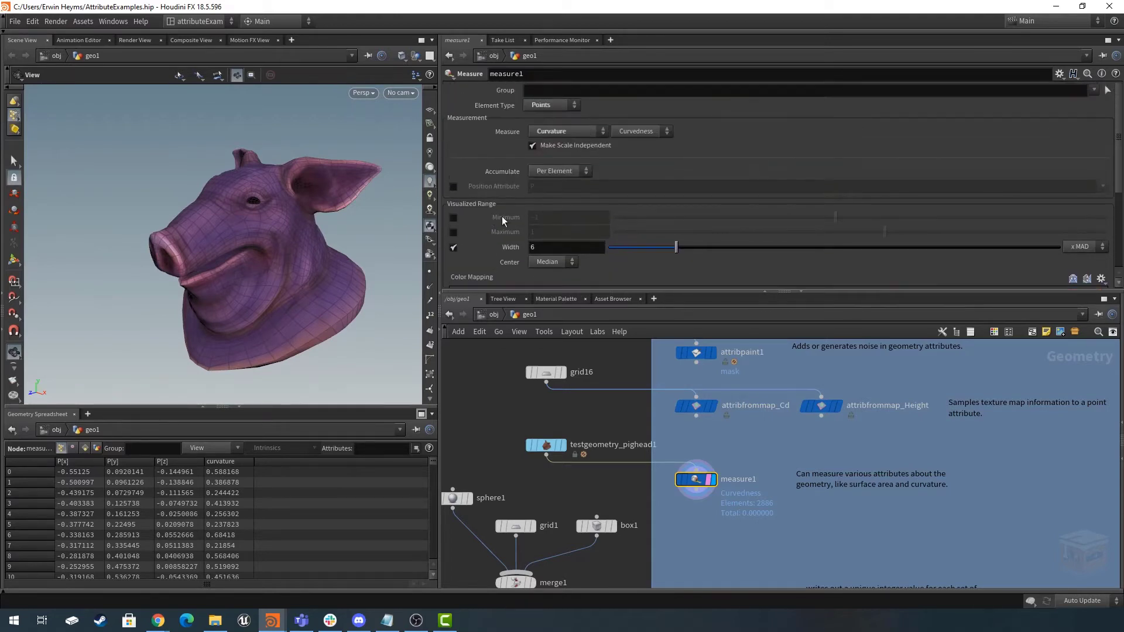
# Add a Color node directly below measure1, wired to its output, and display it.
pyautogui.moveTo(737, 548); pyautogui.dragTo(735, 545, button='middle')
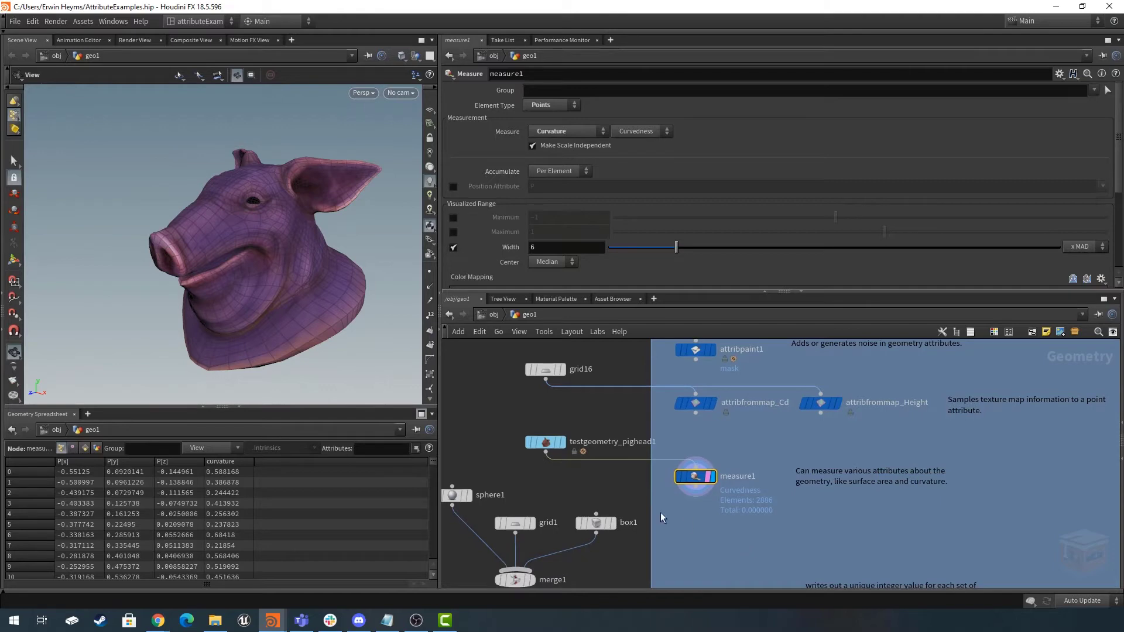
pyautogui.press('Tab')
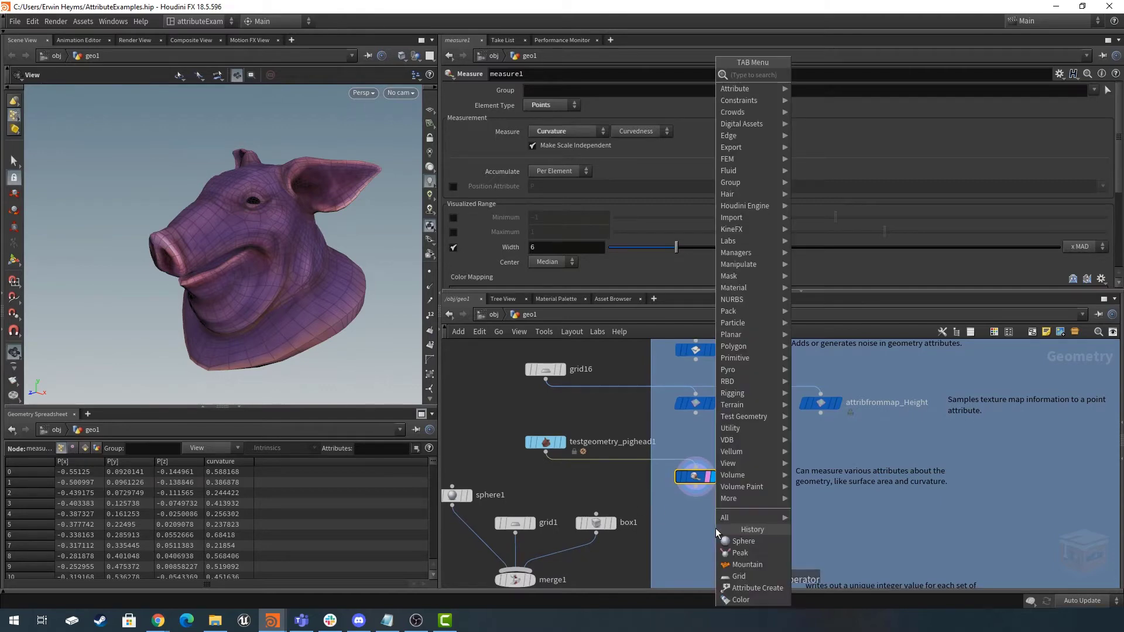
pyautogui.write('co')
pyautogui.press('Return')
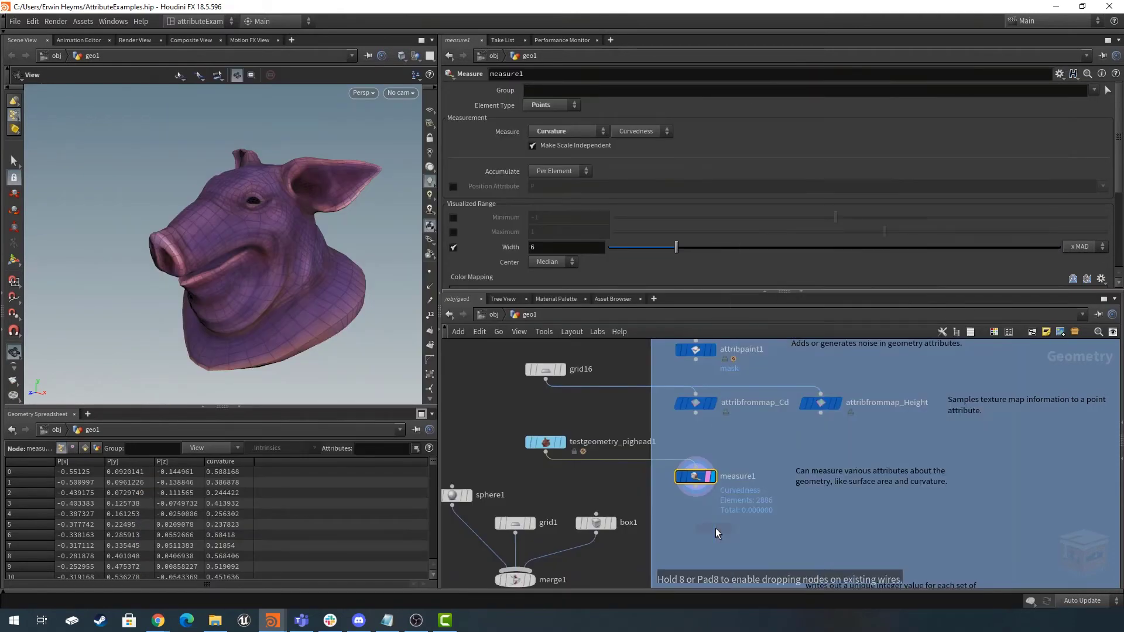
pyautogui.click(697, 522)
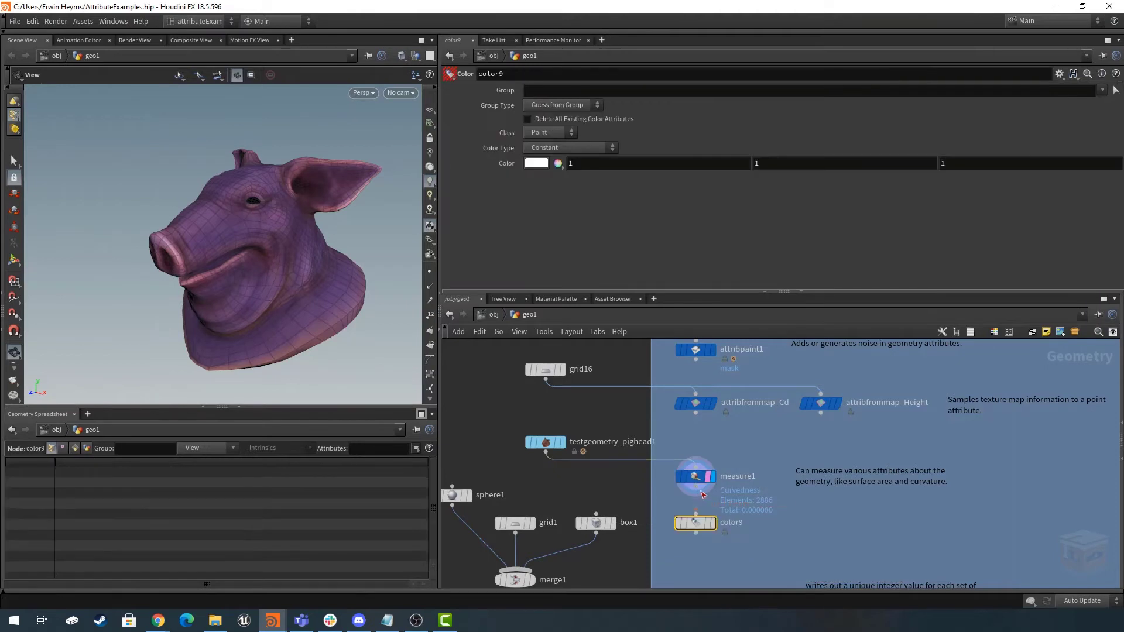
pyautogui.click(713, 523)
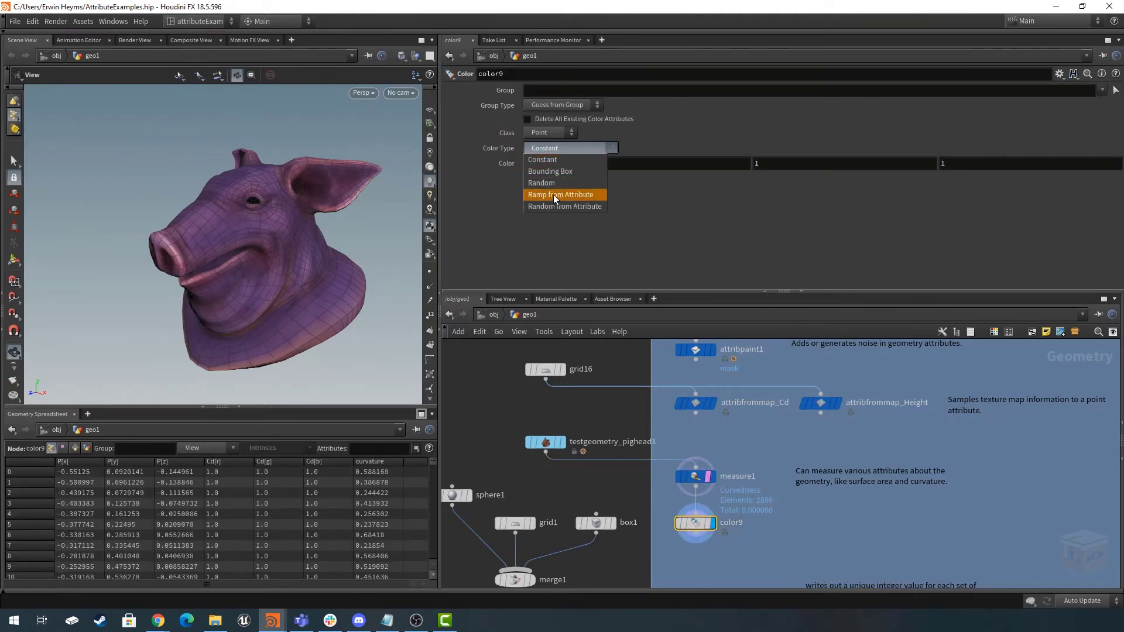
# Set color9's Color Type to Ramp from Attribute, driven by the curvature attribute.
pyautogui.click(569, 195)
pyautogui.click(580, 166)
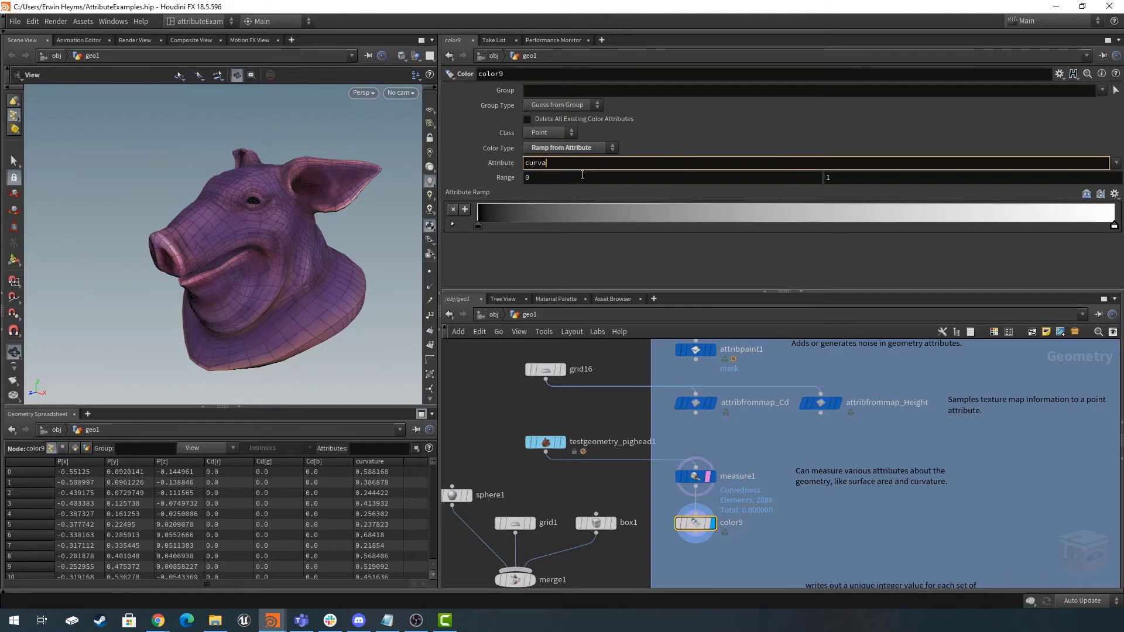
pyautogui.write('curvature')
pyautogui.press('Return')
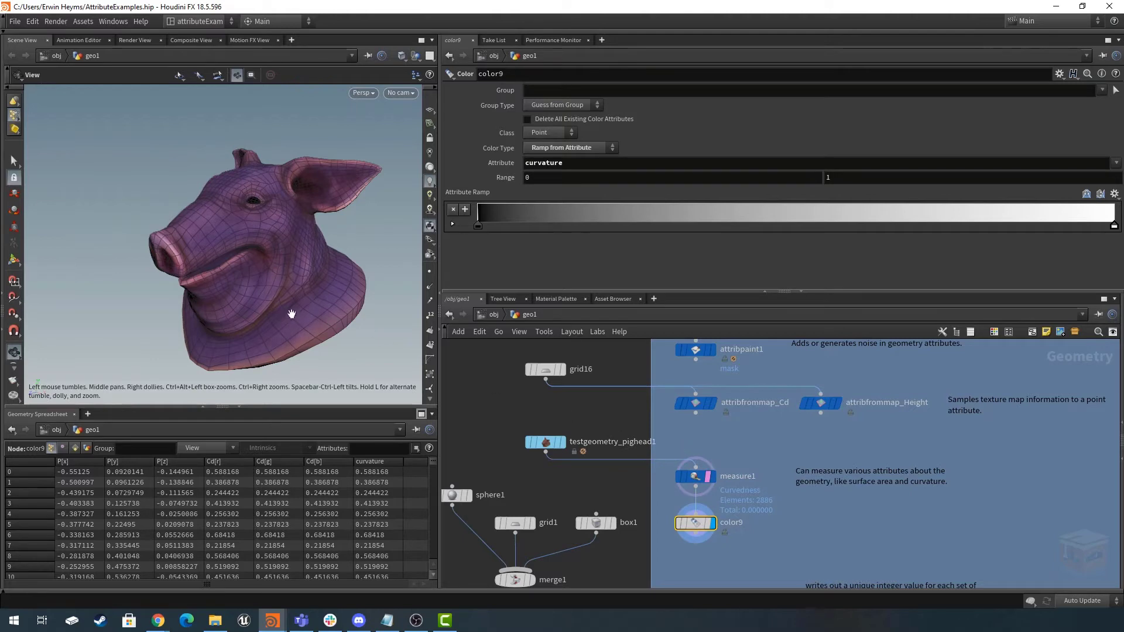
# Turn off the curvature scene visualizer in the viewport display options and close them.
pyautogui.moveTo(291, 313); pyautogui.dragTo(319, 299)
pyautogui.press('d')
pyautogui.click(324, 297)
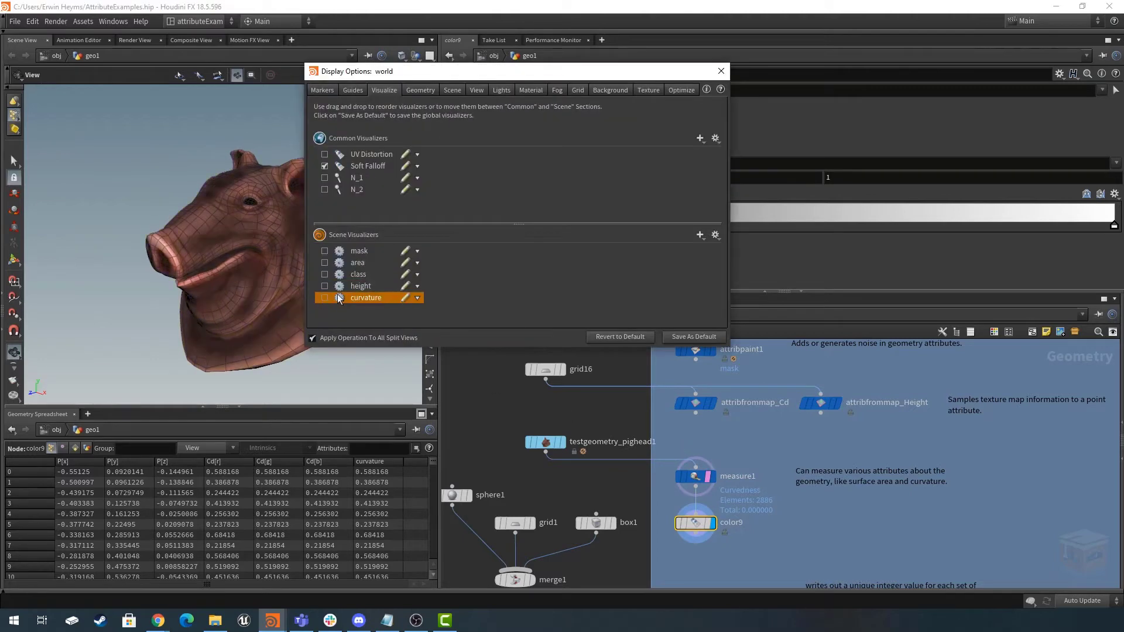
pyautogui.click(720, 70)
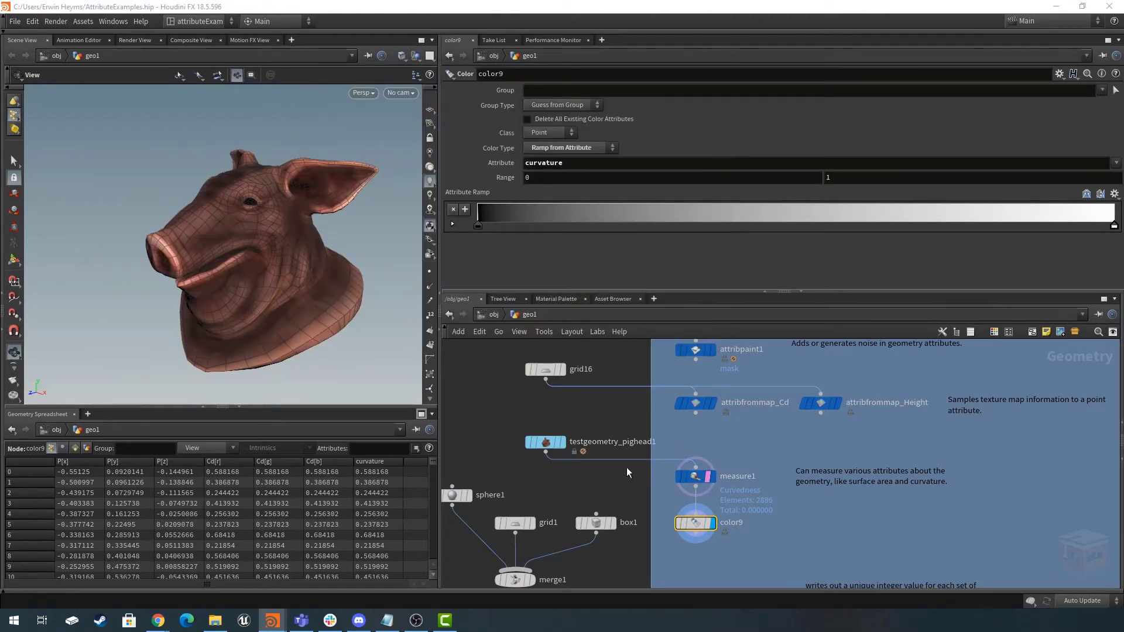
# Compare the pig head displayed from measure1 and from color9, ending with color9 displayed.
pyautogui.click(714, 477)
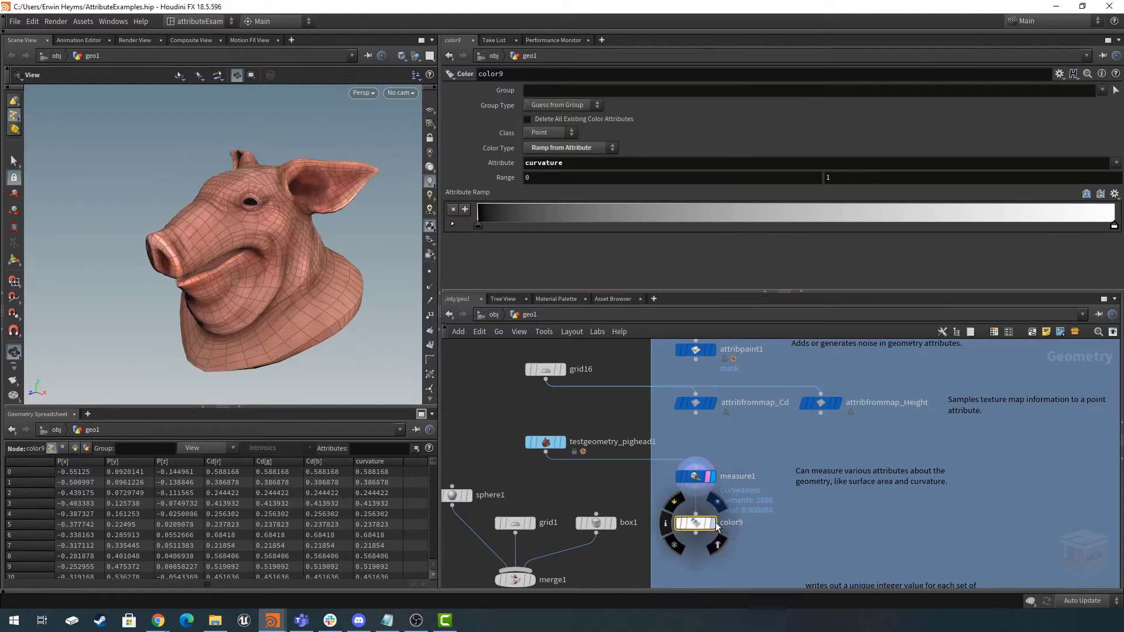
pyautogui.click(711, 523)
pyautogui.moveTo(268, 246); pyautogui.dragTo(283, 266)
pyautogui.moveTo(748, 447); pyautogui.dragTo(741, 425, button='middle')
pyautogui.moveTo(310, 279); pyautogui.dragTo(319, 271)
# Turn off material display in the viewport and view the grayscale curvature colors on the pig head.
pyautogui.click(429, 226)
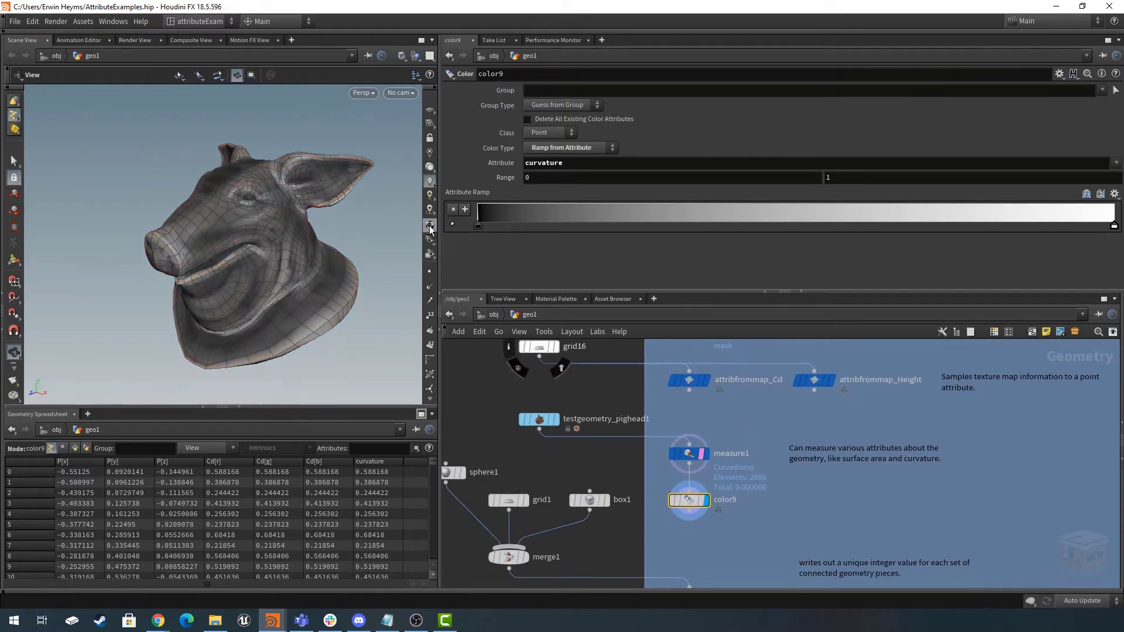
pyautogui.moveTo(272, 245)
pyautogui.mouseDown(button='right')
pyautogui.moveTo(296, 244)
pyautogui.moveTo(283, 243)
pyautogui.mouseUp(button='right')
pyautogui.moveTo(283, 243)
pyautogui.mouseDown()
pyautogui.moveTo(369, 234)
pyautogui.moveTo(264, 240)
pyautogui.moveTo(281, 238)
pyautogui.mouseUp()
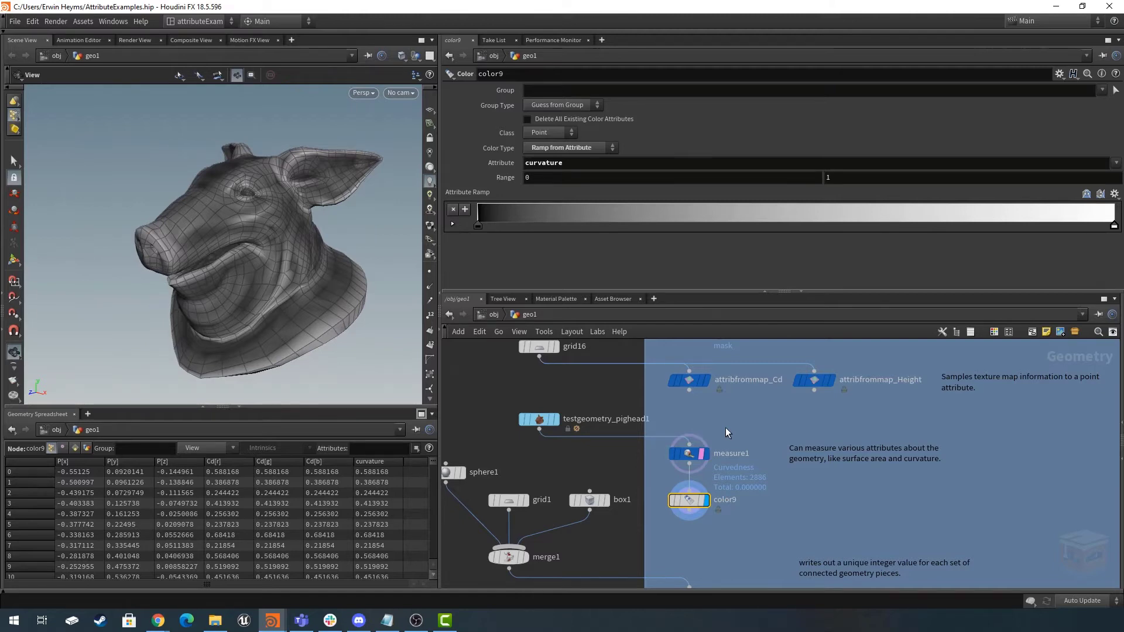
# Set measure1 to measure Area and move color9 slightly aside from beneath it.
pyautogui.scroll(-2, 725, 432)
pyautogui.moveTo(732, 424); pyautogui.dragTo(771, 444, button='middle')
pyautogui.scroll(1, 726, 451)
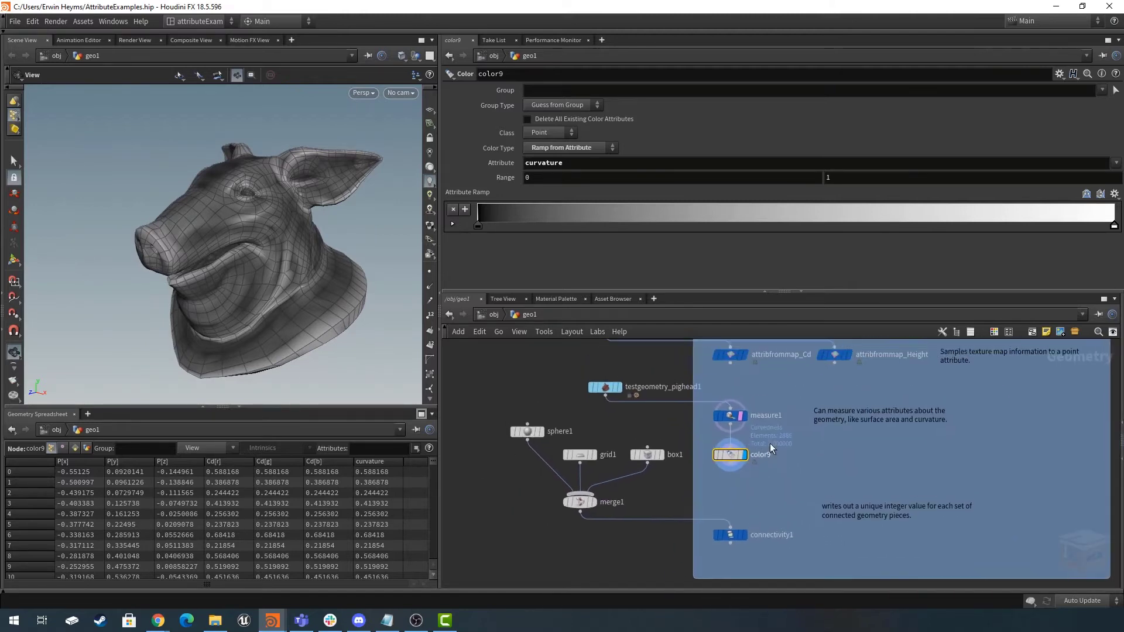
pyautogui.click(730, 419)
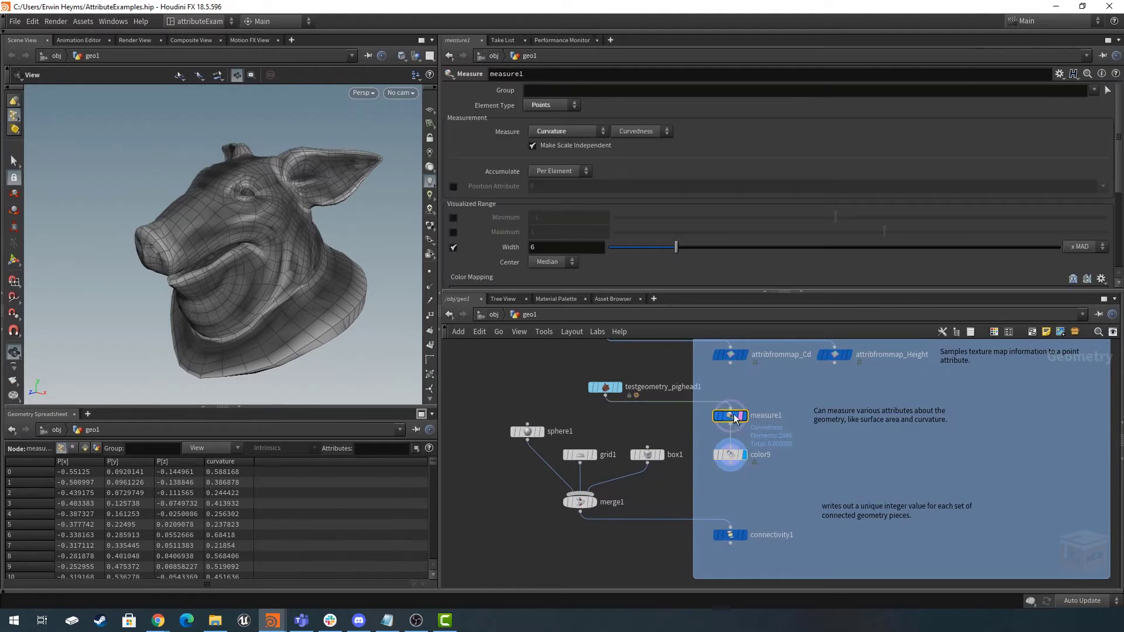
pyautogui.click(559, 131)
pyautogui.click(553, 155)
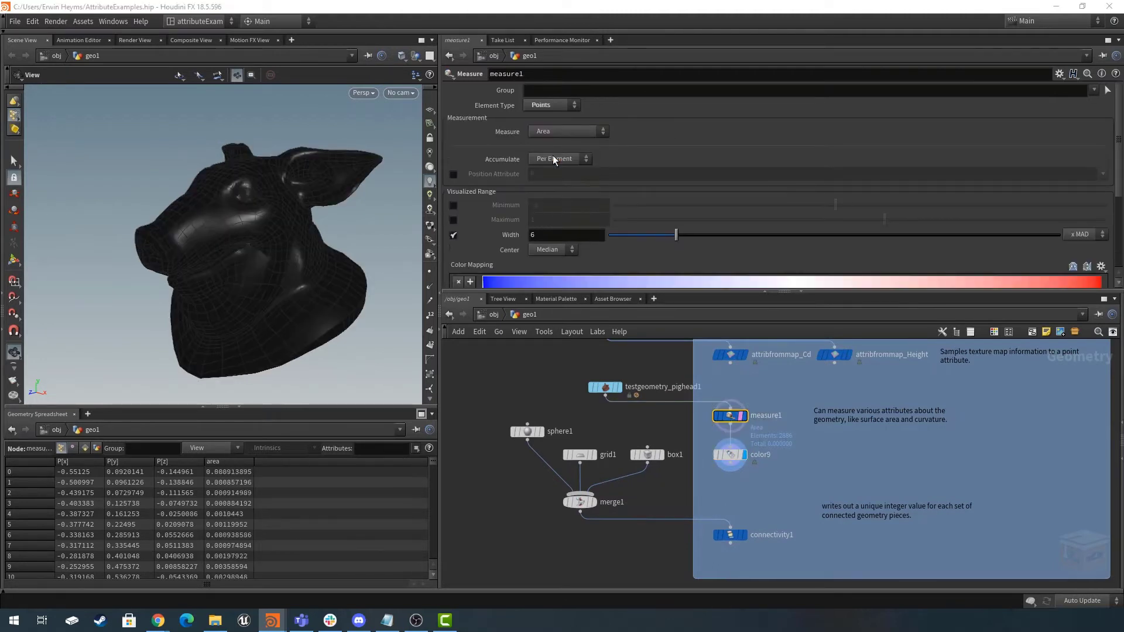
pyautogui.moveTo(733, 454); pyautogui.dragTo(785, 461)
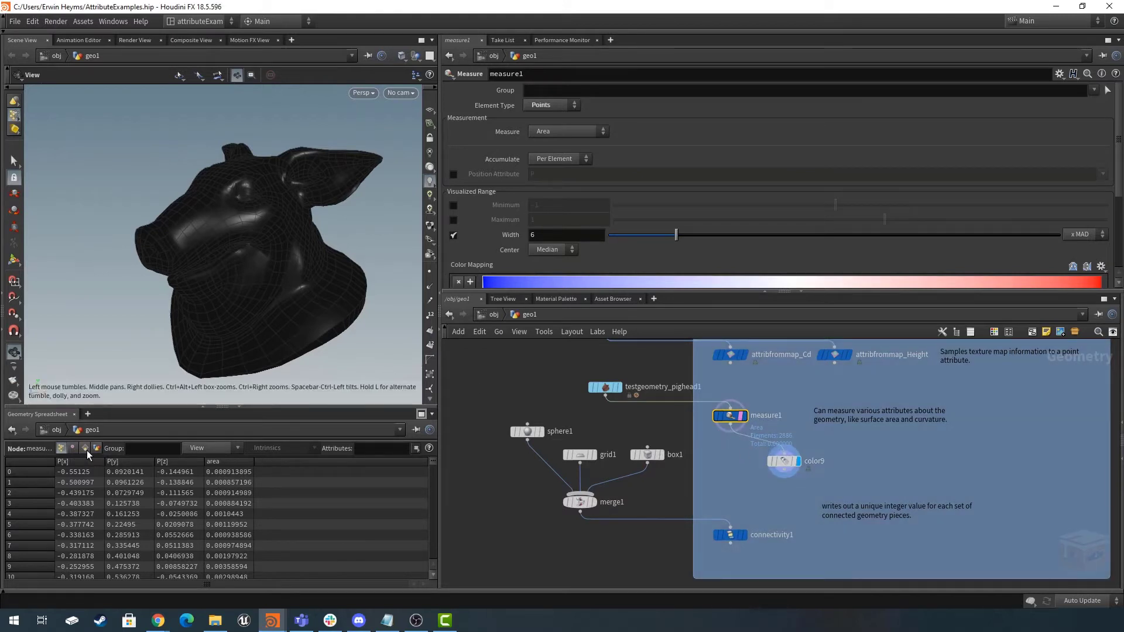
# Set measure1's Element Type to Primitives and show primitive attributes in the geometry spreadsheet with a wider area column.
pyautogui.click(548, 105)
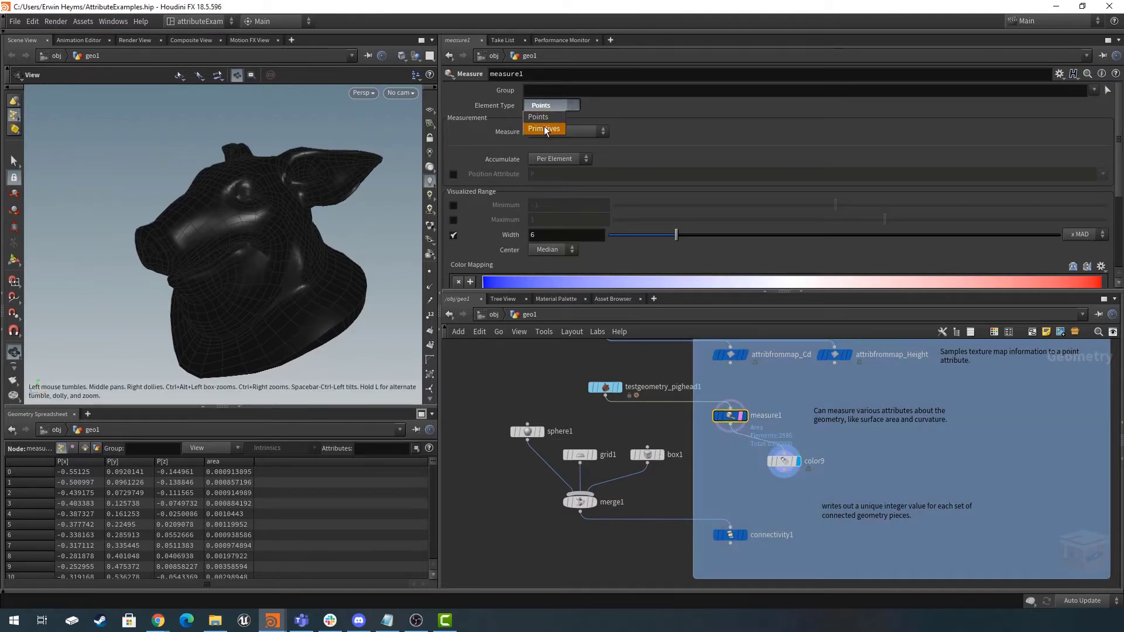
pyautogui.click(543, 125)
pyautogui.click(85, 448)
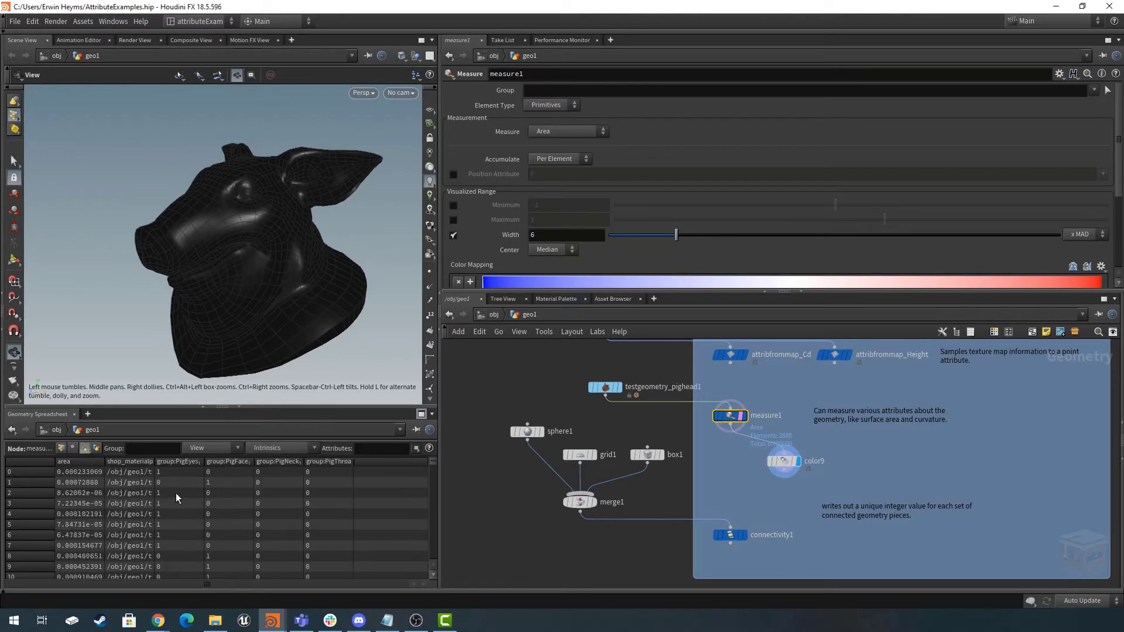
pyautogui.moveTo(105, 462); pyautogui.dragTo(154, 462)
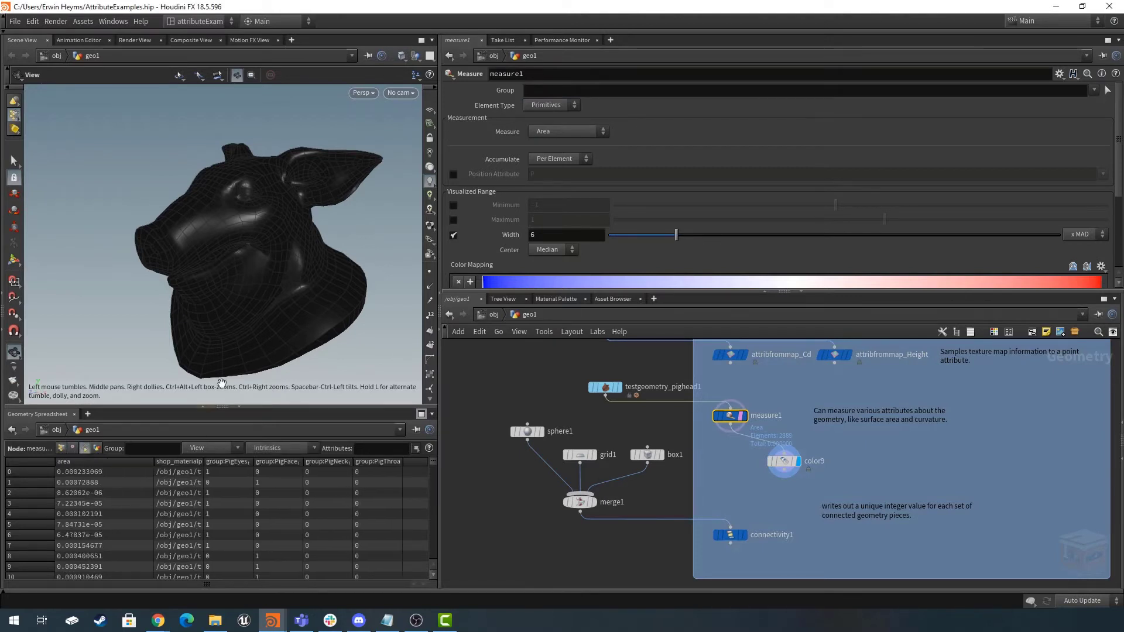
# Display measure1 and turn on the area scene visualizer in the viewport display options.
pyautogui.click(740, 416)
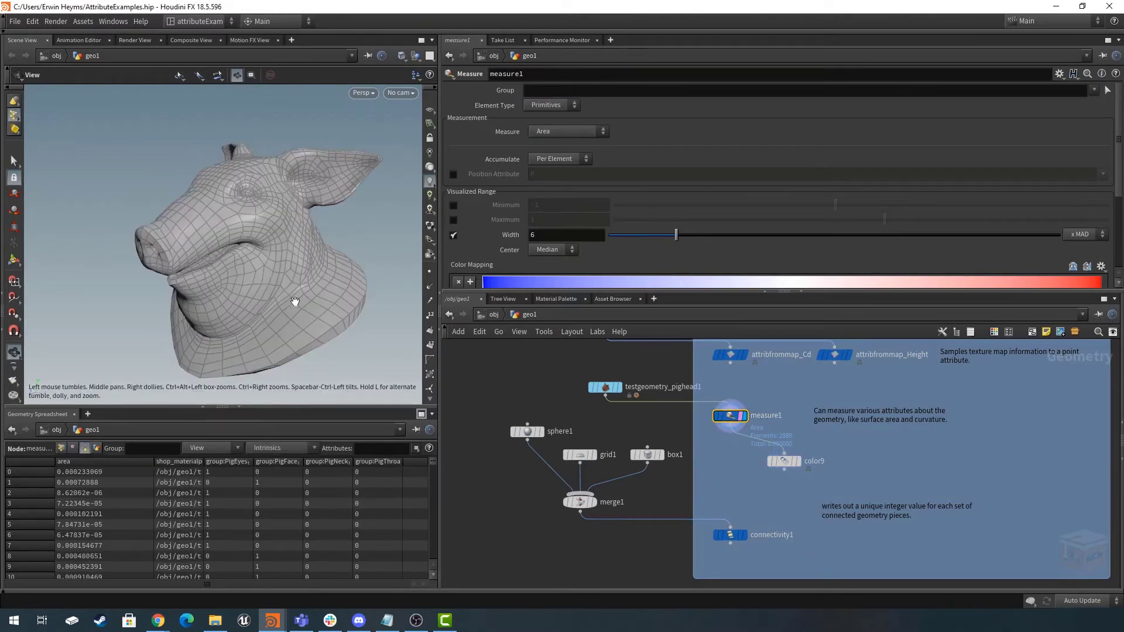
pyautogui.moveTo(296, 302); pyautogui.dragTo(358, 304, button='right')
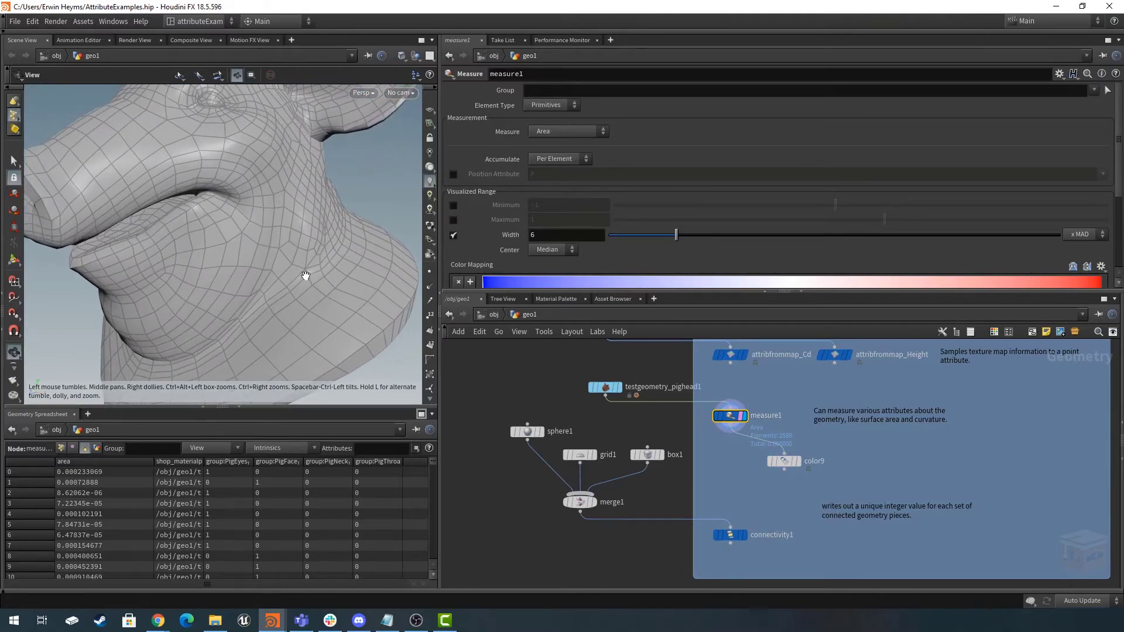
pyautogui.press('d')
pyautogui.click(324, 262)
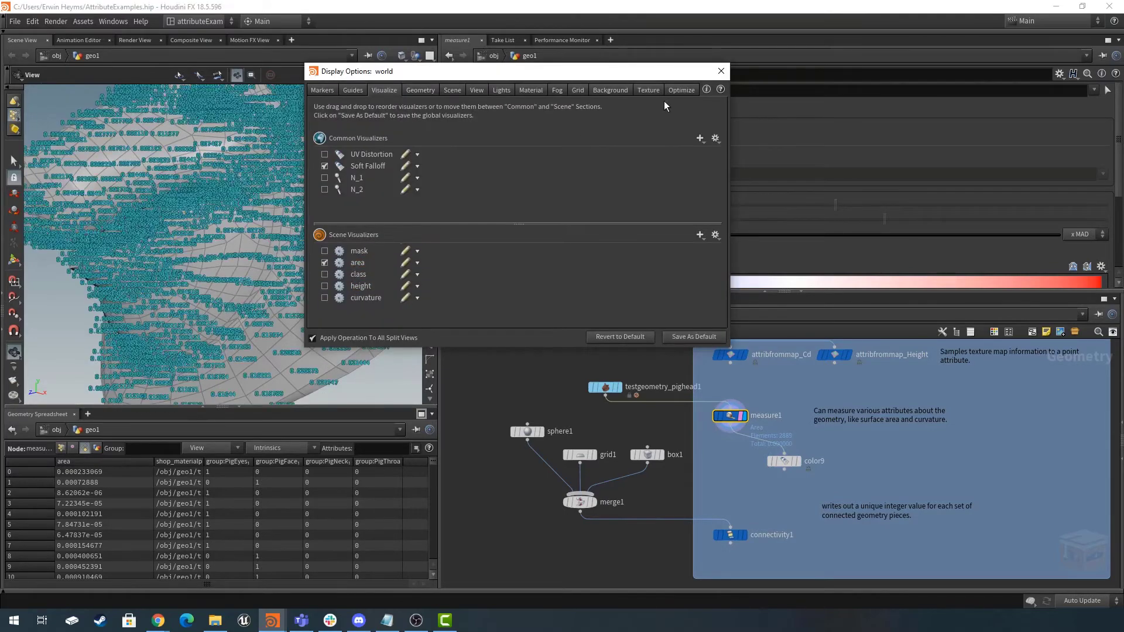
pyautogui.click(721, 71)
# Inspect the area values on individual faces up close, and turn the area scene visualizer off again.
pyautogui.scroll(8, 198, 227)
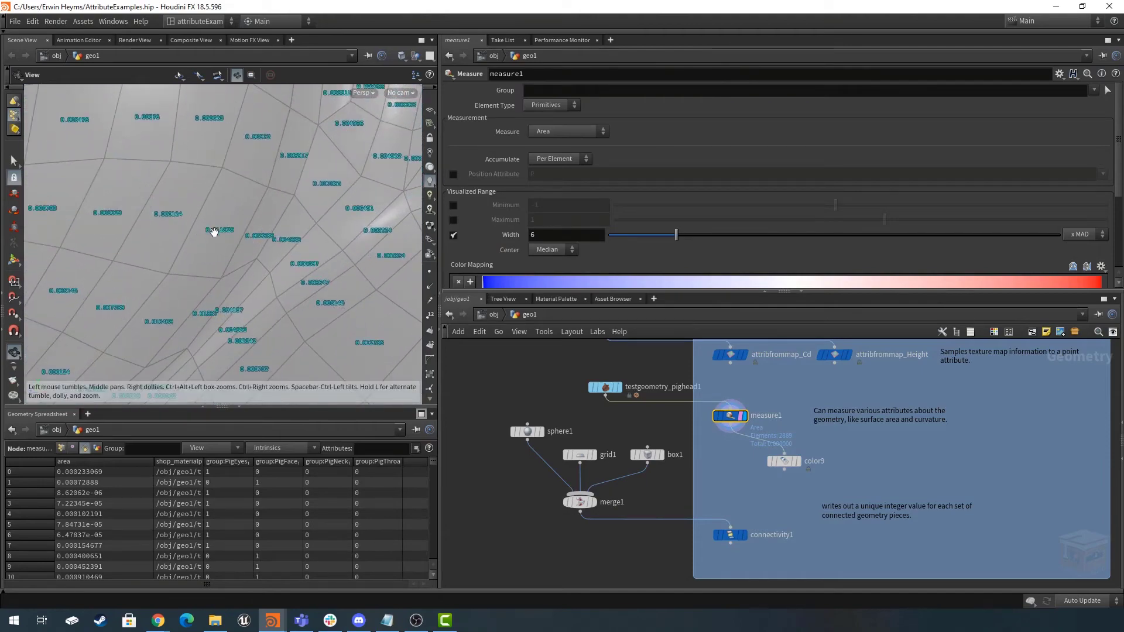
pyautogui.scroll(-10, 289, 252)
pyautogui.press('d')
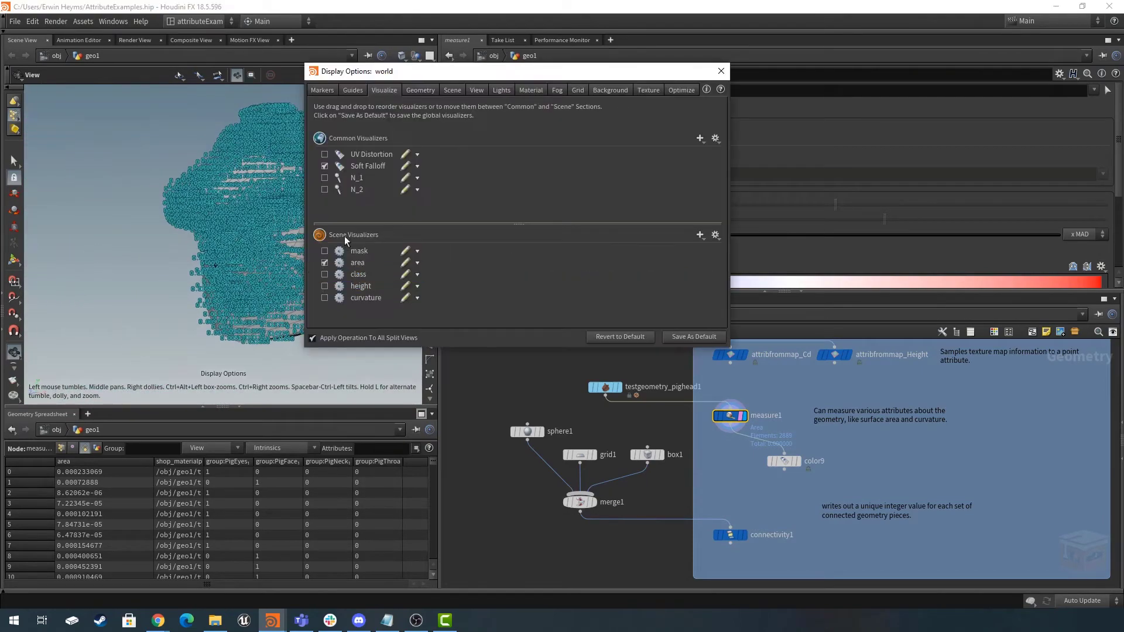
pyautogui.click(324, 262)
pyautogui.click(721, 71)
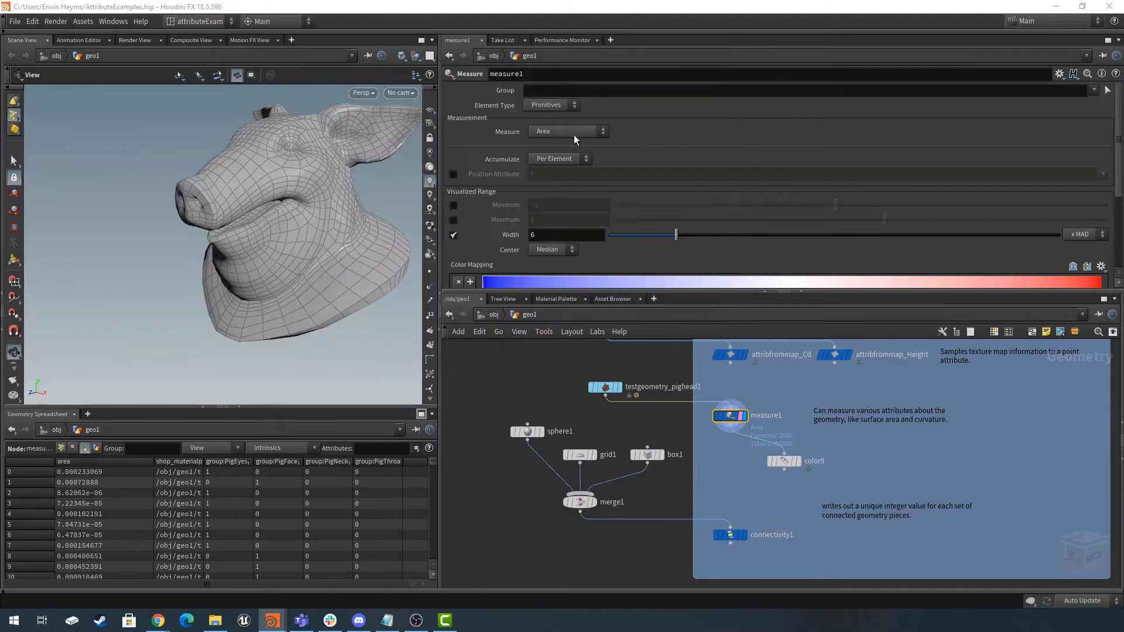
# Set measure1 to measure Perimeter and examine the pig head's faces up close and as a whole.
pyautogui.click(550, 132)
pyautogui.click(549, 143)
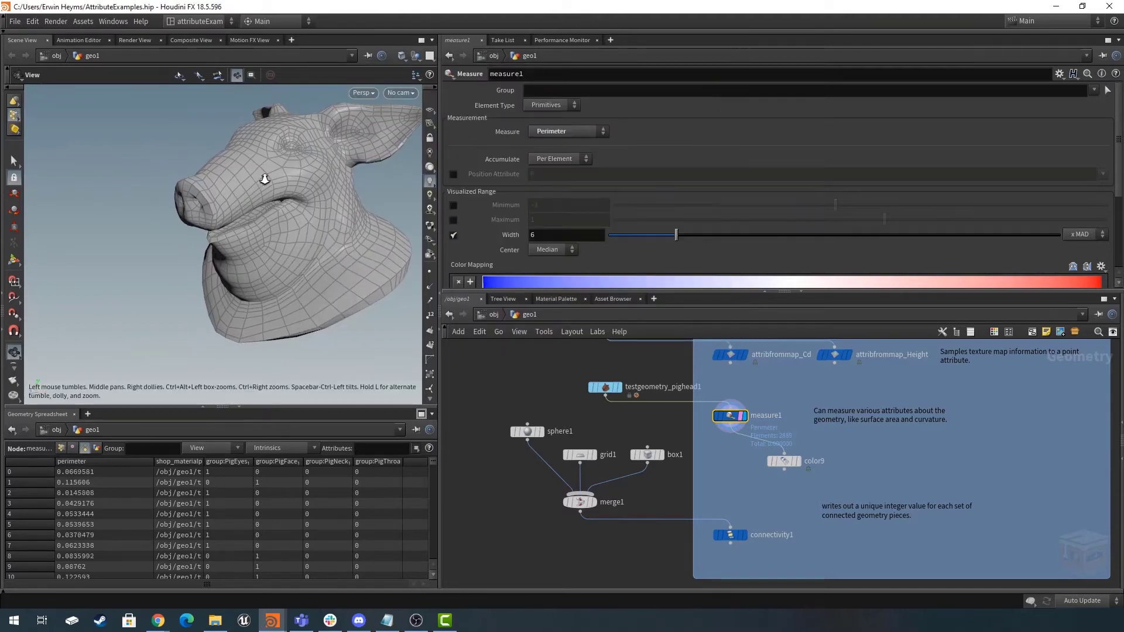
pyautogui.scroll(5, 266, 175)
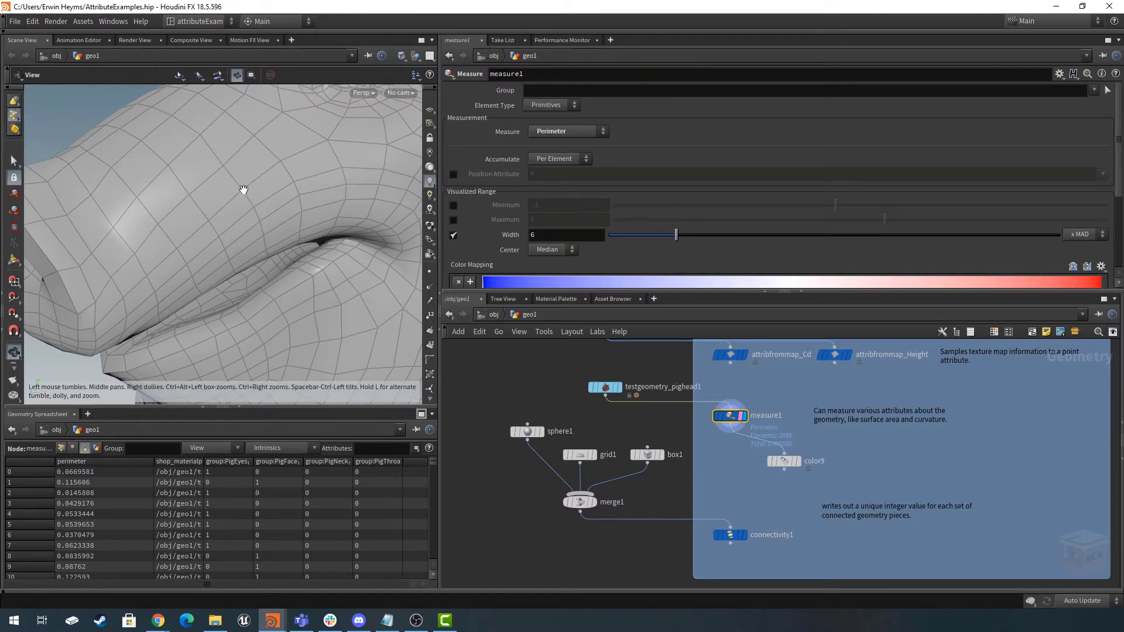
pyautogui.moveTo(278, 188); pyautogui.dragTo(154, 192, button='right')
pyautogui.moveTo(252, 188); pyautogui.dragTo(210, 195, button='middle')
pyautogui.moveTo(234, 198); pyautogui.dragTo(193, 202, button='right')
pyautogui.moveTo(279, 202); pyautogui.dragTo(247, 197, button='middle')
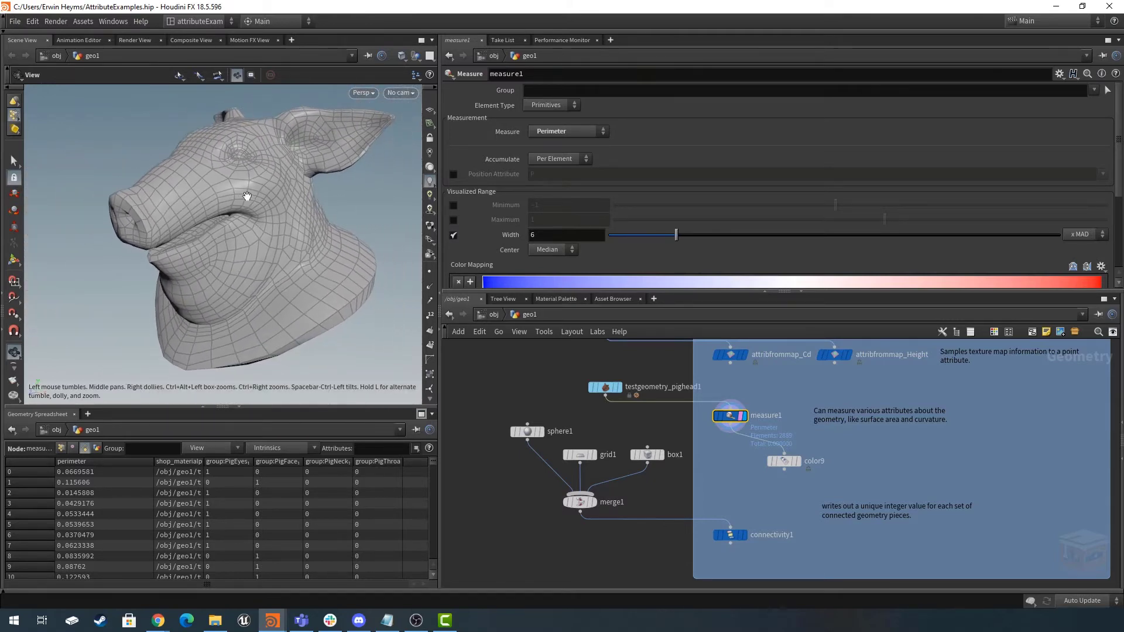
pyautogui.moveTo(247, 196); pyautogui.dragTo(245, 202)
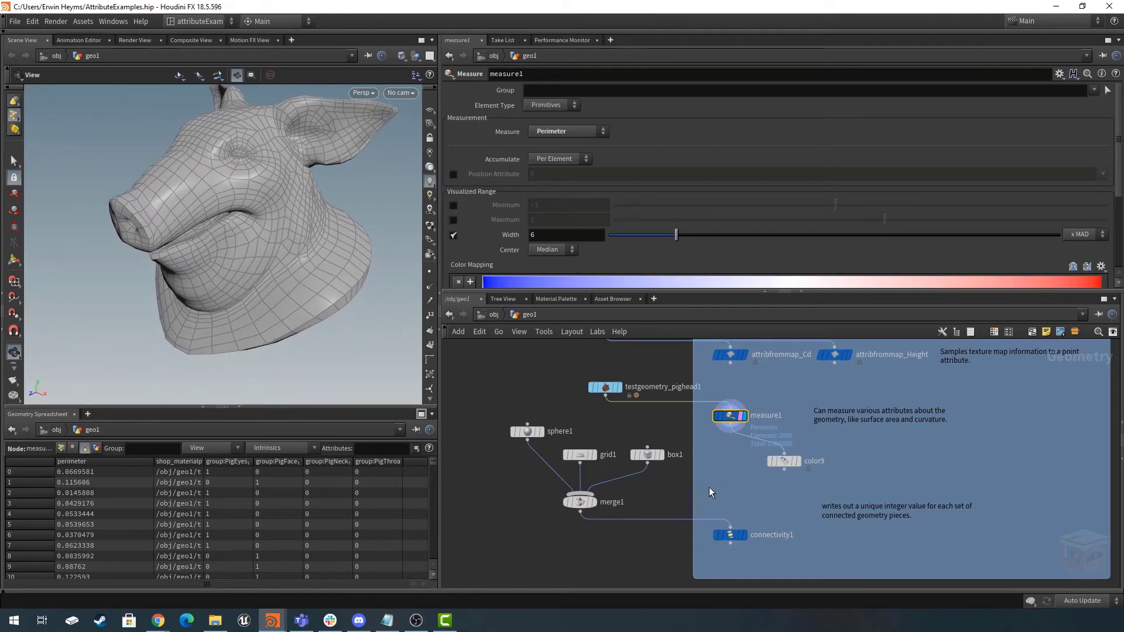
pyautogui.scroll(-3, 711, 480)
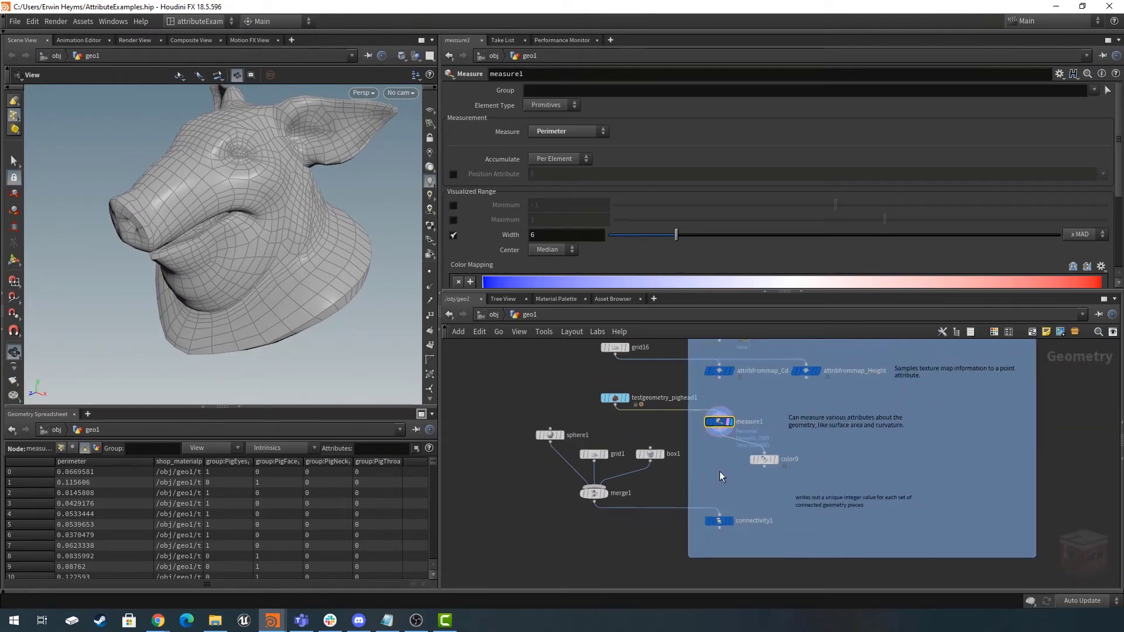
pyautogui.scroll(2, 720, 474)
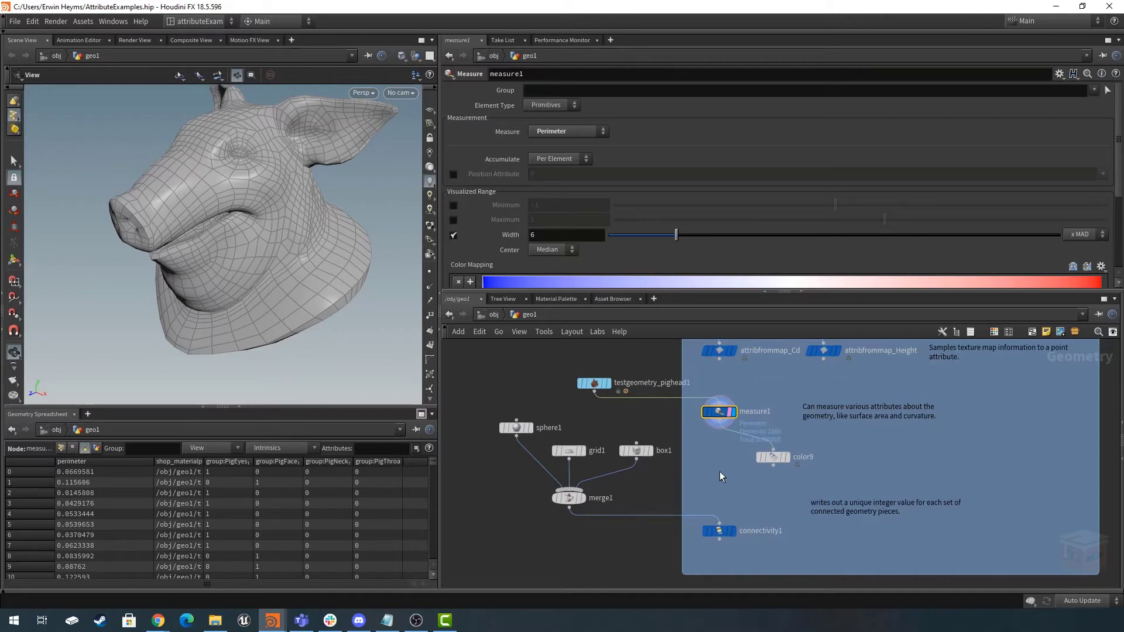
# Display connectivity1 in place of measure1 and frame the merged sphere, grid and box in the viewport.
pyautogui.moveTo(720, 476); pyautogui.dragTo(727, 467, button='middle')
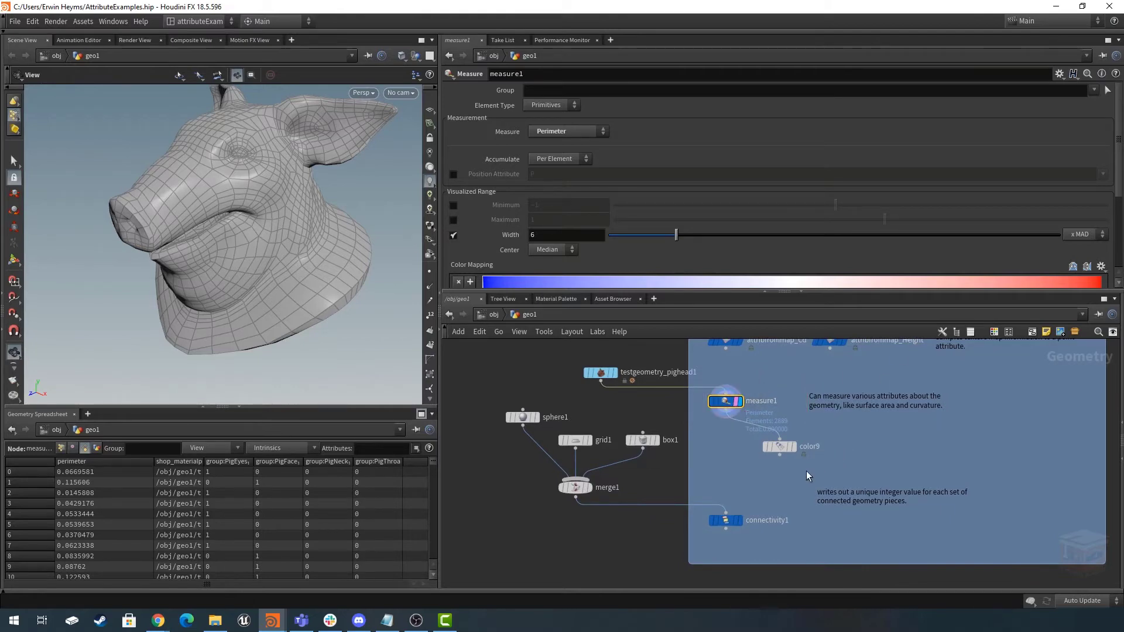
pyautogui.moveTo(755, 477)
pyautogui.mouseDown(button='middle')
pyautogui.moveTo(775, 466)
pyautogui.moveTo(763, 467)
pyautogui.mouseUp(button='middle')
pyautogui.click(752, 502)
pyautogui.click(738, 504)
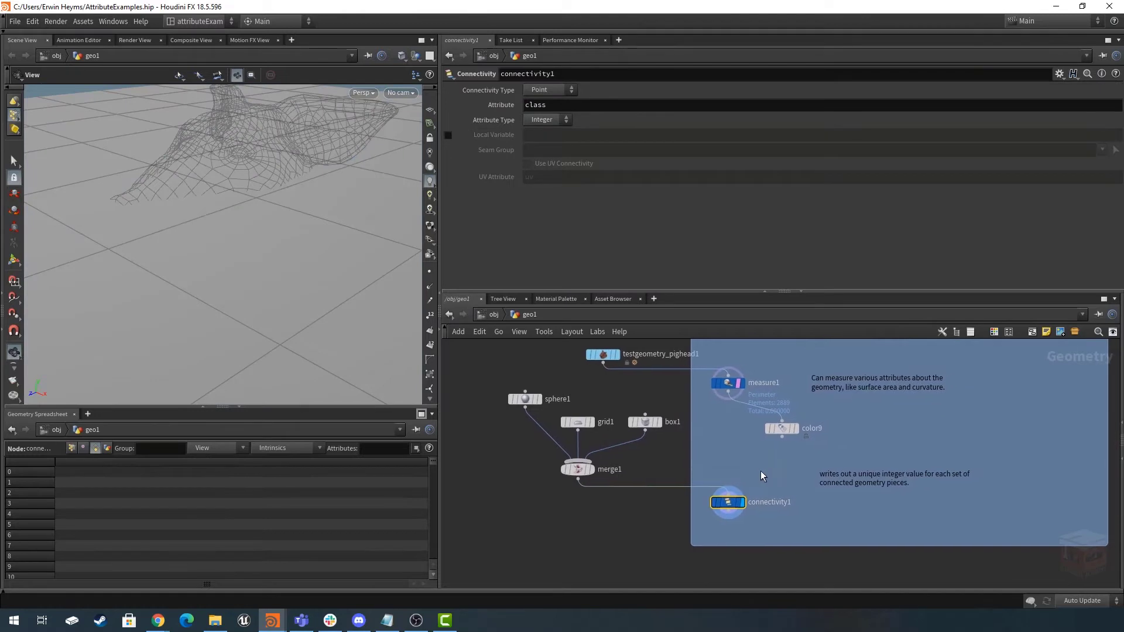
pyautogui.moveTo(386, 280); pyautogui.dragTo(152, 262, button='right')
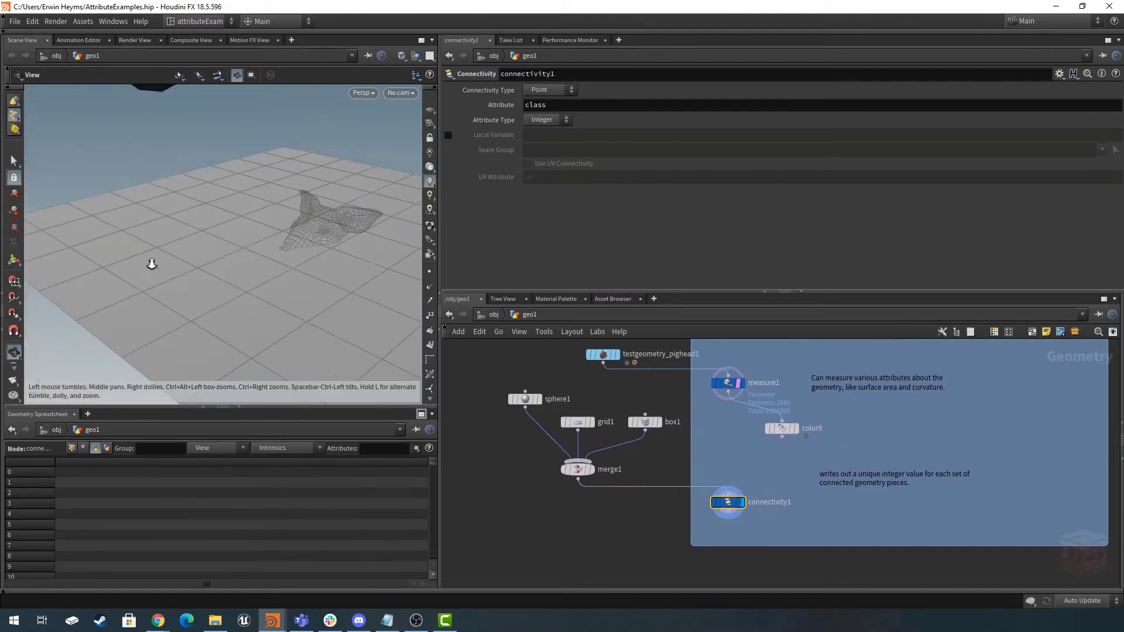
pyautogui.moveTo(309, 256); pyautogui.dragTo(70, 246, button='right')
pyautogui.moveTo(298, 231); pyautogui.dragTo(230, 256, button='middle')
pyautogui.moveTo(231, 255); pyautogui.dragTo(276, 266, button='right')
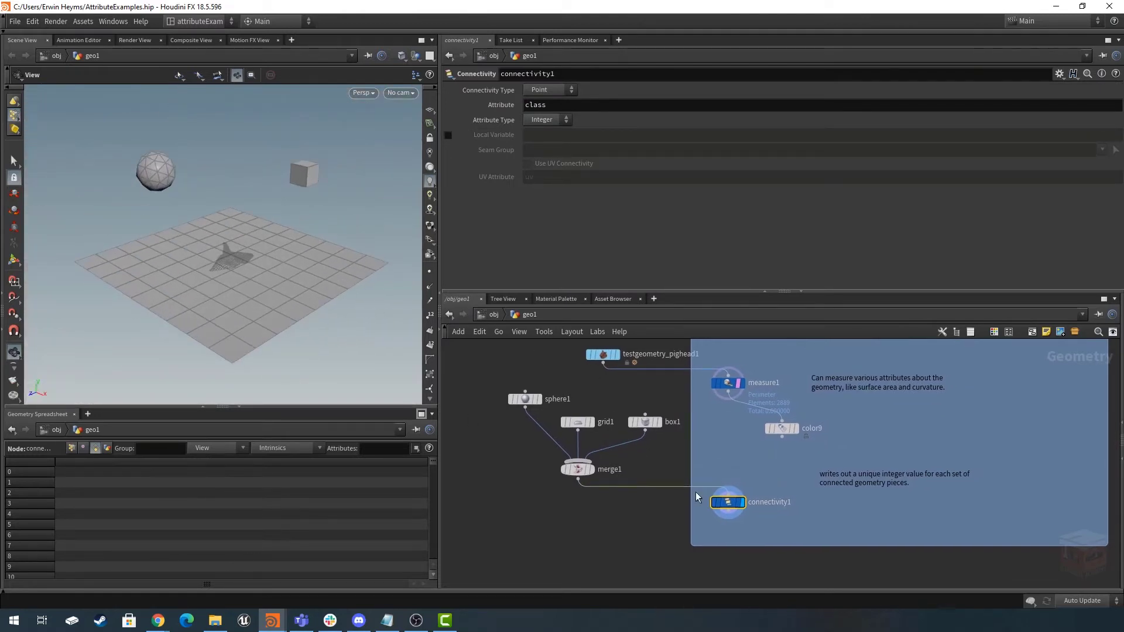
pyautogui.click(738, 502)
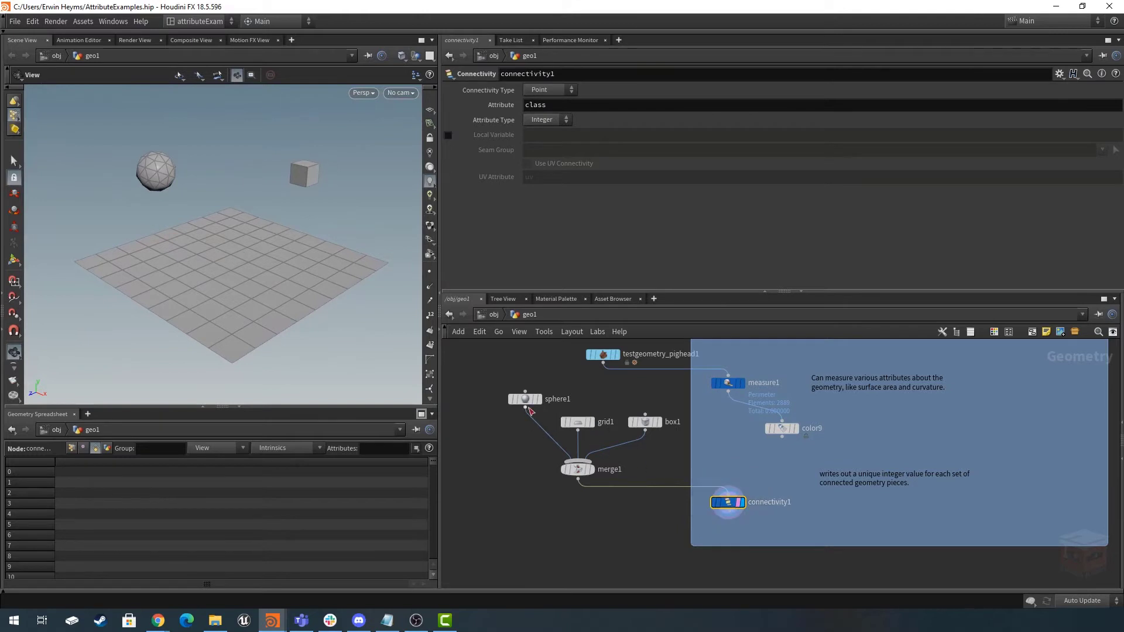
# Check merge1's inputs, reselect connectivity1 and turn on the class scene visualizer in the viewport display options.
pyautogui.click(572, 469)
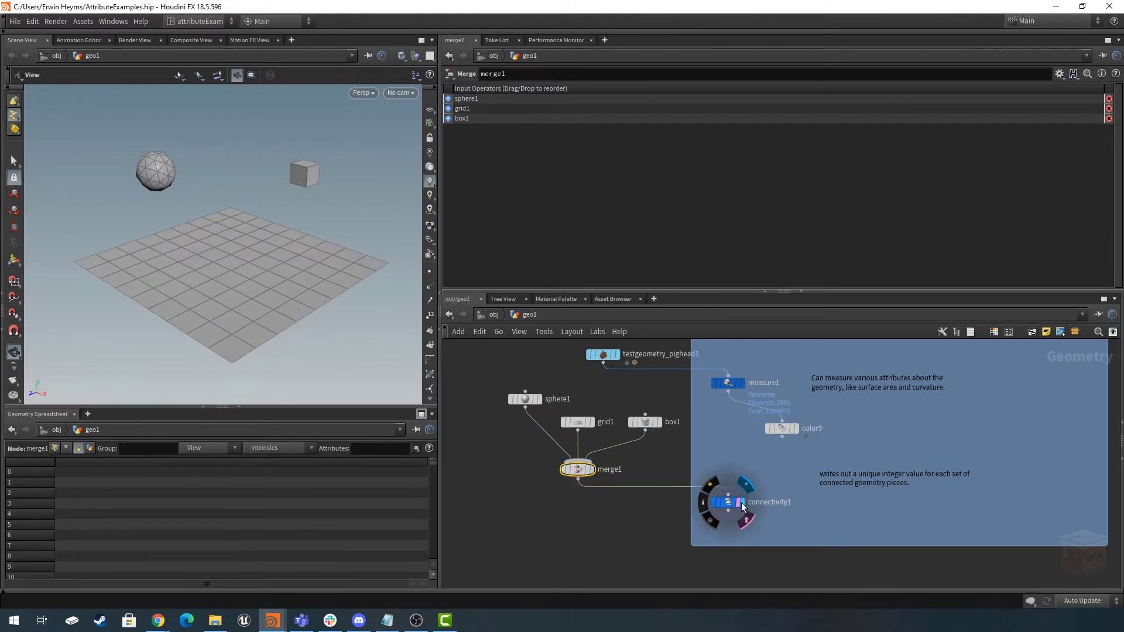
pyautogui.click(726, 502)
pyautogui.moveTo(344, 196); pyautogui.dragTo(338, 201, button='middle')
pyautogui.press('d')
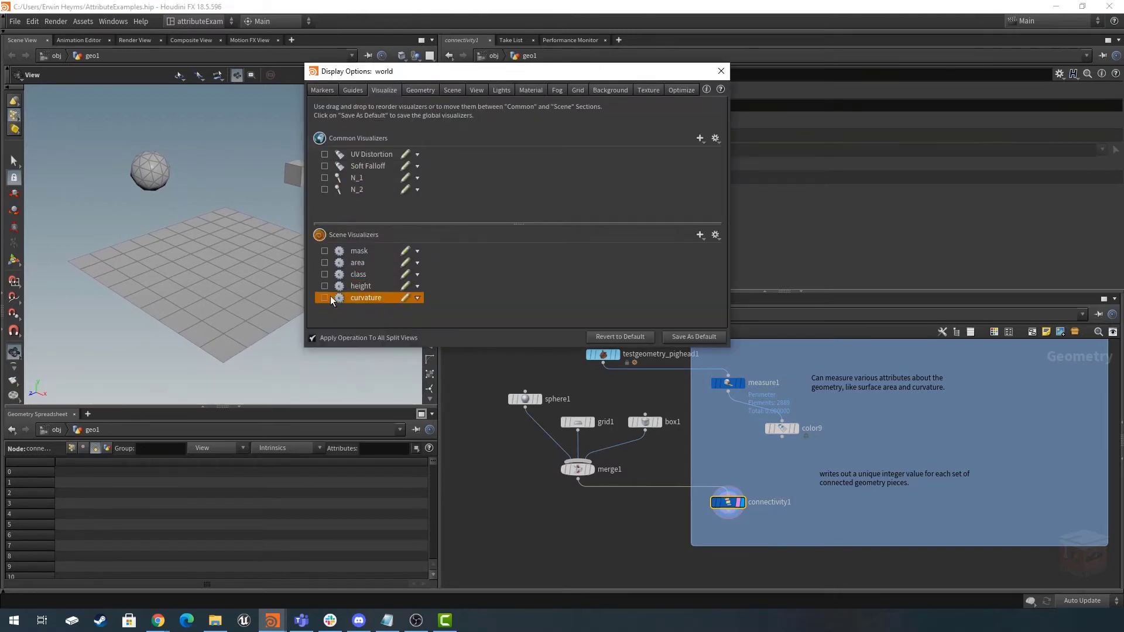
pyautogui.click(324, 274)
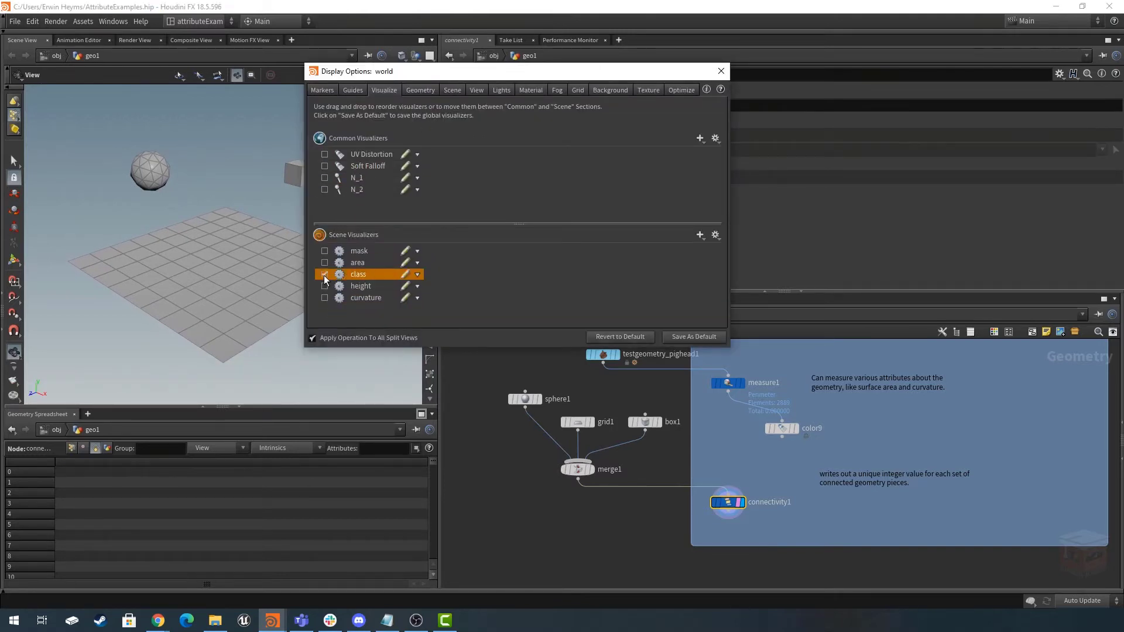
pyautogui.click(721, 71)
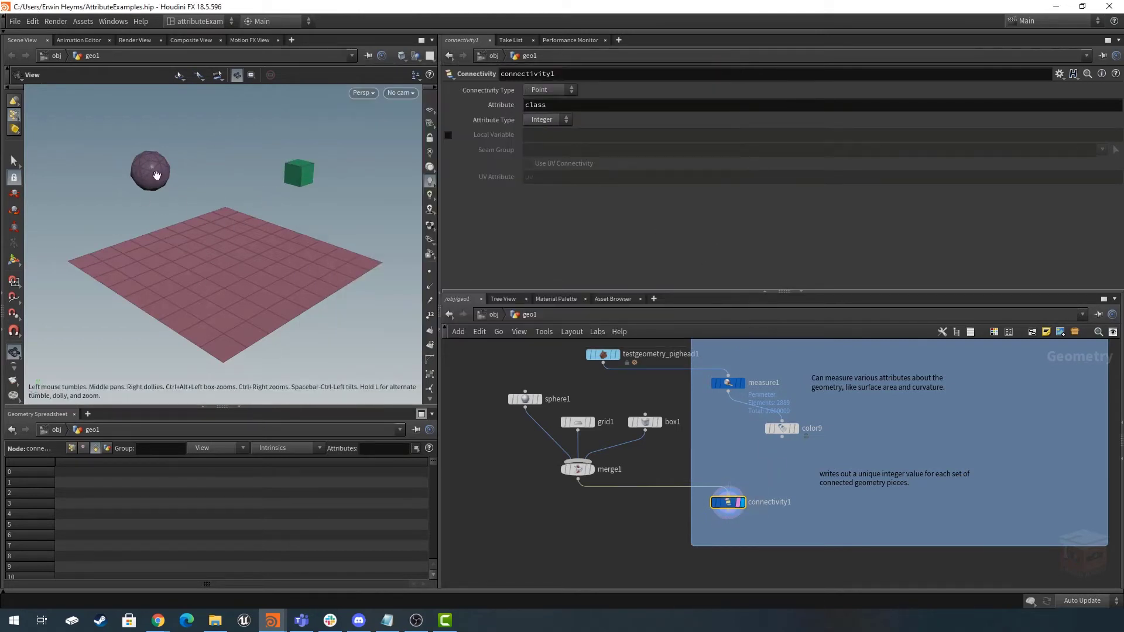
# Turn the class scene visualizer off again in the viewport display options.
pyautogui.moveTo(348, 191); pyautogui.dragTo(341, 192, button='middle')
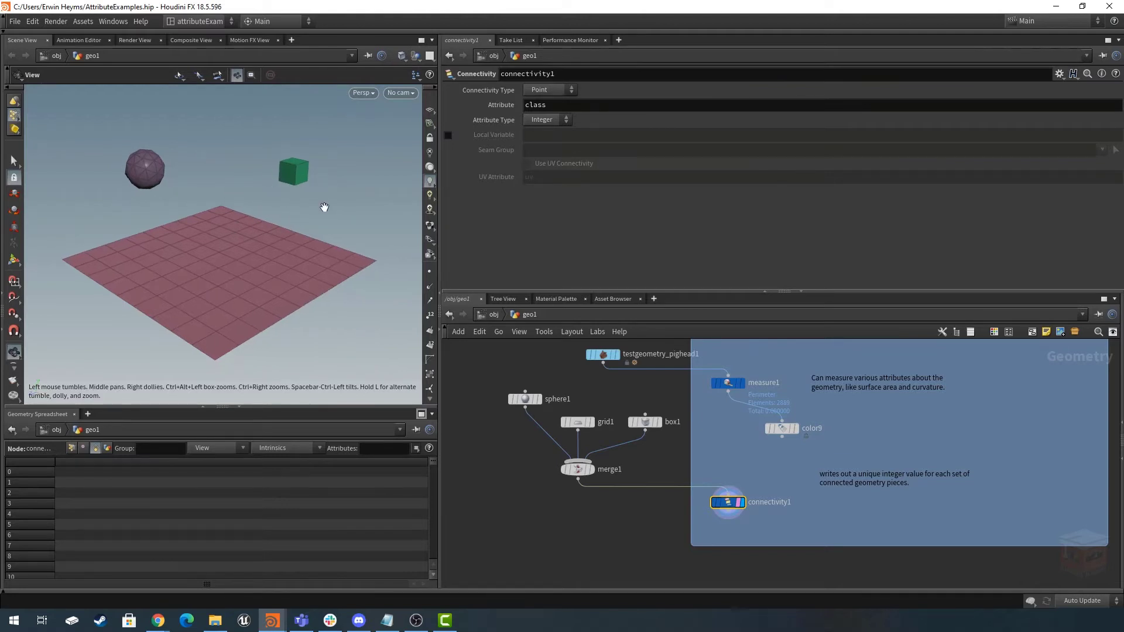
pyautogui.press('d')
pyautogui.click(325, 274)
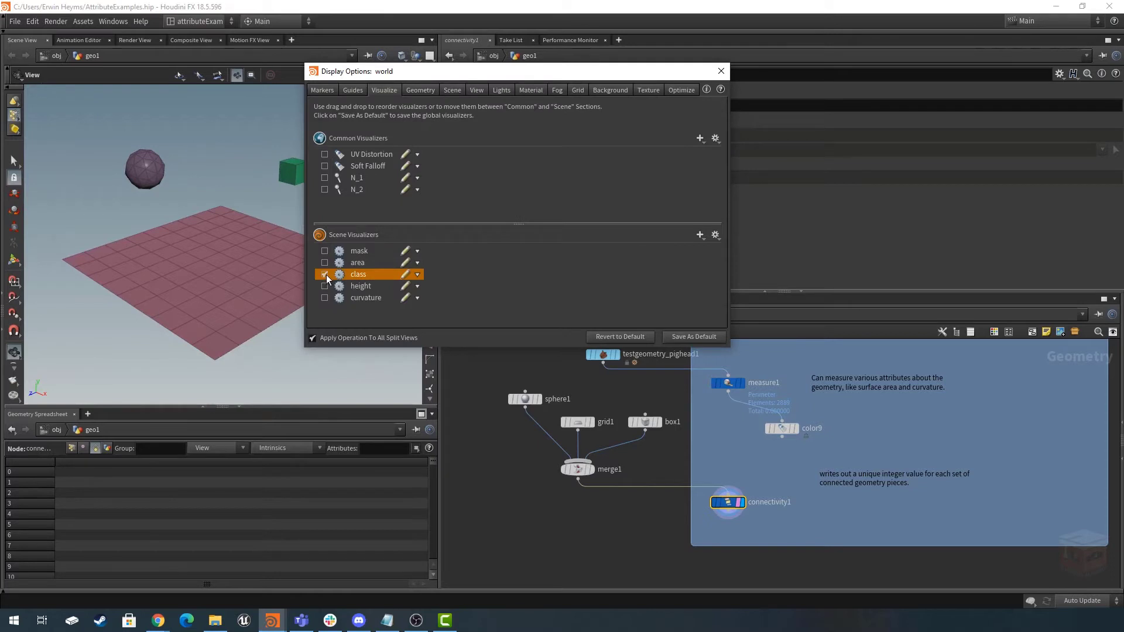
pyautogui.click(325, 274)
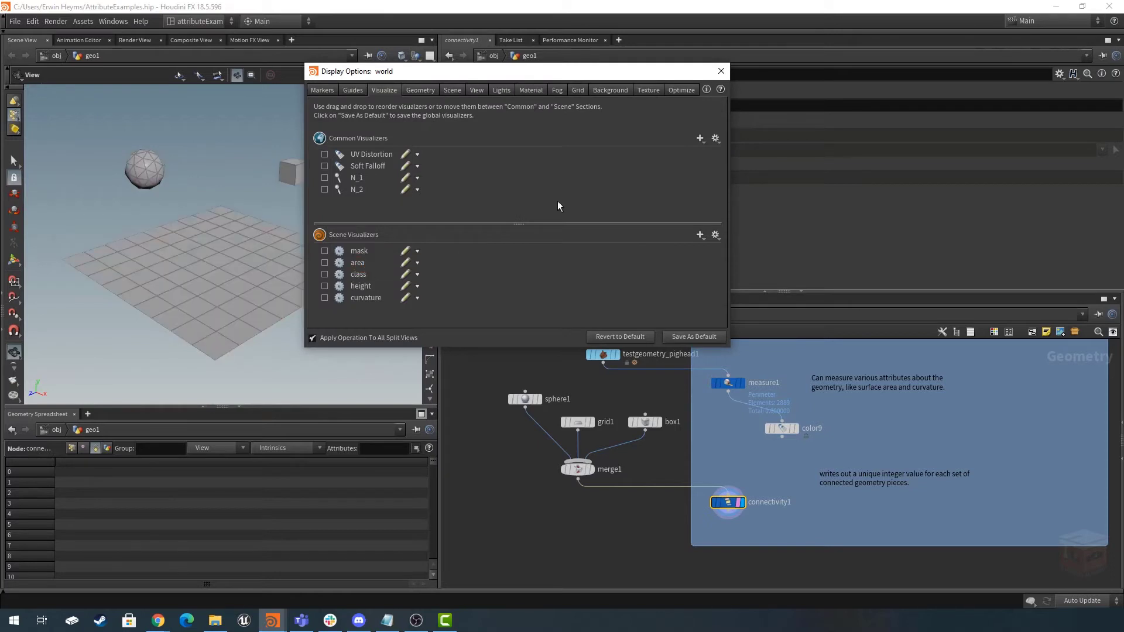
pyautogui.click(720, 71)
# Go to the nodes that manipulate attributes, then display and select attribnoise3 below grid17.
pyautogui.scroll(-5, 781, 482)
pyautogui.moveTo(828, 518); pyautogui.dragTo(779, 341, button='middle')
pyautogui.scroll(3, 779, 377)
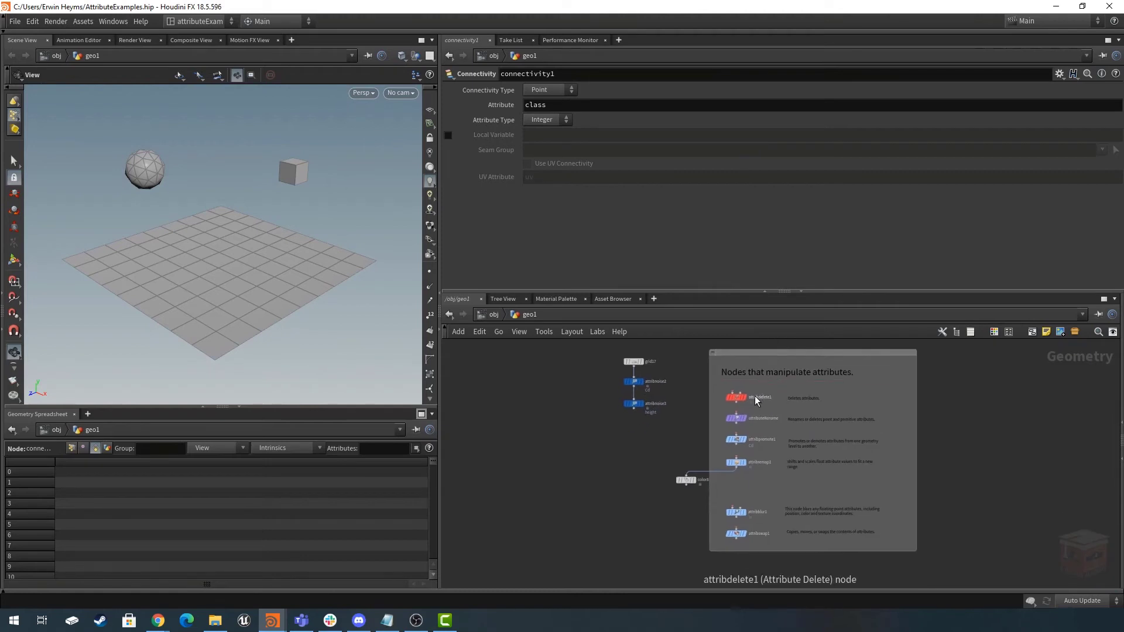
pyautogui.scroll(1, 761, 394)
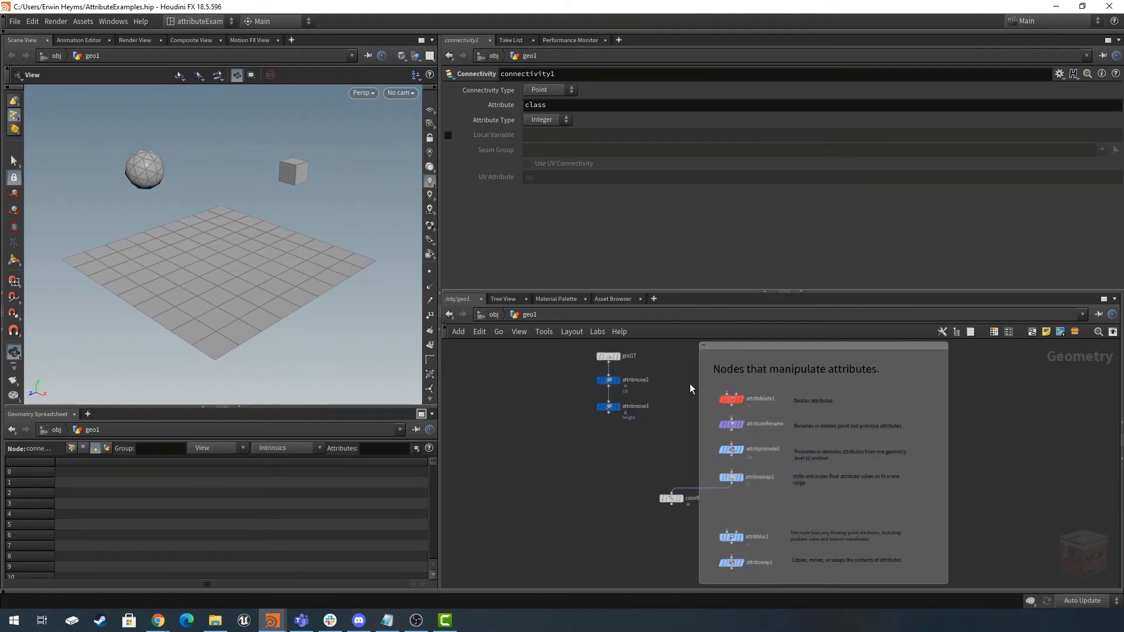
pyautogui.scroll(3, 669, 386)
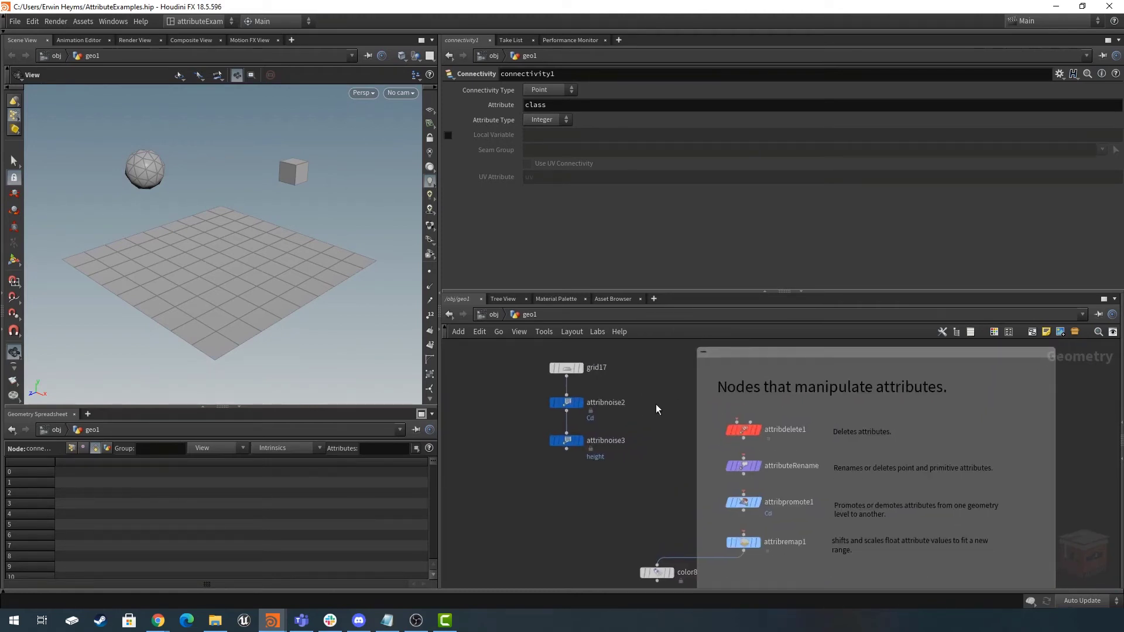
pyautogui.moveTo(657, 388); pyautogui.dragTo(649, 394, button='middle')
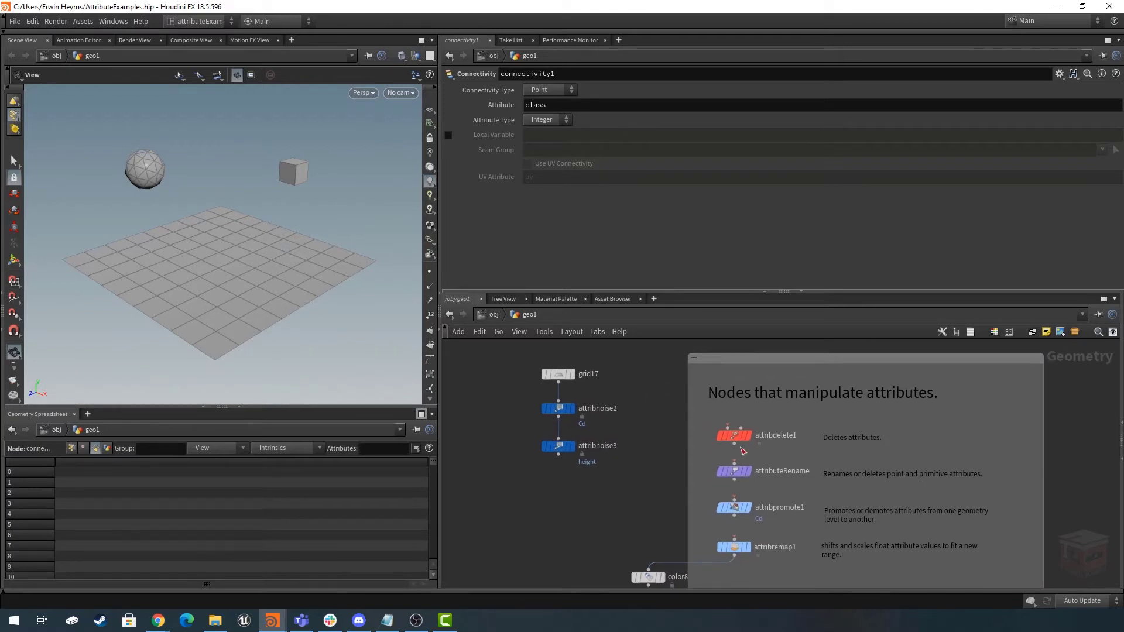
pyautogui.click(574, 447)
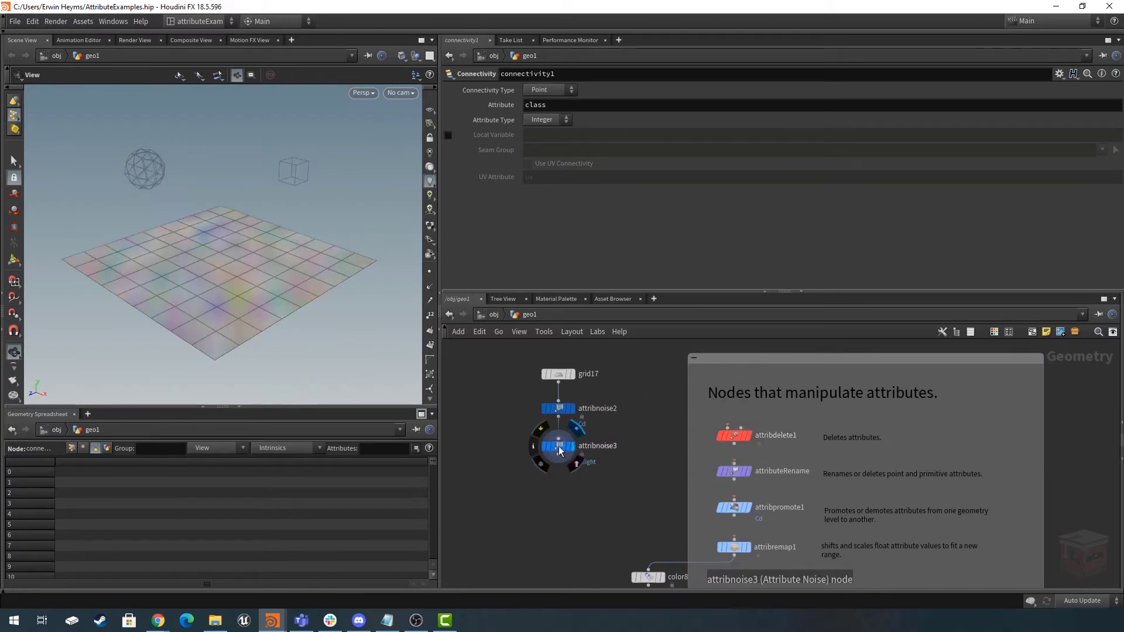
pyautogui.click(560, 448)
pyautogui.moveTo(243, 253); pyautogui.dragTo(258, 258)
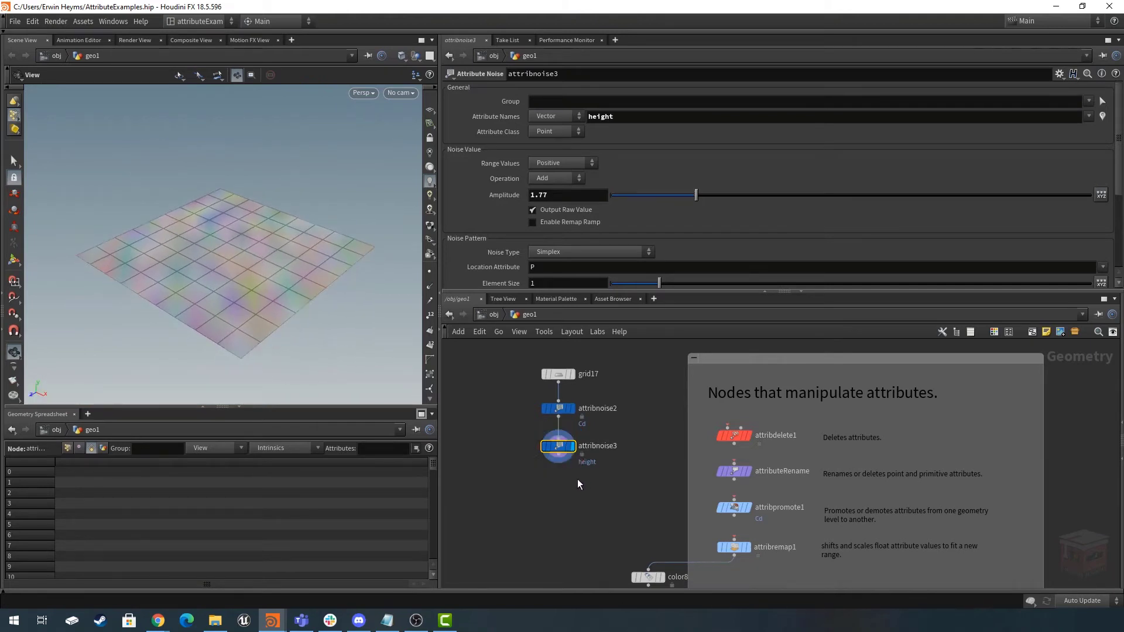
# Connect attribnoise3 to attribdelete1's first input, display attribdelete1 and show its point attributes in the geometry spreadsheet.
pyautogui.moveTo(581, 479); pyautogui.dragTo(576, 484, button='middle')
pyautogui.click(558, 457)
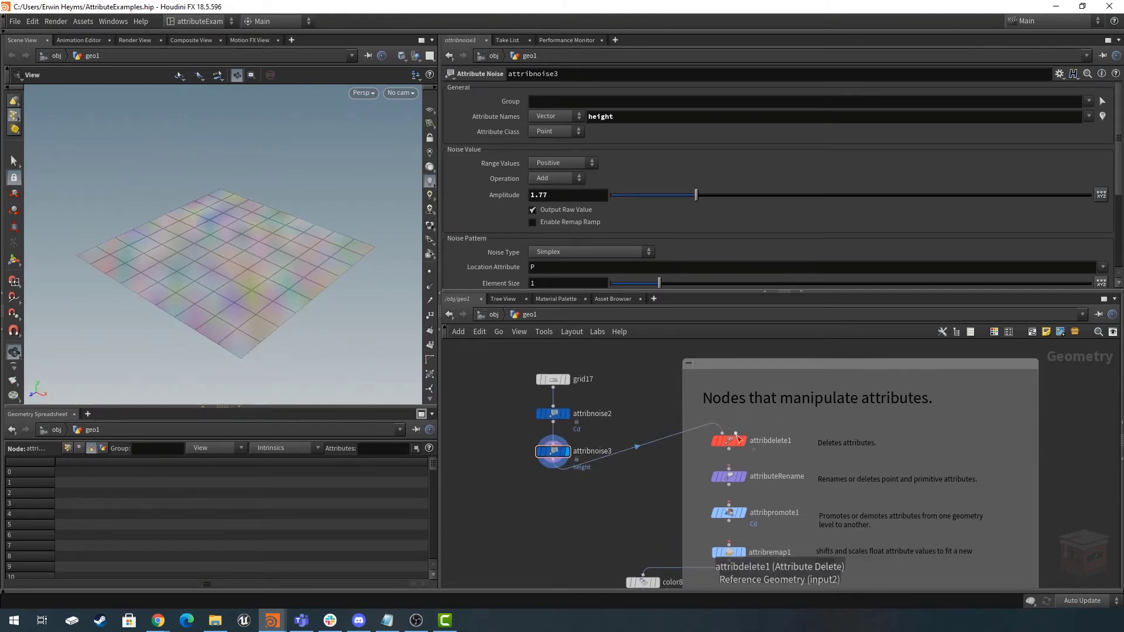
pyautogui.click(728, 433)
pyautogui.click(728, 440)
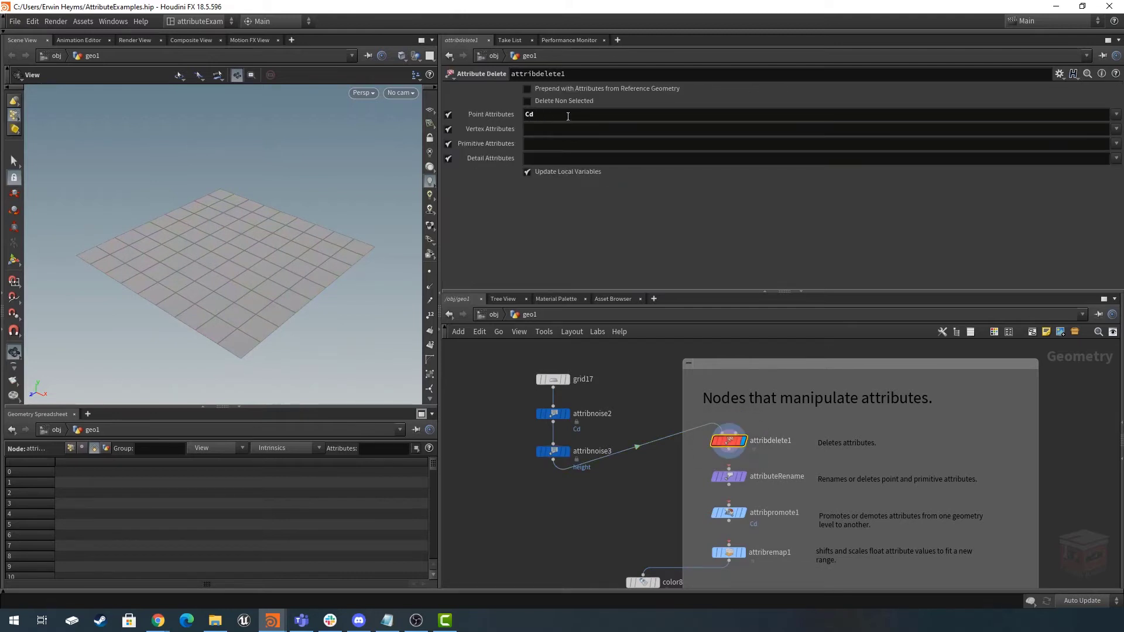
pyautogui.click(72, 450)
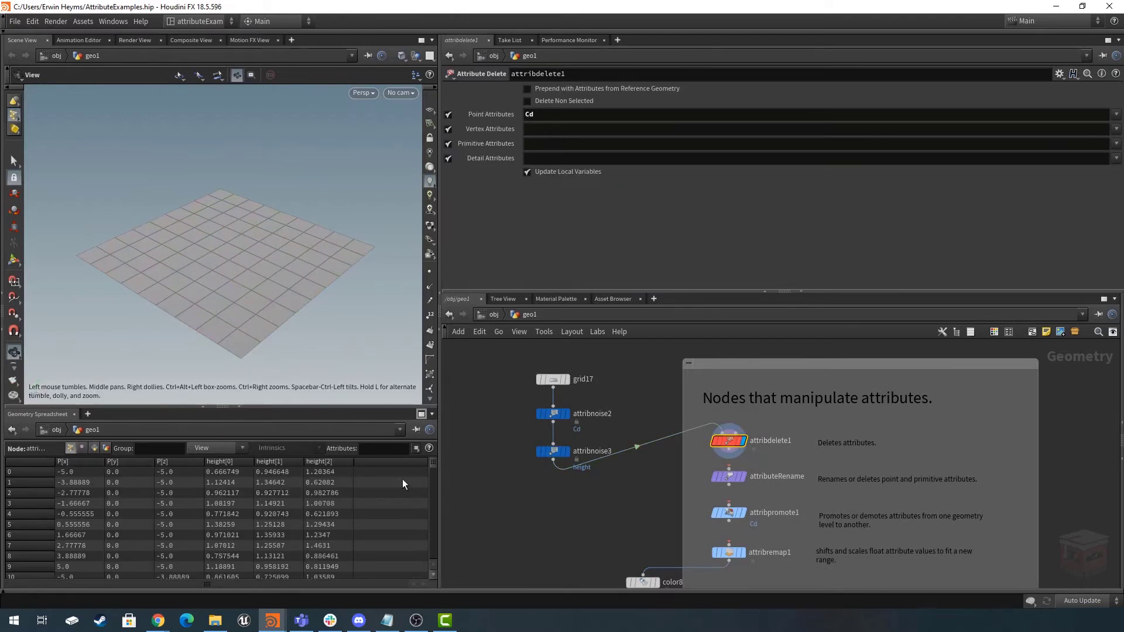
# Display attribnoise3 with a wider geometry spreadsheet and set its height attribute's type to Float.
pyautogui.click(566, 451)
pyautogui.click(552, 452)
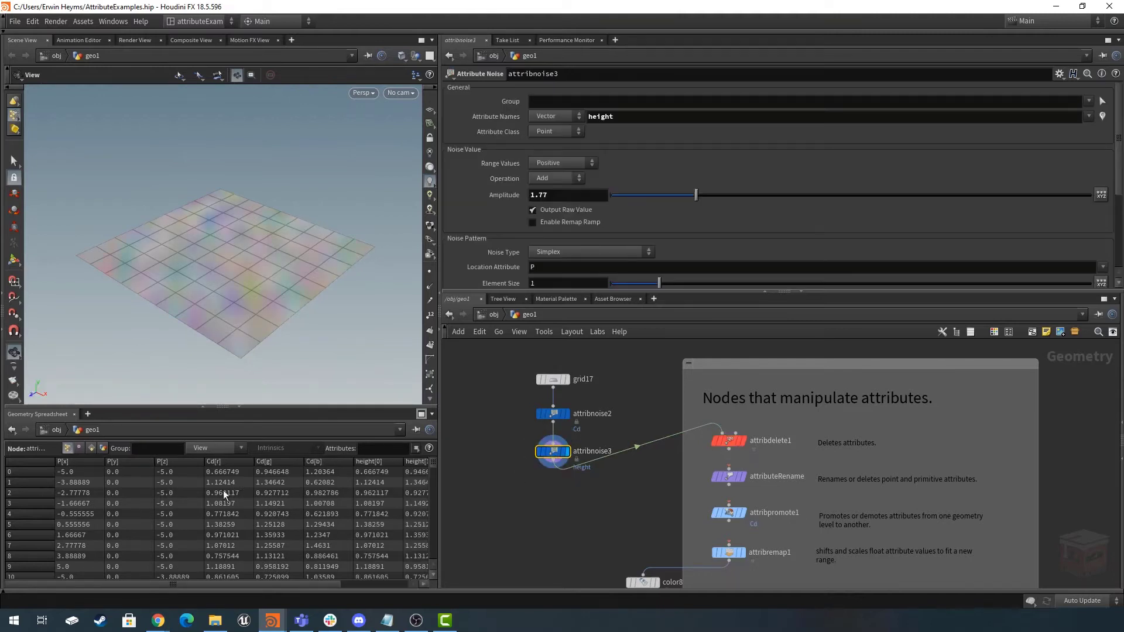
pyautogui.moveTo(442, 515); pyautogui.dragTo(532, 515)
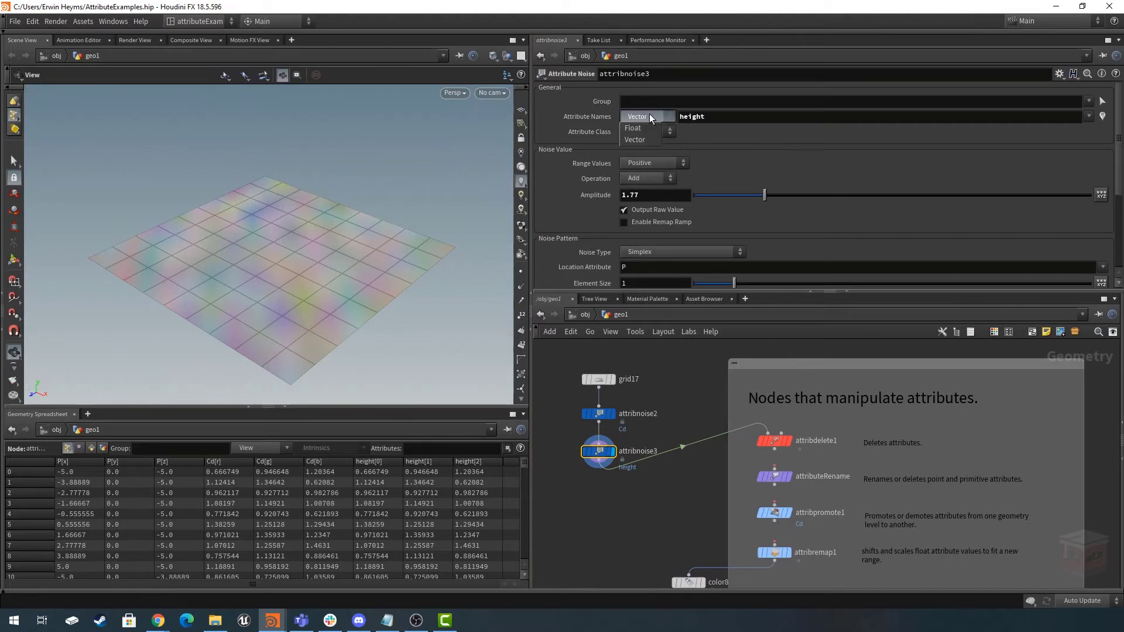
pyautogui.click(641, 127)
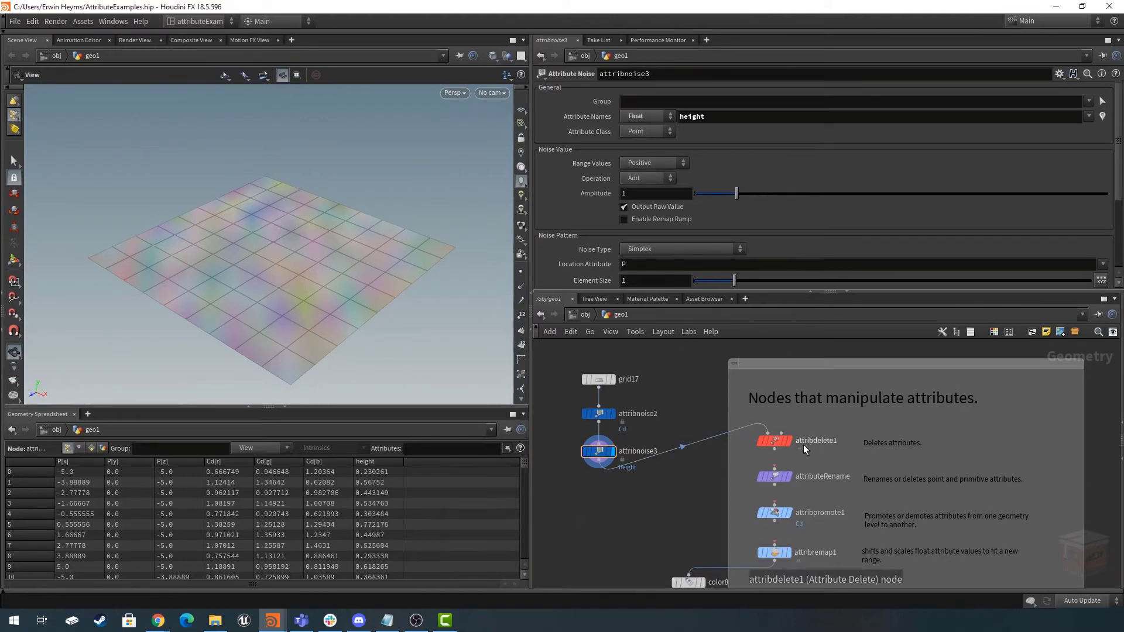
# Display attribdelete1 and add height to the Cd entry in its list of point attributes to delete.
pyautogui.moveTo(792, 437)
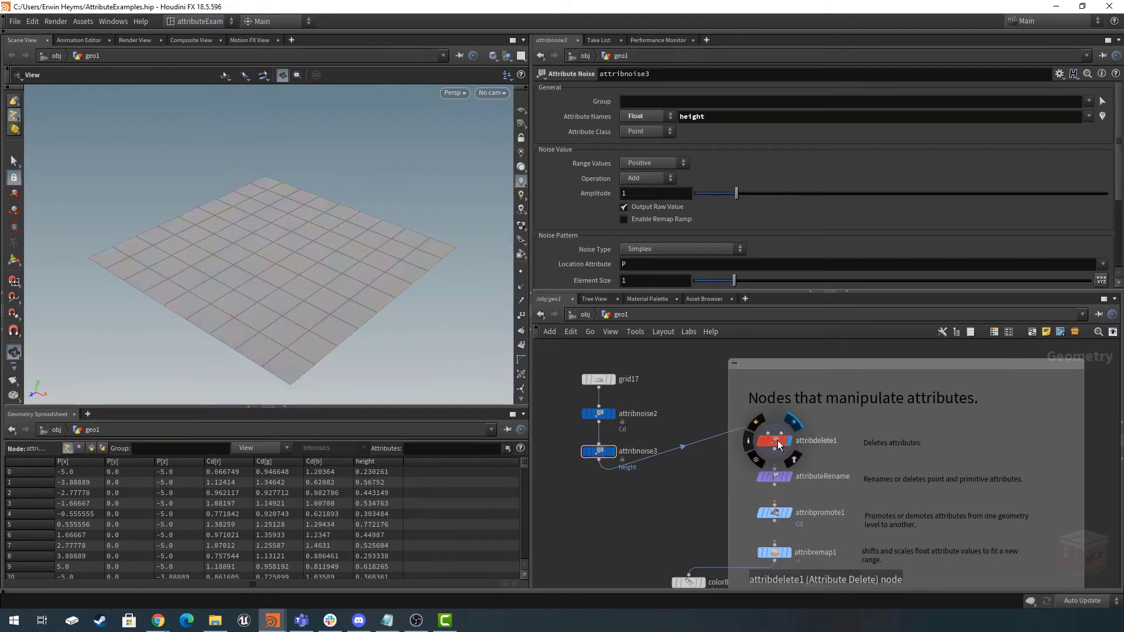
pyautogui.click(792, 438)
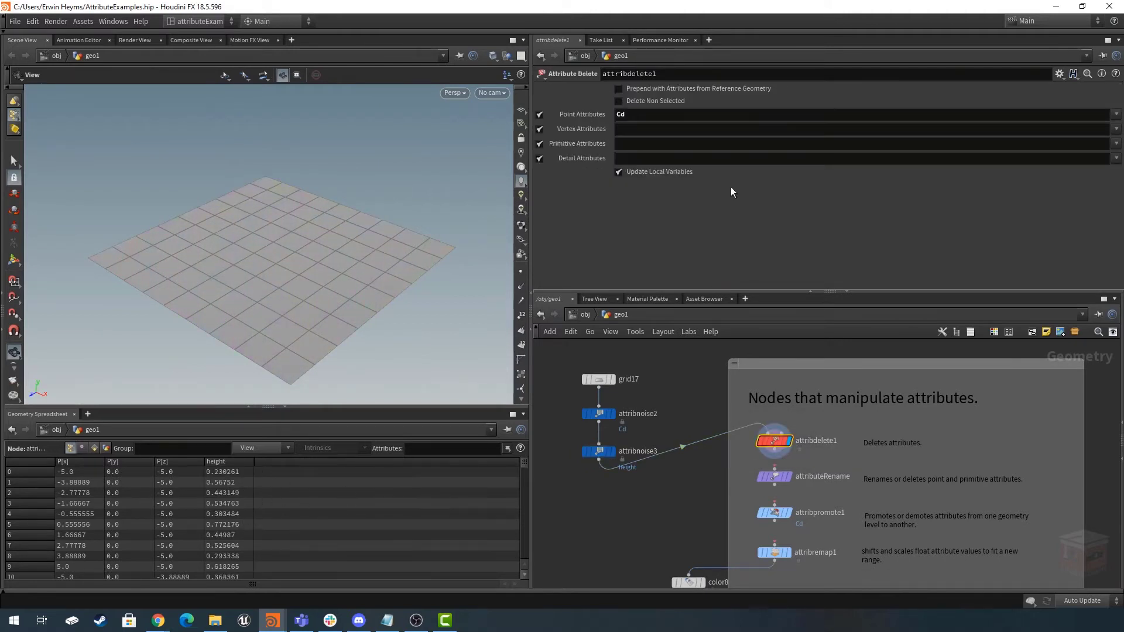
pyautogui.click(995, 120)
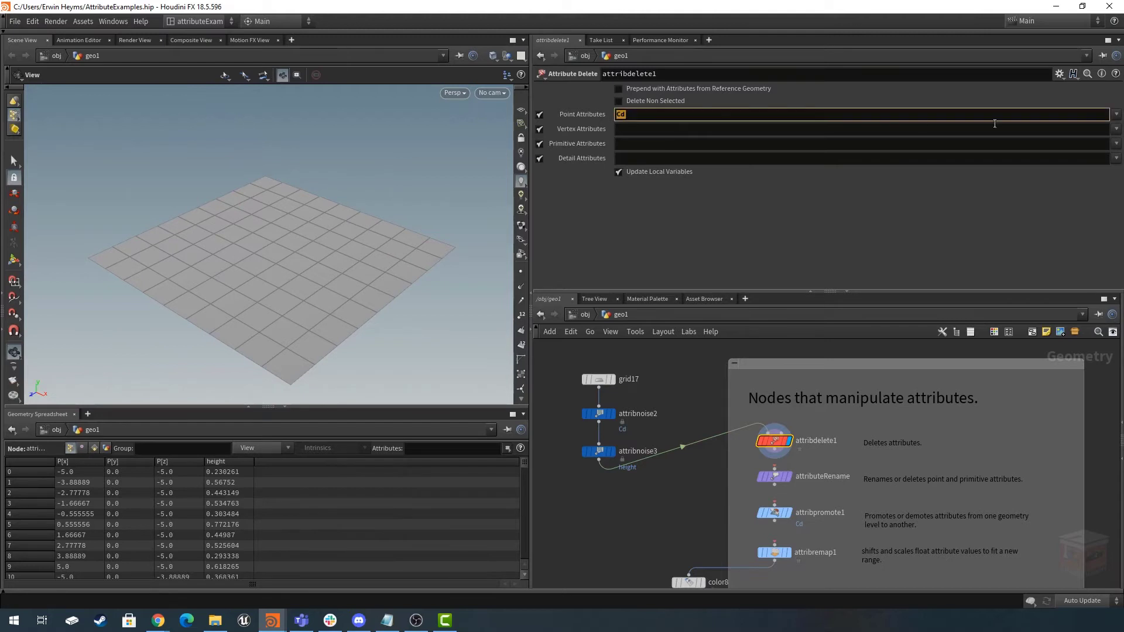
pyautogui.click(1116, 115)
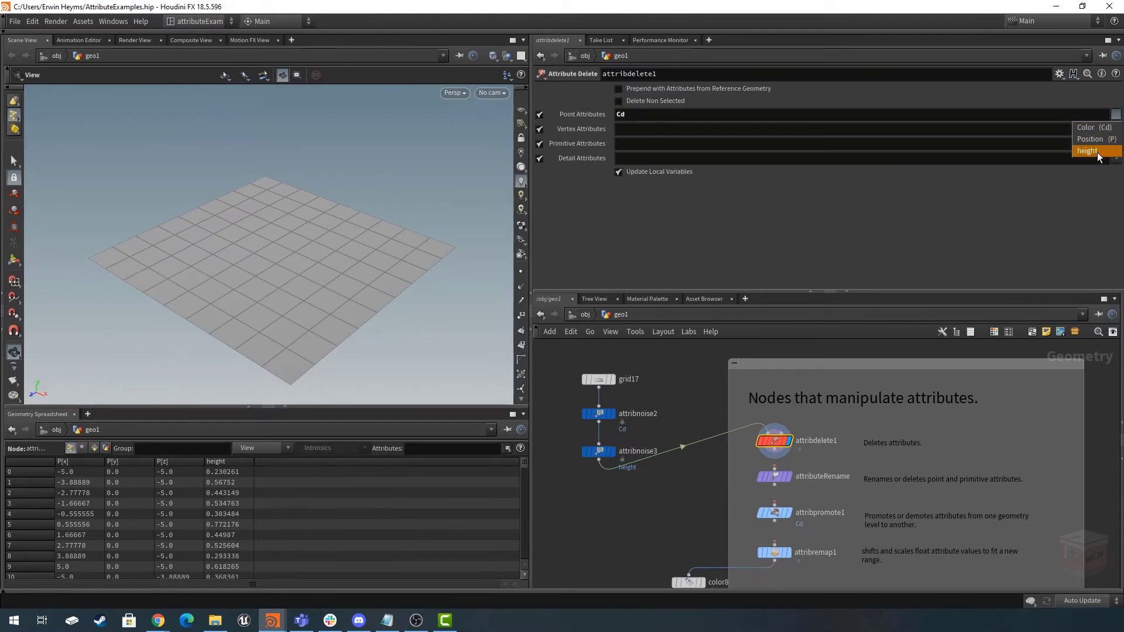
pyautogui.click(1089, 153)
# Set attribdelete1's Point Attributes to * for all attributes, then extend the pattern to * ^height to exclude height.
pyautogui.moveTo(668, 118); pyautogui.dragTo(555, 115)
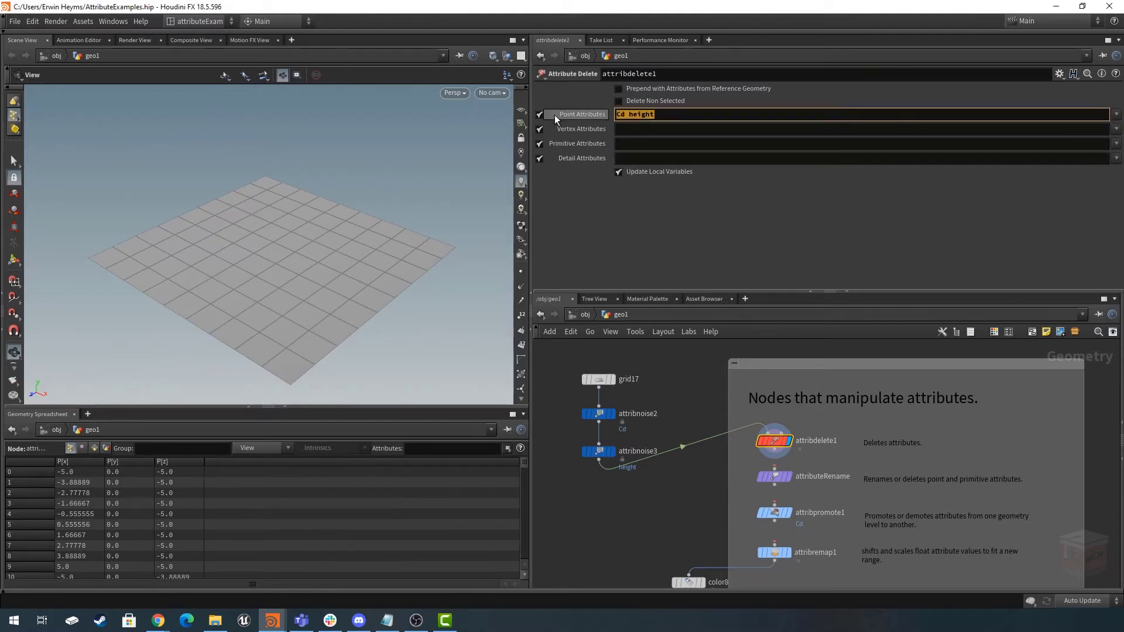
pyautogui.write('*')
pyautogui.press('Return')
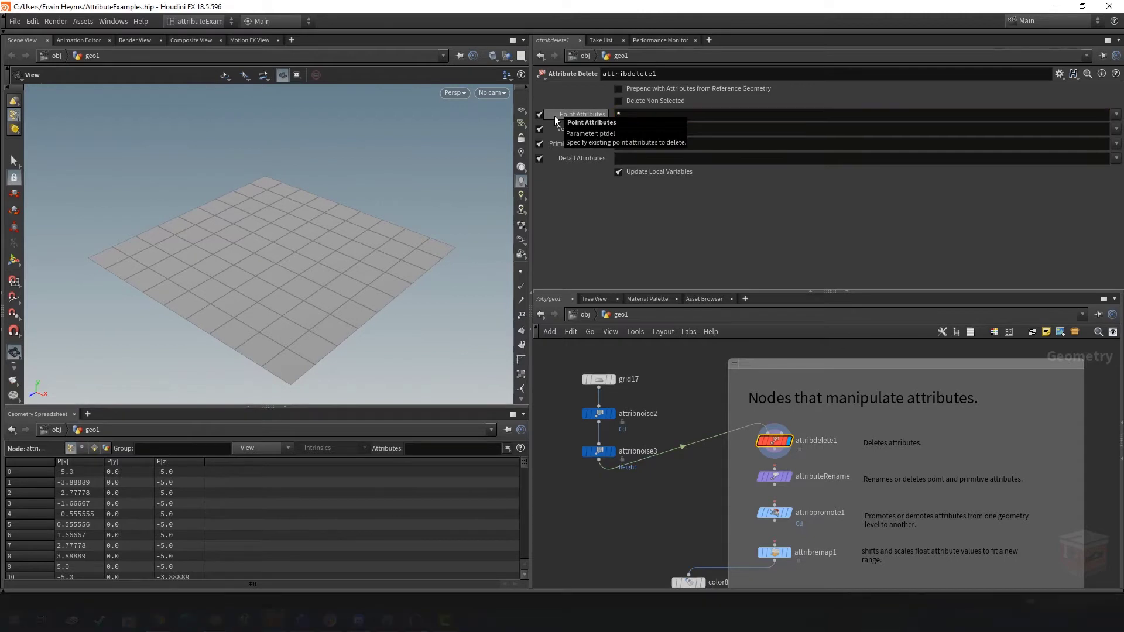
pyautogui.click(648, 115)
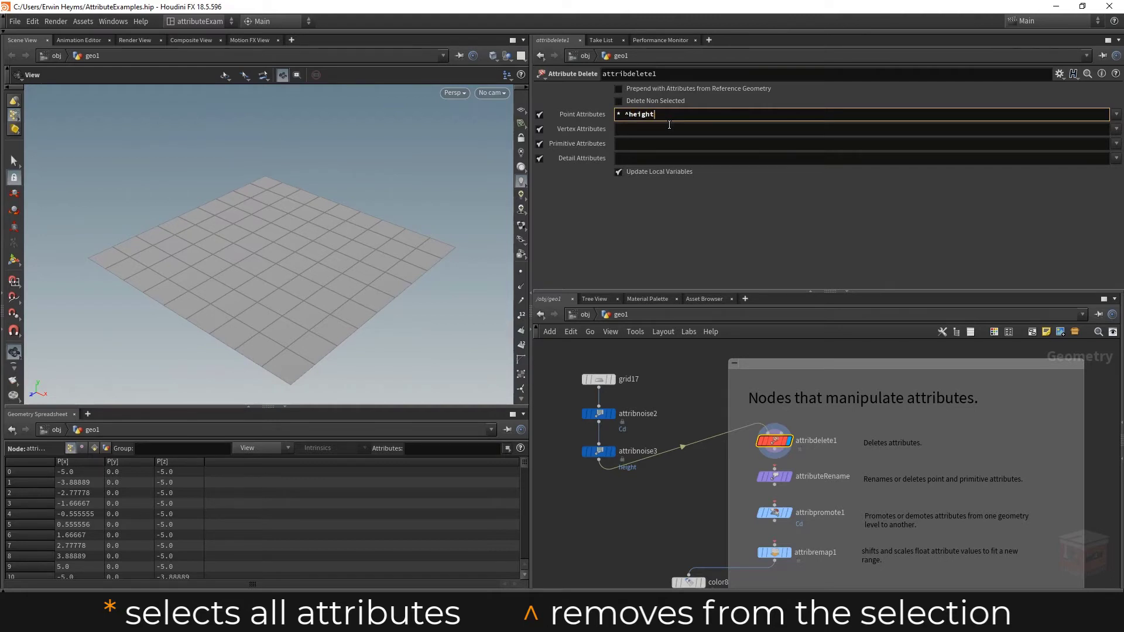
pyautogui.press('Return')
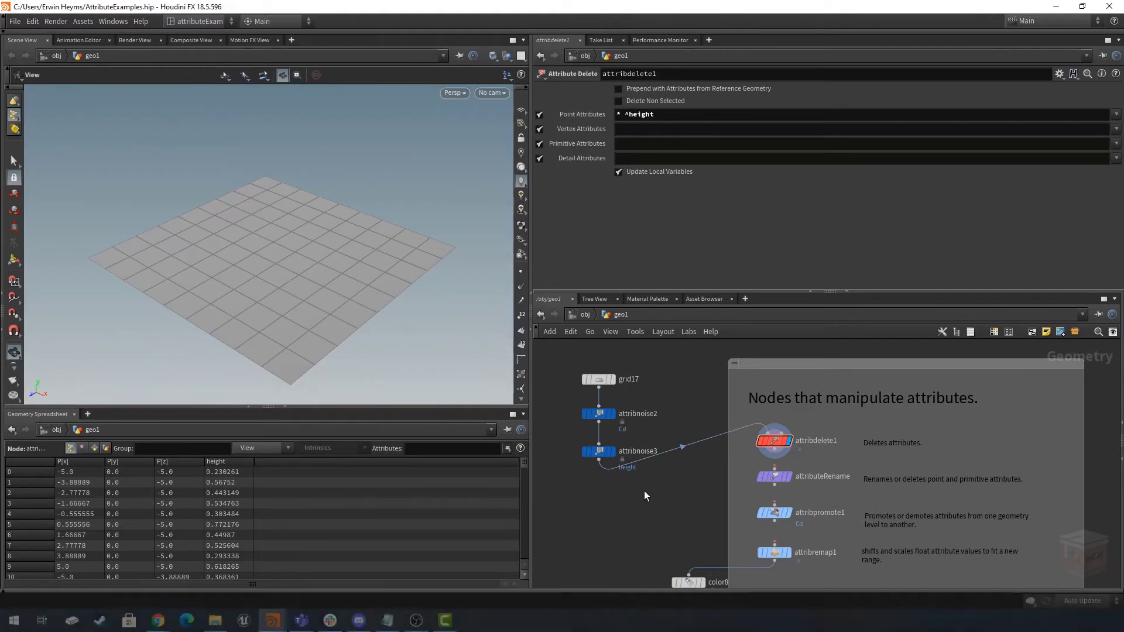
# Connect attribnoise3 to attributeRename, display and select it, and cut the wire leading into attribdelete1.
pyautogui.moveTo(648, 502); pyautogui.dragTo(650, 475, button='middle')
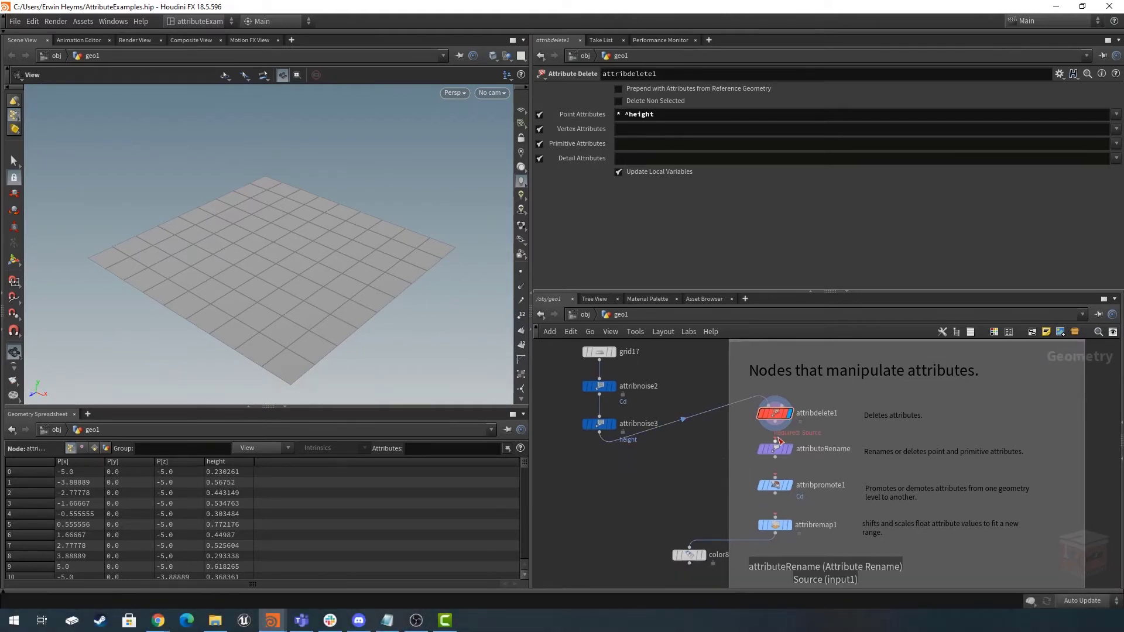
pyautogui.click(793, 455)
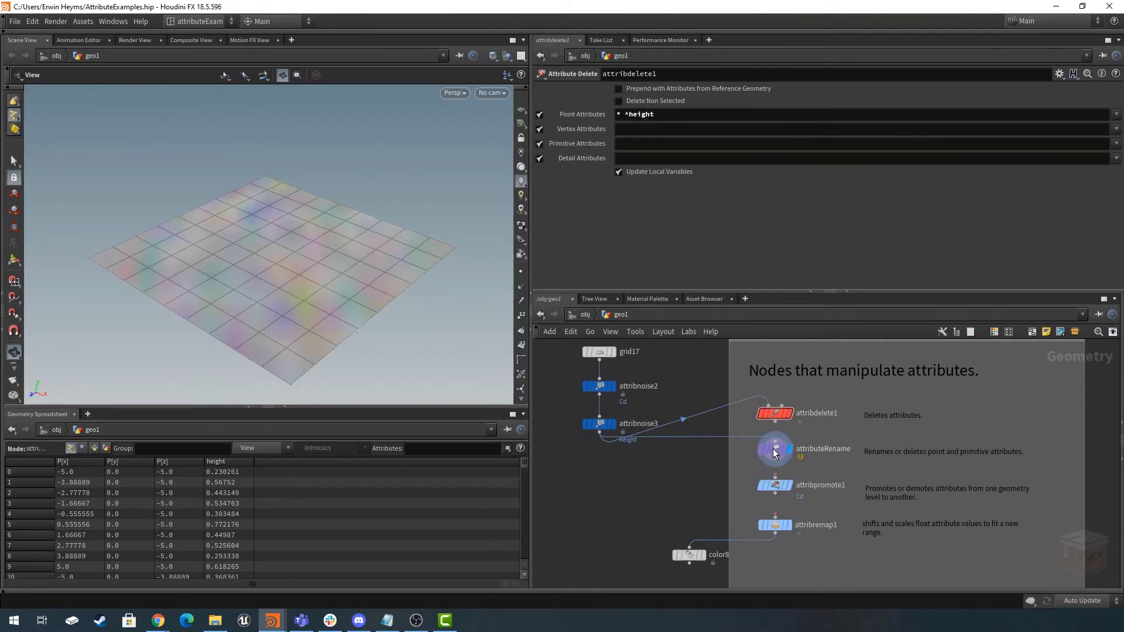
pyautogui.press('y')
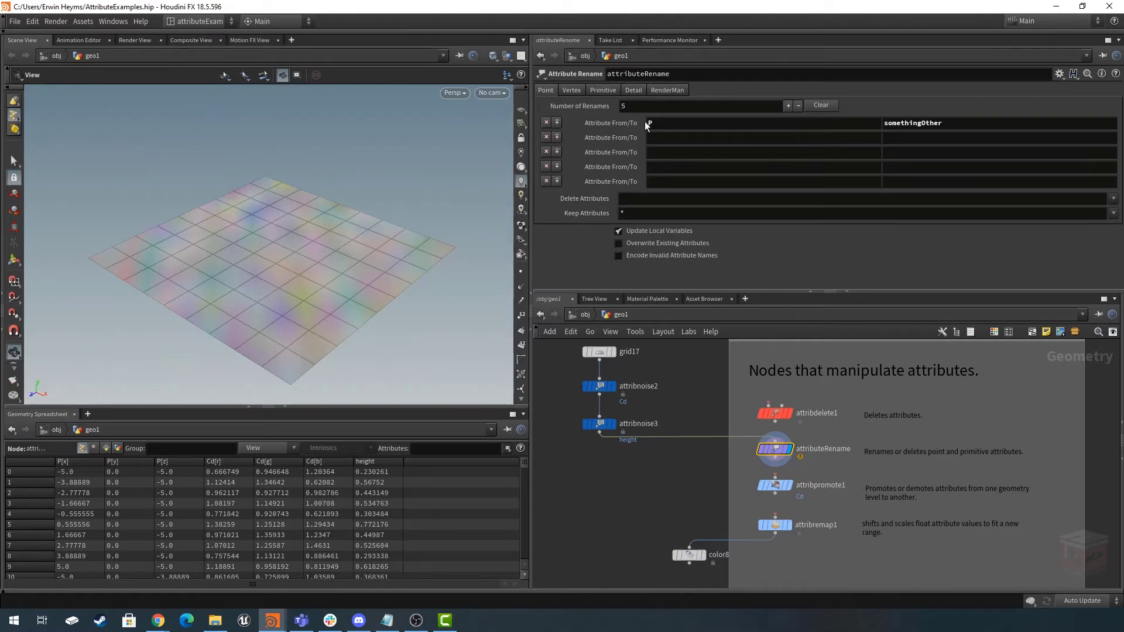
# Set attributeRename's first source attribute to Cd and widen the first somethingOther column in the geometry spreadsheet.
pyautogui.doubleClick(666, 124)
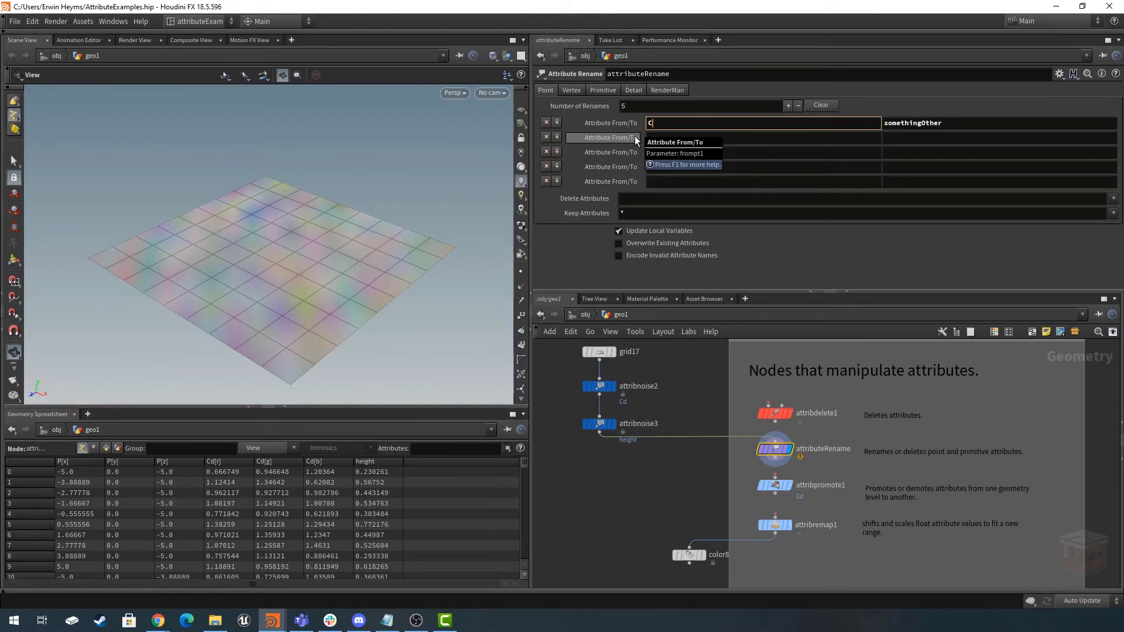
pyautogui.press('Return')
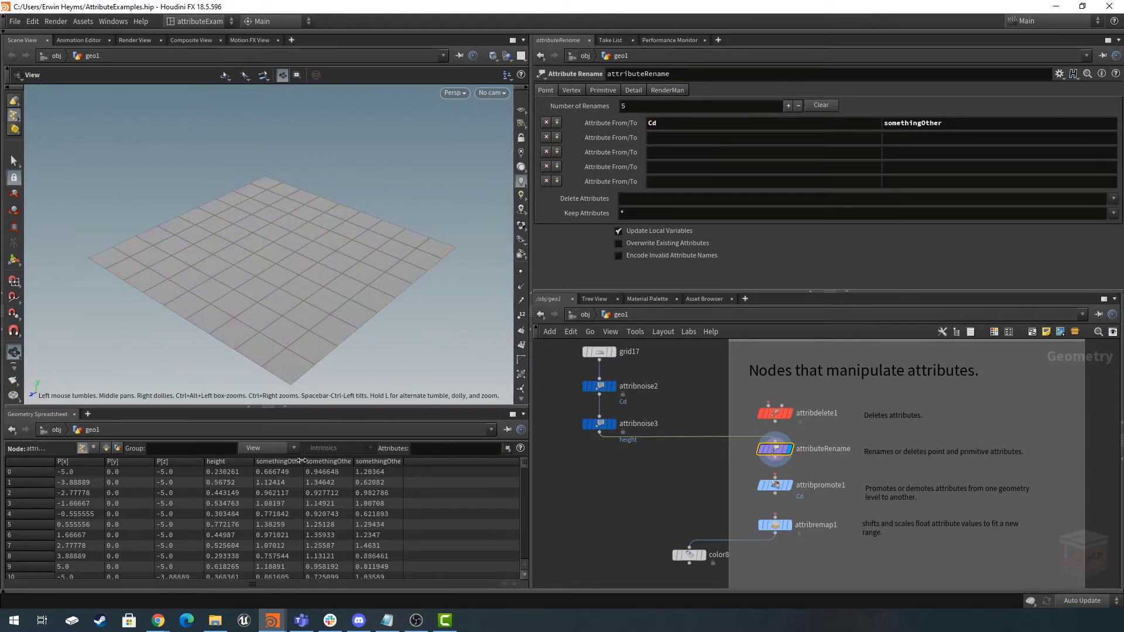
pyautogui.doubleClick(301, 461)
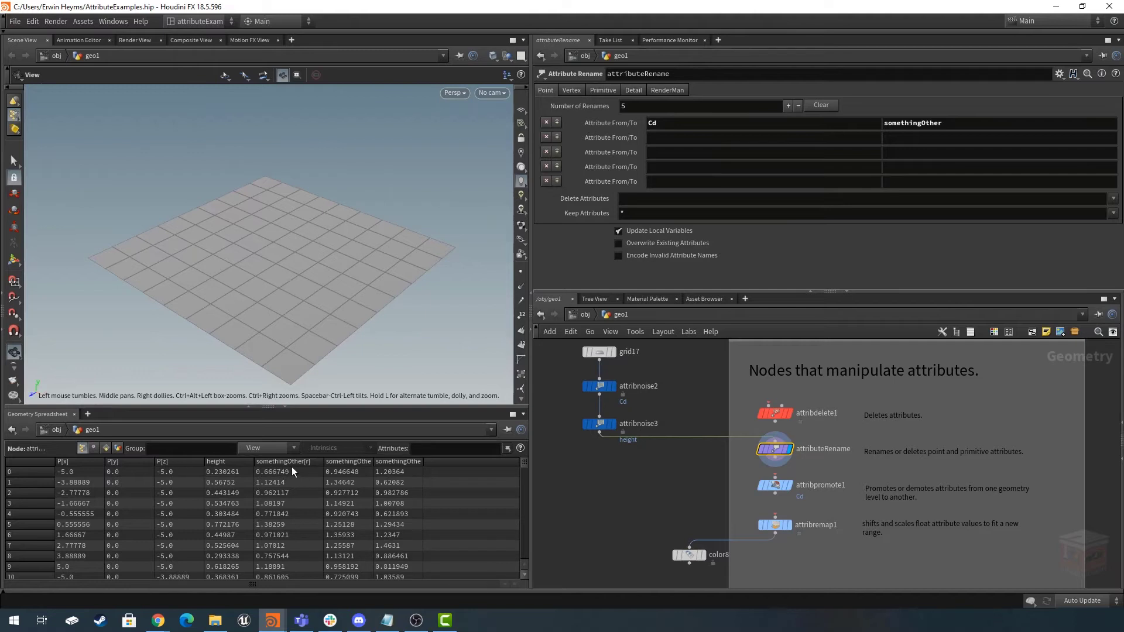
pyautogui.click(970, 124)
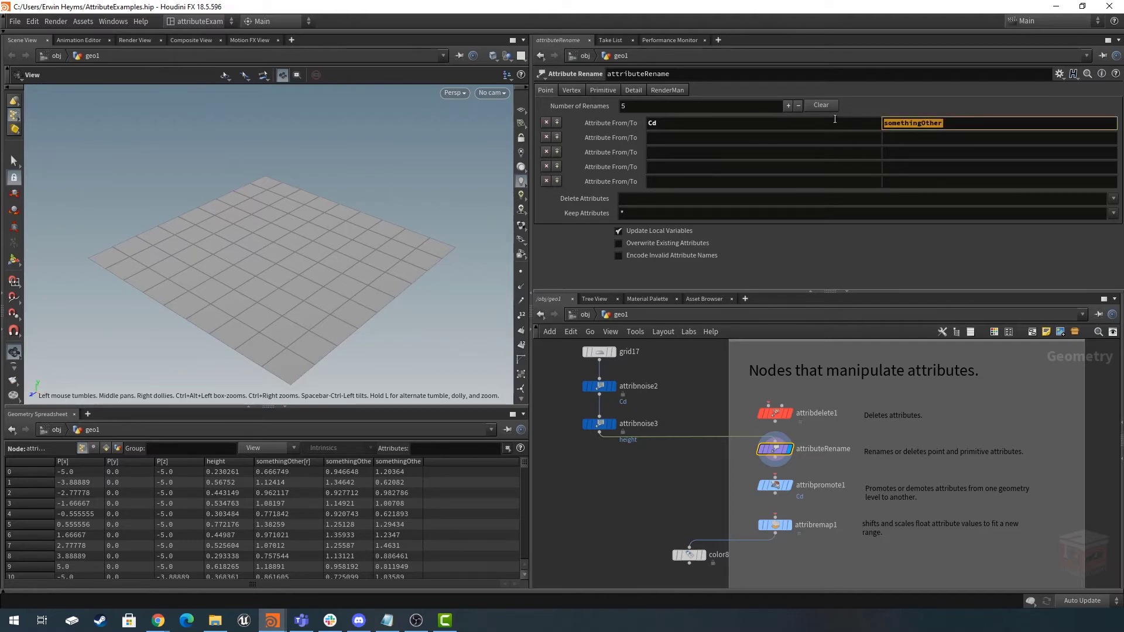
pyautogui.click(843, 437)
# Connect attribnoise3 to attribpromote1, display and select attribpromote1, and cut the wire leading into attributeRename.
pyautogui.moveTo(843, 437); pyautogui.dragTo(867, 414, button='middle')
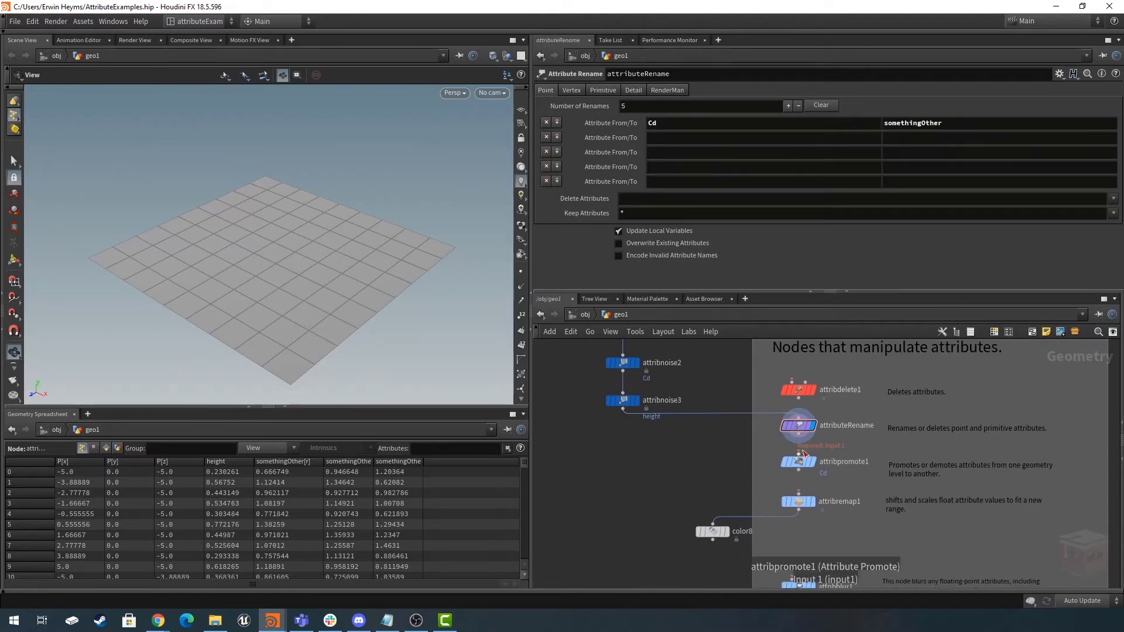
pyautogui.click(800, 454)
pyautogui.click(622, 409)
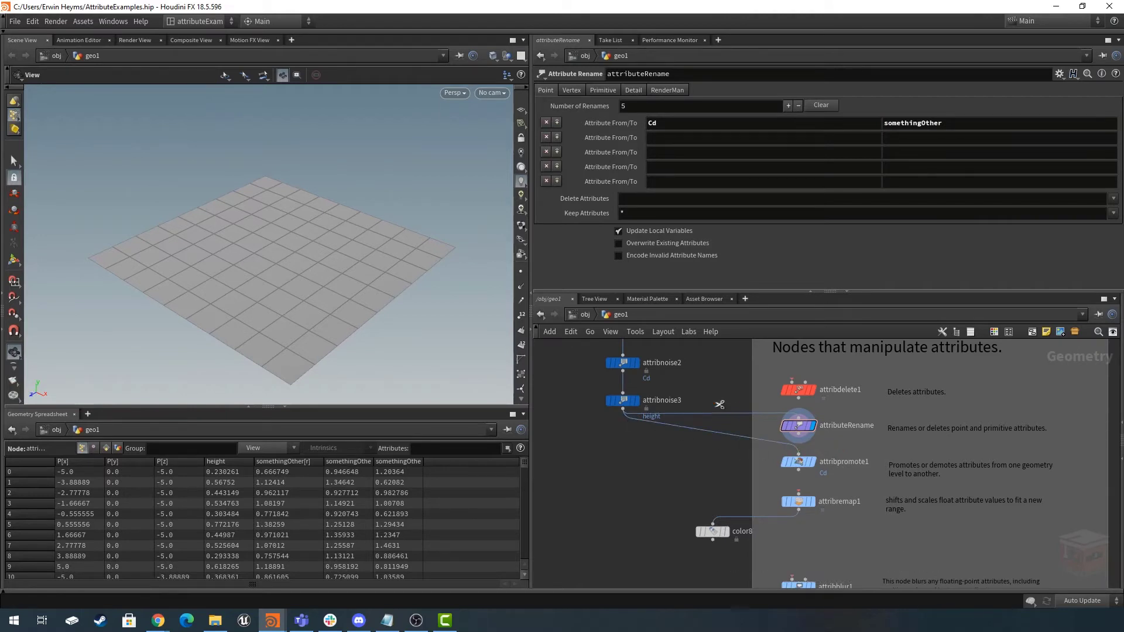
pyautogui.click(797, 464)
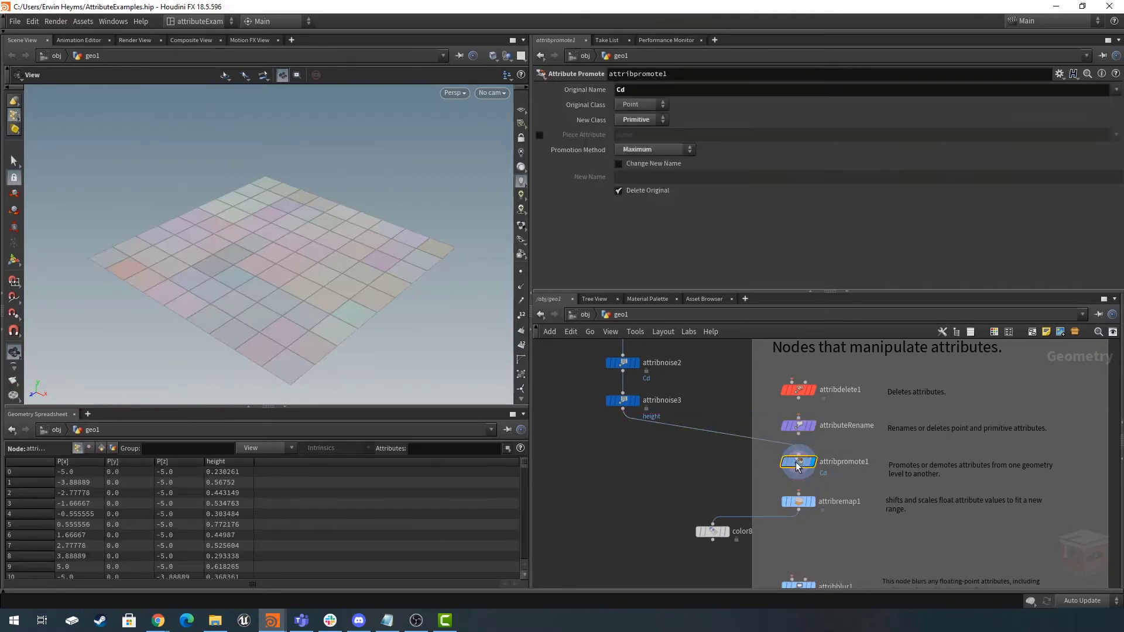
# Compare the point attributes of attribnoise3 and attribpromote1 in the geometry spreadsheet.
pyautogui.moveTo(693, 387); pyautogui.dragTo(691, 394, button='middle')
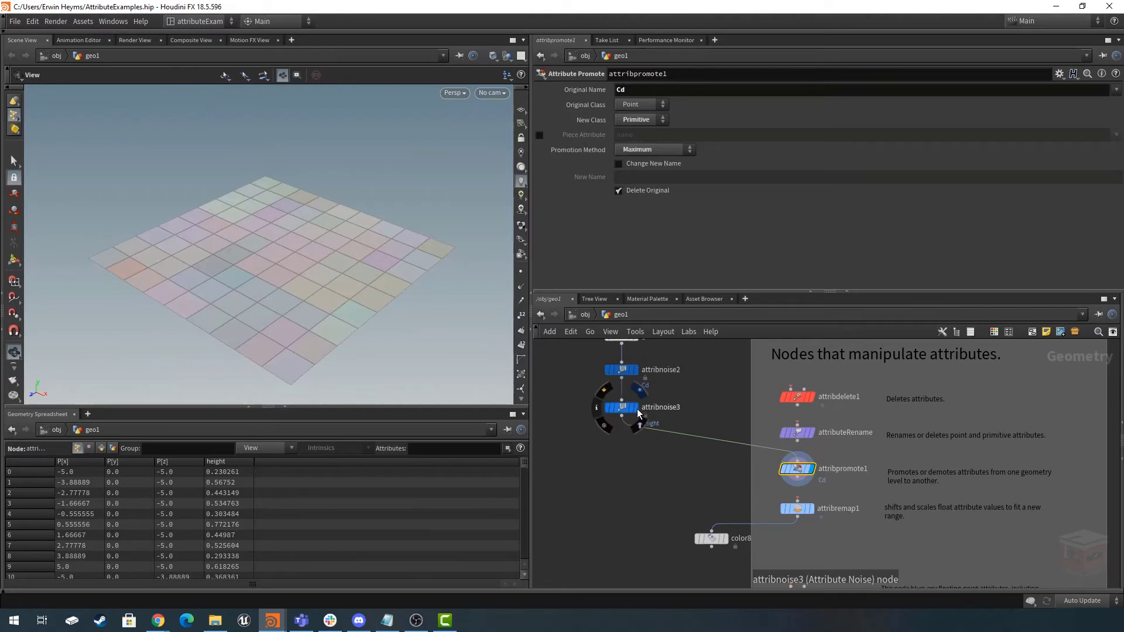
pyautogui.click(623, 407)
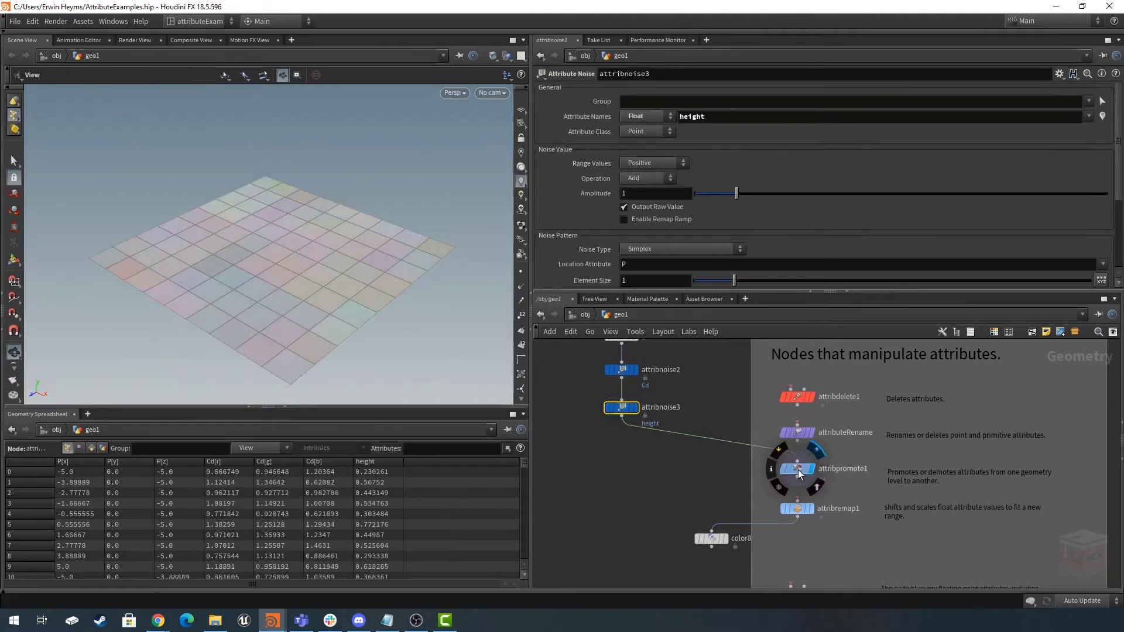
pyautogui.click(797, 468)
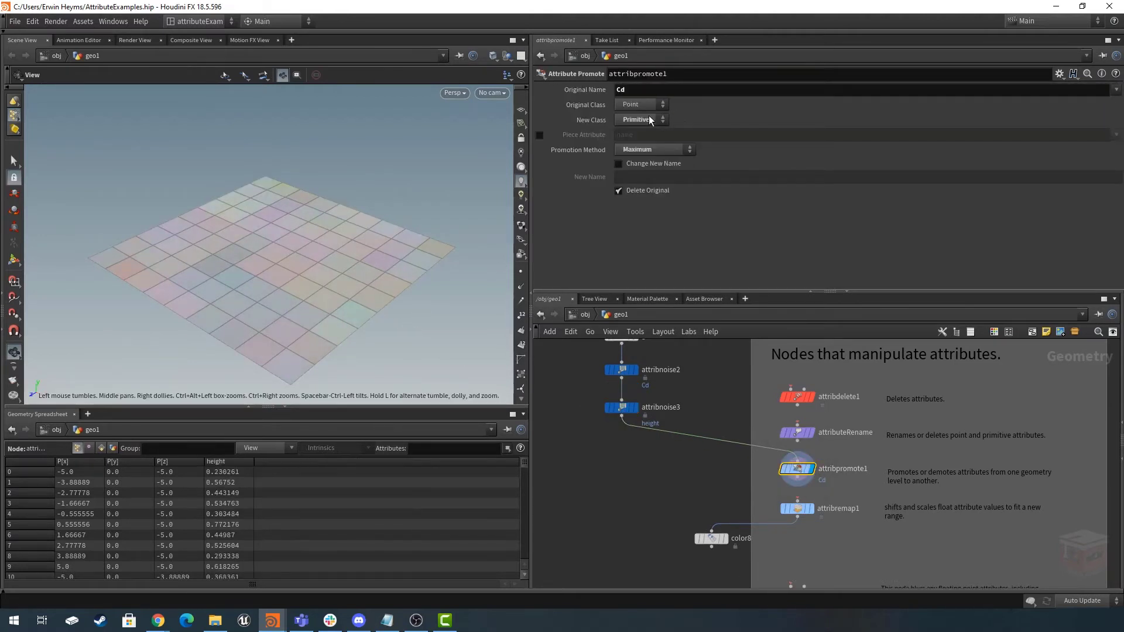
# Show the grid's points in the viewport and set attribpromote1's Promotion Method to Average.
pyautogui.click(520, 272)
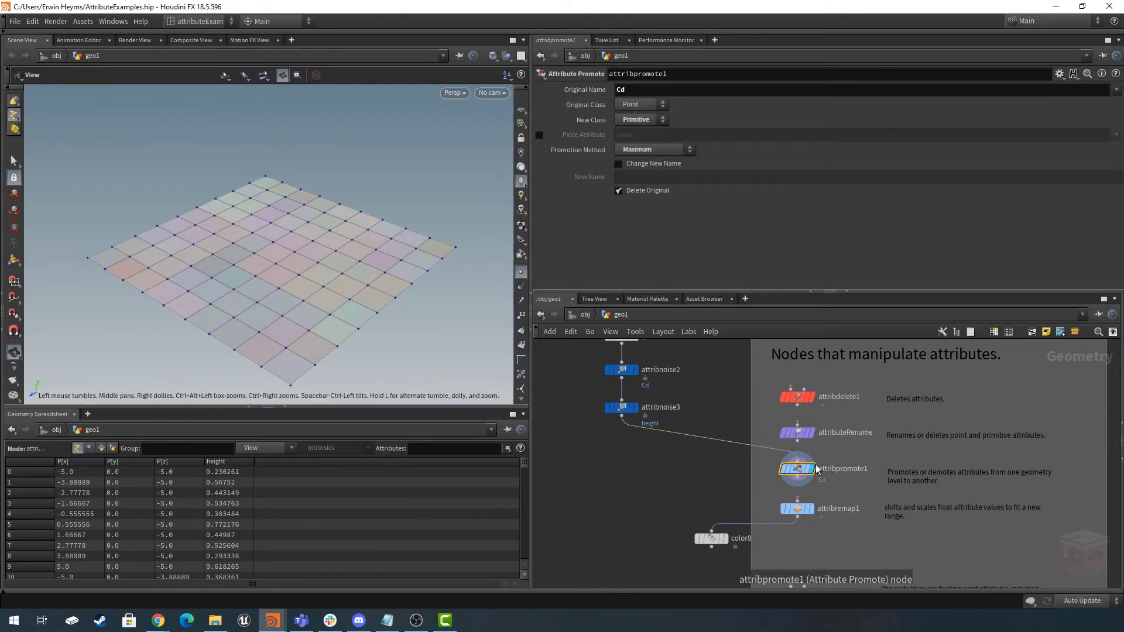
pyautogui.scroll(2, 806, 480)
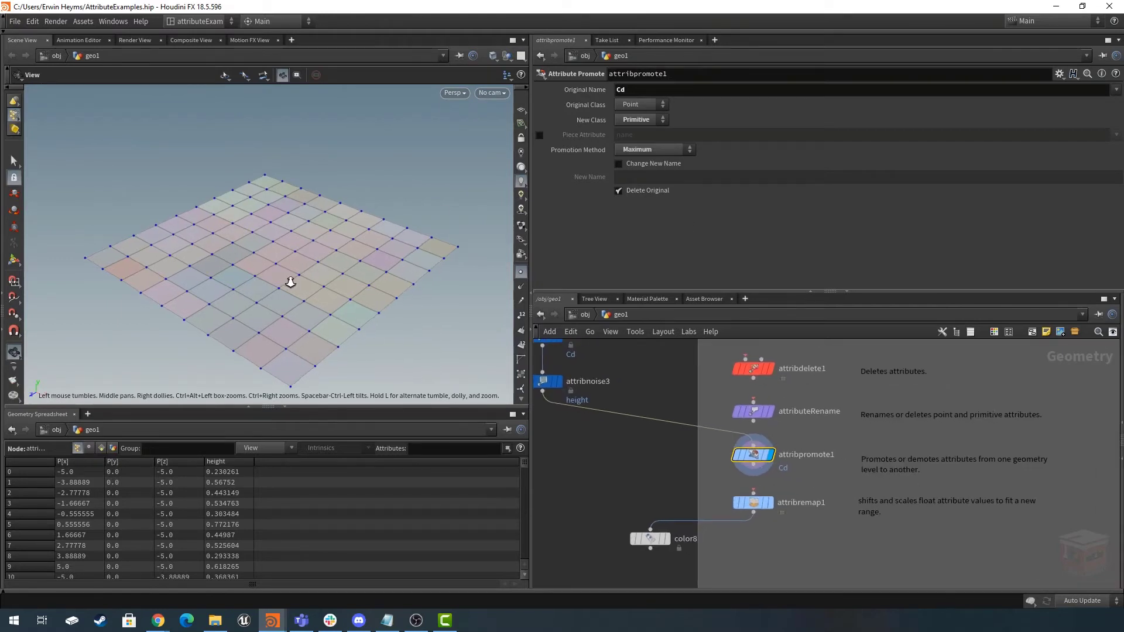
pyautogui.scroll(5, 291, 281)
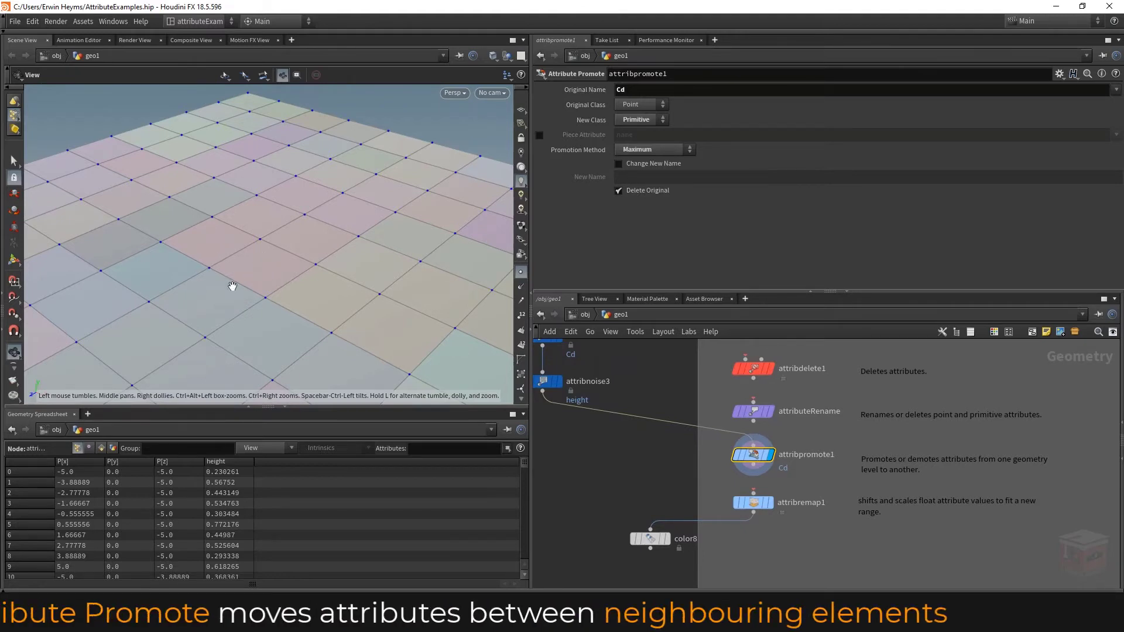
pyautogui.click(637, 150)
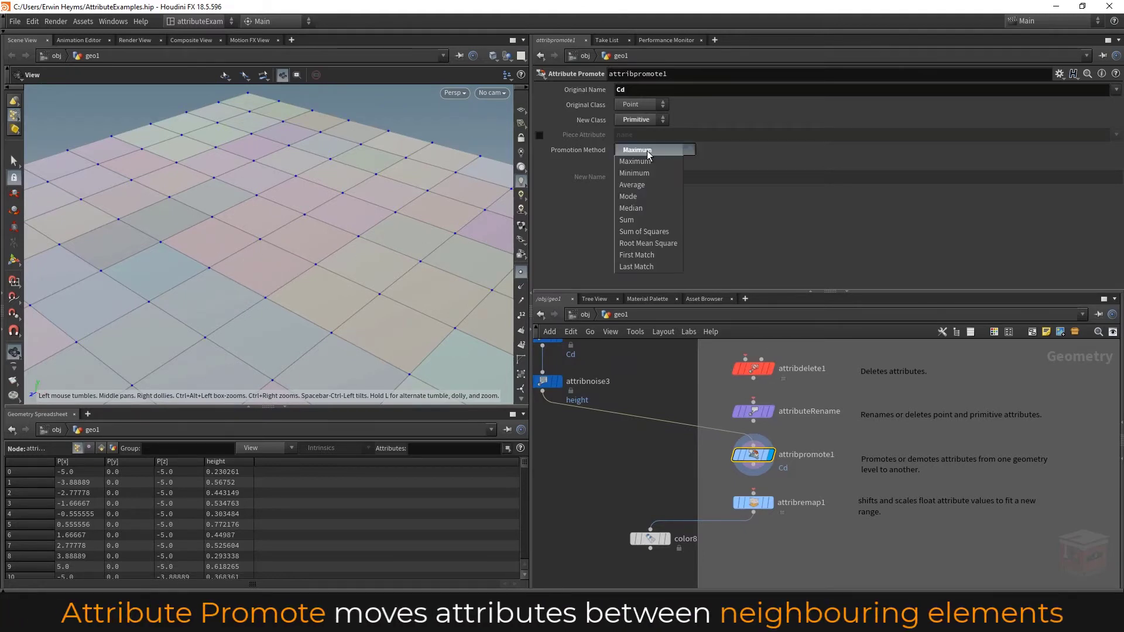
pyautogui.click(638, 186)
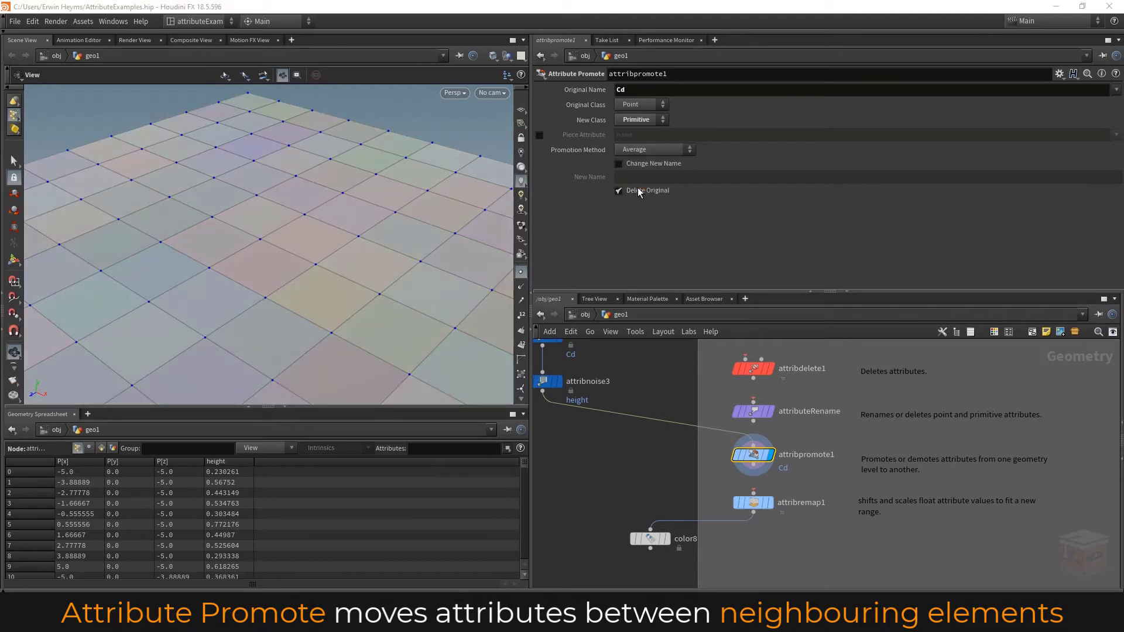
pyautogui.moveTo(402, 230); pyautogui.dragTo(293, 237)
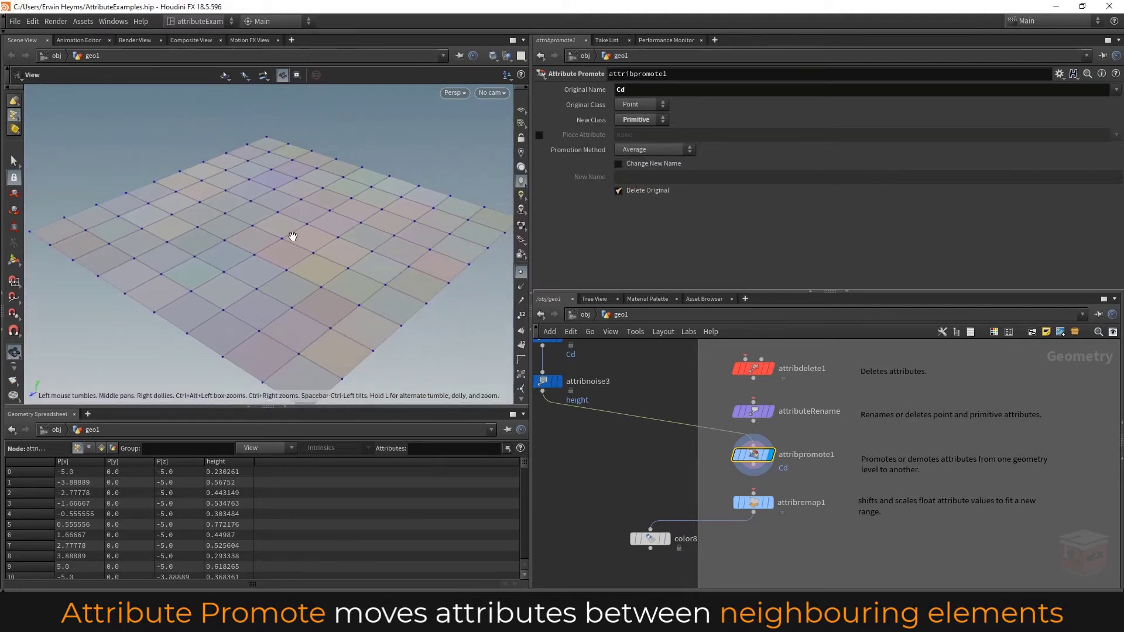
# Set attribpromote1's Promotion Method to Sum and show the primitive attributes in the geometry spreadsheet.
pyautogui.click(670, 152)
pyautogui.click(640, 221)
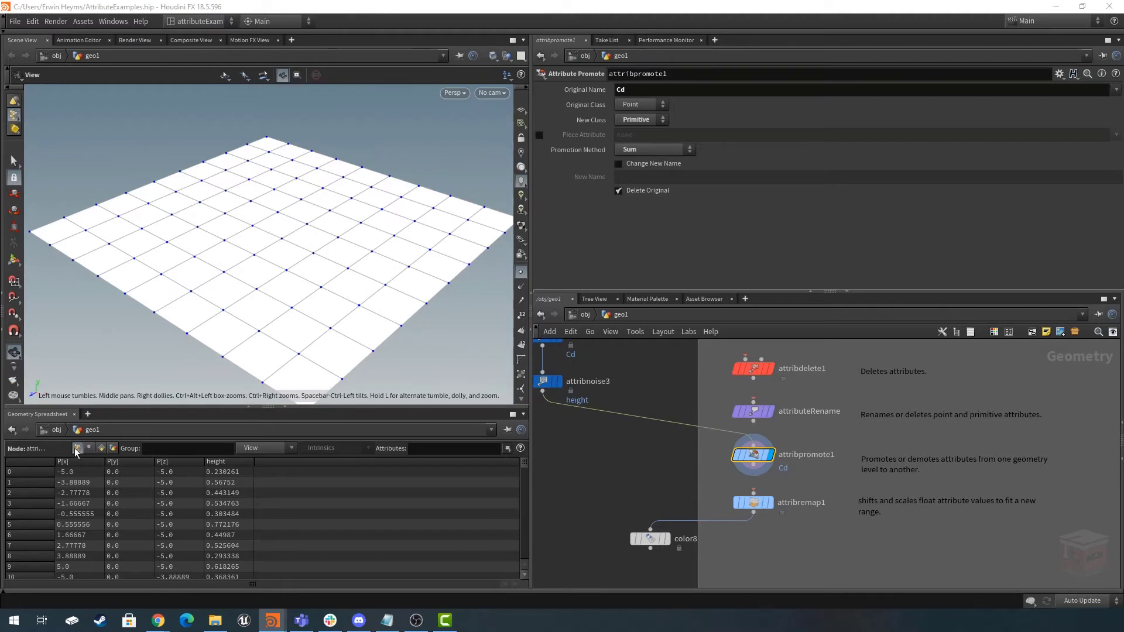
pyautogui.click(101, 449)
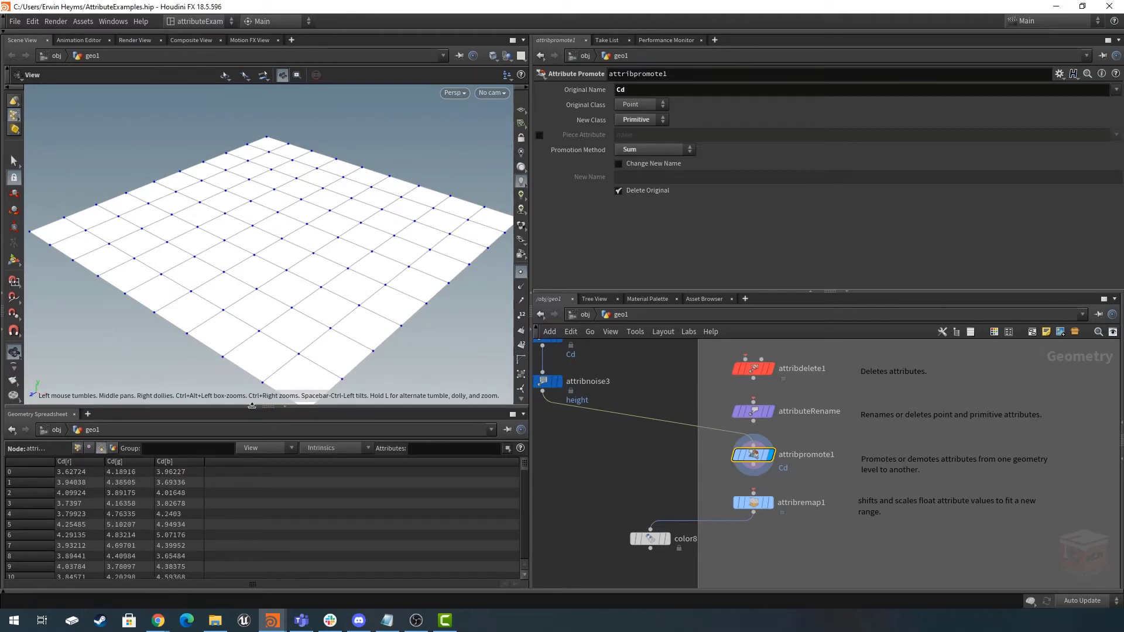
pyautogui.moveTo(331, 278); pyautogui.dragTo(338, 333)
# Try the Average and Mode promotion methods on attribpromote1, then set its Promotion Method to Median.
pyautogui.click(654, 149)
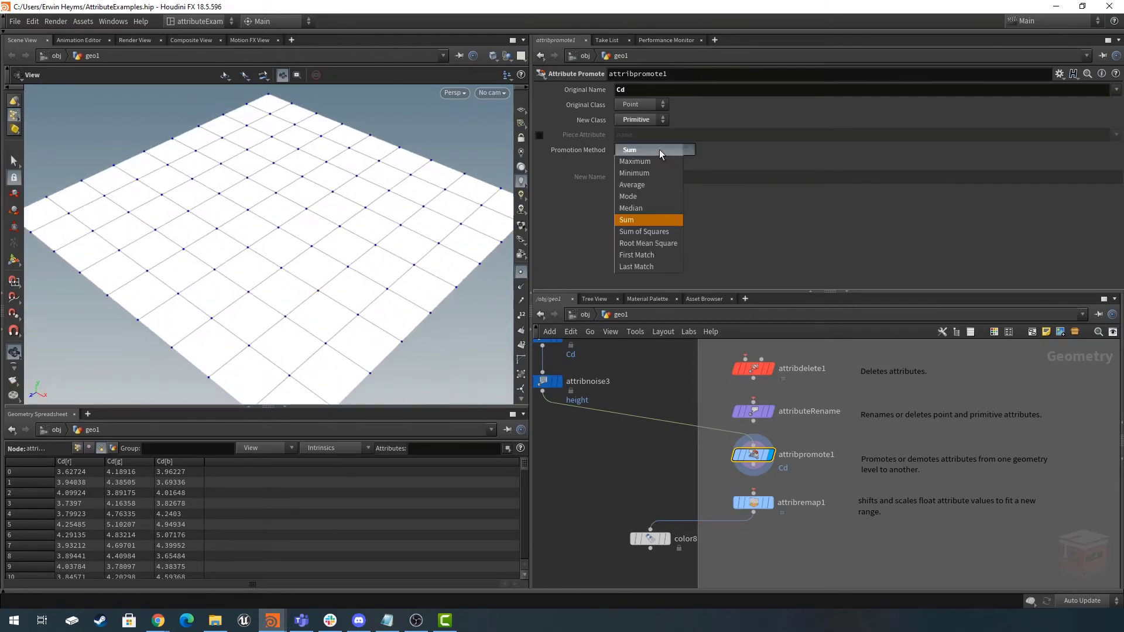
pyautogui.click(649, 186)
pyautogui.click(656, 151)
pyautogui.click(655, 151)
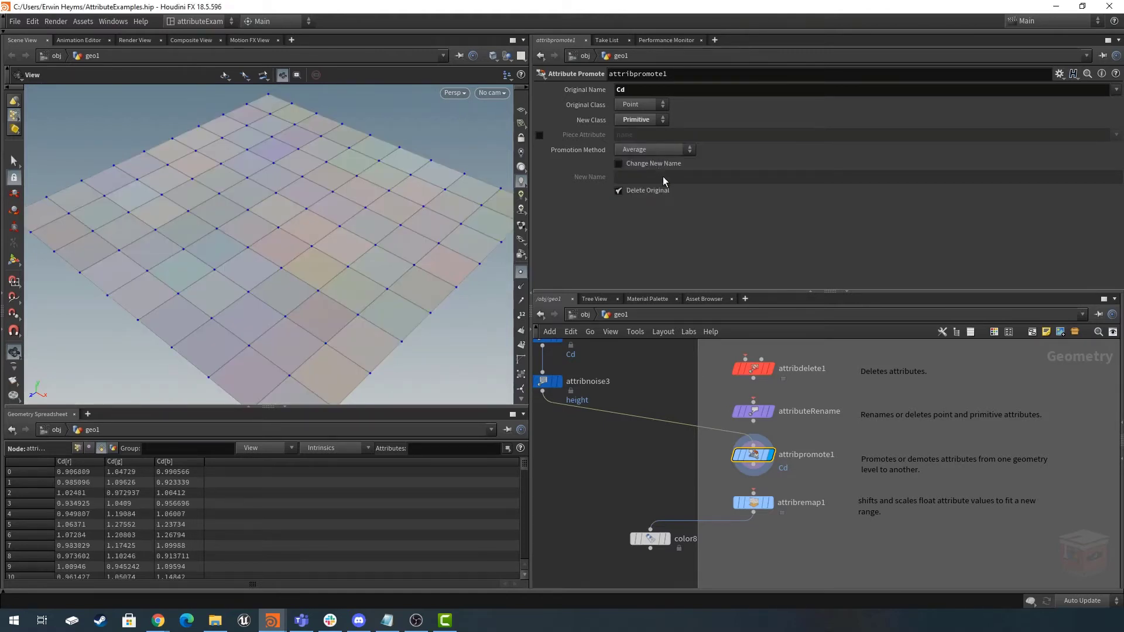
pyautogui.click(656, 151)
pyautogui.click(655, 198)
pyautogui.click(655, 151)
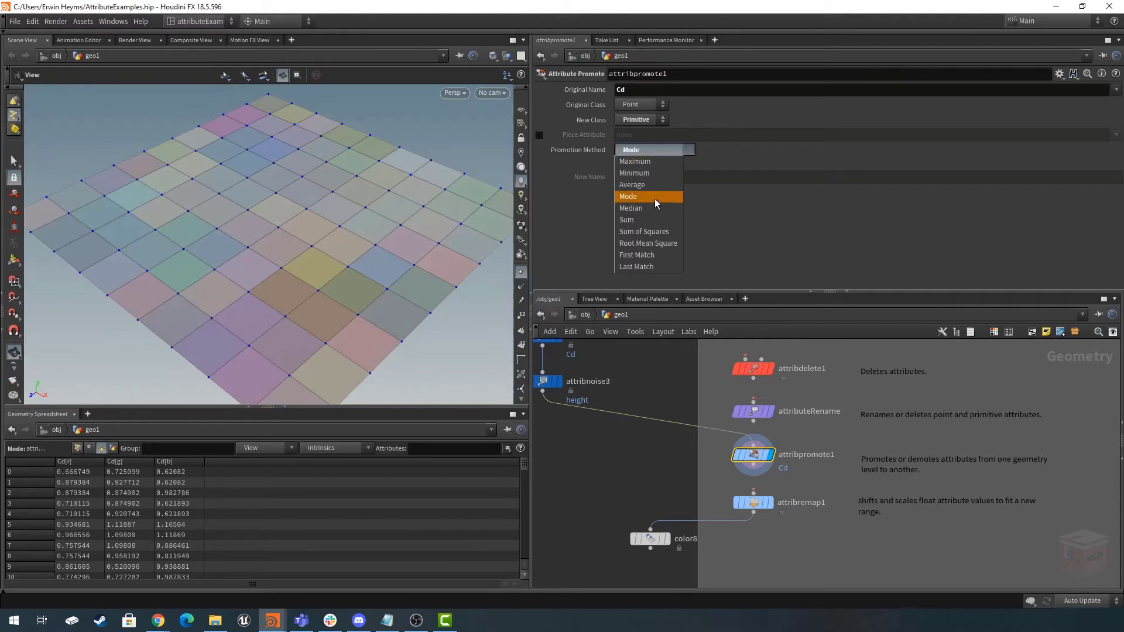
pyautogui.click(654, 208)
pyautogui.click(649, 448)
# Connect attribnoise3's output to attribremap1's input, and display and select attribremap1.
pyautogui.scroll(-2, 645, 461)
pyautogui.moveTo(645, 463); pyautogui.dragTo(668, 428, button='middle')
pyautogui.click(758, 438)
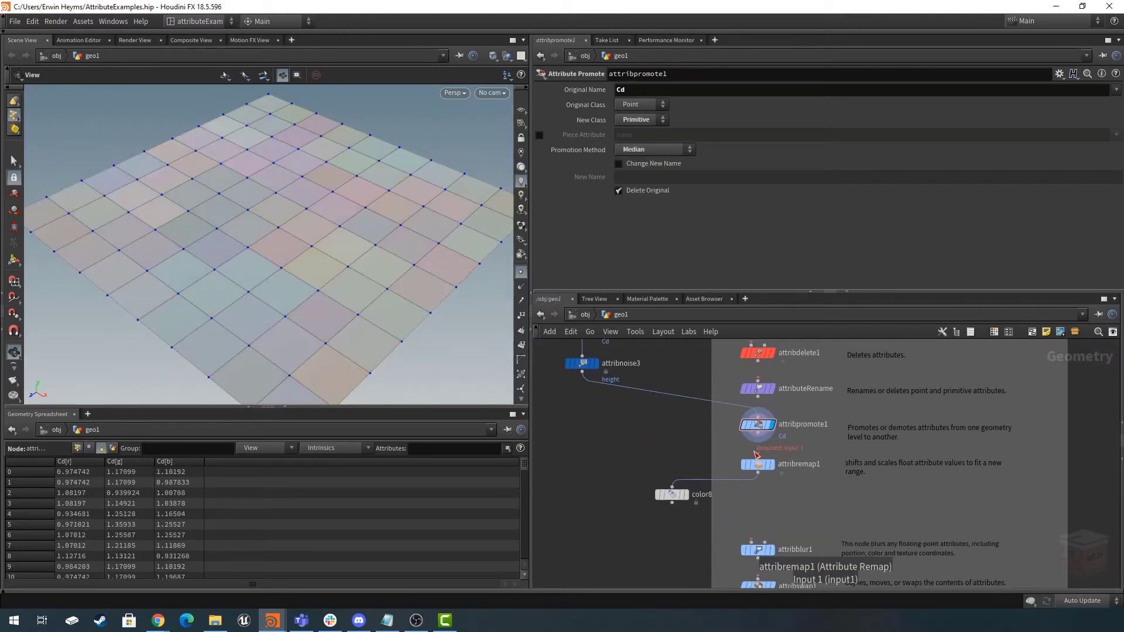
pyautogui.click(582, 371)
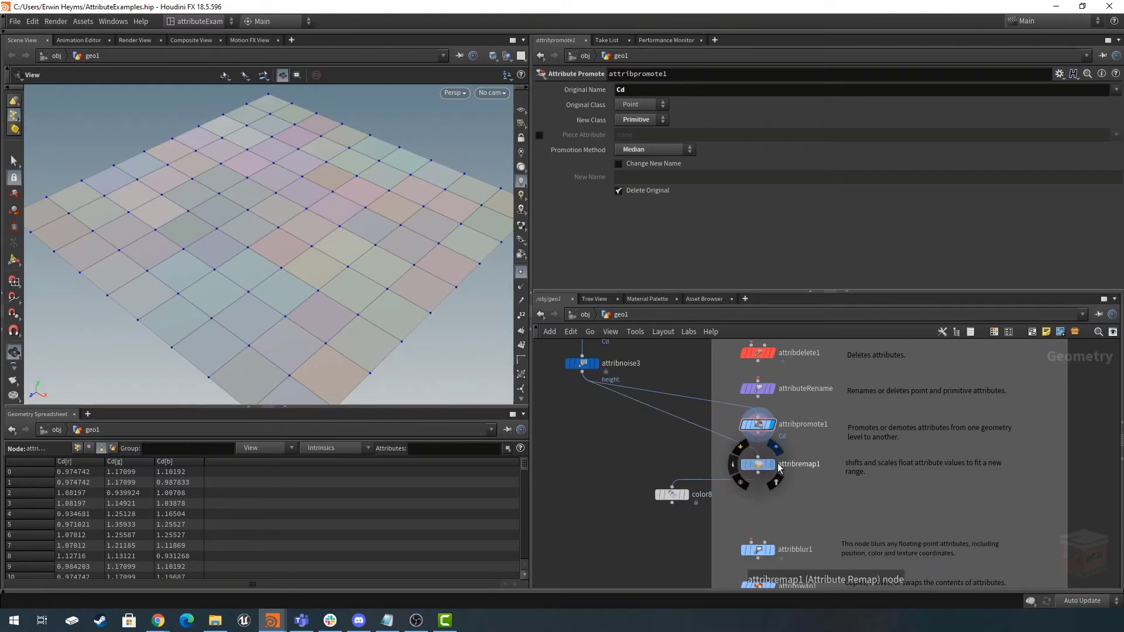
pyautogui.click(753, 467)
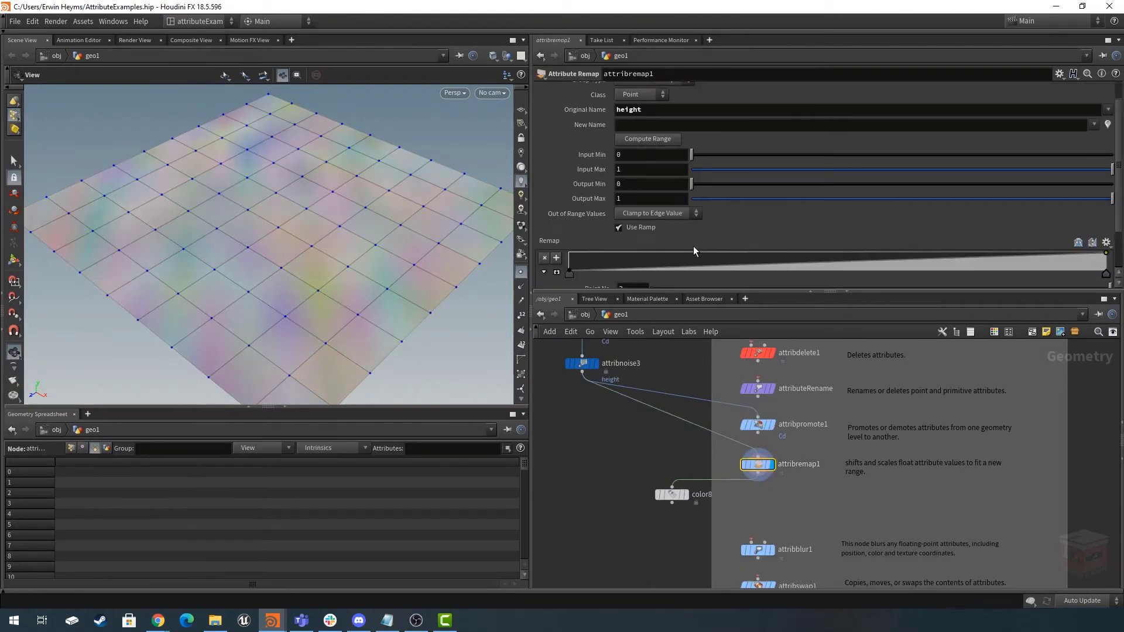
# Display the color8 node below attribremap1 while keeping attribremap1 selected for its parameters.
pyautogui.click(686, 480)
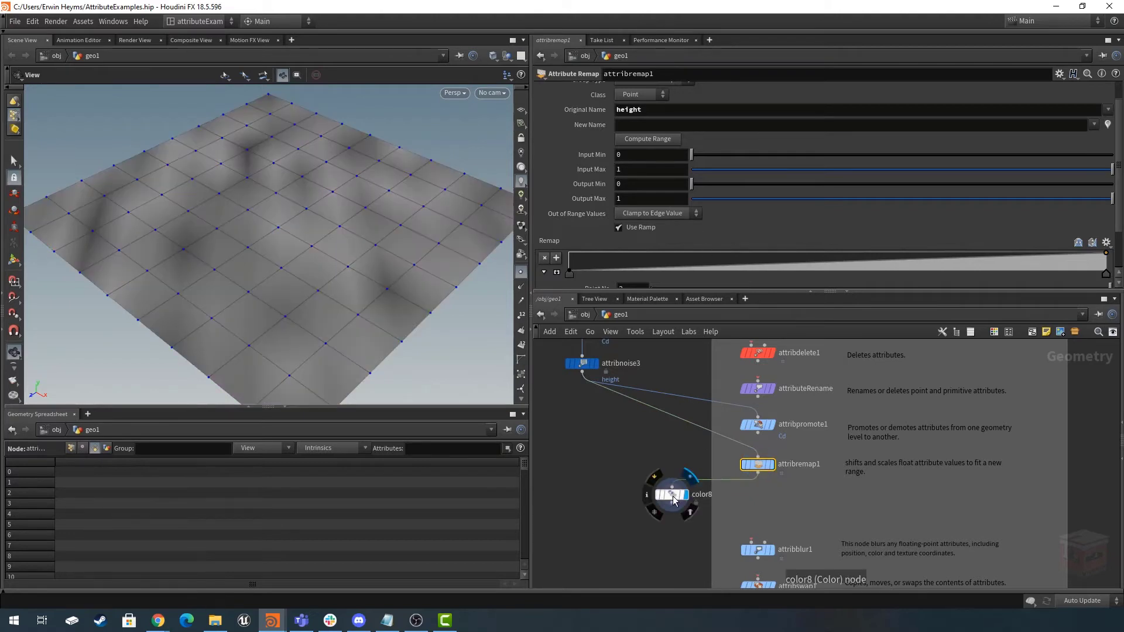
pyautogui.click(670, 494)
pyautogui.scroll(-3, 324, 275)
pyautogui.click(760, 466)
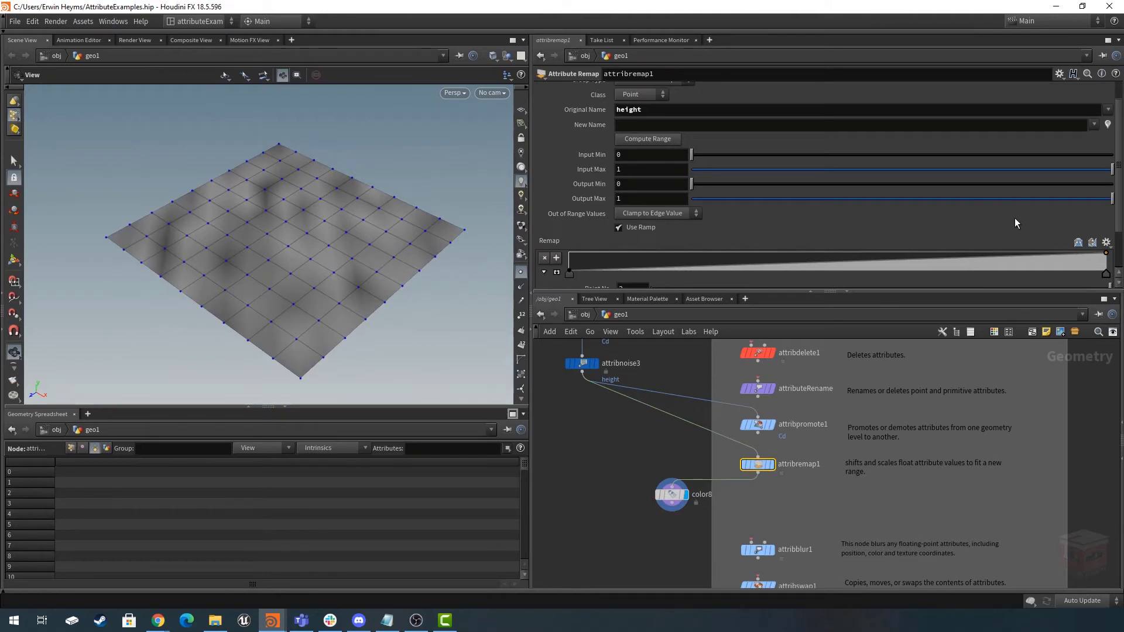
# Select grid17, attribnoise2 and attribnoise3 together and move them slightly lower in the network, then clear the selection.
pyautogui.moveTo(624, 432); pyautogui.dragTo(622, 440, button='middle')
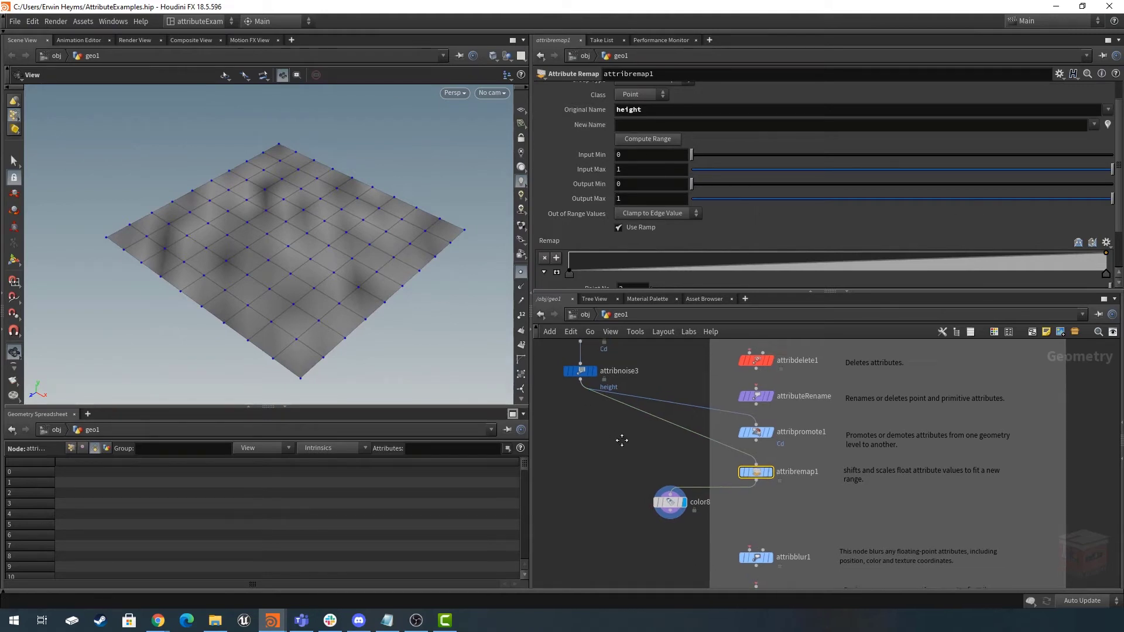
pyautogui.scroll(-4, 609, 433)
pyautogui.moveTo(588, 444); pyautogui.dragTo(552, 354)
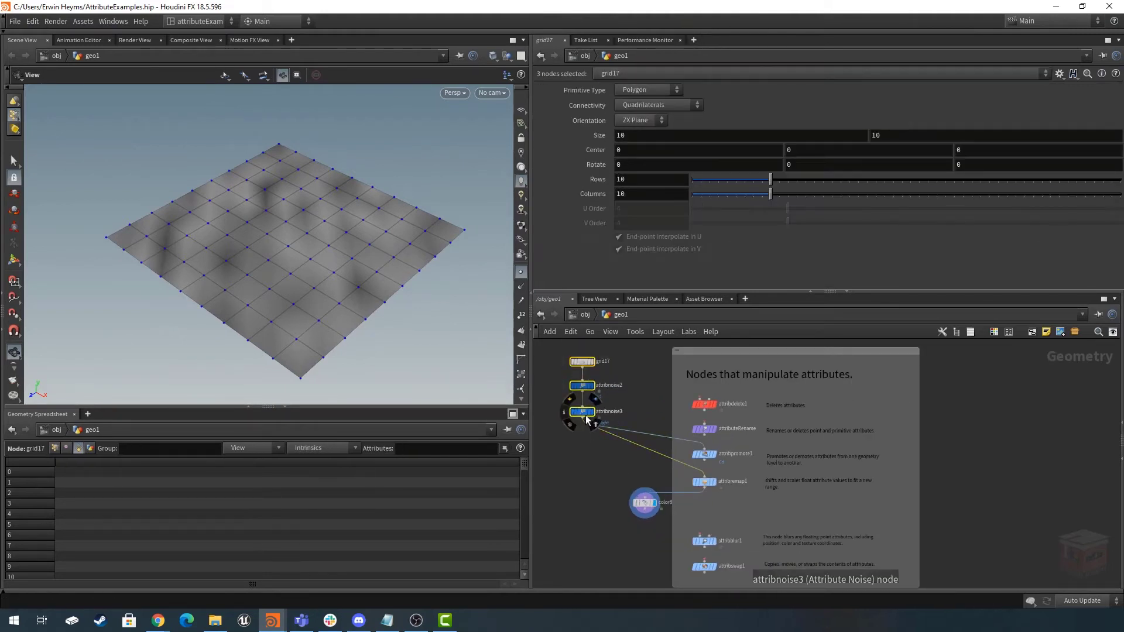
pyautogui.moveTo(585, 416); pyautogui.dragTo(602, 443)
pyautogui.scroll(4, 610, 470)
pyautogui.click(631, 471)
pyautogui.moveTo(634, 472); pyautogui.dragTo(622, 463, button='middle')
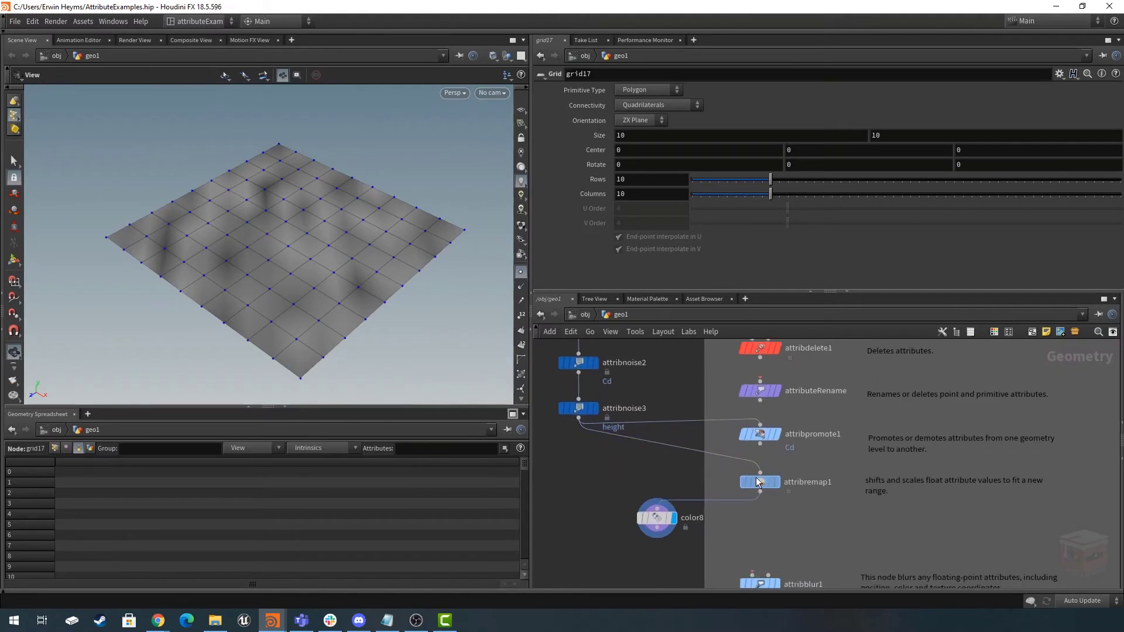
# Try an Output Max of 0.111 on attribremap1 with the point spreadsheet sorted by height, then return Output Max to 1.
pyautogui.click(757, 481)
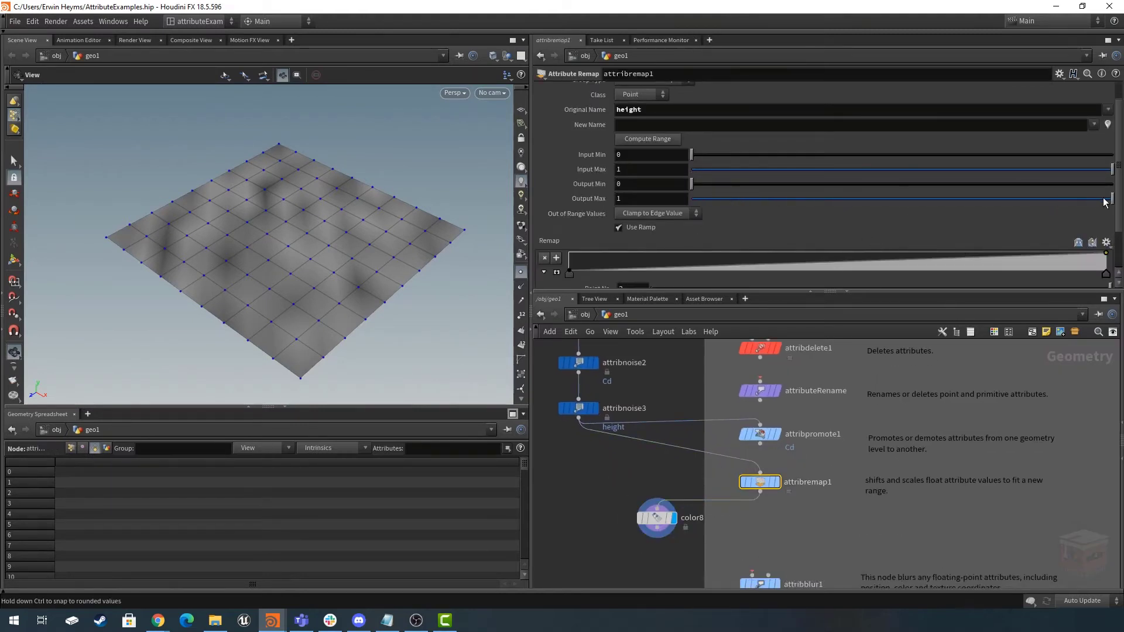
pyautogui.moveTo(1105, 201); pyautogui.dragTo(739, 202)
pyautogui.click(70, 448)
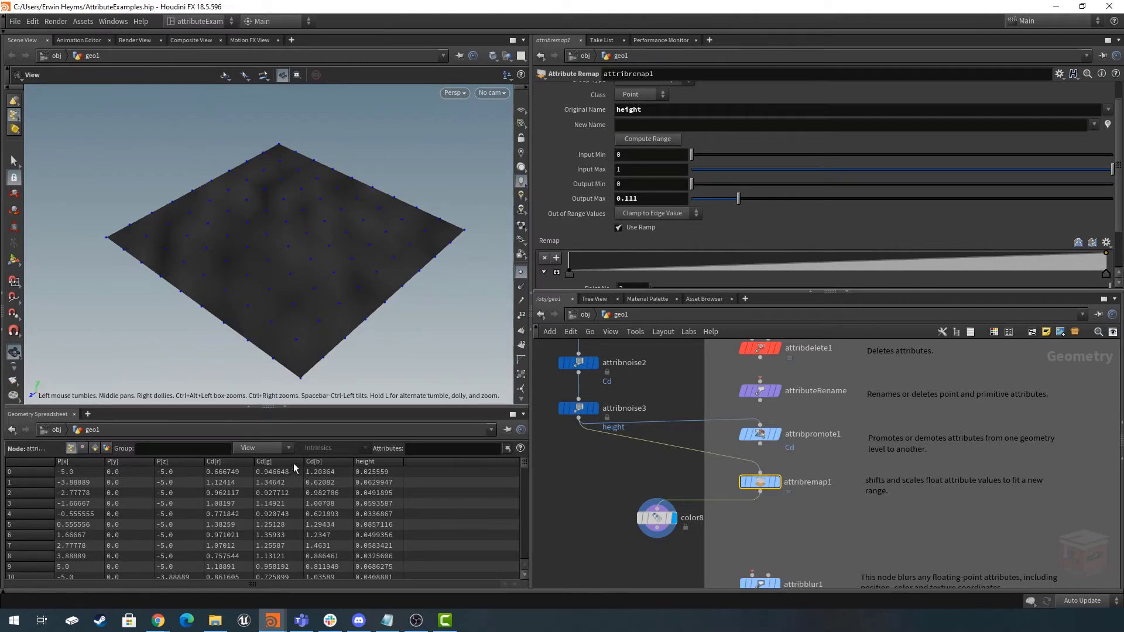
pyautogui.click(391, 461)
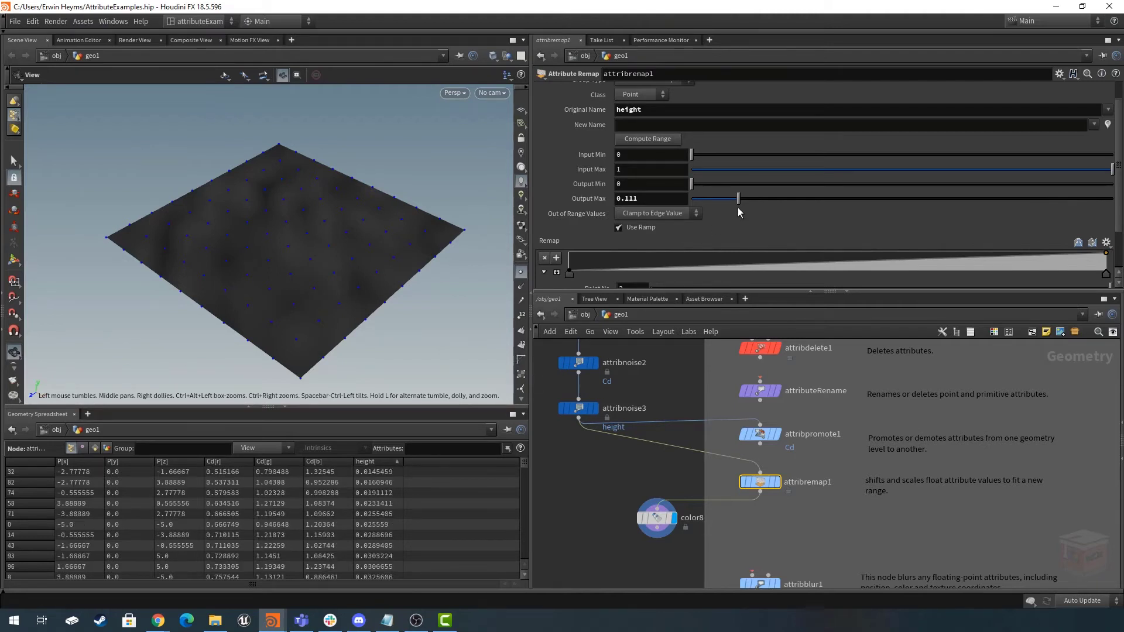
pyautogui.moveTo(739, 199); pyautogui.dragTo(1079, 205)
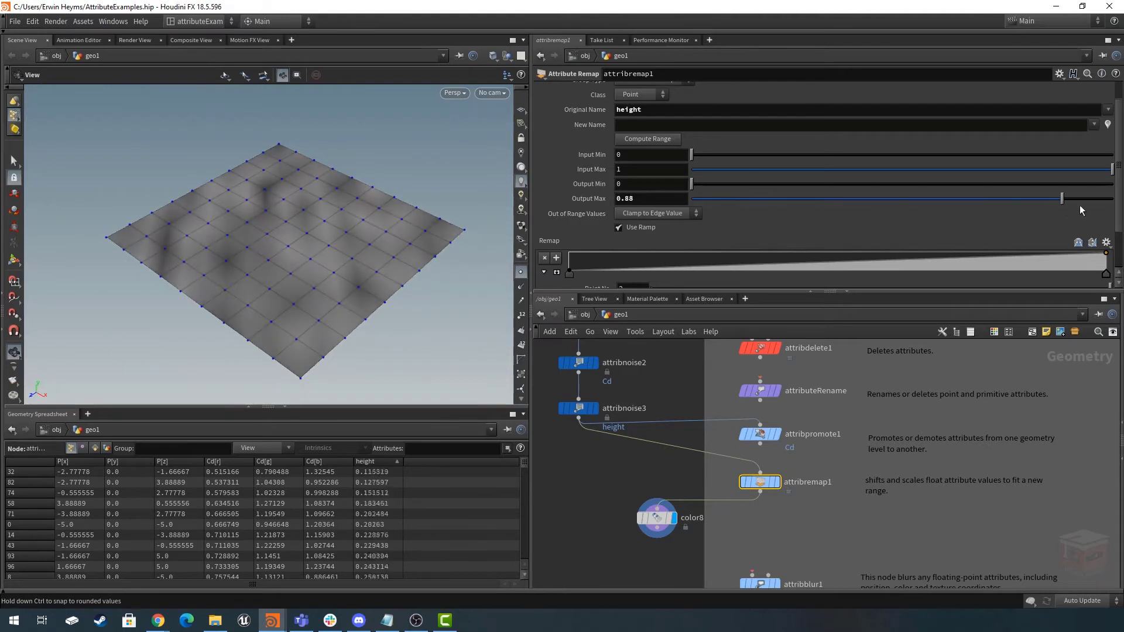
# Place a new point on attribremap1's Remap ramp at about position 0.087 and value 0.533, and give it a smooth interpolation.
pyautogui.moveTo(947, 259)
pyautogui.mouseDown()
pyautogui.moveTo(959, 259)
pyautogui.moveTo(641, 262)
pyautogui.moveTo(1089, 261)
pyautogui.moveTo(579, 261)
pyautogui.moveTo(616, 261)
pyautogui.mouseUp()
pyautogui.scroll(-3, 579, 246)
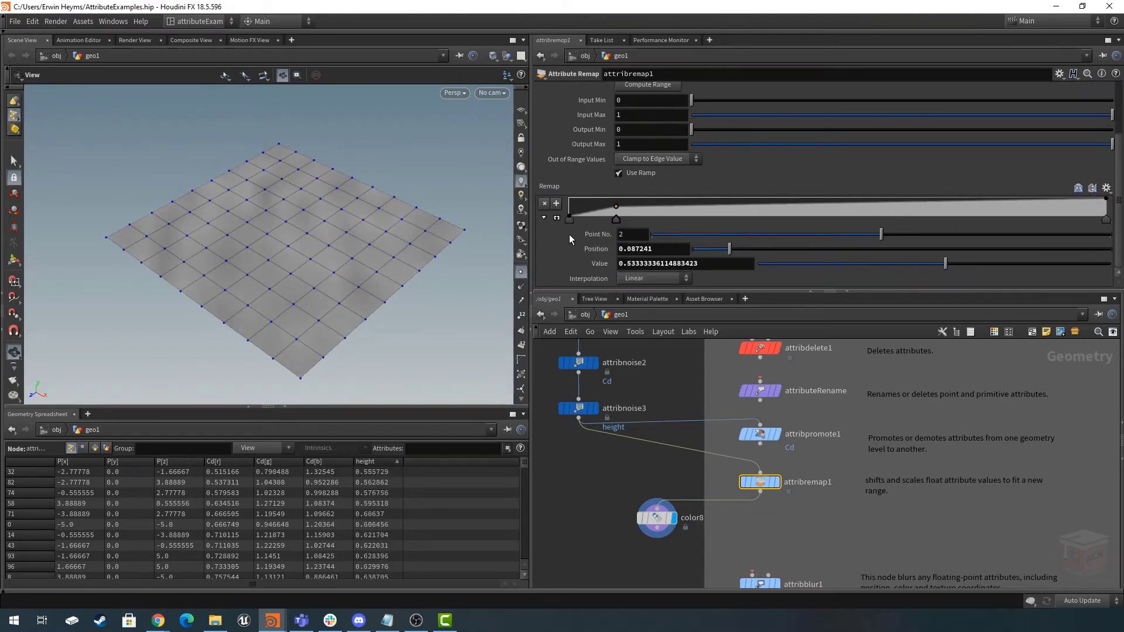
pyautogui.click(646, 280)
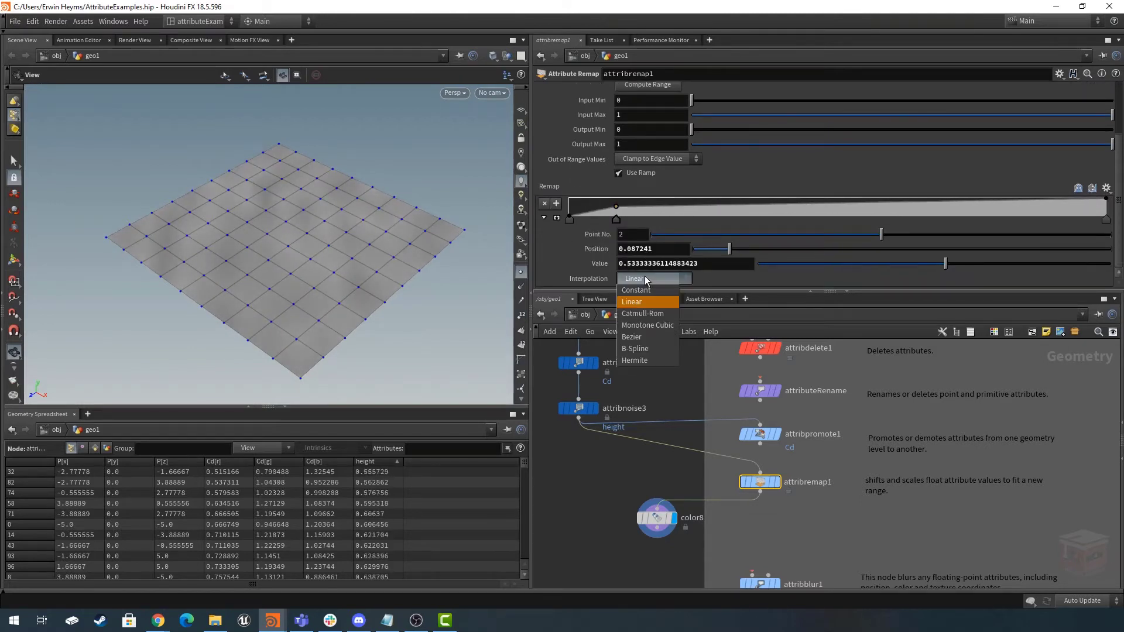
pyautogui.click(646, 319)
# Move the new Remap ramp point down close to the ramp's start, collapse its point settings and enlarge the ramp graph.
pyautogui.moveTo(616, 206); pyautogui.dragTo(574, 222)
pyautogui.click(544, 218)
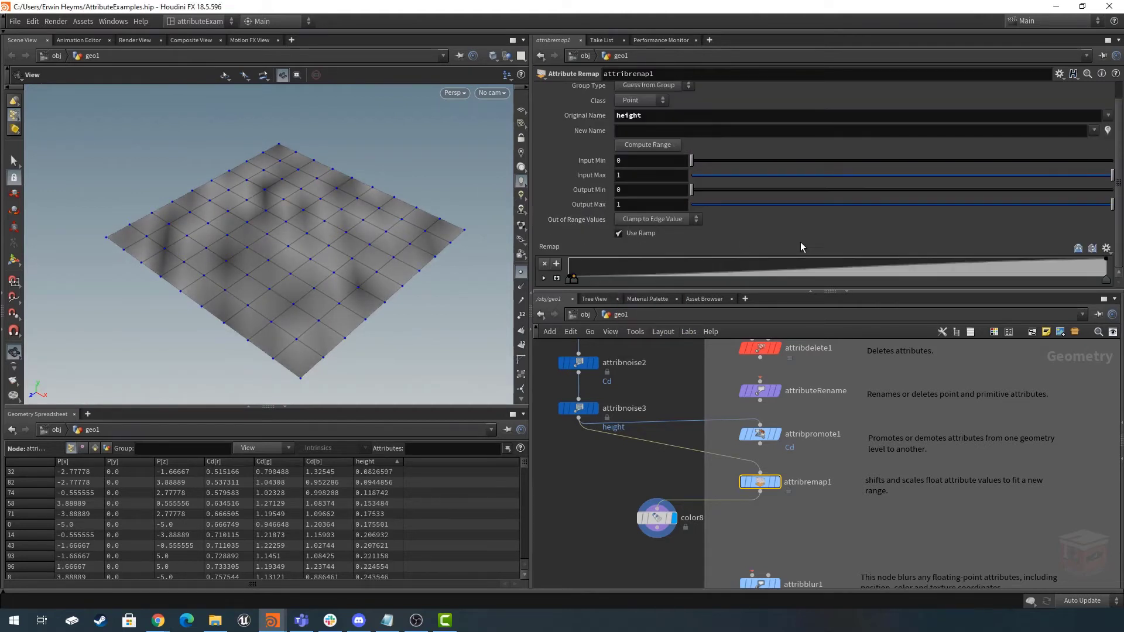
pyautogui.click(557, 278)
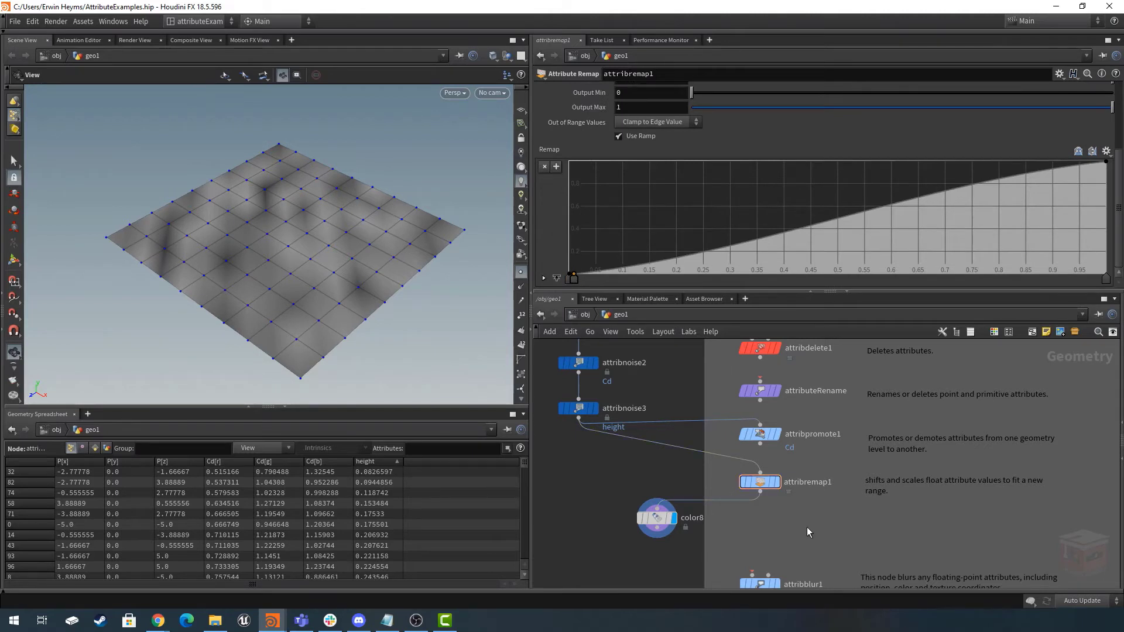
# Connect attribnoise3's output to attribblur1's first input, and display and select attribblur1.
pyautogui.scroll(-5, 806, 527)
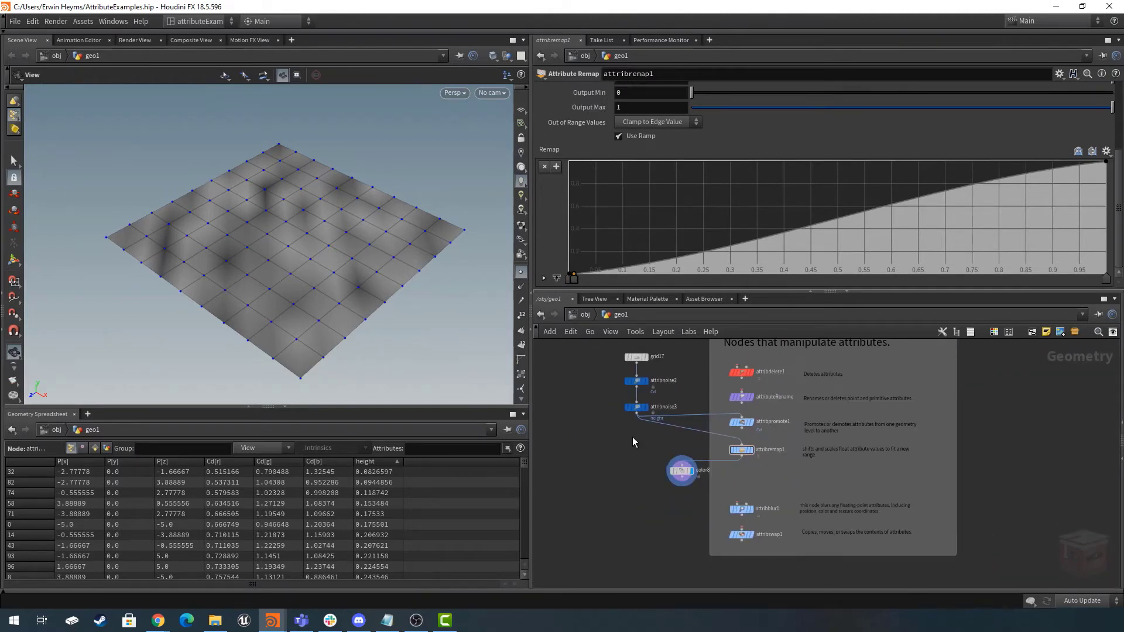
pyautogui.click(634, 356)
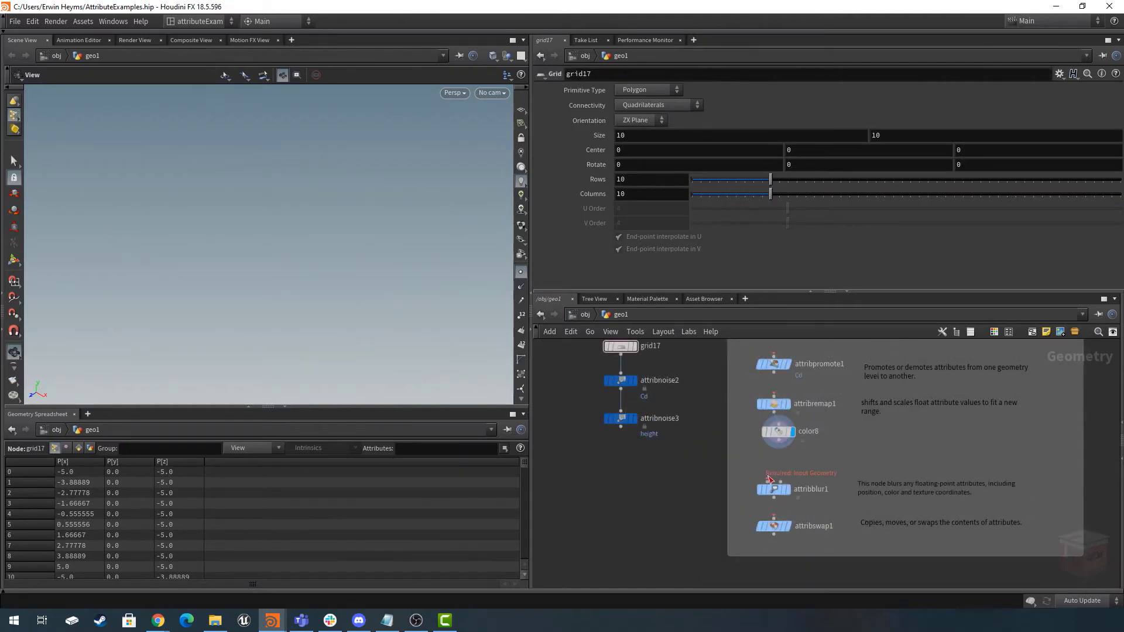
pyautogui.moveTo(767, 481); pyautogui.dragTo(622, 427)
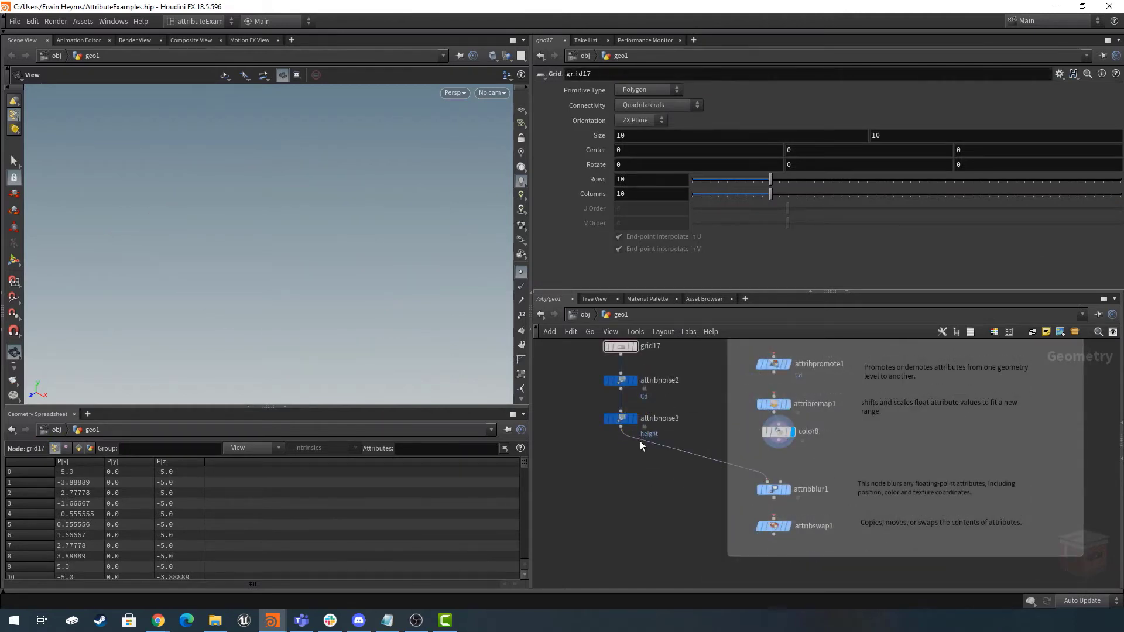
pyautogui.click(786, 491)
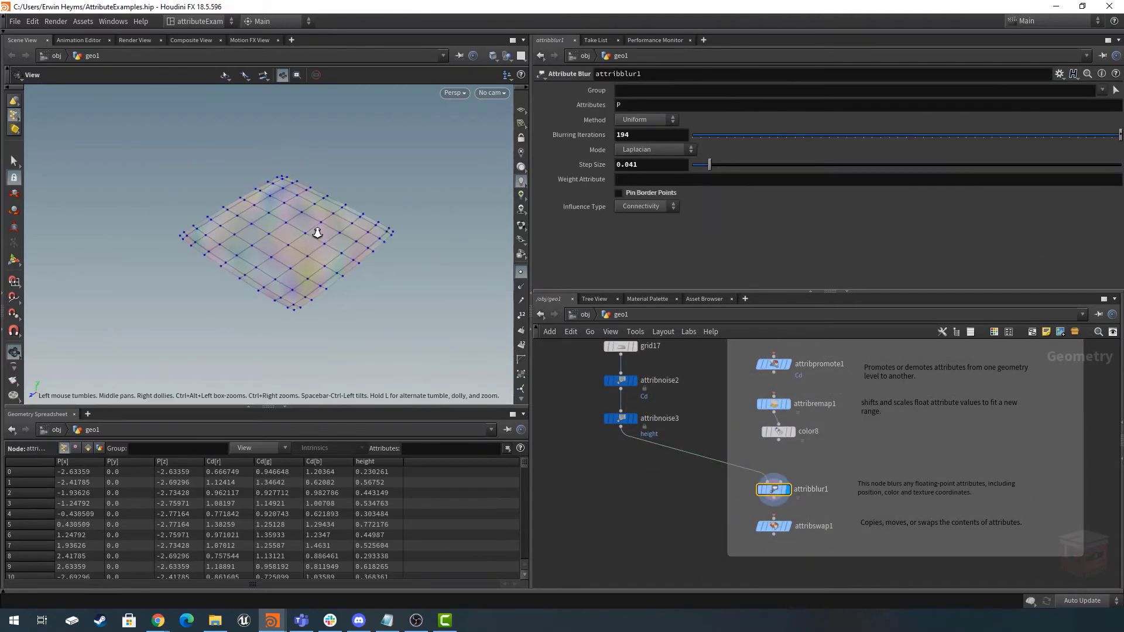
# Try Pin Border Points on attribblur1 while it blurs P, then turn the option off again.
pyautogui.moveTo(317, 233); pyautogui.dragTo(337, 233, button='right')
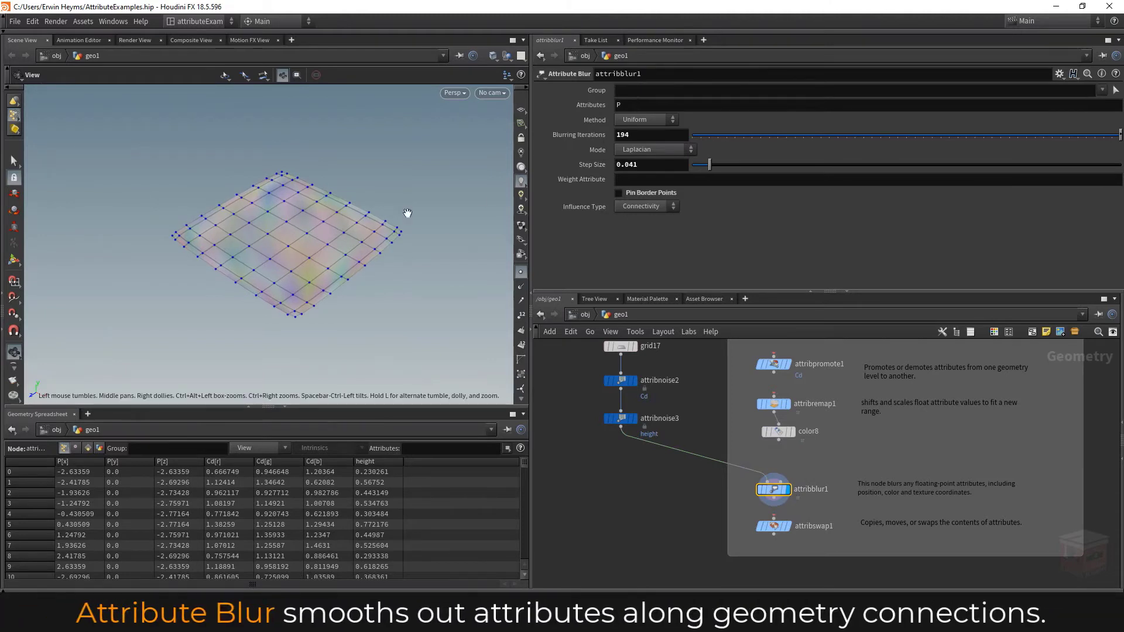
pyautogui.moveTo(261, 253); pyautogui.dragTo(299, 234, button='right')
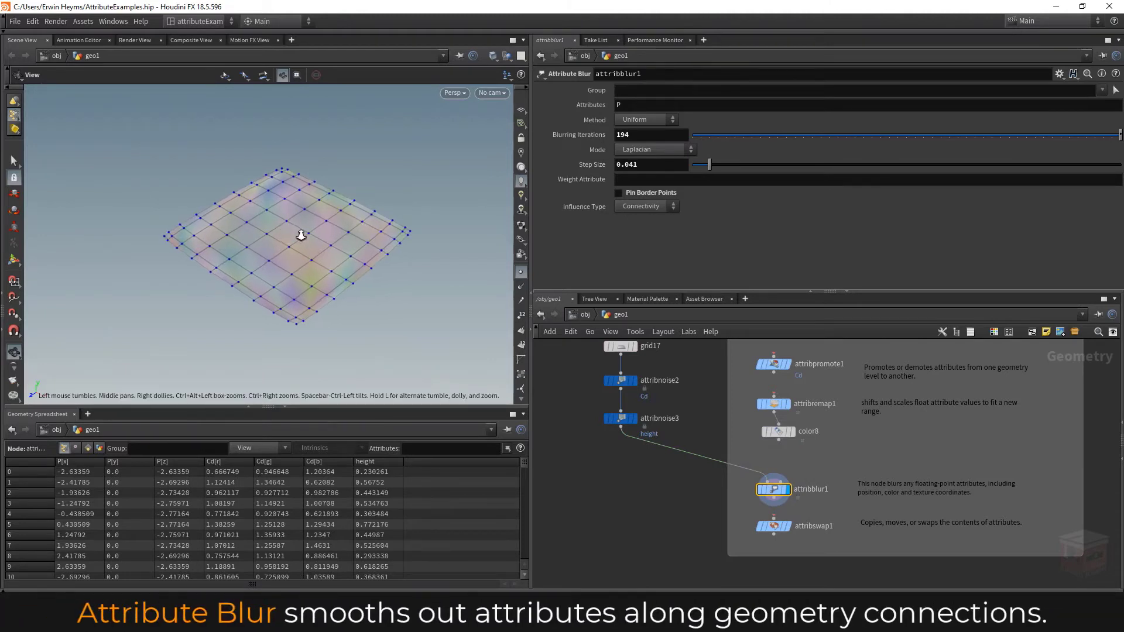
pyautogui.click(632, 192)
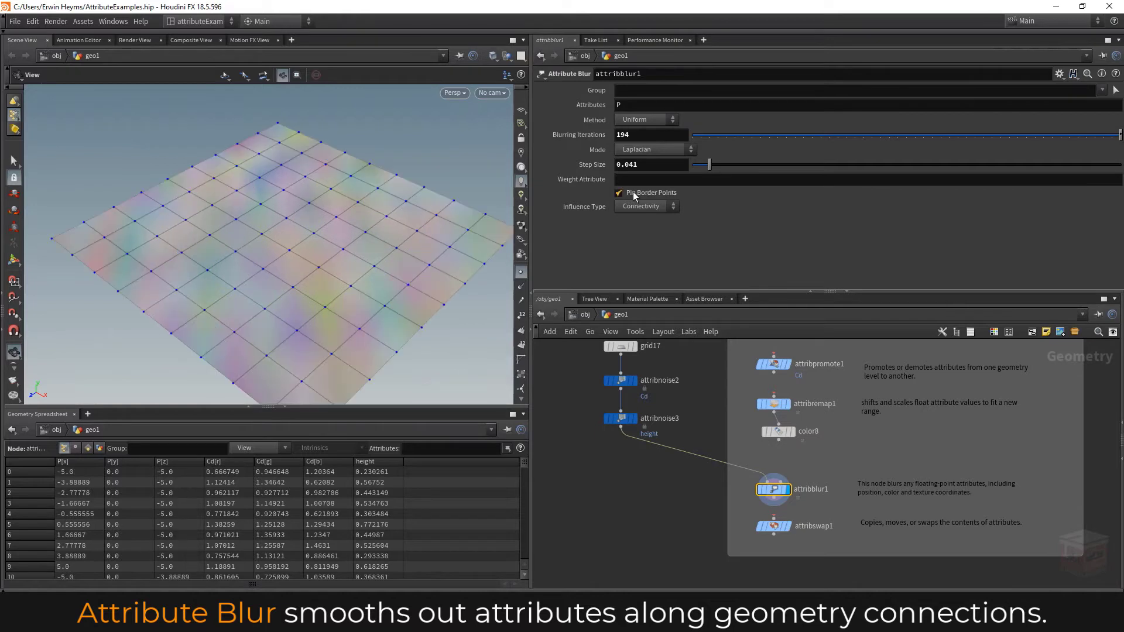
pyautogui.click(633, 192)
pyautogui.moveTo(323, 233)
pyautogui.mouseDown()
pyautogui.moveTo(271, 231)
pyautogui.moveTo(311, 231)
pyautogui.mouseUp()
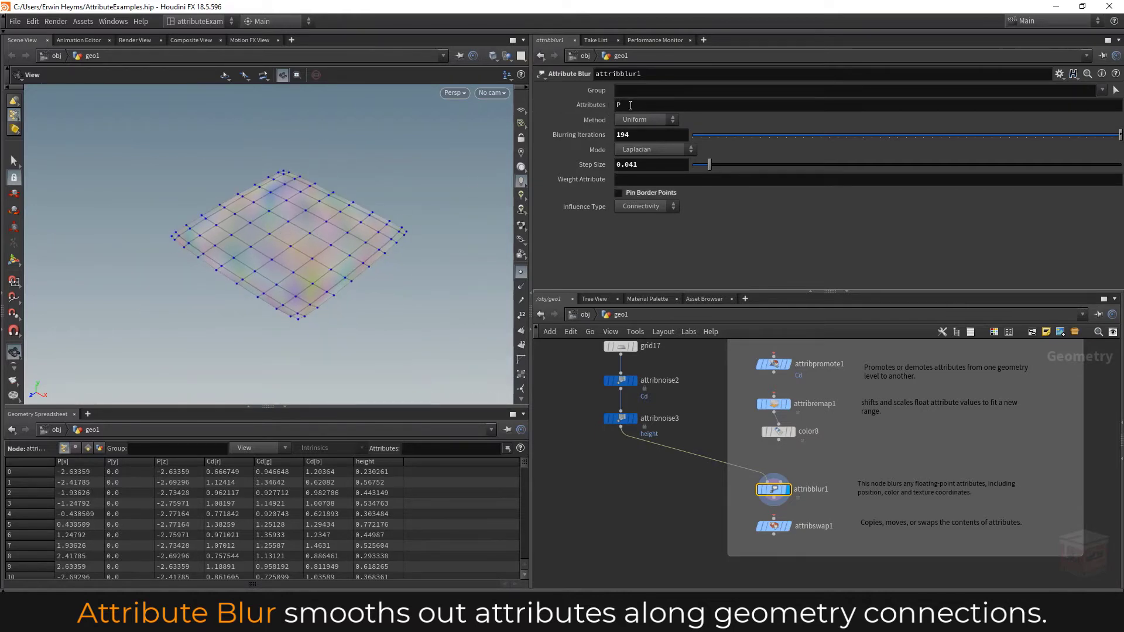
# Set attribblur1 to blur the Cd attribute with 2 Blurring Iterations and a Step Size of 0.029.
pyautogui.moveTo(593, 109)
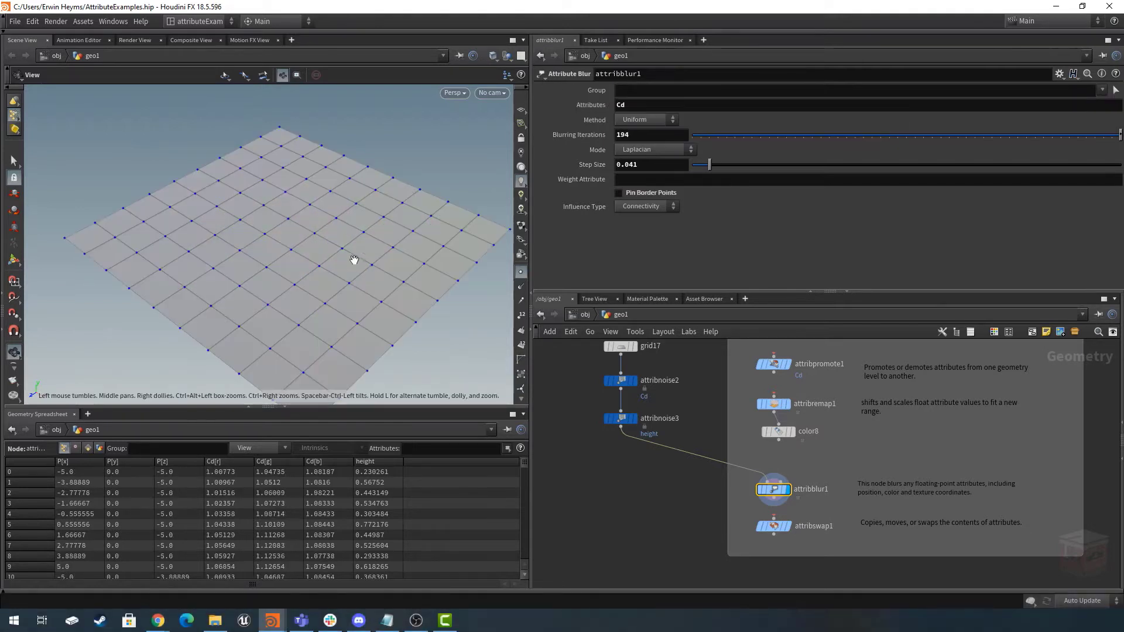
pyautogui.moveTo(354, 259); pyautogui.dragTo(344, 233)
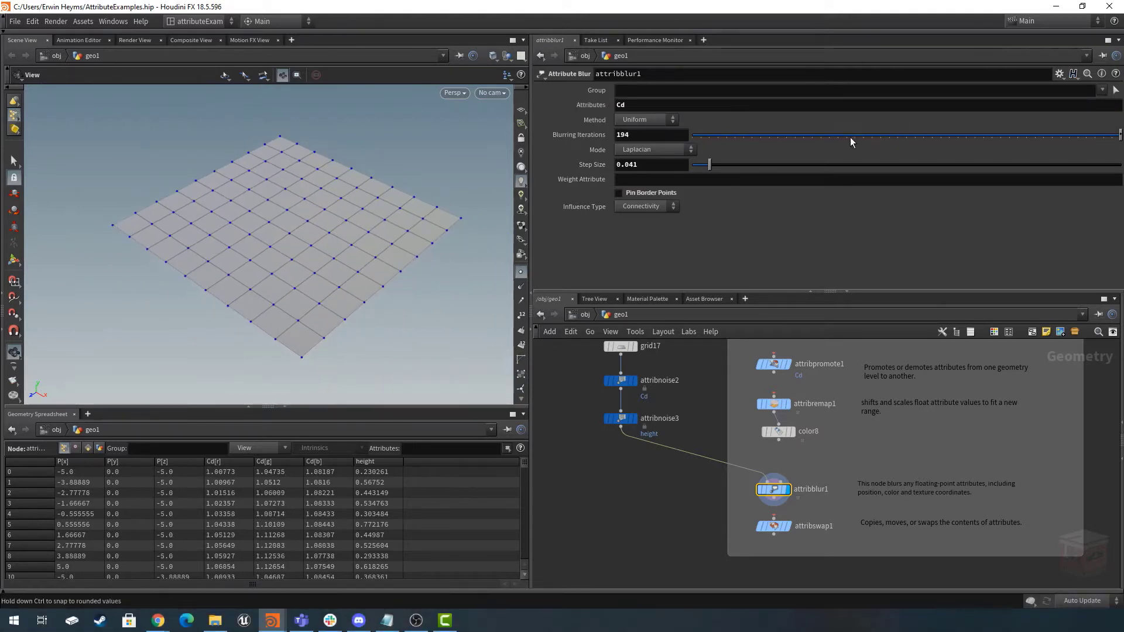
pyautogui.moveTo(659, 135); pyautogui.dragTo(558, 139, button='middle')
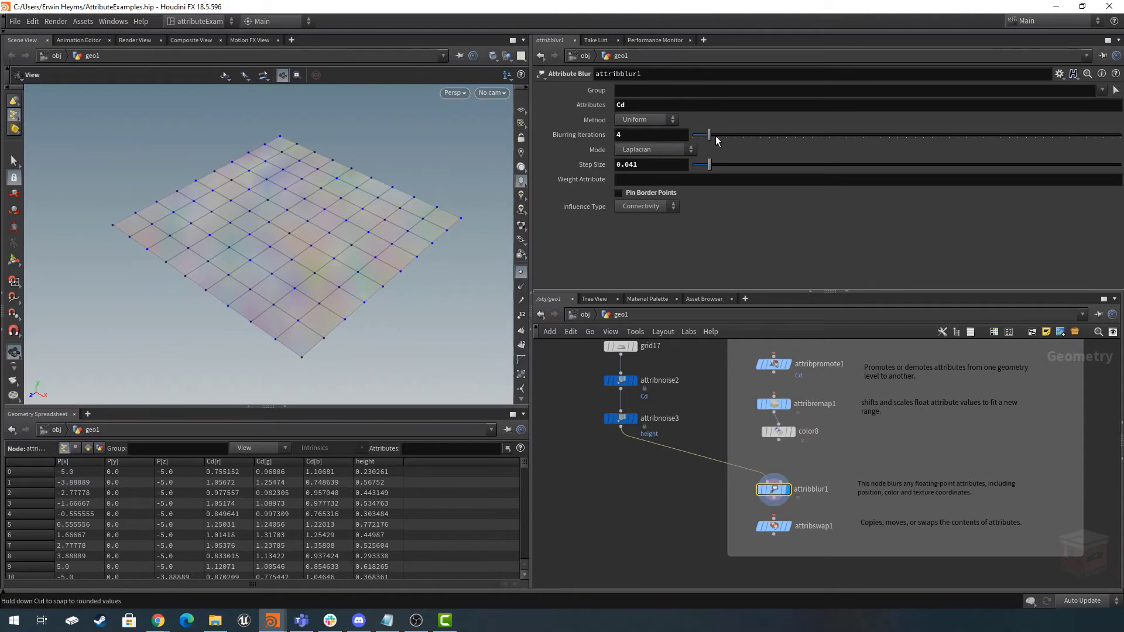
pyautogui.moveTo(710, 136); pyautogui.dragTo(703, 167)
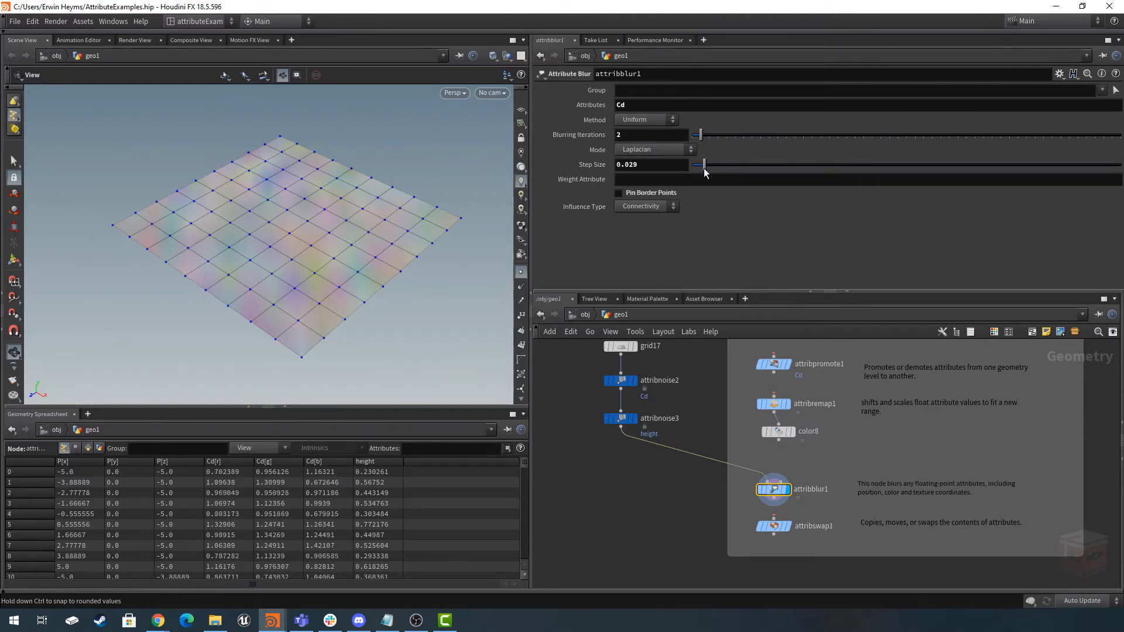
# Enable Pin Border Points on attribblur1 and dismiss the parameter's options without choosing any.
pyautogui.click(656, 193)
pyautogui.rightClick(656, 194)
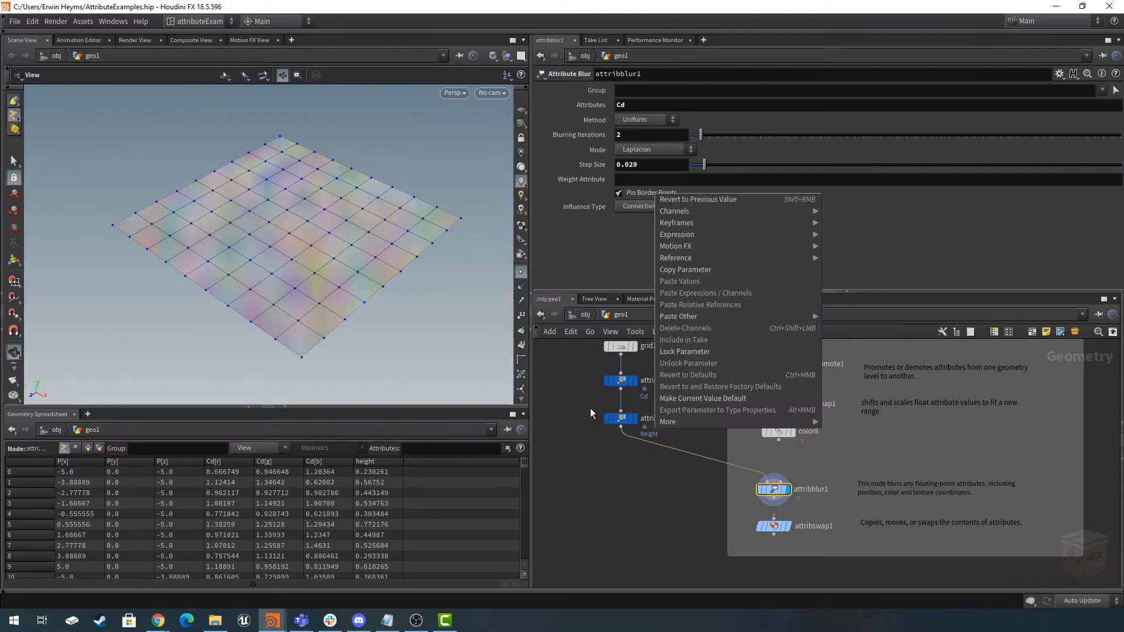
pyautogui.click(627, 491)
# Move attribblur1 slightly higher, reroute attribnoise3's output wire to attribswap1, and display and select attribswap1.
pyautogui.moveTo(635, 488); pyautogui.dragTo(631, 483, button='middle')
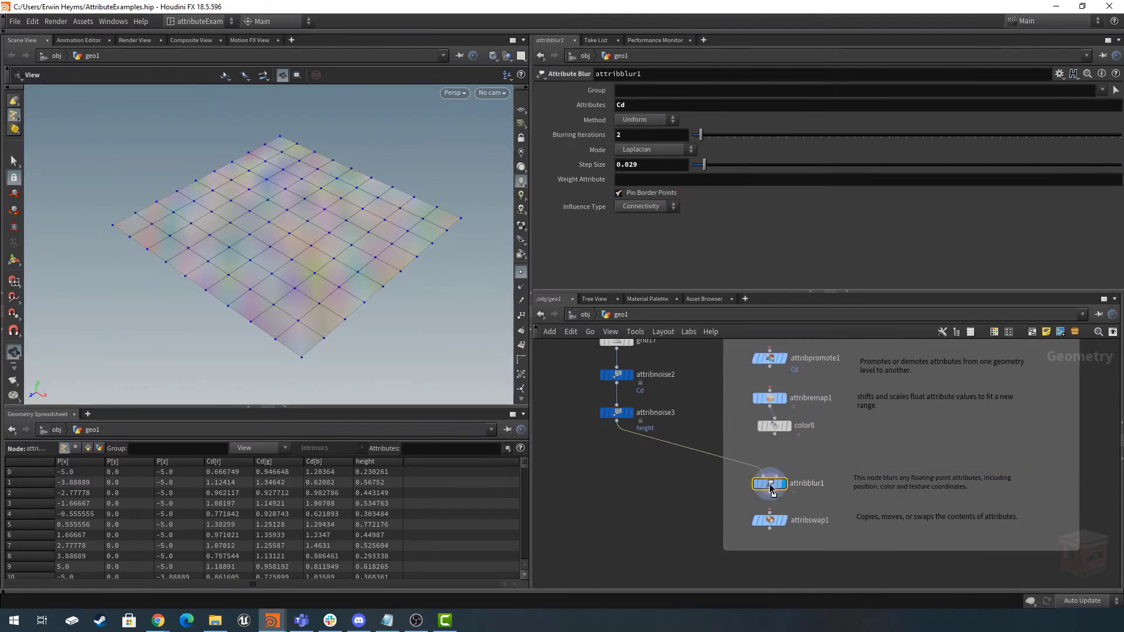
pyautogui.moveTo(772, 486); pyautogui.dragTo(772, 470)
pyautogui.moveTo(702, 447); pyautogui.dragTo(769, 512)
pyautogui.click(782, 520)
pyautogui.click(770, 520)
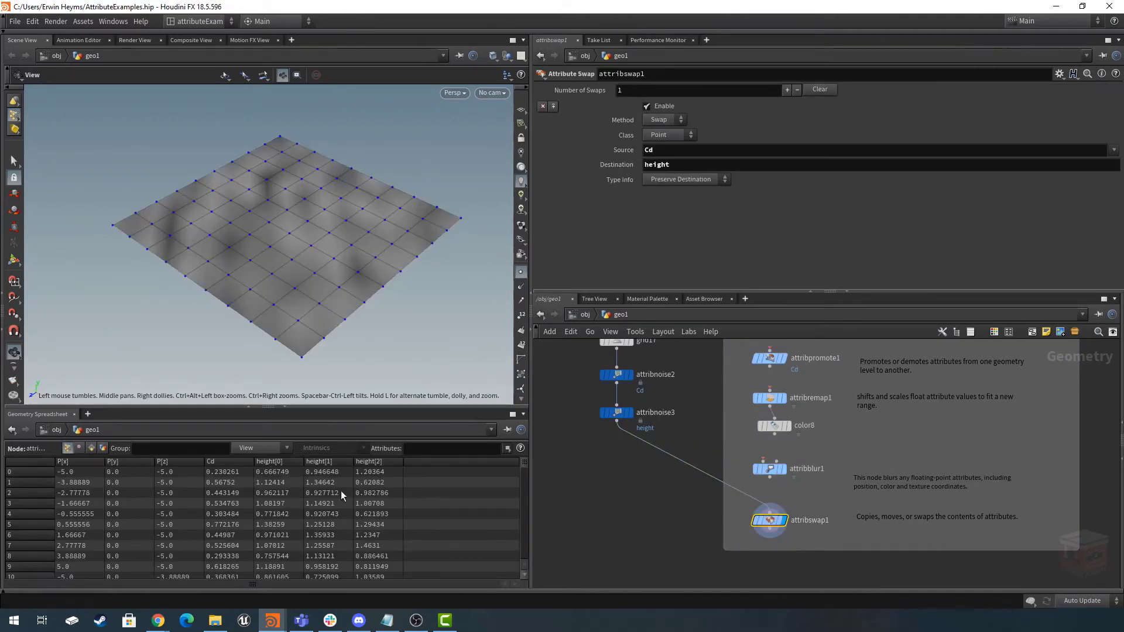
# Compare the Cd and height columns in the spreadsheet by displaying and selecting attribnoise3, then attribswap1 again.
pyautogui.click(633, 414)
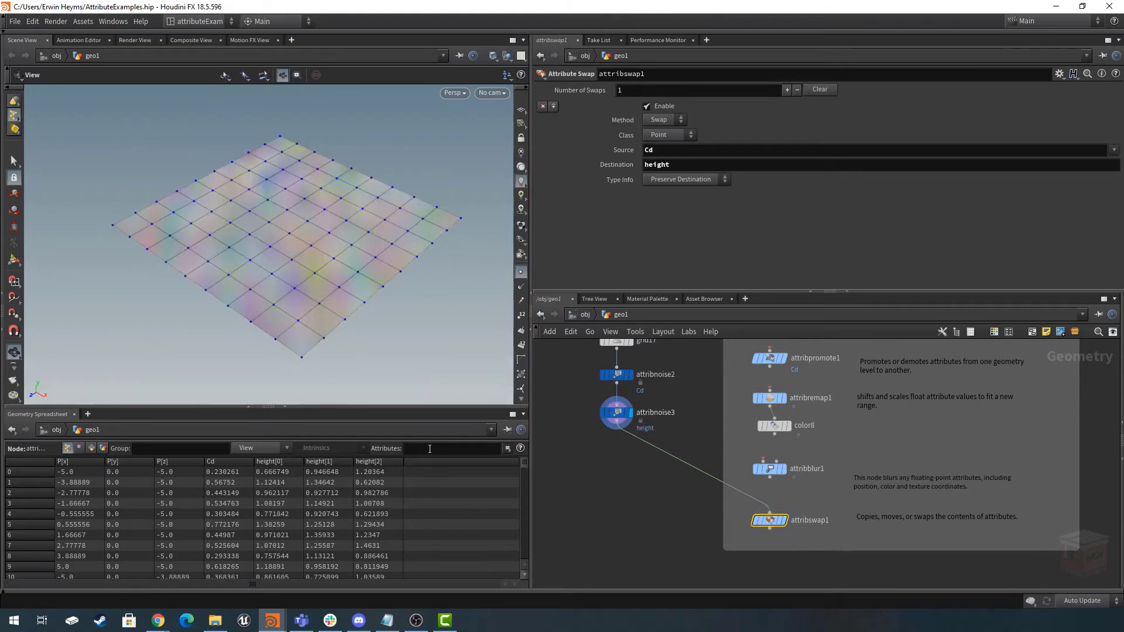
pyautogui.click(624, 414)
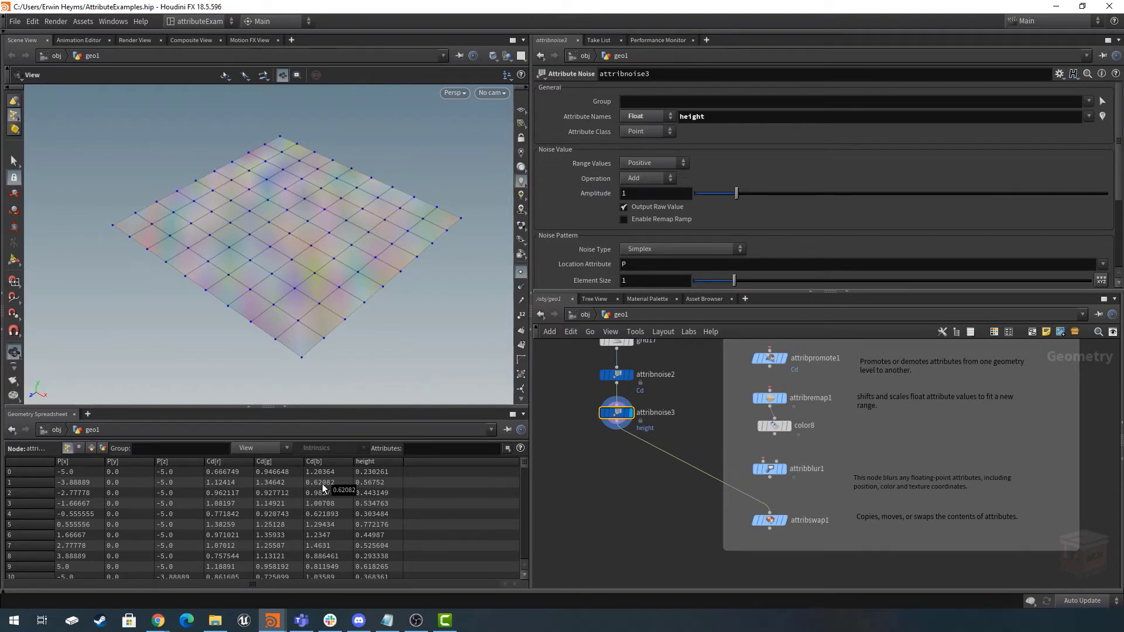
pyautogui.click(783, 522)
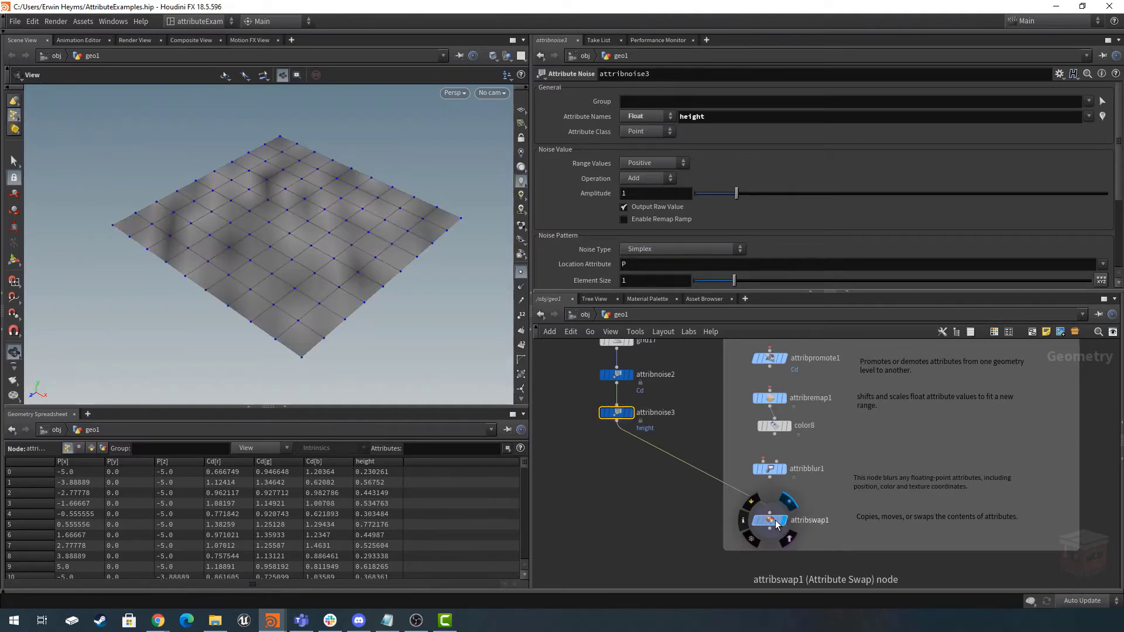
pyautogui.click(769, 519)
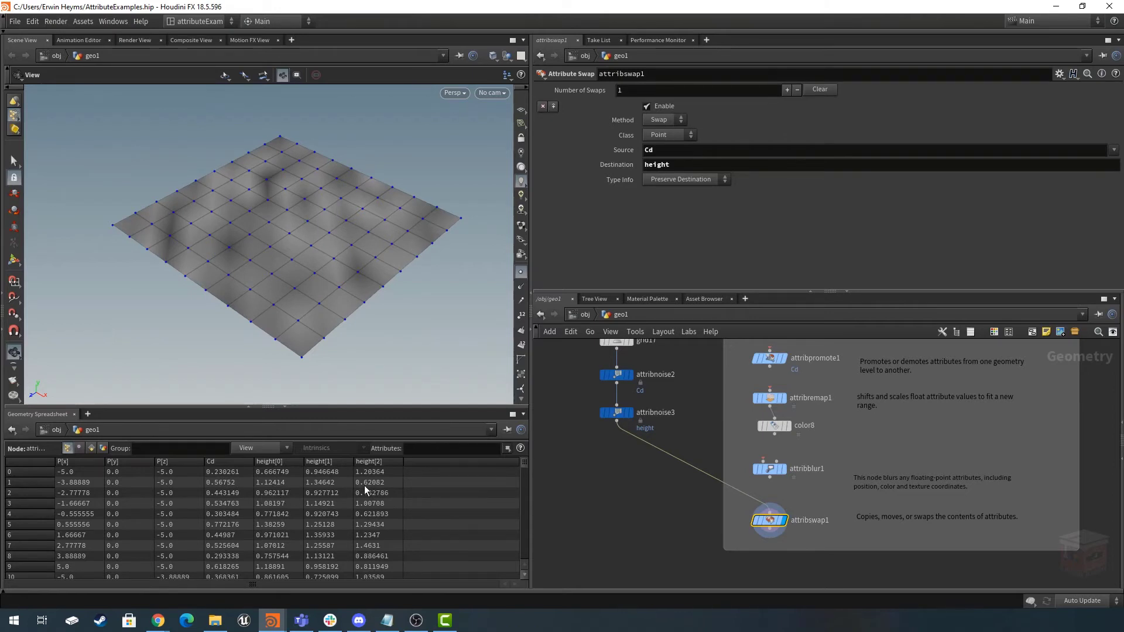
# Examine the network box of geometry nodes that manipulate attributes as well, including the fuse1 and resample1 examples.
pyautogui.scroll(-5, 625, 487)
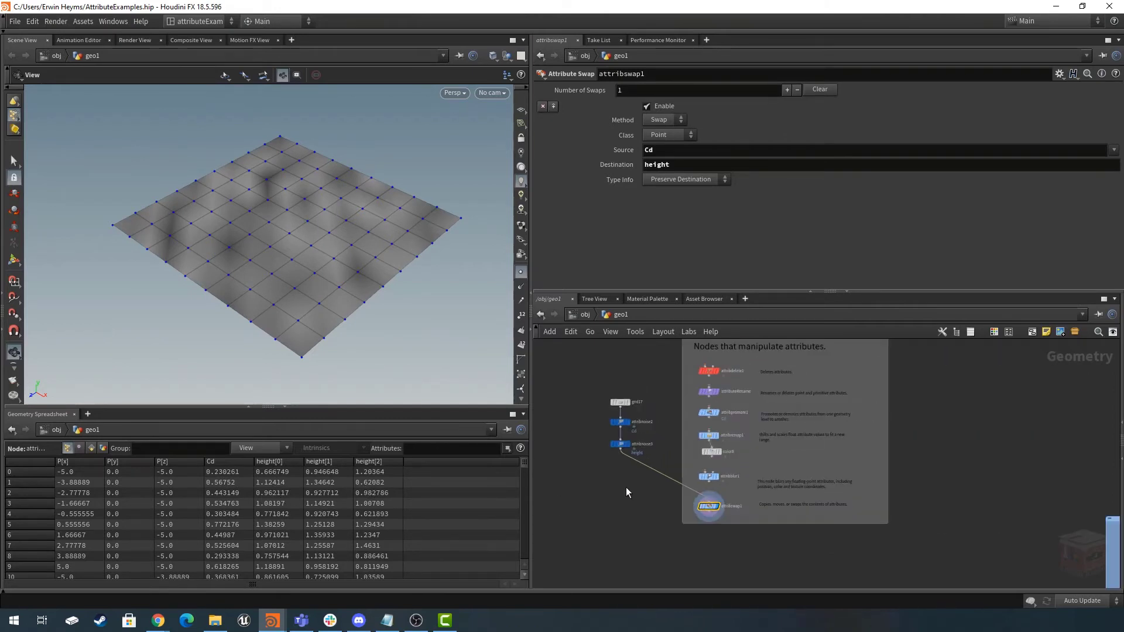
pyautogui.moveTo(626, 487); pyautogui.dragTo(628, 388, button='middle')
pyautogui.scroll(5, 626, 472)
pyautogui.scroll(2, 618, 422)
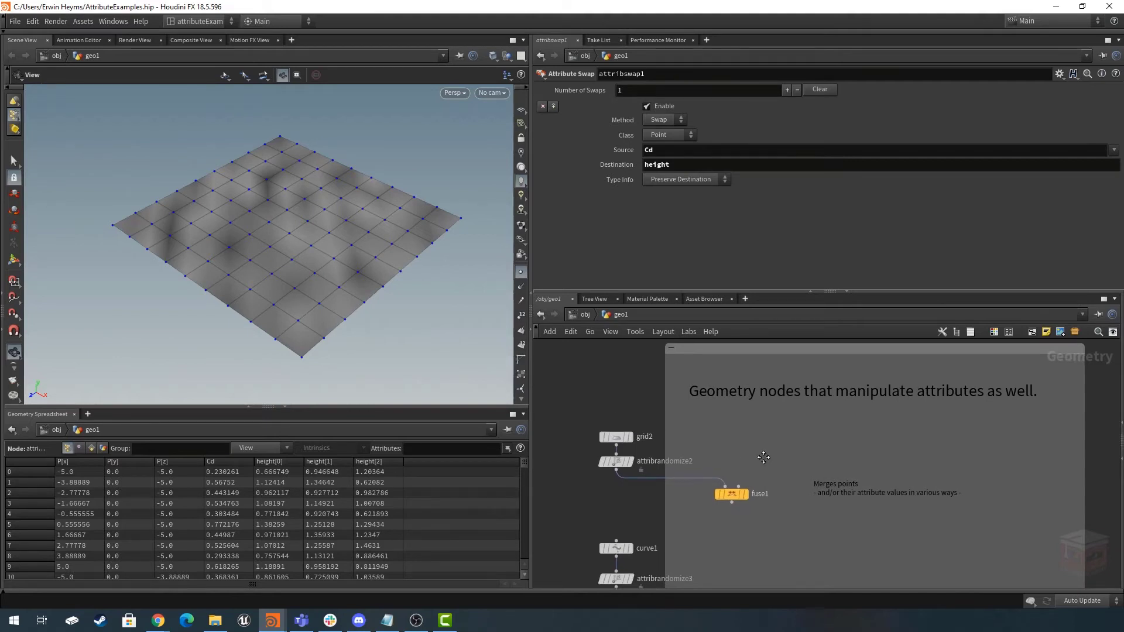
pyautogui.scroll(-2, 761, 446)
pyautogui.moveTo(761, 444); pyautogui.dragTo(751, 446, button='middle')
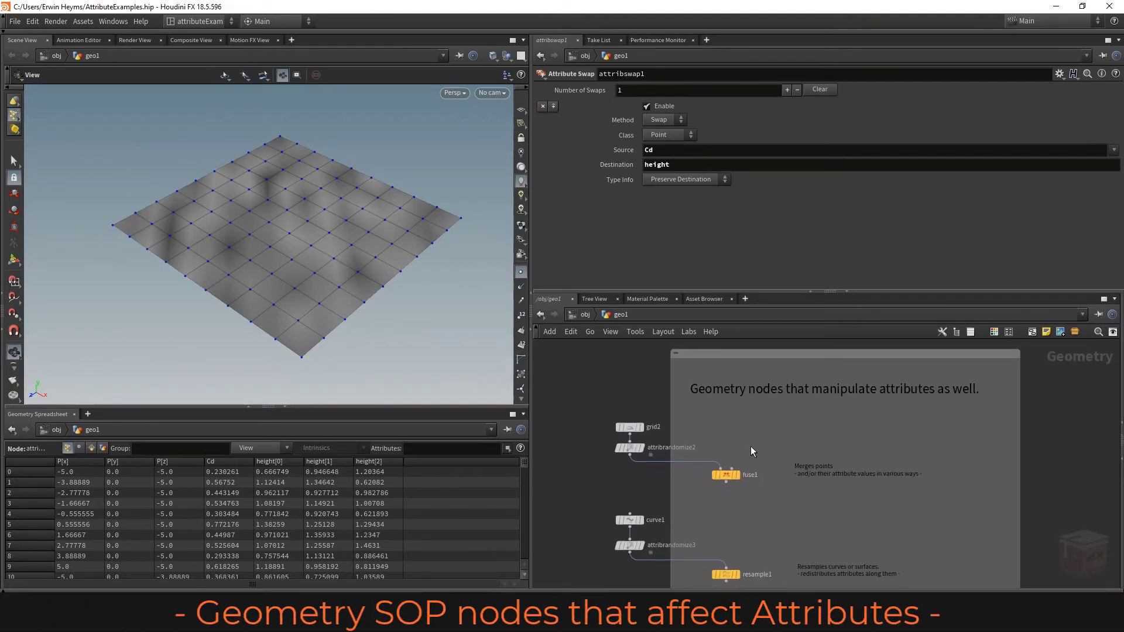
pyautogui.scroll(-2, 722, 399)
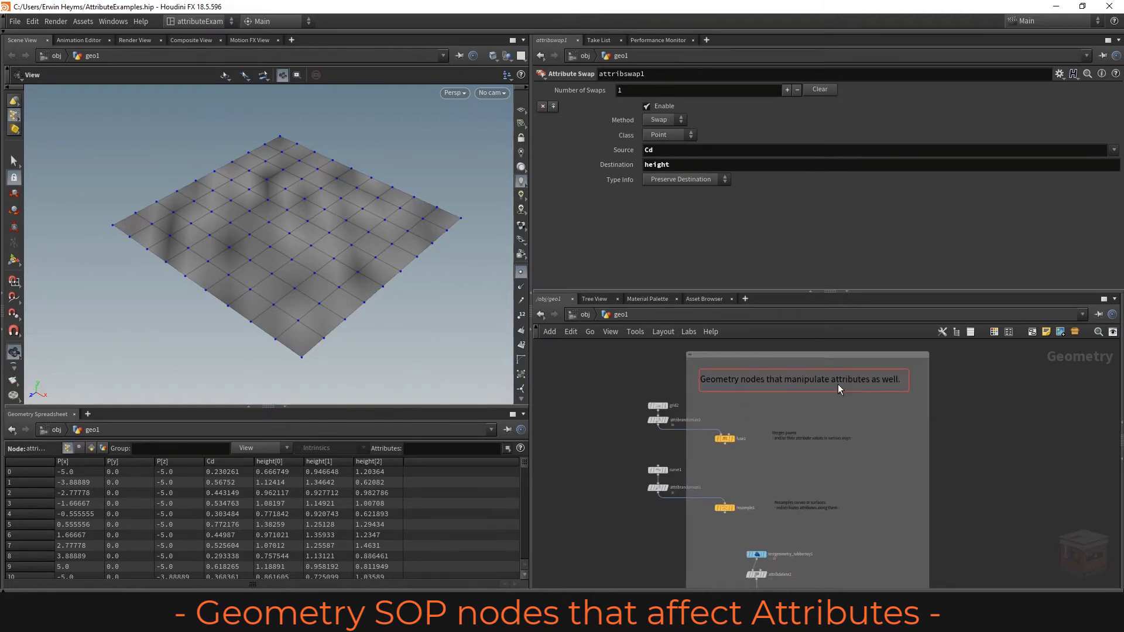
pyautogui.scroll(-2, 881, 420)
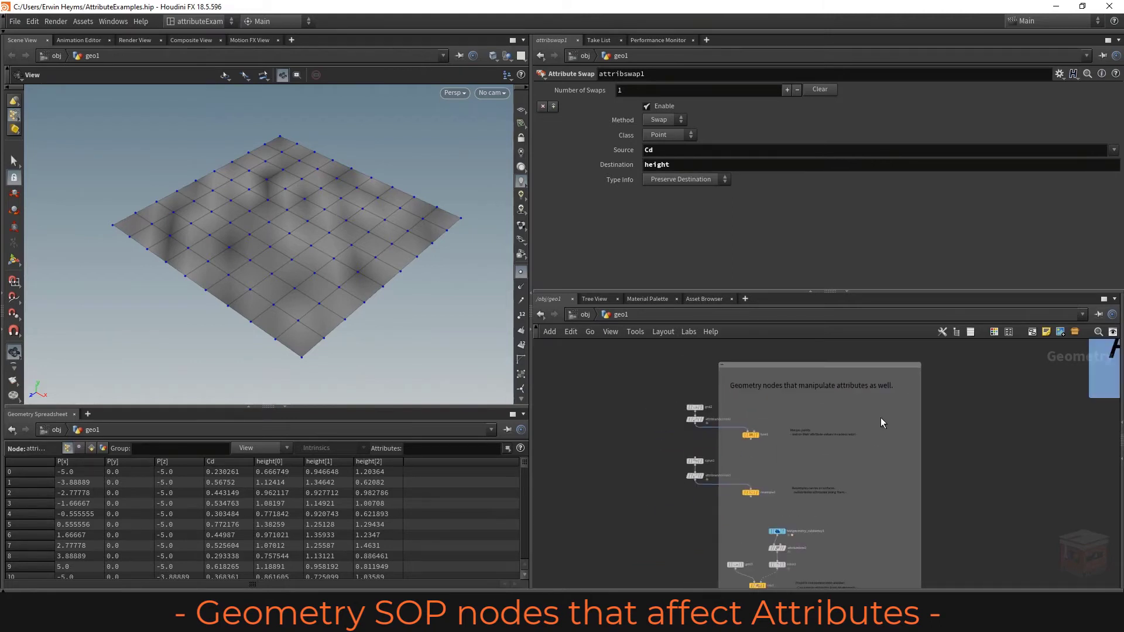
pyautogui.moveTo(883, 431); pyautogui.dragTo(886, 401, button='middle')
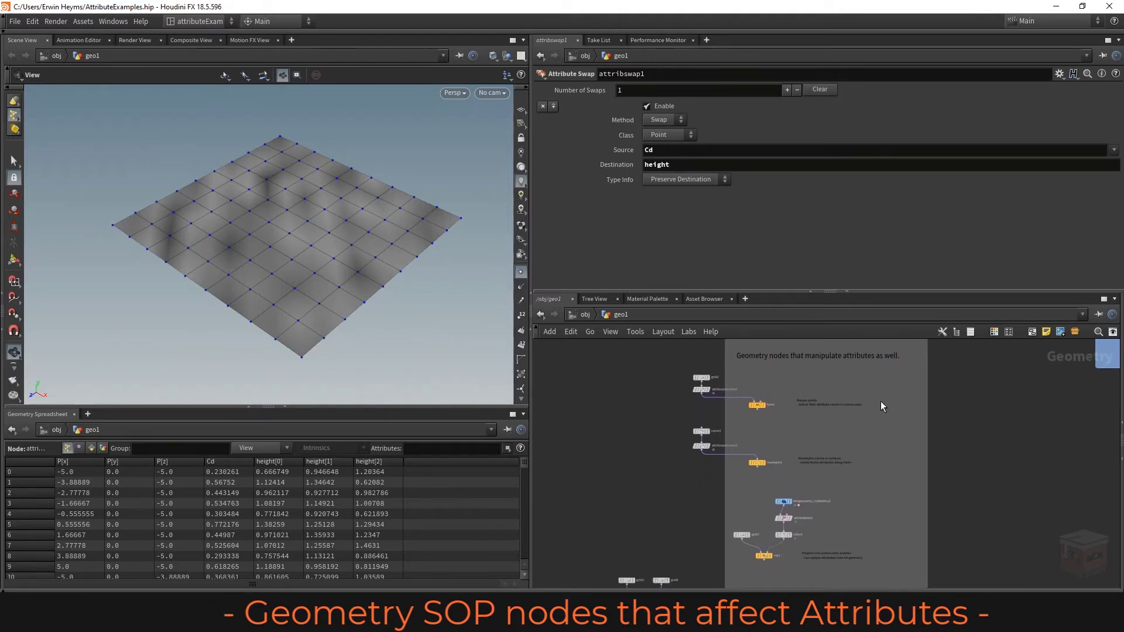
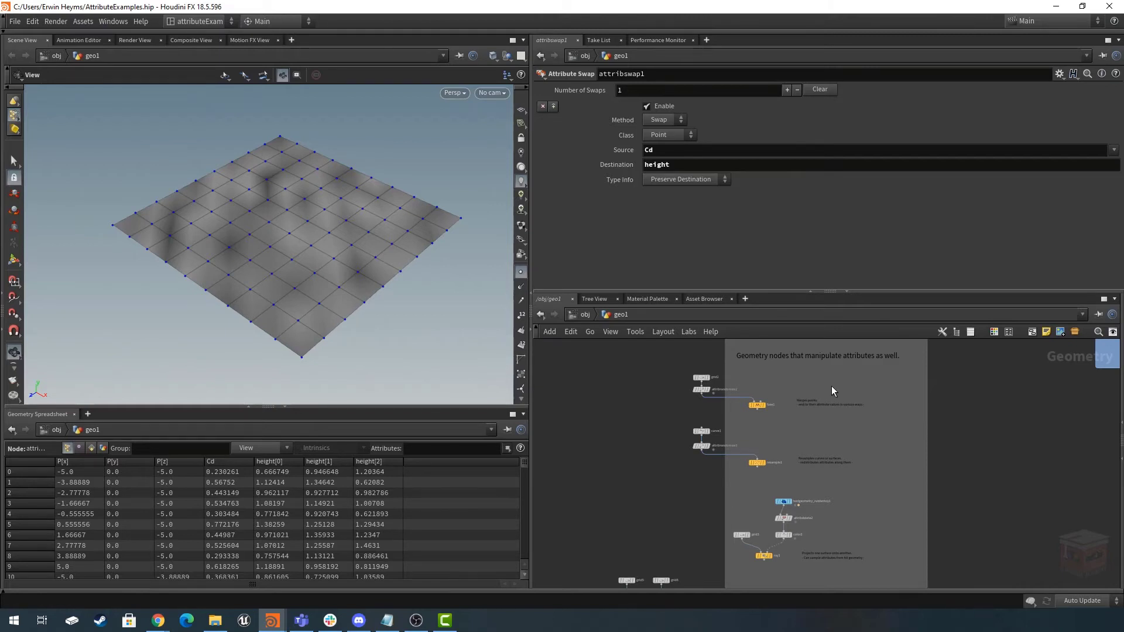
pyautogui.scroll(4, 743, 384)
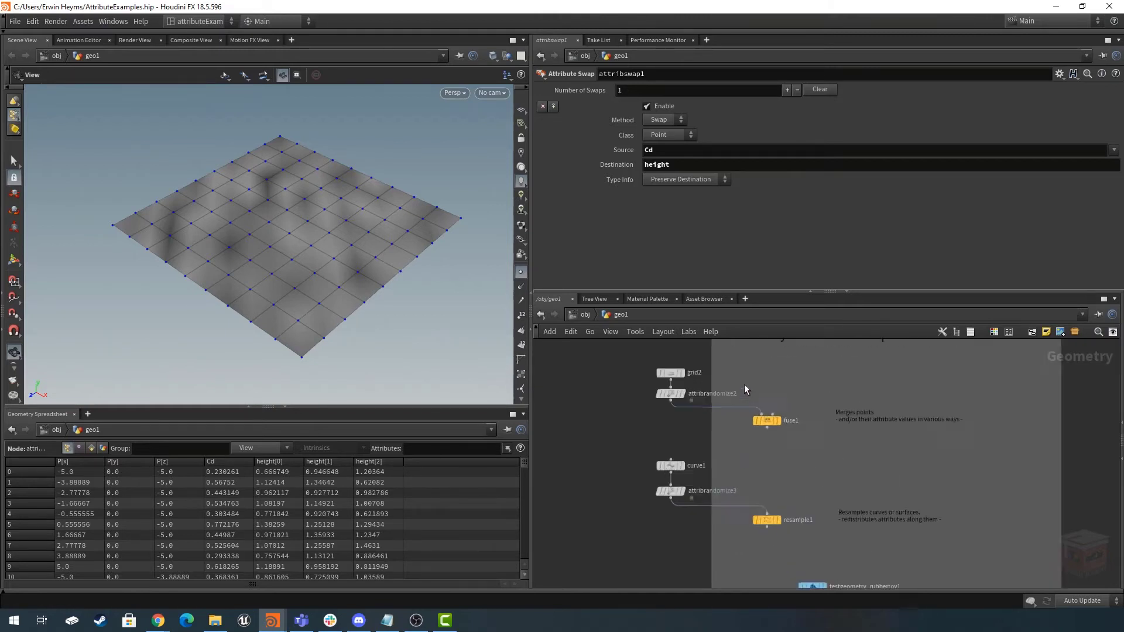
# Display and select the fuse1 node, and raise its Snap Distance to 7.75083.
pyautogui.scroll(1, 787, 449)
pyautogui.click(778, 448)
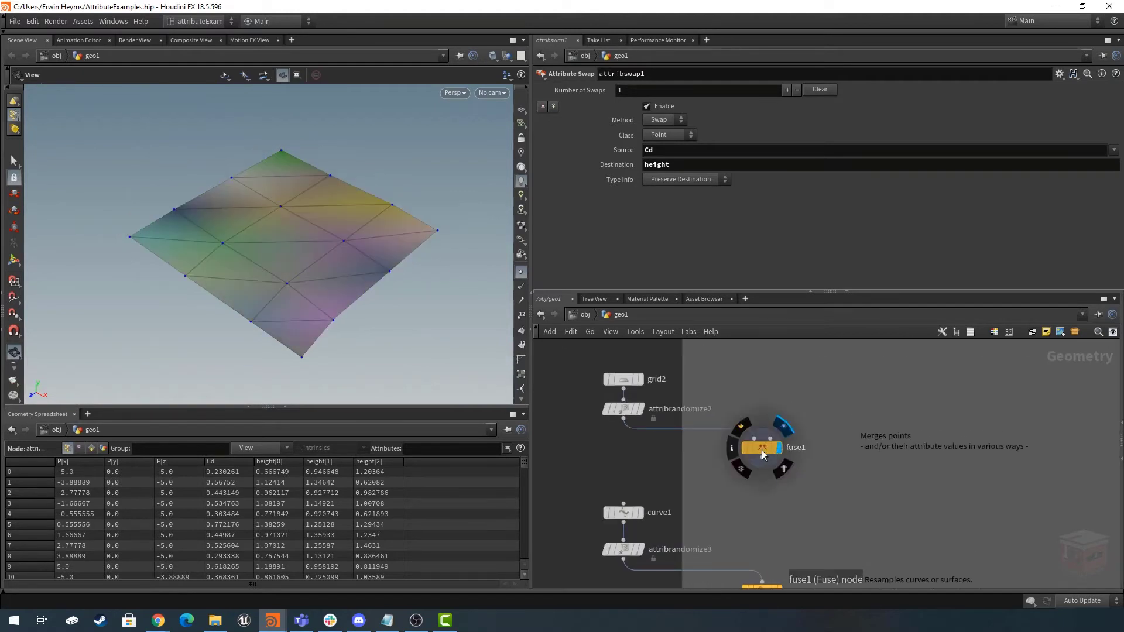
pyautogui.click(761, 450)
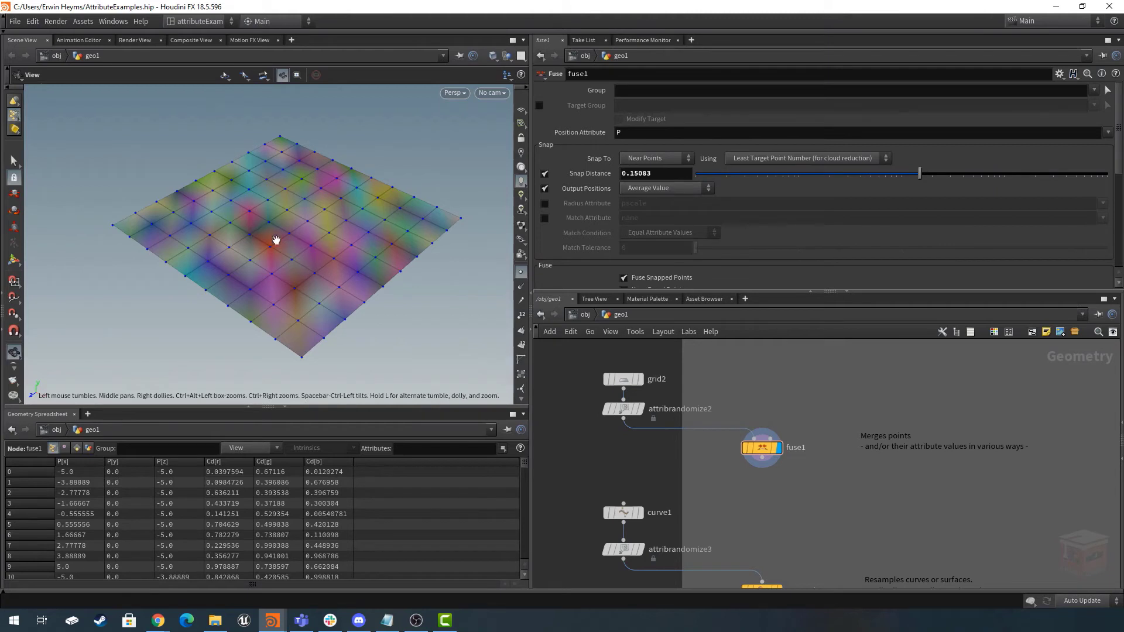
pyautogui.moveTo(659, 173); pyautogui.dragTo(1047, 184, button='middle')
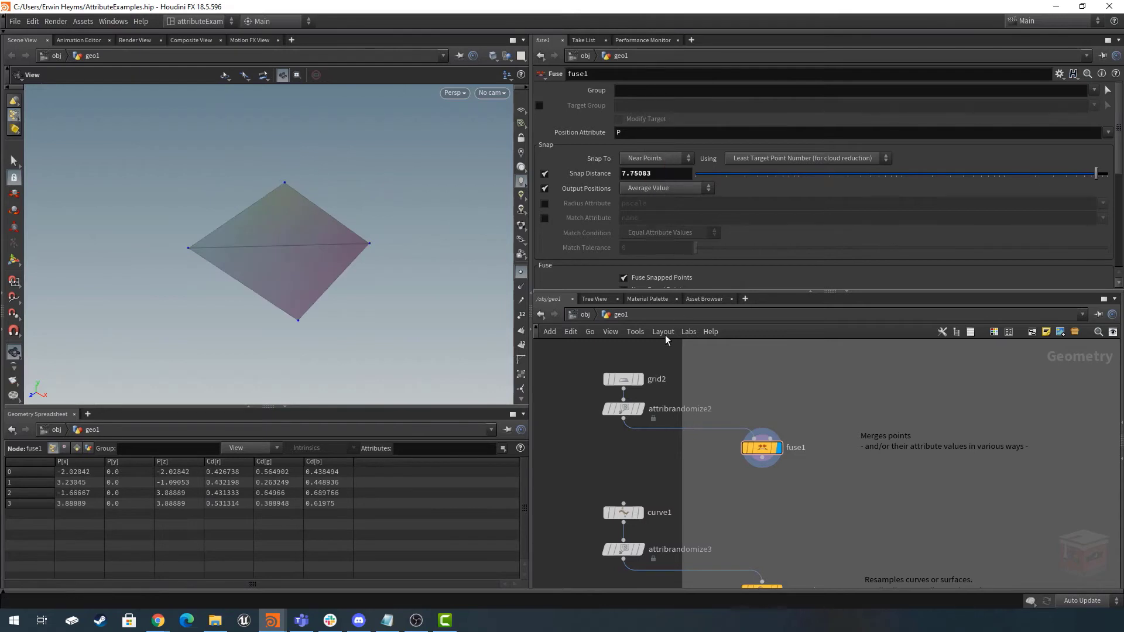
# Template the attribrandomize2 node for comparison and lower fuse1's Snap Distance to -0.04917.
pyautogui.click(635, 409)
pyautogui.moveTo(655, 172); pyautogui.dragTo(252, 186, button='middle')
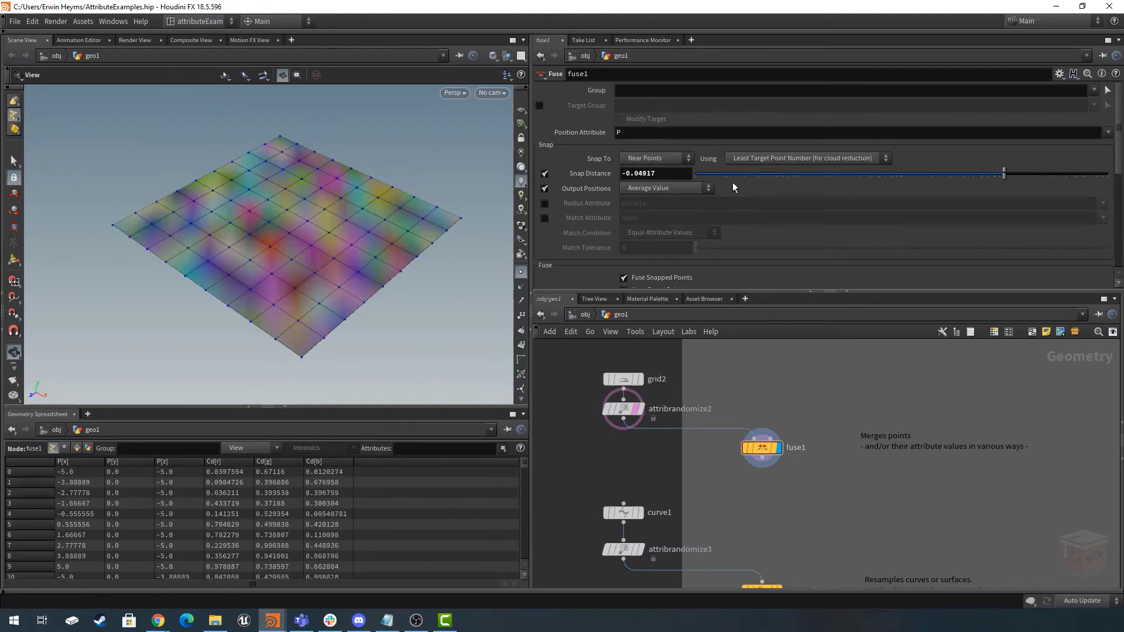
# Try Maximum Value for fuse1's Output Positions with a Snap Distance of 0.95083, and restore Average Value.
pyautogui.click(692, 187)
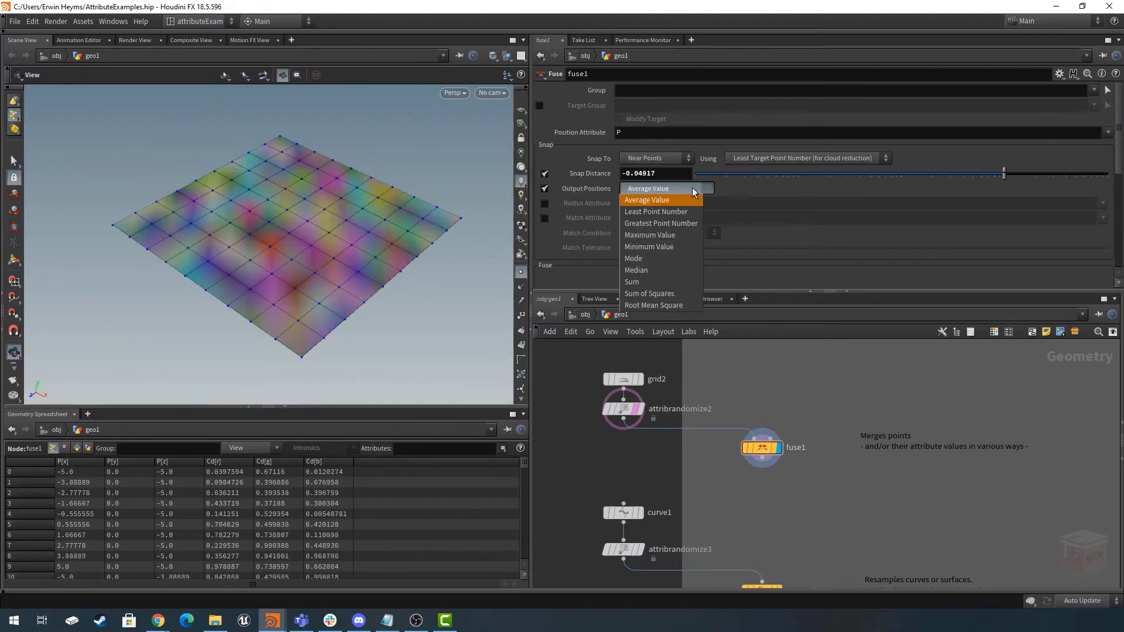
pyautogui.click(660, 236)
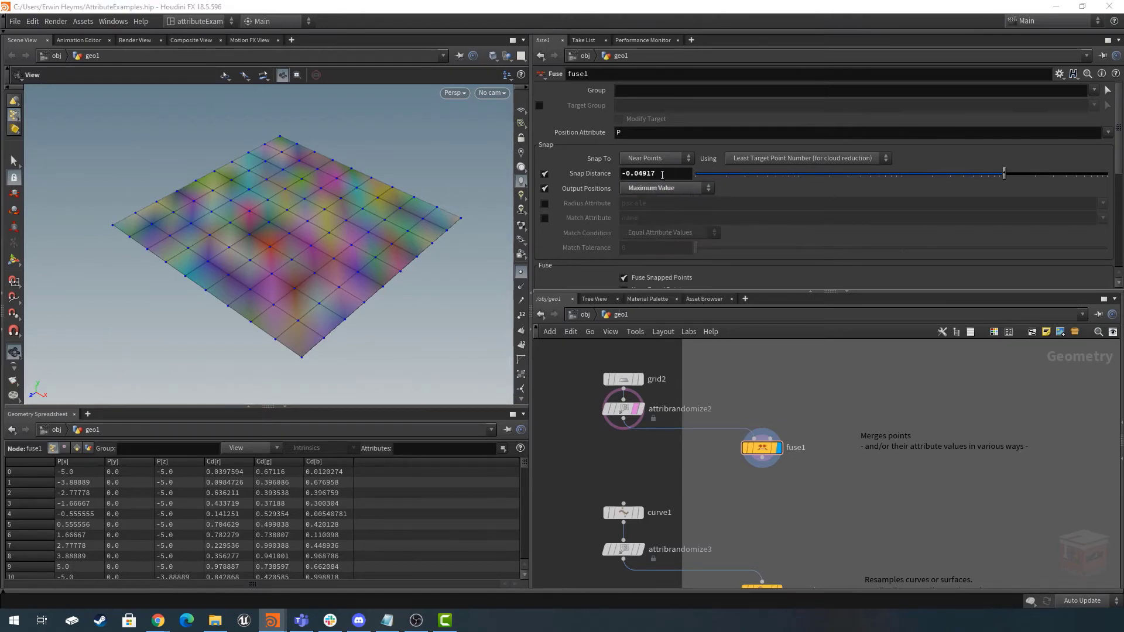
pyautogui.moveTo(662, 174); pyautogui.dragTo(717, 162, button='middle')
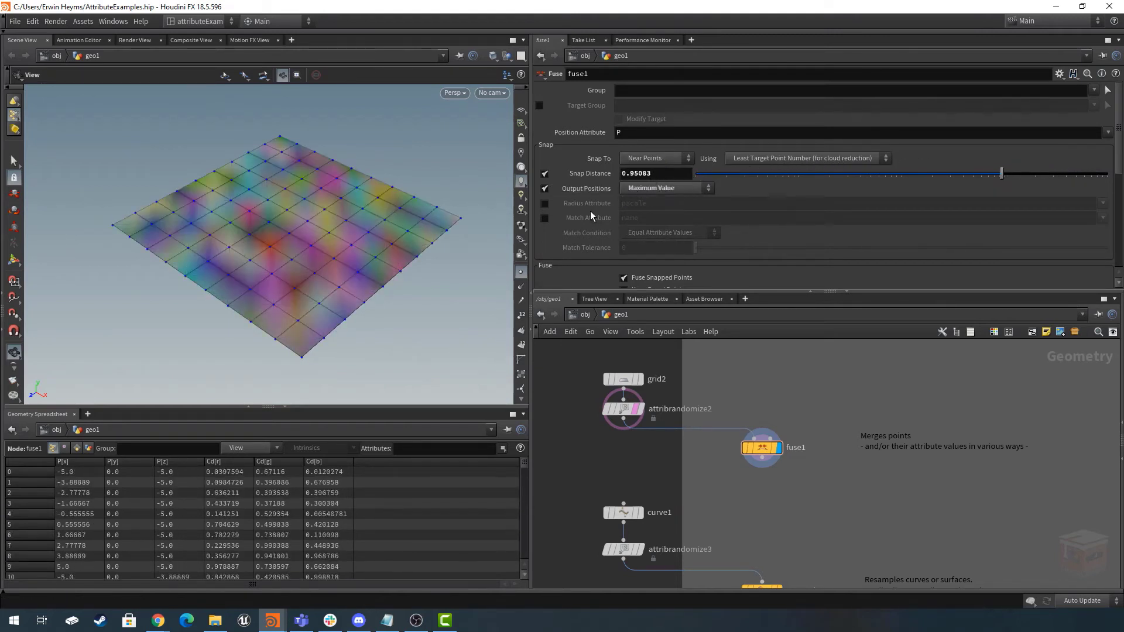
pyautogui.click(673, 188)
pyautogui.click(662, 202)
# Set fuse1's Output Values for the Cd attribute to First Match and show point numbers in the viewport.
pyautogui.scroll(-1, 597, 214)
pyautogui.scroll(-5, 595, 214)
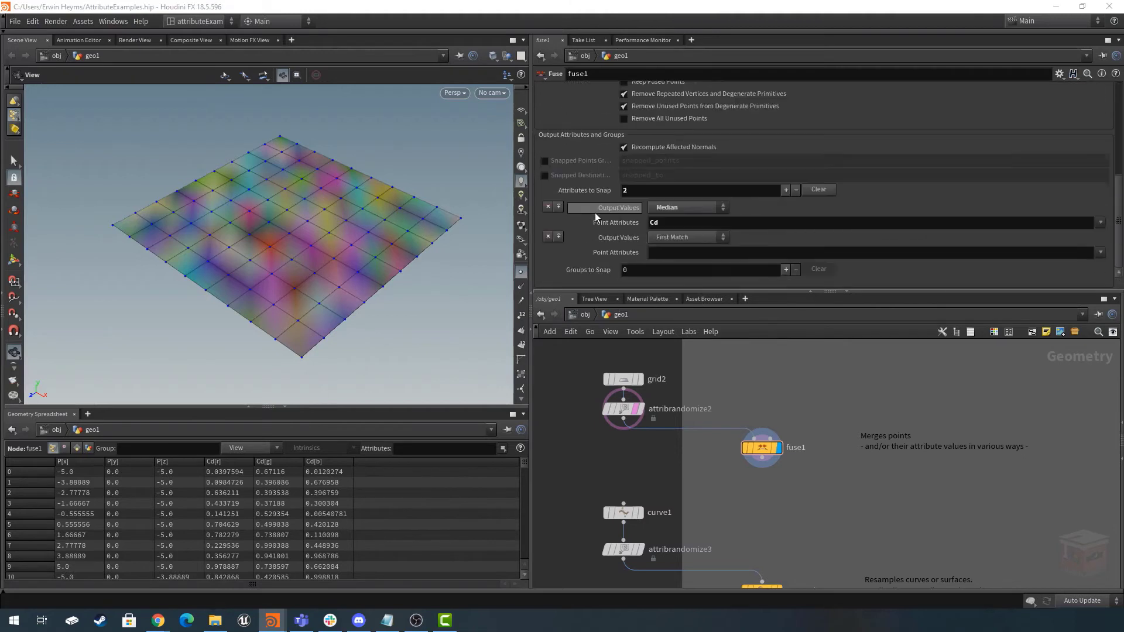
pyautogui.click(687, 206)
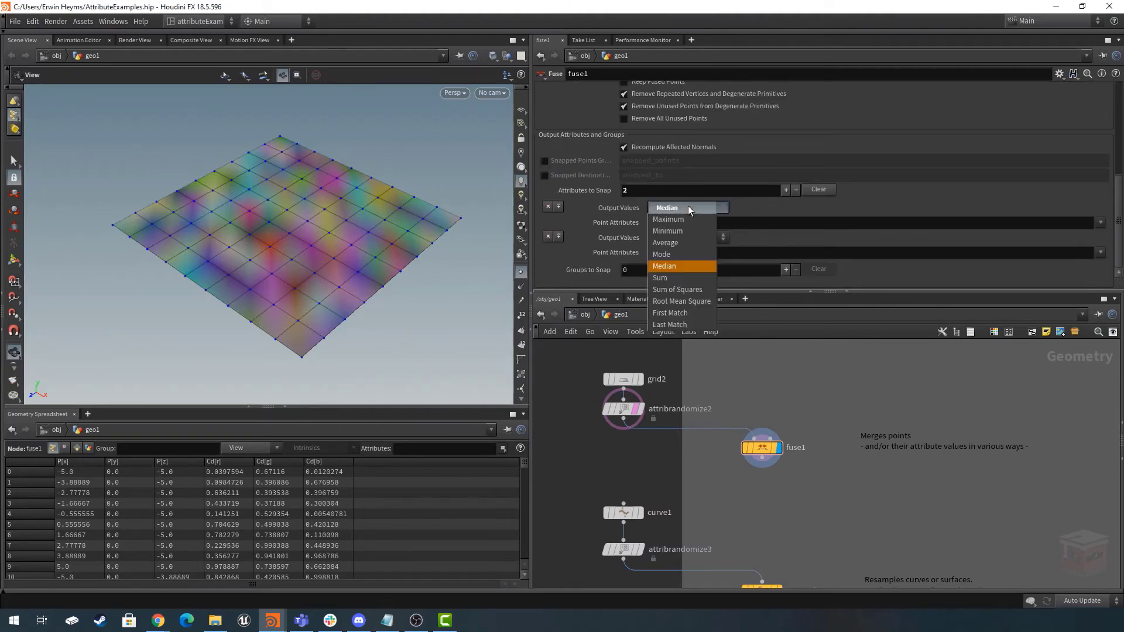
pyautogui.click(679, 315)
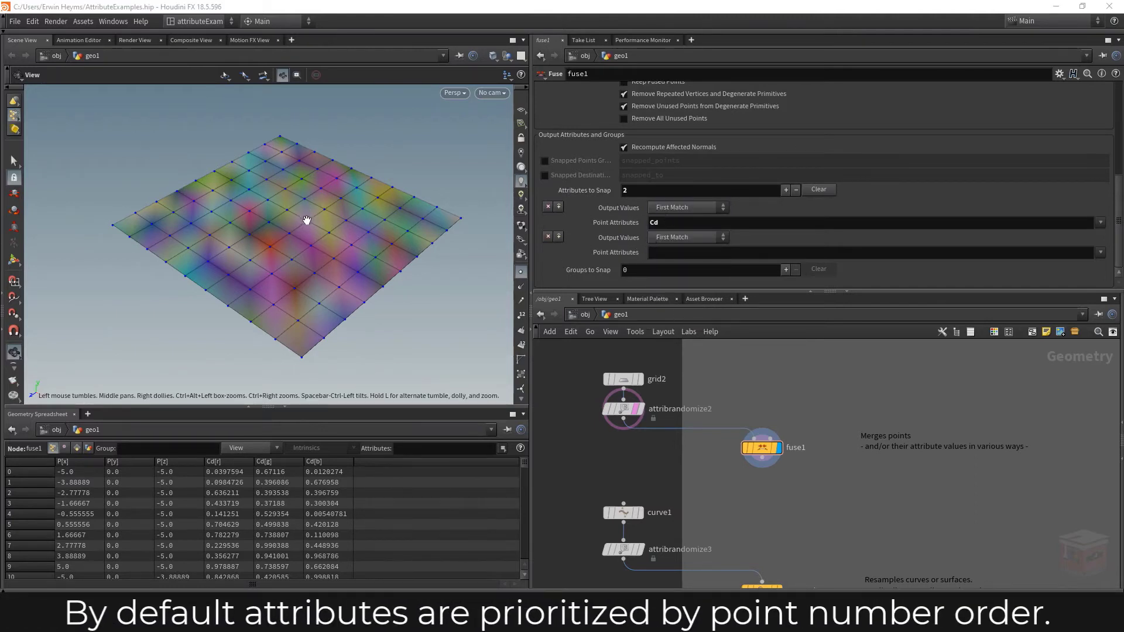
pyautogui.click(520, 315)
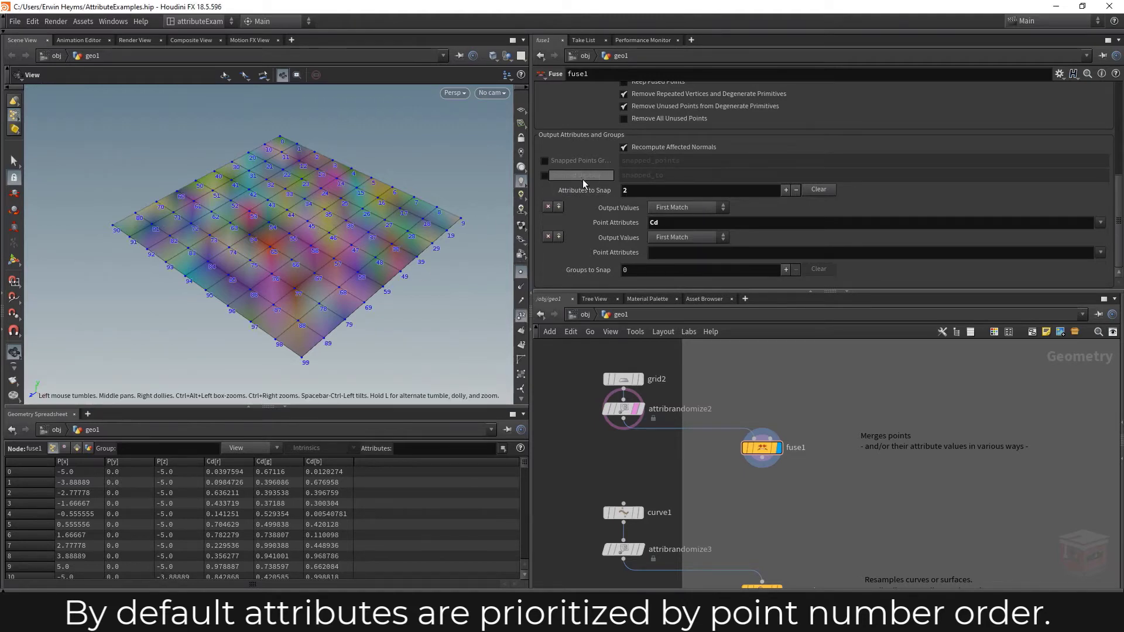
# Set the Cd Output Values to Average and raise the Snap Distance until the grid fuses into a few points.
pyautogui.click(690, 207)
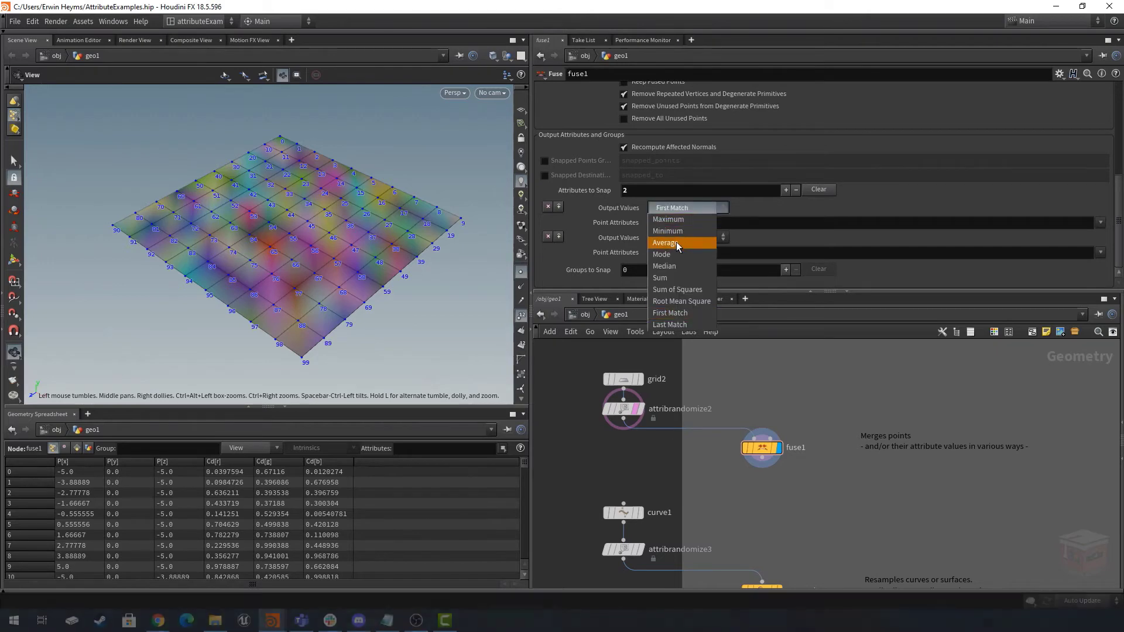
pyautogui.click(676, 242)
pyautogui.scroll(5, 579, 202)
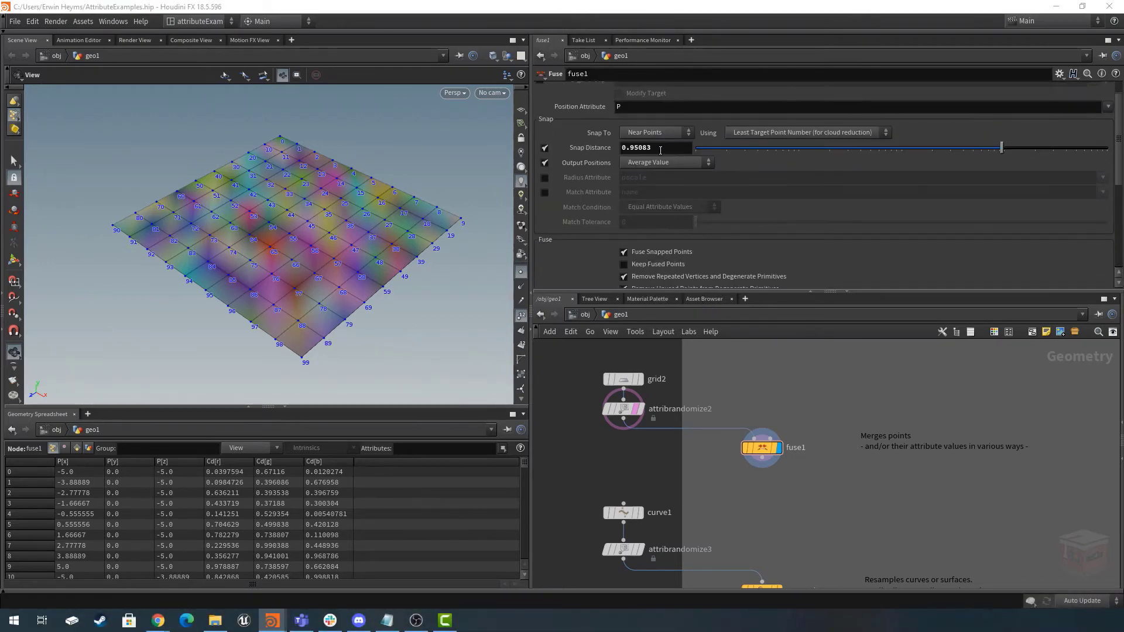
pyautogui.moveTo(660, 151); pyautogui.dragTo(893, 151, button='middle')
# Compare First Match and Maximum as the Output Values for Cd on fuse1, and settle on Minimum.
pyautogui.scroll(-6, 576, 219)
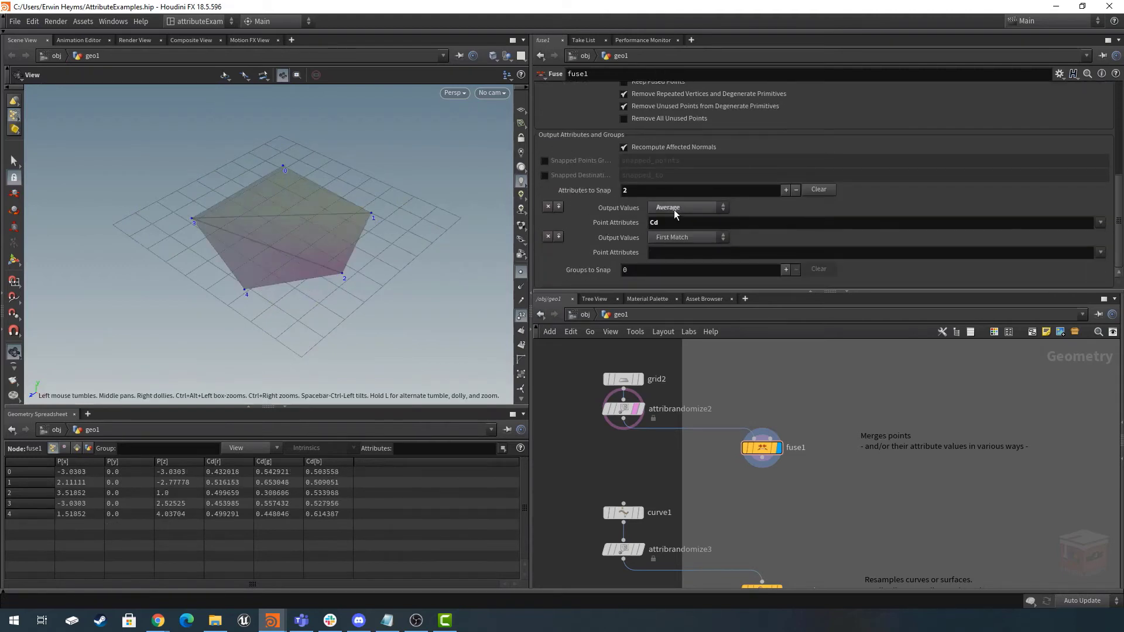
pyautogui.click(684, 208)
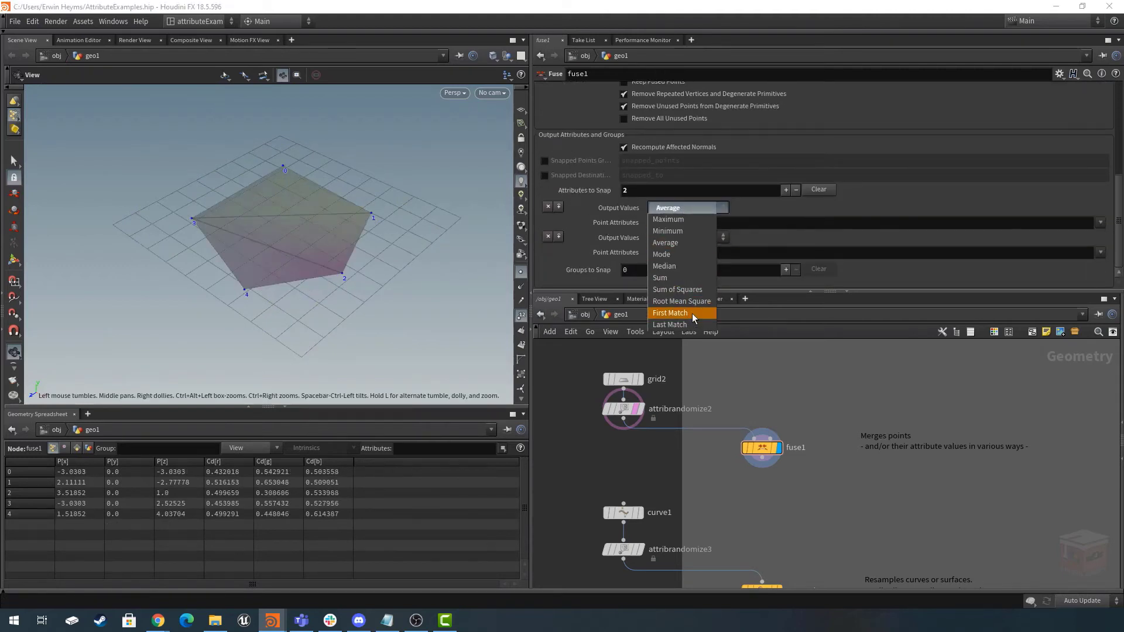
pyautogui.click(692, 314)
pyautogui.click(680, 207)
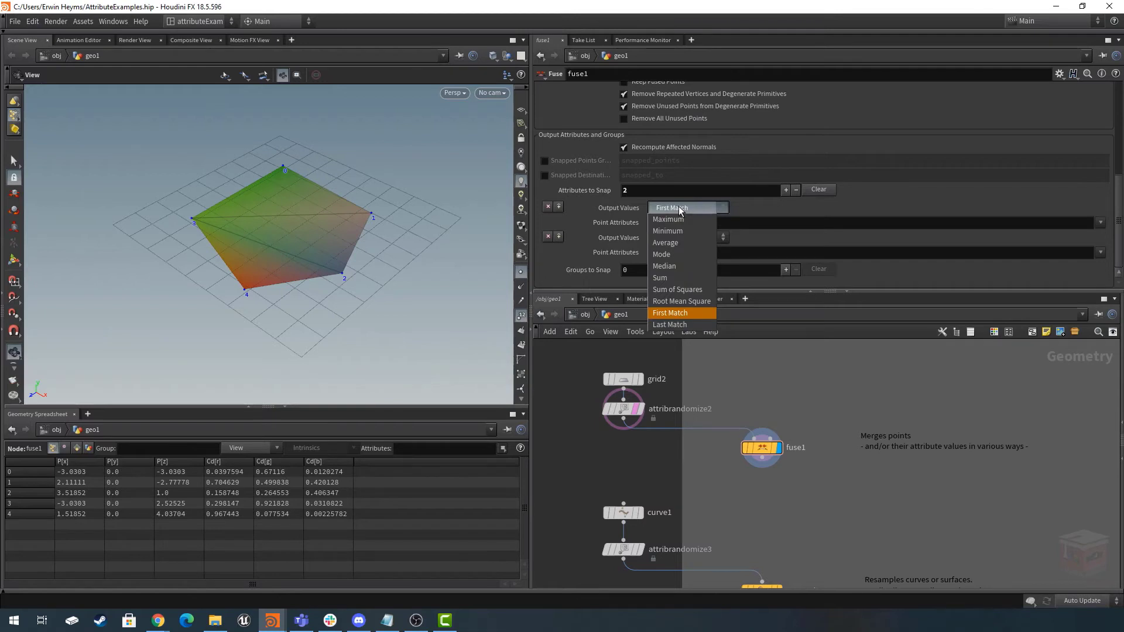
pyautogui.click(678, 220)
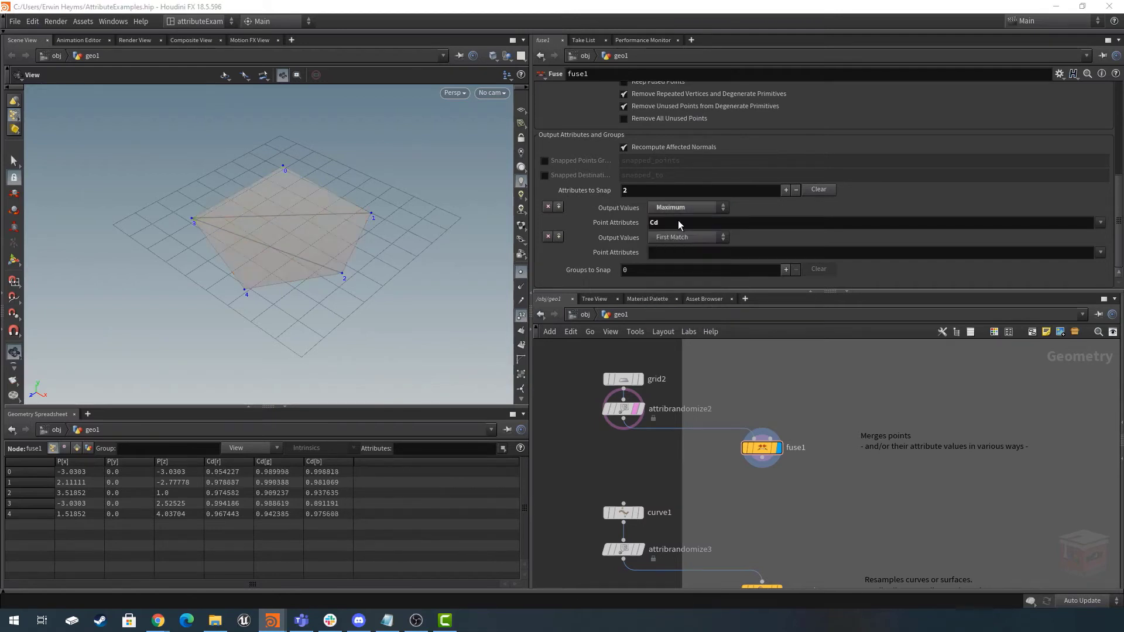
pyautogui.click(680, 207)
pyautogui.click(677, 230)
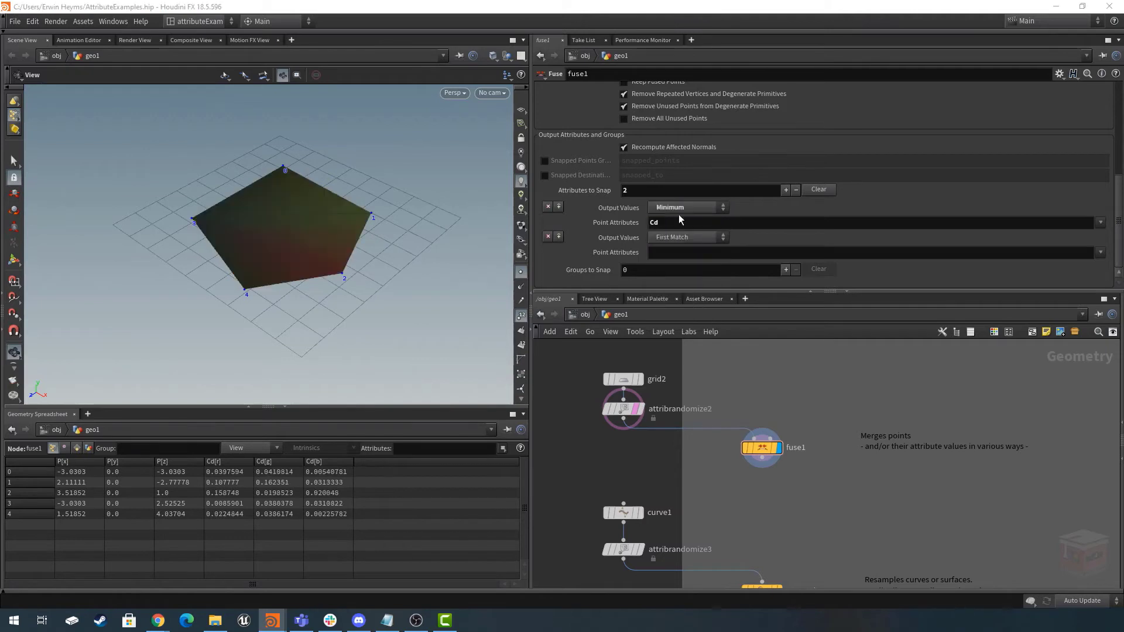
pyautogui.click(680, 210)
pyautogui.click(680, 208)
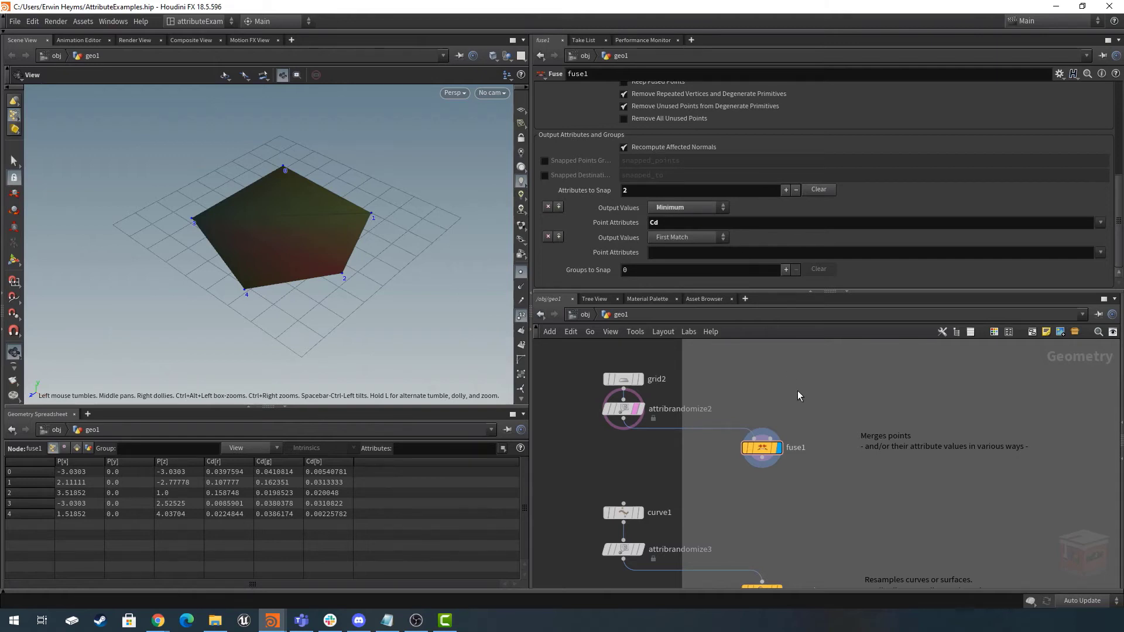
# Display the resample1 node and select it to show its parameters.
pyautogui.scroll(-3, 801, 377)
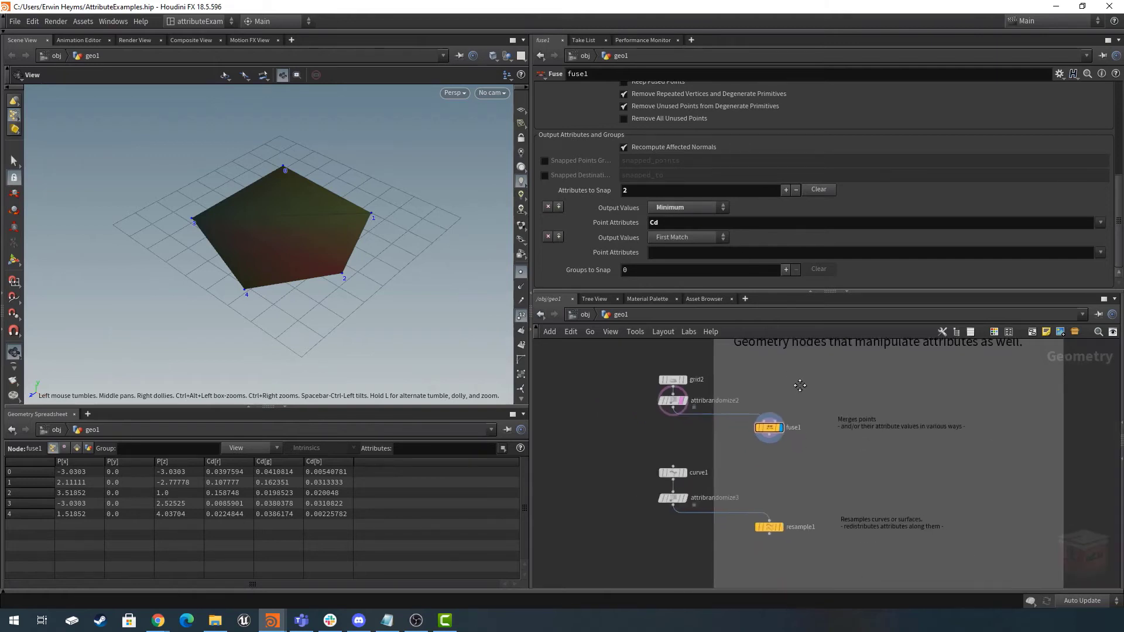
pyautogui.moveTo(788, 482); pyautogui.dragTo(788, 423, button='middle')
pyautogui.scroll(3, 788, 426)
pyautogui.scroll(1, 788, 454)
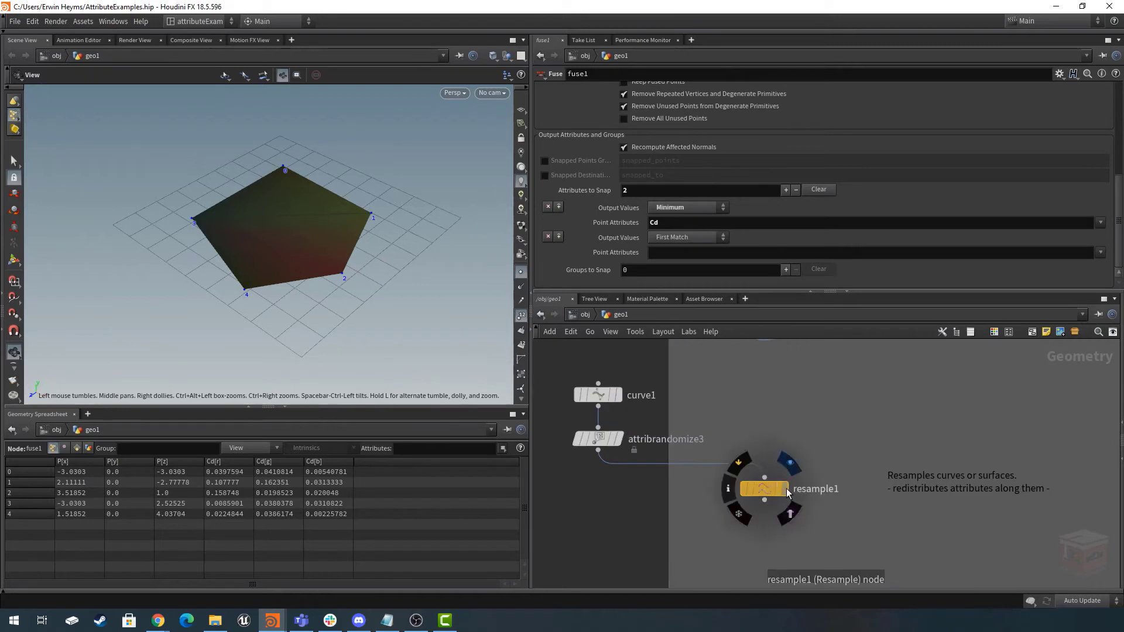
pyautogui.click(788, 494)
pyautogui.click(767, 490)
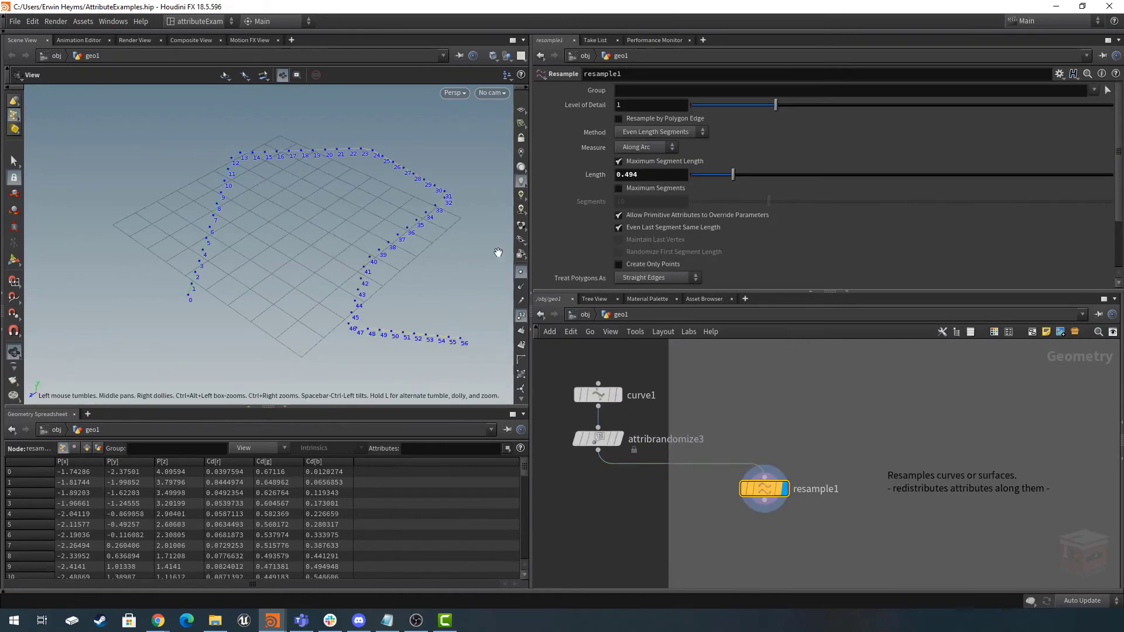
# Set the viewport background color scheme to Dark, and hide the point numbers and reference grid.
pyautogui.press('d')
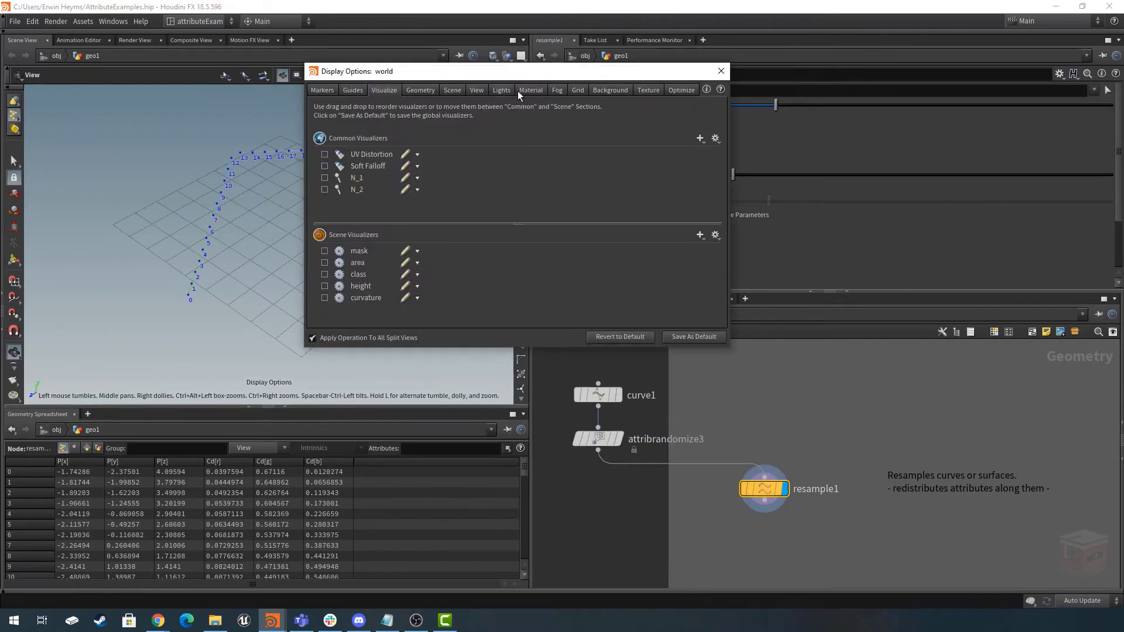
pyautogui.click(610, 91)
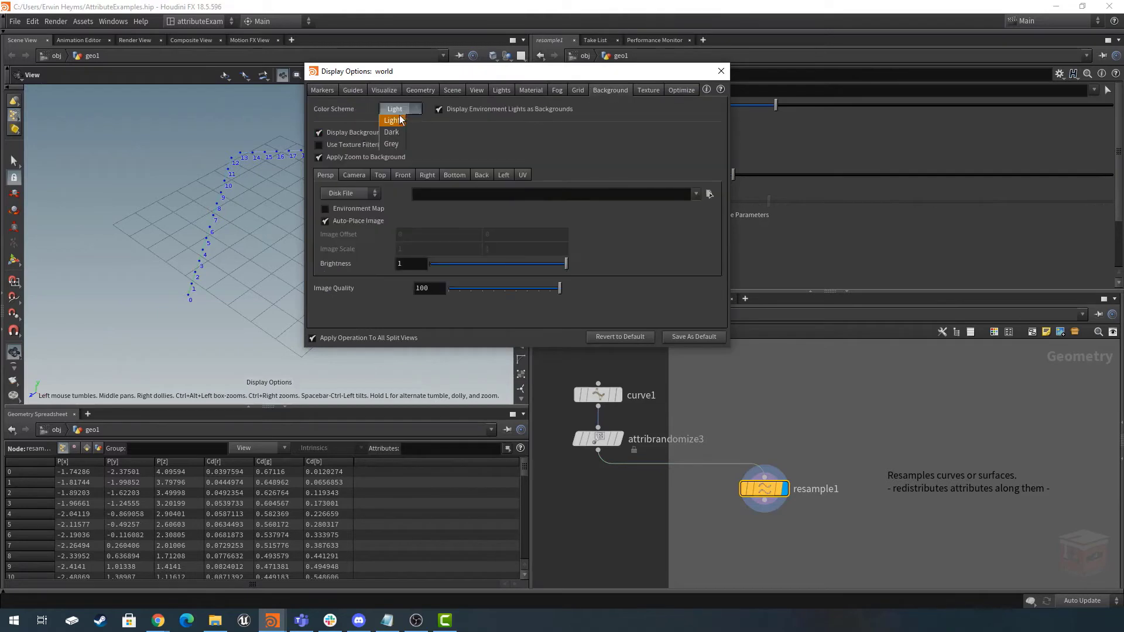
pyautogui.click(396, 133)
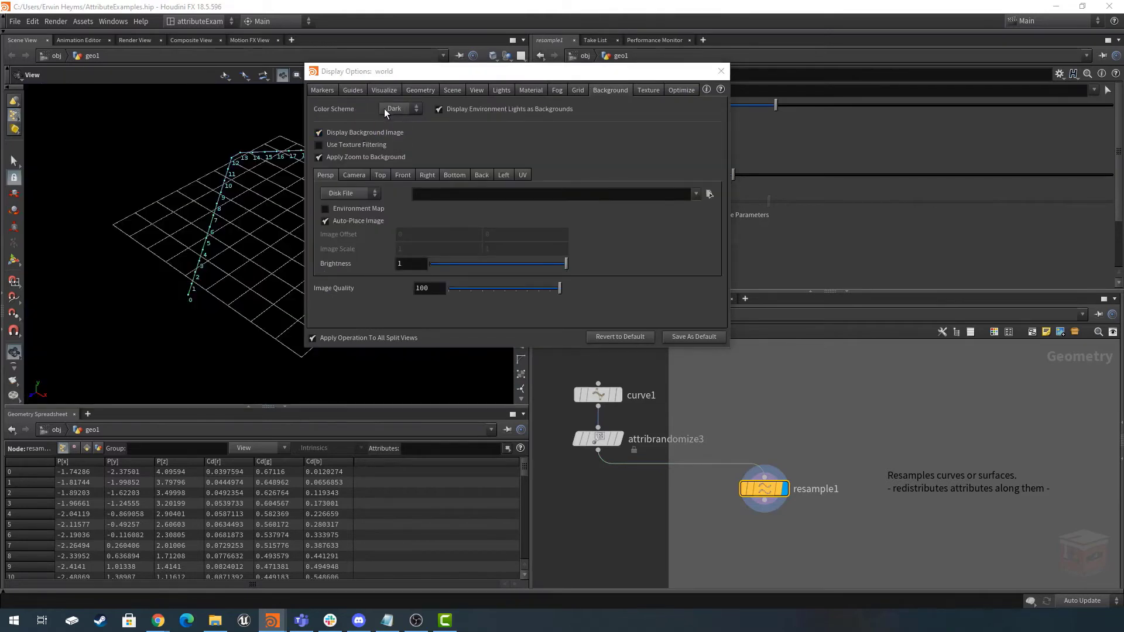
pyautogui.click(721, 71)
pyautogui.moveTo(778, 496)
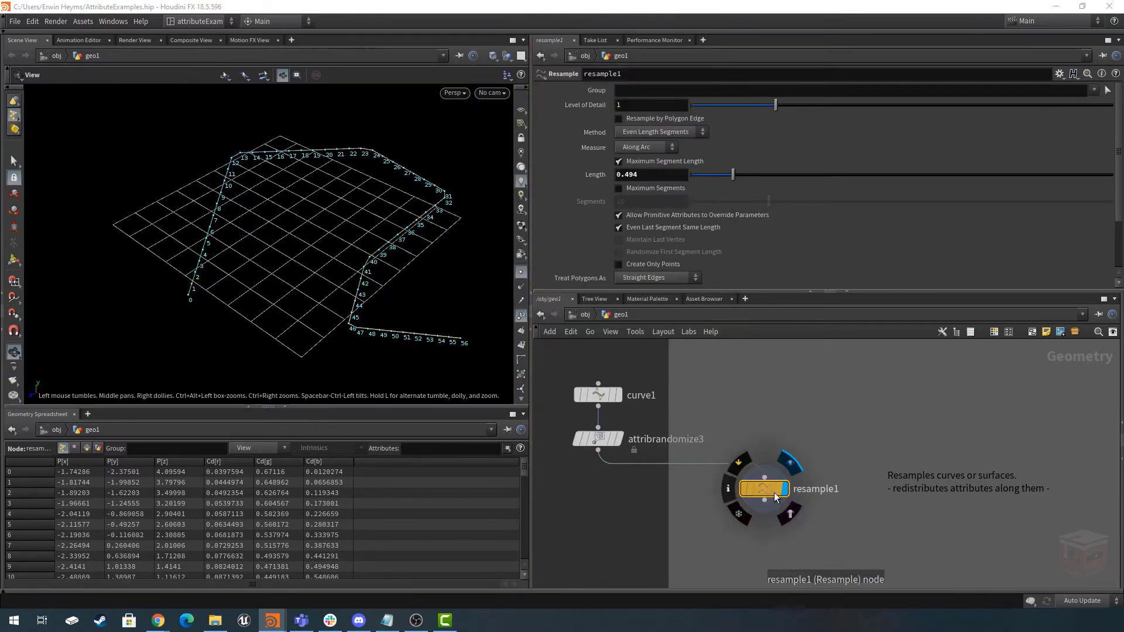
pyautogui.click(520, 316)
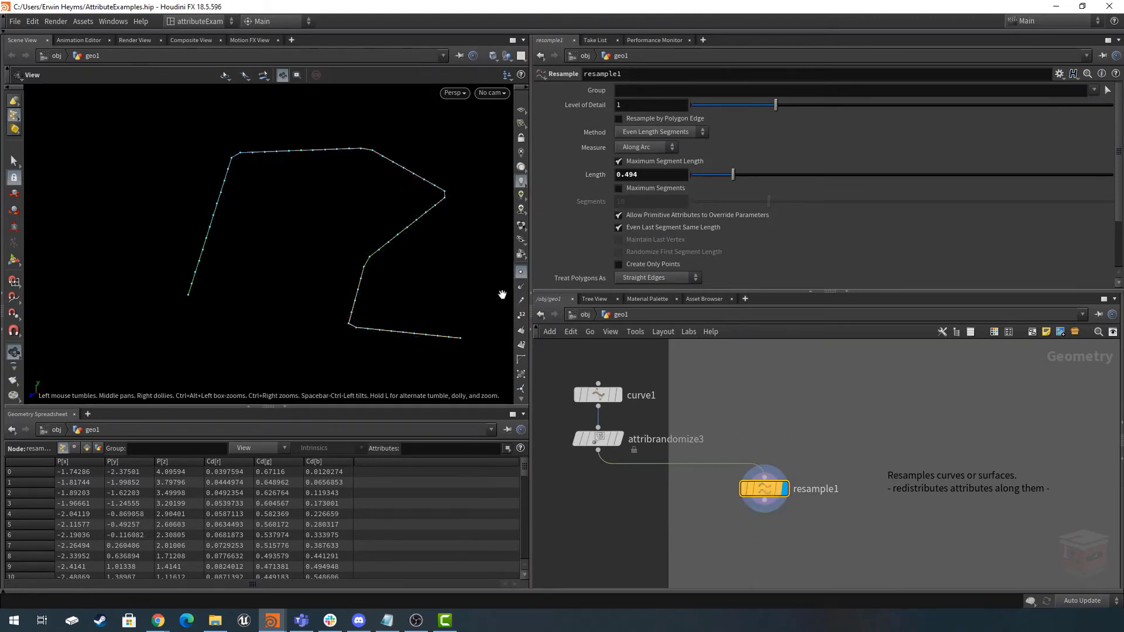
# Compare the curve at curve1, attribrandomize3 and resample1, including a temporary template overlay of attribrandomize3 on the resampled result.
pyautogui.click(617, 395)
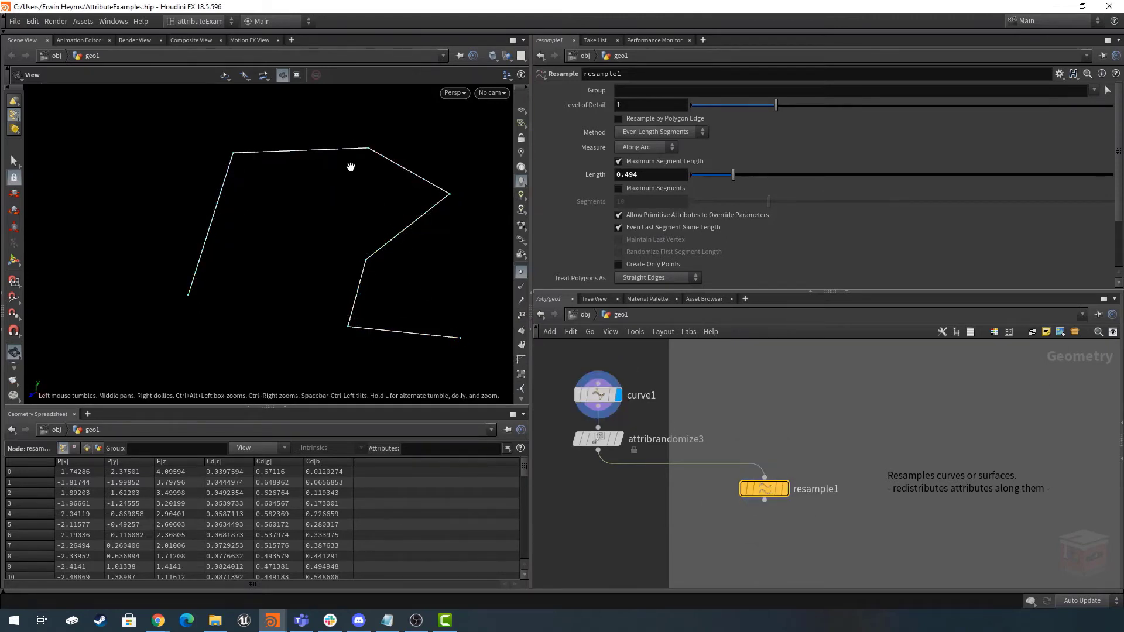
pyautogui.click(619, 439)
pyautogui.click(599, 442)
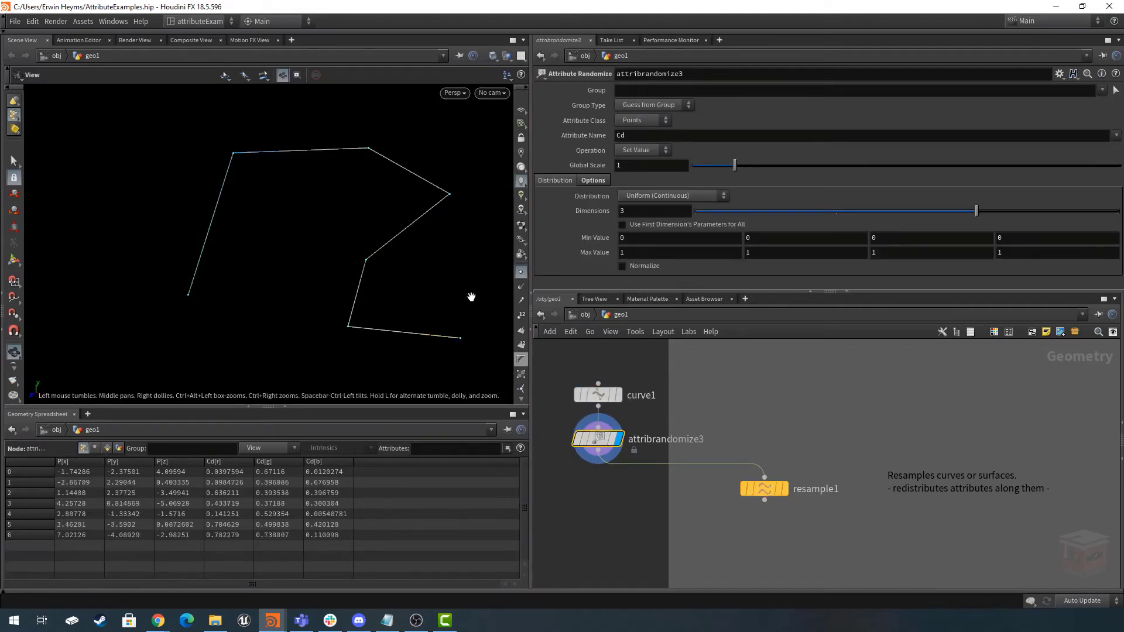
pyautogui.click(783, 489)
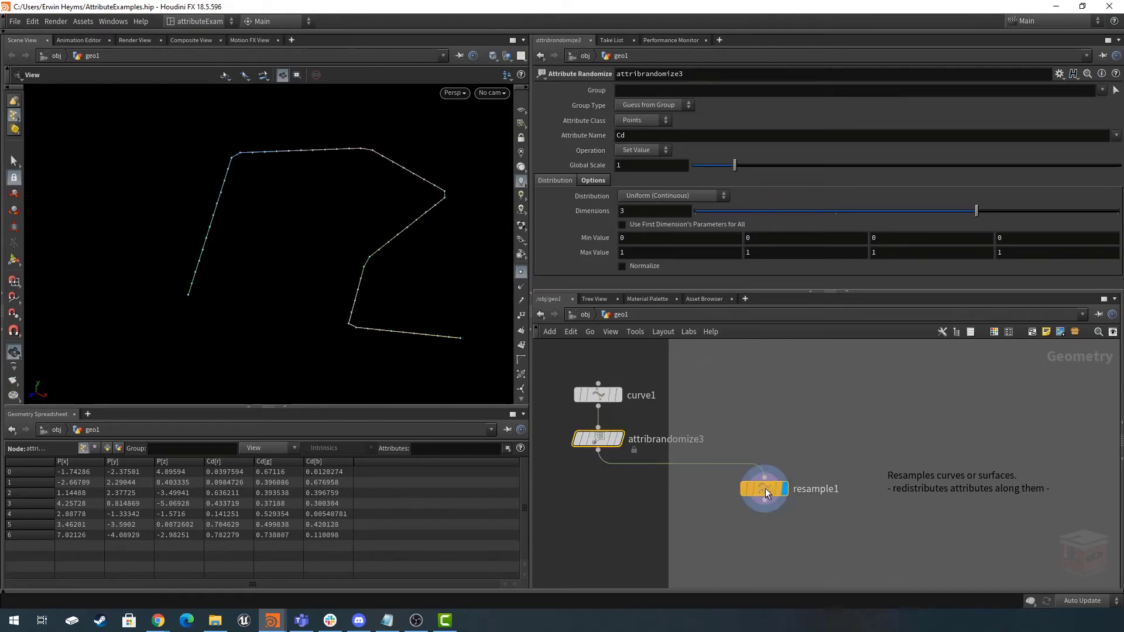
pyautogui.click(766, 493)
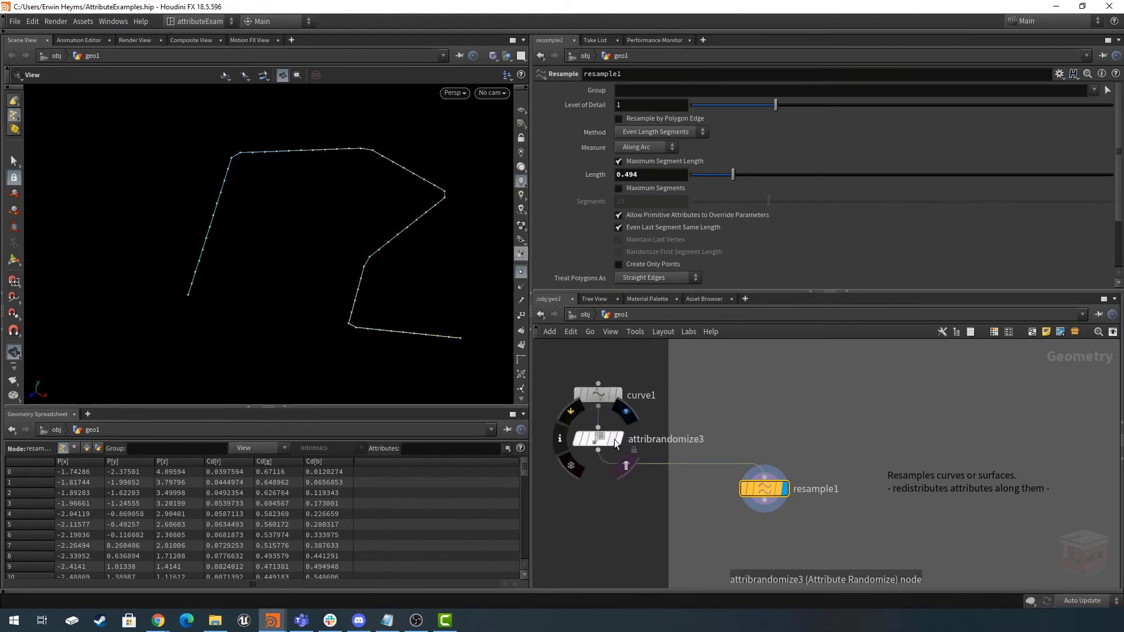
pyautogui.click(616, 458)
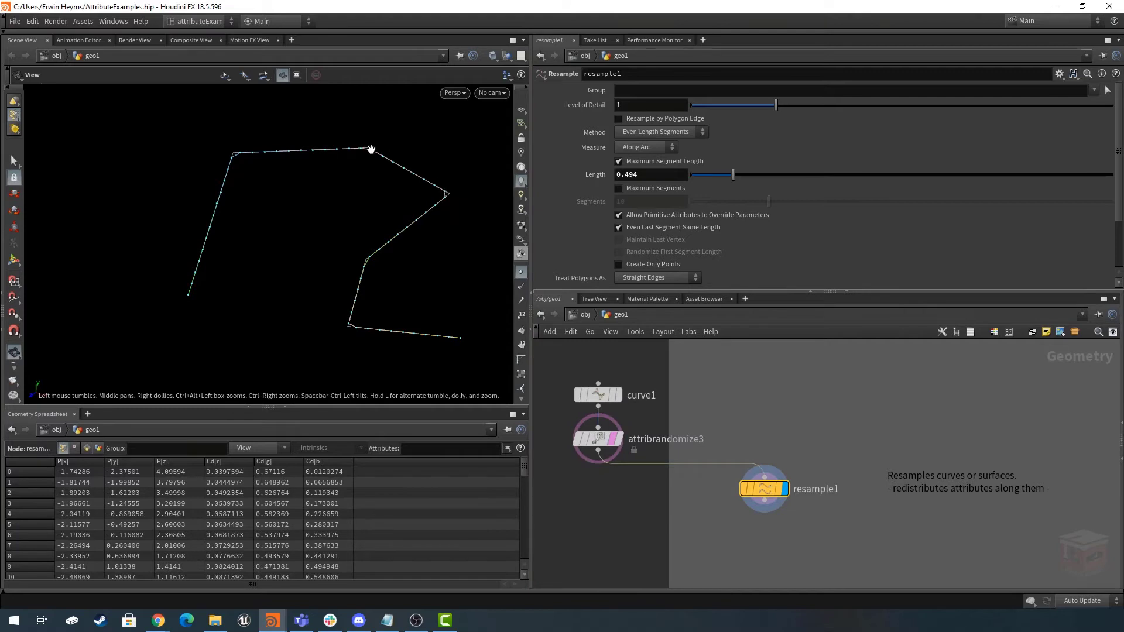
pyautogui.click(622, 461)
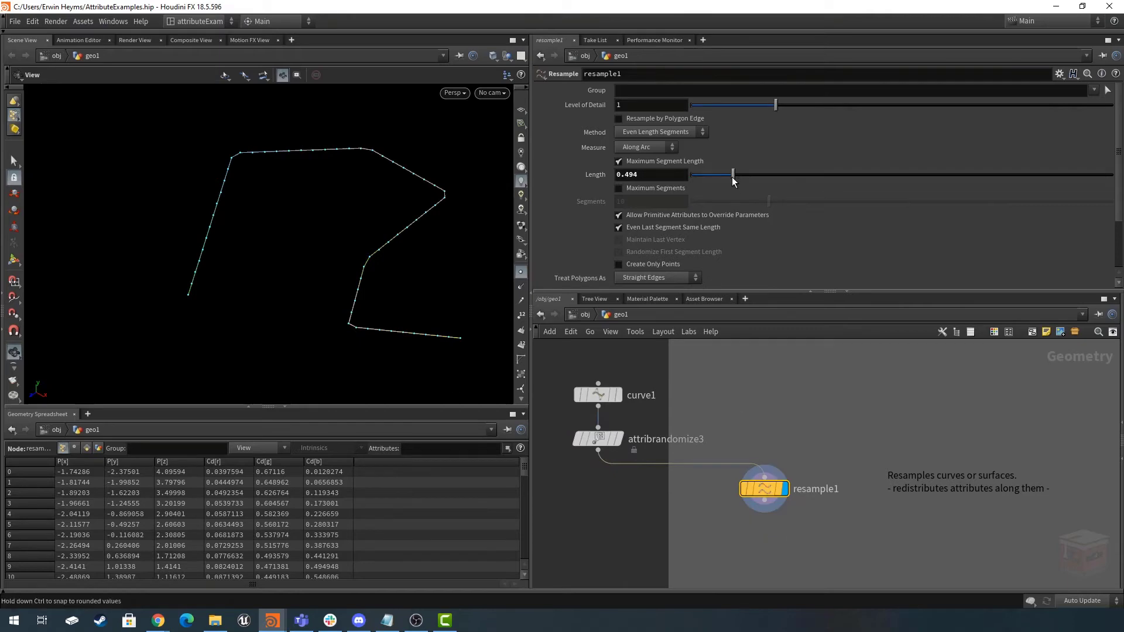
# Try different segment lengths on resample1 and set its Length to 0.675.
pyautogui.moveTo(733, 174); pyautogui.dragTo(966, 179)
pyautogui.moveTo(663, 174)
pyautogui.mouseDown(button='middle')
pyautogui.moveTo(1031, 179)
pyautogui.moveTo(477, 185)
pyautogui.moveTo(664, 174)
pyautogui.mouseUp(button='middle')
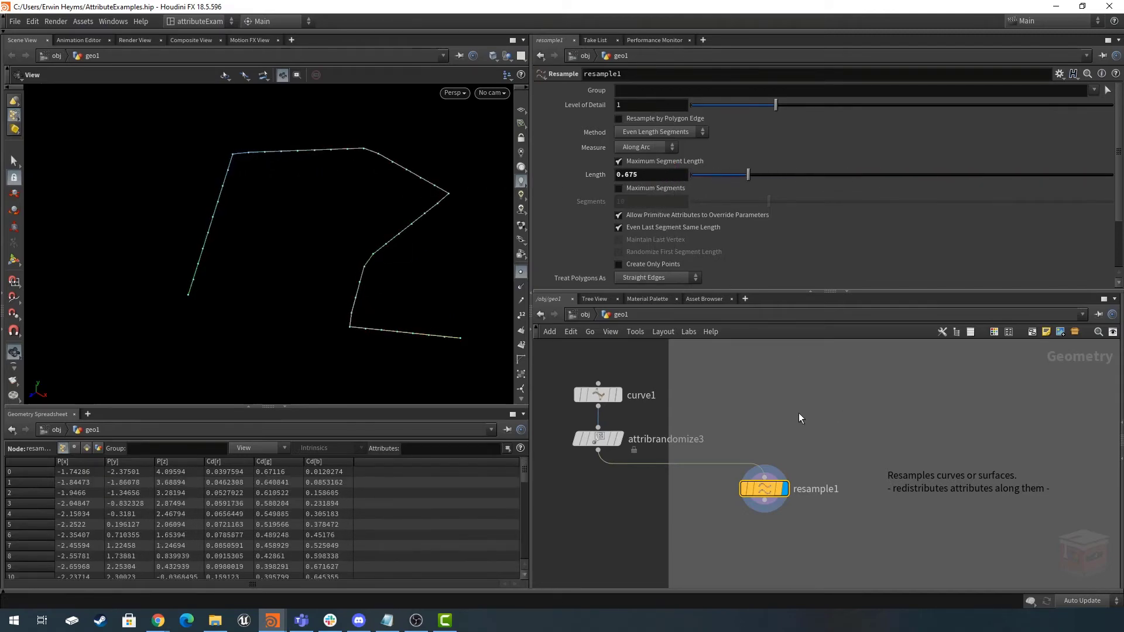
pyautogui.scroll(-5, 800, 417)
pyautogui.moveTo(803, 414); pyautogui.dragTo(785, 376, button='middle')
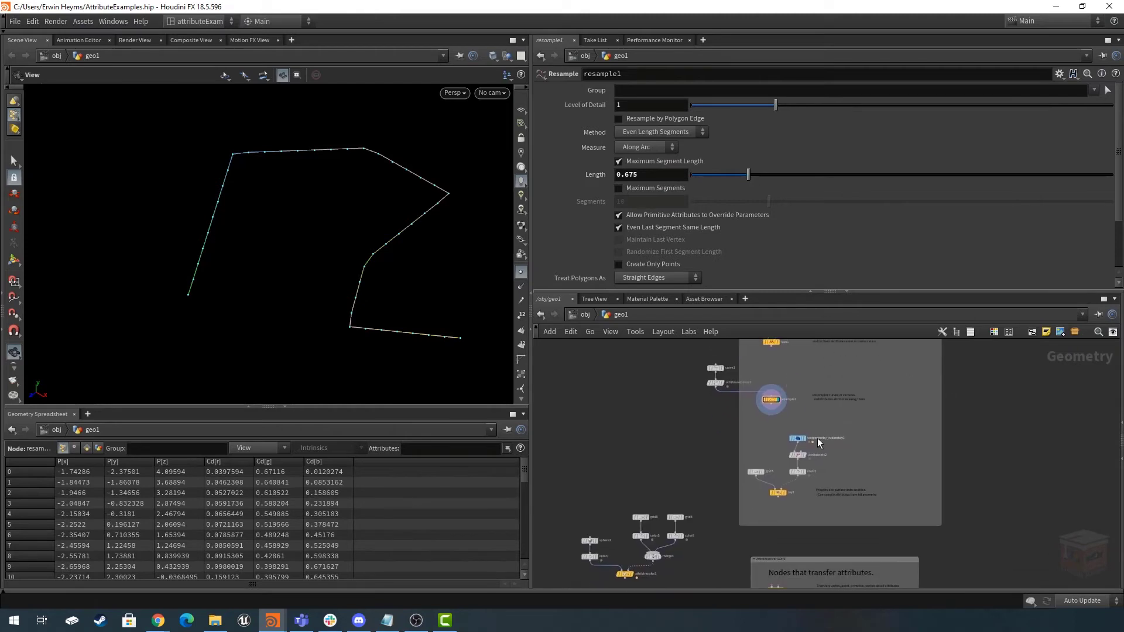
# Display the ray1 node, select it to show its parameters, and hide the viewport's point markers.
pyautogui.moveTo(807, 423); pyautogui.dragTo(806, 411, button='middle')
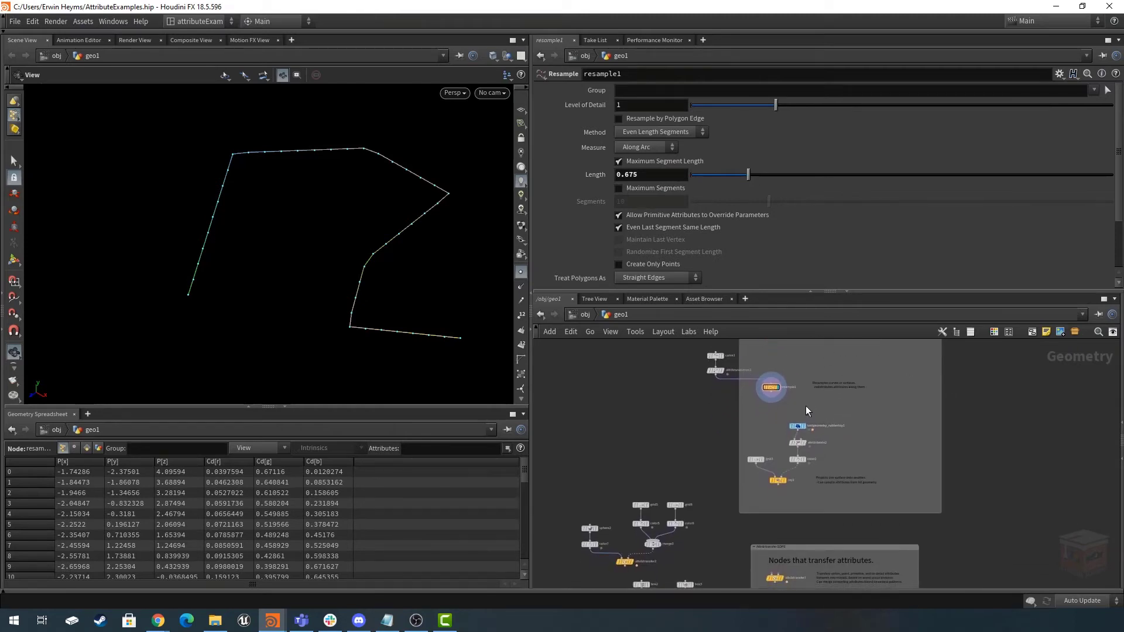
pyautogui.scroll(5, 813, 480)
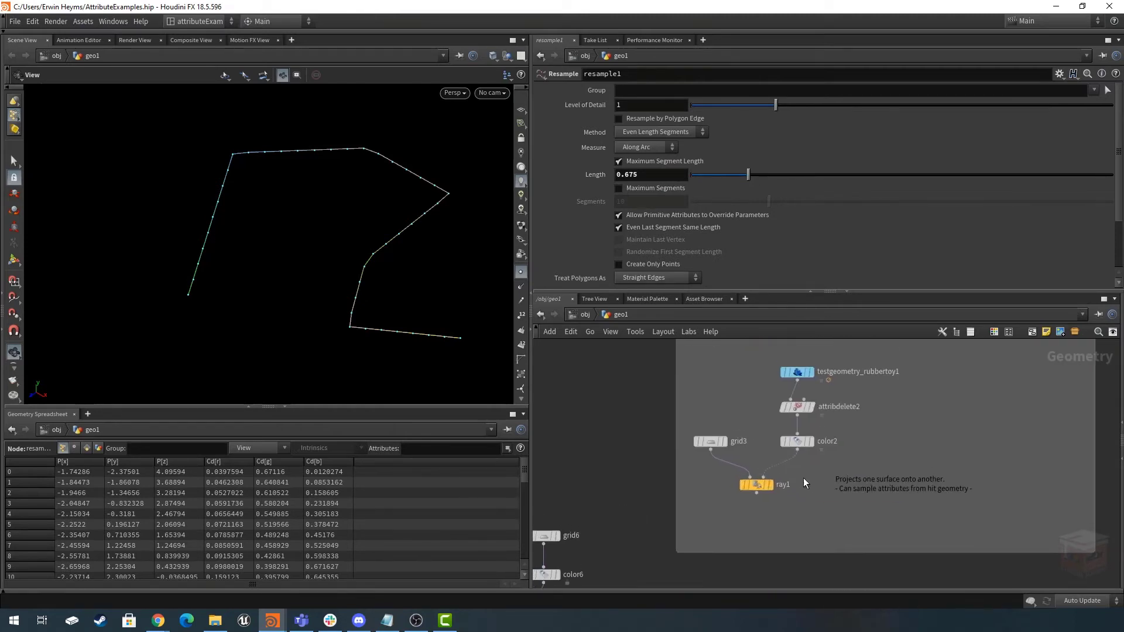
pyautogui.click(770, 486)
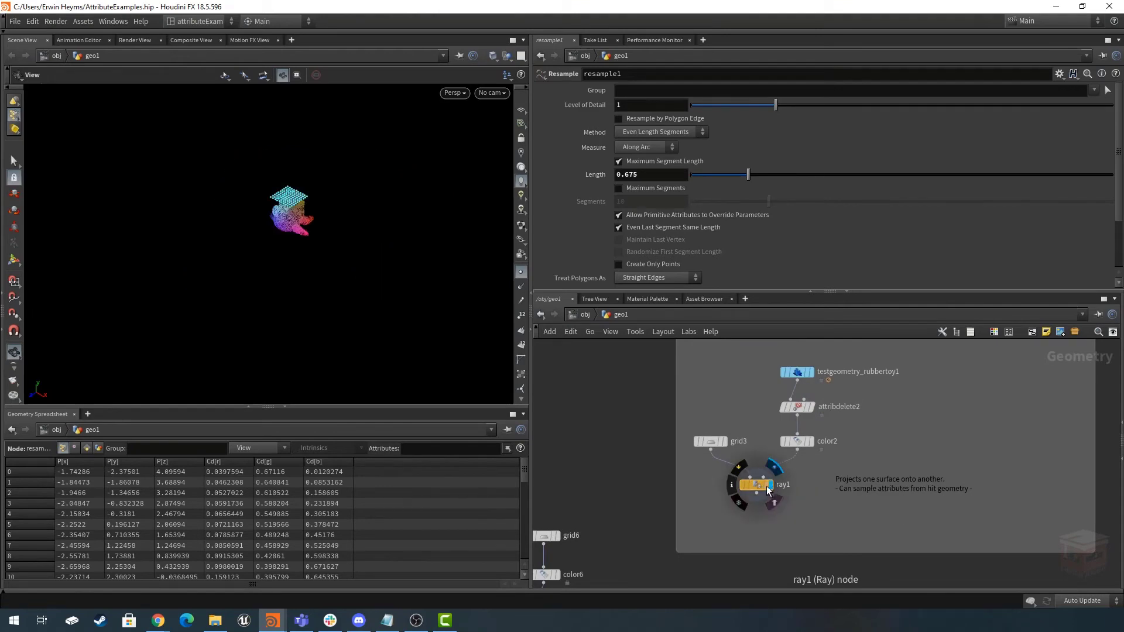
pyautogui.click(761, 486)
pyautogui.moveTo(292, 194); pyautogui.dragTo(798, 267, button='right')
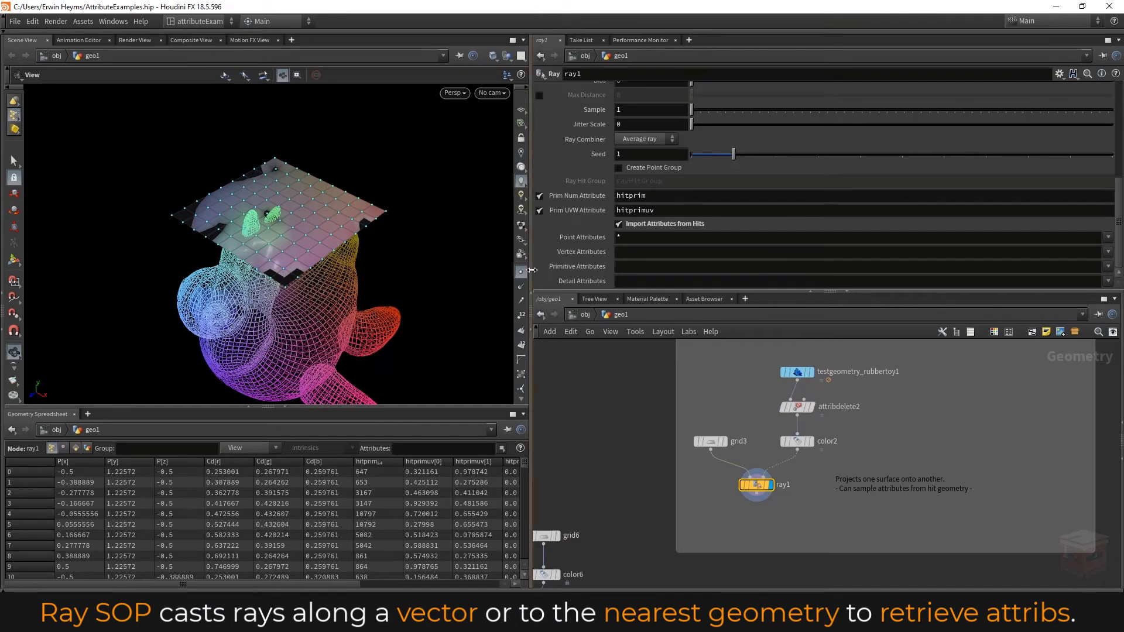
pyautogui.moveTo(363, 254); pyautogui.dragTo(433, 258)
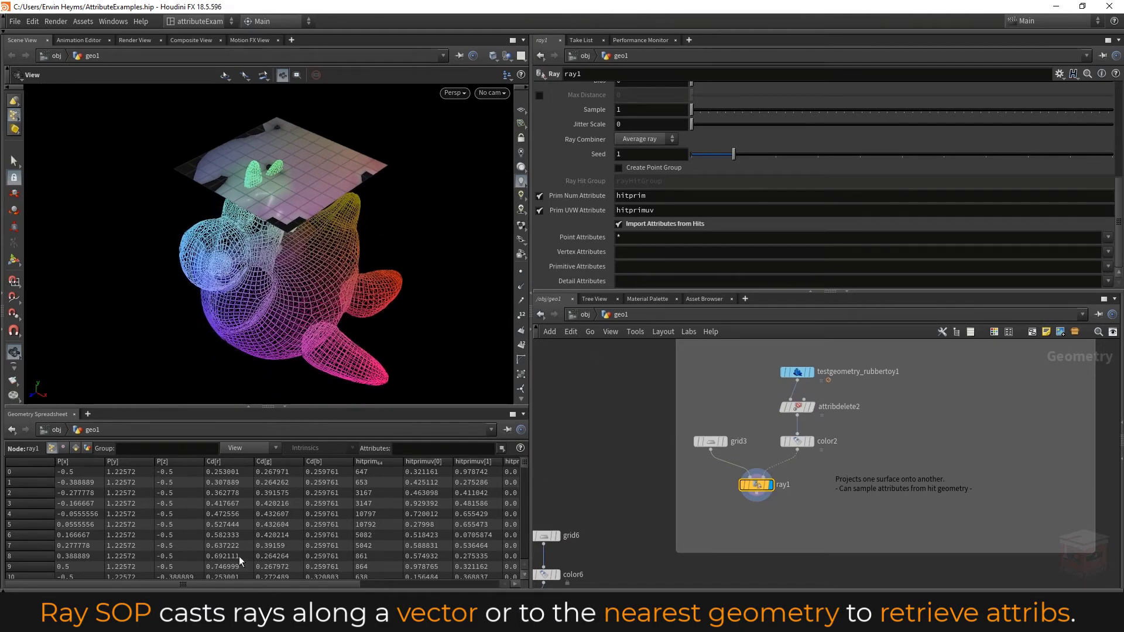
# Examine ray1's projection parameters and compare the plain grid3 input with the colored ray1 result.
pyautogui.moveTo(278, 586); pyautogui.dragTo(235, 589)
pyautogui.scroll(6, 581, 169)
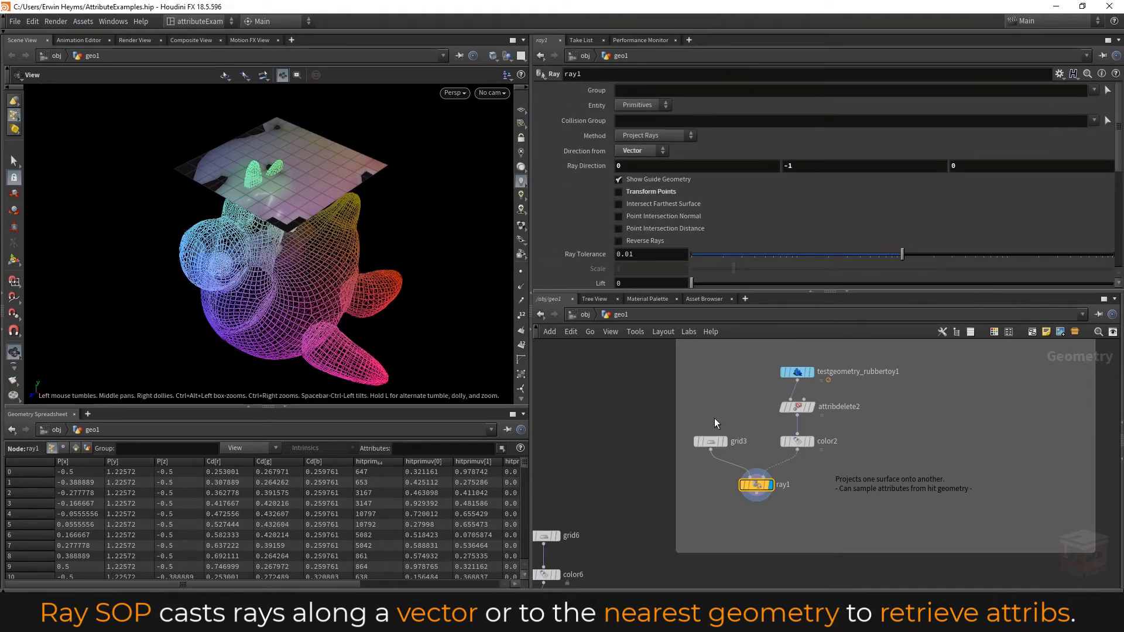
pyautogui.click(724, 441)
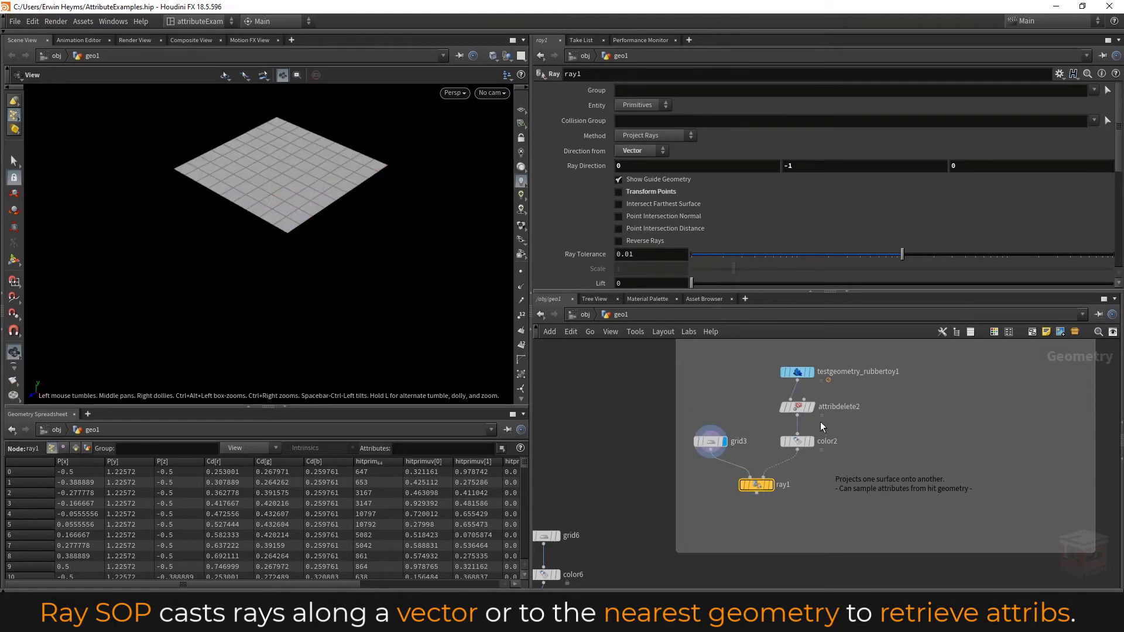
pyautogui.click(769, 485)
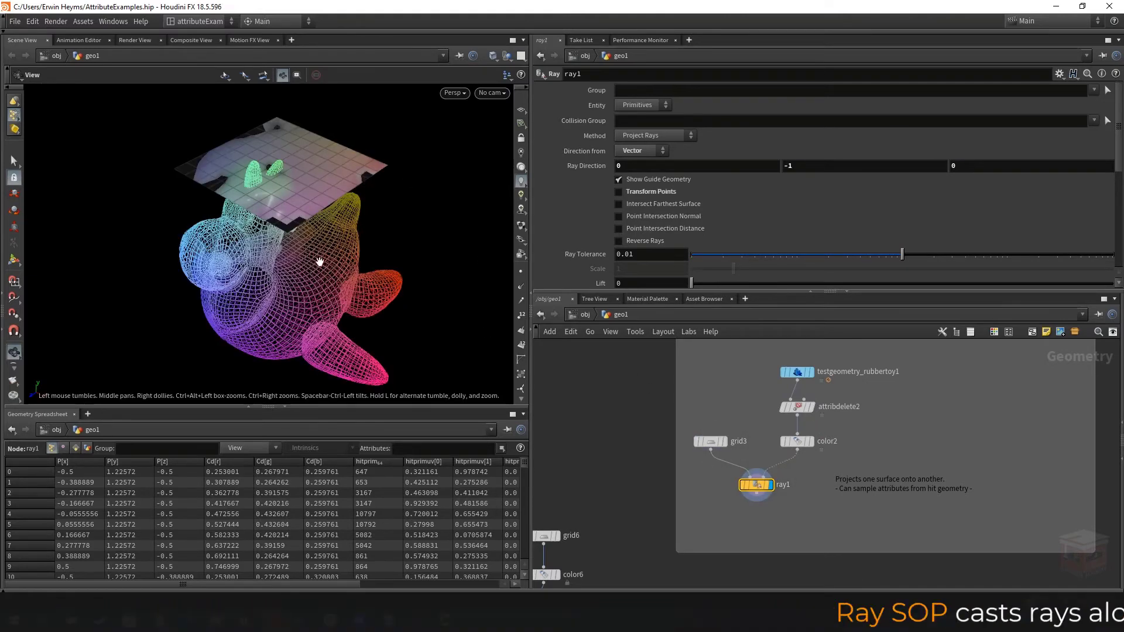
pyautogui.moveTo(319, 262); pyautogui.dragTo(308, 252)
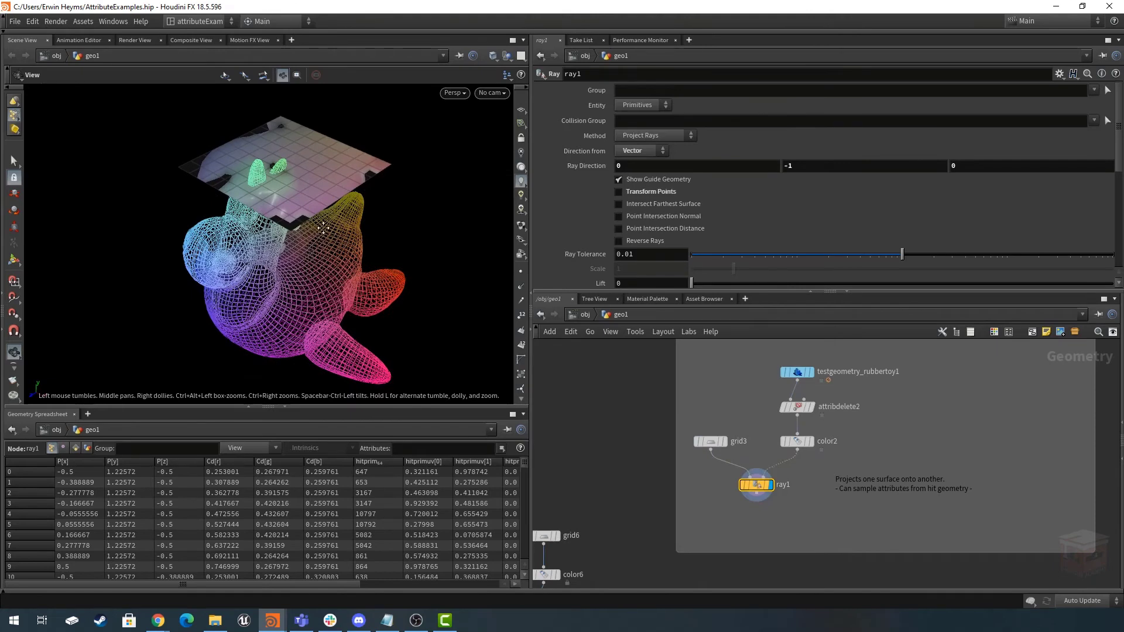
pyautogui.moveTo(323, 227); pyautogui.dragTo(329, 239, button='middle')
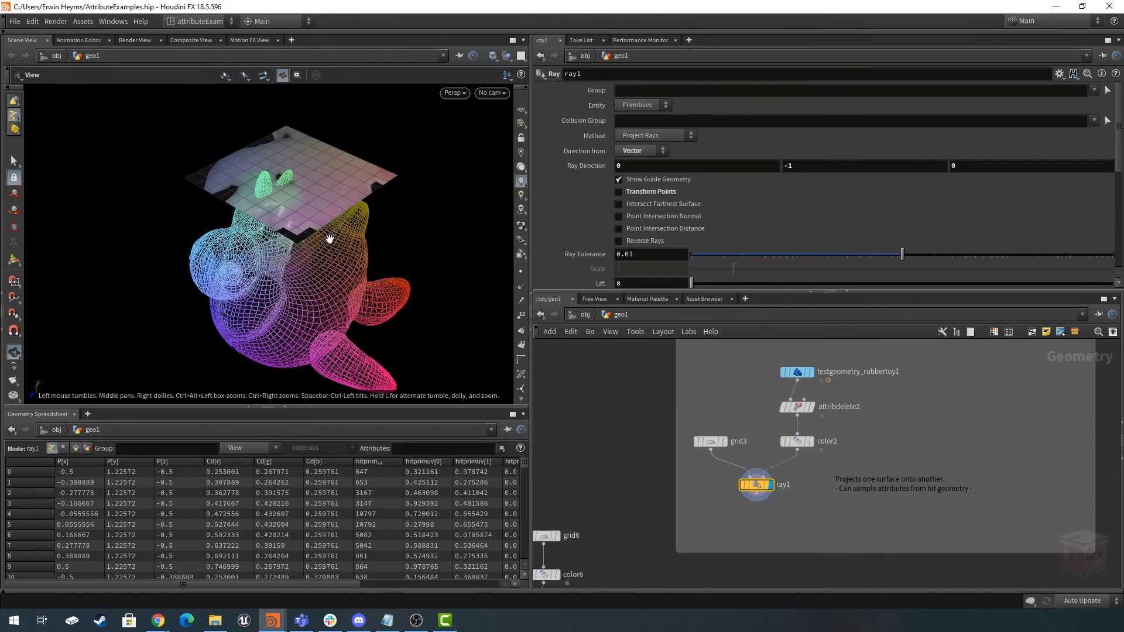
# Toggle Transform Points on ray1 to compare both results, and leave it off.
pyautogui.click(662, 191)
pyautogui.click(662, 191)
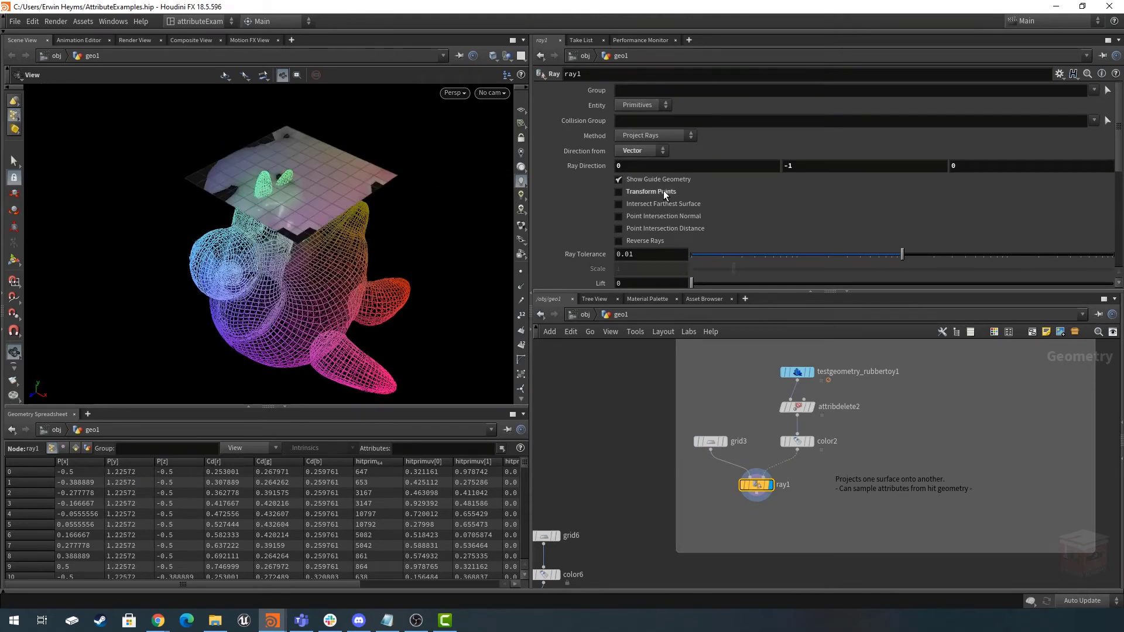
pyautogui.click(662, 190)
pyautogui.click(663, 191)
pyautogui.click(663, 191)
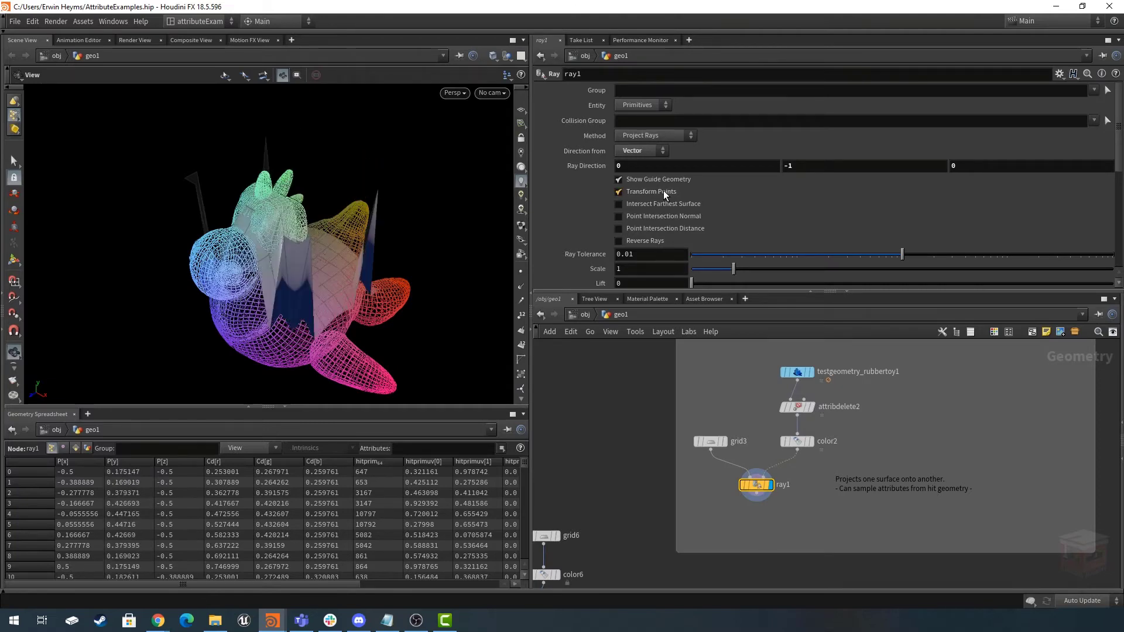
pyautogui.click(663, 191)
pyautogui.moveTo(354, 246)
pyautogui.mouseDown()
pyautogui.moveTo(326, 241)
pyautogui.moveTo(334, 246)
pyautogui.mouseUp()
# Review ray1's hit attribute and point attribute import settings, and inspect the rubber toy's primitives up close.
pyautogui.scroll(-5, 585, 202)
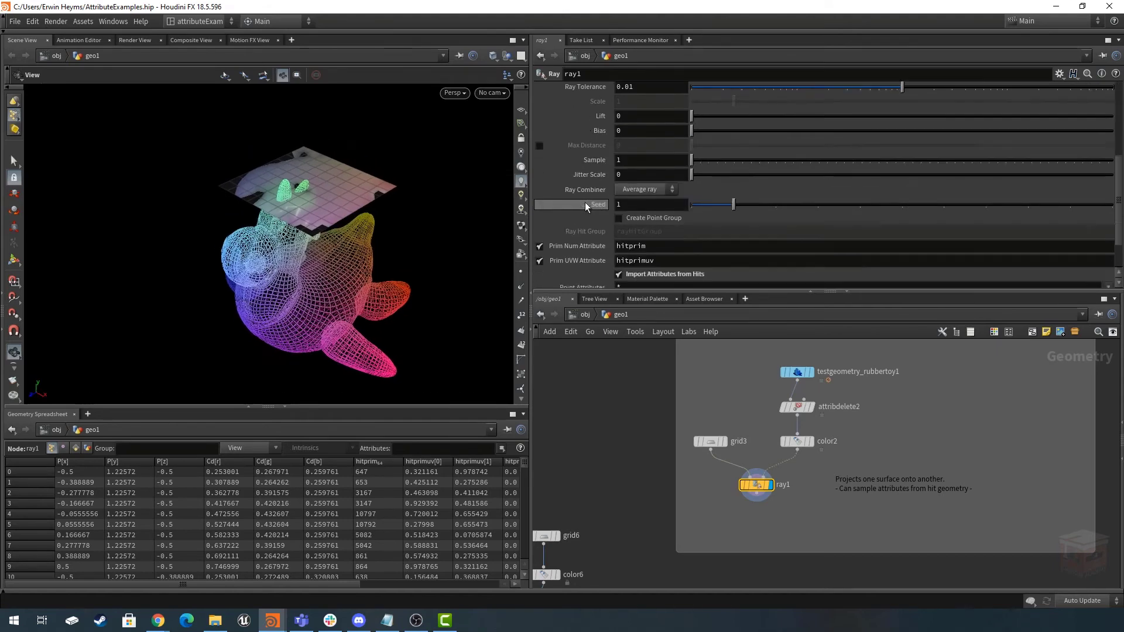
pyautogui.click(633, 238)
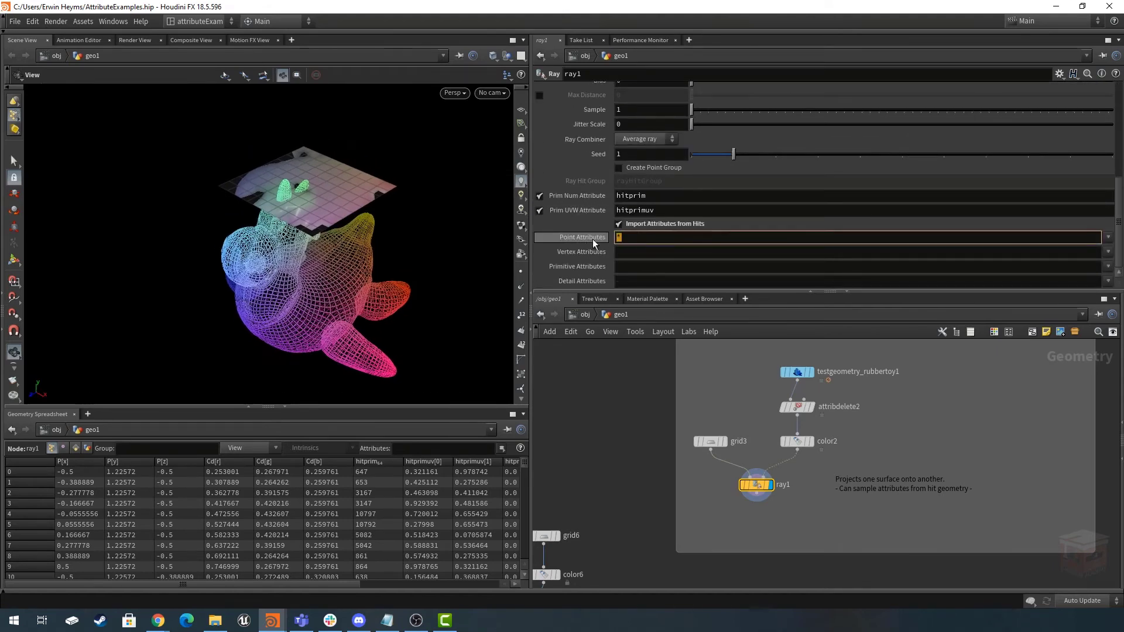
pyautogui.click(725, 379)
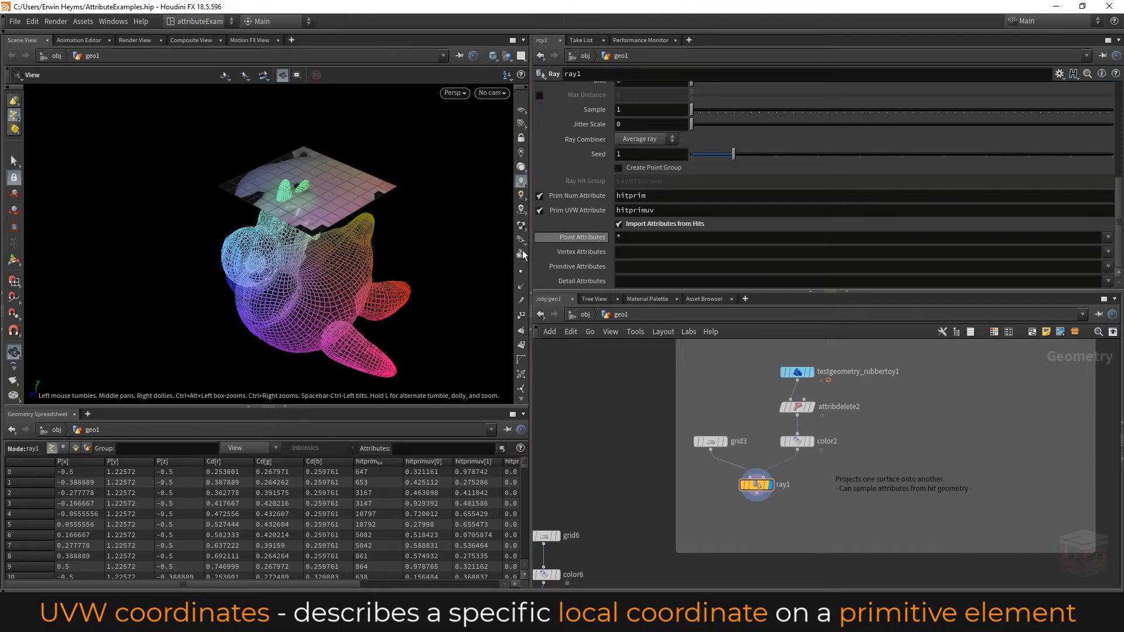
pyautogui.moveTo(304, 295); pyautogui.dragTo(324, 282, button='right')
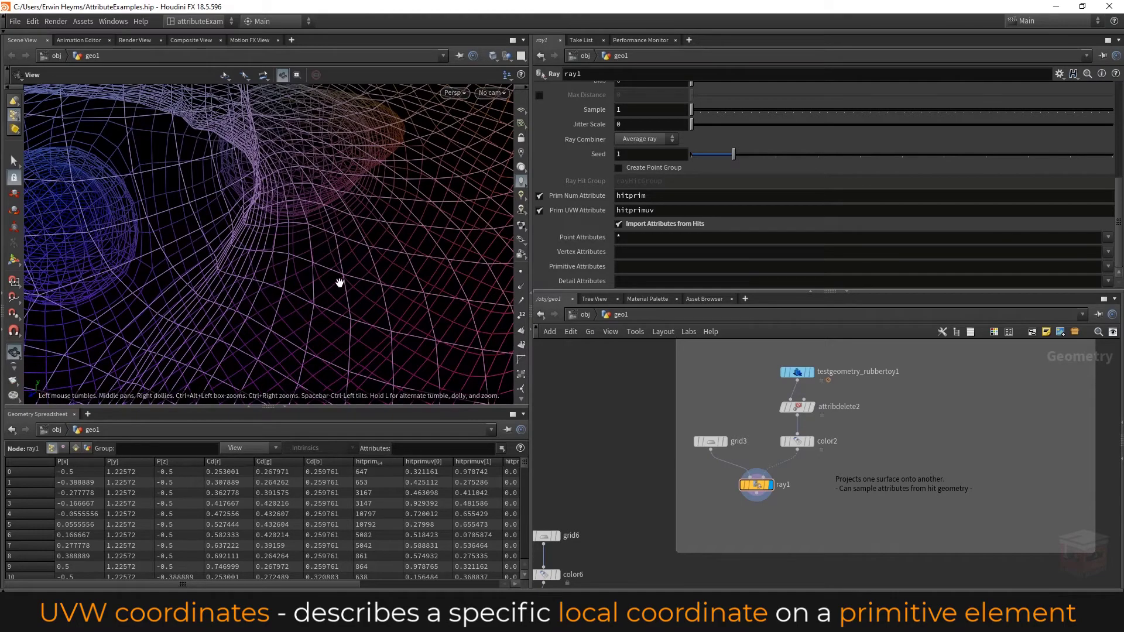
pyautogui.moveTo(340, 283); pyautogui.dragTo(86, 280, button='right')
pyautogui.moveTo(359, 243); pyautogui.dragTo(332, 285)
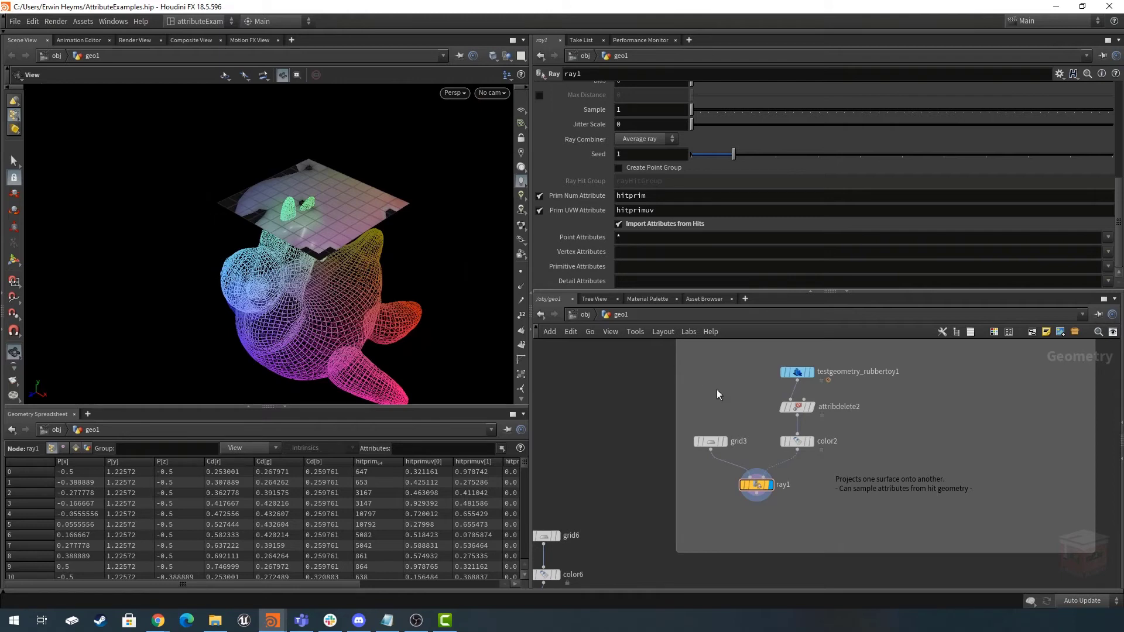
# Examine the "Nodes that transfer attributes" notes and the neighbouring attribute transfer and attribute copy example networks.
pyautogui.scroll(-5, 728, 385)
pyautogui.moveTo(929, 456); pyautogui.dragTo(951, 372, button='middle')
pyautogui.scroll(2, 803, 426)
pyautogui.moveTo(949, 431); pyautogui.dragTo(958, 434, button='middle')
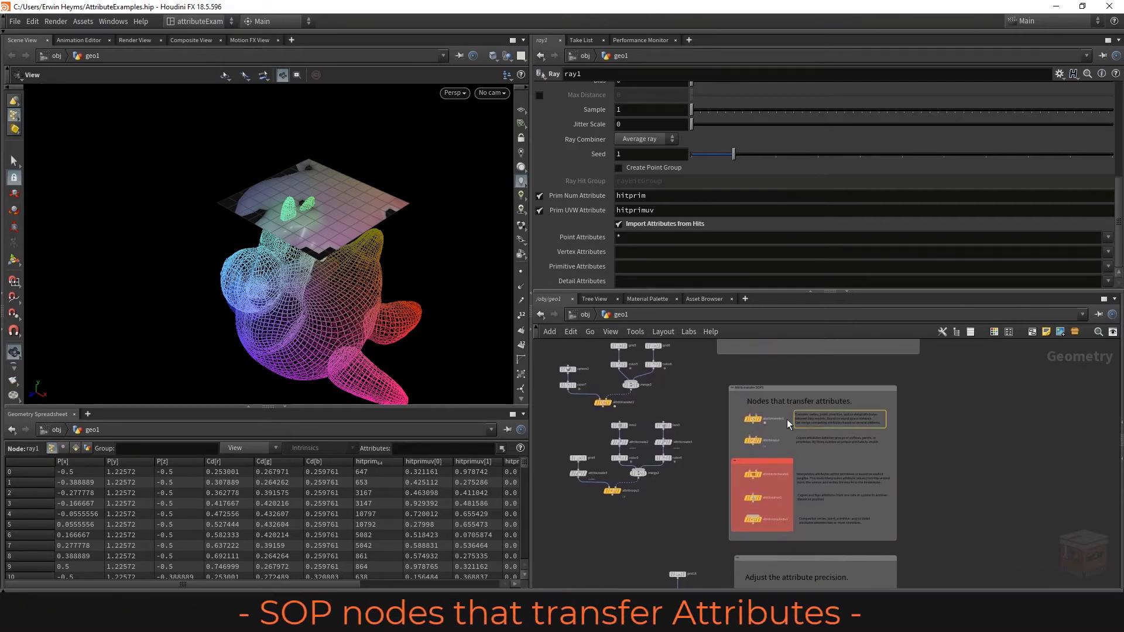
pyautogui.scroll(2, 703, 405)
pyautogui.moveTo(704, 406); pyautogui.dragTo(634, 393, button='middle')
pyautogui.scroll(1, 644, 397)
pyautogui.scroll(1, 626, 392)
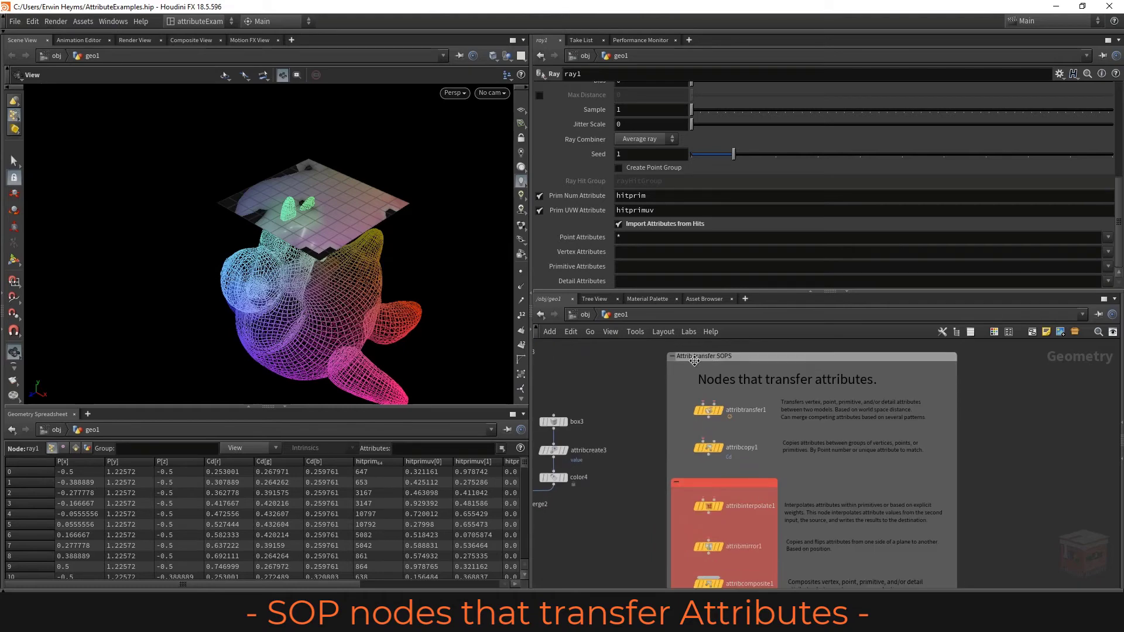
pyautogui.scroll(-3, 747, 403)
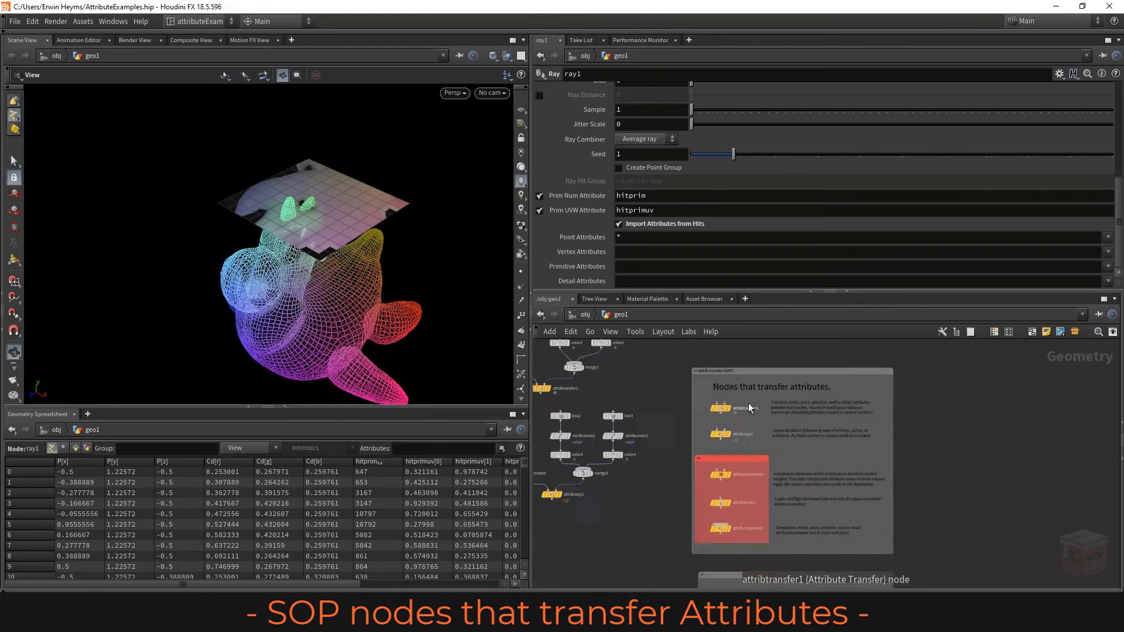
pyautogui.moveTo(656, 391); pyautogui.dragTo(723, 433, button='middle')
pyautogui.scroll(3, 655, 453)
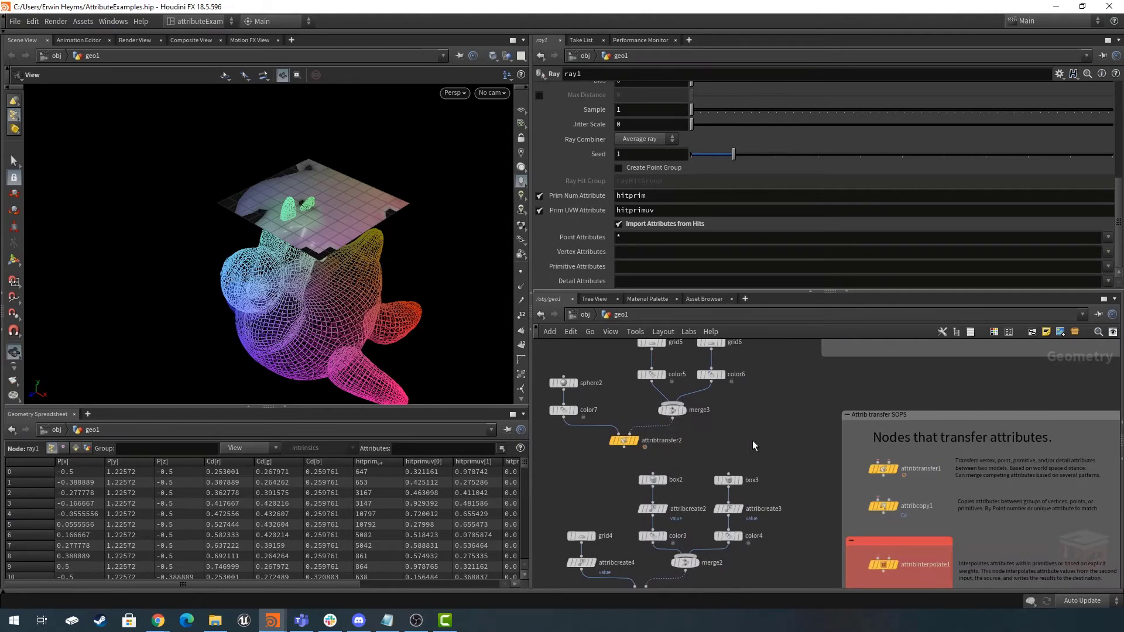
pyautogui.scroll(-2, 754, 440)
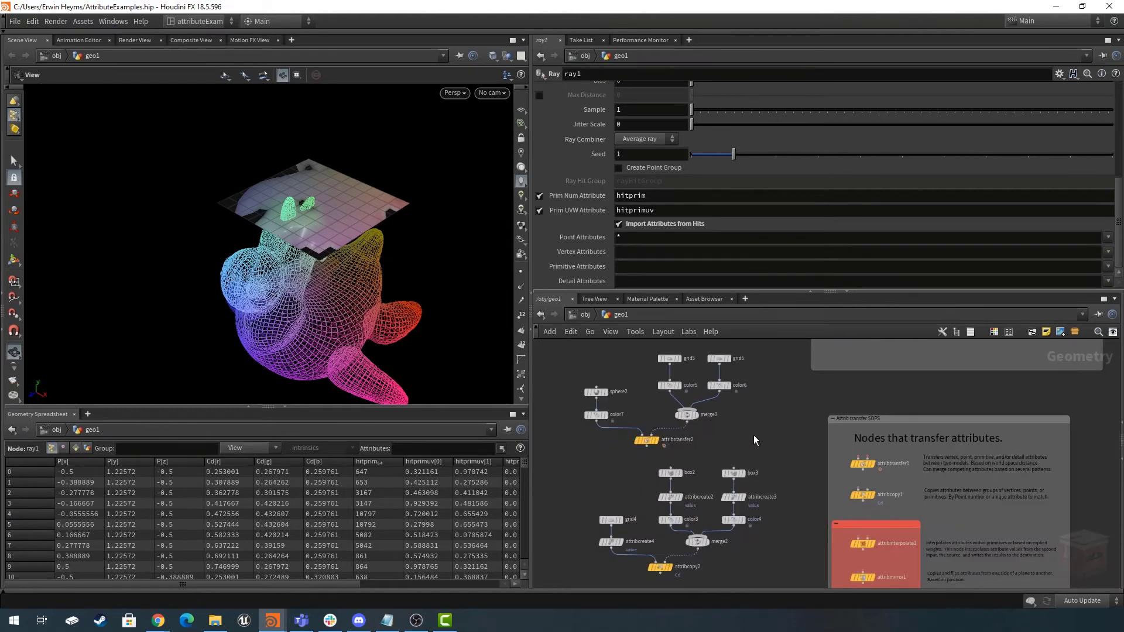
# Display and select the attribtransfer2 node, and template merge3 to overlay its grids around the sphere.
pyautogui.scroll(2, 734, 436)
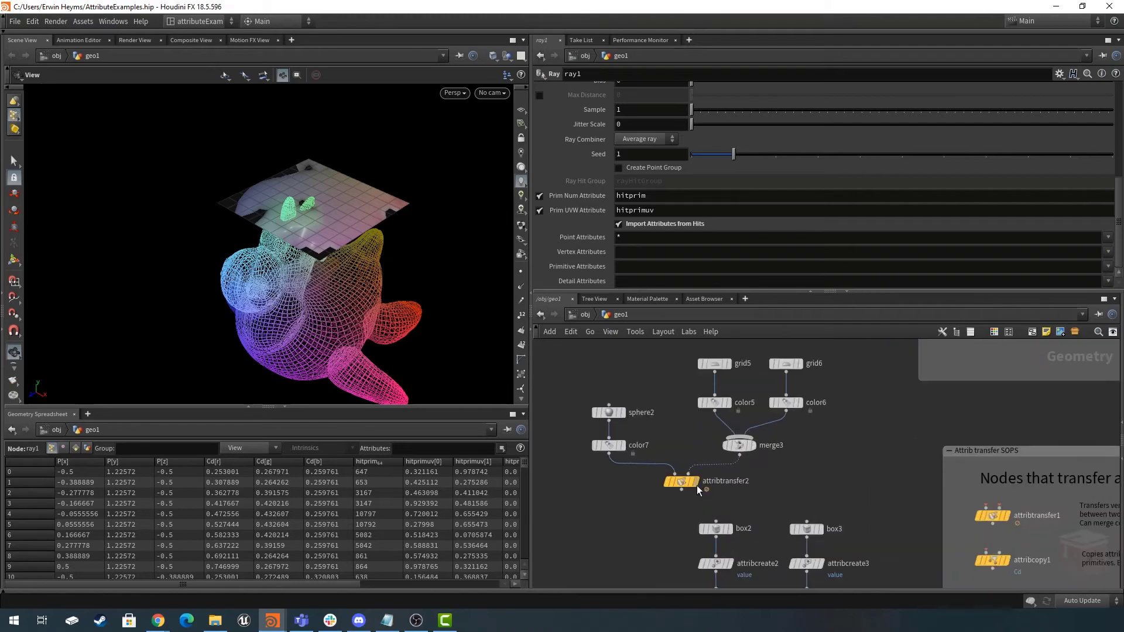
pyautogui.click(672, 487)
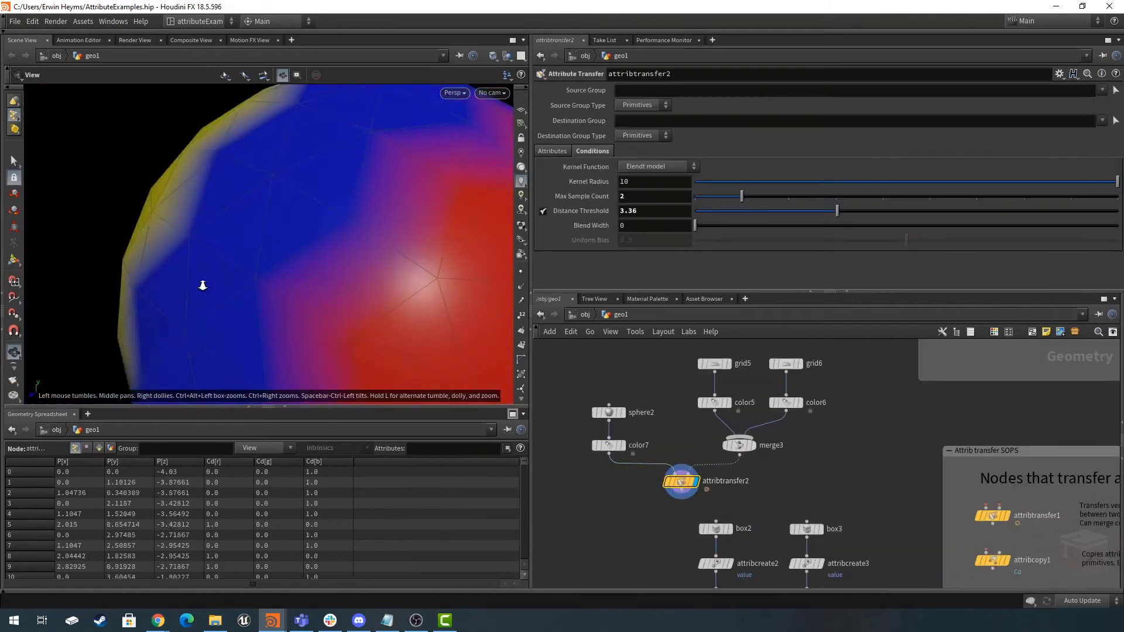
pyautogui.scroll(-5, 117, 254)
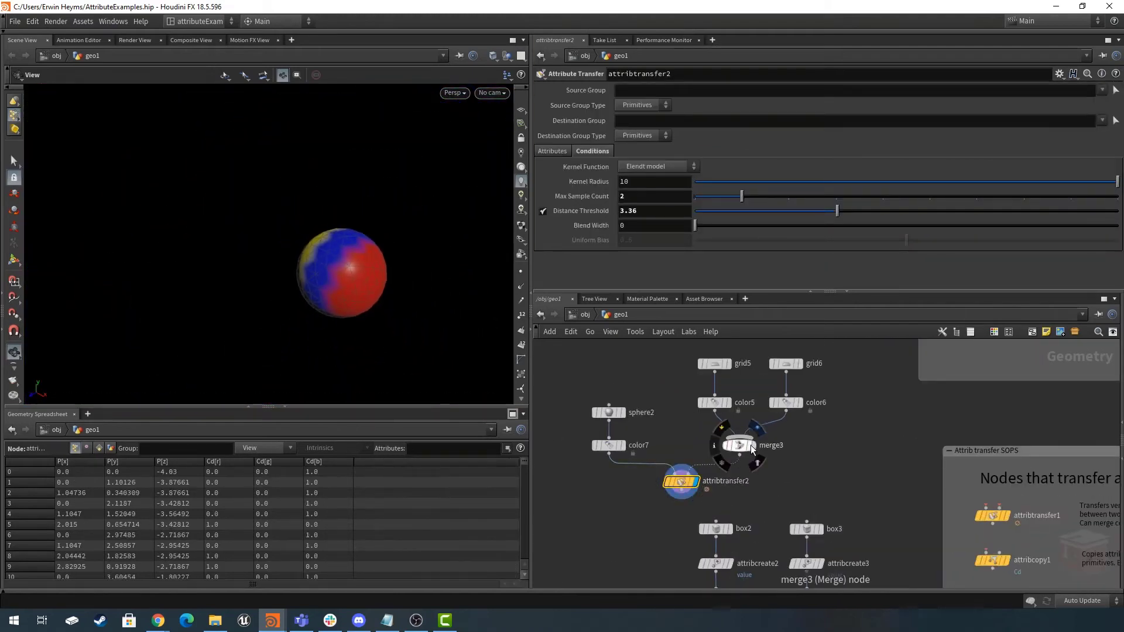
pyautogui.click(754, 458)
pyautogui.moveTo(336, 295); pyautogui.dragTo(366, 278)
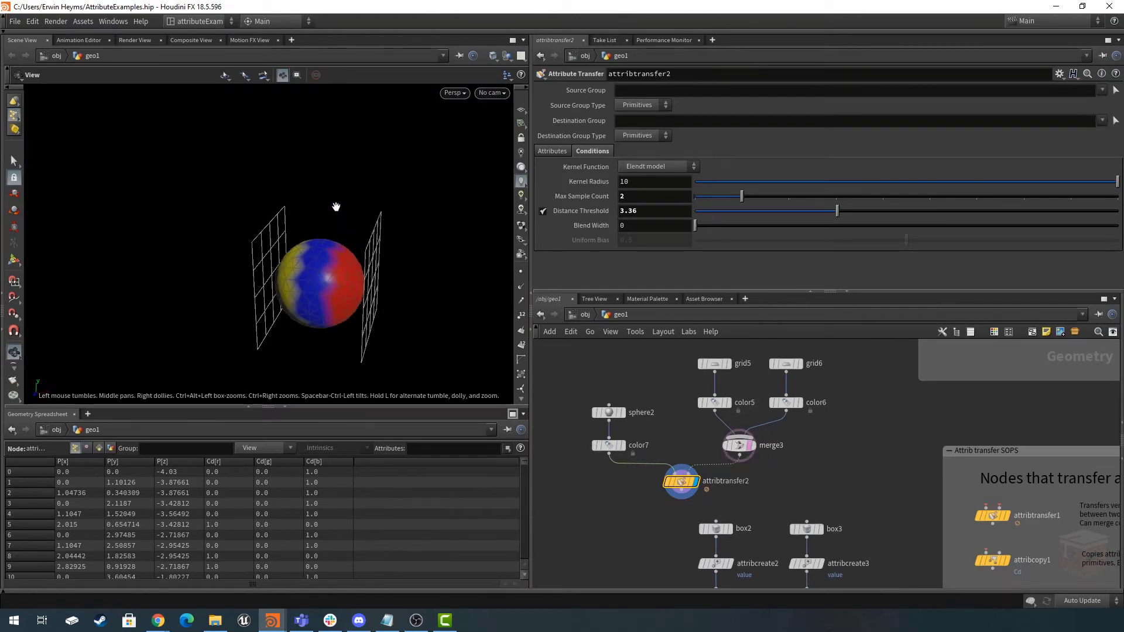
# Switch the viewport background to the light color scheme.
pyautogui.press('d')
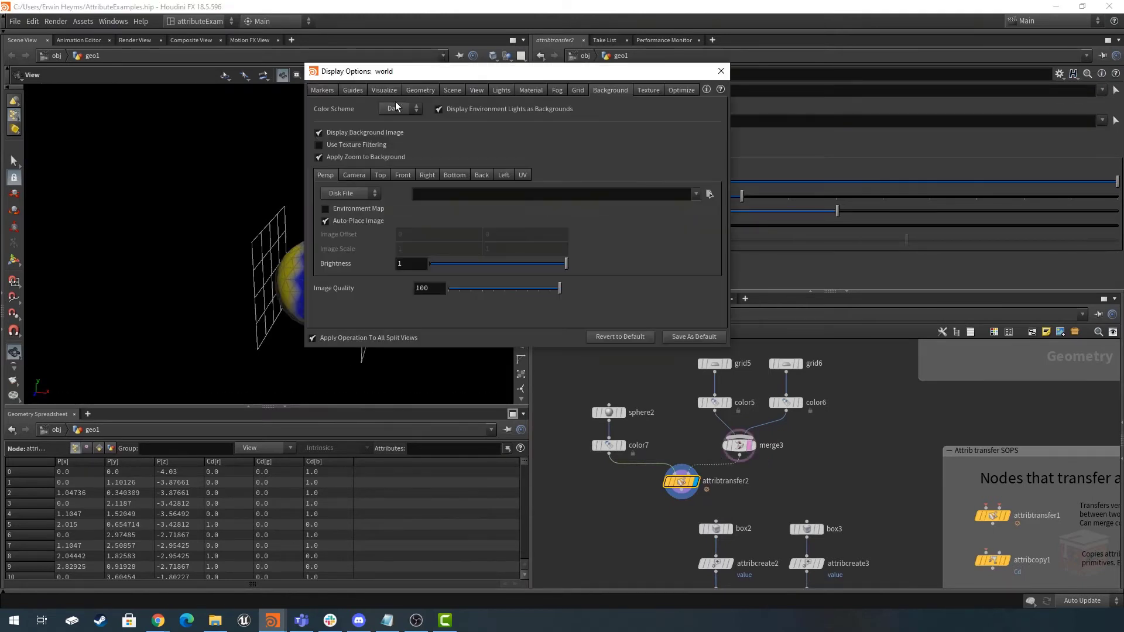
pyautogui.click(396, 108)
pyautogui.click(402, 123)
pyautogui.click(721, 71)
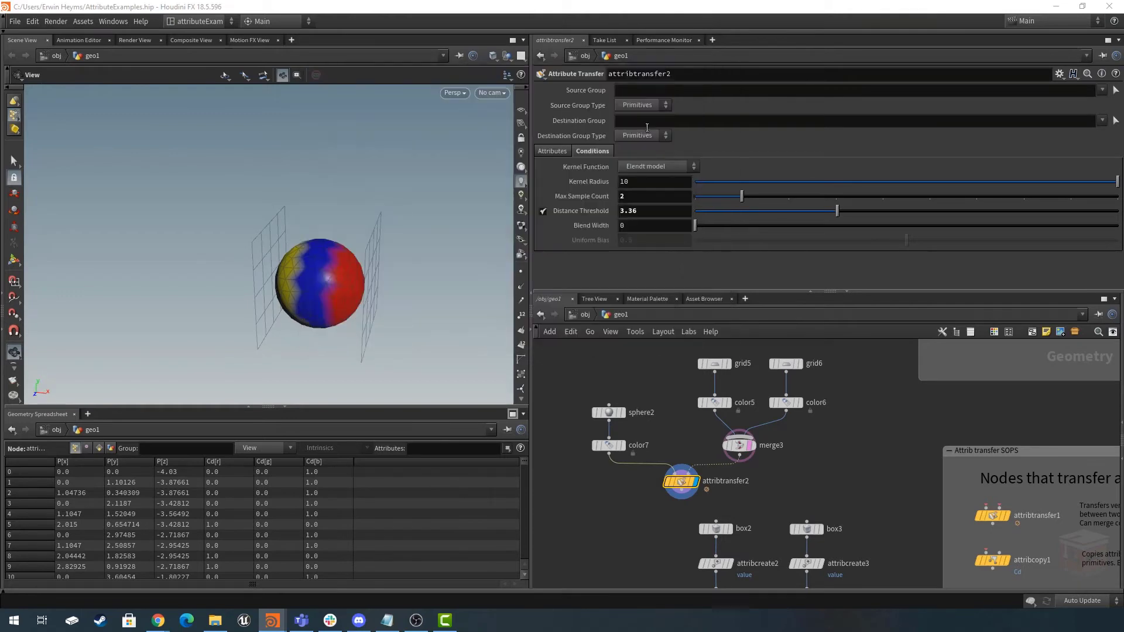
# Compare the outputs of color5, color6, merge3 and color7 with attribtransfer2, and return to attribtransfer2 with its parameters shown.
pyautogui.moveTo(344, 293); pyautogui.dragTo(366, 296, button='right')
pyautogui.moveTo(367, 296); pyautogui.dragTo(430, 284)
pyautogui.click(728, 403)
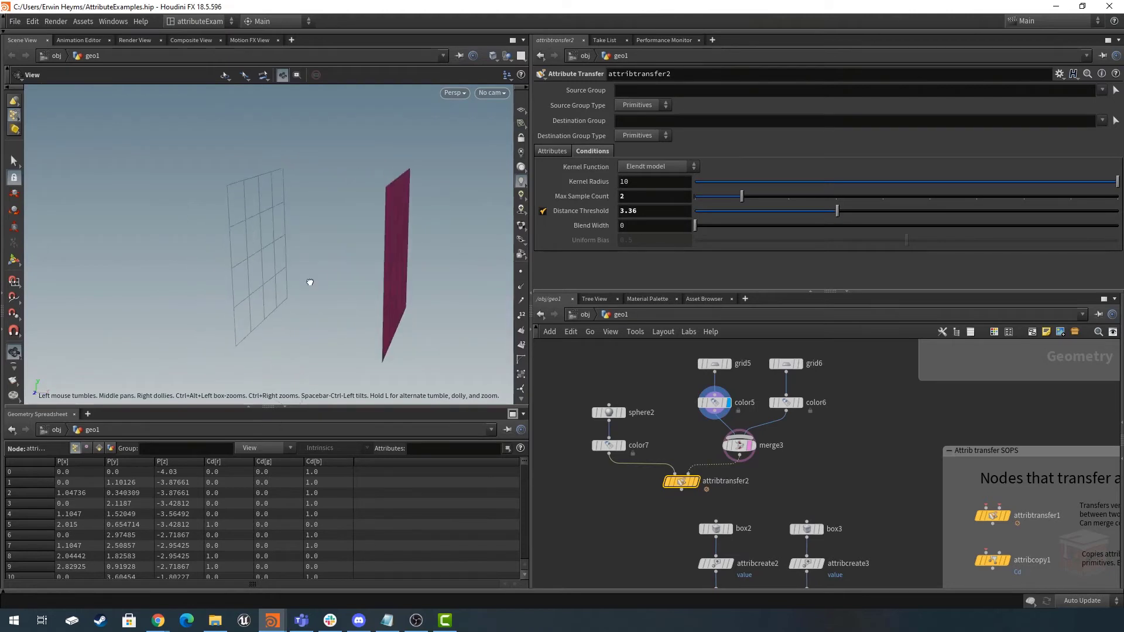
pyautogui.click(799, 403)
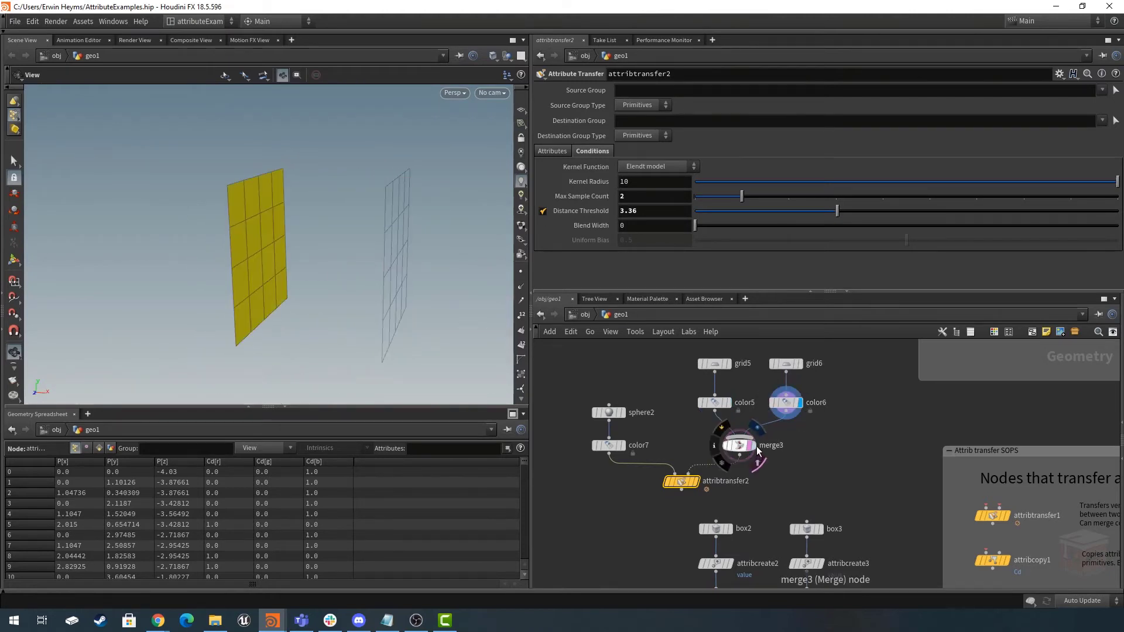
pyautogui.click(752, 445)
pyautogui.click(736, 446)
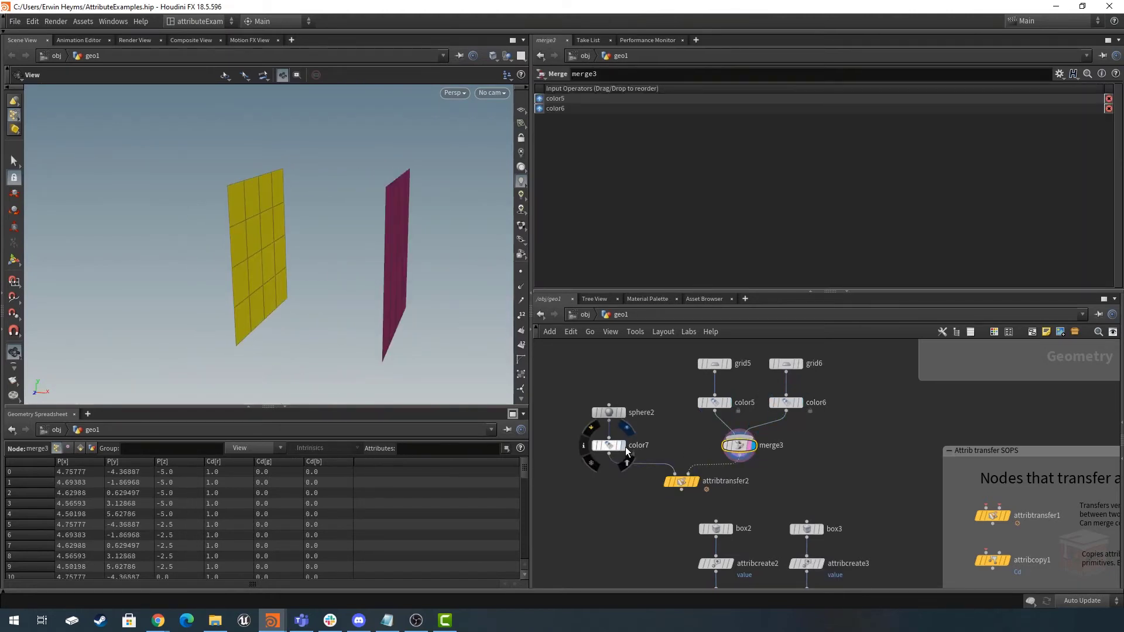
pyautogui.click(623, 446)
pyautogui.click(695, 482)
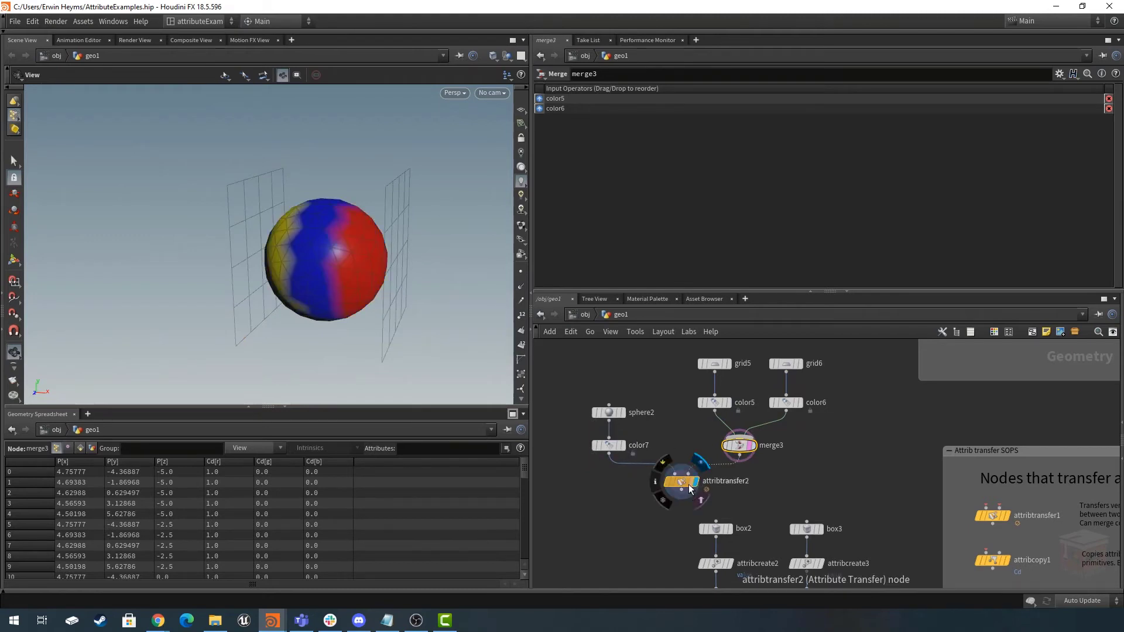
pyautogui.click(684, 484)
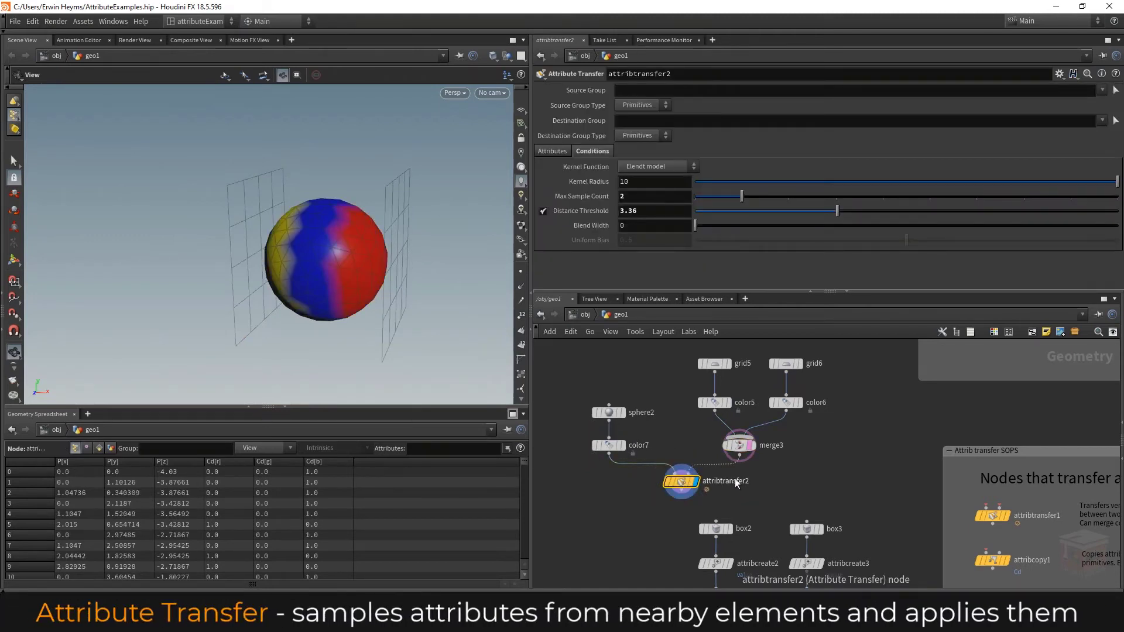
pyautogui.scroll(3, 726, 485)
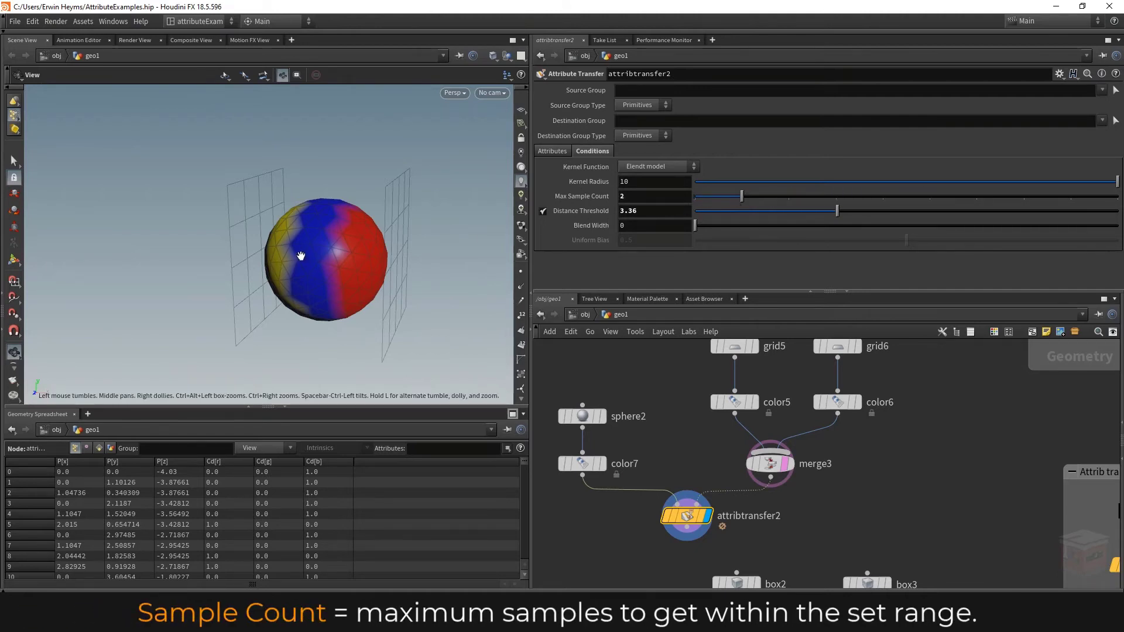
pyautogui.moveTo(301, 251)
pyautogui.mouseDown()
pyautogui.moveTo(391, 248)
pyautogui.moveTo(299, 256)
pyautogui.moveTo(310, 256)
pyautogui.mouseUp()
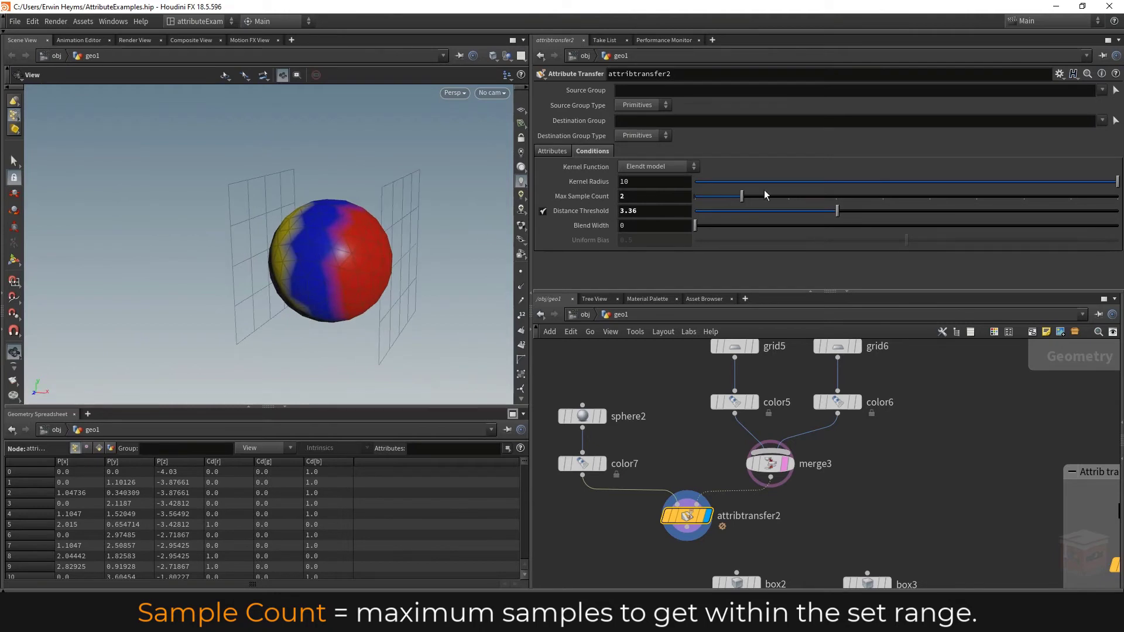
# Raise attribtransfer2's distance threshold to 8.51 and its max sample count to 17, and inspect the color blend on the sphere.
pyautogui.moveTo(839, 214); pyautogui.dragTo(975, 210)
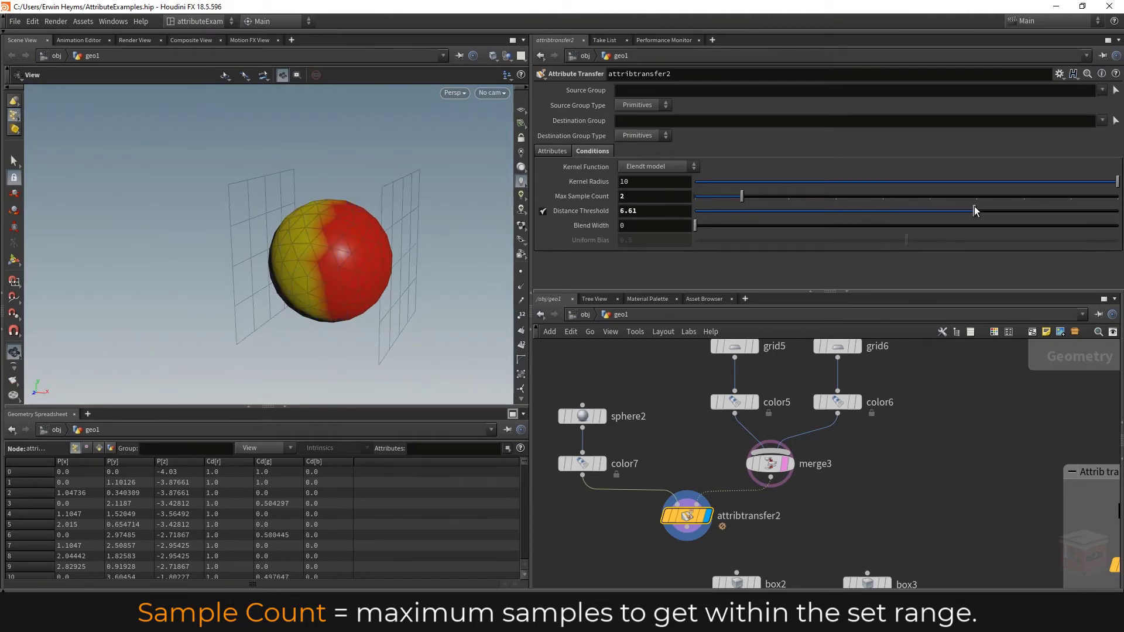
pyautogui.moveTo(634, 212); pyautogui.dragTo(752, 203, button='middle')
pyautogui.moveTo(742, 196); pyautogui.dragTo(1091, 191)
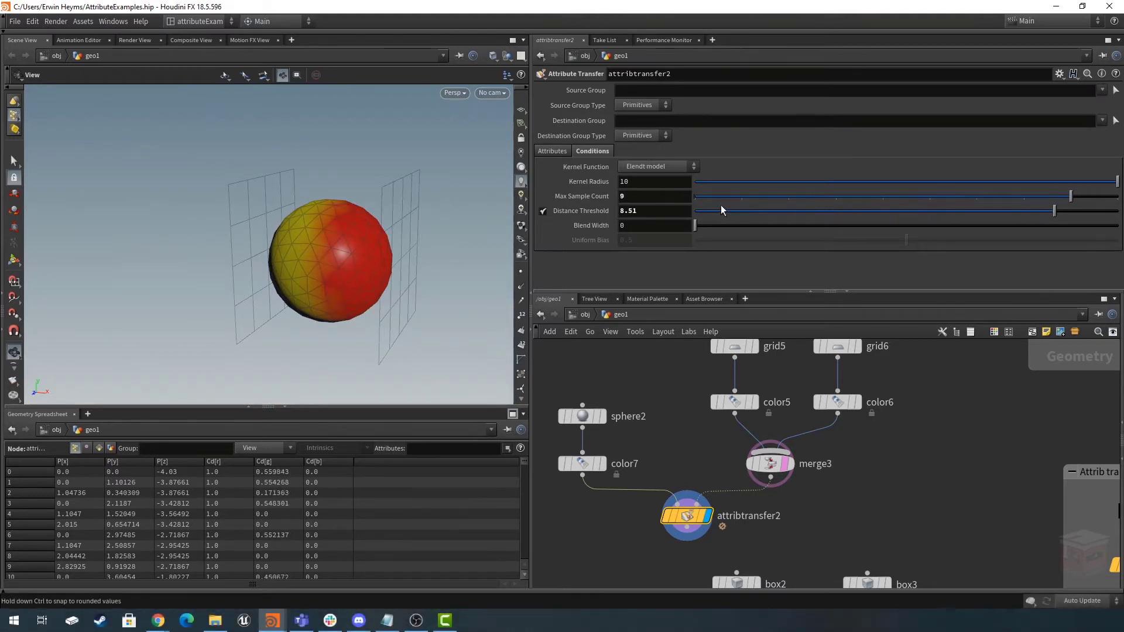
pyautogui.moveTo(646, 195); pyautogui.dragTo(701, 198, button='middle')
pyautogui.moveTo(316, 242); pyautogui.dragTo(293, 238)
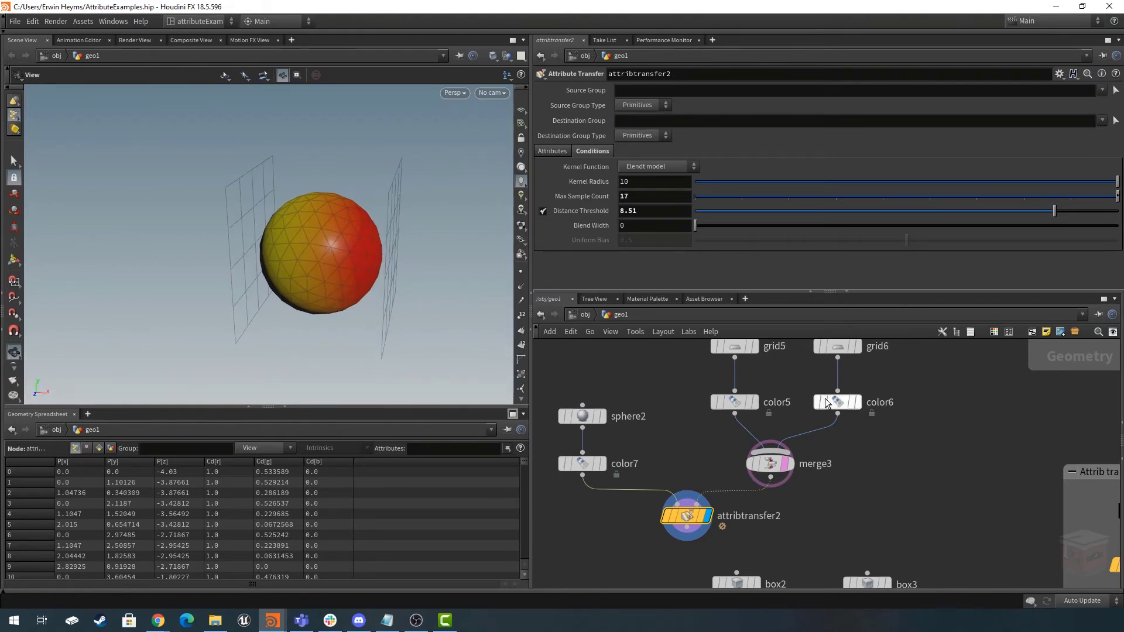
pyautogui.moveTo(281, 238); pyautogui.dragTo(322, 248)
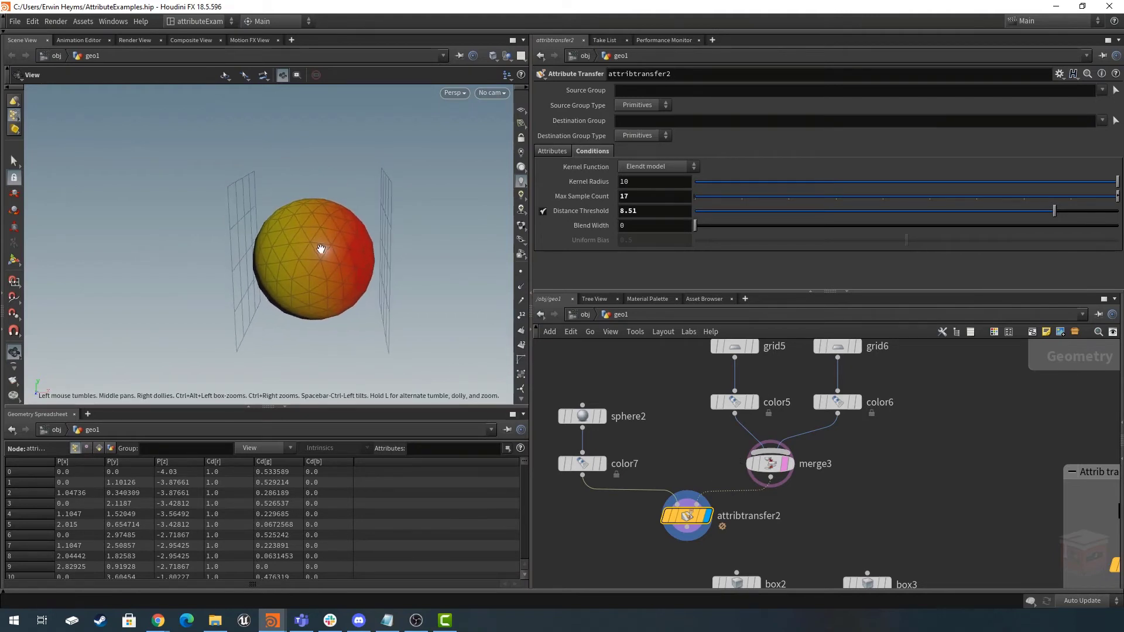
# Try the Blinn, Links, RenderMan and Wyvill kernel functions on attribtransfer2, and return to the Elendt model.
pyautogui.click(671, 168)
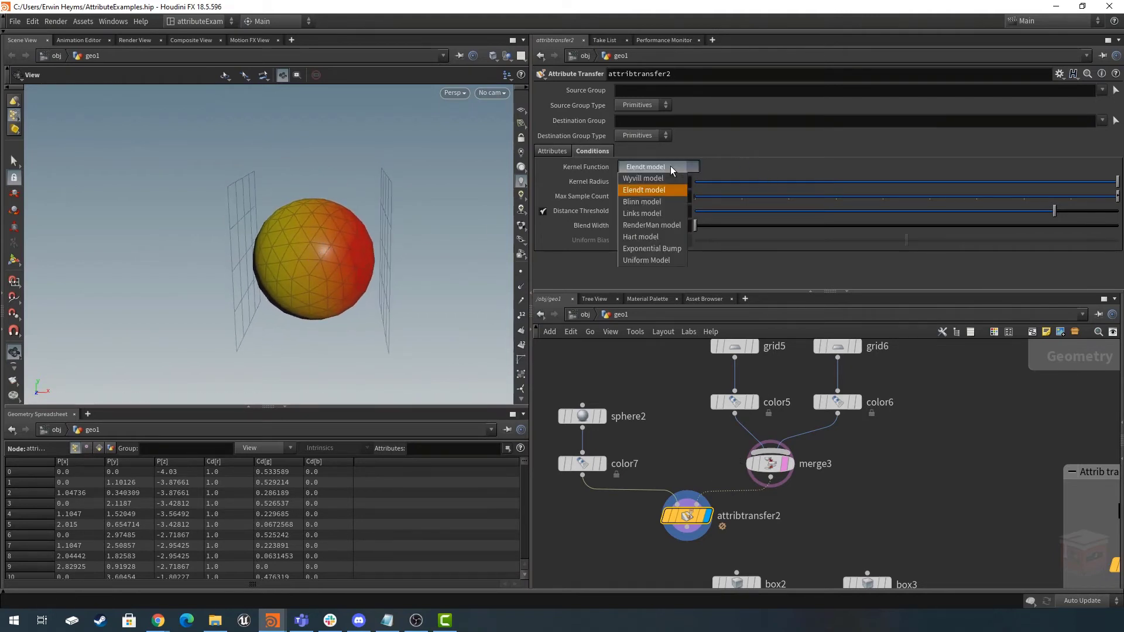
pyautogui.click(654, 202)
pyautogui.click(658, 168)
pyautogui.click(659, 219)
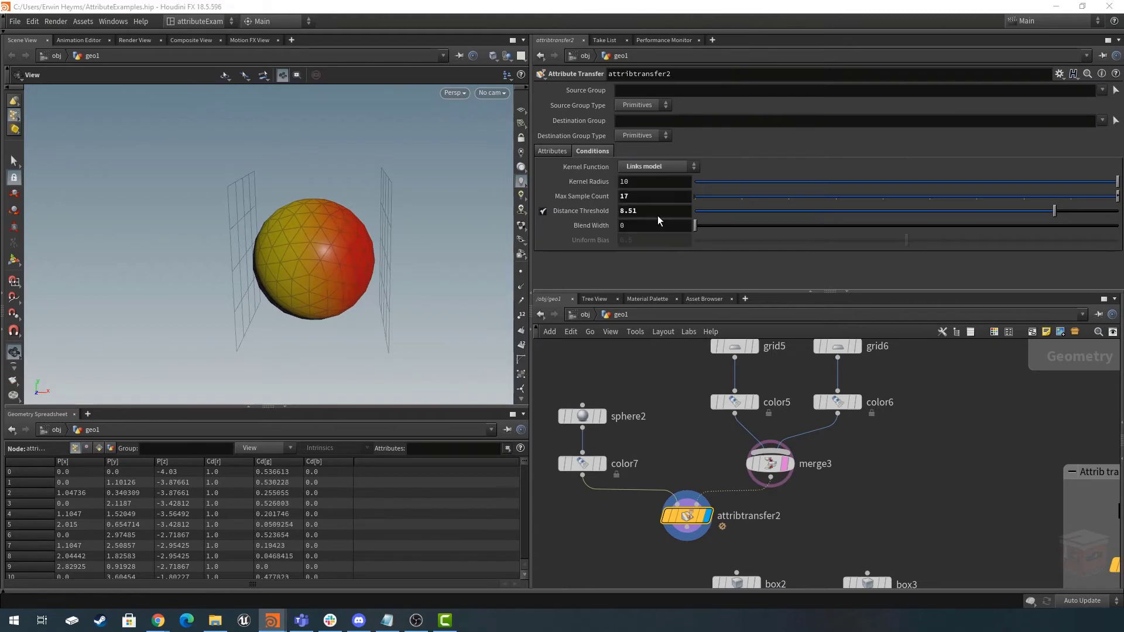
pyautogui.click(662, 168)
pyautogui.click(651, 225)
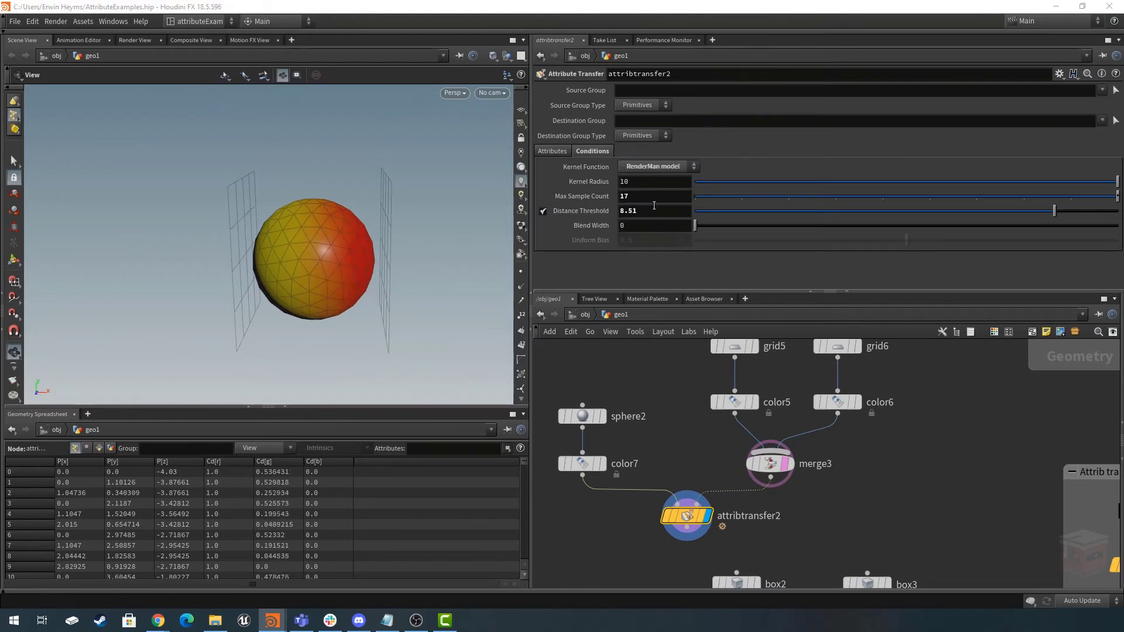
pyautogui.click(650, 168)
pyautogui.click(647, 181)
pyautogui.click(650, 168)
pyautogui.click(651, 191)
# Set attribtransfer2's distance threshold to 0.84 and blend width to 6.7, and view the blended sphere from several angles.
pyautogui.moveTo(696, 227); pyautogui.dragTo(1020, 228)
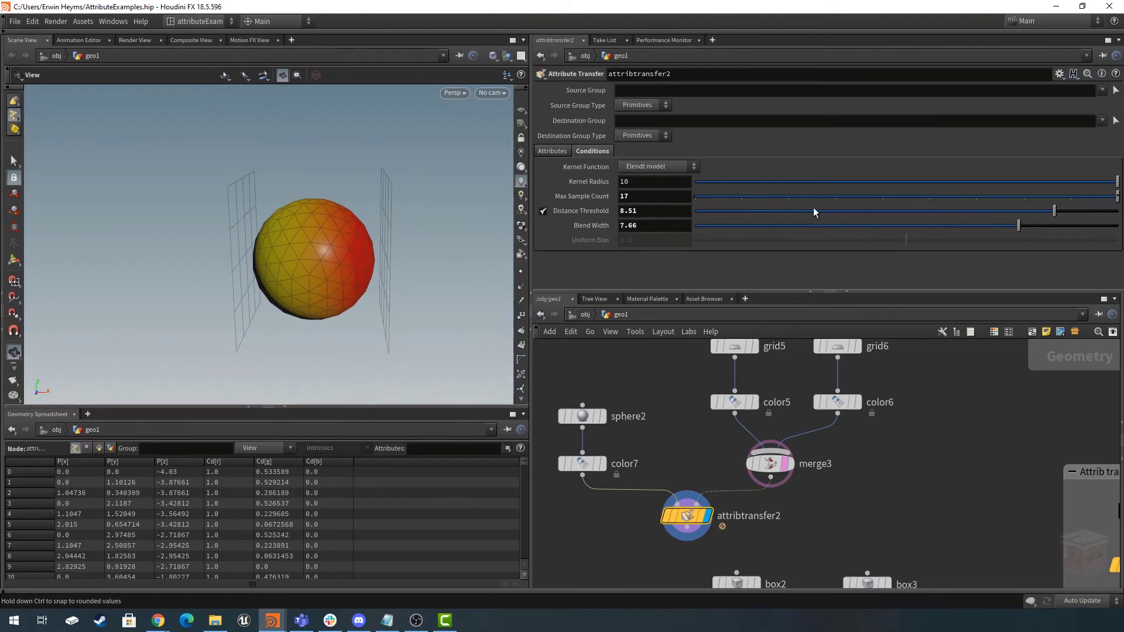
pyautogui.moveTo(853, 215); pyautogui.dragTo(708, 219)
pyautogui.moveTo(788, 230); pyautogui.dragTo(882, 223)
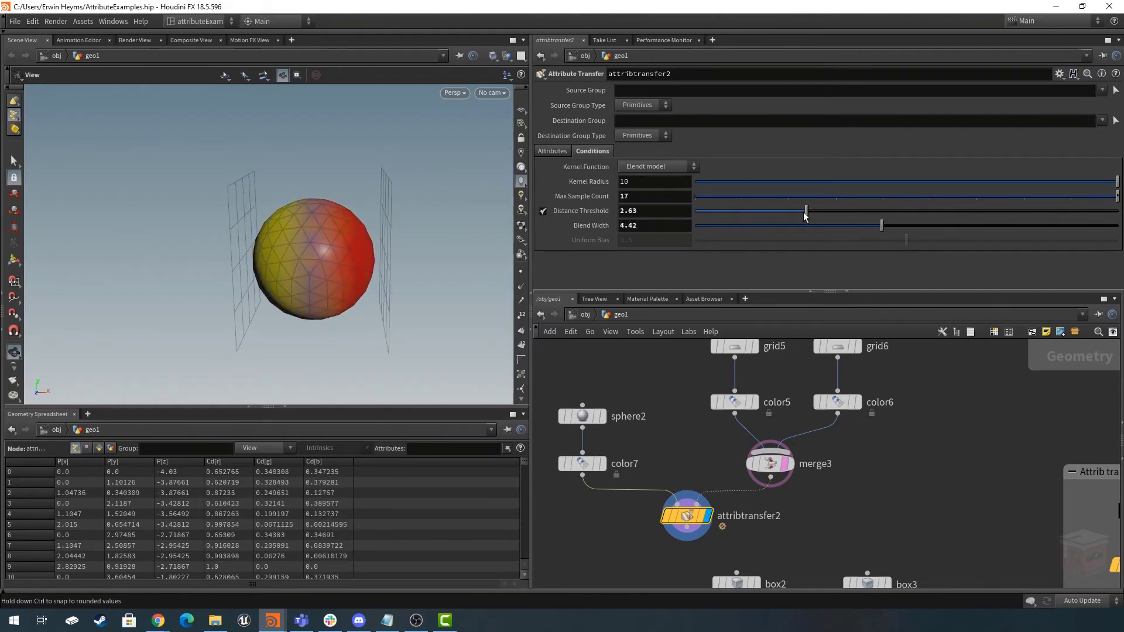
pyautogui.moveTo(804, 216); pyautogui.dragTo(731, 218)
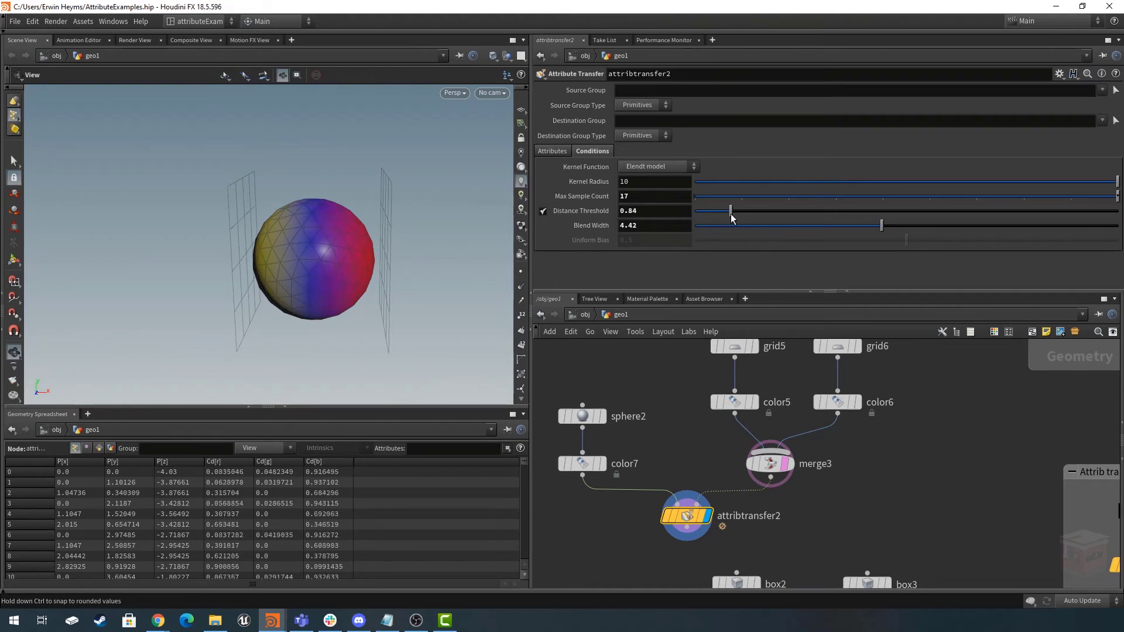
pyautogui.moveTo(887, 228); pyautogui.dragTo(978, 226)
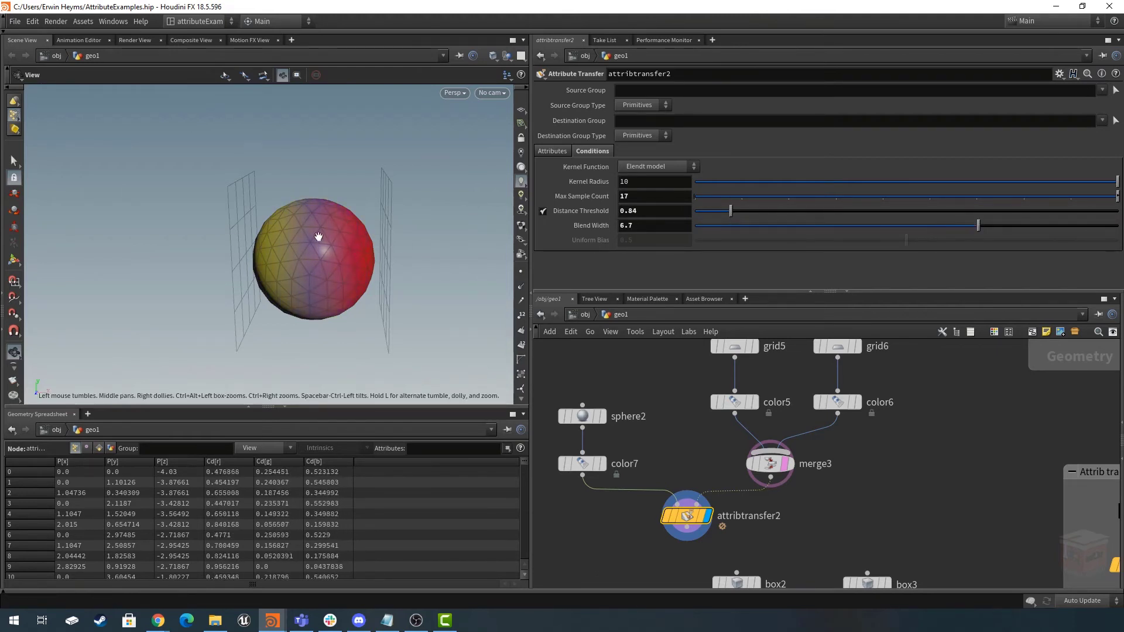
pyautogui.moveTo(319, 234); pyautogui.dragTo(243, 258)
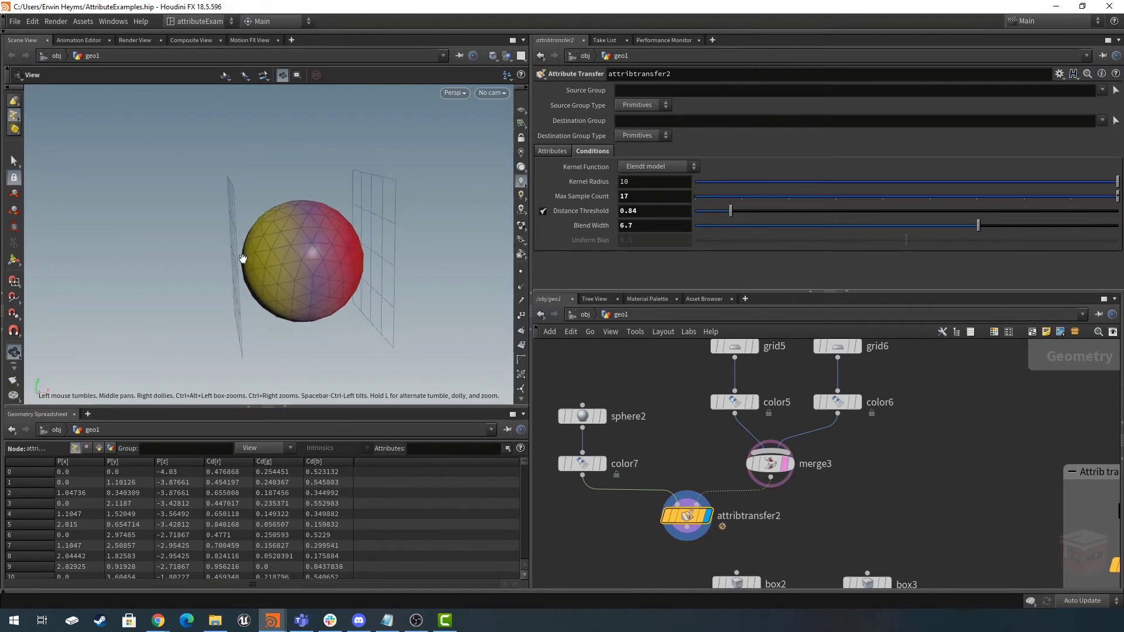
pyautogui.moveTo(358, 238); pyautogui.dragTo(449, 290)
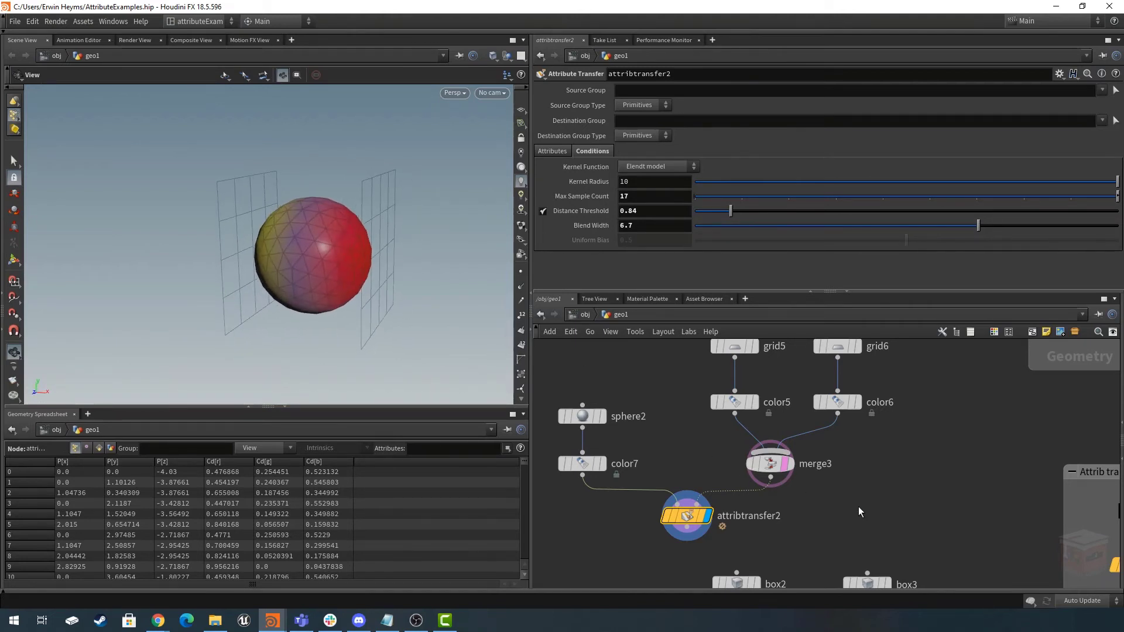
# Display and select the attribcopy2 node, and read the note describing how Attribute Copy works.
pyautogui.scroll(-4, 859, 512)
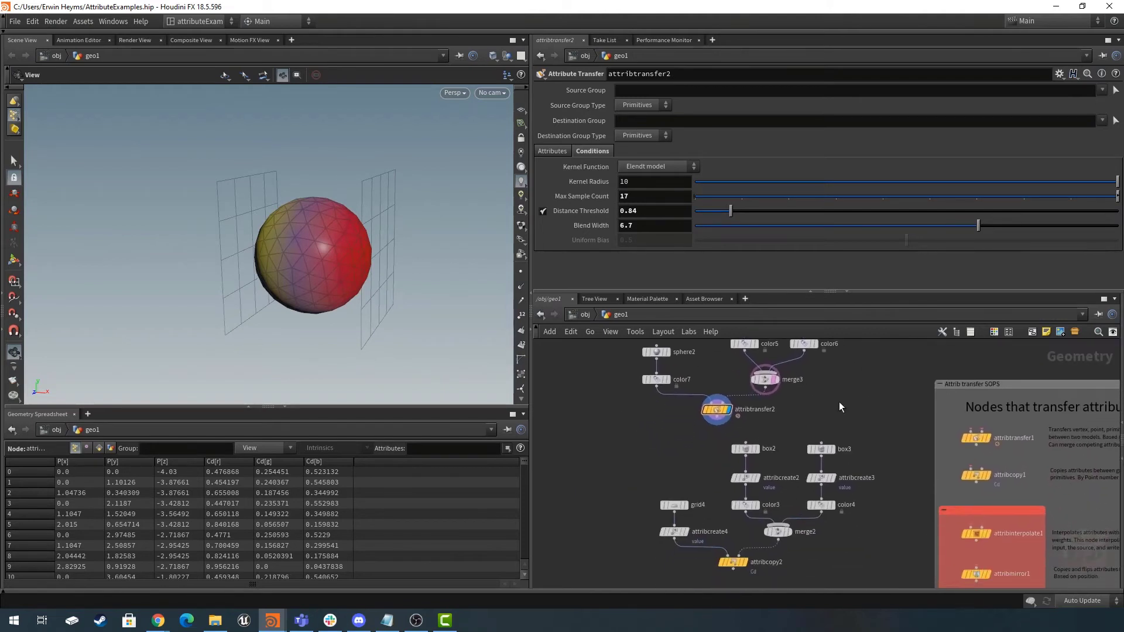
pyautogui.moveTo(871, 451); pyautogui.dragTo(889, 402, button='middle')
pyautogui.moveTo(849, 499)
pyautogui.mouseDown(button='middle')
pyautogui.moveTo(858, 489)
pyautogui.moveTo(845, 517)
pyautogui.mouseUp(button='middle')
pyautogui.scroll(1, 800, 517)
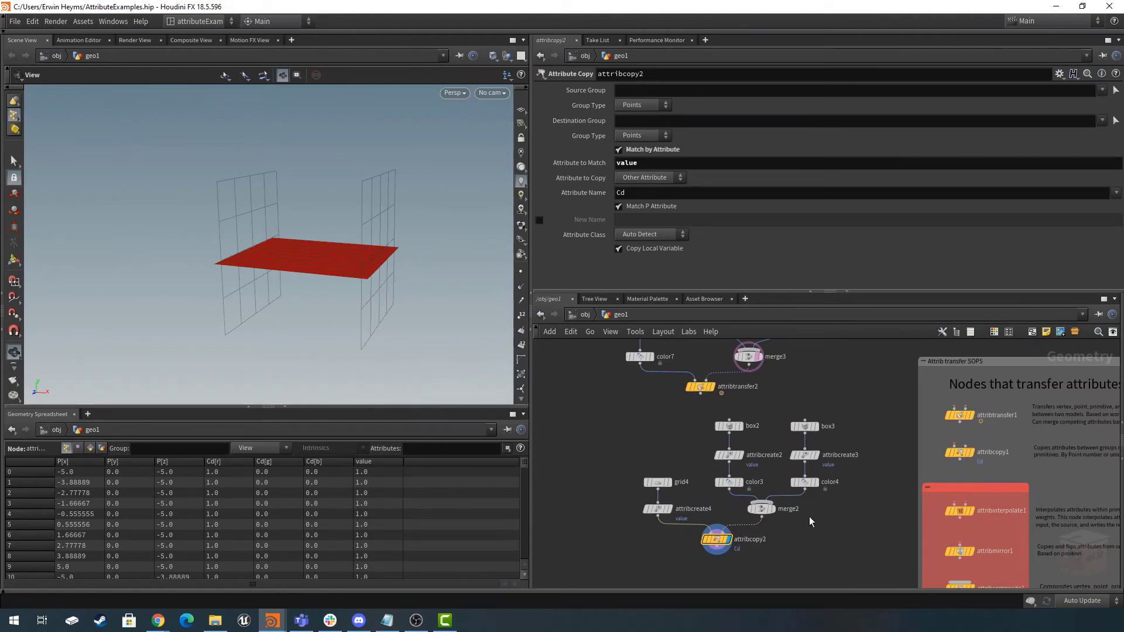
pyautogui.moveTo(841, 508)
pyautogui.mouseDown(button='middle')
pyautogui.moveTo(690, 522)
pyautogui.moveTo(549, 509)
pyautogui.moveTo(835, 510)
pyautogui.mouseUp(button='middle')
pyautogui.scroll(3, 755, 476)
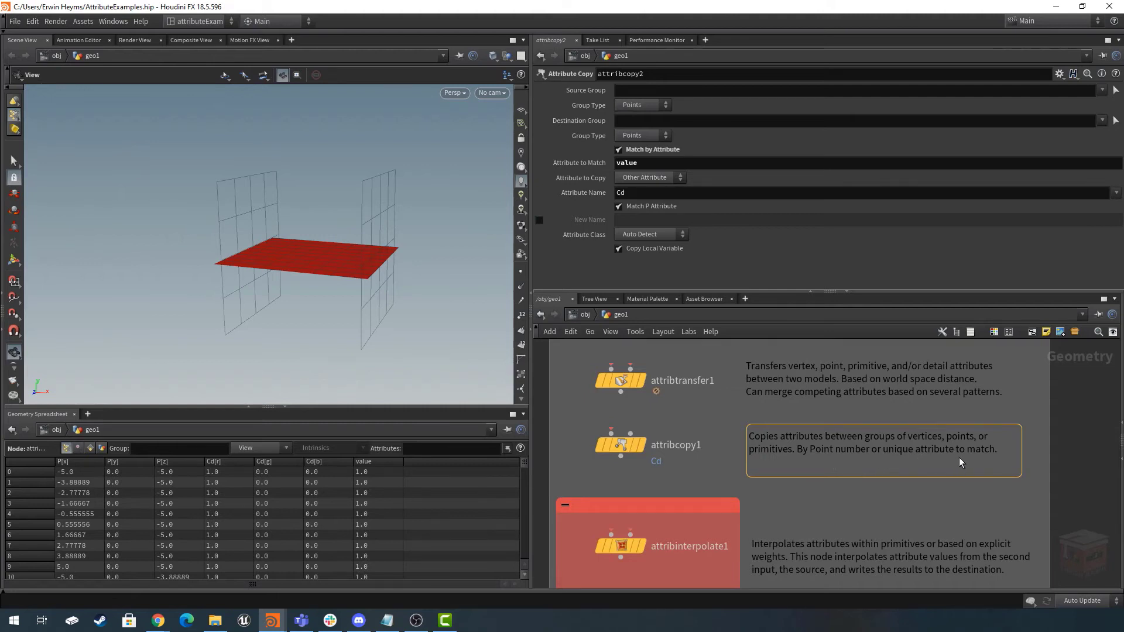
pyautogui.scroll(-3, 982, 450)
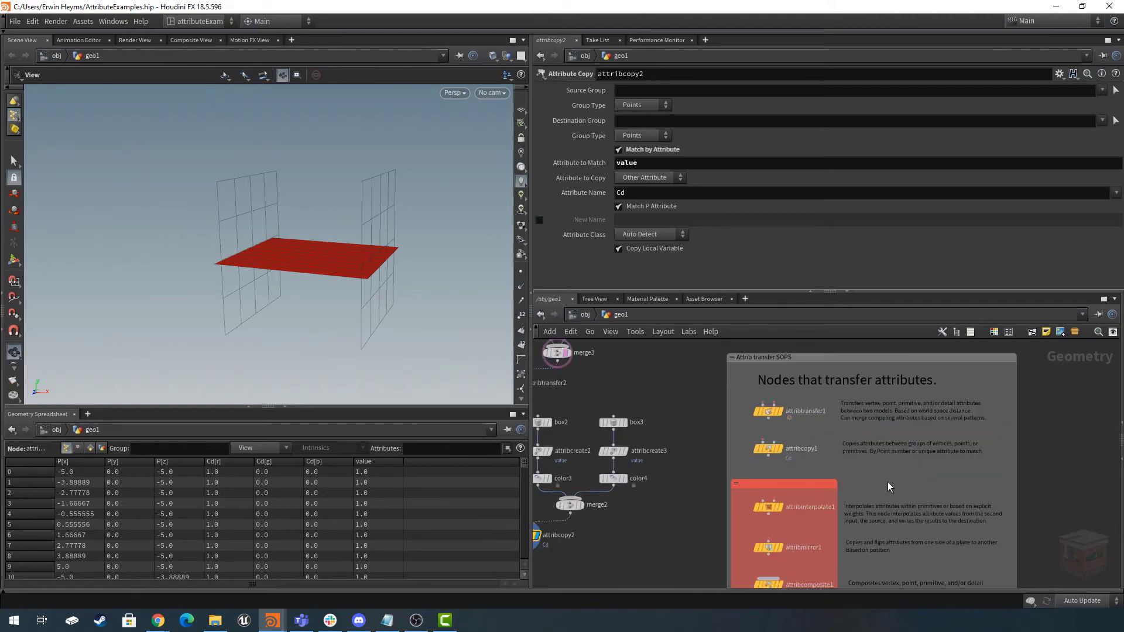
# Display merge2 and move box2 to about -2.35 in X to separate it from the other box.
pyautogui.moveTo(646, 525); pyautogui.dragTo(925, 515, button='middle')
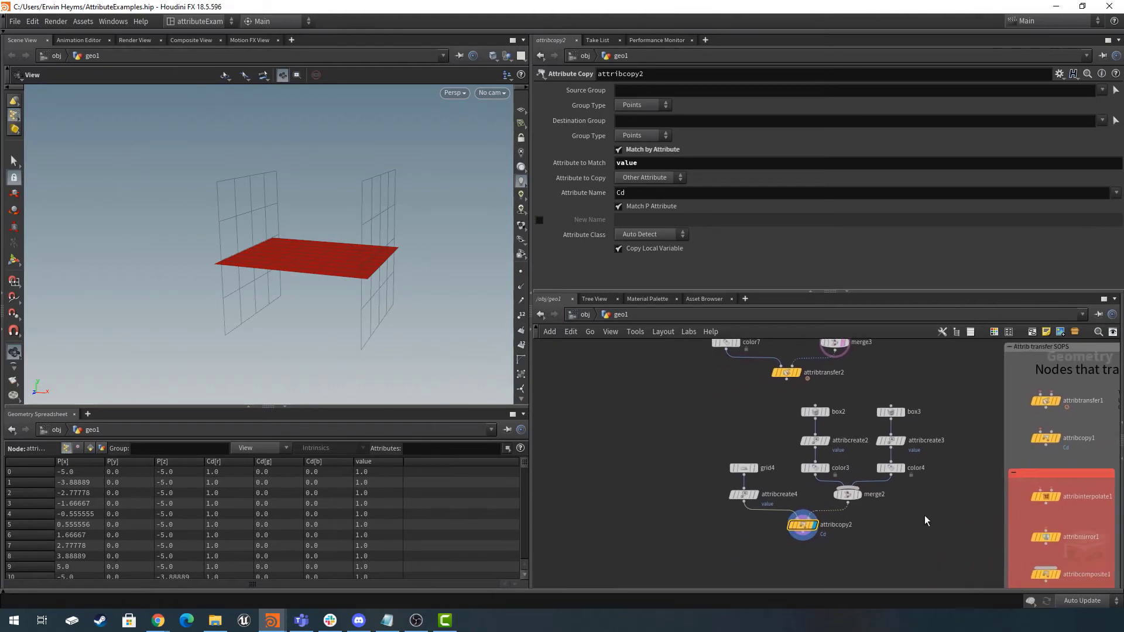
pyautogui.scroll(2, 913, 527)
pyautogui.click(874, 507)
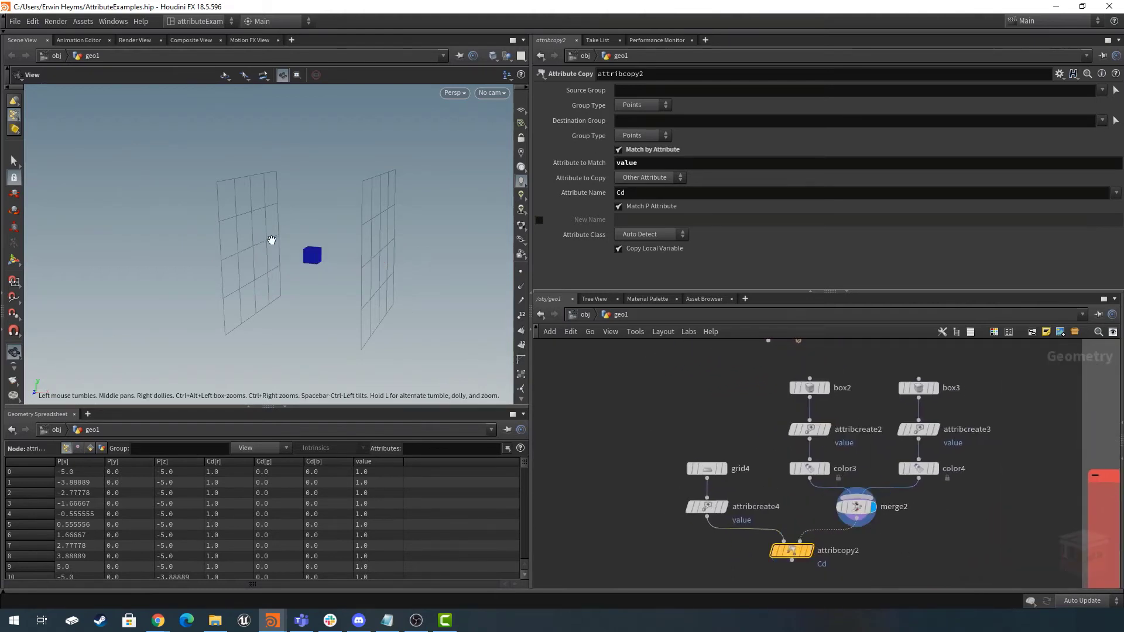
pyautogui.moveTo(271, 240); pyautogui.dragTo(388, 296)
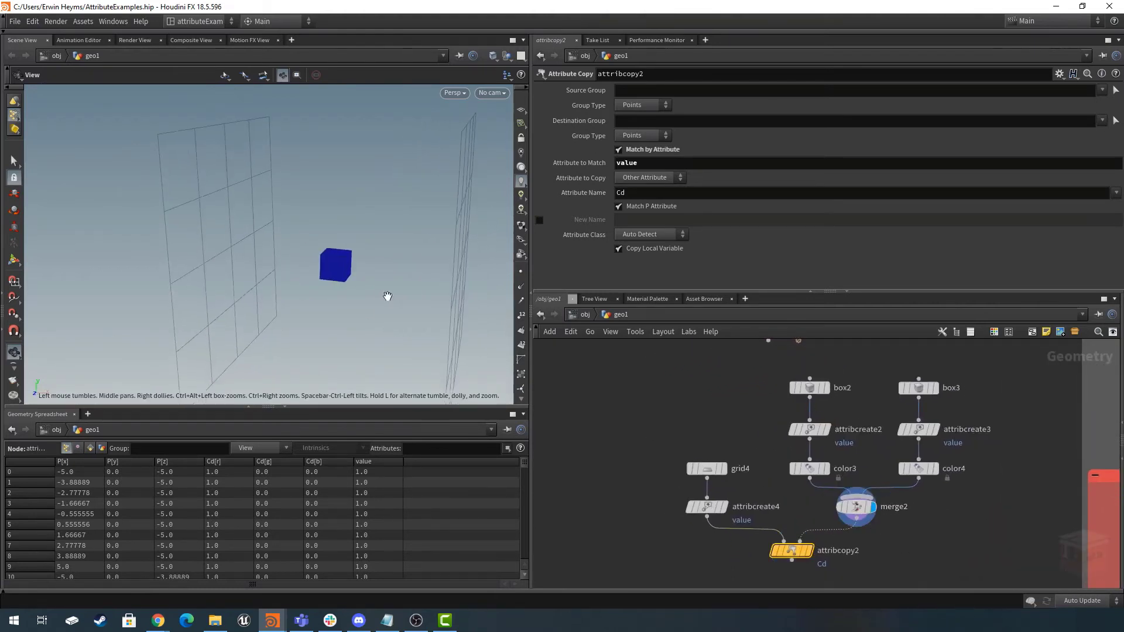
pyautogui.click(799, 388)
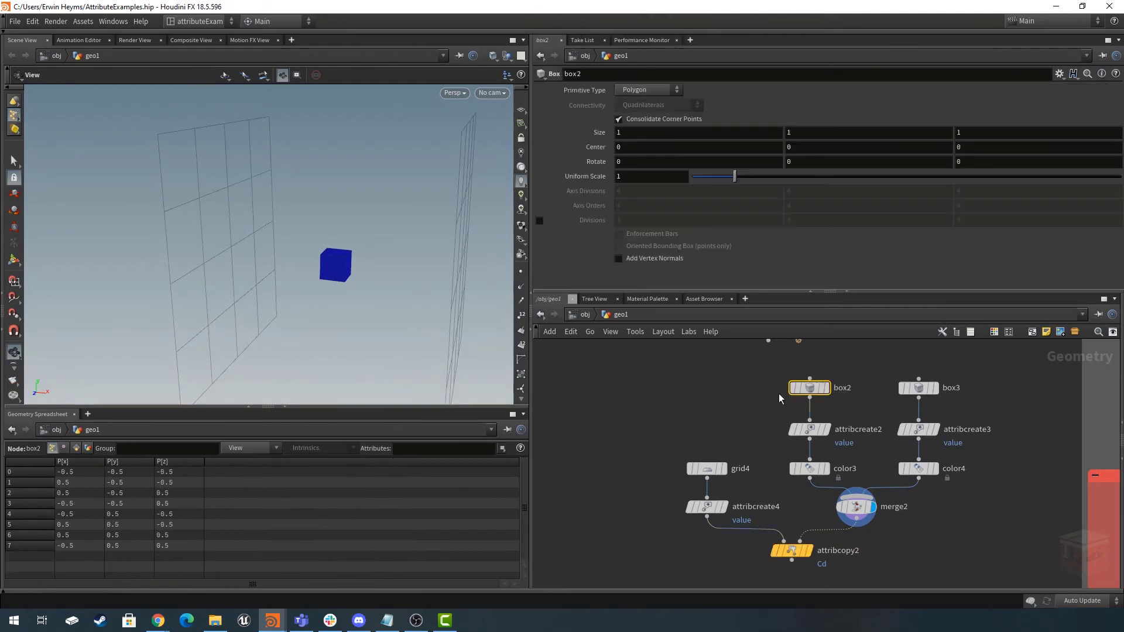
pyautogui.click(14, 261)
pyautogui.moveTo(370, 269); pyautogui.dragTo(363, 271)
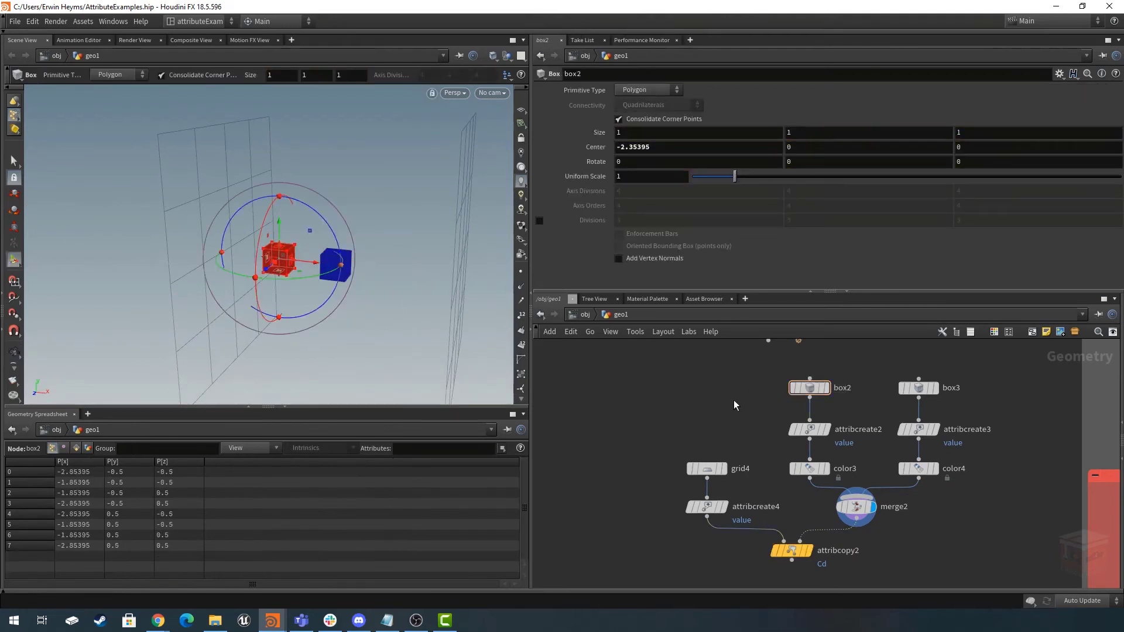
# Select merge2 and sort its points by the value attribute to compare the Cd and value of both boxes.
pyautogui.click(865, 508)
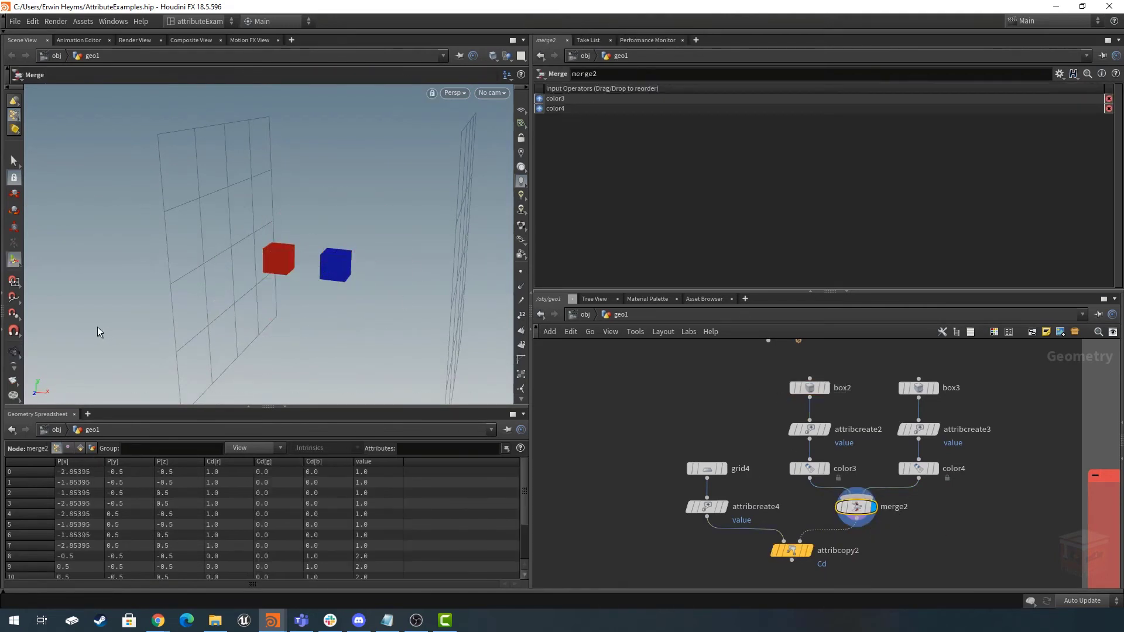
pyautogui.click(14, 352)
pyautogui.scroll(3, 301, 294)
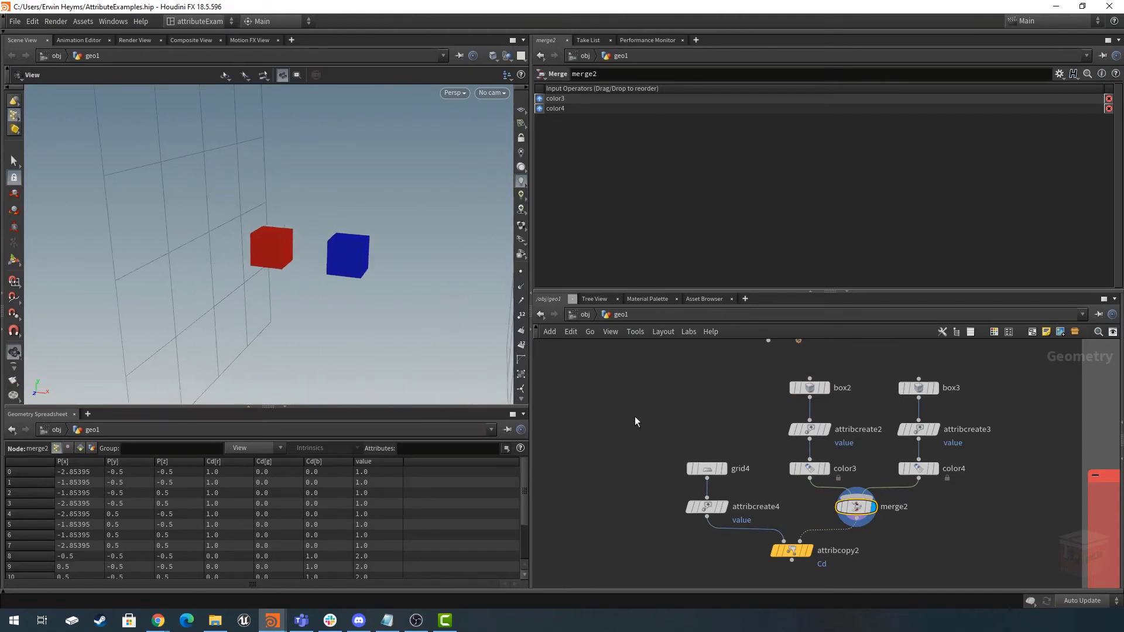
pyautogui.click(384, 462)
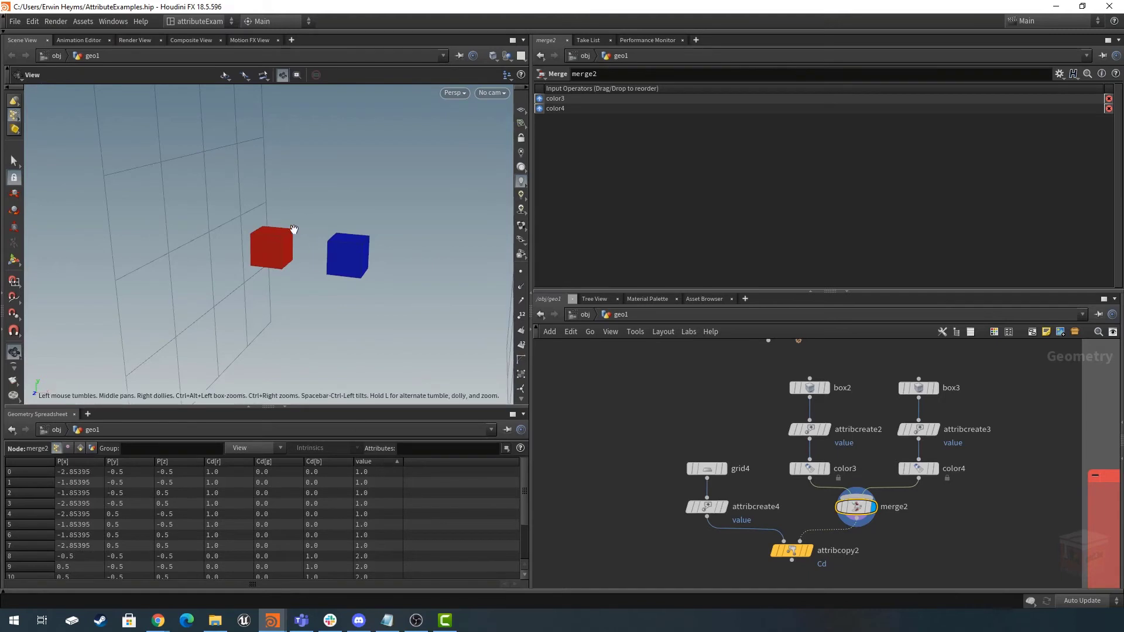
pyautogui.moveTo(263, 246); pyautogui.dragTo(262, 261)
pyautogui.moveTo(261, 261); pyautogui.dragTo(270, 258, button='right')
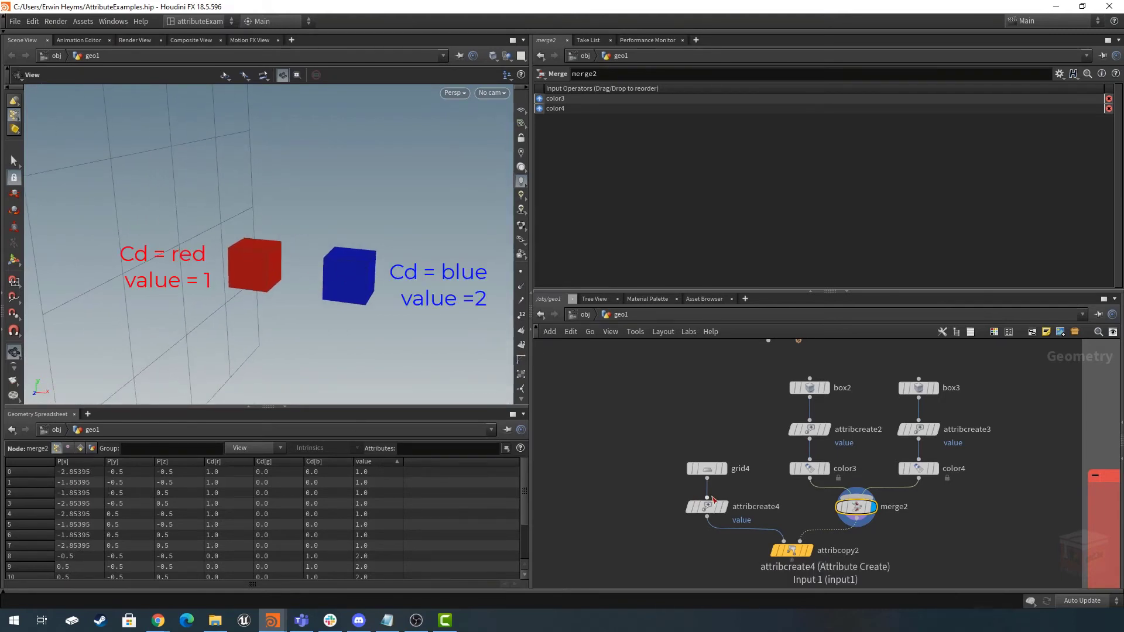
# Display attribcreate4 to check the grid's value attribute, and display and select attribcopy2 to compare the copied color.
pyautogui.click(726, 507)
pyautogui.moveTo(356, 301); pyautogui.dragTo(249, 274)
pyautogui.click(710, 507)
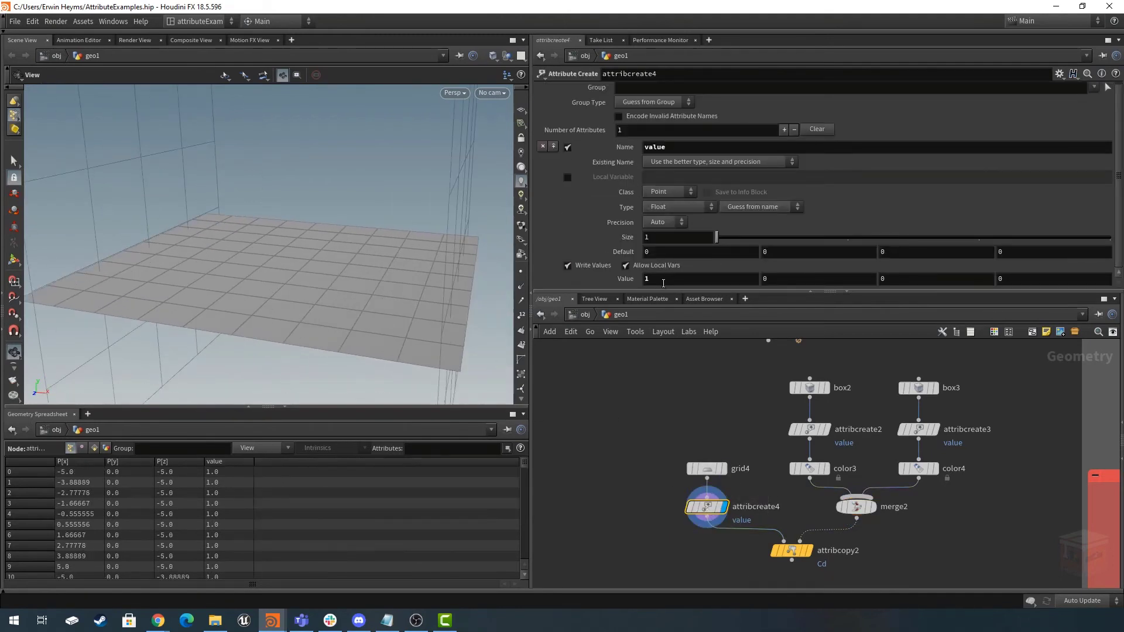
pyautogui.click(807, 551)
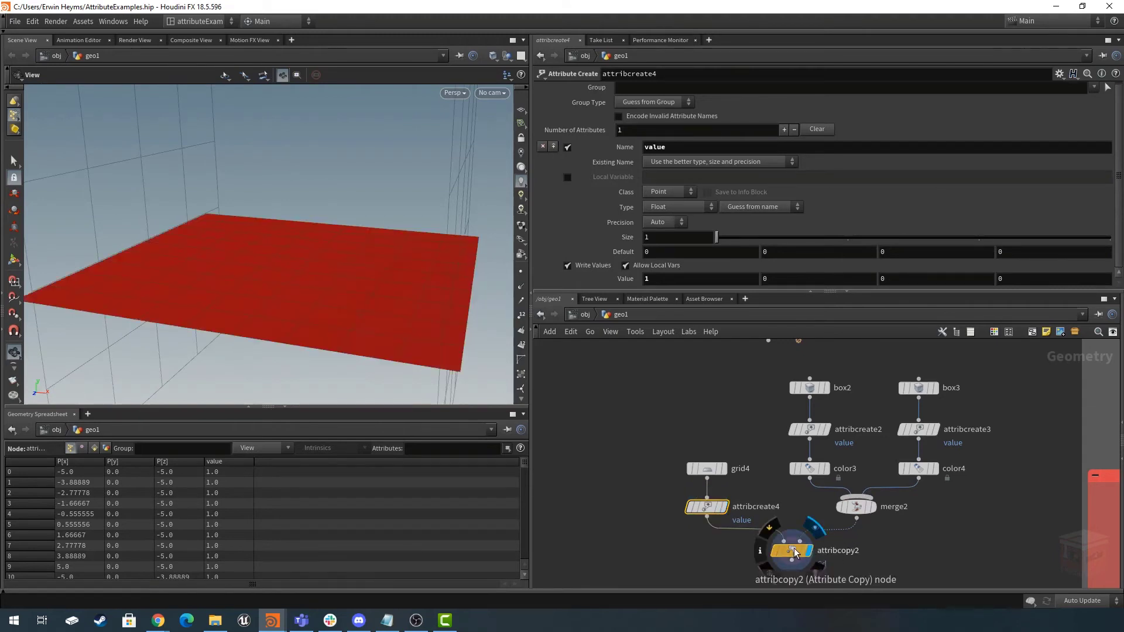
pyautogui.click(792, 550)
pyautogui.moveTo(389, 288); pyautogui.dragTo(292, 270)
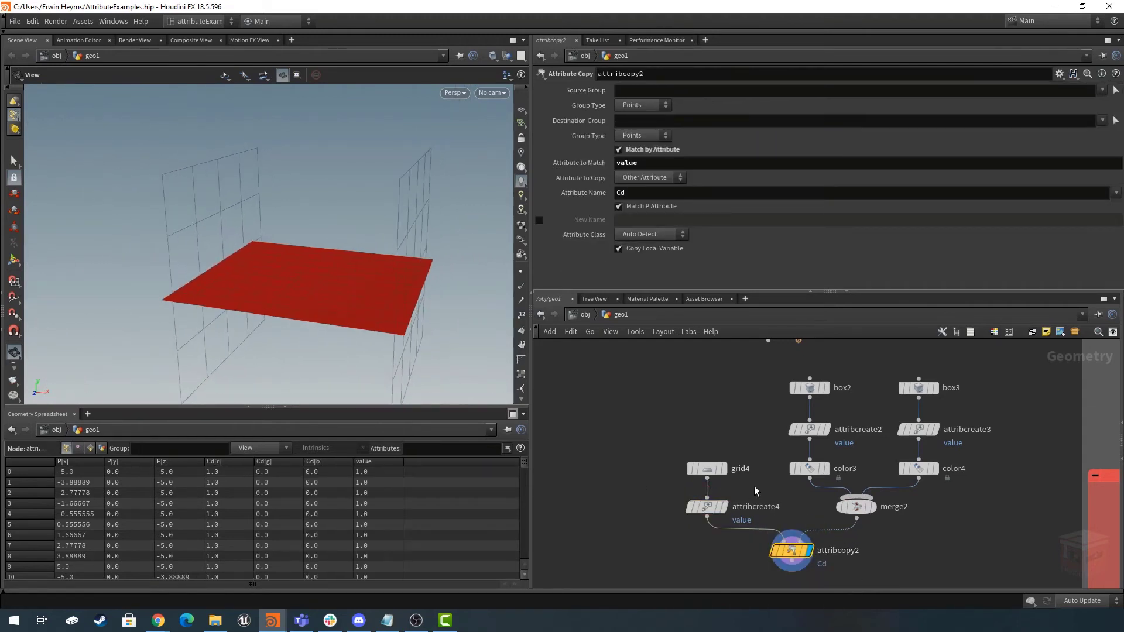
# Try a value of 2.2 in attribcreate4 to test the color matching, and return it to 1.
pyautogui.click(689, 514)
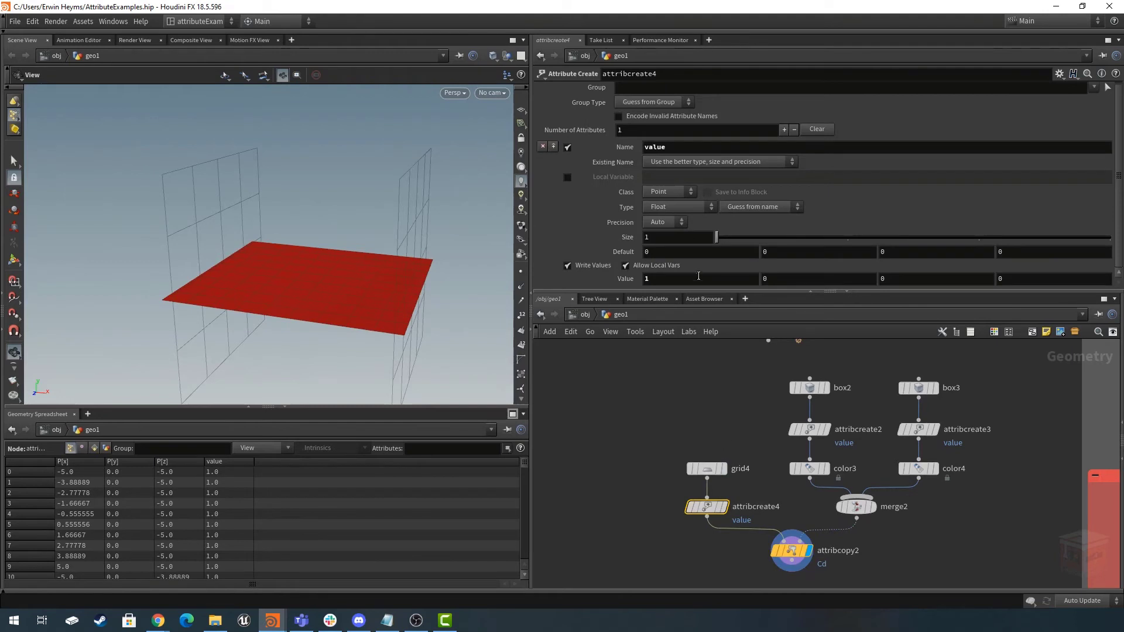
pyautogui.moveTo(662, 279); pyautogui.dragTo(726, 279, button='middle')
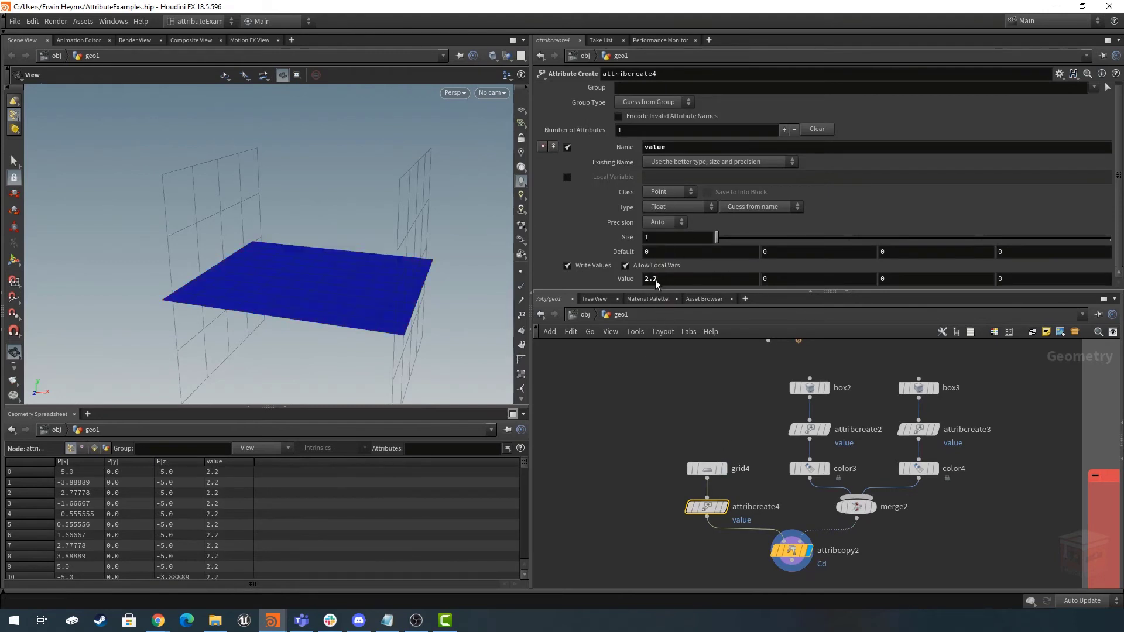
pyautogui.keyDown('ctrl'); pyautogui.middleClick(629, 279); pyautogui.keyUp('ctrl')
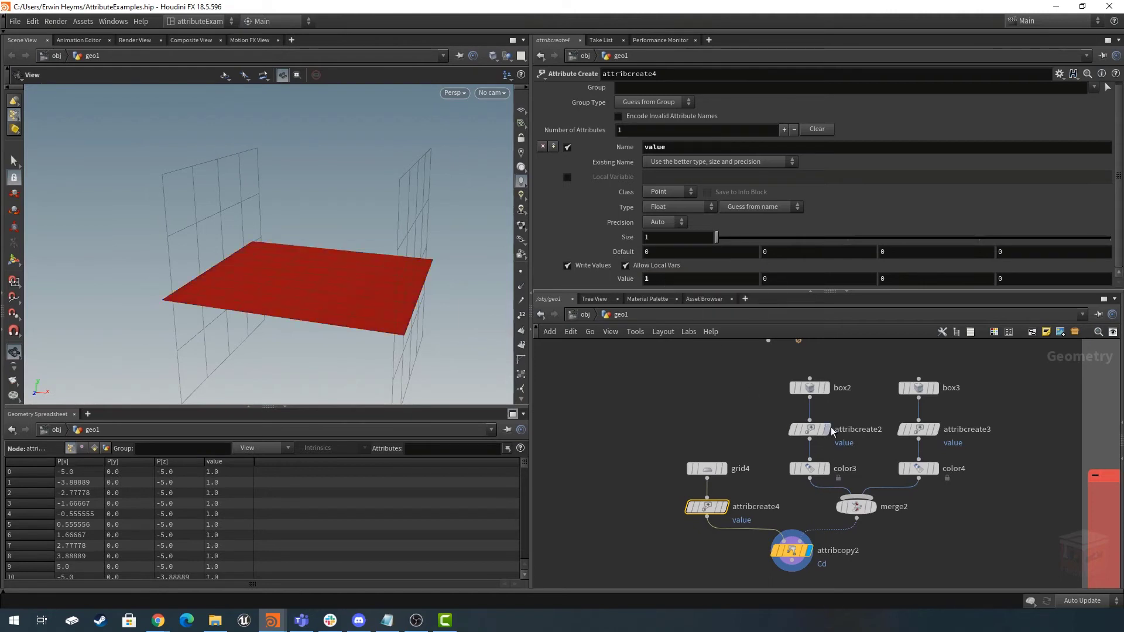
# Check the value setting of attribcreate2 and the attribcopy2 parameters, and select attribcreate4 with its parameters shown.
pyautogui.click(816, 431)
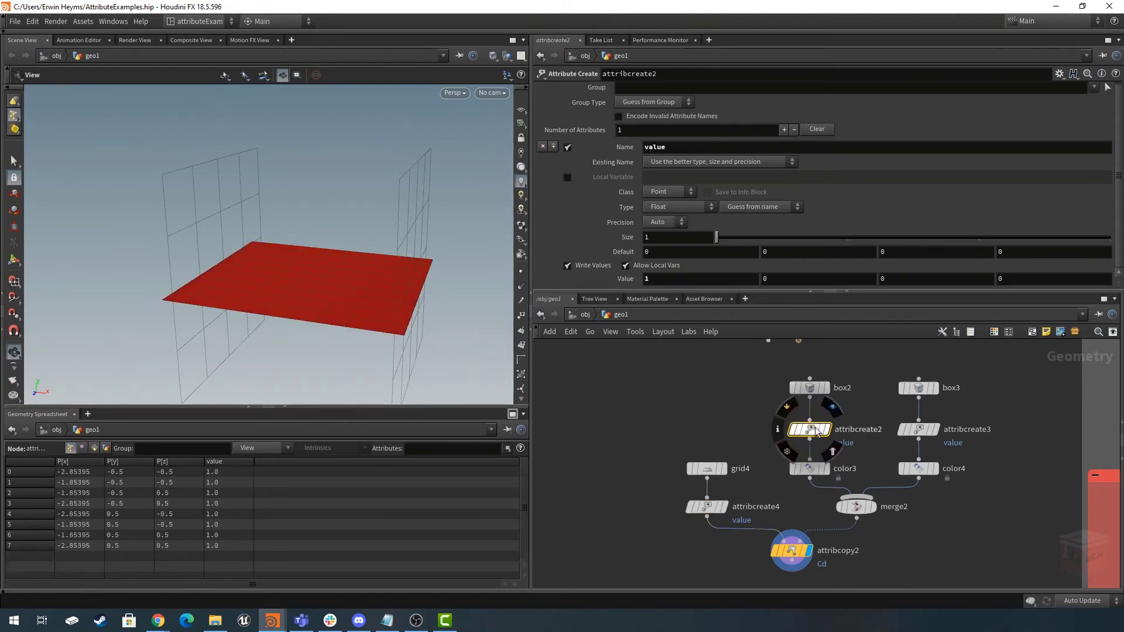
pyautogui.click(826, 468)
pyautogui.click(809, 551)
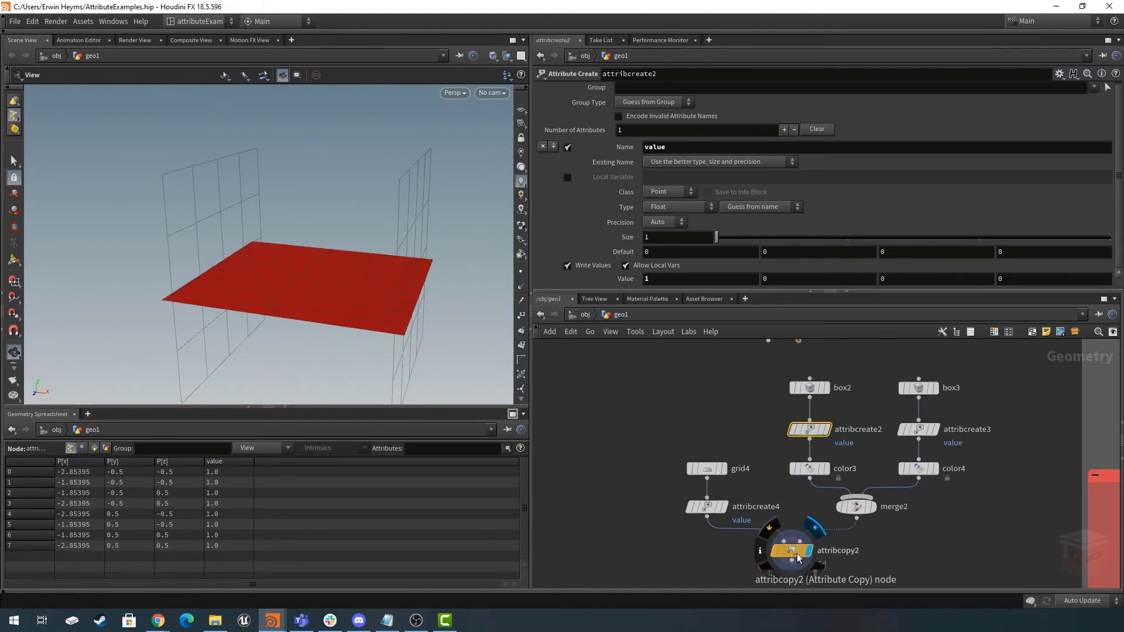
pyautogui.click(793, 551)
pyautogui.click(707, 507)
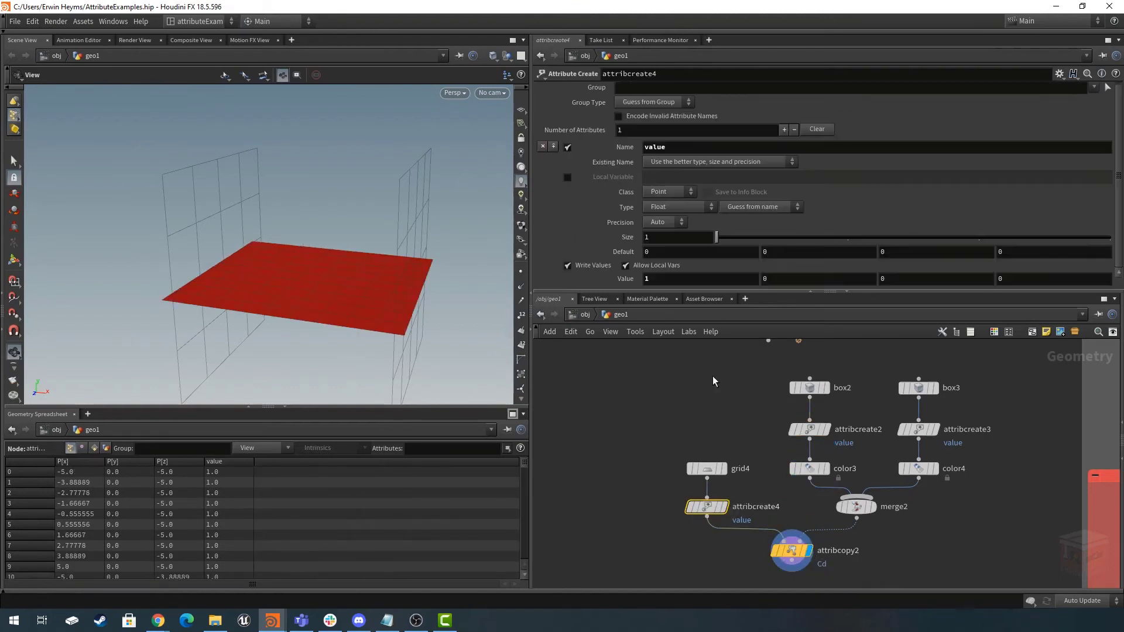
# Set the value attribute of attribcreate4 to 2 and compare the matched color with color4.
pyautogui.click(693, 280)
pyautogui.write('2')
pyautogui.press('Return')
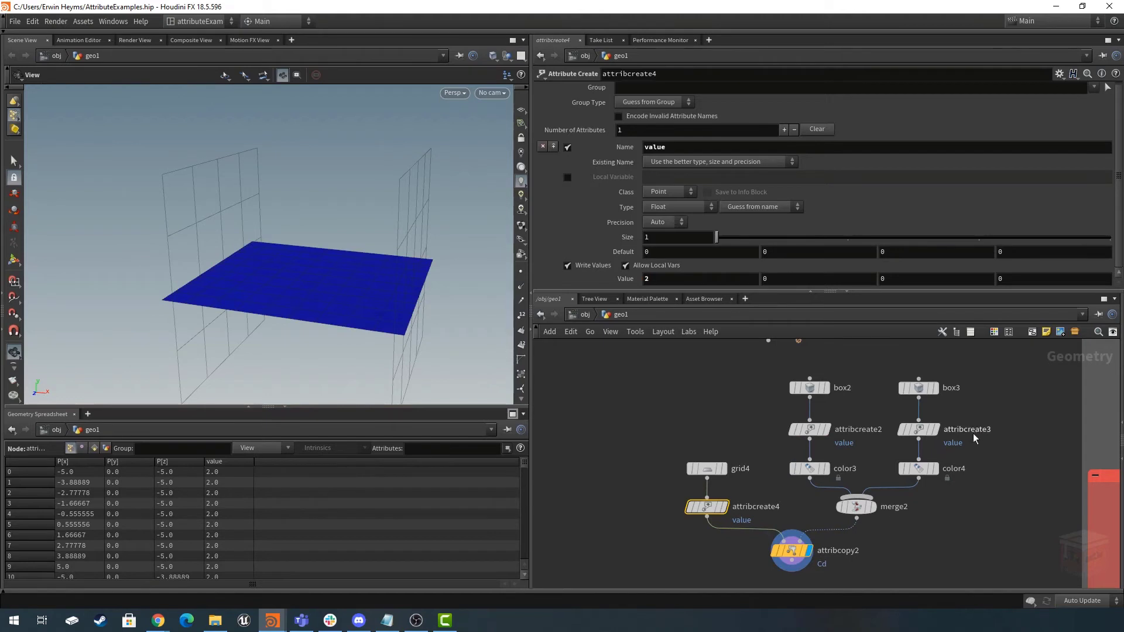
pyautogui.click(918, 468)
pyautogui.click(707, 507)
# Make room below grid4 and insert a duplicate of attribcreate4 on the wire between grid4 and attribcreate4.
pyautogui.moveTo(710, 466); pyautogui.dragTo(711, 432)
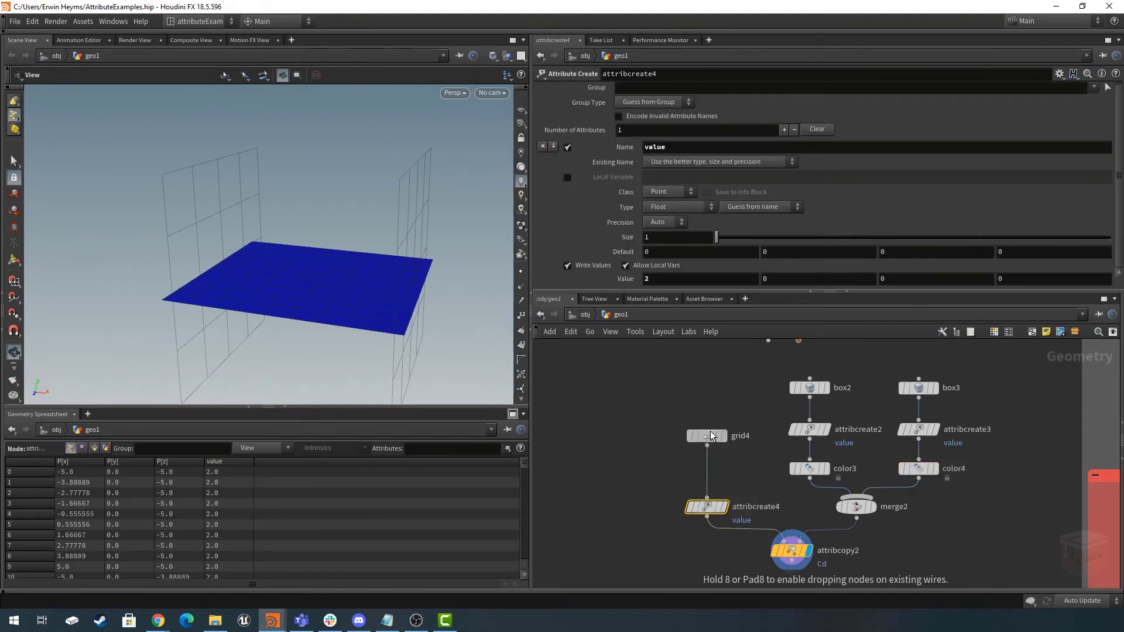
pyautogui.moveTo(756, 485); pyautogui.dragTo(704, 513)
pyautogui.hotkey('ctrl', 'c')
pyautogui.hotkey('ctrl', 'v')
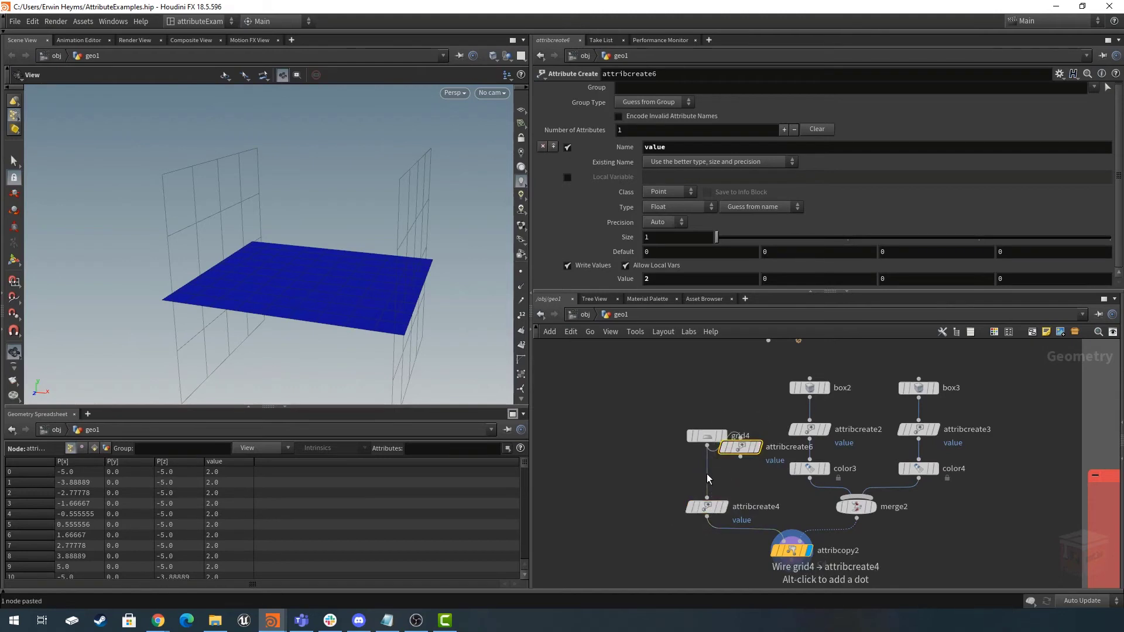
pyautogui.click(708, 477)
pyautogui.moveTo(707, 478); pyautogui.dragTo(707, 471)
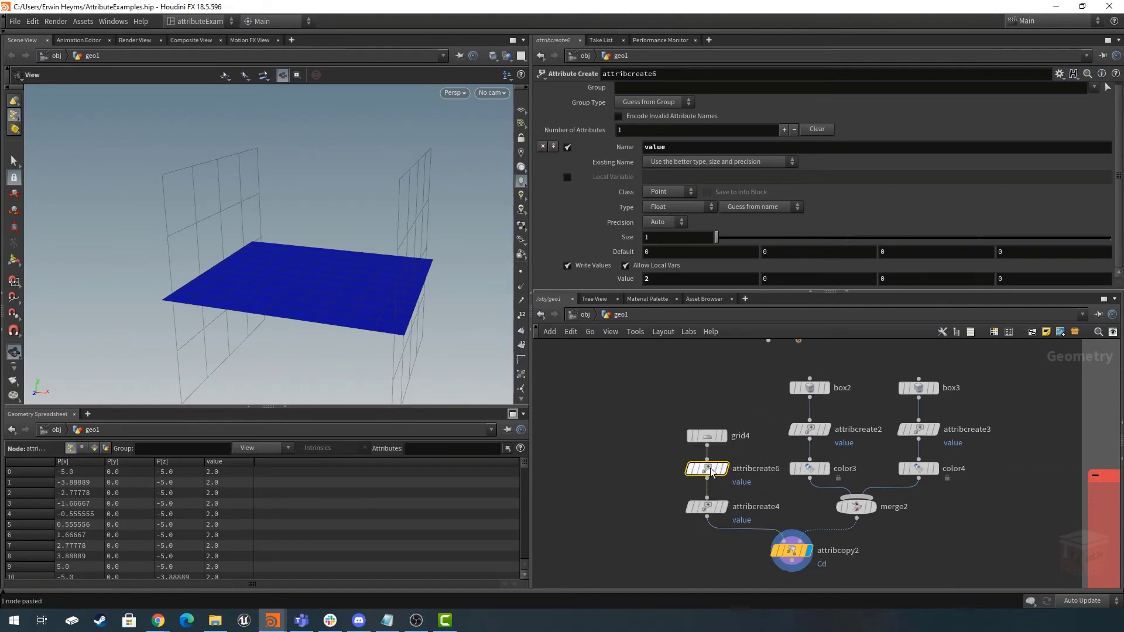
# Restrict the duplicated Attribute Create node to group 0-10 and set its value to 1.
pyautogui.scroll(1, 696, 113)
pyautogui.click(702, 92)
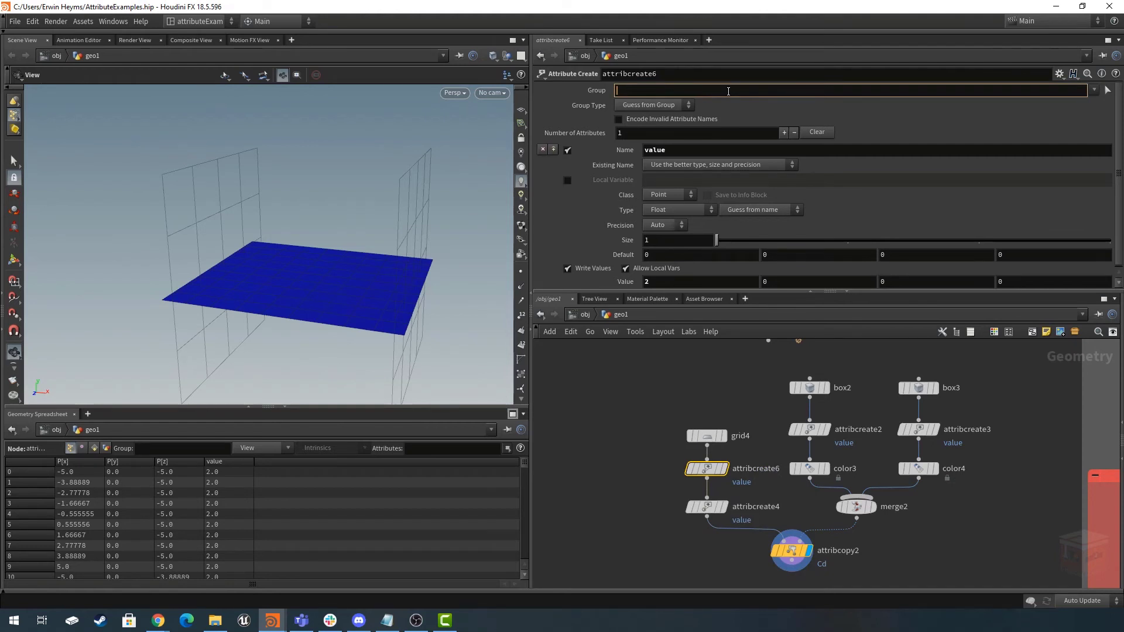
pyautogui.write('0-10')
pyautogui.press('Return')
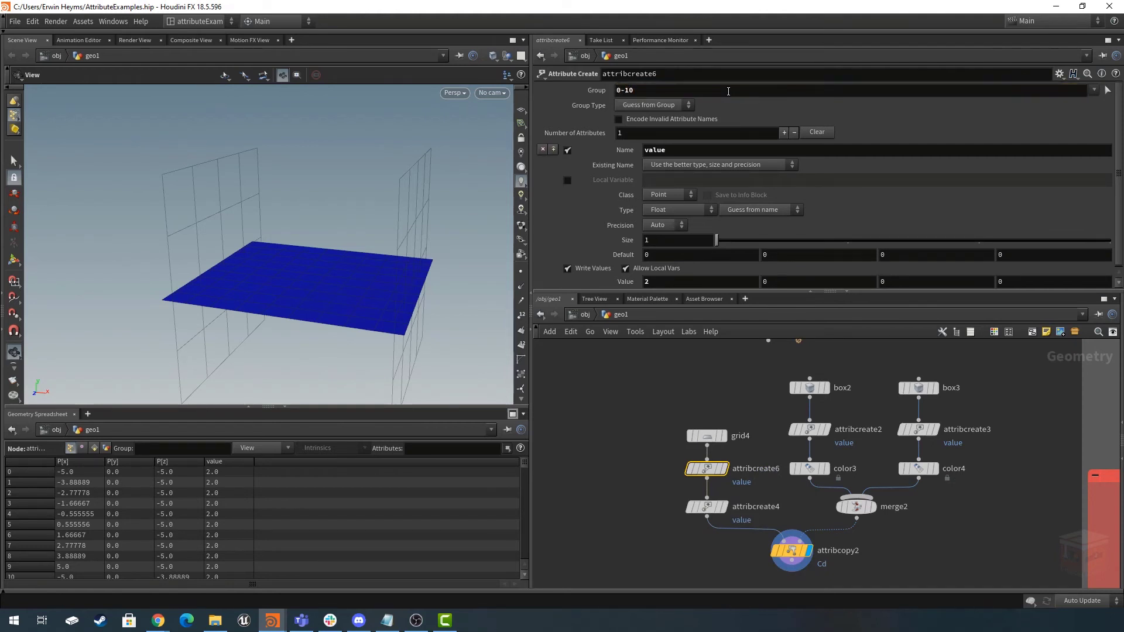
pyautogui.doubleClick(660, 284)
pyautogui.press('Return')
# Pull attribcreate6 out of the chain and reinsert it after attribcreate4, ahead of attribcopy2.
pyautogui.moveTo(712, 509)
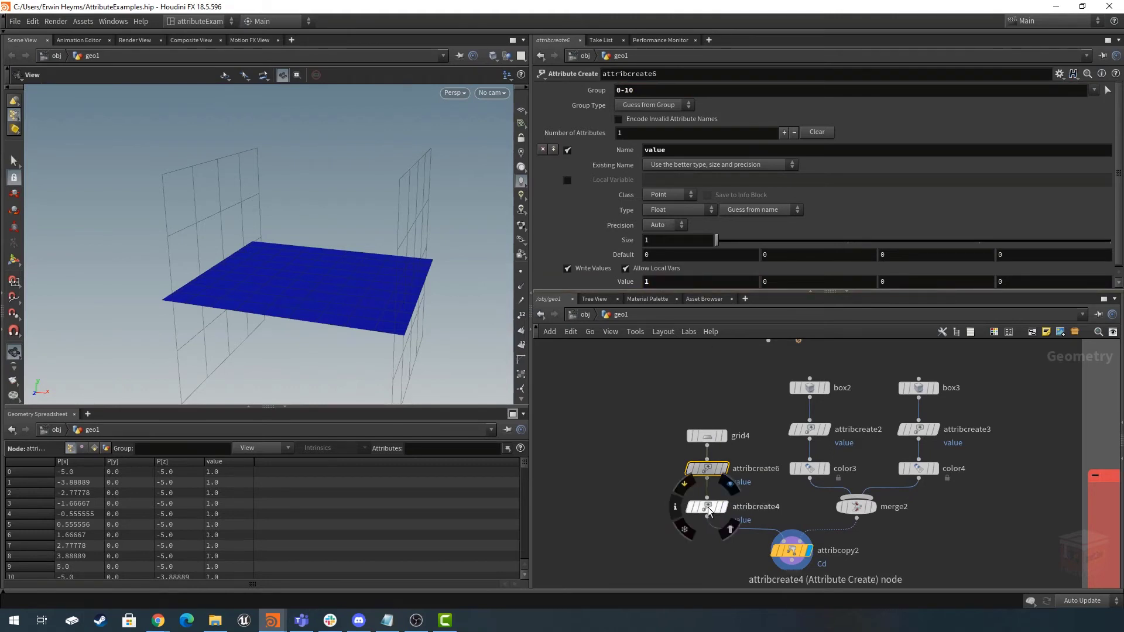
pyautogui.moveTo(709, 471); pyautogui.dragTo(628, 502)
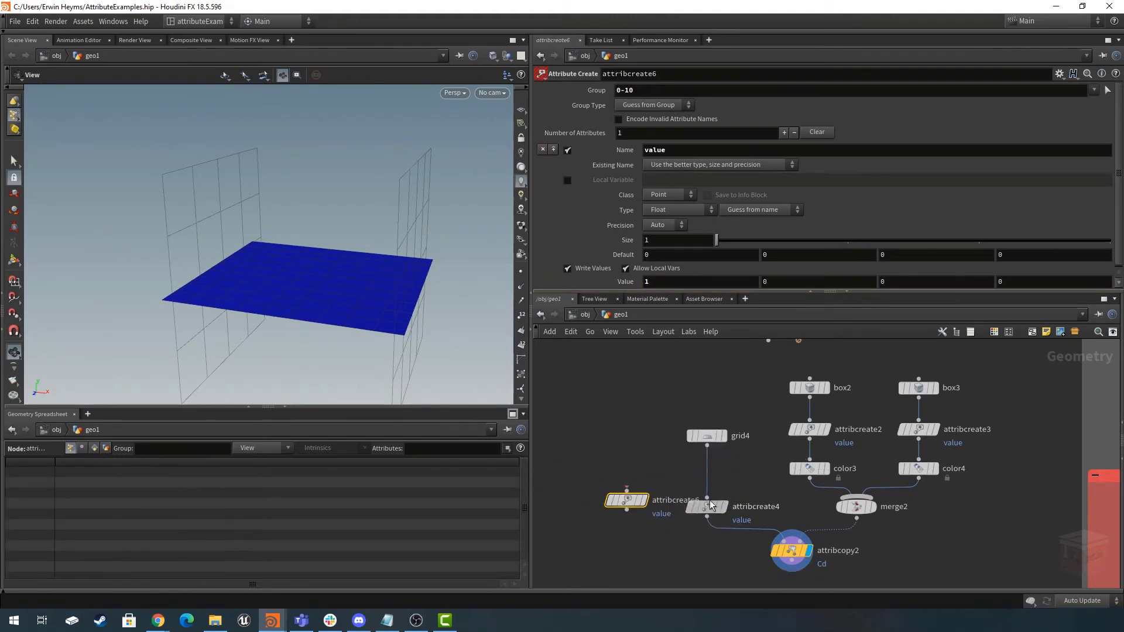
pyautogui.moveTo(710, 501)
pyautogui.mouseDown()
pyautogui.moveTo(710, 470)
pyautogui.moveTo(627, 500)
pyautogui.moveTo(707, 506)
pyautogui.mouseUp()
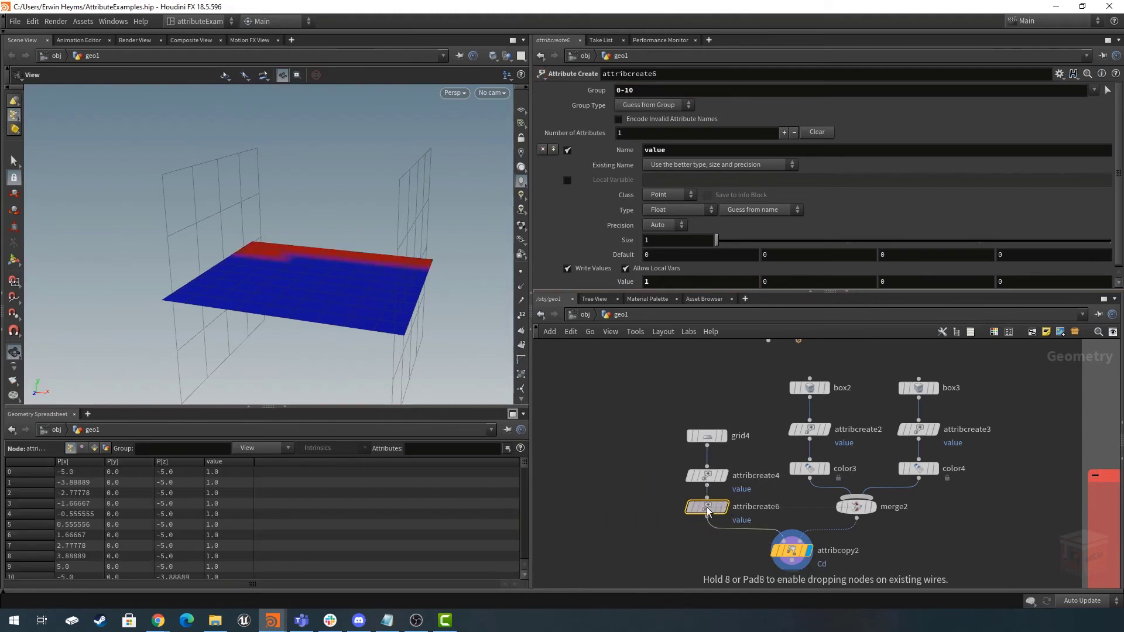
pyautogui.moveTo(371, 275); pyautogui.dragTo(329, 193)
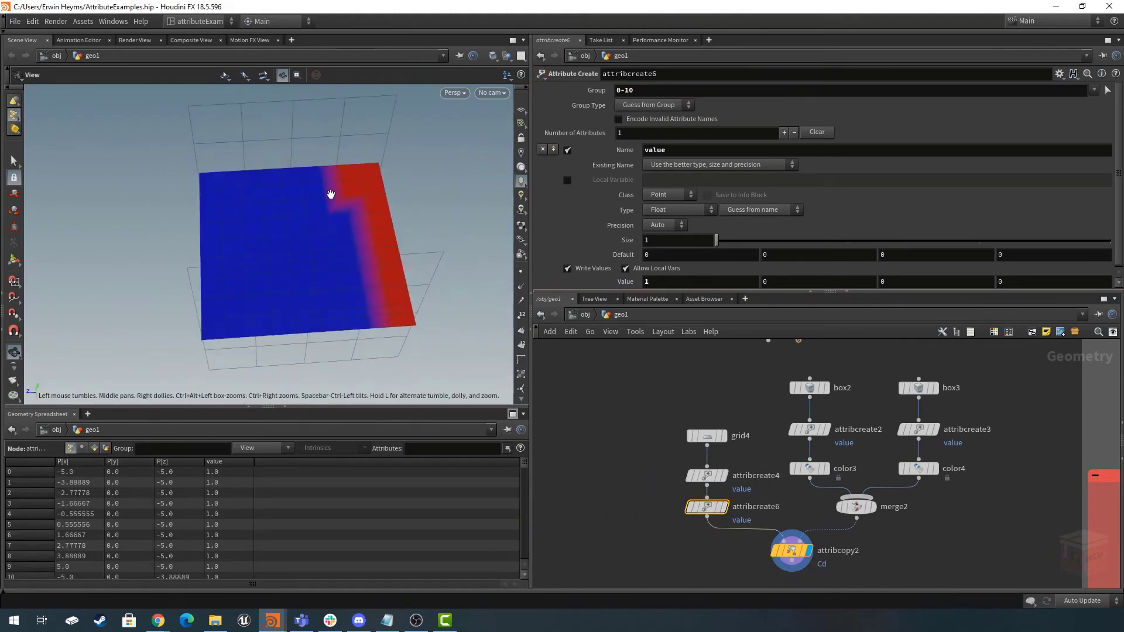
# Display attribcreate6 and enable the value scene visualizer in the display options to label the grid points.
pyautogui.click(726, 513)
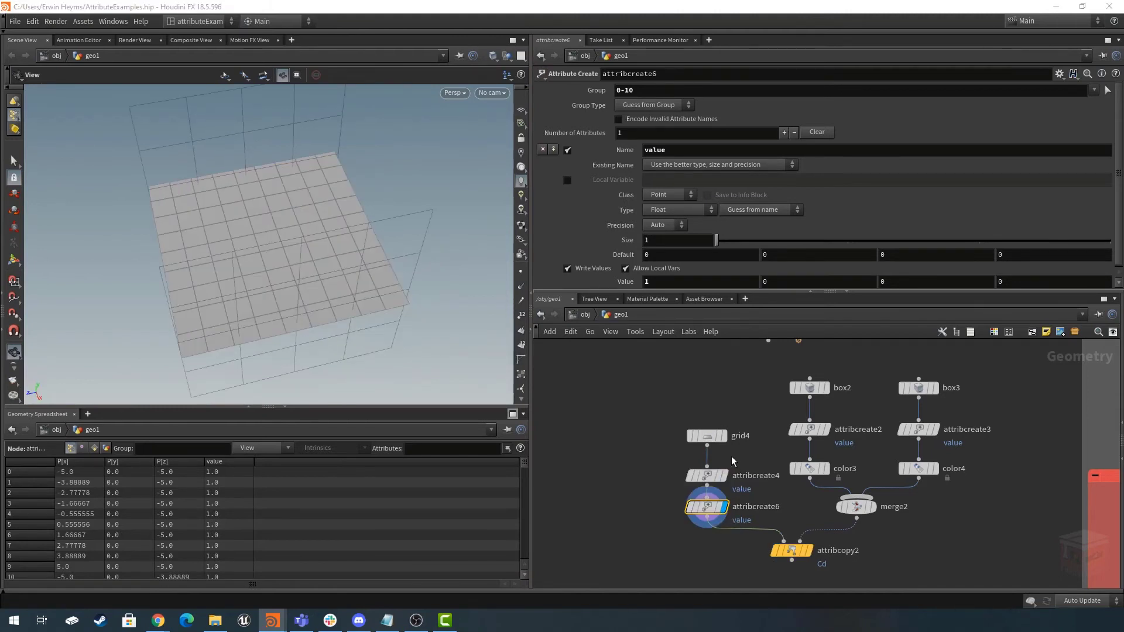
pyautogui.press('d')
pyautogui.click(331, 310)
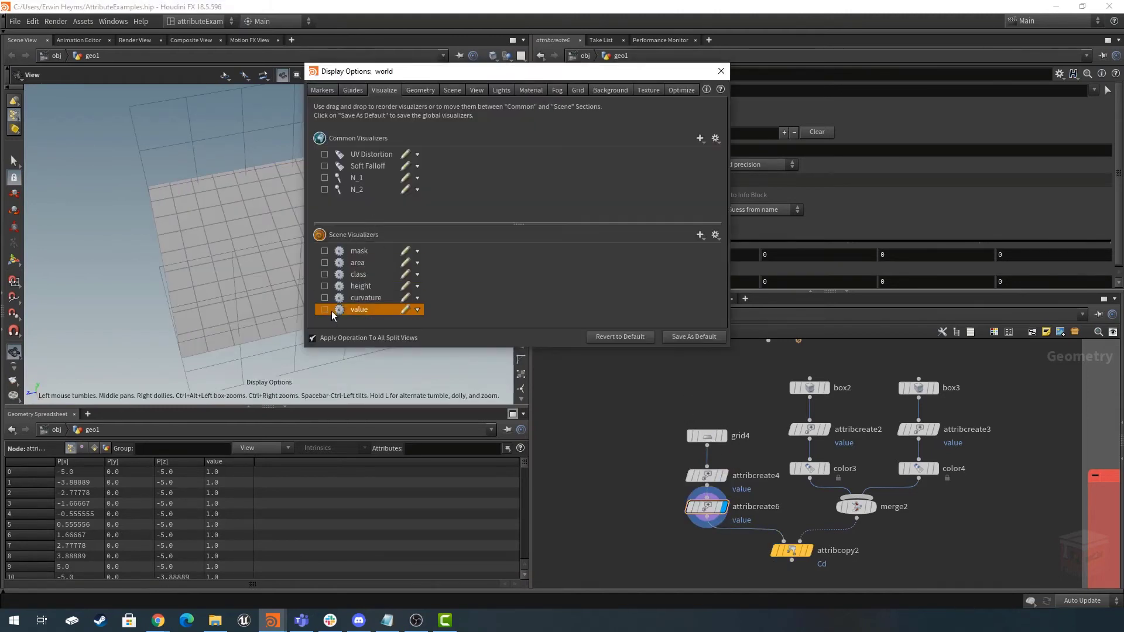
pyautogui.click(324, 310)
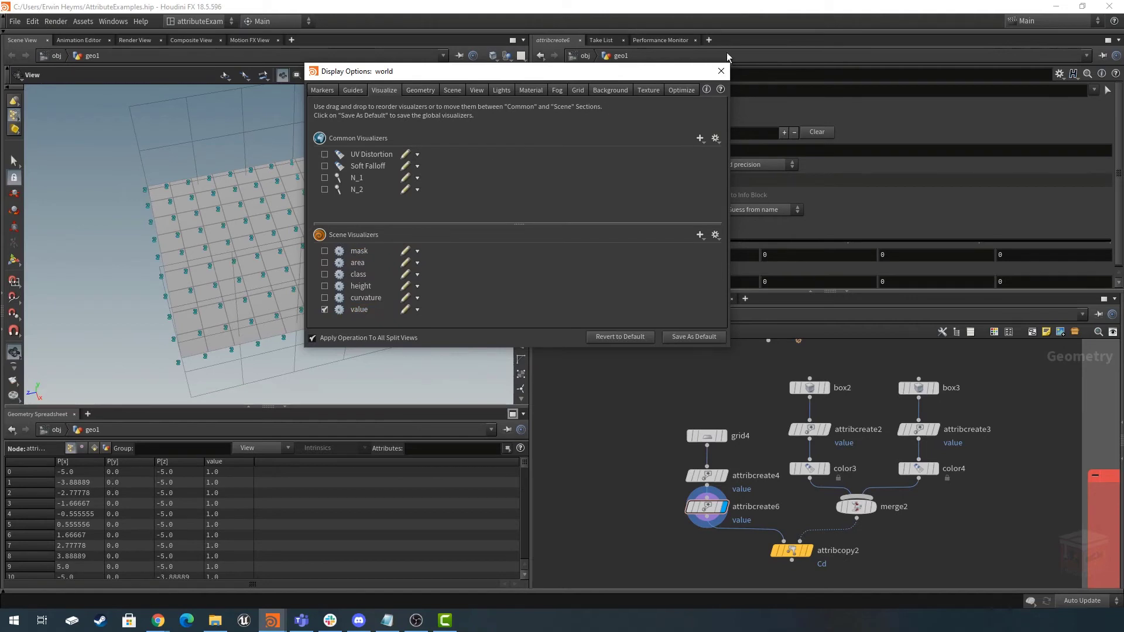
pyautogui.click(721, 71)
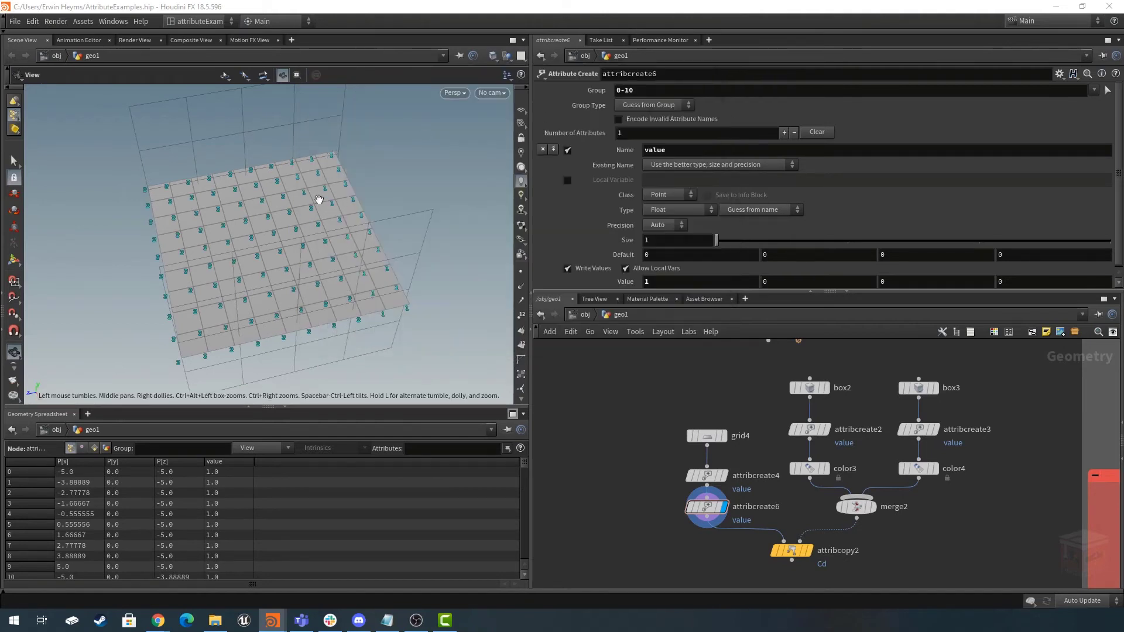
pyautogui.moveTo(326, 184)
pyautogui.mouseDown()
pyautogui.moveTo(352, 189)
pyautogui.moveTo(326, 193)
pyautogui.moveTo(326, 205)
pyautogui.mouseUp()
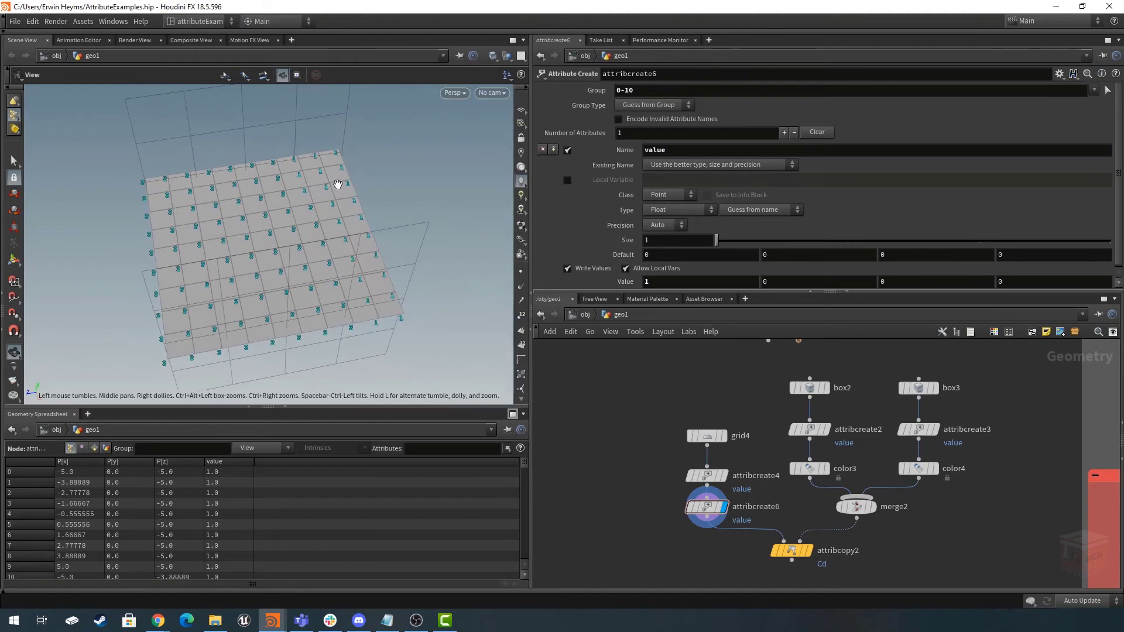
# Display and select attribcopy2 to compare the copied Cd colors with the value labels on the grid.
pyautogui.moveTo(814, 557)
pyautogui.click(814, 529)
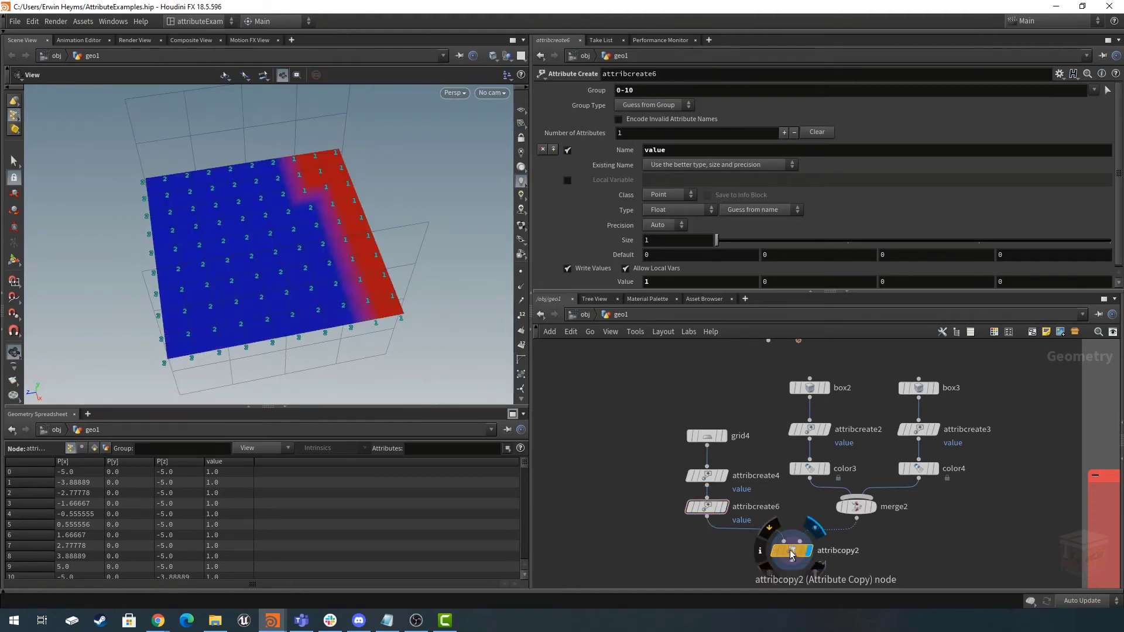
pyautogui.click(791, 550)
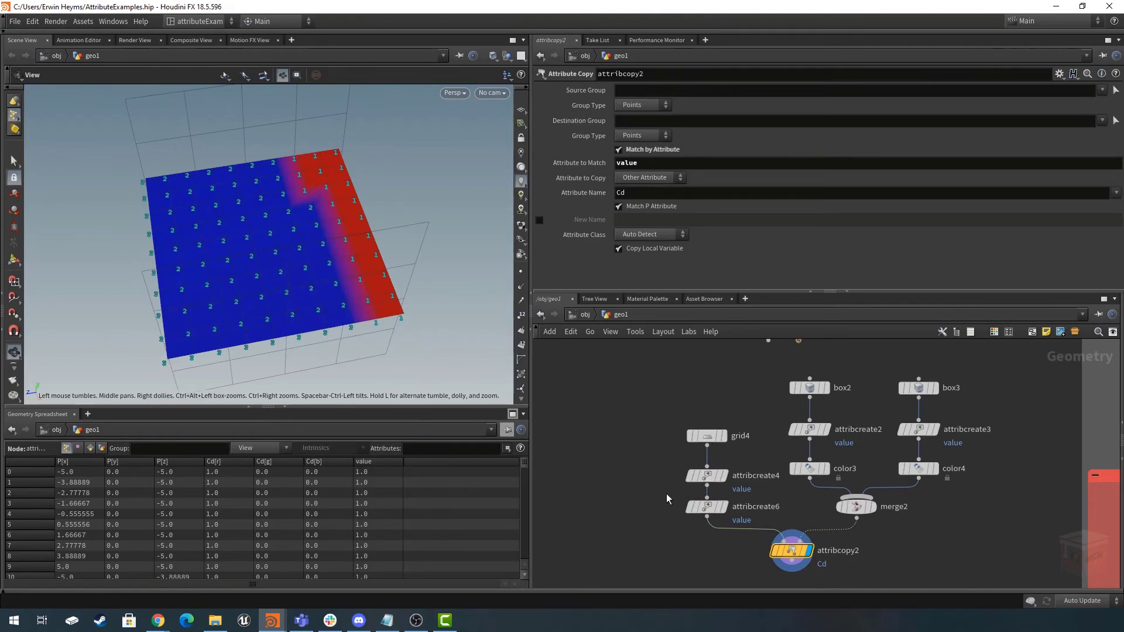
# Look over the attribcopy2 and attribtransfer2 example networks beside the attribute transfer notes.
pyautogui.scroll(-5, 661, 493)
pyautogui.scroll(5, 794, 513)
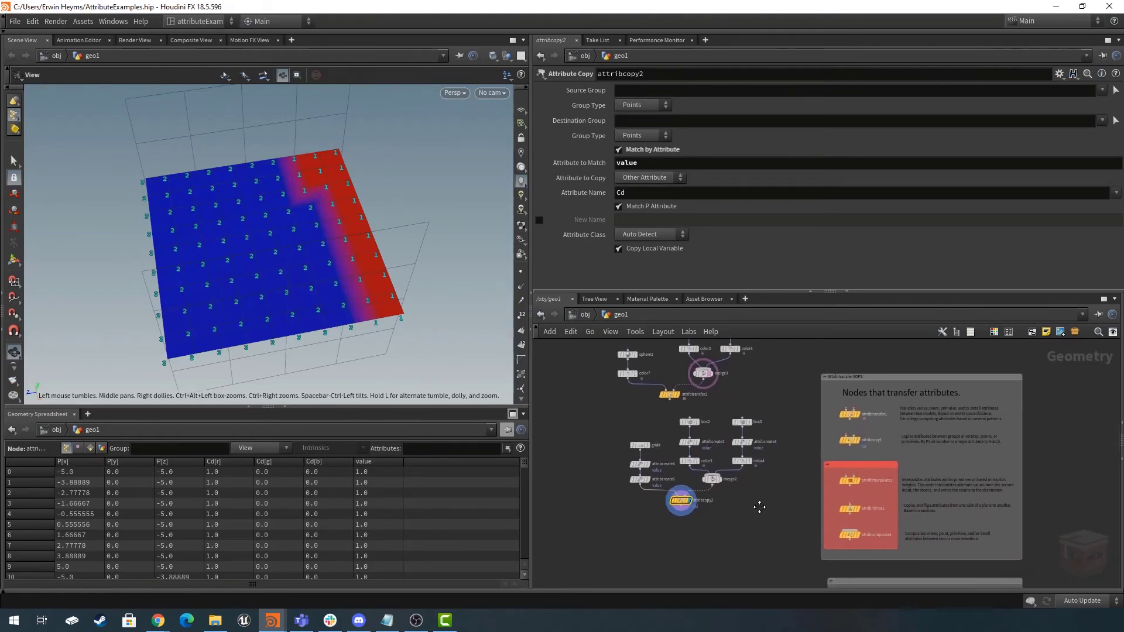
pyautogui.moveTo(732, 501); pyautogui.dragTo(780, 572, button='middle')
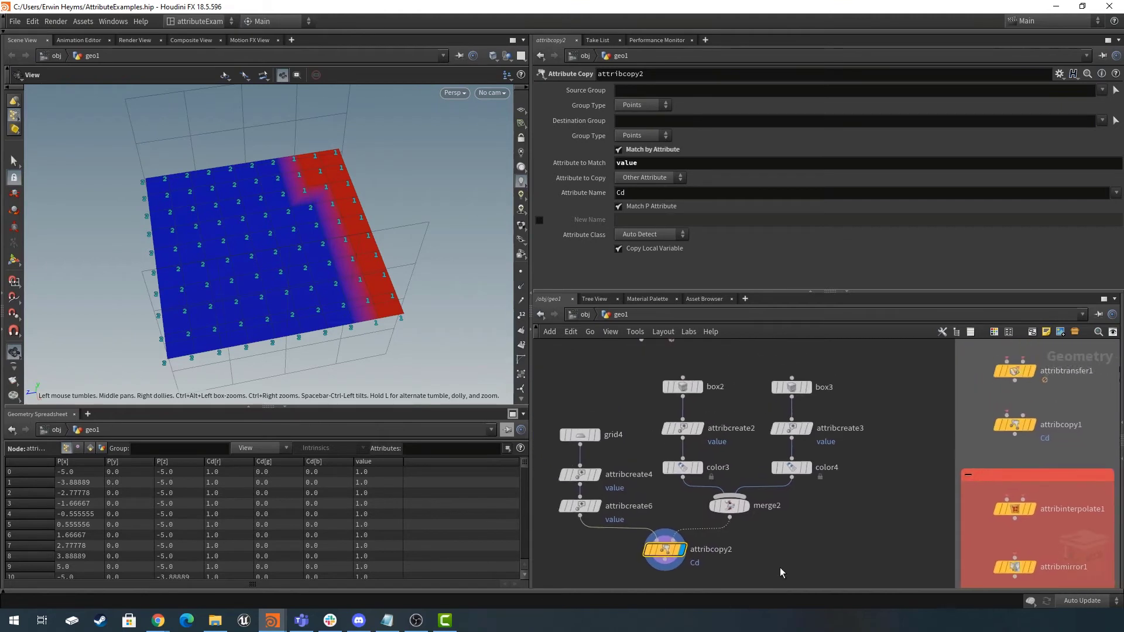
pyautogui.moveTo(875, 474); pyautogui.dragTo(875, 556, button='middle')
pyautogui.moveTo(637, 419)
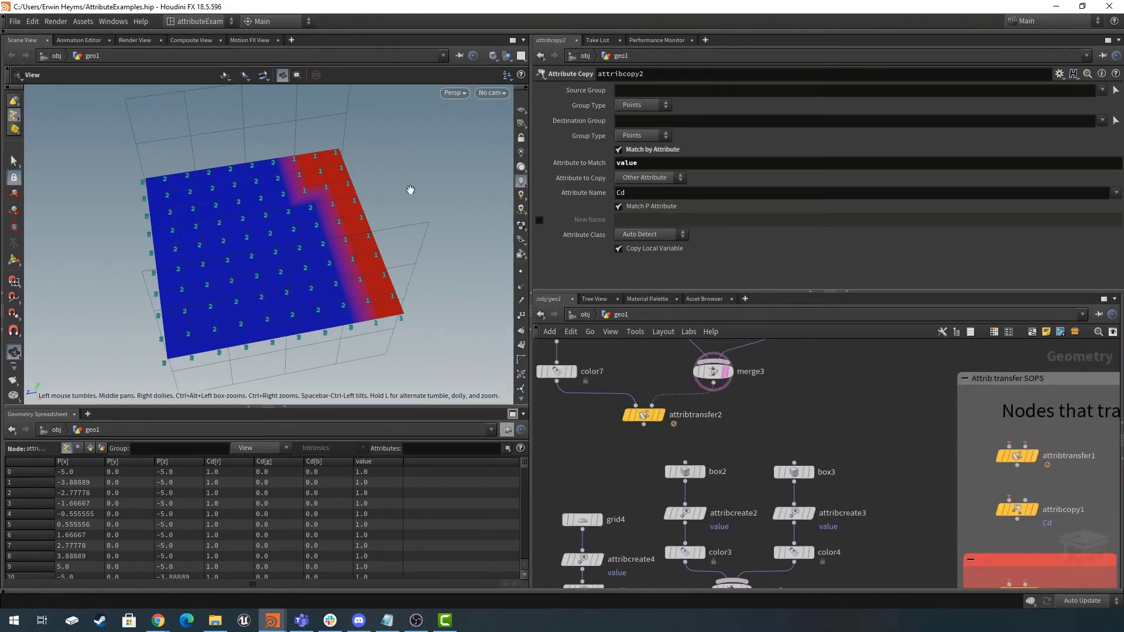
pyautogui.moveTo(747, 432); pyautogui.dragTo(797, 301, button='middle')
pyautogui.moveTo(722, 501)
pyautogui.scroll(2, 721, 501)
pyautogui.scroll(-4, 716, 513)
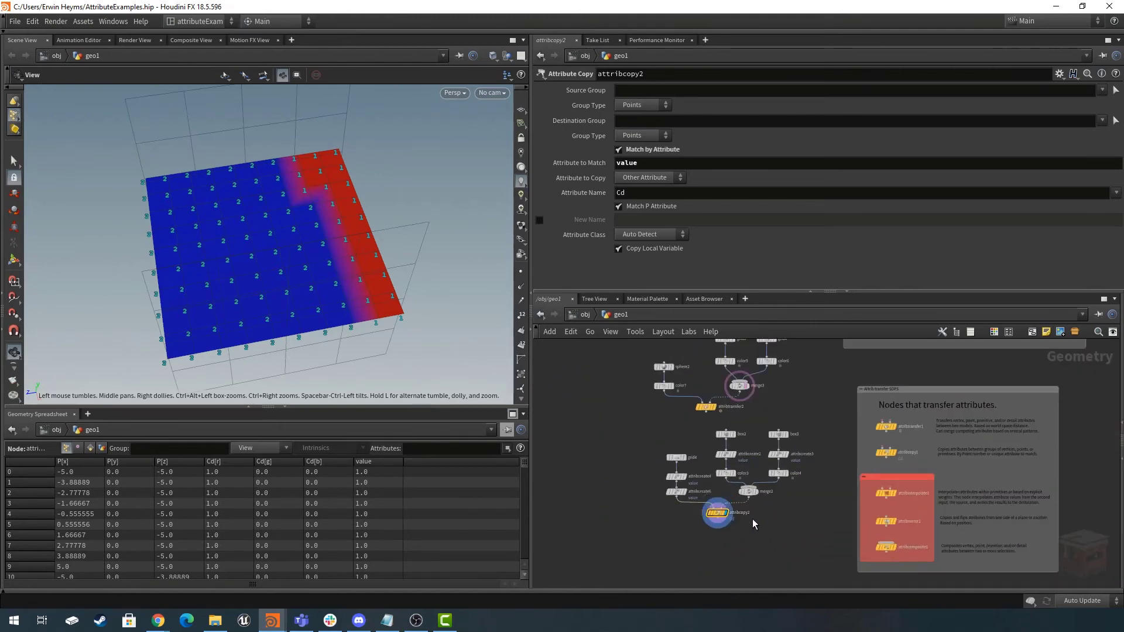
# Select attribinterpolate1 among the nodes that transfer attributes and examine its parameters, inputs and description.
pyautogui.moveTo(783, 518); pyautogui.dragTo(737, 514, button='middle')
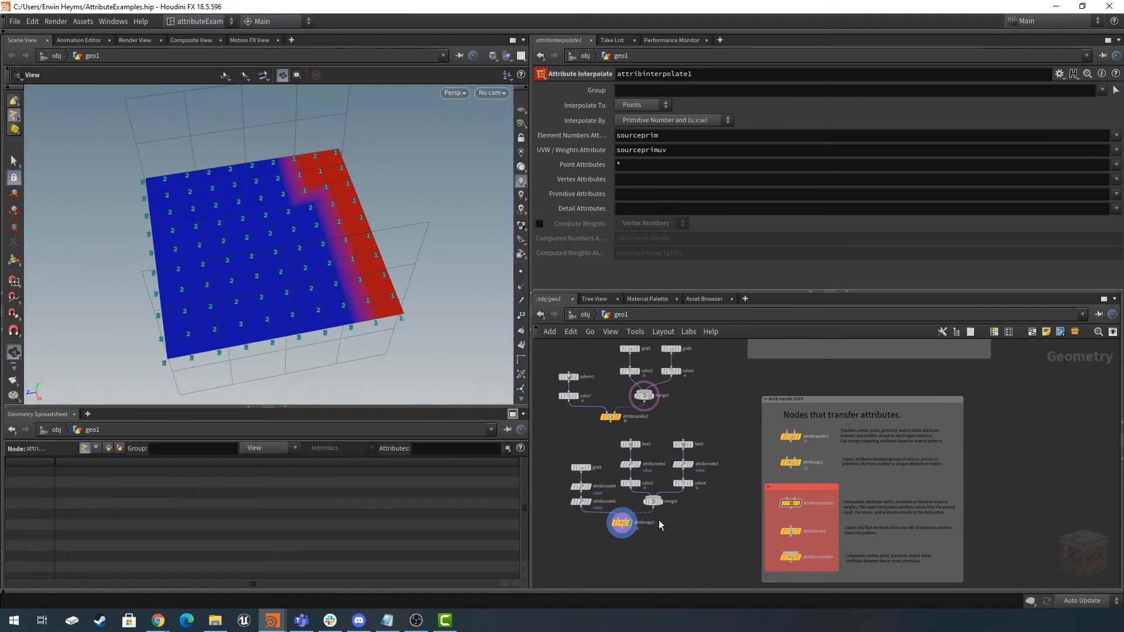
pyautogui.moveTo(689, 522); pyautogui.dragTo(596, 473, button='middle')
pyautogui.scroll(4, 674, 474)
pyautogui.moveTo(766, 454); pyautogui.dragTo(691, 433, button='middle')
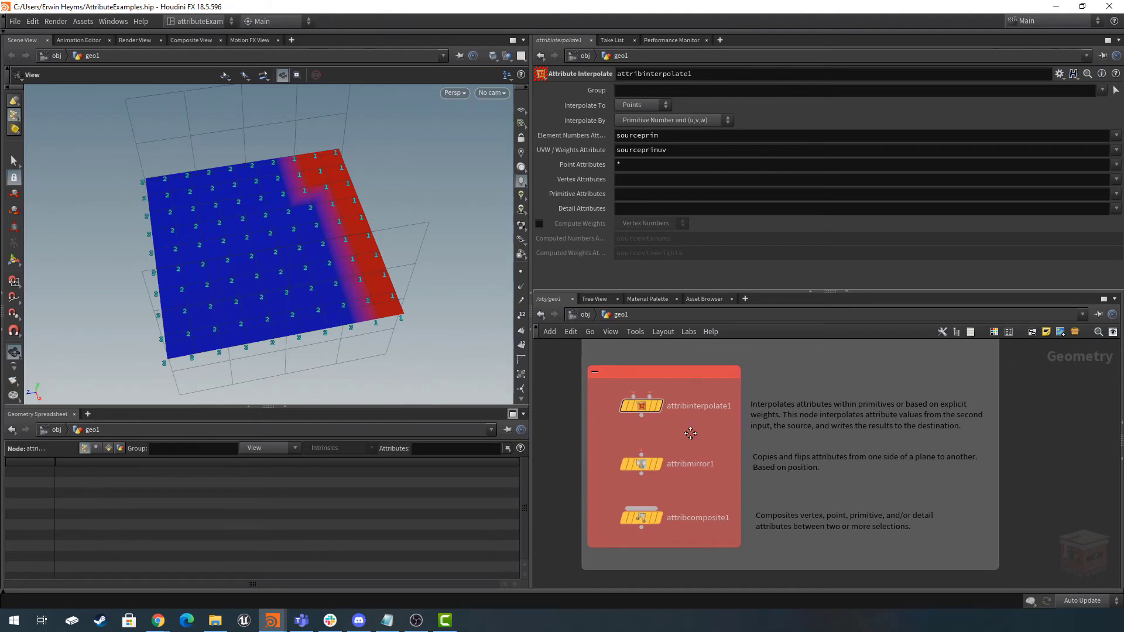
pyautogui.moveTo(647, 409)
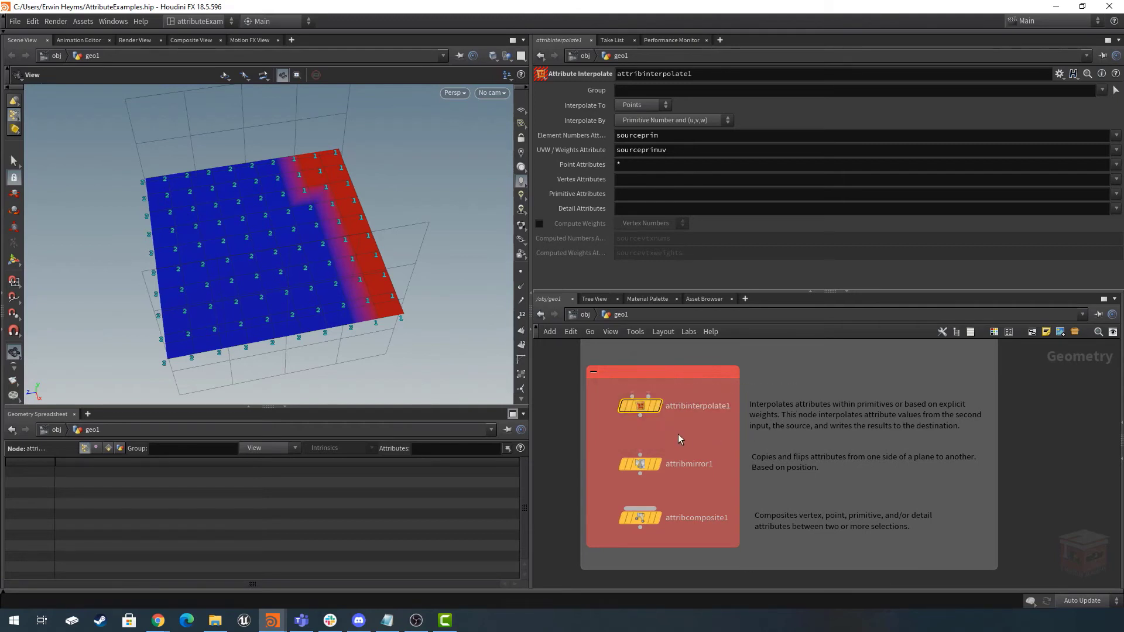
pyautogui.scroll(5, 644, 410)
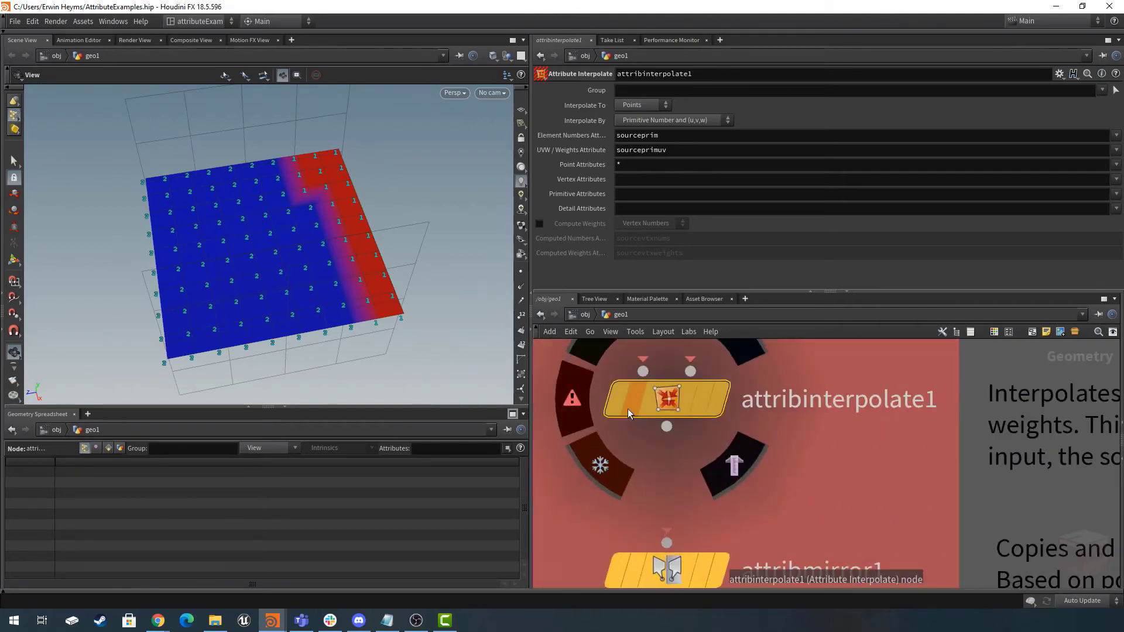
pyautogui.scroll(-5, 789, 476)
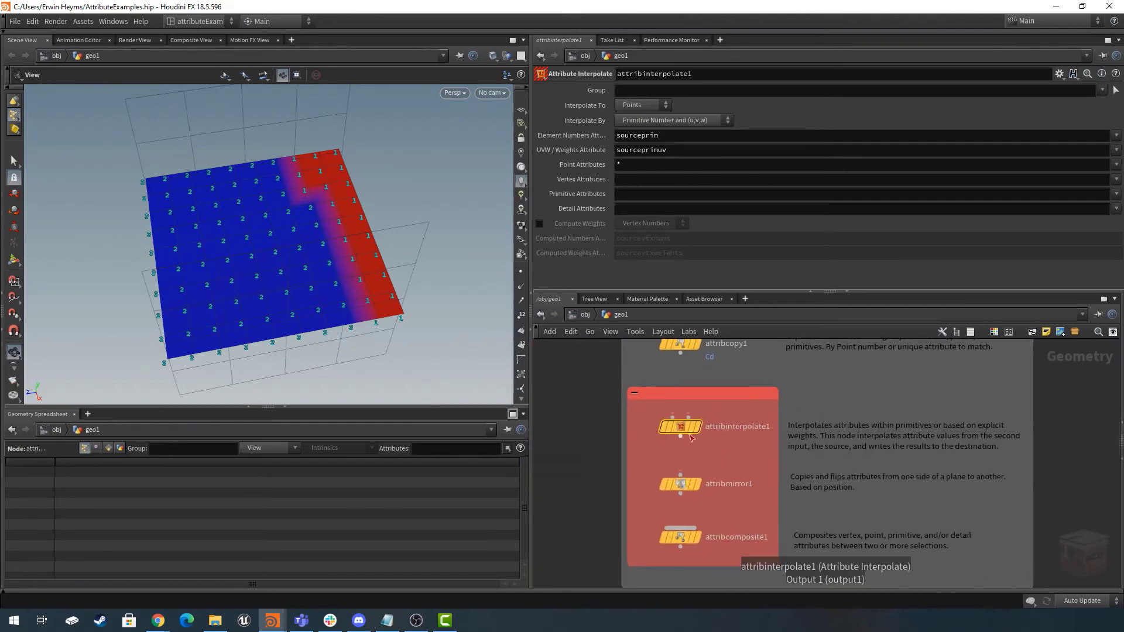
pyautogui.moveTo(689, 436)
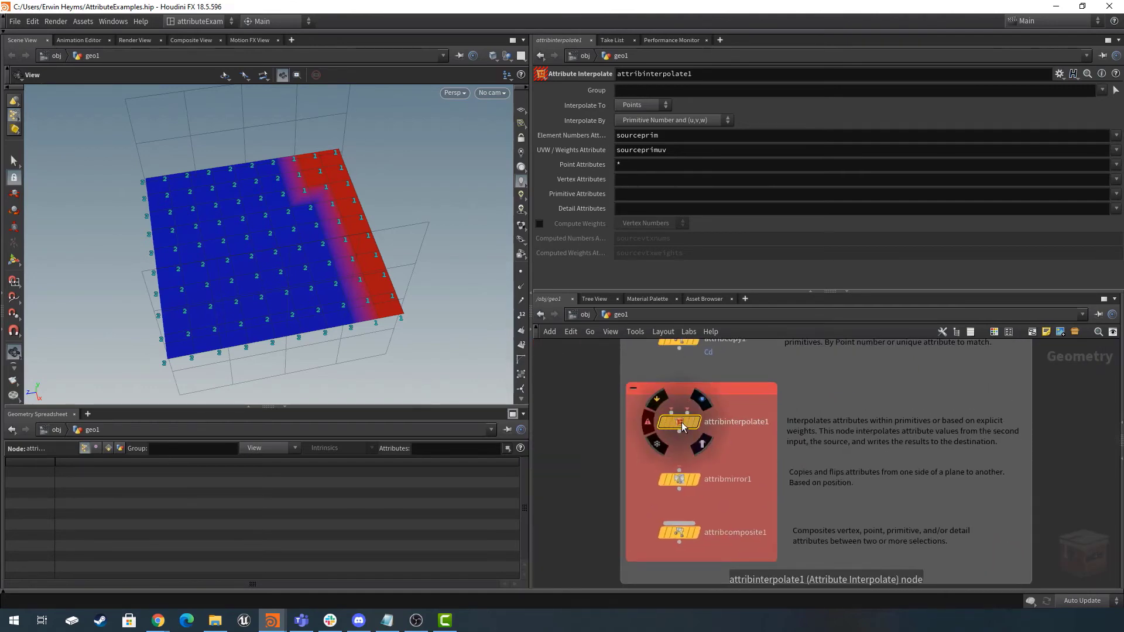
# Select attribmirror1 and examine its Attribute Mirror parameters and the description next to it.
pyautogui.moveTo(722, 438)
pyautogui.mouseDown(button='middle')
pyautogui.moveTo(695, 433)
pyautogui.moveTo(718, 422)
pyautogui.mouseUp(button='middle')
pyautogui.click(655, 448)
pyautogui.moveTo(661, 450); pyautogui.dragTo(654, 436, button='middle')
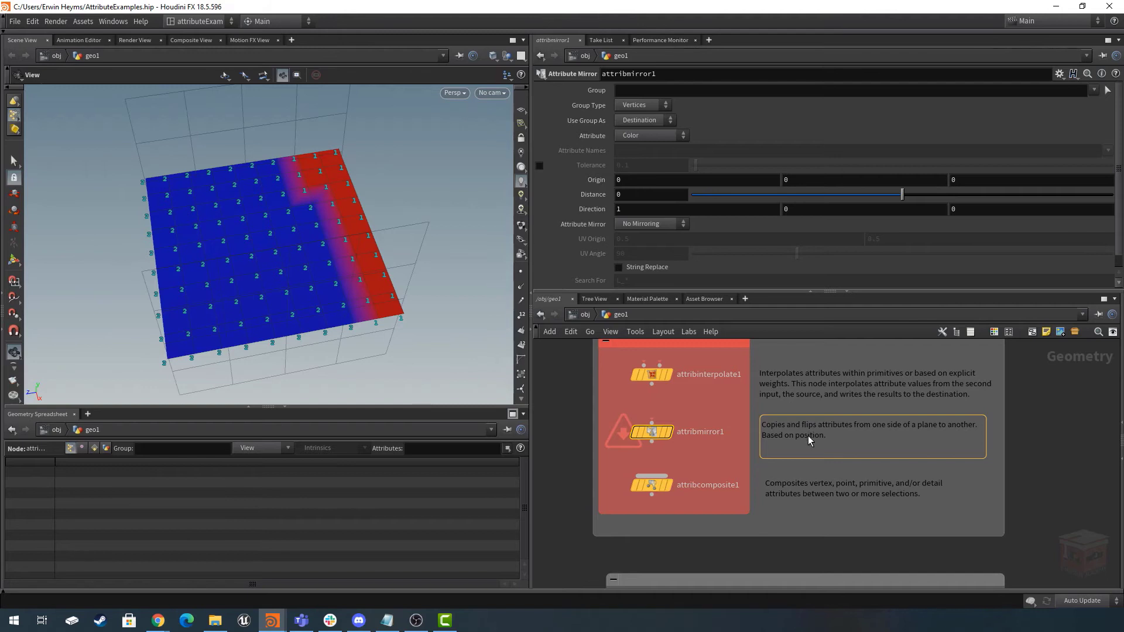
pyautogui.moveTo(658, 440)
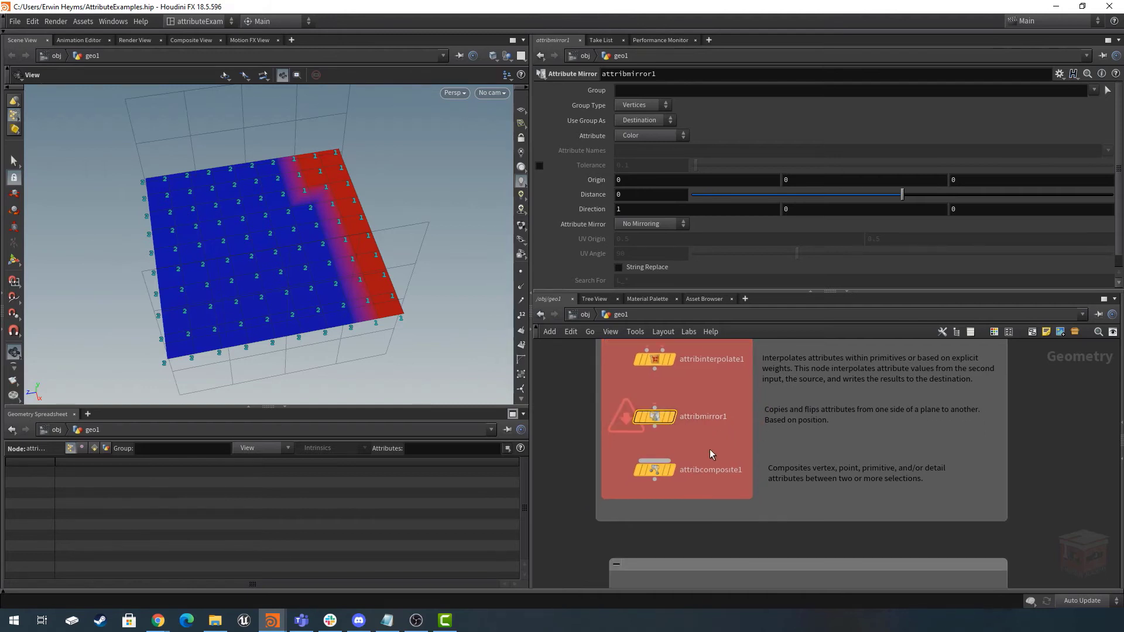
# Select attribcomposite1, check its blend weights and description, and survey the network down to the attribute precision section.
pyautogui.click(651, 474)
pyautogui.moveTo(701, 482); pyautogui.dragTo(696, 465, button='middle')
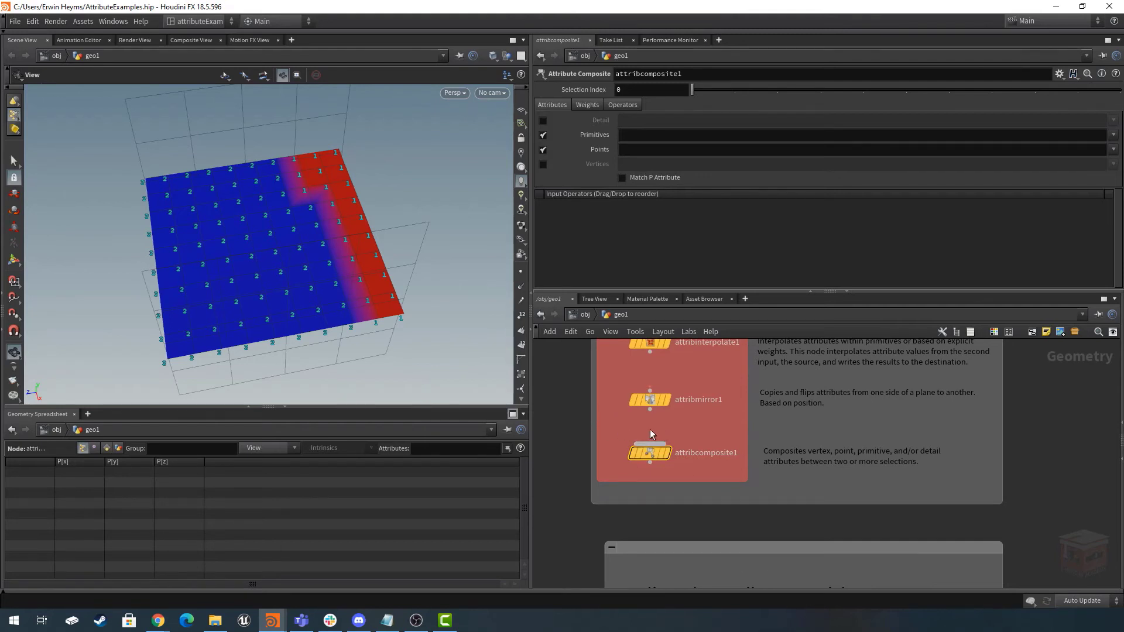
pyautogui.scroll(3, 649, 431)
pyautogui.scroll(-3, 654, 444)
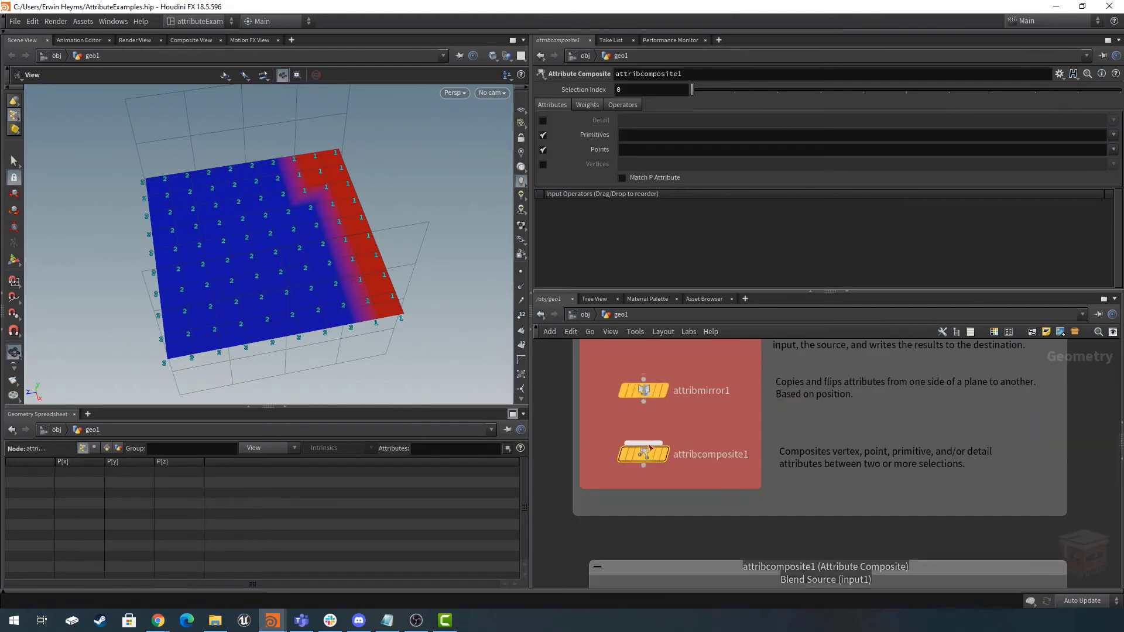
pyautogui.click(586, 105)
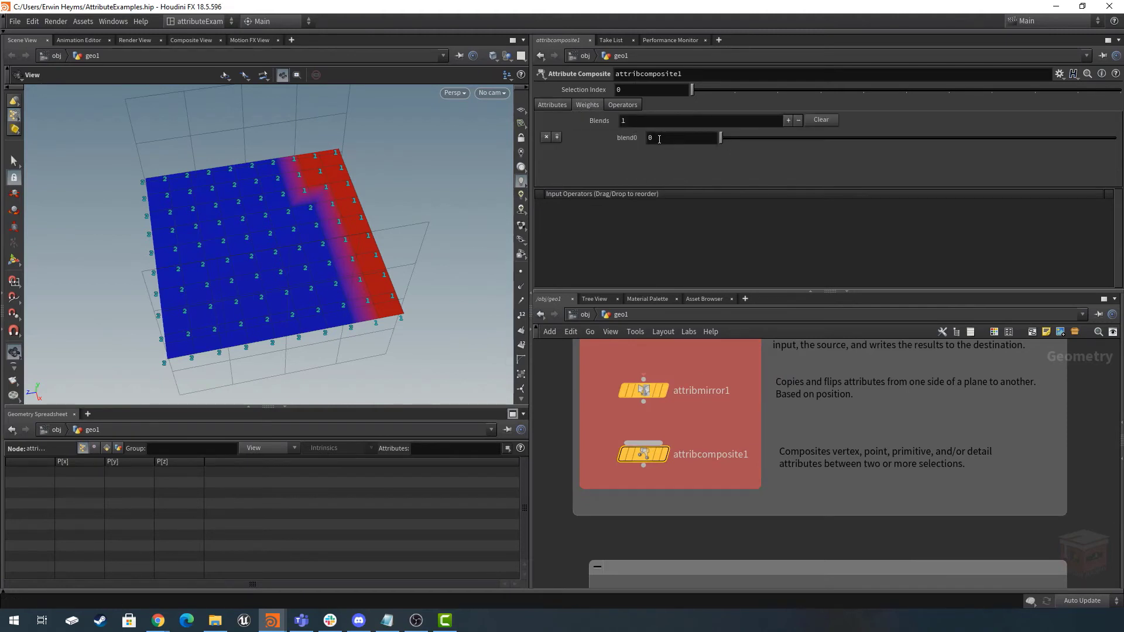
pyautogui.moveTo(644, 452)
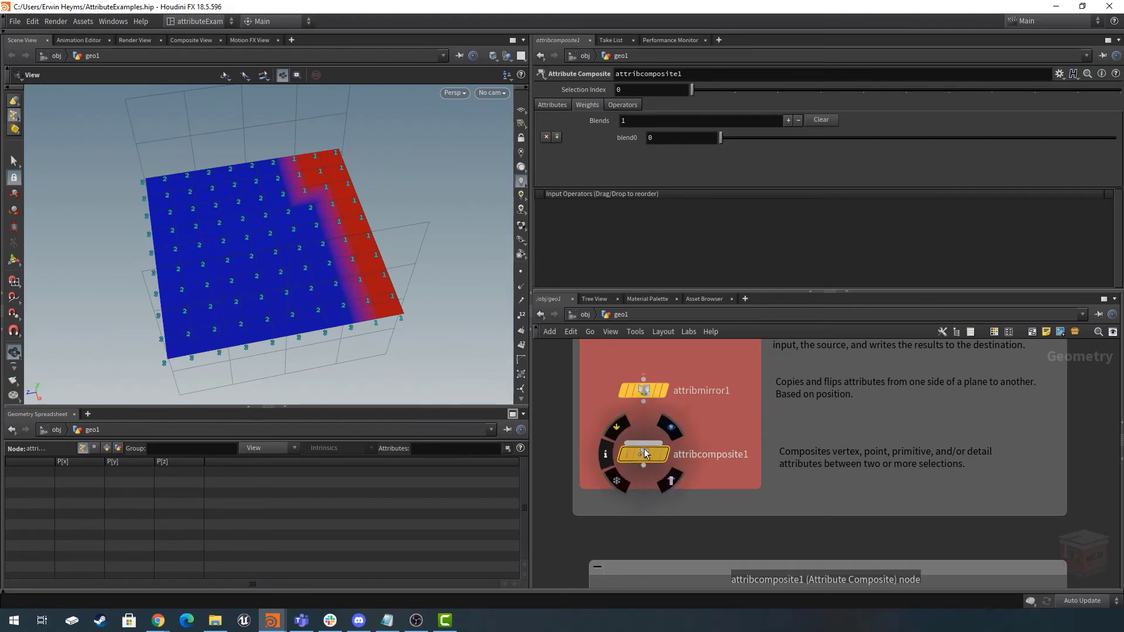
pyautogui.scroll(-3, 642, 455)
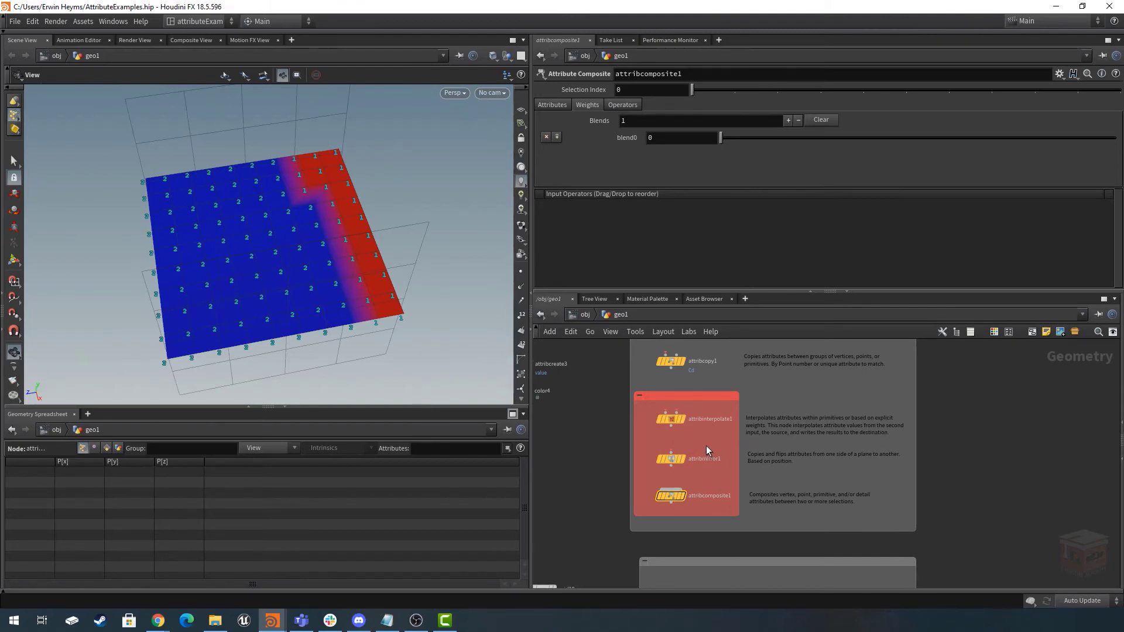
pyautogui.scroll(-5, 706, 445)
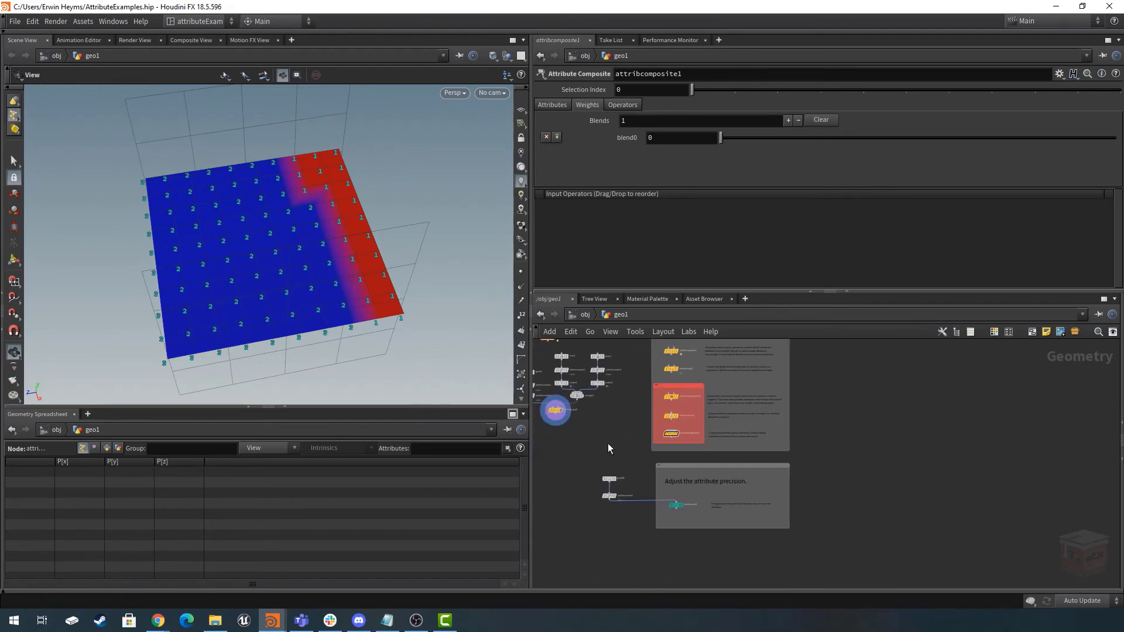
# Select and display attribcast1 in the attribute precision section and examine its cast settings for the value attribute.
pyautogui.scroll(3, 609, 443)
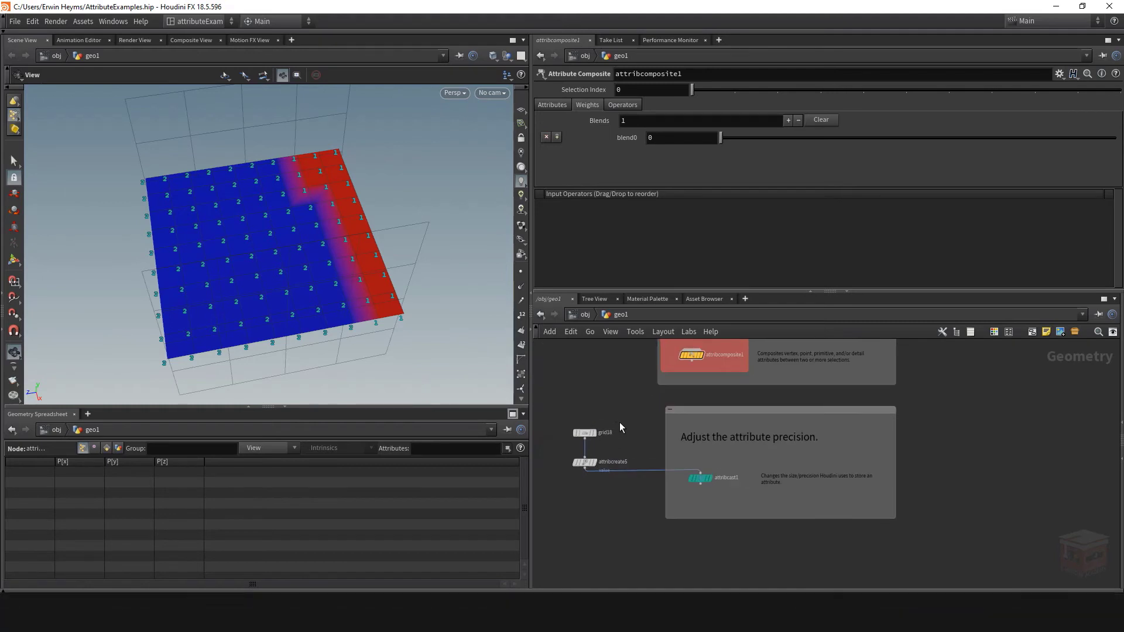
pyautogui.scroll(2, 619, 423)
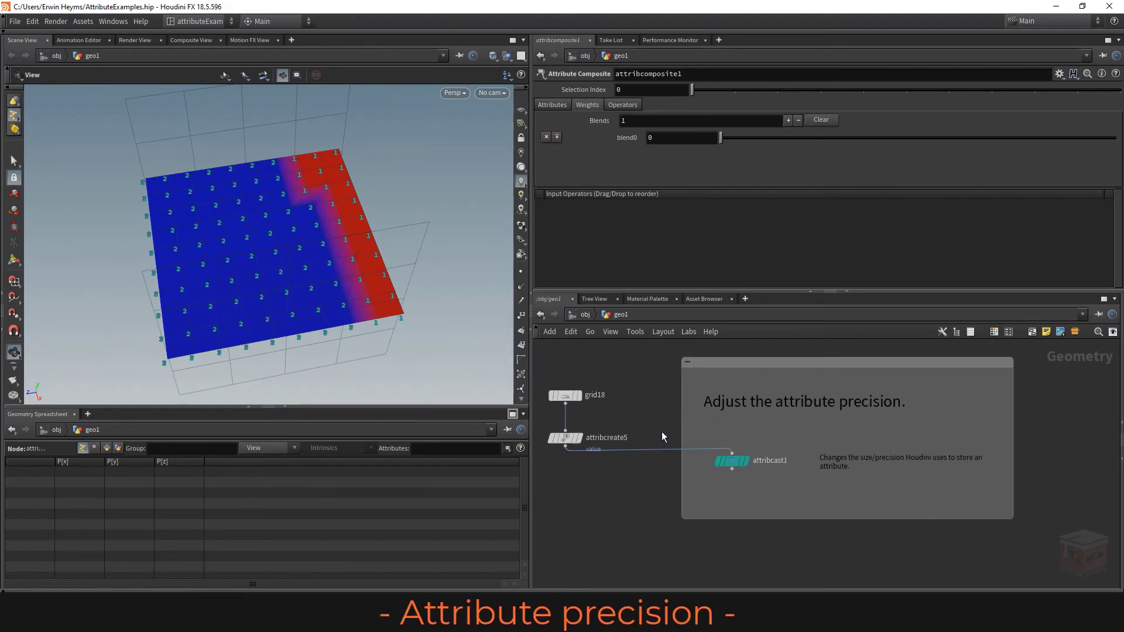
pyautogui.click(748, 461)
pyautogui.click(730, 461)
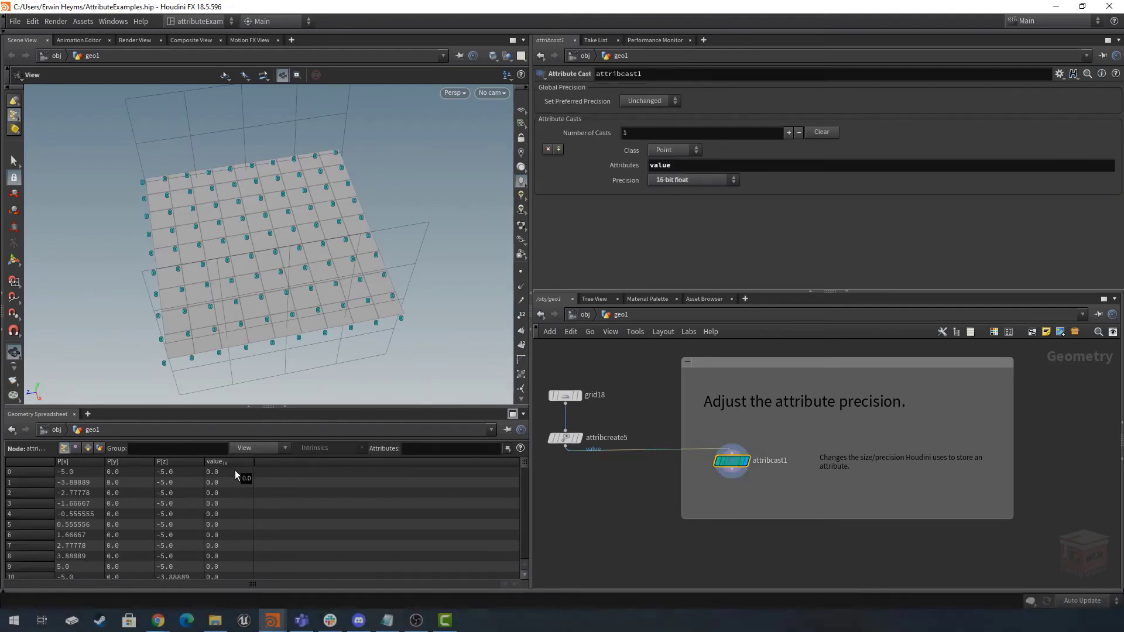
# Display attribcreate5, check its precision options, and set the value attribute's type to Integer and precision to 8-bit.
pyautogui.click(564, 437)
pyautogui.click(580, 438)
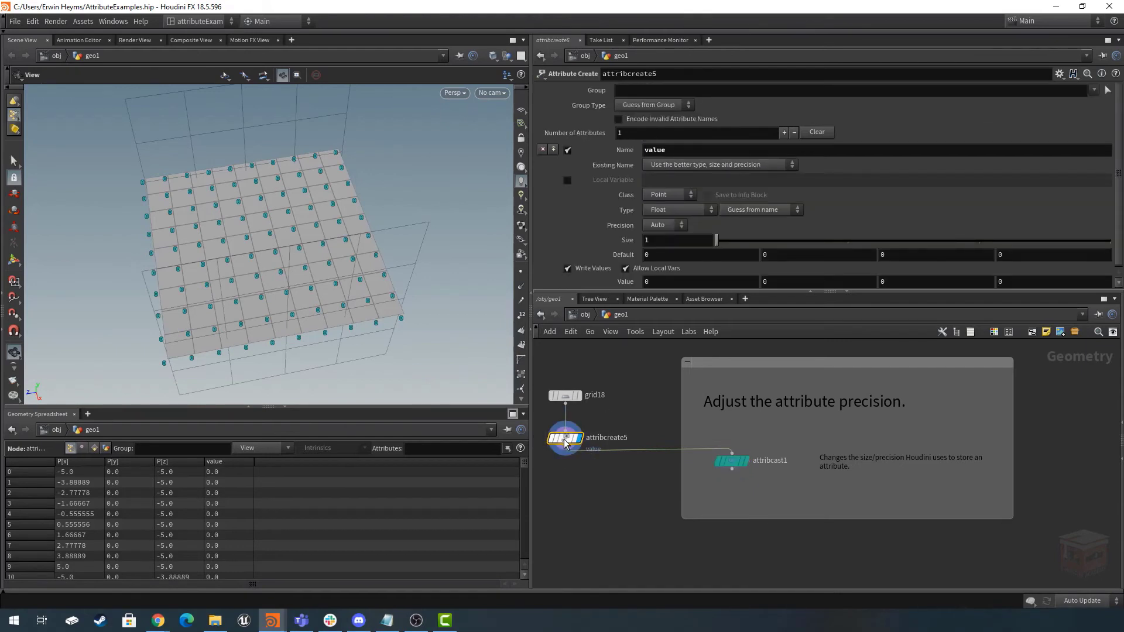
pyautogui.click(664, 224)
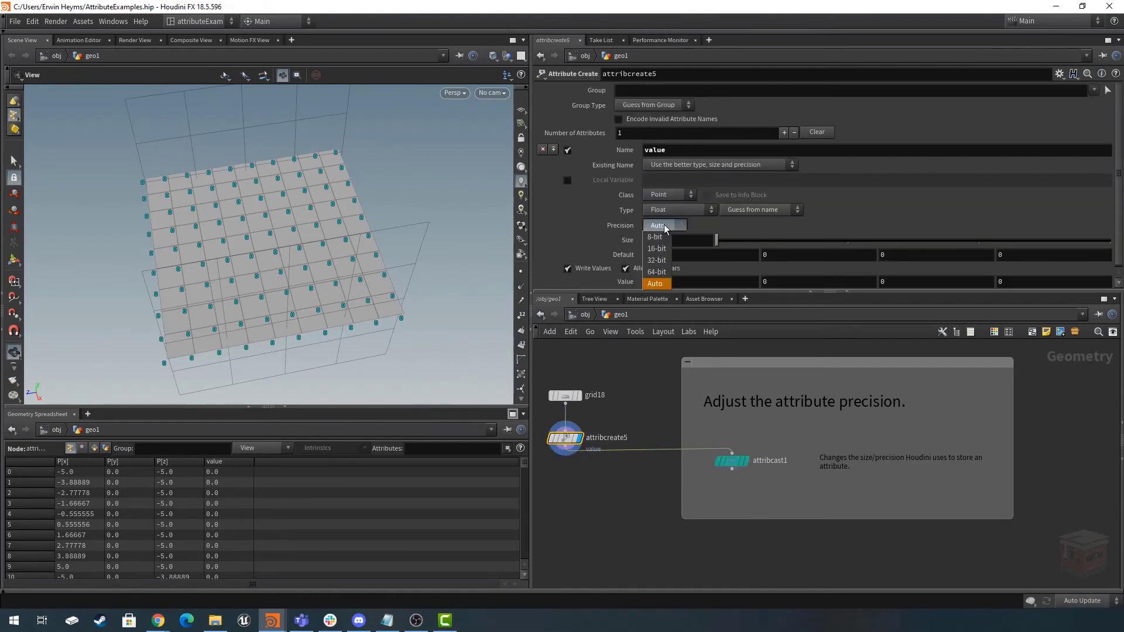
pyautogui.click(668, 225)
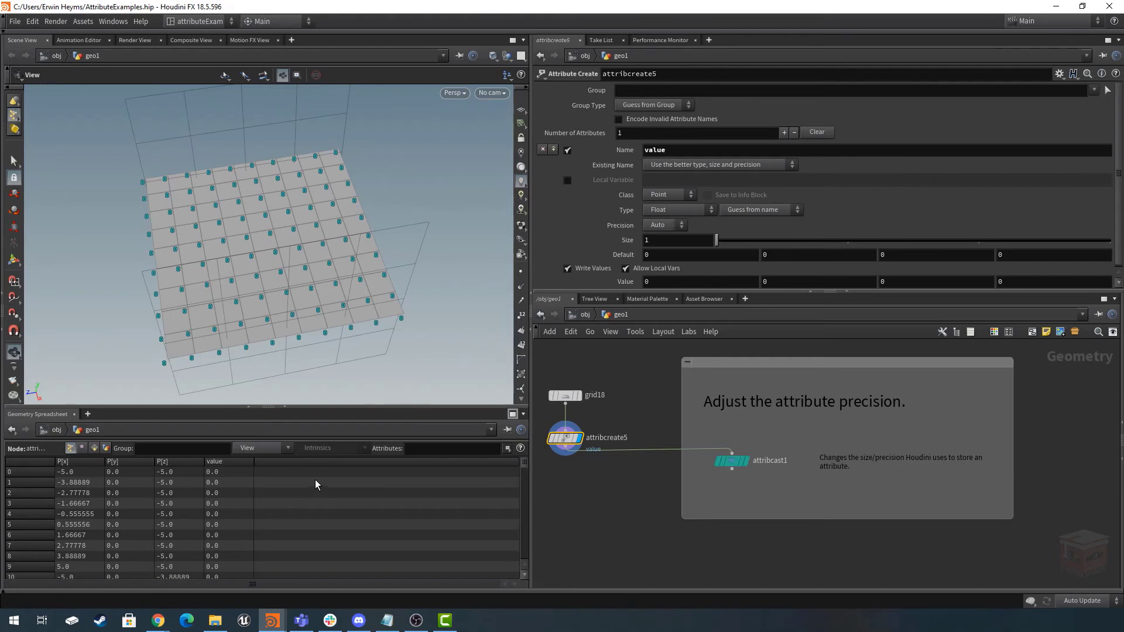
pyautogui.click(662, 226)
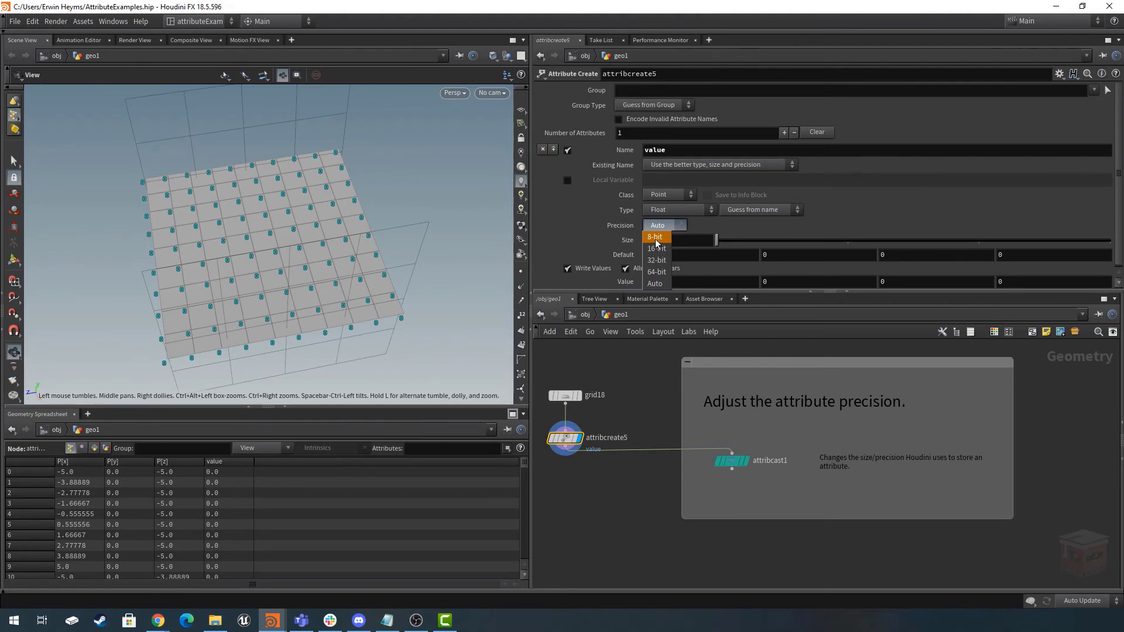
pyautogui.click(670, 213)
pyautogui.click(671, 212)
pyautogui.click(665, 225)
pyautogui.click(665, 227)
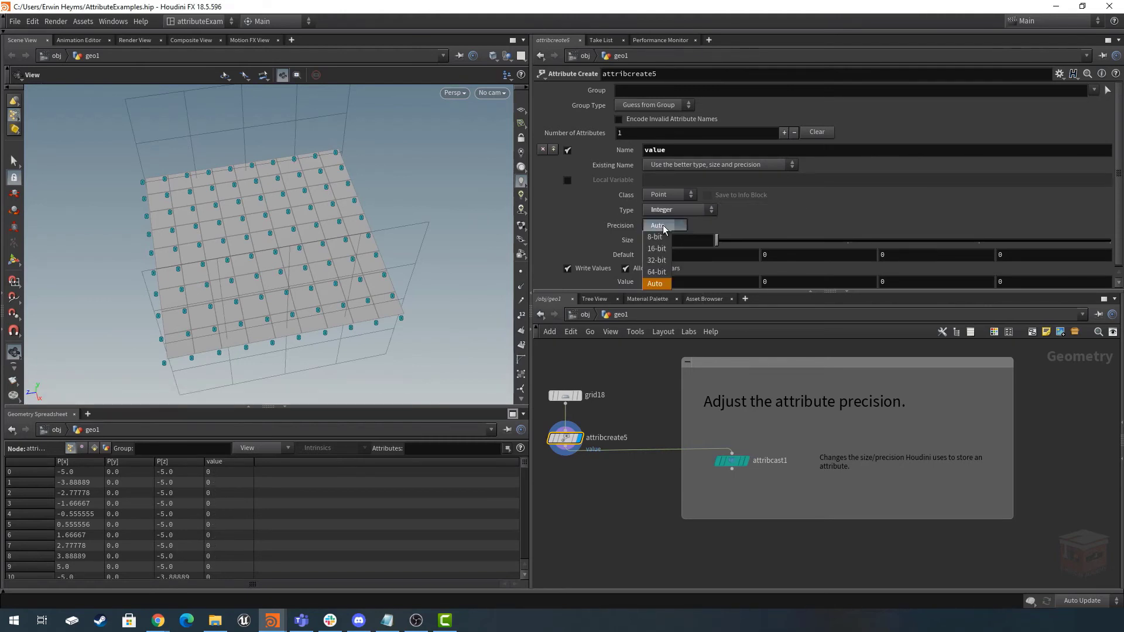
pyautogui.click(659, 238)
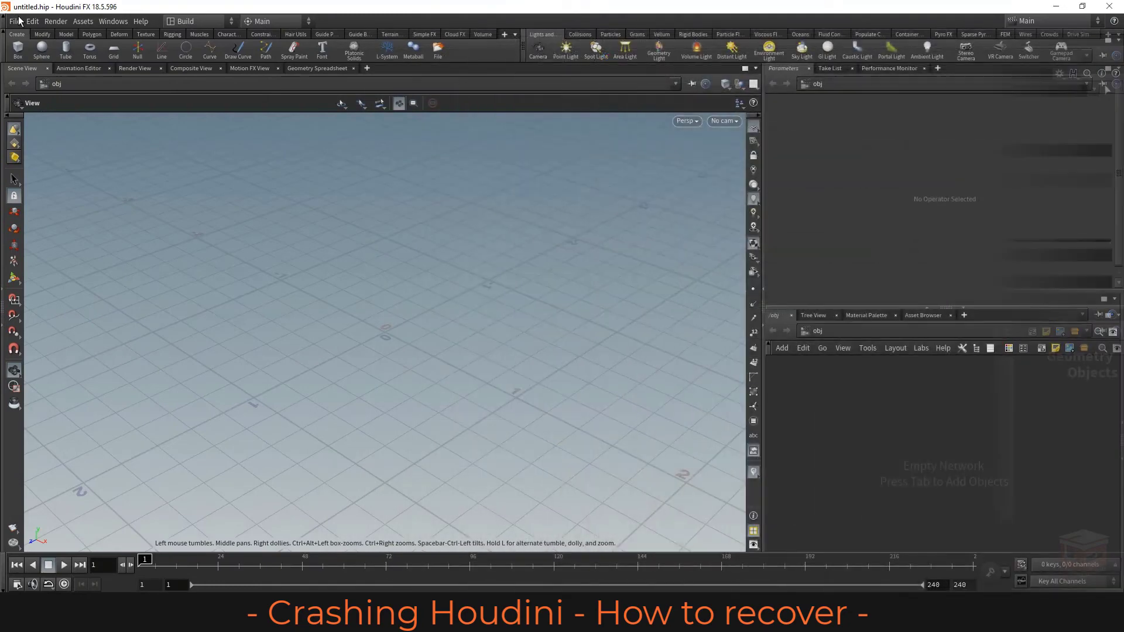
# Start opening a scene file, browse to the $TEMP/ folder and sort its crash files by last modified with full names readable.
pyautogui.click(15, 22)
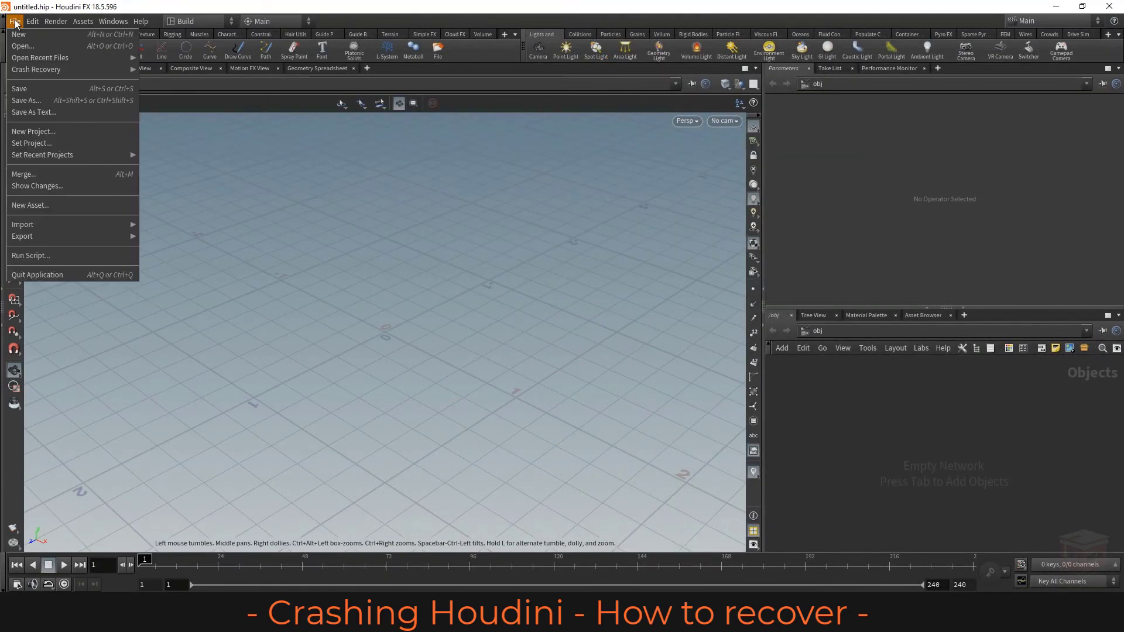
pyautogui.click(39, 46)
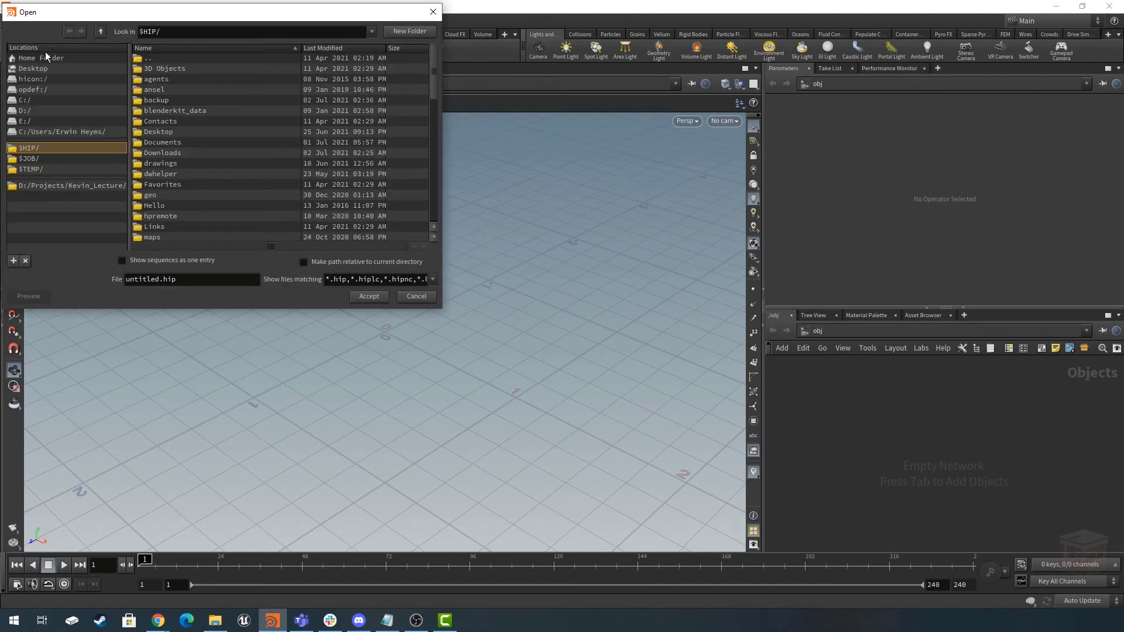
pyautogui.moveTo(141, 20); pyautogui.dragTo(291, 165)
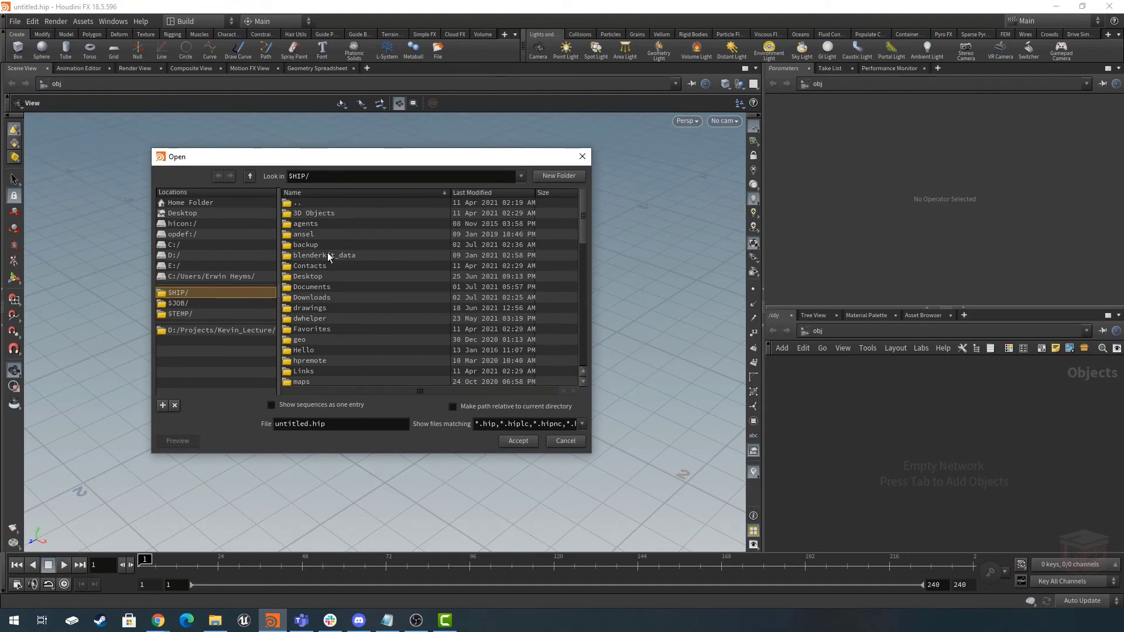
pyautogui.click(175, 314)
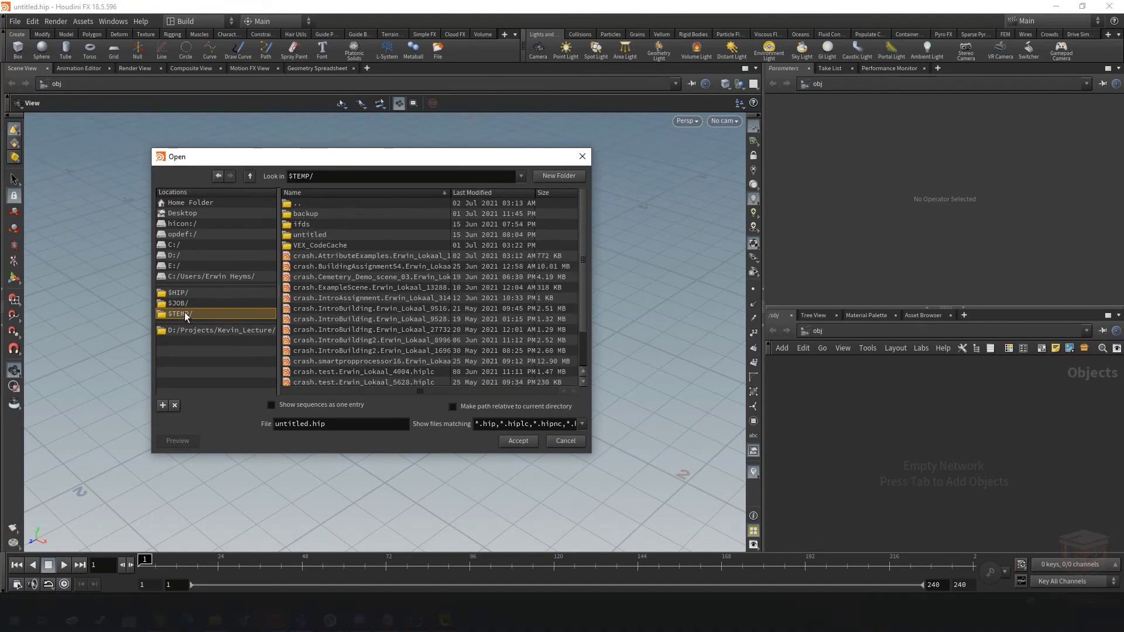
pyautogui.click(487, 193)
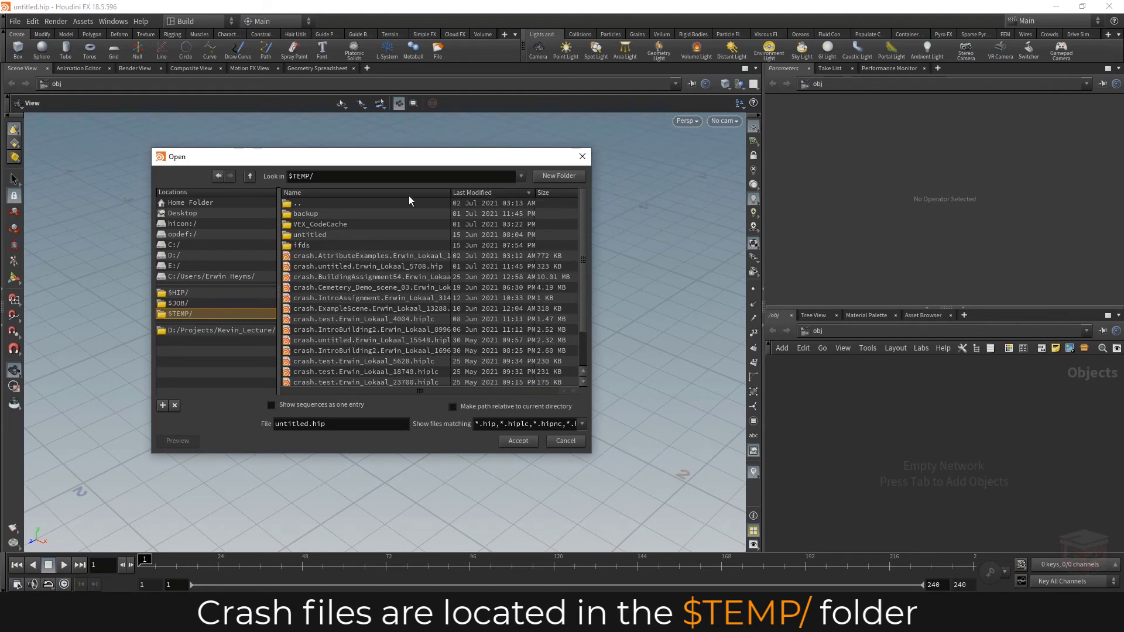
pyautogui.moveTo(450, 194); pyautogui.dragTo(503, 202)
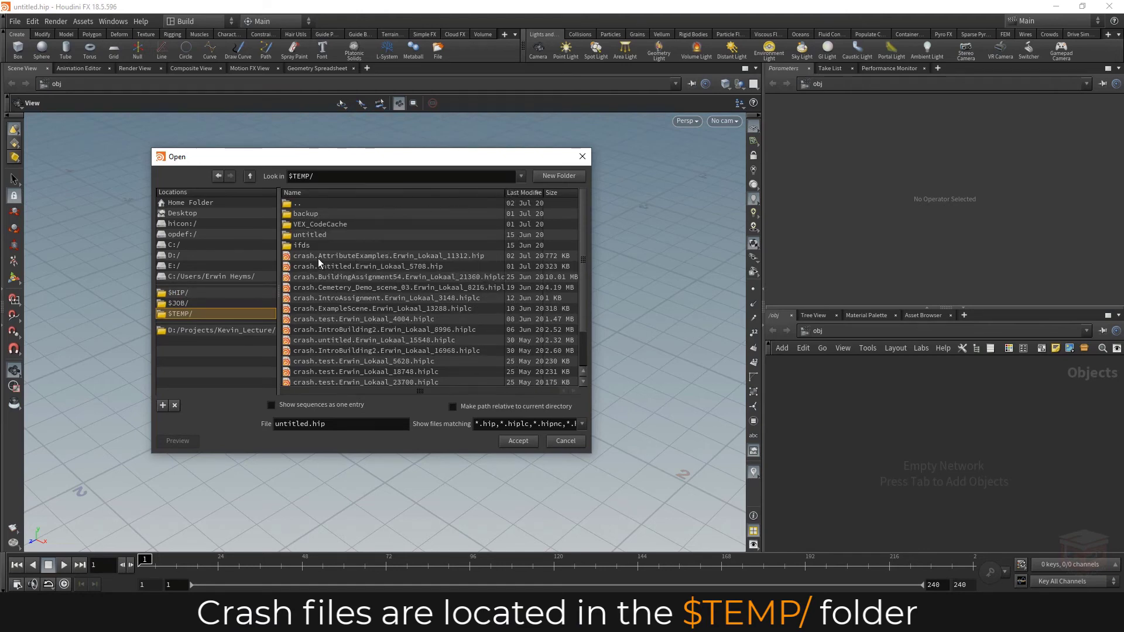
# Open the most recent AttributeExamples crash file from the $TEMP/ folder, checking its modification date first.
pyautogui.click(377, 255)
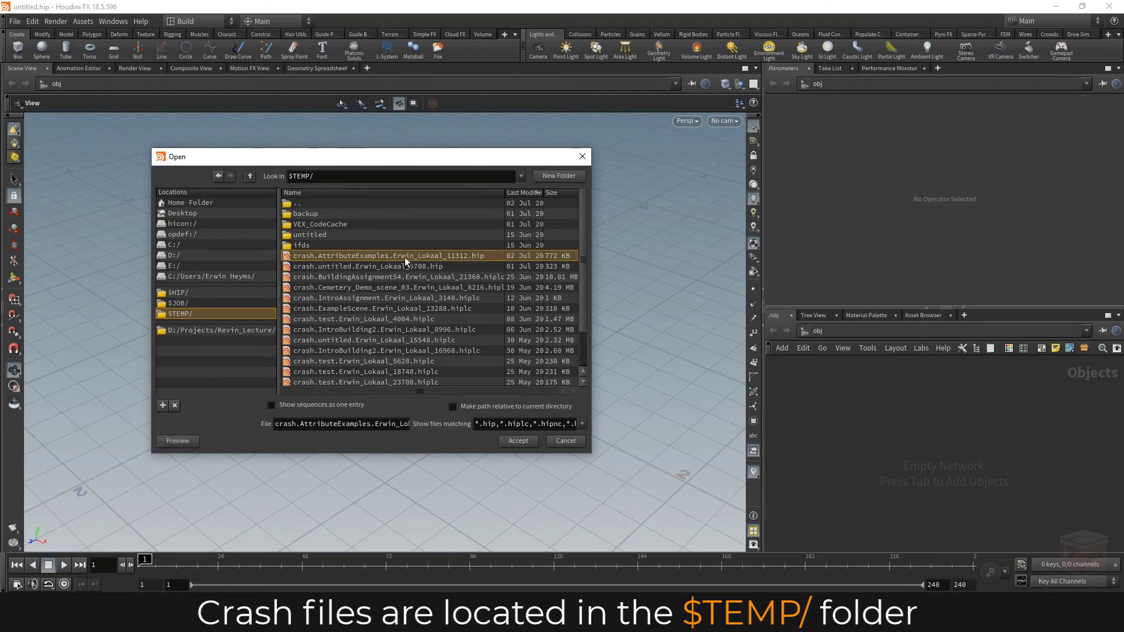
pyautogui.moveTo(595, 253); pyautogui.dragTo(653, 252)
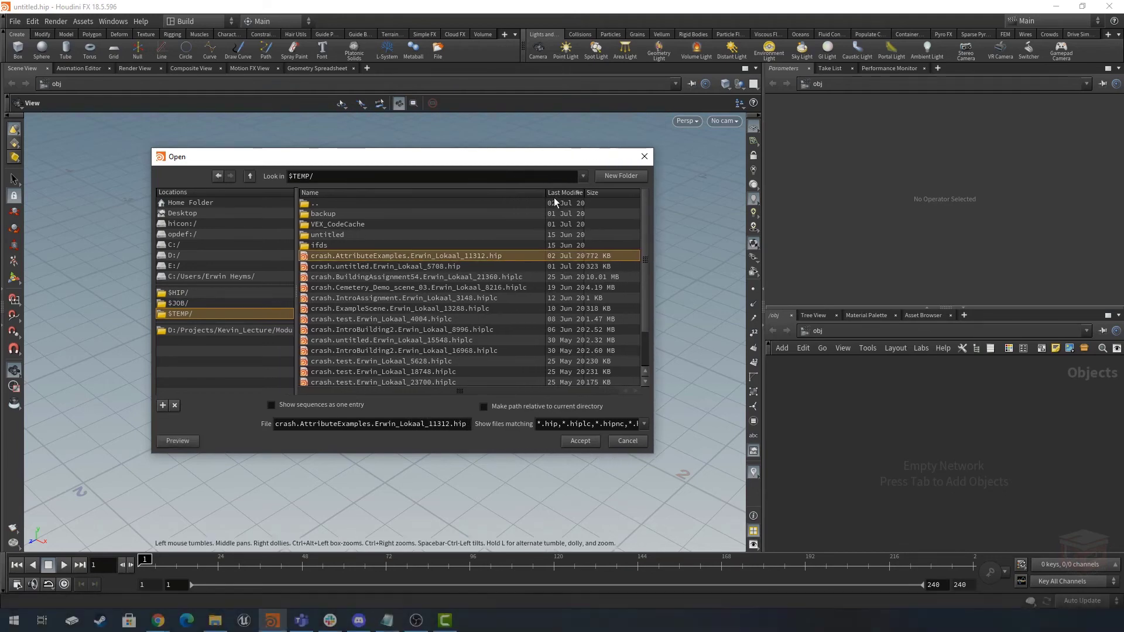
pyautogui.moveTo(553, 194); pyautogui.dragTo(602, 194)
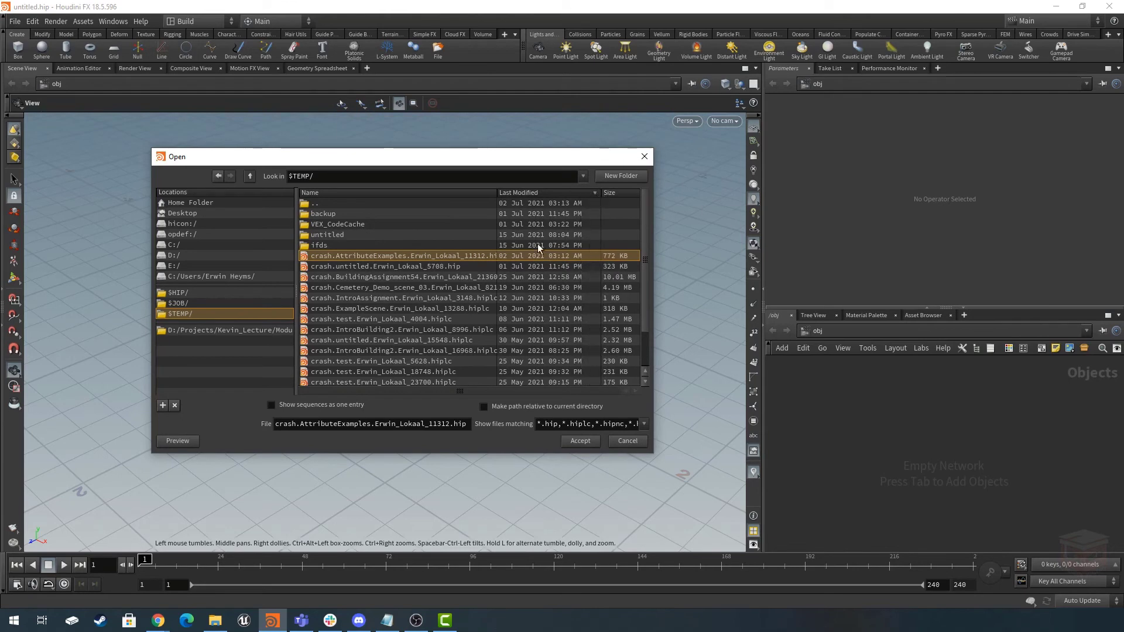
pyautogui.click(583, 441)
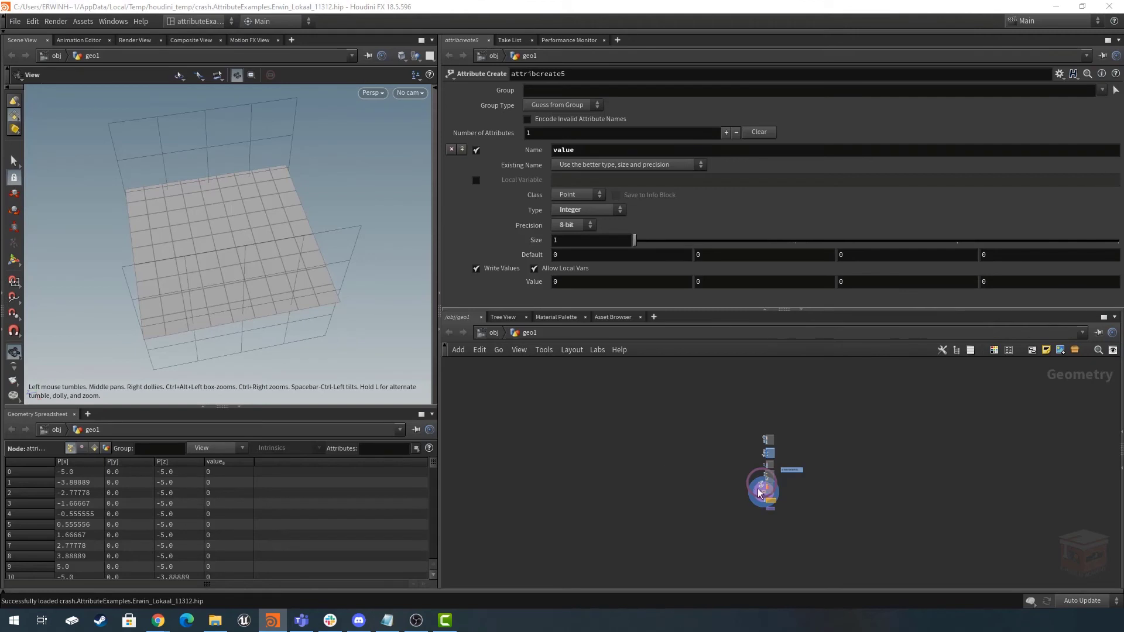
# Inspect the recovered scene's attribute precision network and view its grid from other angles.
pyautogui.scroll(5, 755, 494)
pyautogui.scroll(4, 755, 498)
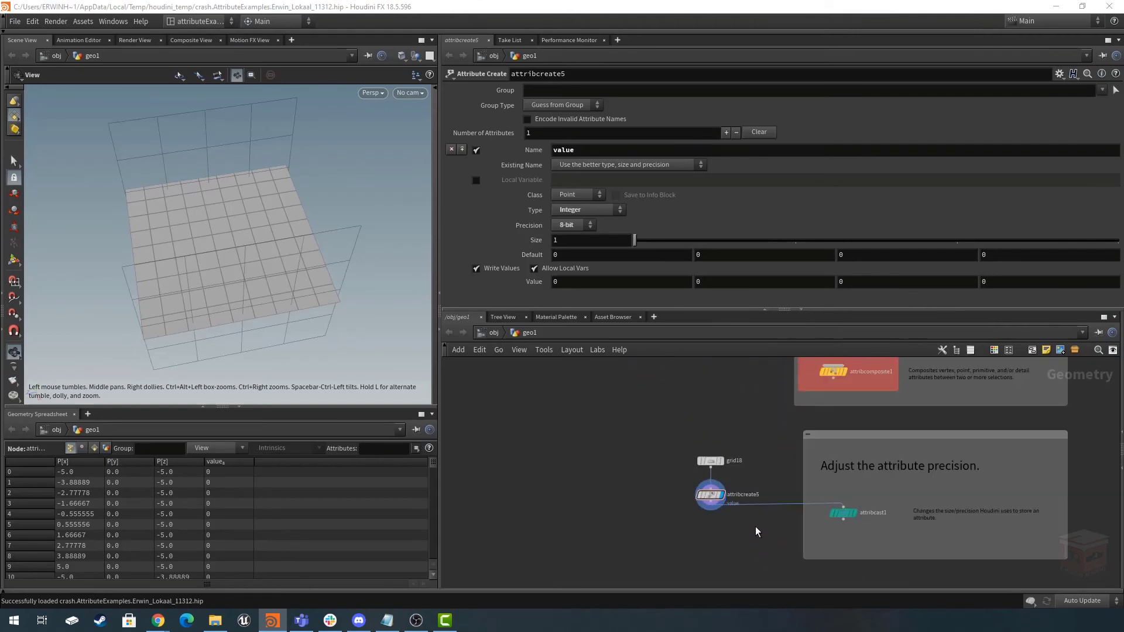
pyautogui.moveTo(202, 237); pyautogui.dragTo(257, 252)
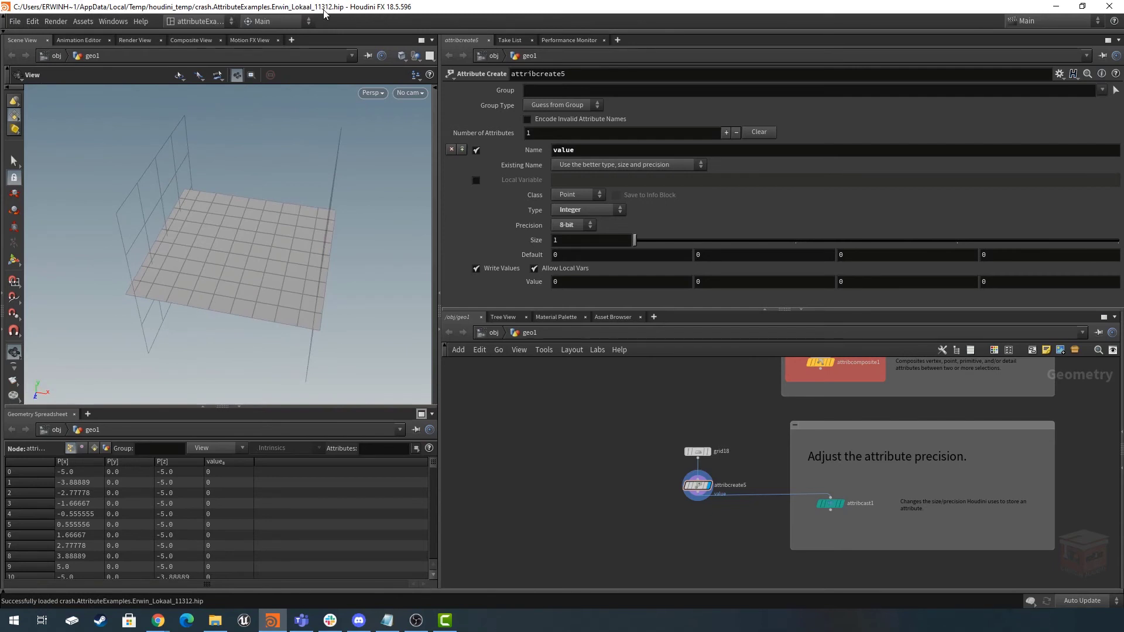
pyautogui.moveTo(274, 261); pyautogui.dragTo(259, 255)
pyautogui.moveTo(741, 477); pyautogui.dragTo(669, 499)
pyautogui.moveTo(700, 510); pyautogui.dragTo(667, 510, button='middle')
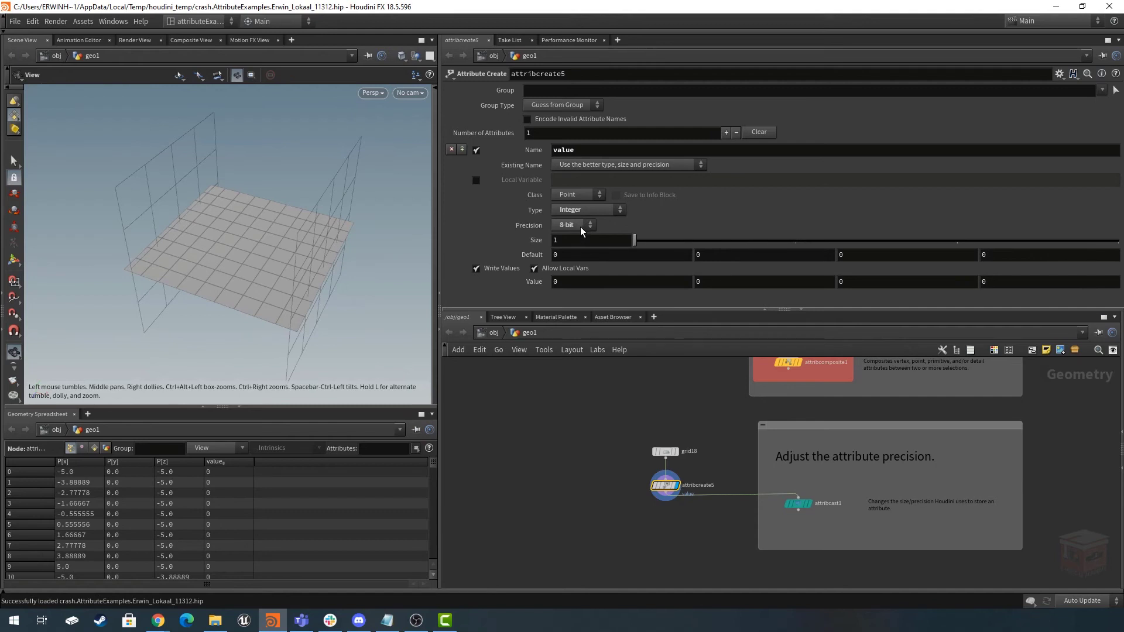
# Display attribcast1 and compare its precision setting for the value attribute with the one on attribcreate5.
pyautogui.scroll(3, 815, 513)
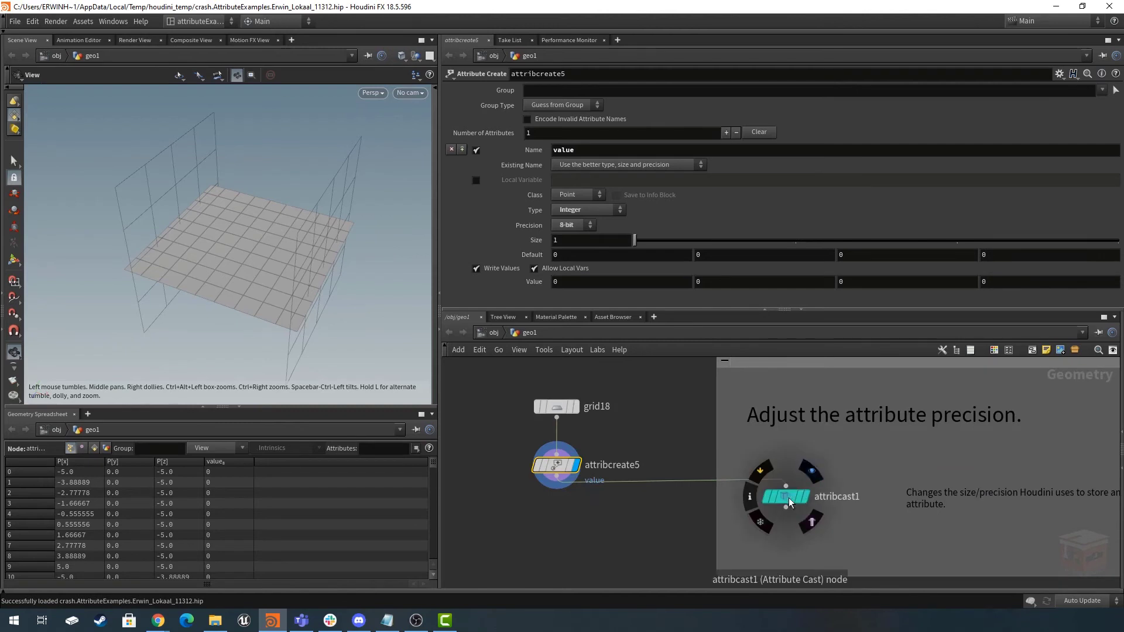
pyautogui.click(788, 498)
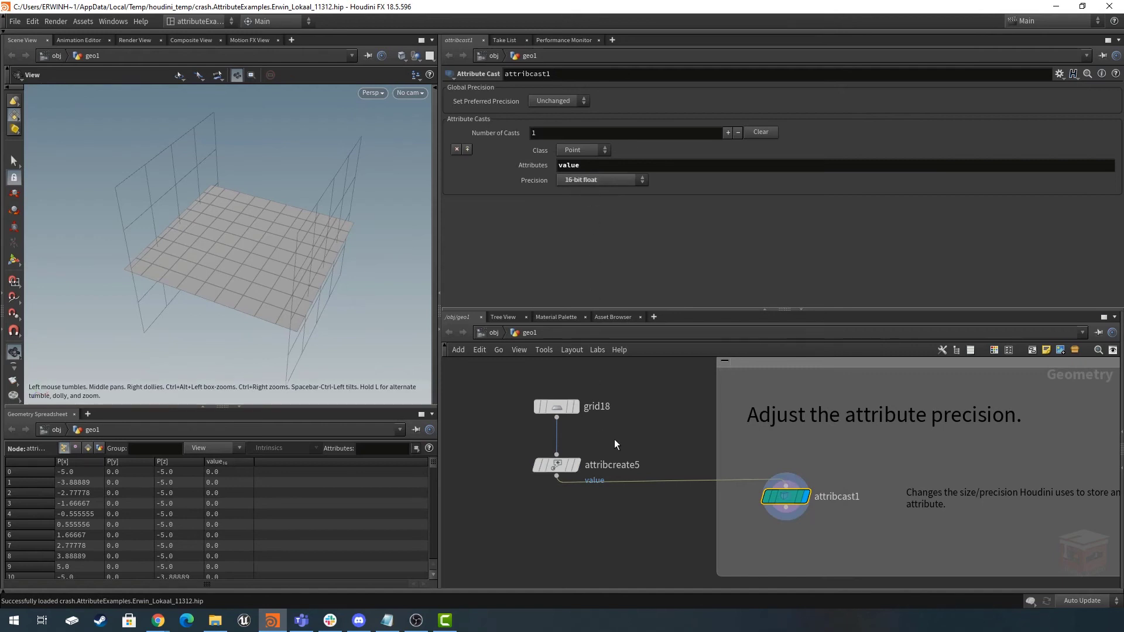
pyautogui.moveTo(615, 444); pyautogui.dragTo(534, 494)
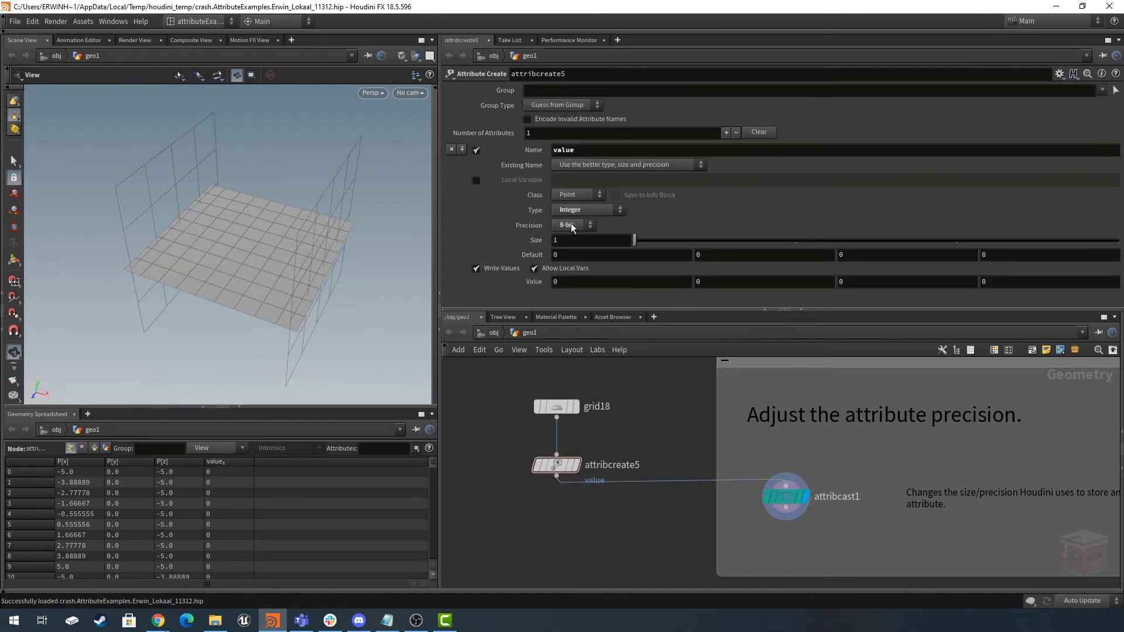
pyautogui.moveTo(834, 466); pyautogui.dragTo(773, 521)
pyautogui.scroll(-1, 822, 527)
pyautogui.moveTo(821, 526); pyautogui.dragTo(785, 523, button='middle')
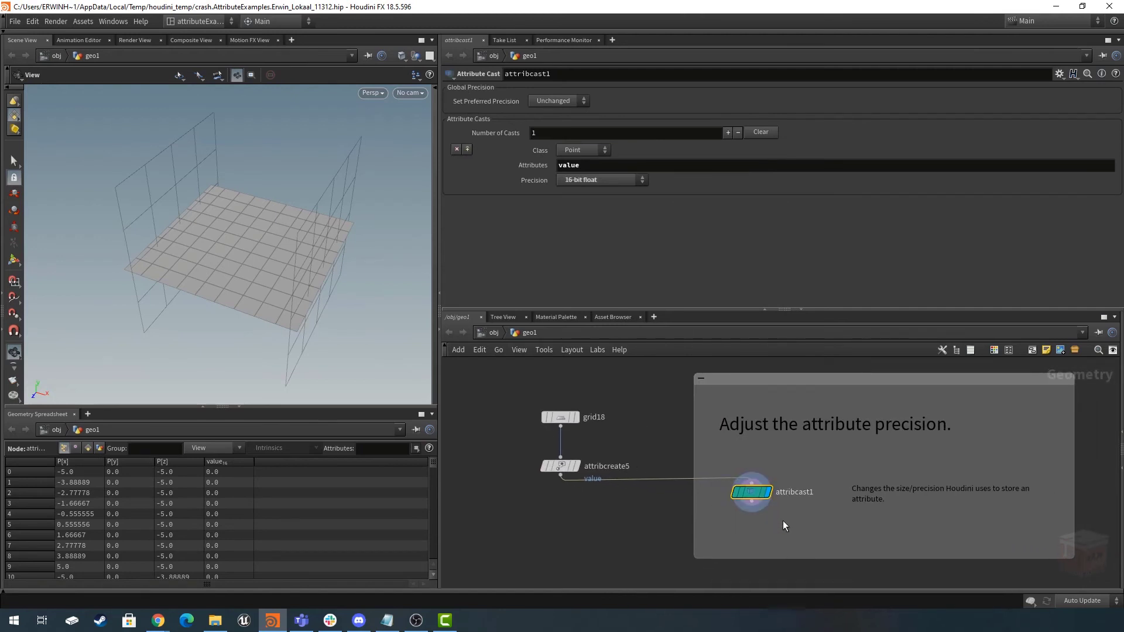
# Examine the section on nodes that adjust attributes using VEX script, including the attribvop1, attribexpression1 and attribwrangle1 descriptions.
pyautogui.scroll(-3, 783, 523)
pyautogui.scroll(-5, 688, 500)
pyautogui.moveTo(689, 510); pyautogui.dragTo(679, 388, button='middle')
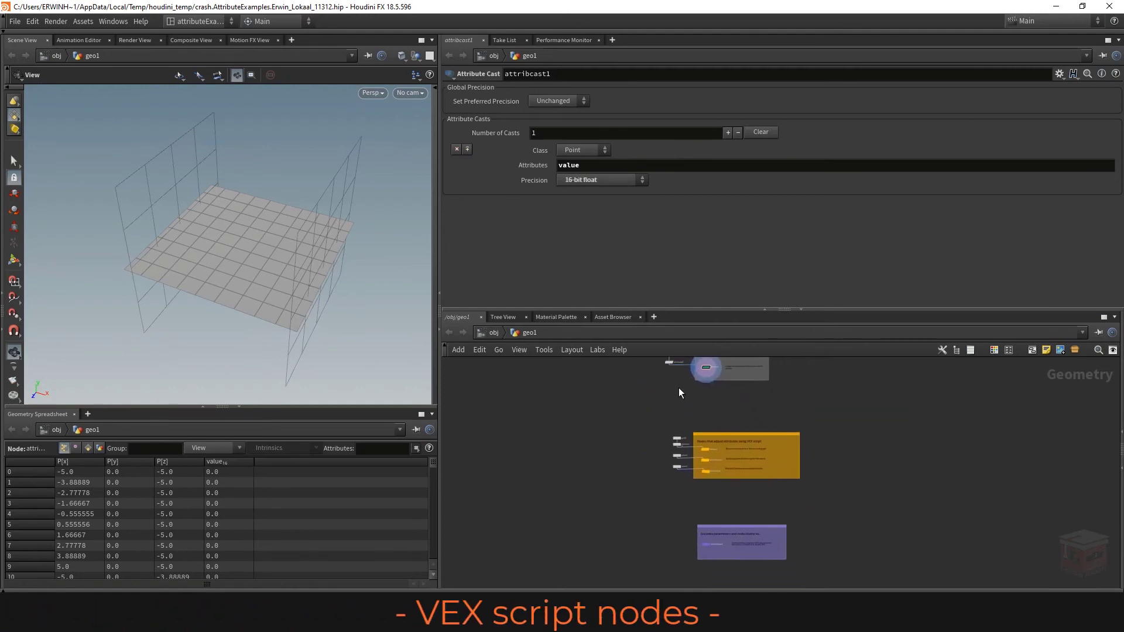
pyautogui.scroll(5, 709, 451)
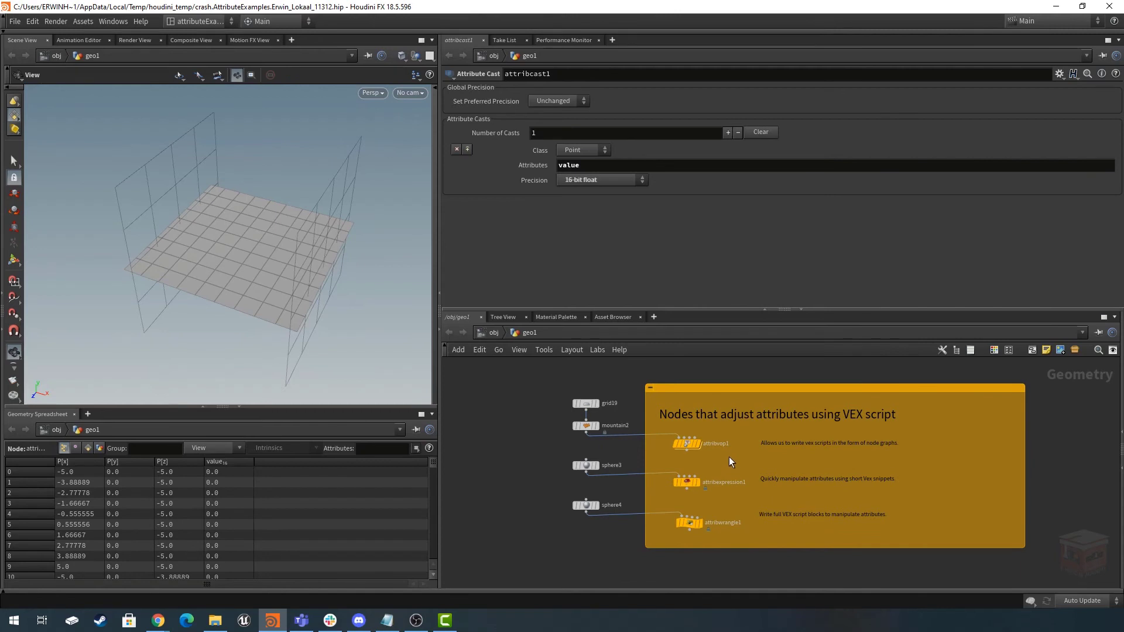
pyautogui.moveTo(725, 462); pyautogui.dragTo(758, 463, button='middle')
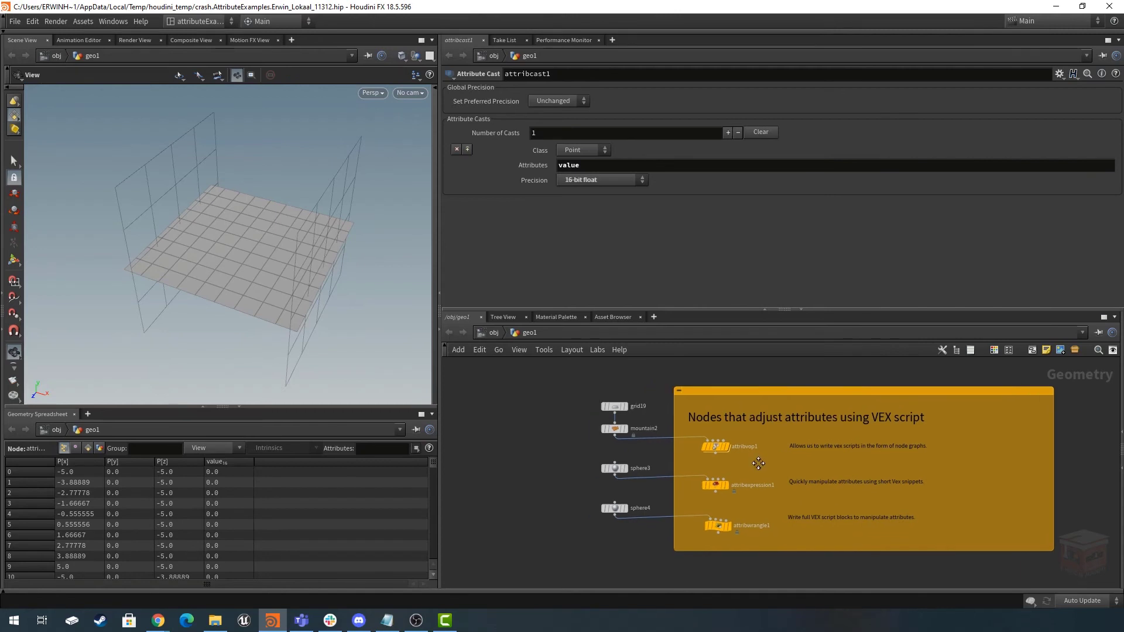
pyautogui.scroll(1, 724, 462)
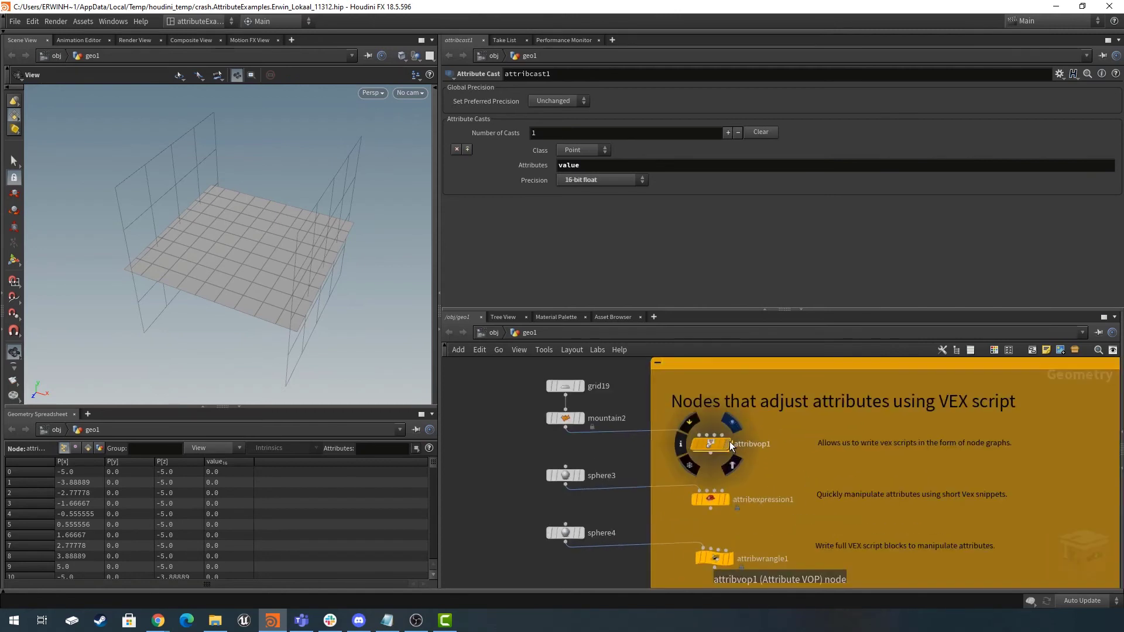
pyautogui.scroll(1, 730, 449)
pyautogui.moveTo(730, 448)
pyautogui.moveTo(757, 466); pyautogui.dragTo(754, 454, button='middle')
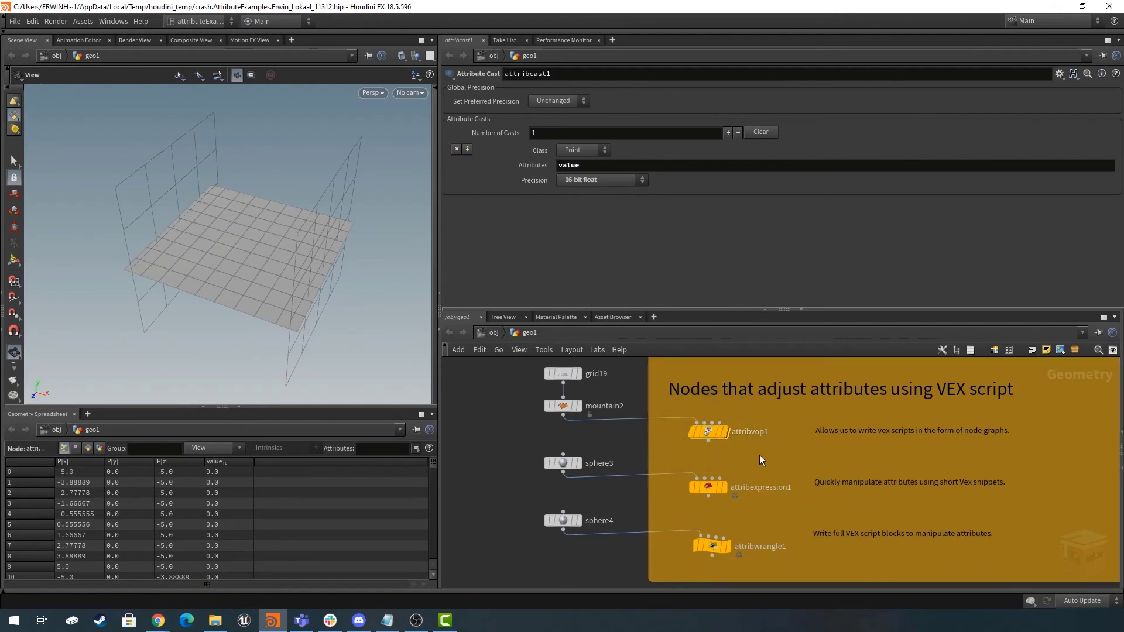
pyautogui.moveTo(760, 455); pyautogui.dragTo(754, 459, button='middle')
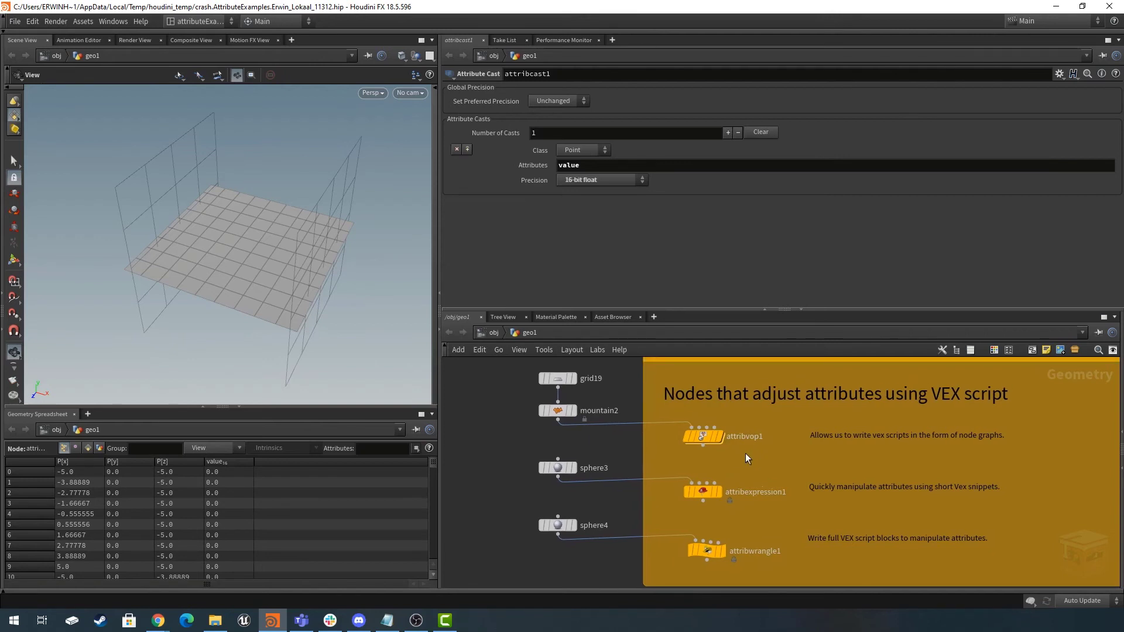
# Select and display attribvop1, and examine its Attribute VOP parameters and the coloured mountain grid.
pyautogui.click(707, 437)
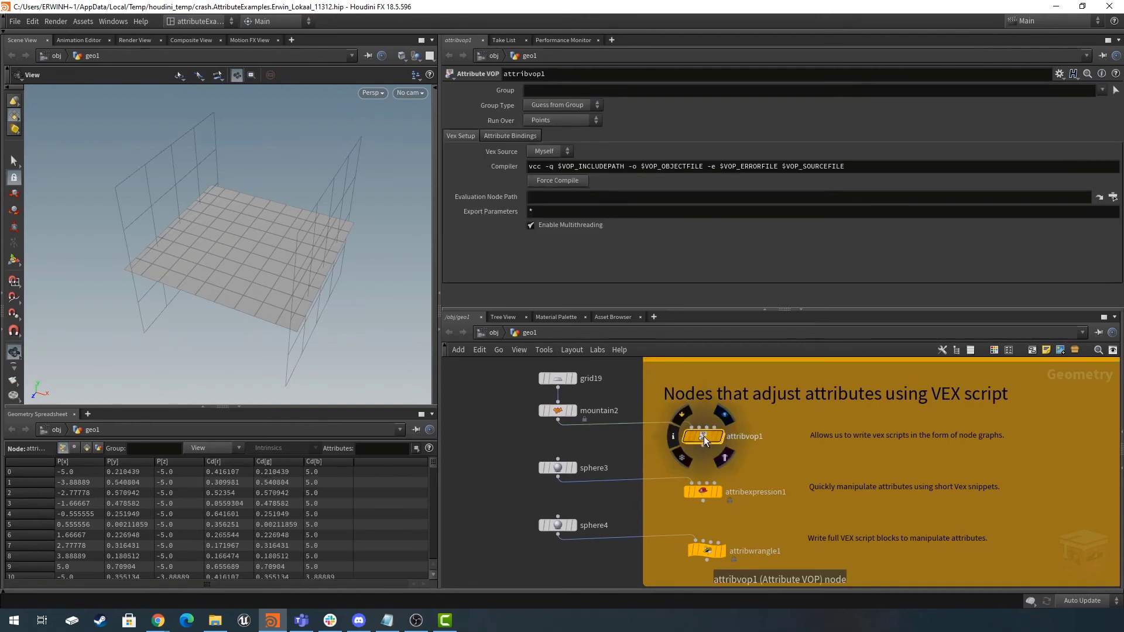
pyautogui.click(719, 438)
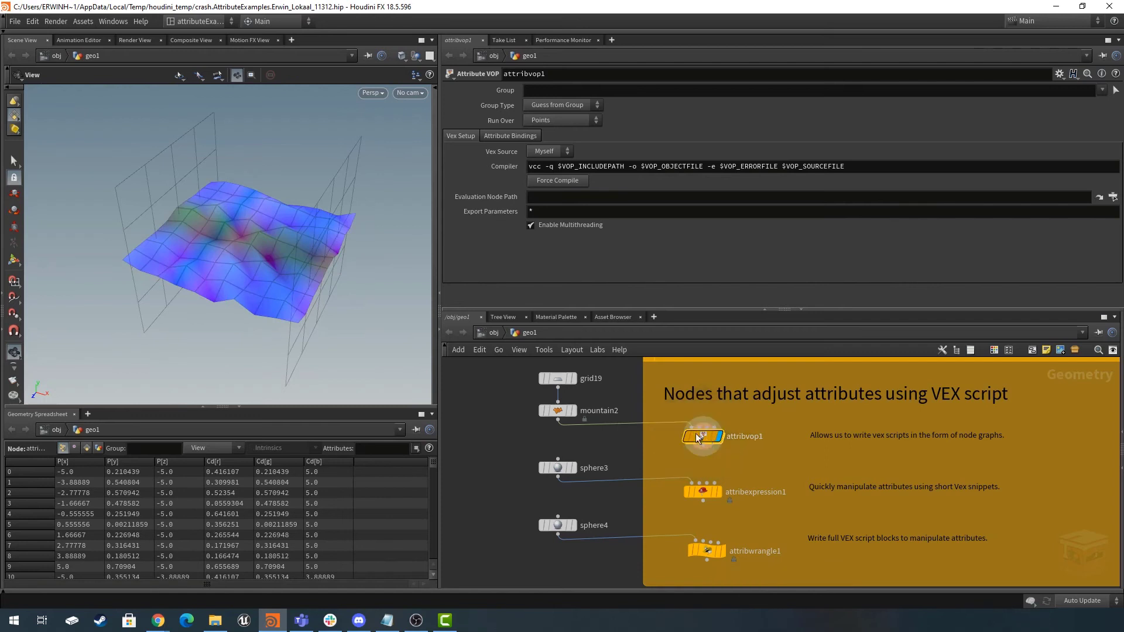
pyautogui.moveTo(226, 238)
pyautogui.mouseDown()
pyautogui.moveTo(234, 256)
pyautogui.moveTo(241, 223)
pyautogui.mouseUp()
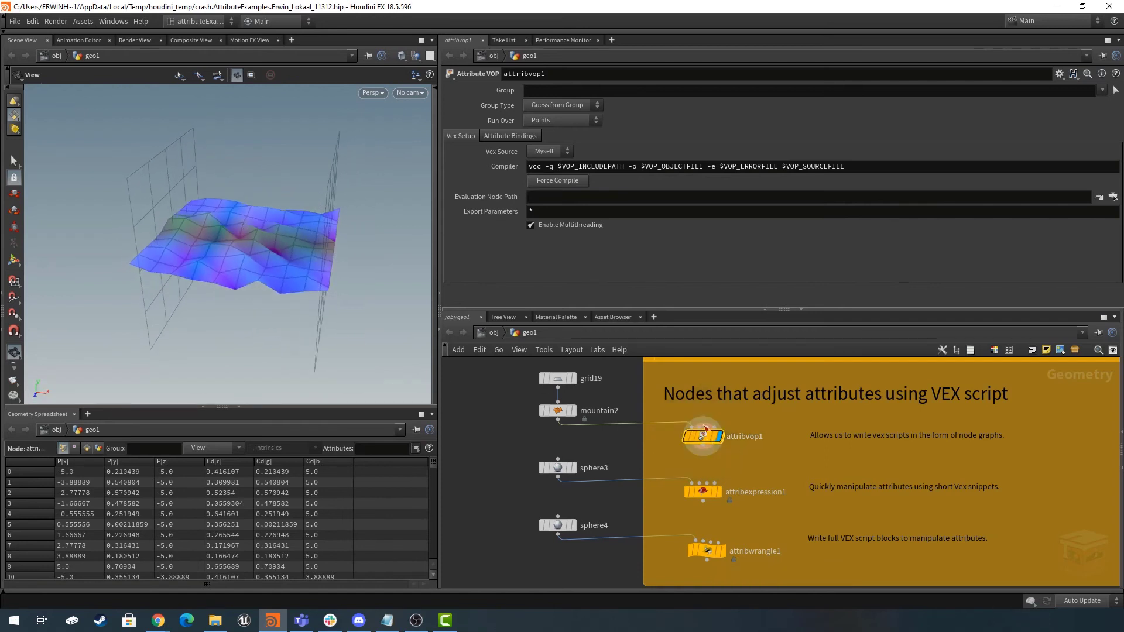
# Open attribvop1's VEX network and examine how the position from geometryvopglobal1 is split by vectofloat1 and wired through the math nodes.
pyautogui.doubleClick(704, 437)
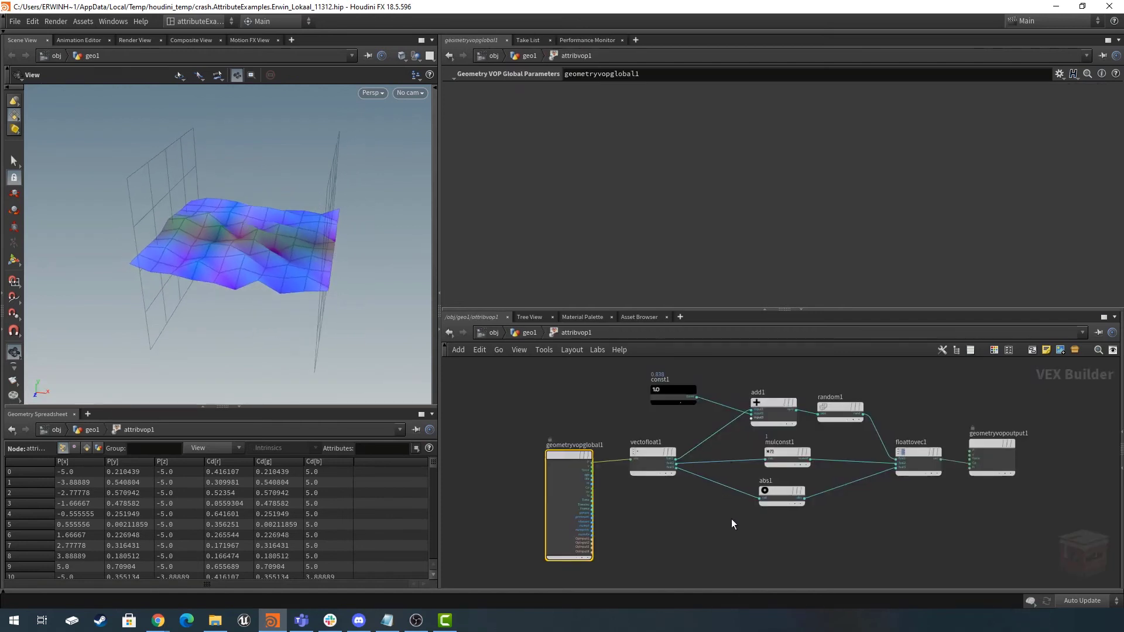
pyautogui.scroll(-1, 935, 402)
pyautogui.moveTo(935, 402); pyautogui.dragTo(906, 406, button='middle')
pyautogui.scroll(8, 609, 462)
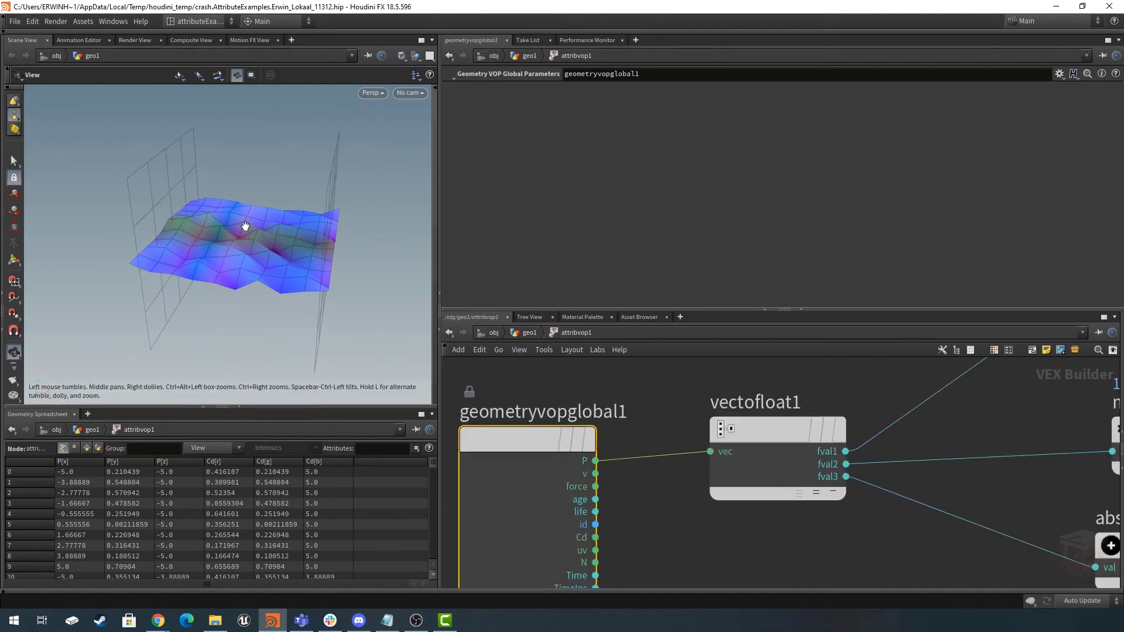
pyautogui.moveTo(246, 228); pyautogui.dragTo(297, 256)
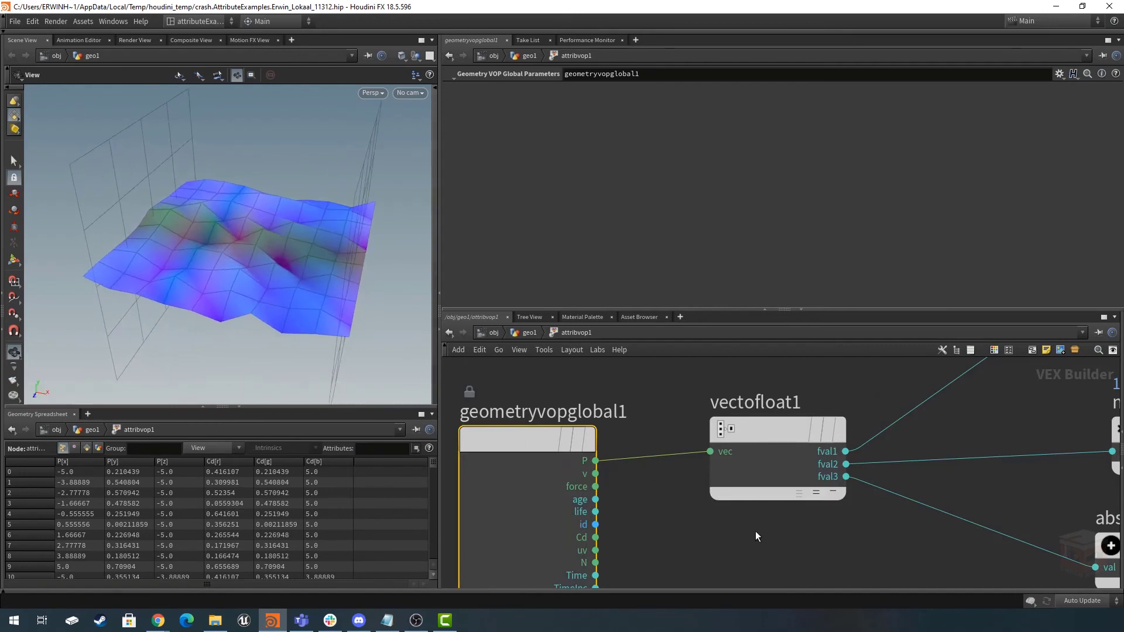
pyautogui.scroll(-5, 758, 531)
pyautogui.moveTo(764, 530); pyautogui.dragTo(586, 510, button='middle')
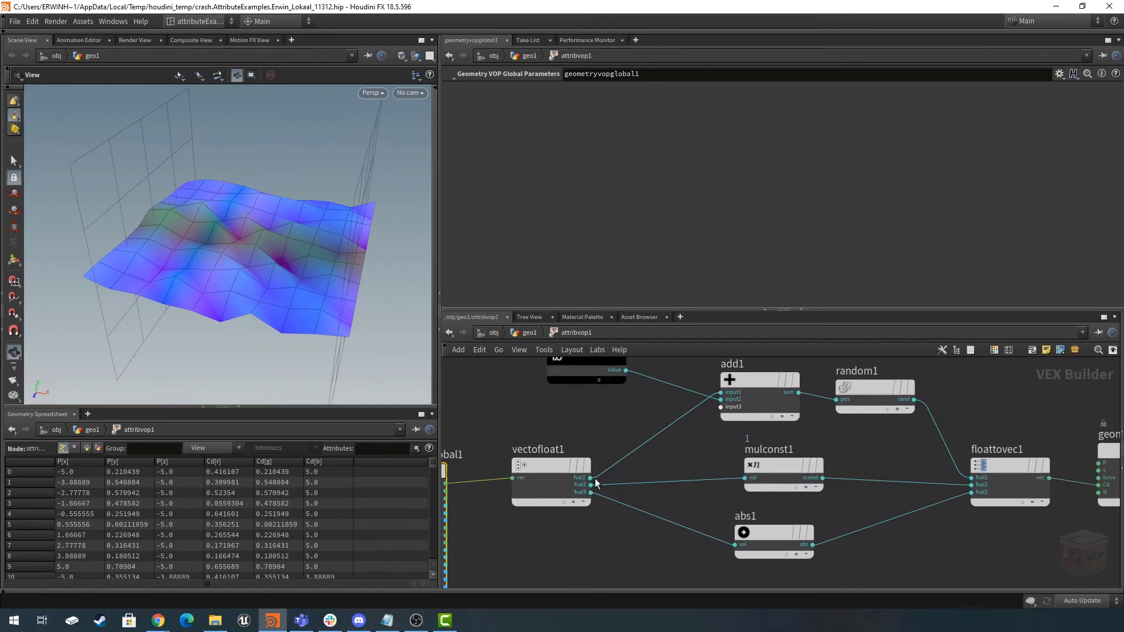
pyautogui.moveTo(673, 459); pyautogui.dragTo(623, 476, button='middle')
pyautogui.scroll(-2, 589, 433)
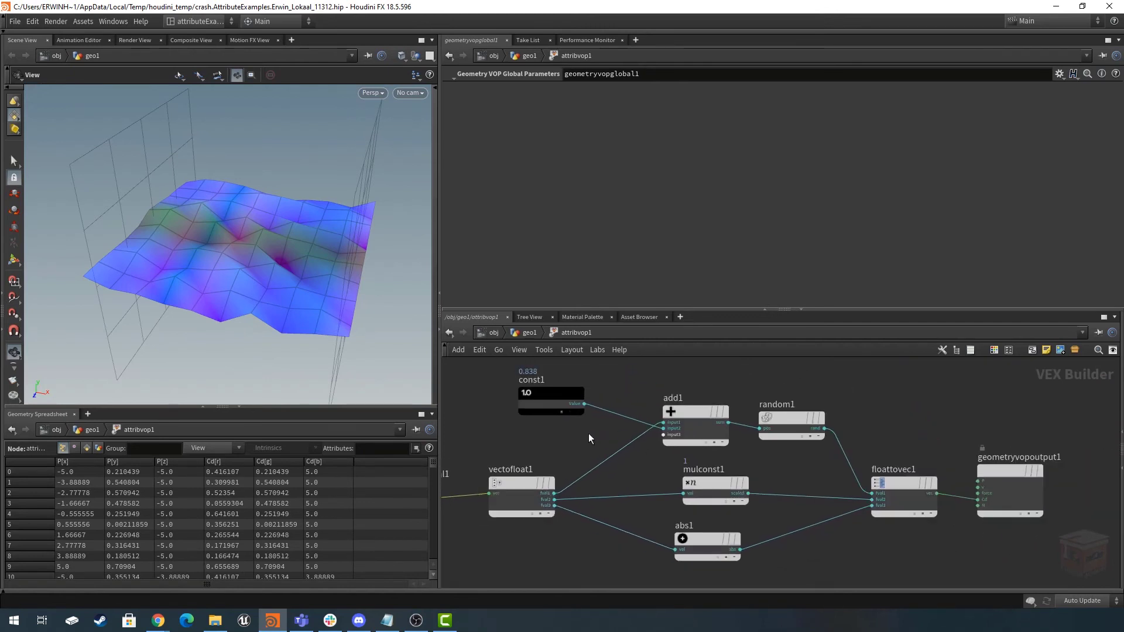
# Set the float default of const1 to 2.997.
pyautogui.moveTo(605, 374); pyautogui.dragTo(552, 434)
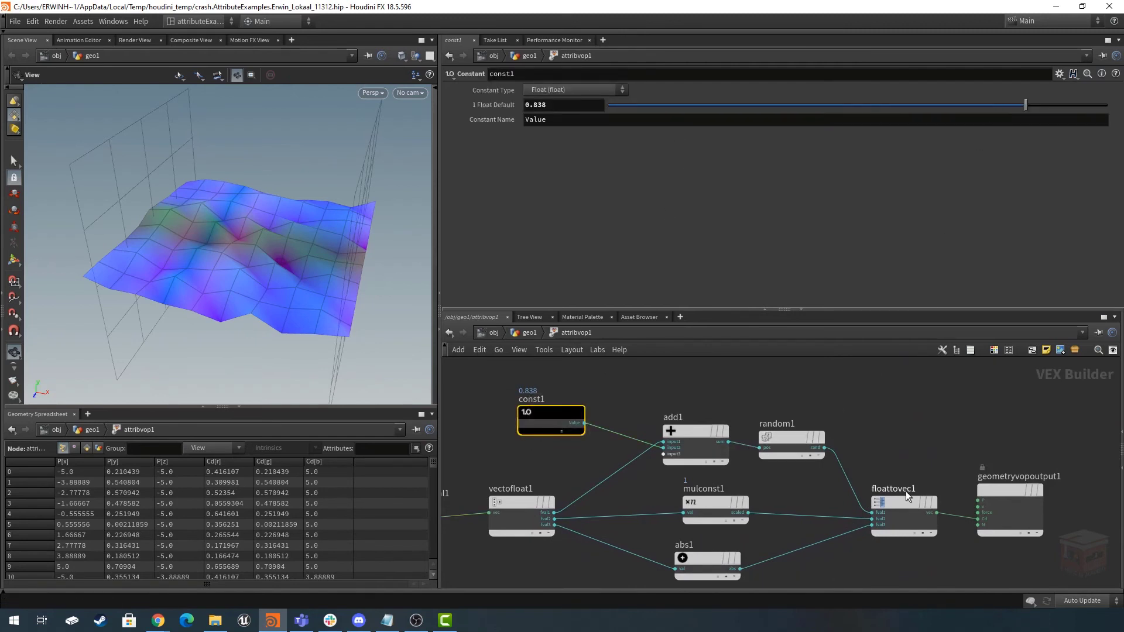
pyautogui.moveTo(1026, 106); pyautogui.dragTo(806, 105)
pyautogui.moveTo(574, 106); pyautogui.dragTo(585, 146, button='middle')
# Set the multiplier of the mulconst1 node to 1.36.
pyautogui.moveTo(641, 483); pyautogui.dragTo(619, 466, button='middle')
pyautogui.moveTo(763, 472); pyautogui.dragTo(677, 507)
pyautogui.moveTo(568, 105); pyautogui.dragTo(759, 134, button='middle')
# Check abs1's parameters, read through the point colour values and view the coloured grid from other angles.
pyautogui.click(702, 561)
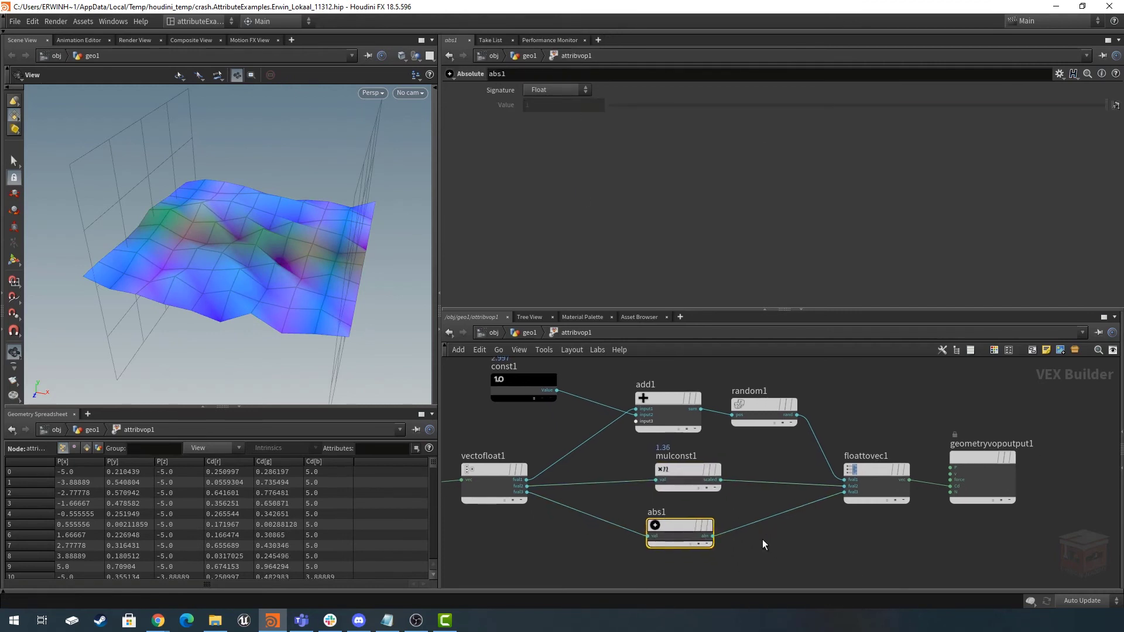
pyautogui.moveTo(244, 238); pyautogui.dragTo(225, 264)
pyautogui.moveTo(746, 545); pyautogui.dragTo(739, 546, button='middle')
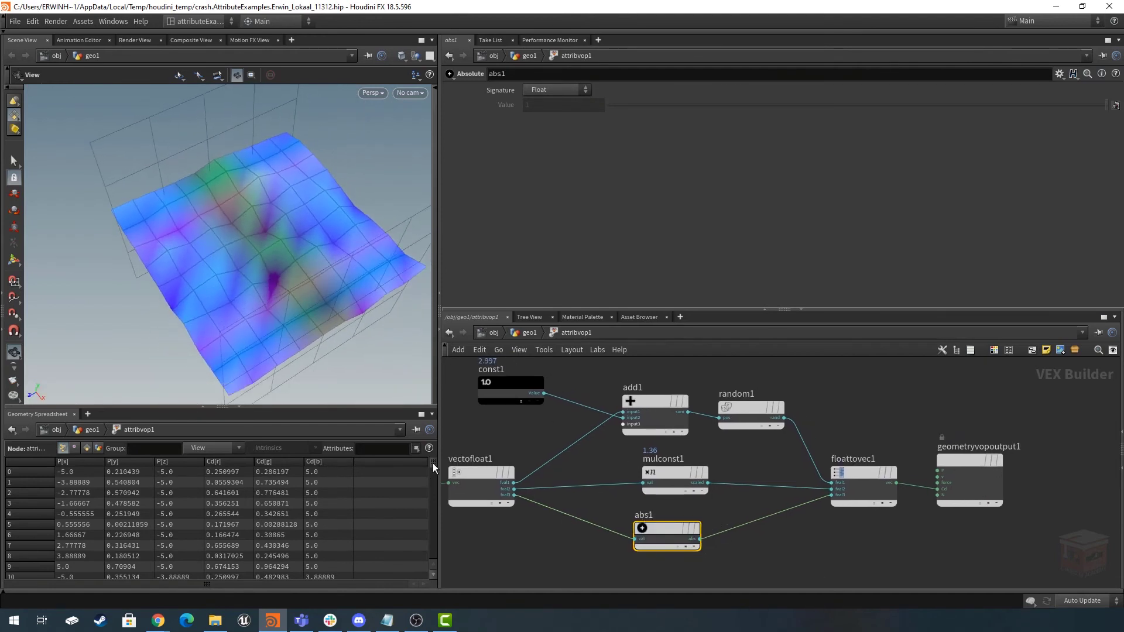
pyautogui.moveTo(434, 463); pyautogui.dragTo(432, 561)
pyautogui.moveTo(430, 531); pyautogui.dragTo(426, 458)
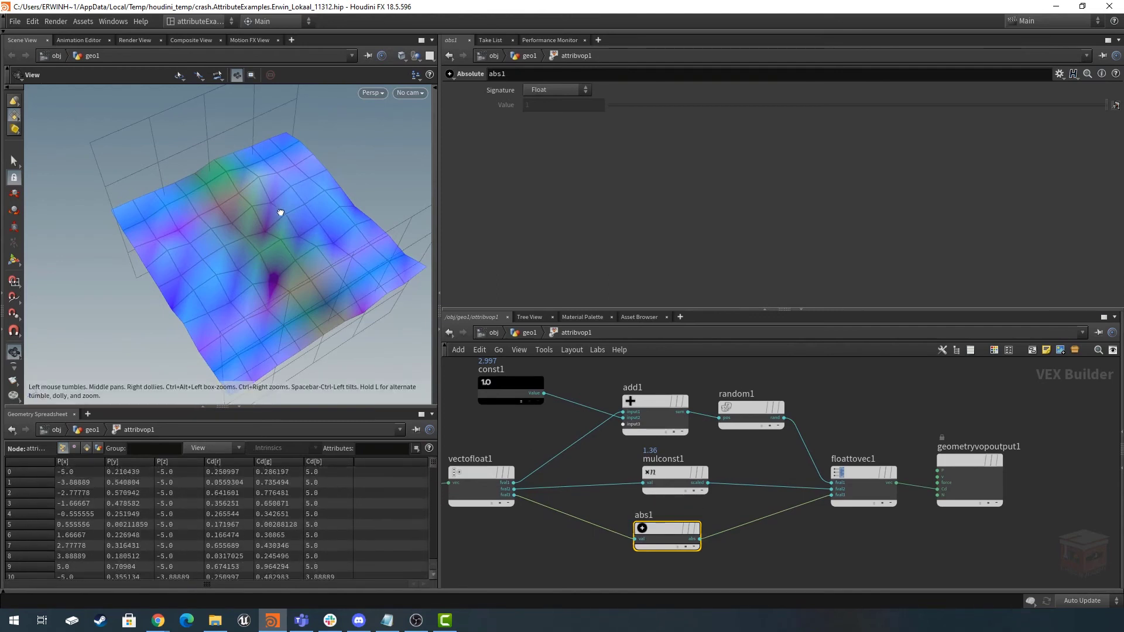
pyautogui.moveTo(275, 213); pyautogui.dragTo(256, 216)
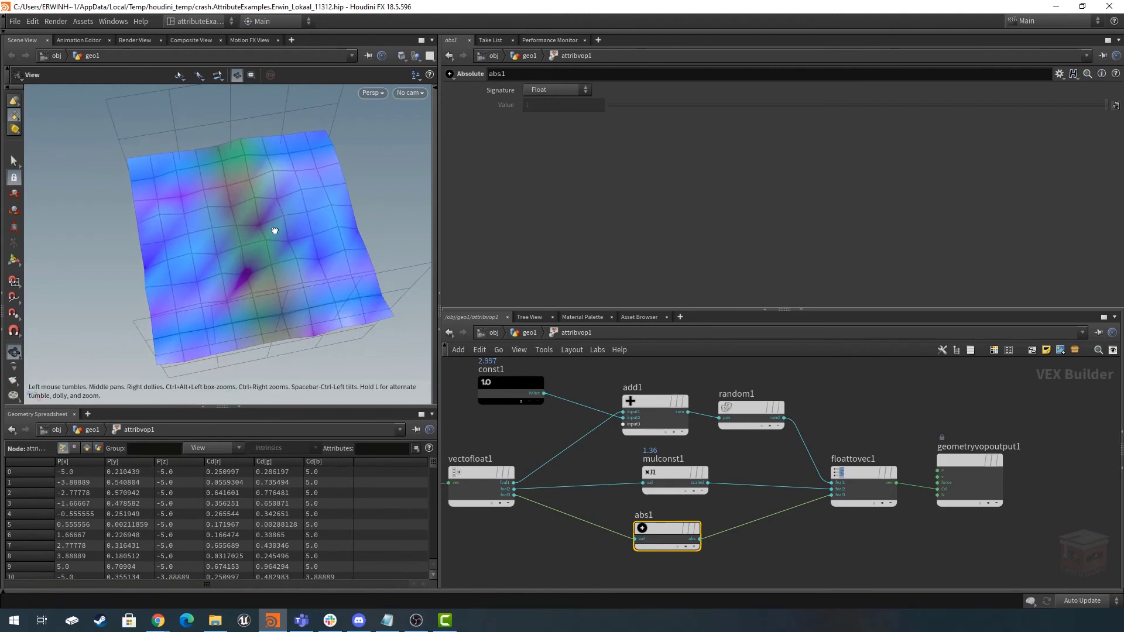
pyautogui.moveTo(271, 231); pyautogui.dragTo(323, 197)
# Examine how floattovec1 feeds the Cd input of geometryvopoutput1, and review the whole VOP network.
pyautogui.scroll(5, 891, 477)
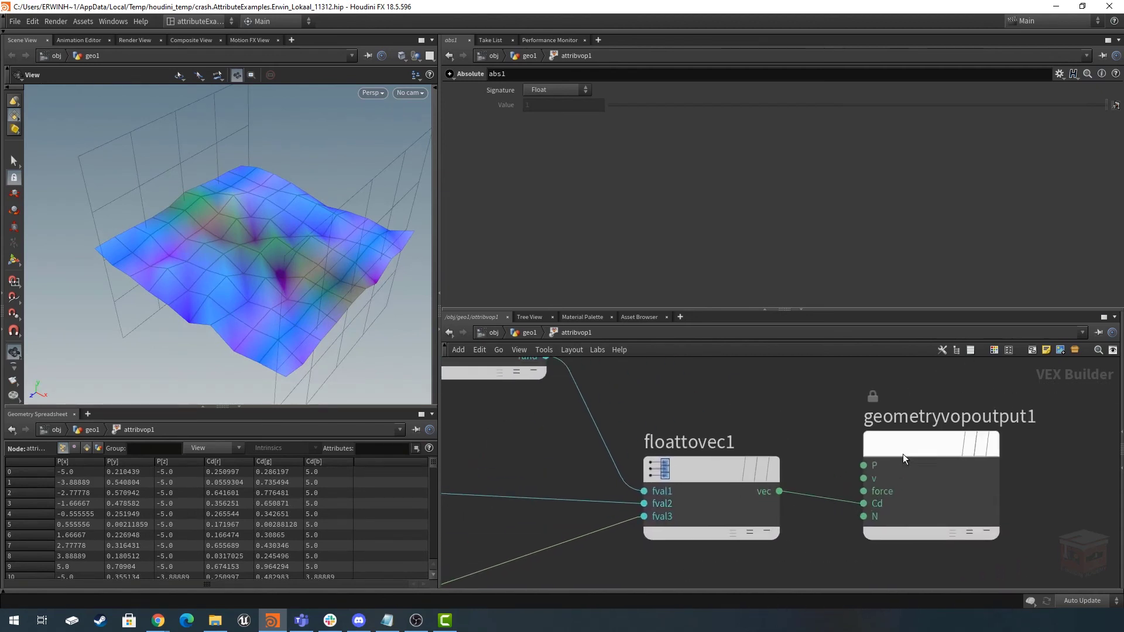
pyautogui.moveTo(903, 454); pyautogui.dragTo(914, 433)
pyautogui.scroll(-6, 804, 408)
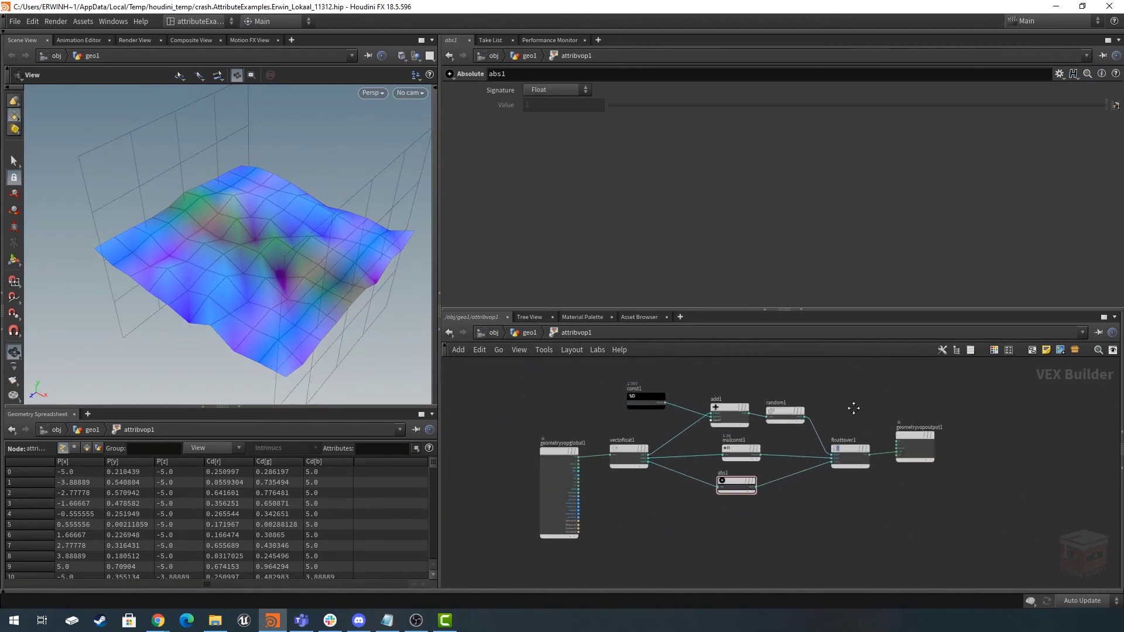
pyautogui.moveTo(914, 386); pyautogui.dragTo(672, 562)
pyautogui.click(876, 550)
pyautogui.moveTo(877, 551); pyautogui.dragTo(876, 547, button='middle')
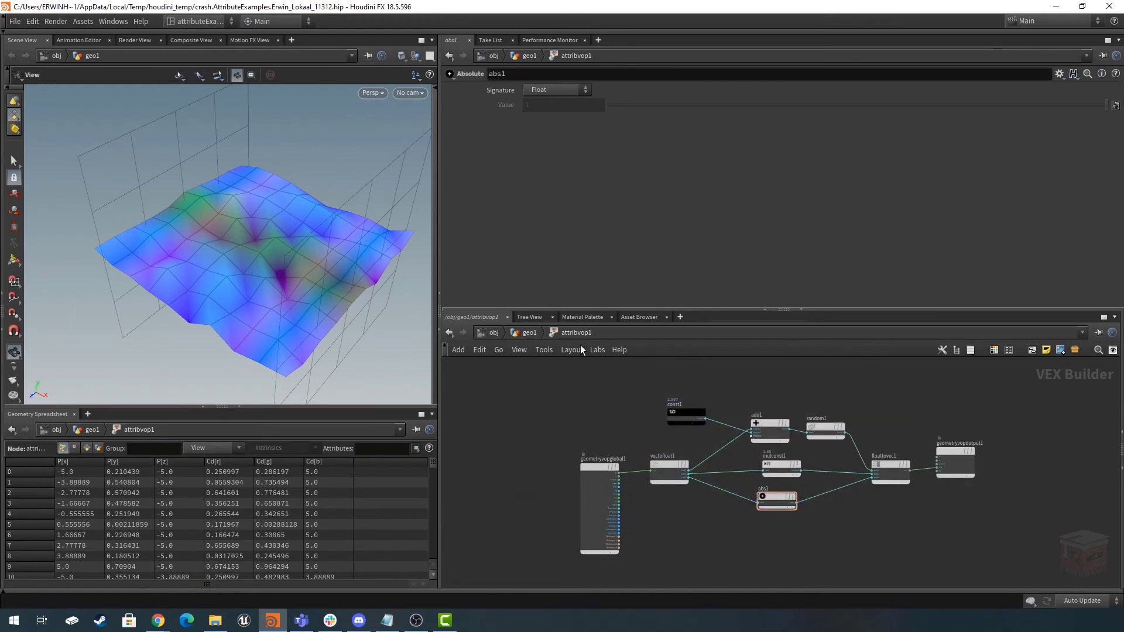
# Return to the geo1 network, select and display attribexpression1, and bring its sphere into view.
pyautogui.click(528, 333)
pyautogui.moveTo(783, 471); pyautogui.dragTo(764, 456, button='middle')
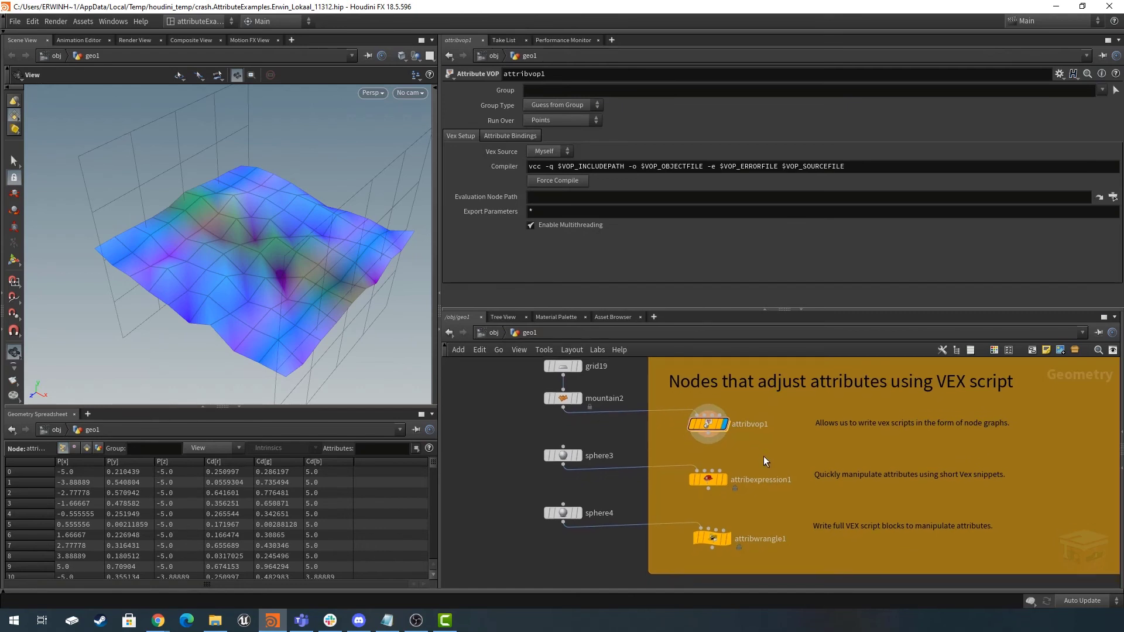
pyautogui.moveTo(762, 451); pyautogui.dragTo(679, 498)
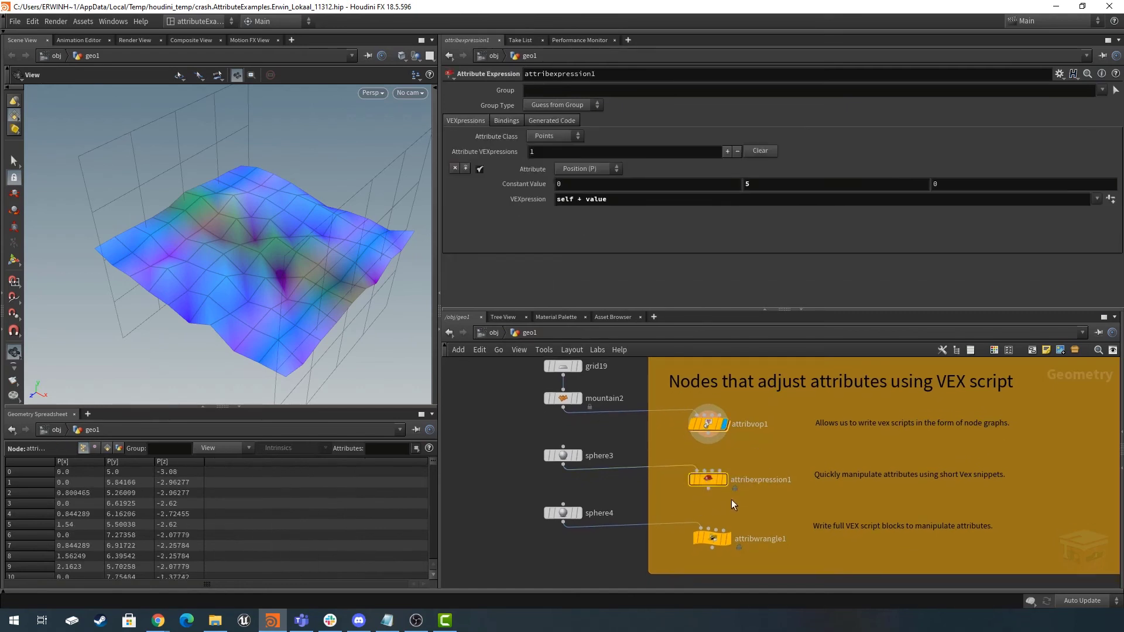
pyautogui.scroll(2, 732, 500)
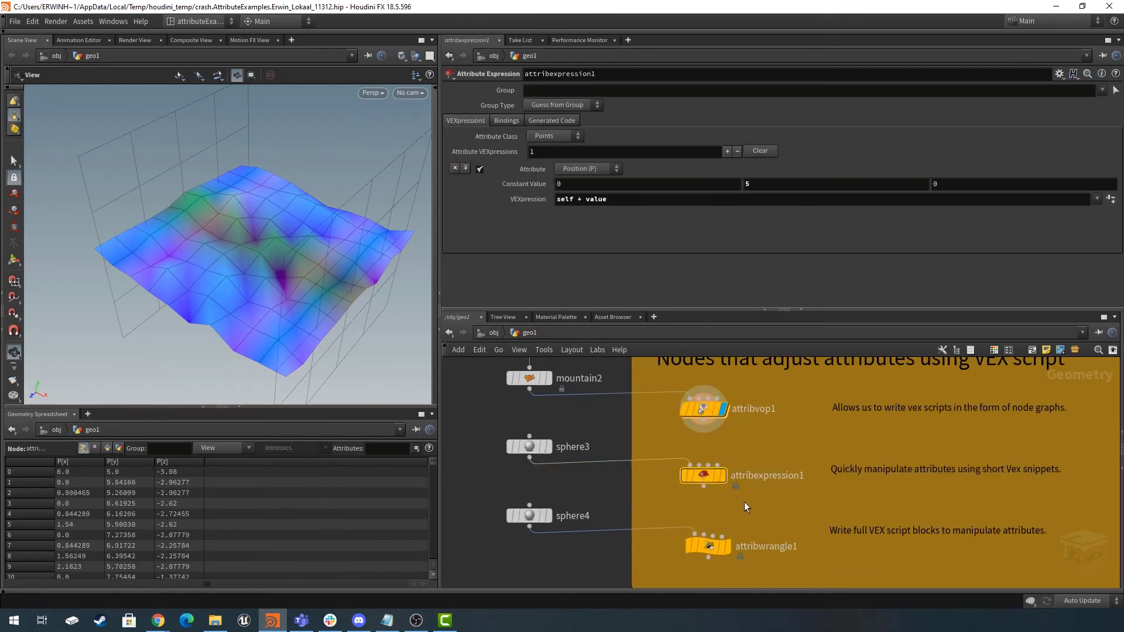
pyautogui.click(716, 478)
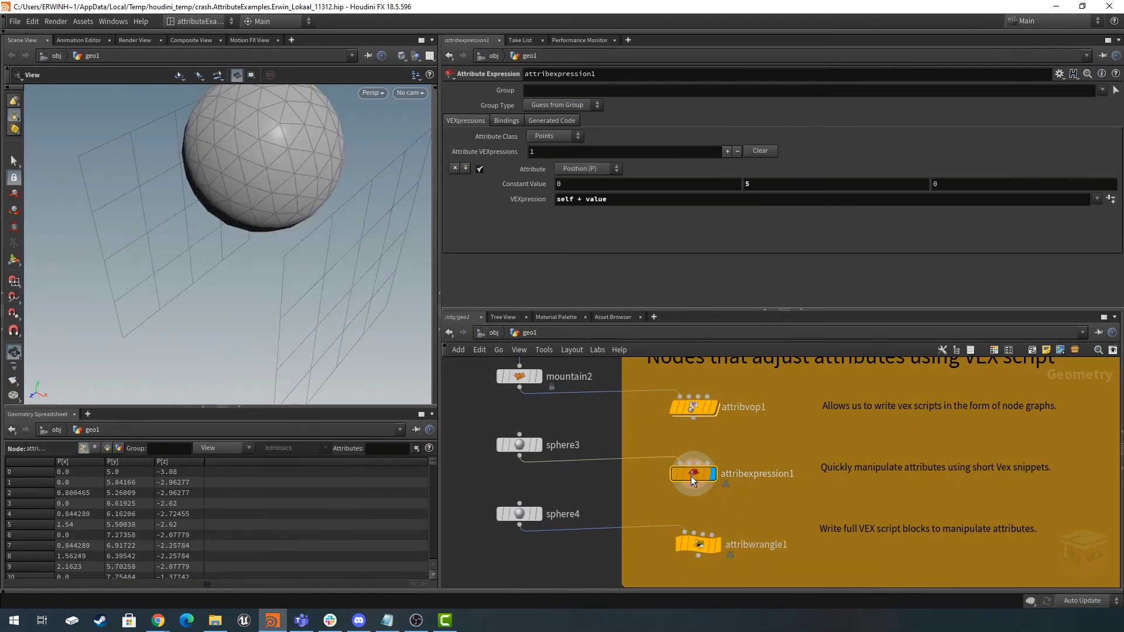
pyautogui.moveTo(271, 218); pyautogui.dragTo(384, 241)
pyautogui.moveTo(309, 236); pyautogui.dragTo(320, 233)
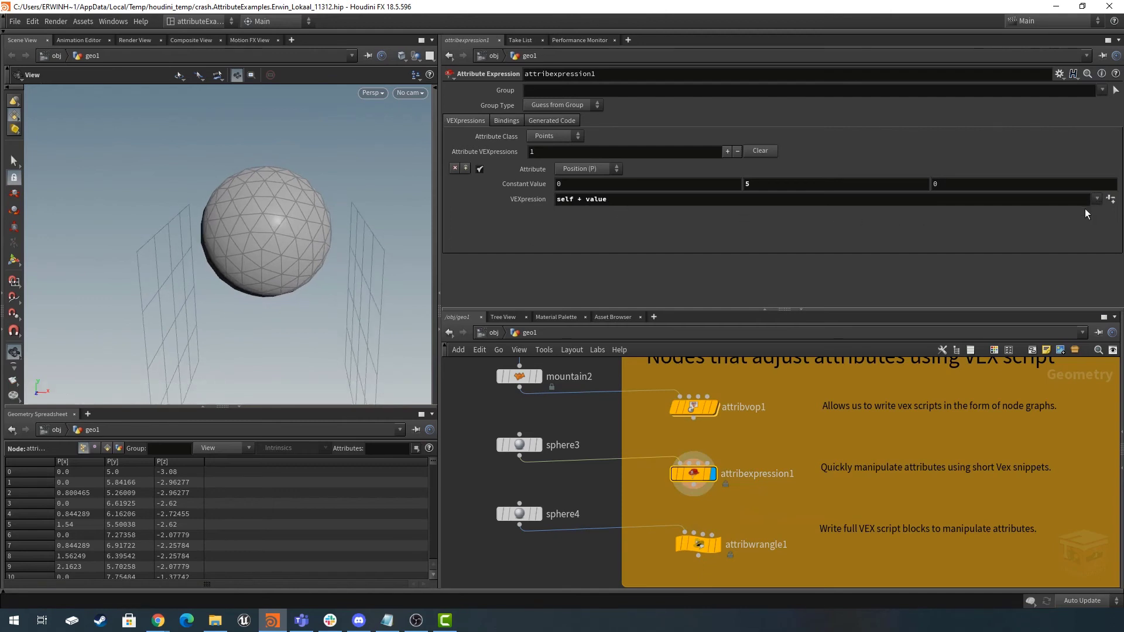
# Raise the number of attribute VEXpressions on attribexpression1 to 3, and look at the self term in the first one.
pyautogui.click(726, 151)
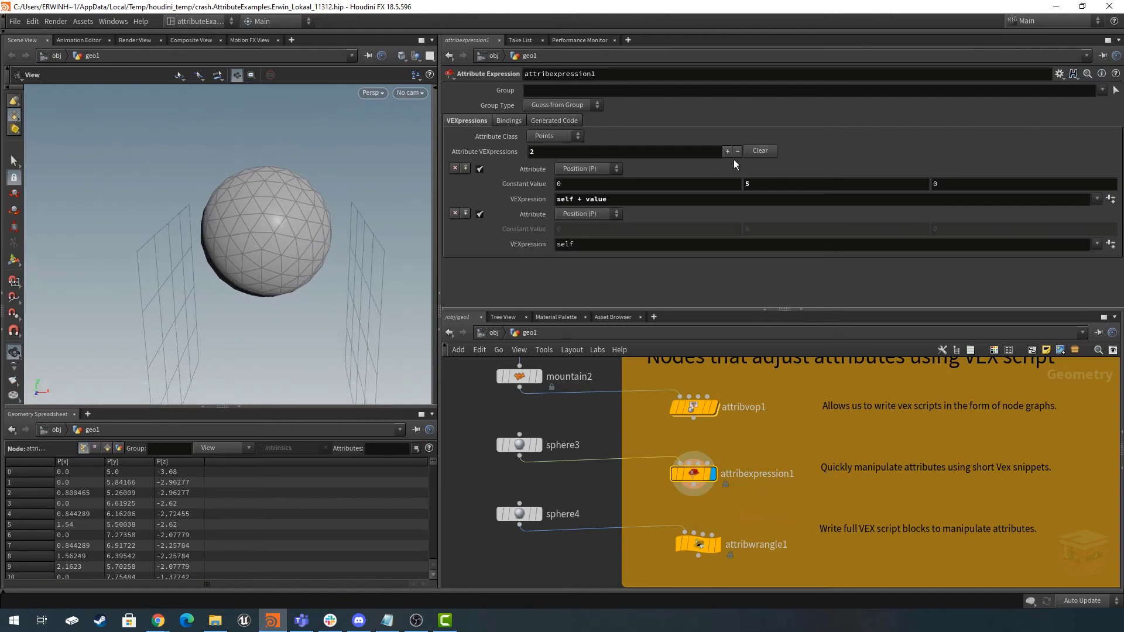
pyautogui.click(726, 151)
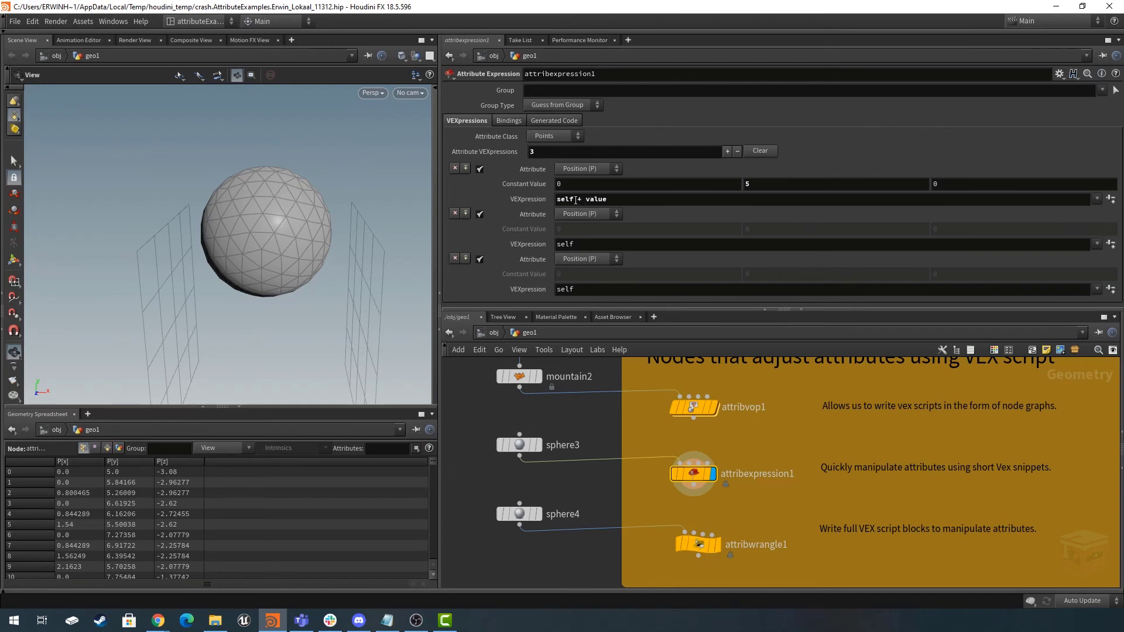
pyautogui.moveTo(576, 200); pyautogui.dragTo(558, 201)
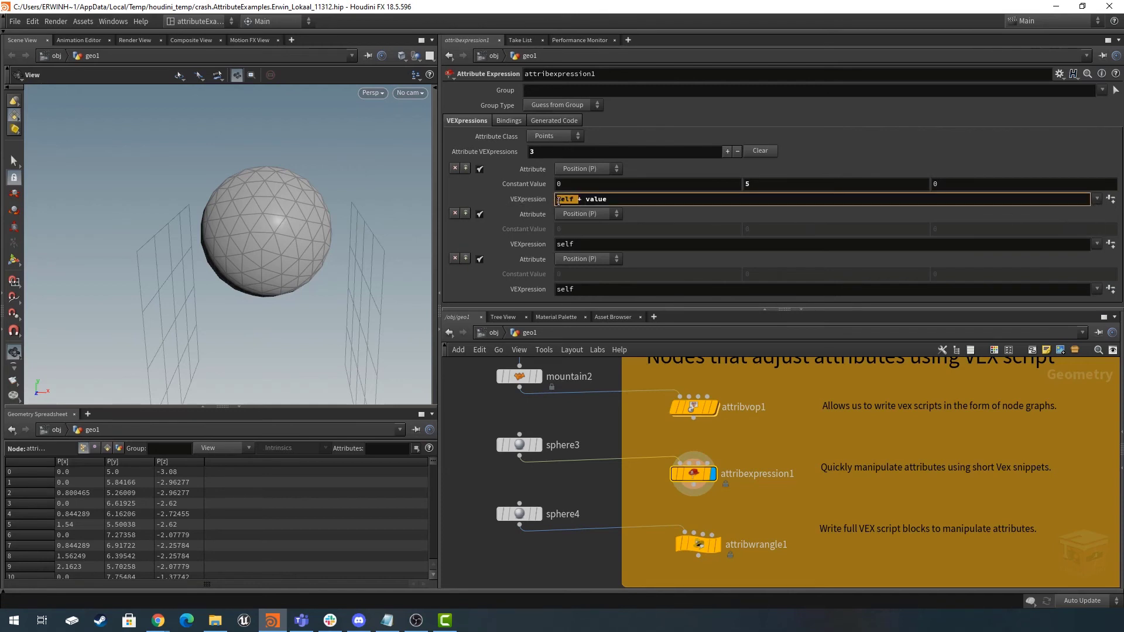
pyautogui.click(585, 169)
pyautogui.click(585, 169)
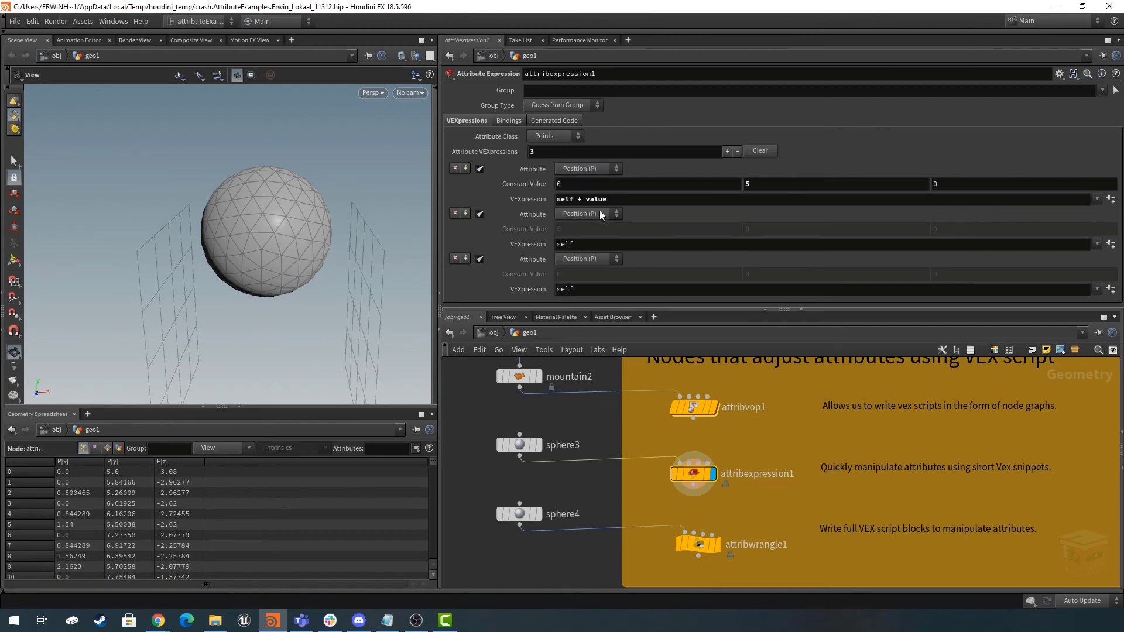
# Try Color (Cd) as the first VEXpression's attribute, with its red and green constants set to -0.1 and -0.5.
pyautogui.click(597, 170)
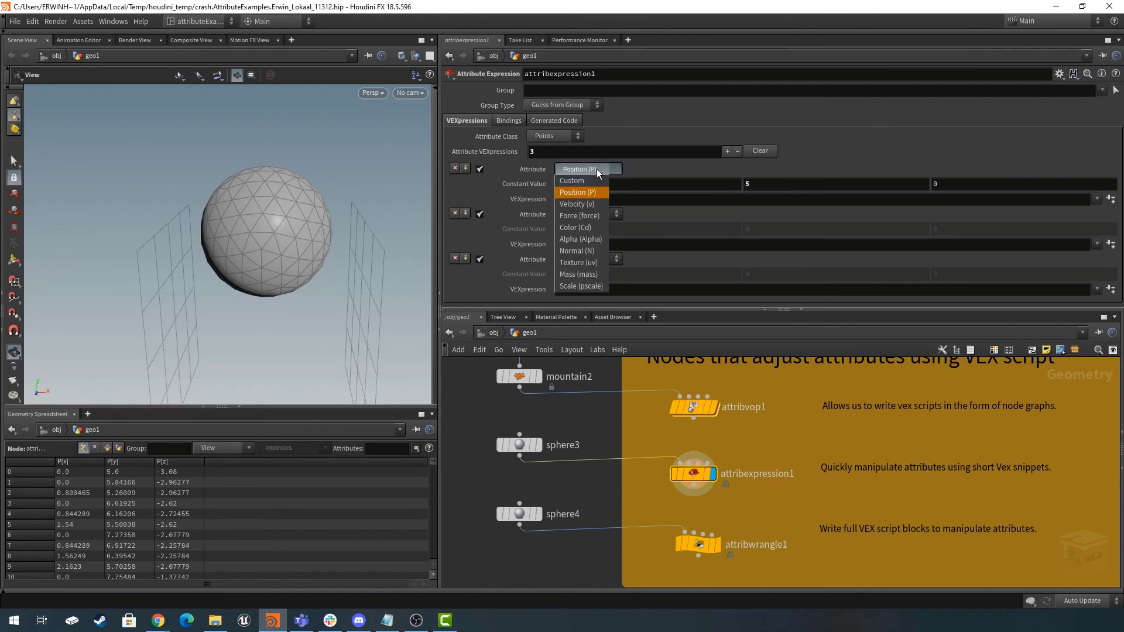
pyautogui.click(588, 228)
pyautogui.moveTo(328, 281); pyautogui.dragTo(305, 247)
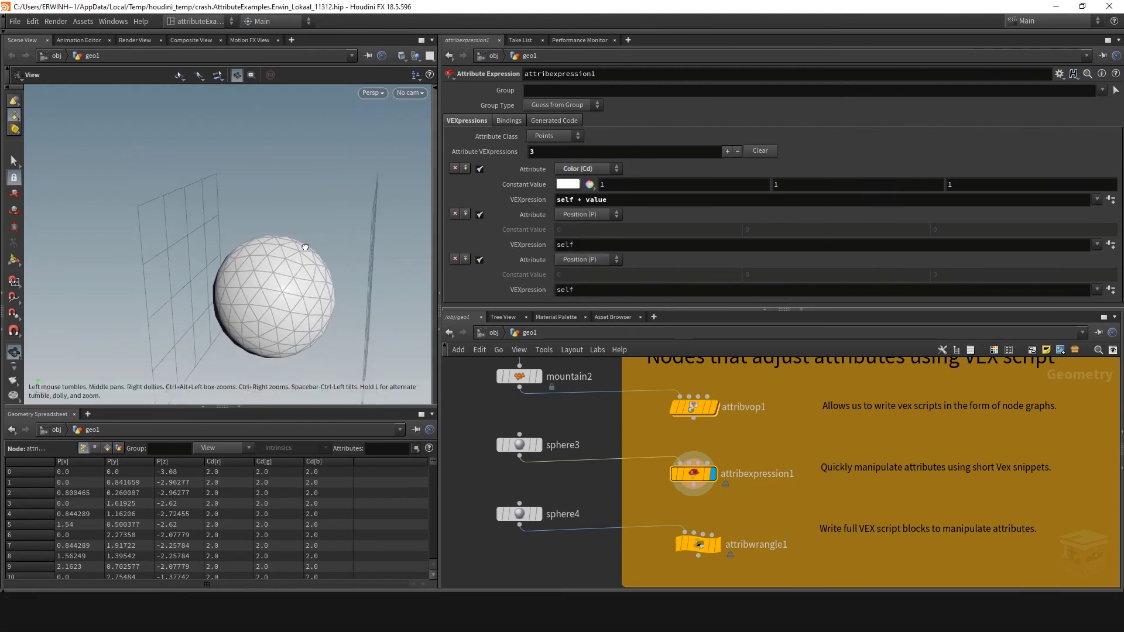
pyautogui.doubleClick(566, 199)
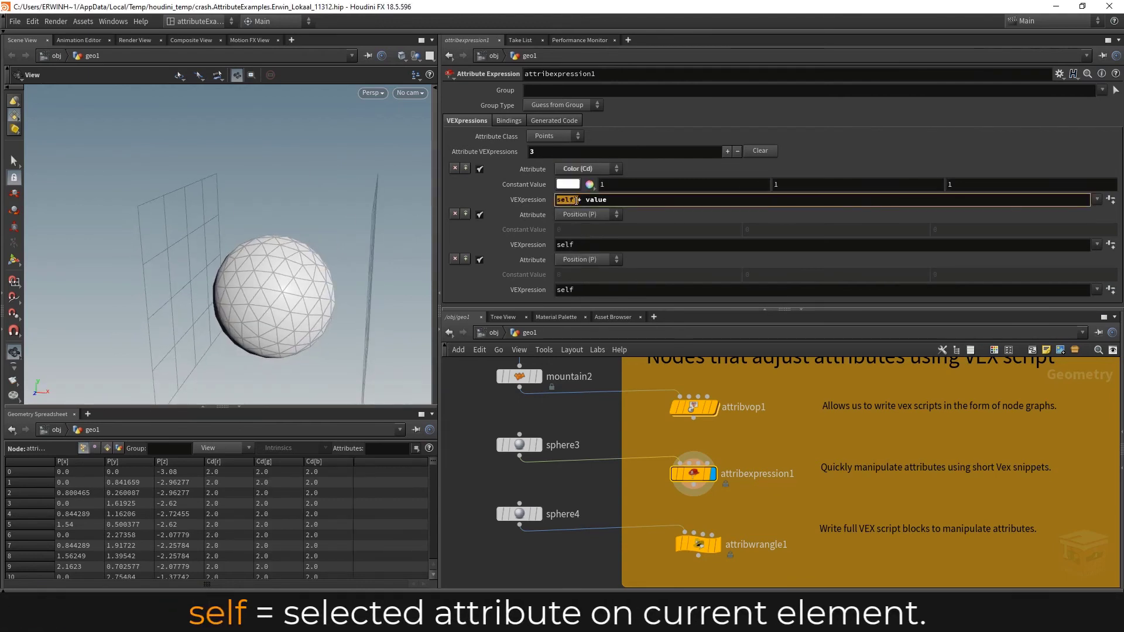
pyautogui.click(578, 200)
pyautogui.moveTo(625, 201); pyautogui.dragTo(584, 200)
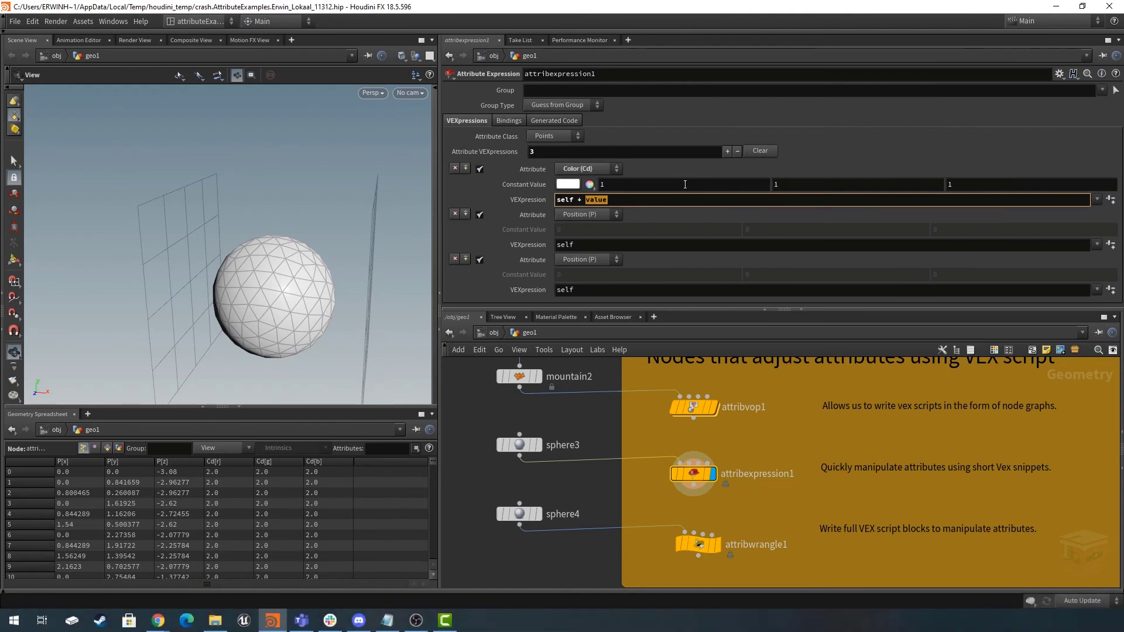
pyautogui.moveTo(685, 185)
pyautogui.mouseDown(button='middle')
pyautogui.moveTo(543, 192)
pyautogui.moveTo(686, 190)
pyautogui.mouseUp(button='middle')
pyautogui.moveTo(822, 184); pyautogui.dragTo(759, 184, button='middle')
# Switch the first VEXpression's attribute back to Position (P) and set its X constant to 2.3.
pyautogui.click(578, 171)
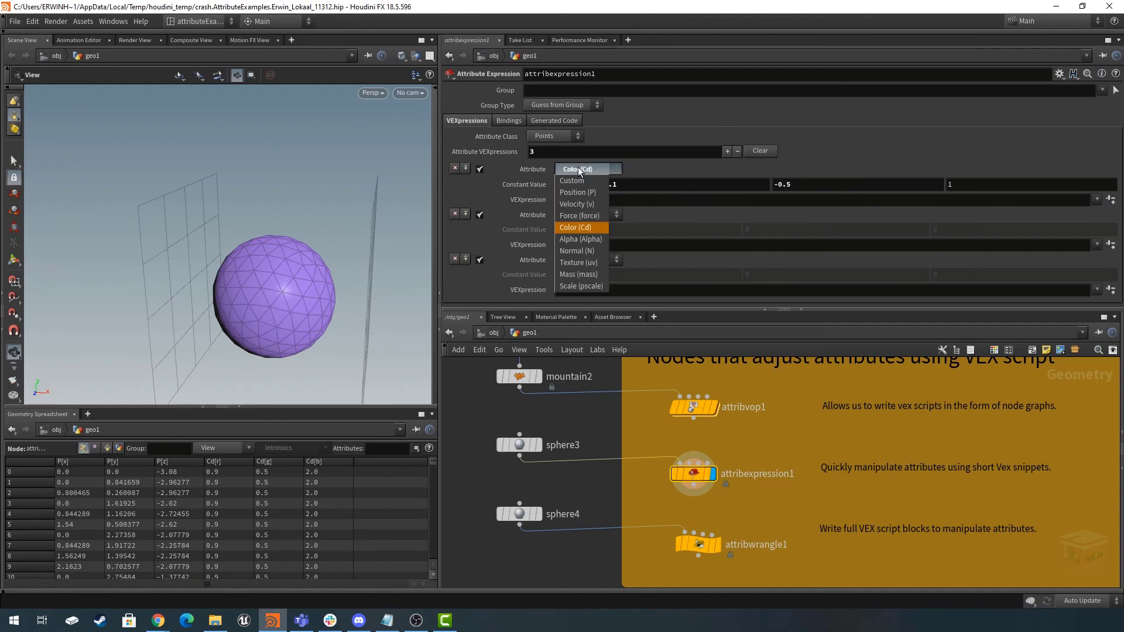
pyautogui.click(586, 196)
pyautogui.moveTo(659, 183); pyautogui.dragTo(802, 188, button='middle')
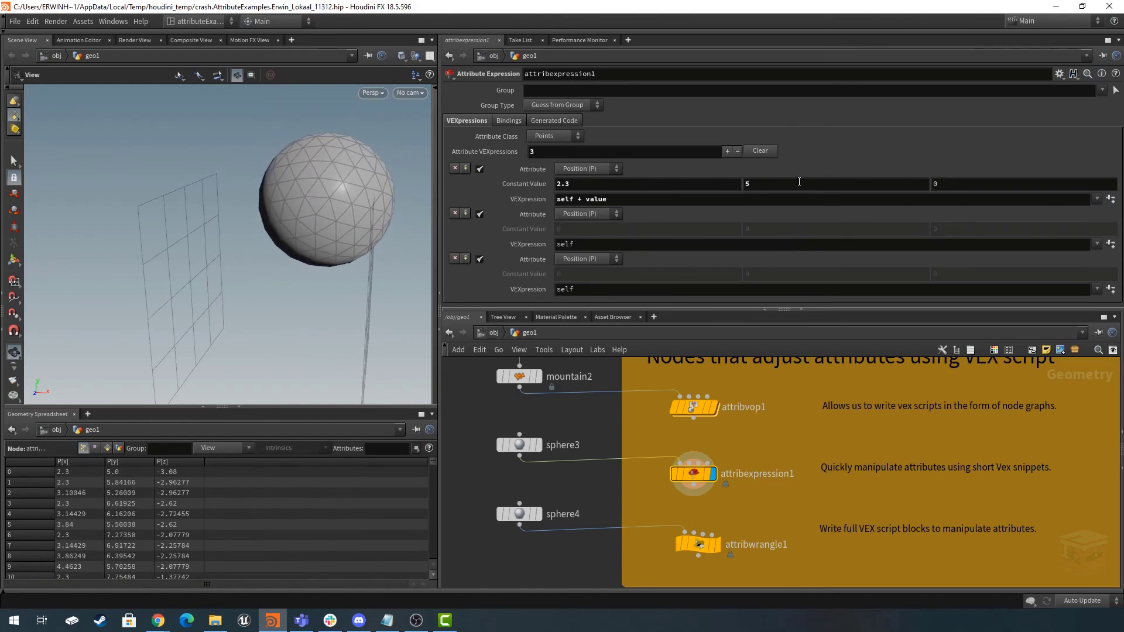
# Assign Color (Cd) to the second VEXpression and Normal (N) to the third.
pyautogui.moveTo(767, 443); pyautogui.dragTo(774, 415, button='middle')
pyautogui.click(588, 214)
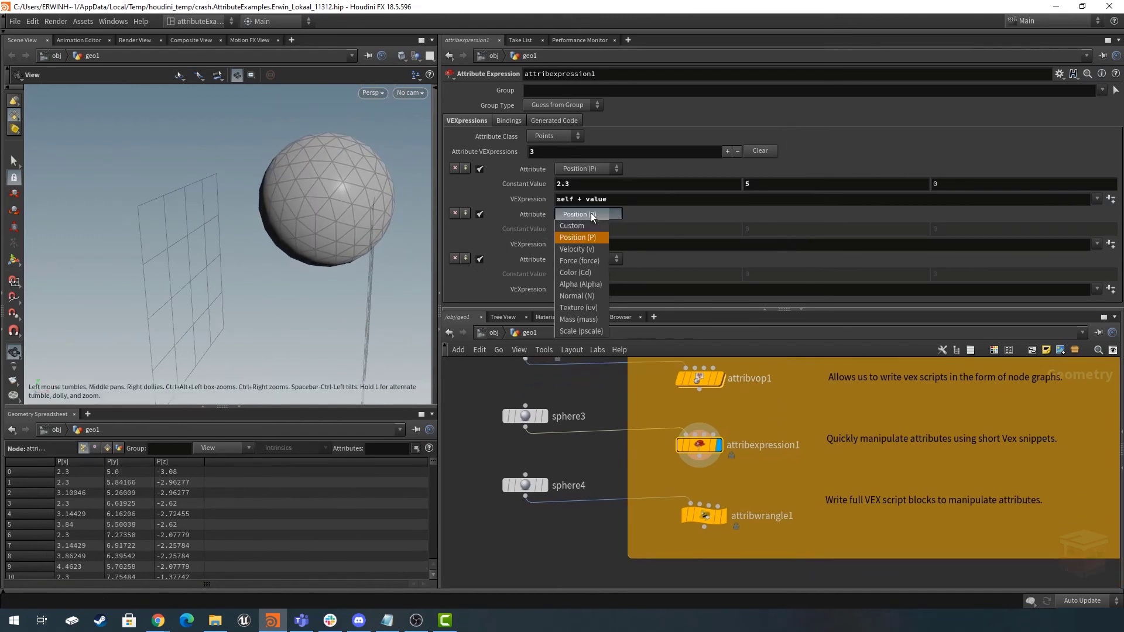
pyautogui.click(583, 271)
pyautogui.click(588, 257)
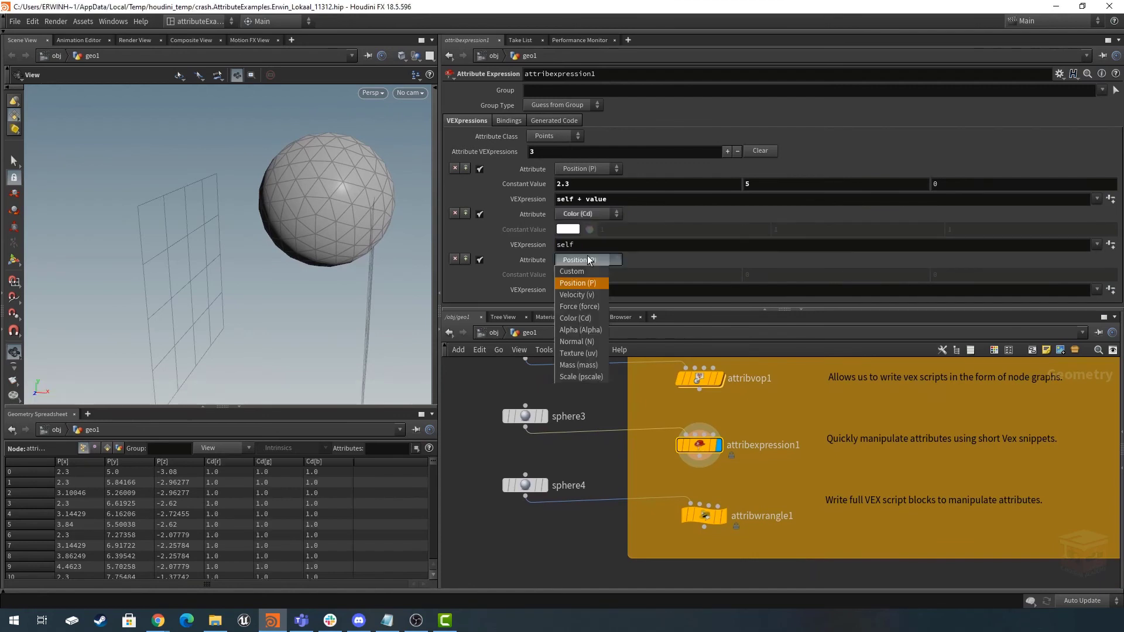
pyautogui.click(588, 343)
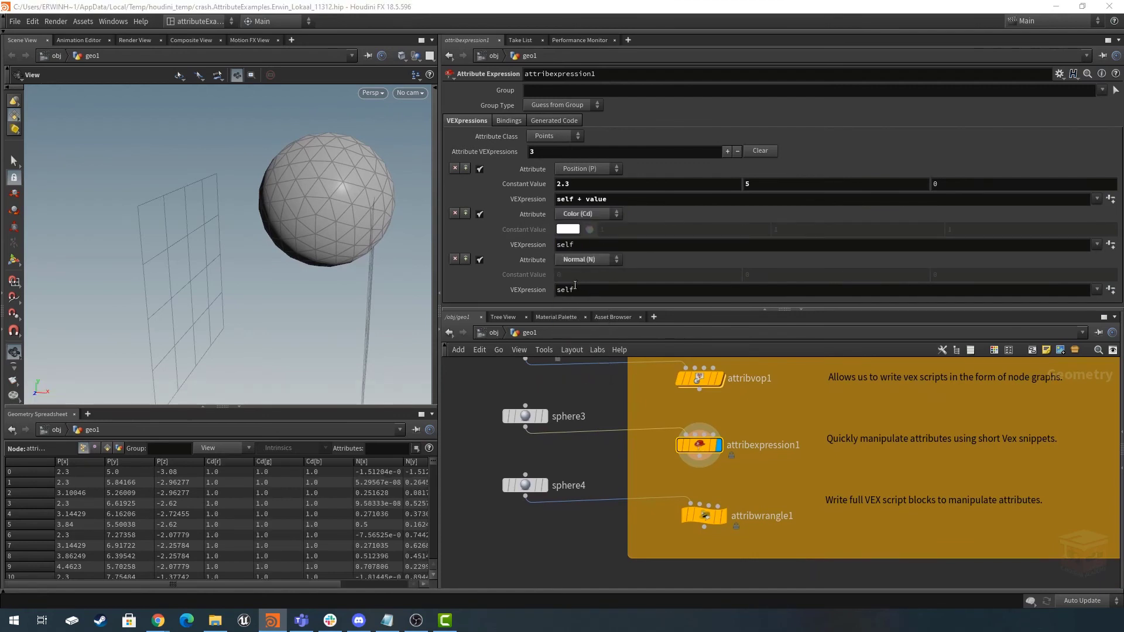
# Copy "+ value" from the position expression into the normal one so that it reads self + value.
pyautogui.moveTo(631, 197); pyautogui.dragTo(579, 204)
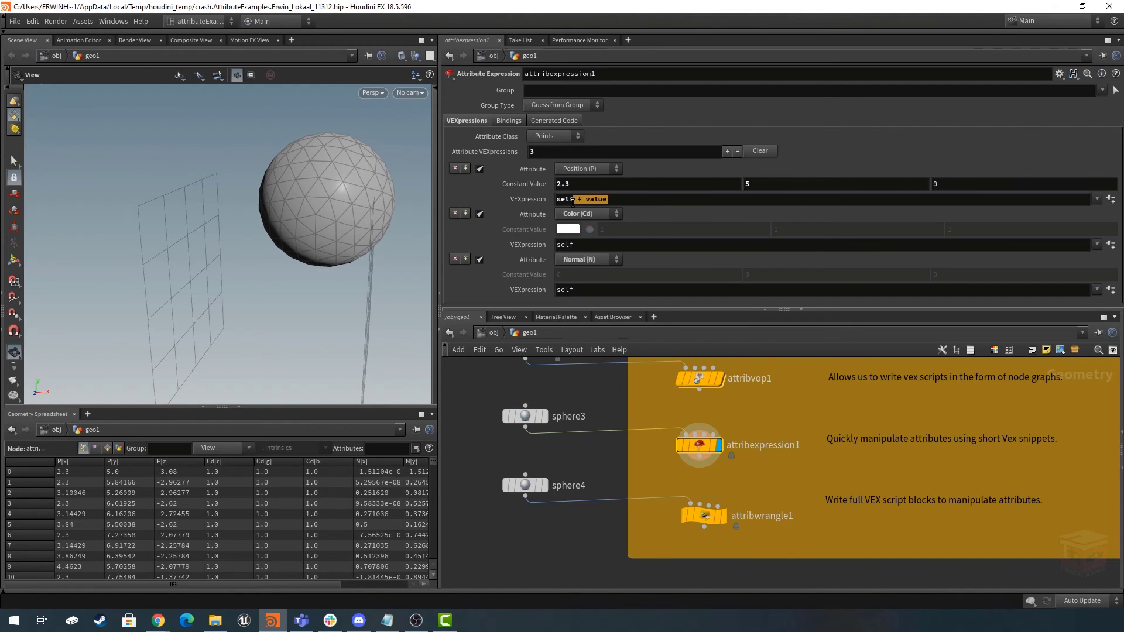
pyautogui.hotkey('ctrl', 'c')
pyautogui.click(597, 291)
pyautogui.hotkey('ctrl', 'v')
pyautogui.press('Return')
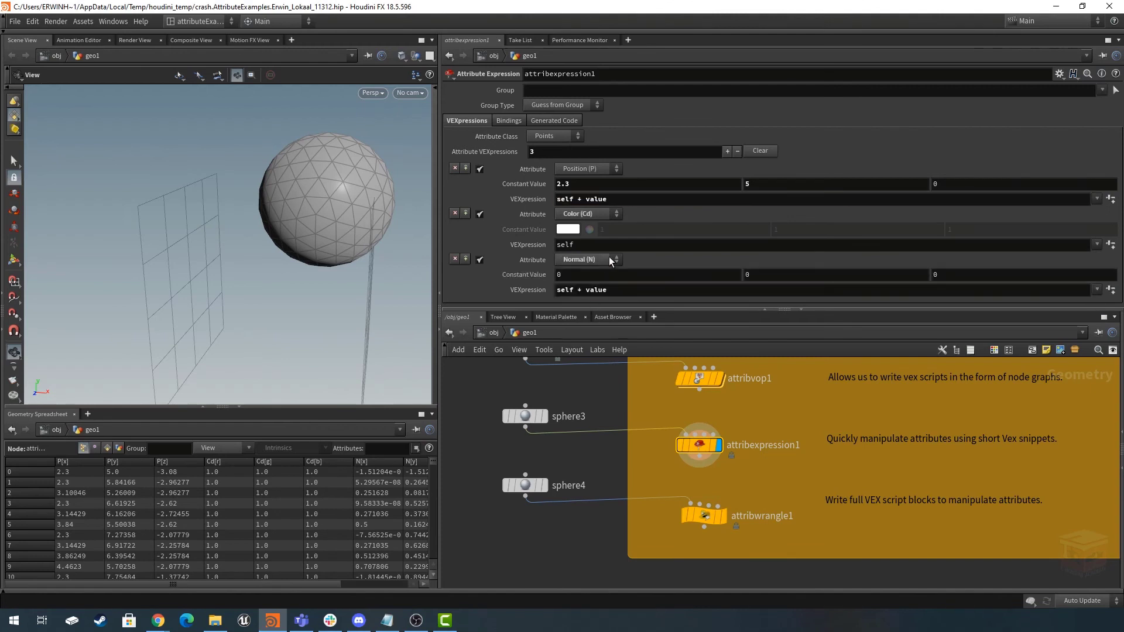
# Set the X constant of the Normal (N) expression to -6 and show the point normals in the viewport.
pyautogui.moveTo(572, 275); pyautogui.dragTo(454, 269, button='middle')
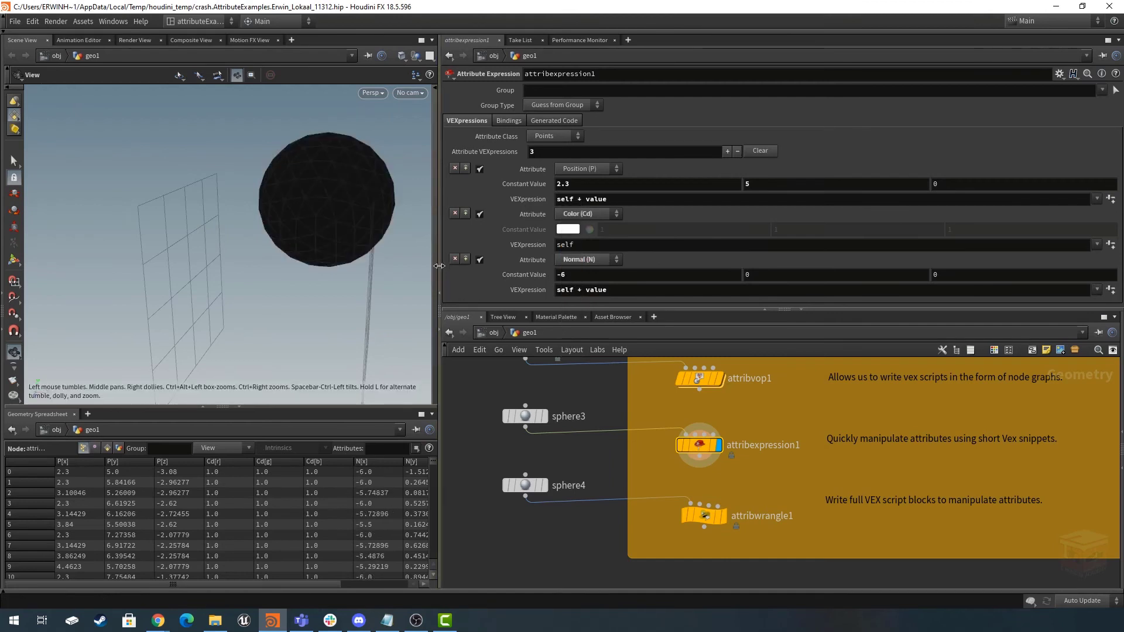
pyautogui.click(439, 265)
pyautogui.click(430, 286)
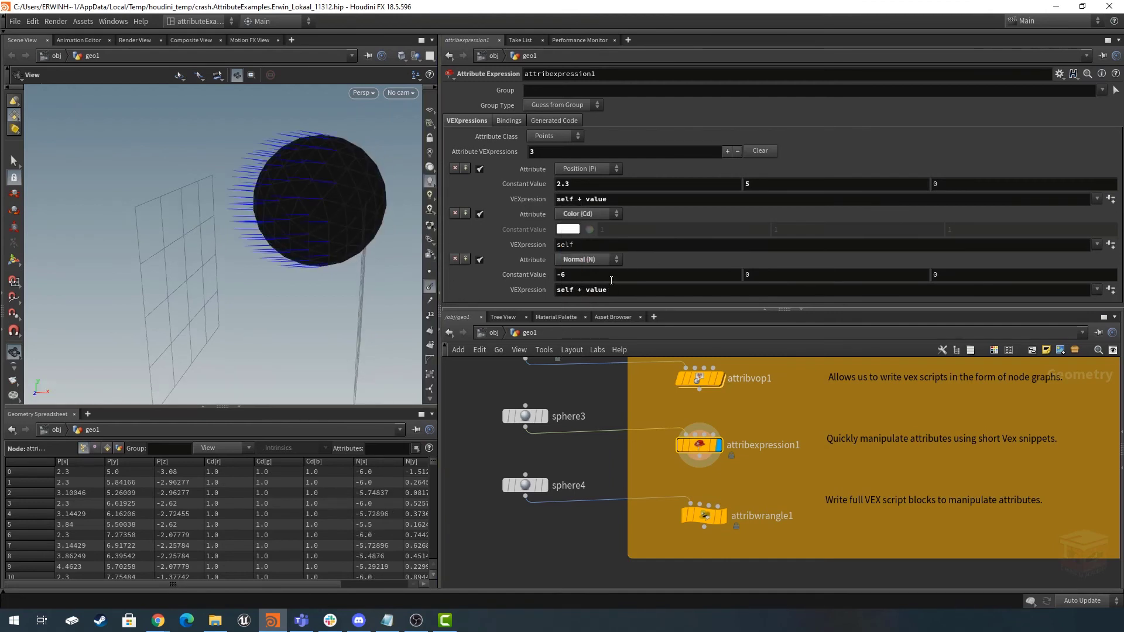
# Vary the X constant of the Normal (N) expression on attribexpression1.
pyautogui.moveTo(611, 280); pyautogui.dragTo(872, 296, button='middle')
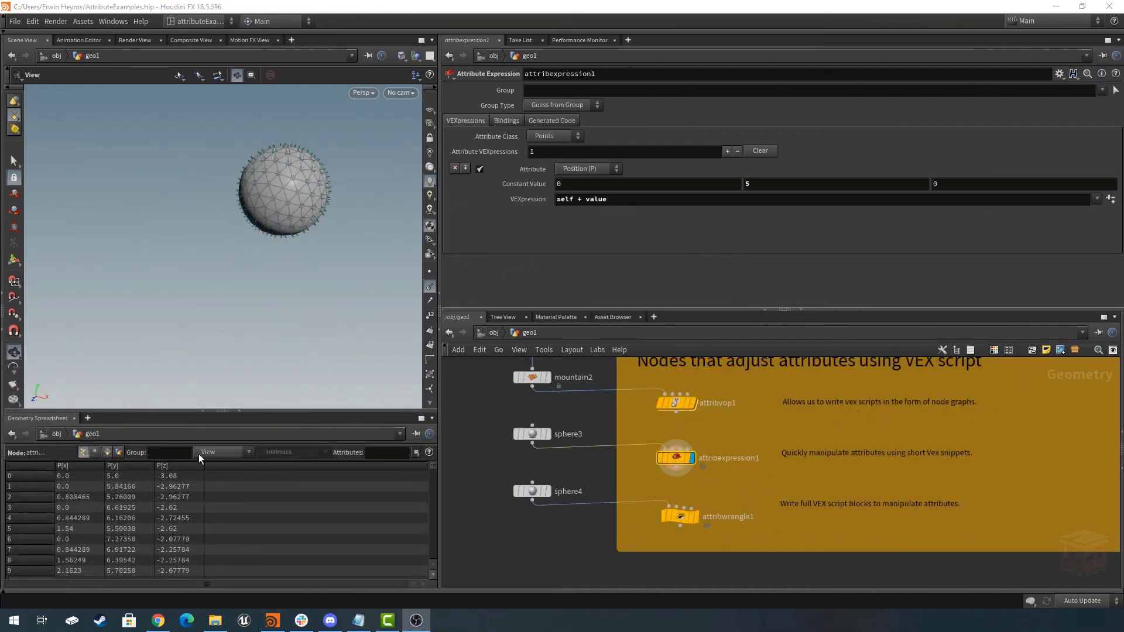
# Display attribwrangle1 in the viewport and select it to bring up its VEX code.
pyautogui.click(697, 517)
pyautogui.click(686, 519)
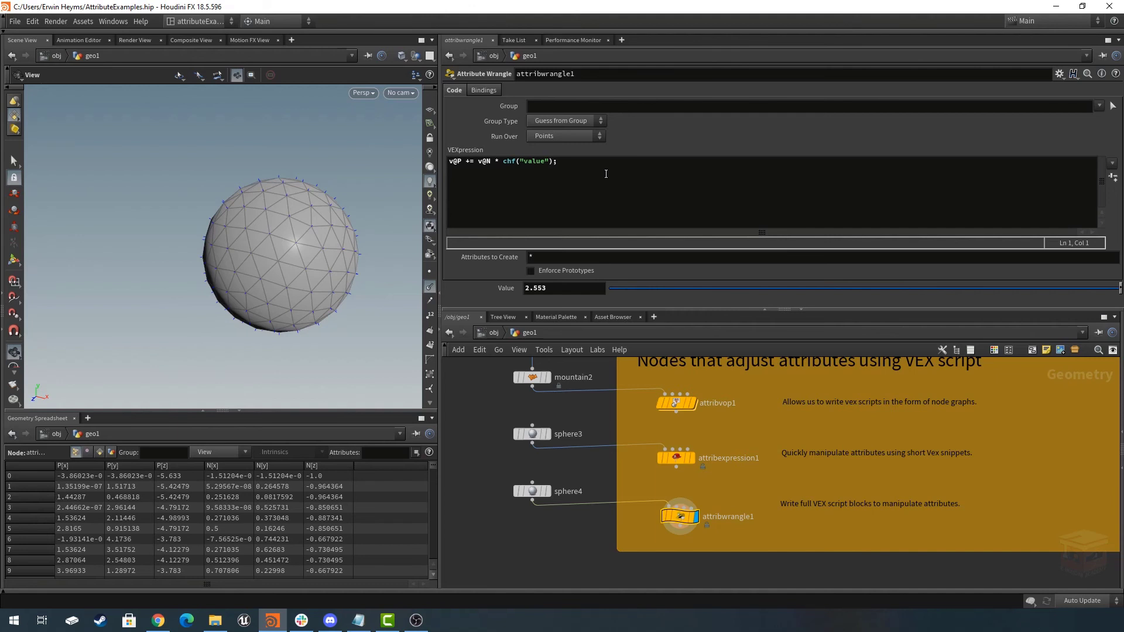
pyautogui.scroll(-2, 761, 417)
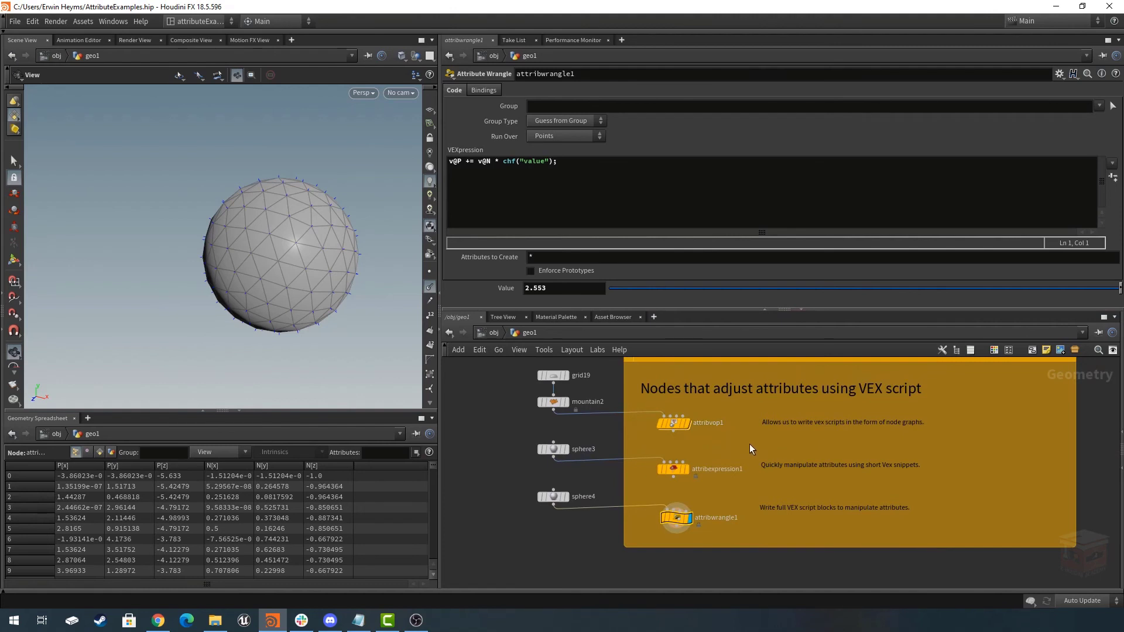
# Examine attribwrangle1's VEXpression part by part: v@P, the += v@N term and chf("value").
pyautogui.click(591, 160)
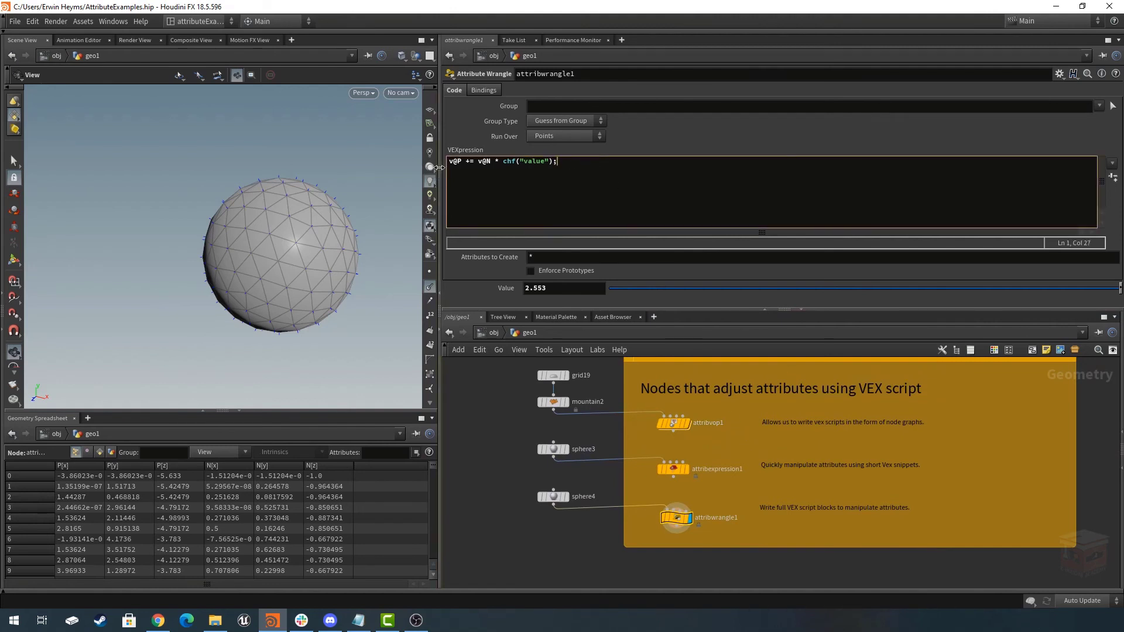
pyautogui.moveTo(450, 161); pyautogui.dragTo(463, 162)
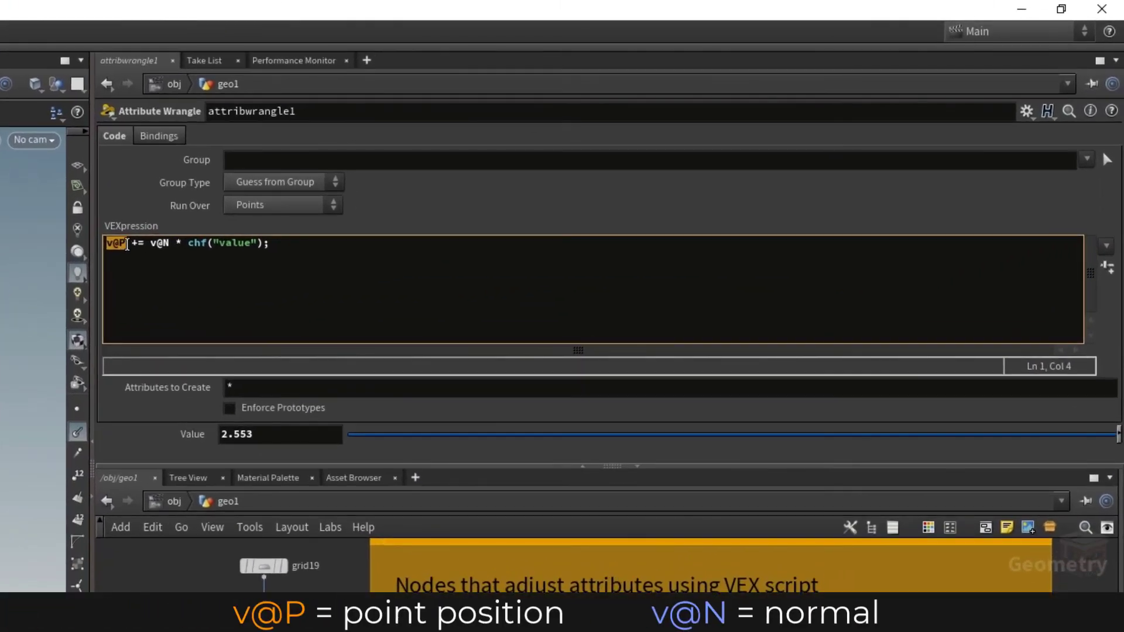
pyautogui.click(127, 251)
pyautogui.moveTo(131, 244); pyautogui.dragTo(280, 245)
pyautogui.click(169, 246)
pyautogui.click(187, 243)
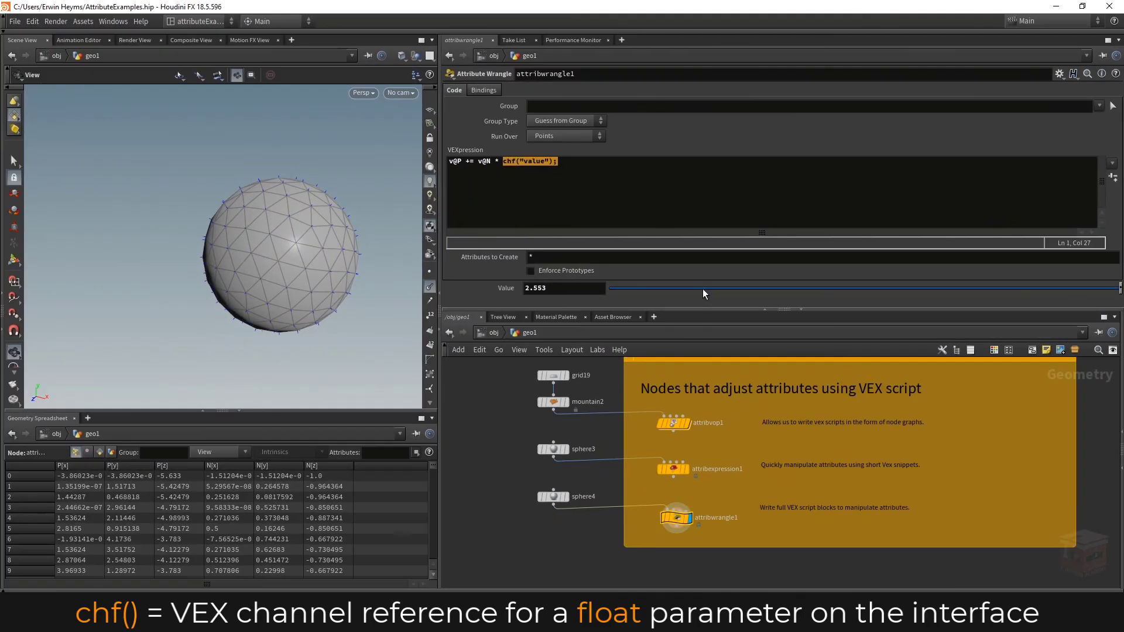
# Set attribwrangle1's Value parameter to 0.629.
pyautogui.moveTo(702, 289)
pyautogui.mouseDown()
pyautogui.moveTo(578, 291)
pyautogui.moveTo(1118, 289)
pyautogui.moveTo(705, 289)
pyautogui.mouseUp()
pyautogui.moveTo(549, 288); pyautogui.dragTo(784, 288, button='middle')
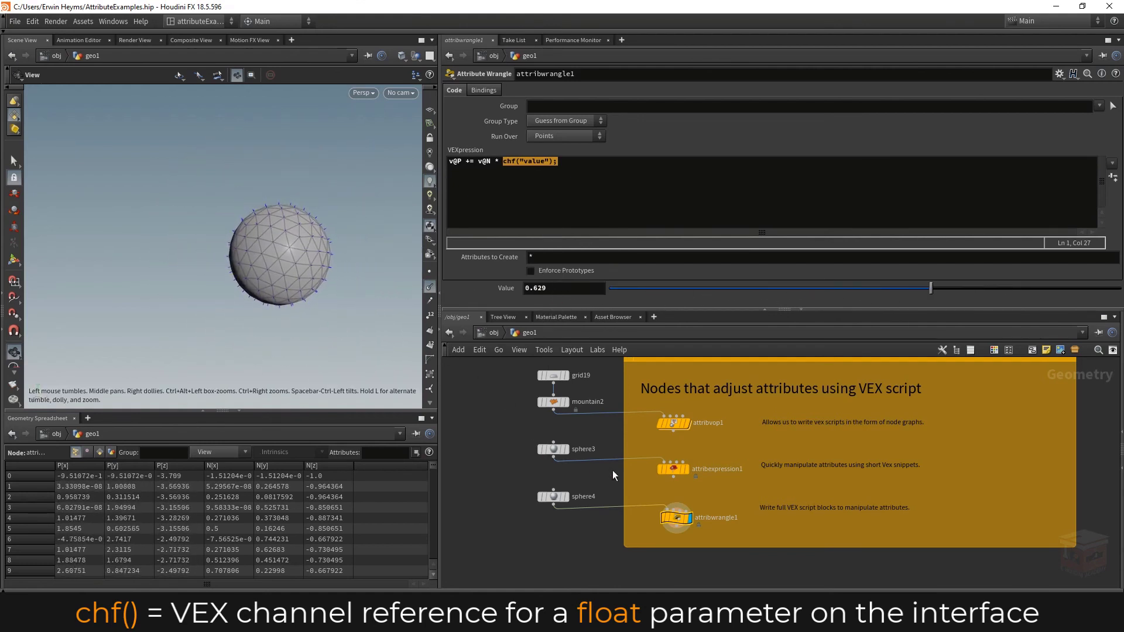
# Display the peak1 node for comparison and set its Distance to 4.3.
pyautogui.scroll(-15, 602, 473)
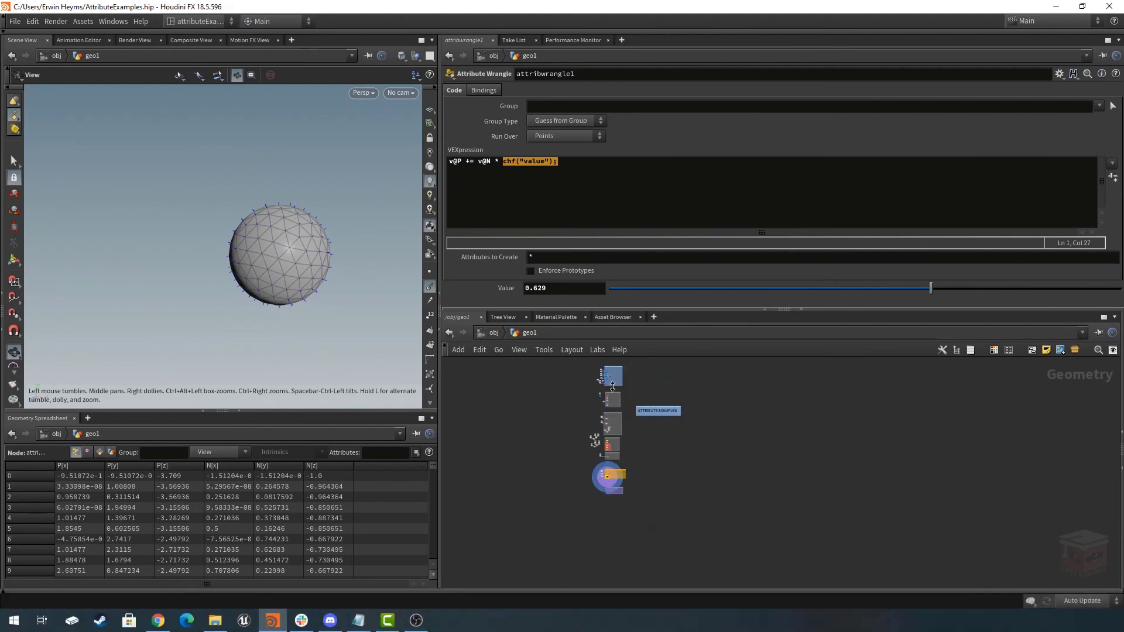
pyautogui.scroll(7, 612, 364)
pyautogui.moveTo(684, 375); pyautogui.dragTo(685, 562, button='middle')
pyautogui.scroll(10, 602, 502)
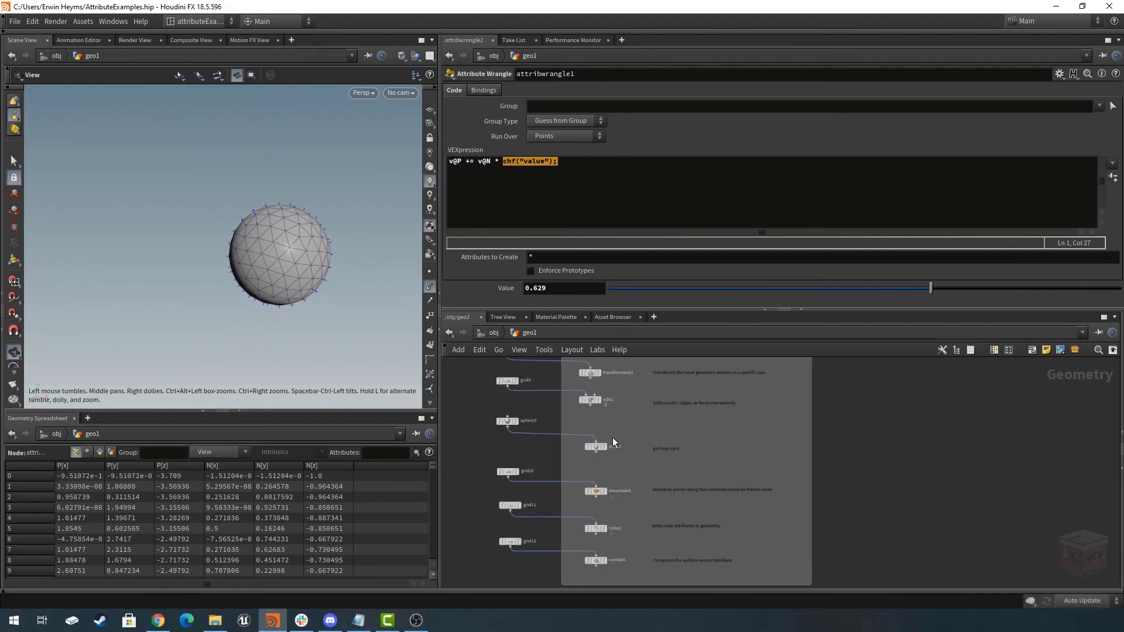
pyautogui.click(589, 452)
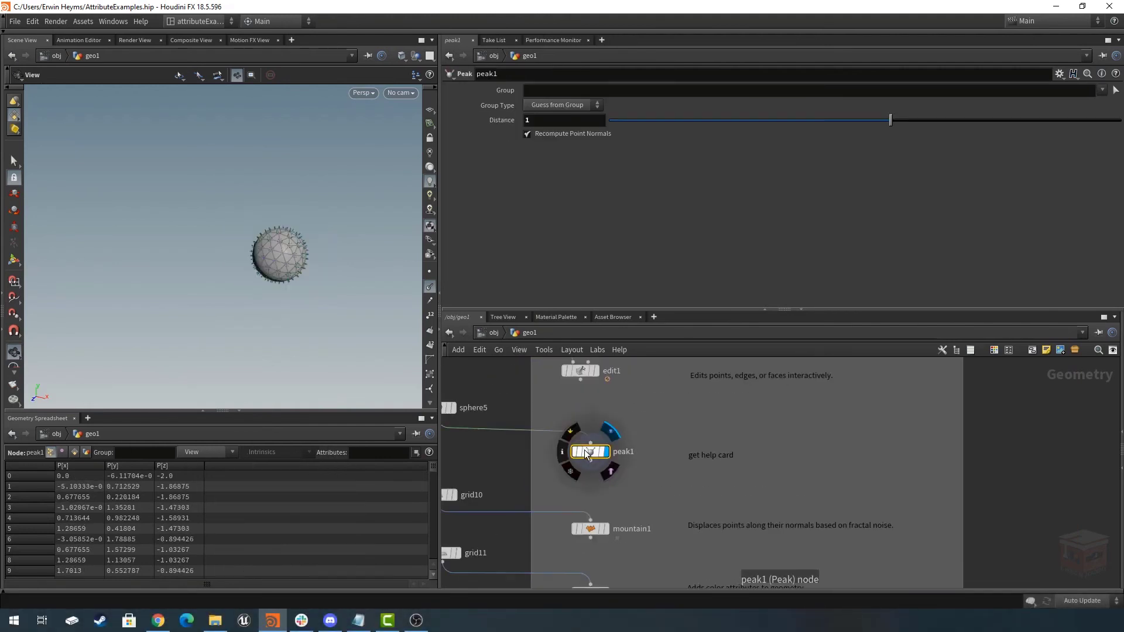
pyautogui.moveTo(890, 120); pyautogui.dragTo(974, 126)
# Return to the VEX script group and make attribwrangle1 the displayed and selected node again.
pyautogui.scroll(-8, 803, 449)
pyautogui.scroll(-6, 831, 460)
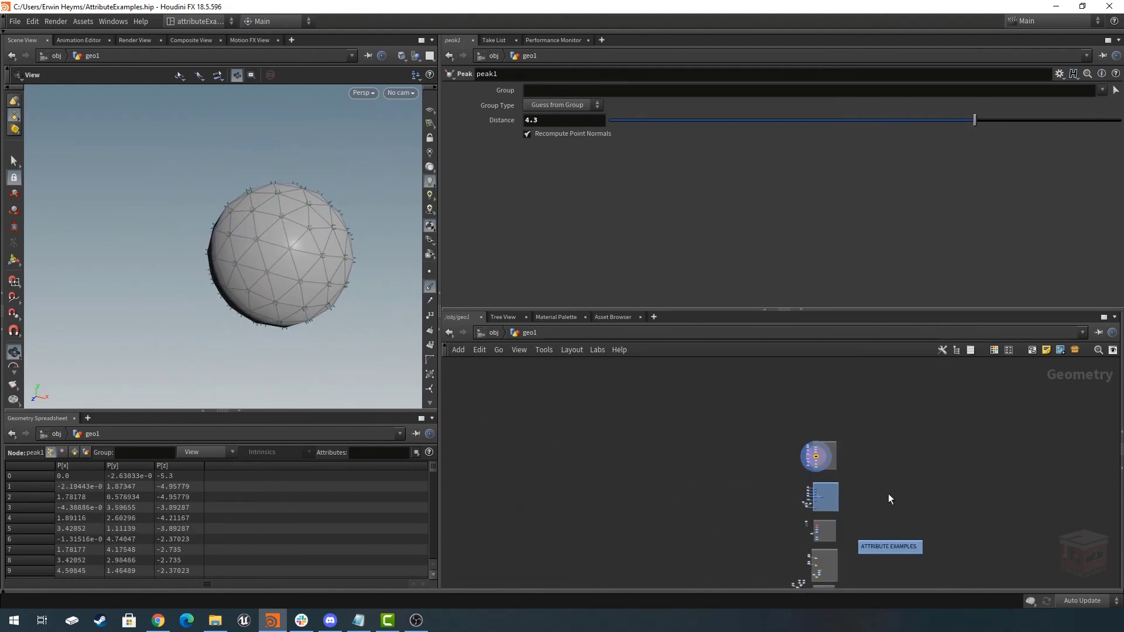
pyautogui.moveTo(887, 494); pyautogui.dragTo(857, 343, button='middle')
pyautogui.scroll(6, 795, 461)
pyautogui.moveTo(803, 513); pyautogui.dragTo(810, 444, button='middle')
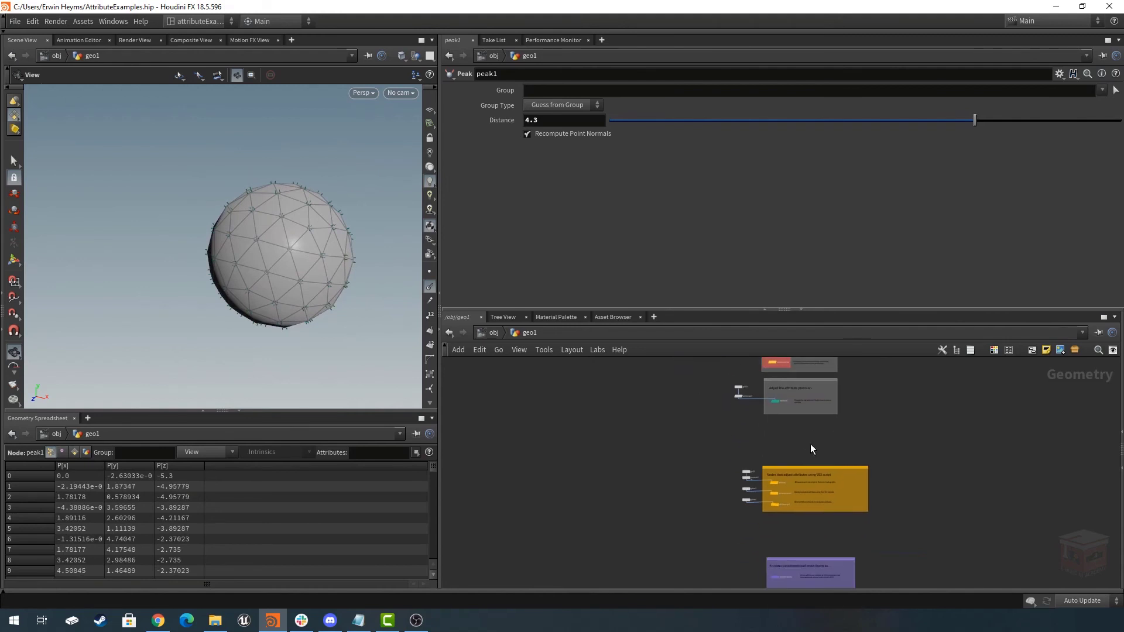
pyautogui.scroll(8, 771, 504)
pyautogui.click(782, 529)
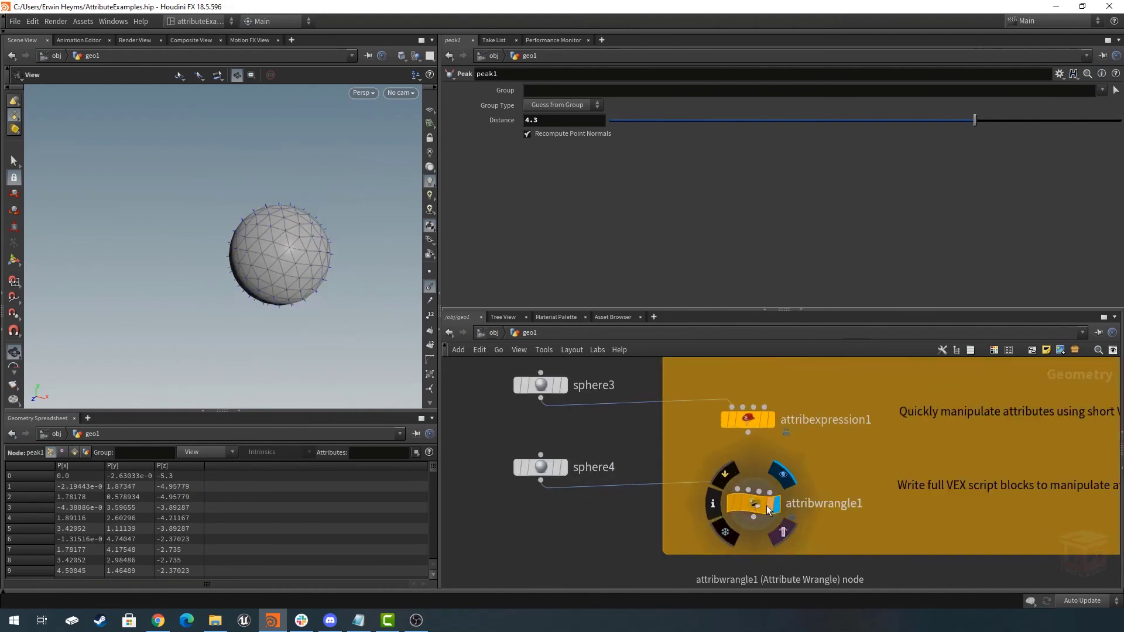
pyautogui.click(754, 506)
# Start a second line in attribwrangle1's VEXpression with the vector attribute v@Cd.
pyautogui.click(578, 165)
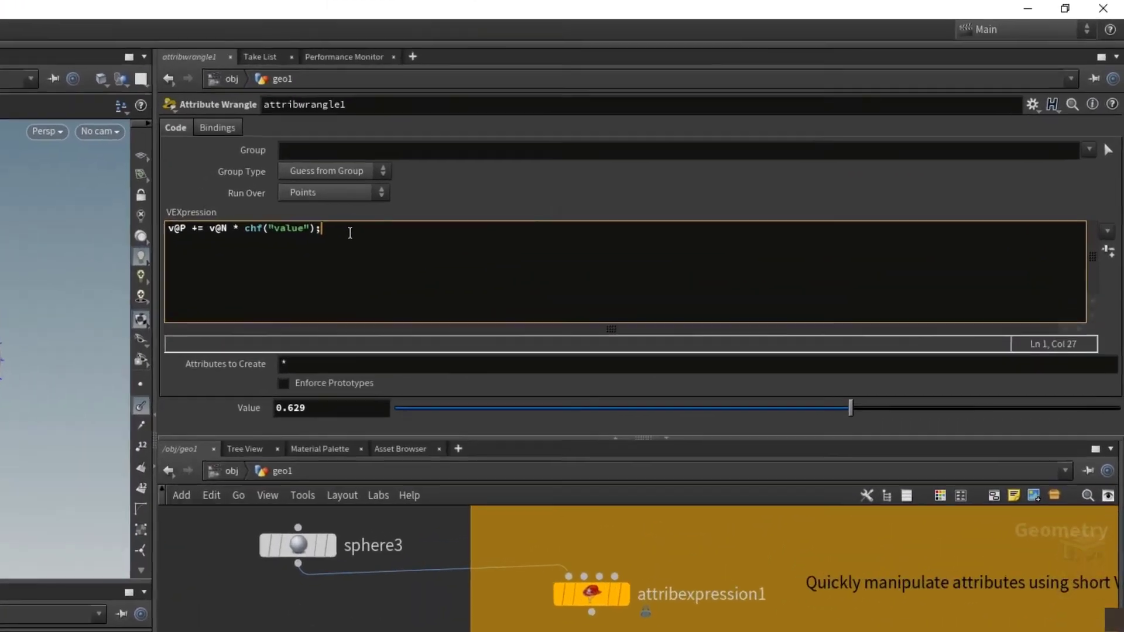
pyautogui.press('Return')
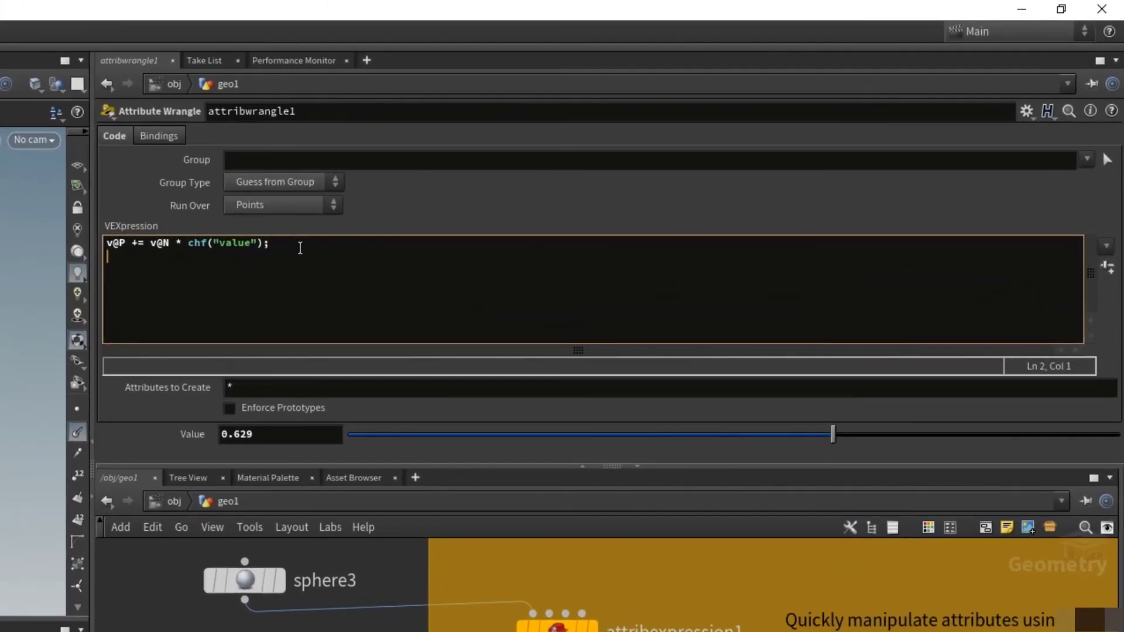
pyautogui.write('v@Cd')
pyautogui.press('Left')
pyautogui.press('BackSpace')
pyautogui.write('v')
pyautogui.press('Right')
pyautogui.press('Right')
pyautogui.press('Right')
# Write the type prefixes f@, i@ and s@ after v@Cd as examples and remove them again.
pyautogui.write('f@ i@')
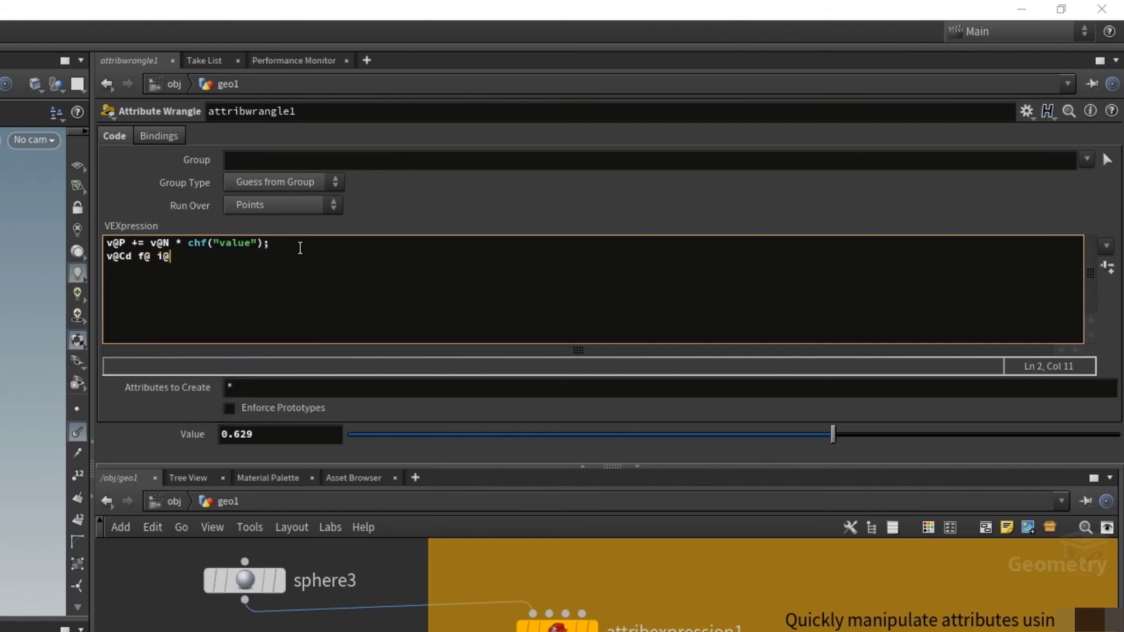
pyautogui.write(' s@')
pyautogui.press('BackSpace')
pyautogui.press('BackSpace')
pyautogui.press('BackSpace')
pyautogui.press('BackSpace')
pyautogui.press('BackSpace')
pyautogui.press('BackSpace')
pyautogui.press('BackSpace')
pyautogui.press('BackSpace')
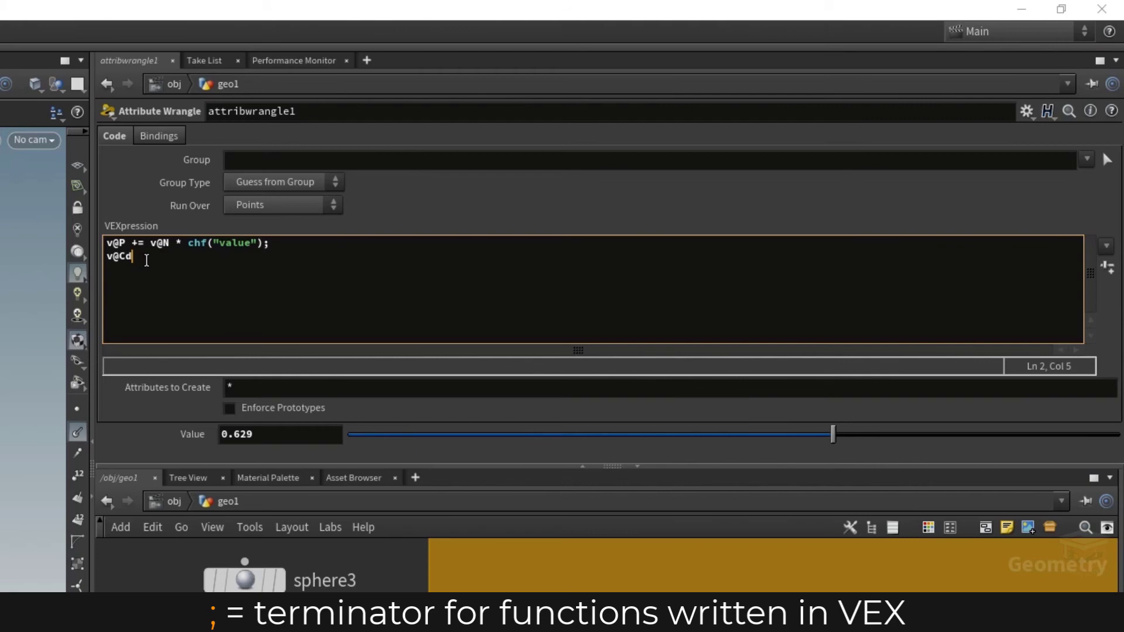
# Complete the second VEXpression line as v@Cd = chv("setColor");.
pyautogui.write(';')
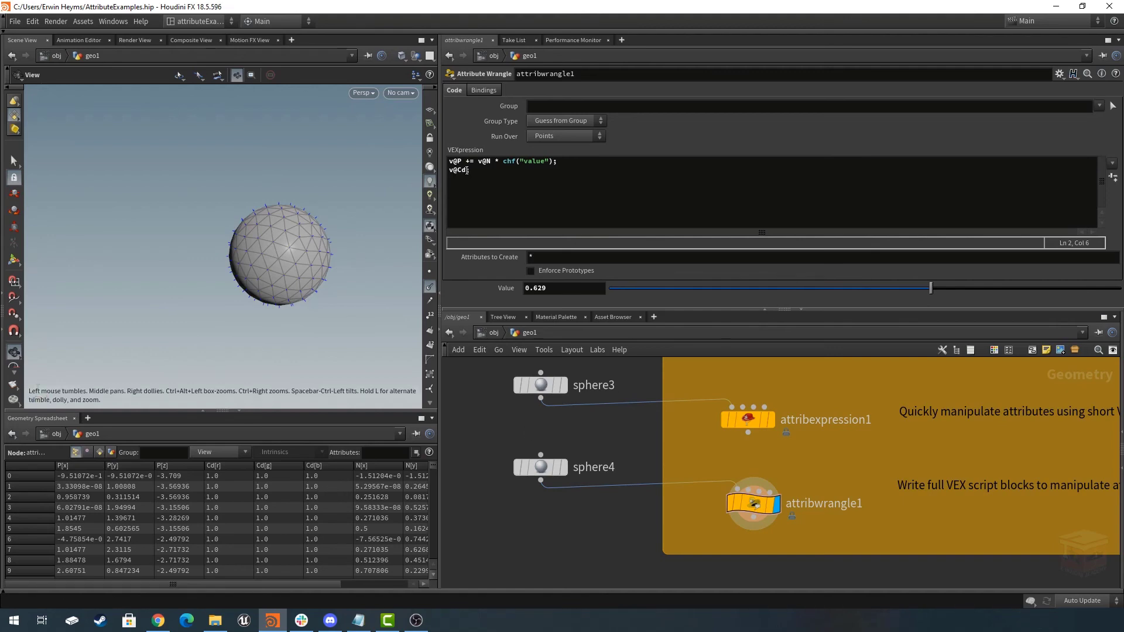
pyautogui.click(466, 170)
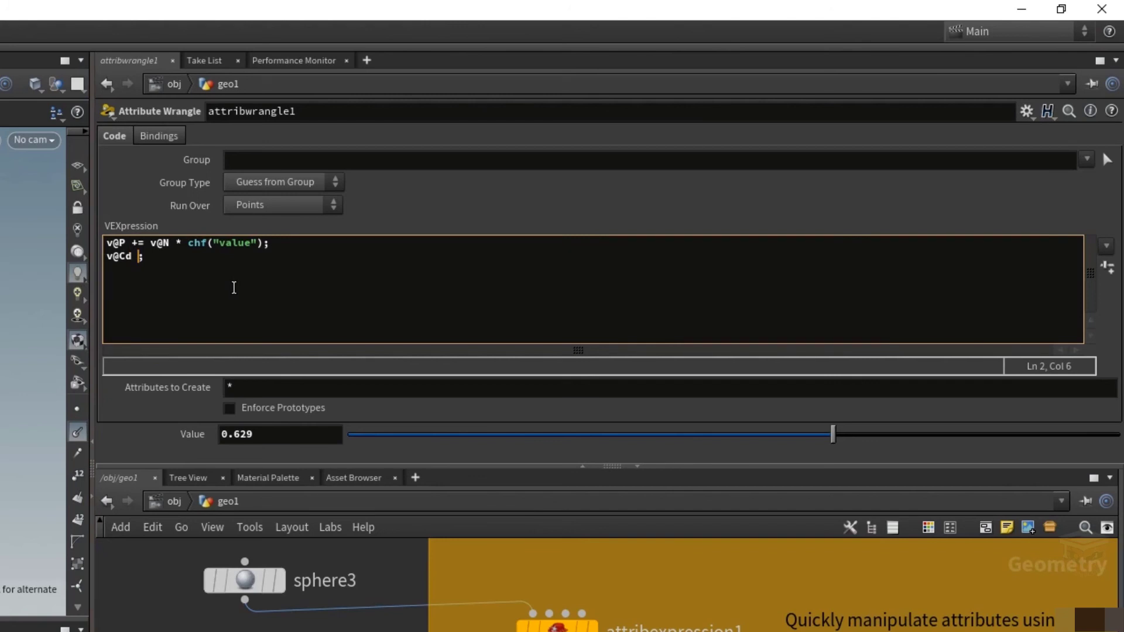
pyautogui.write('= chv')
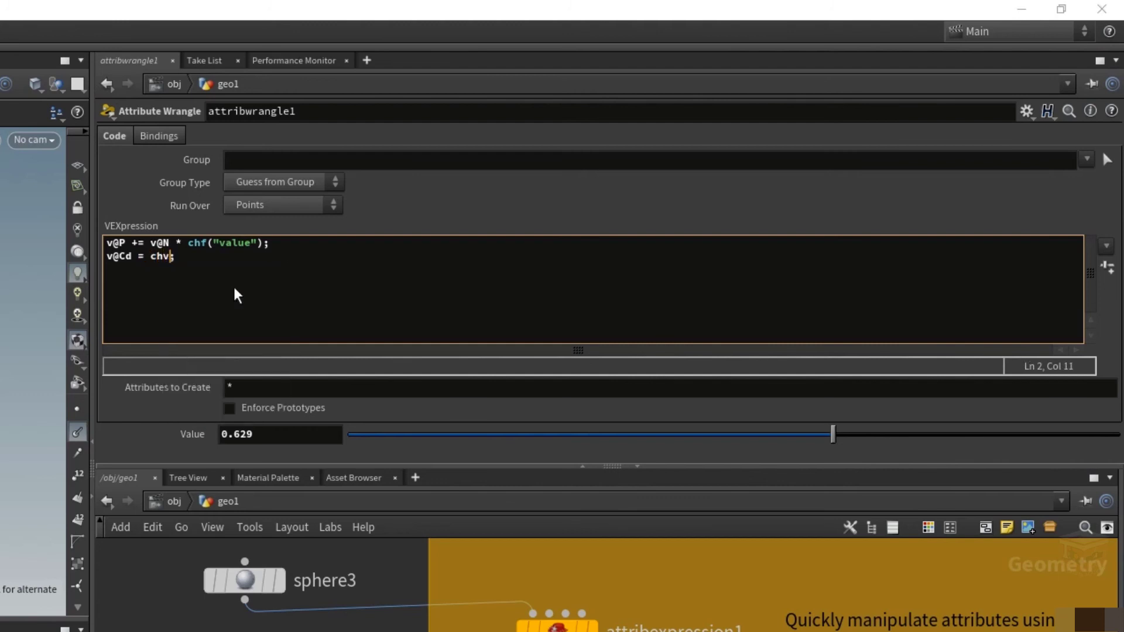
pyautogui.write('(')
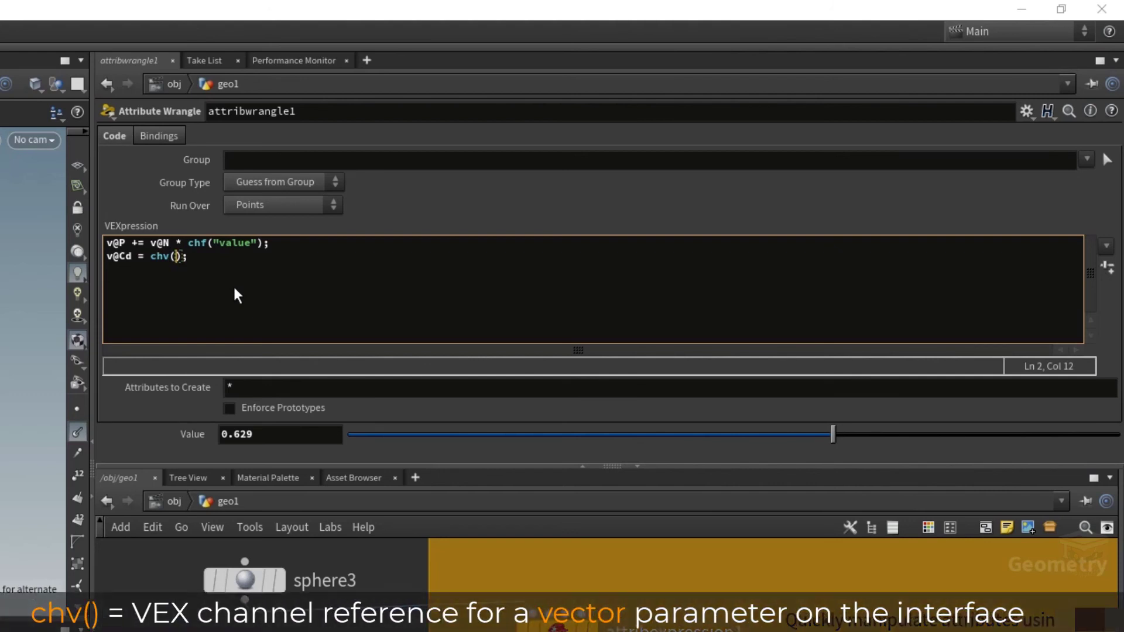
pyautogui.write('"')
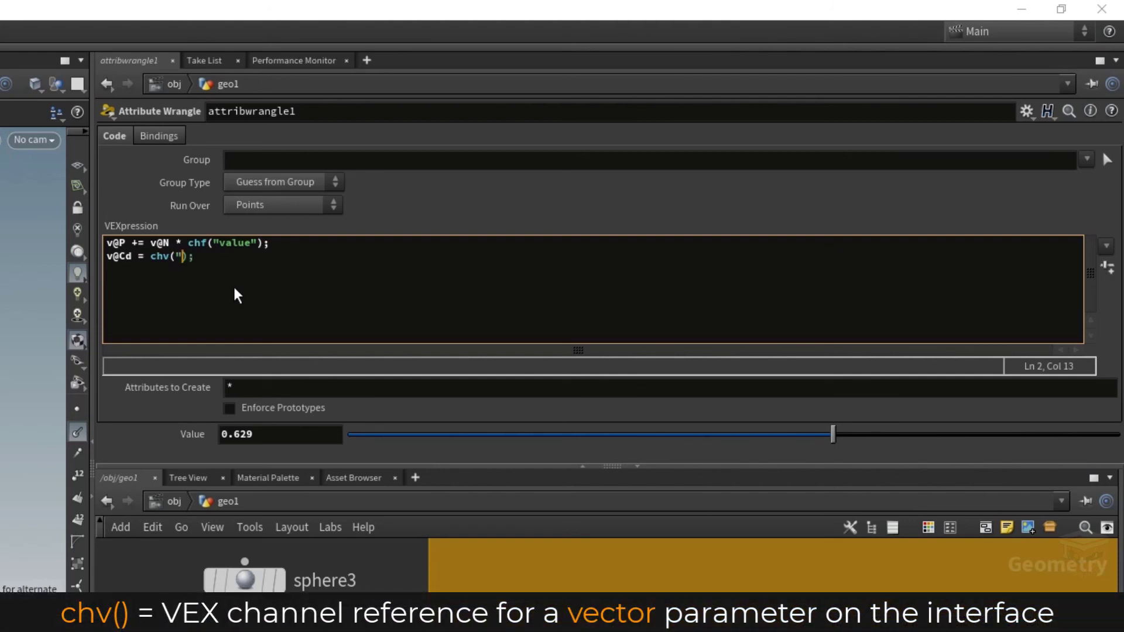
pyautogui.write('setColor')
pyautogui.press('Right')
pyautogui.press('Right')
pyautogui.press('Right')
# Try the relative path ../ in front of setColor in the chv reference and remove it.
pyautogui.doubleClick(182, 256)
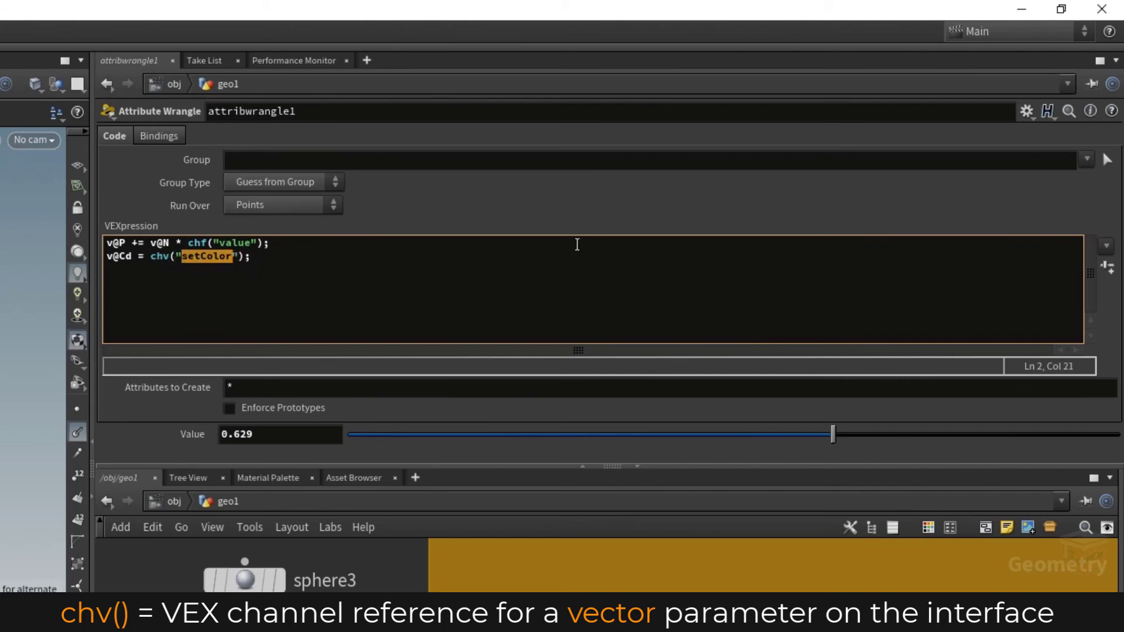
pyautogui.click(182, 256)
pyautogui.write('../')
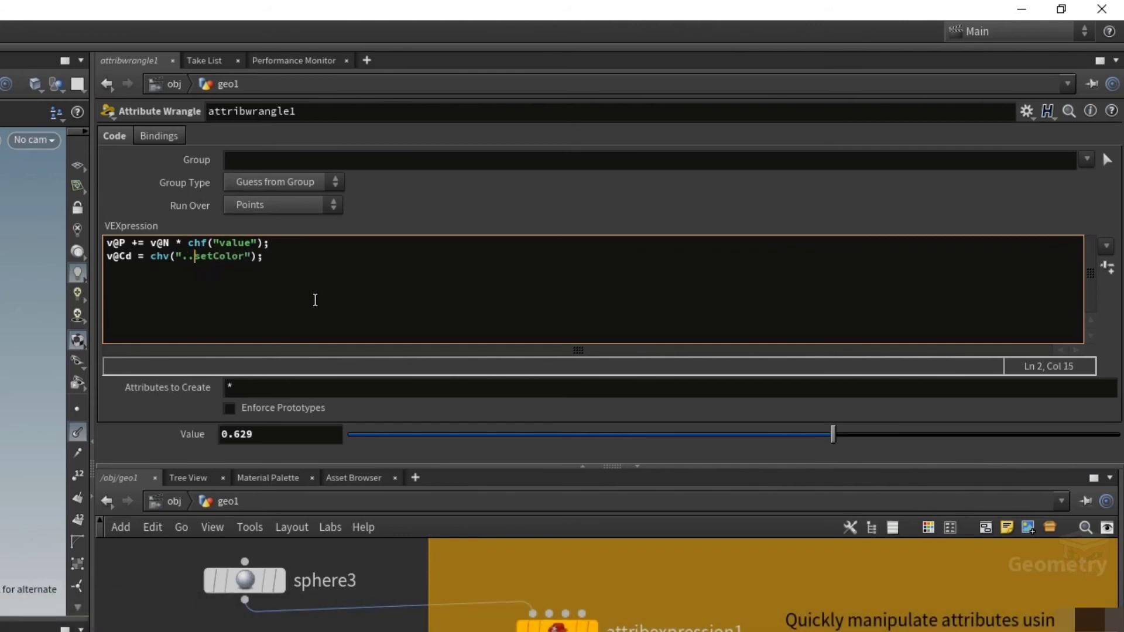
pyautogui.press('BackSpace')
pyautogui.press('BackSpace')
pyautogui.press('BackSpace')
# Generate the setColor parameter from the code and set its first two components to 1.3 and 1.1.
pyautogui.click(1106, 269)
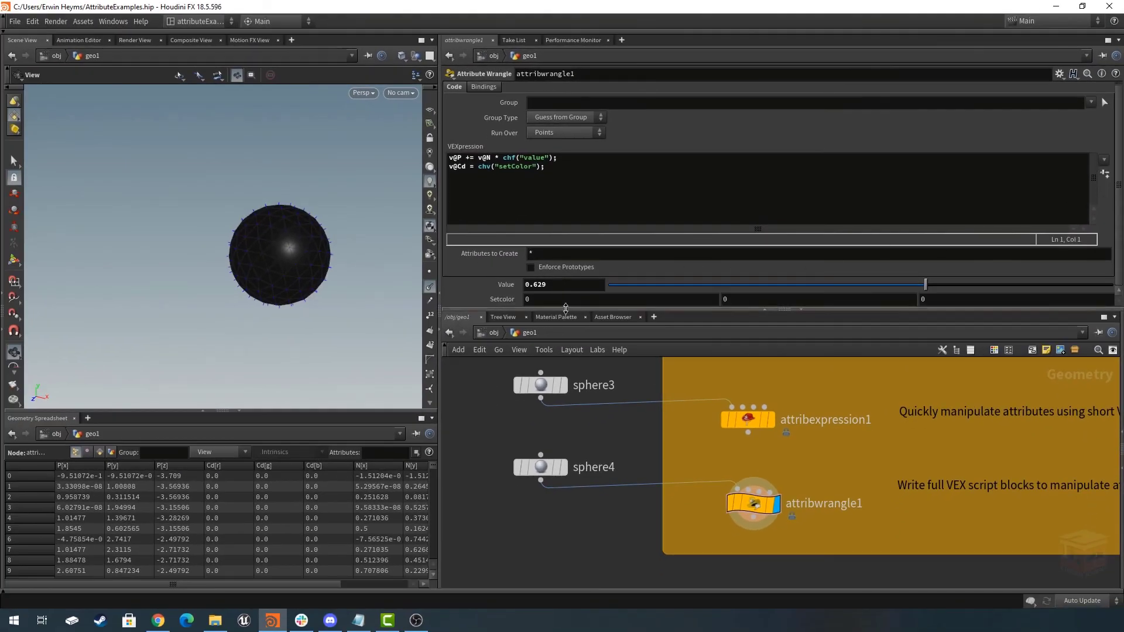
pyautogui.moveTo(559, 302); pyautogui.dragTo(644, 300, button='middle')
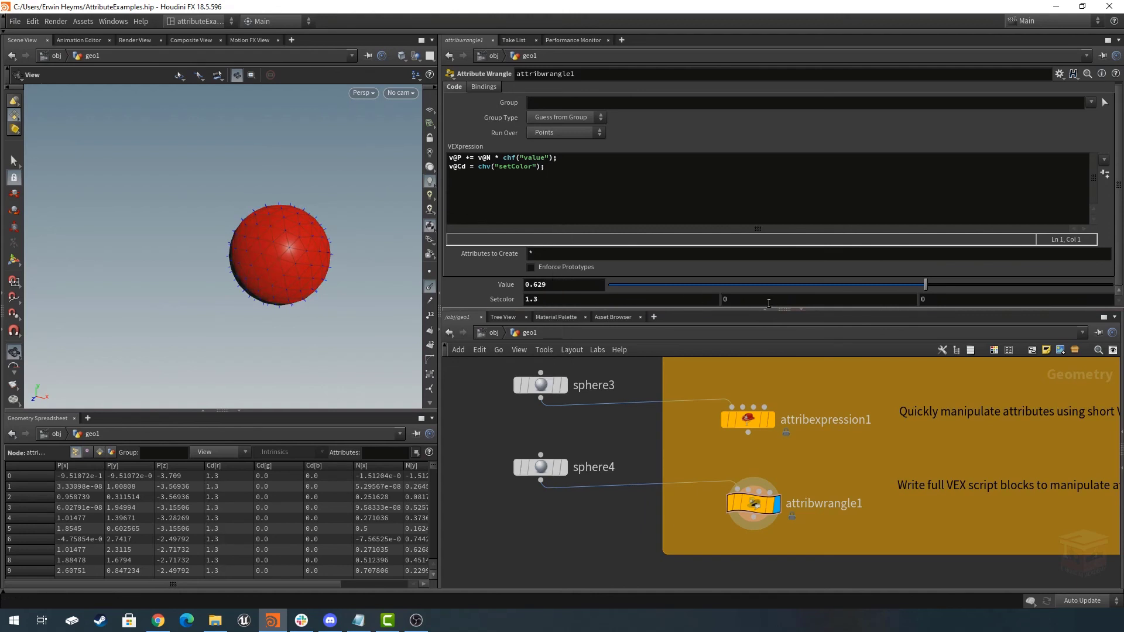
pyautogui.moveTo(764, 300)
pyautogui.mouseDown(button='middle')
pyautogui.moveTo(912, 296)
pyautogui.moveTo(772, 299)
pyautogui.mouseUp(button='middle')
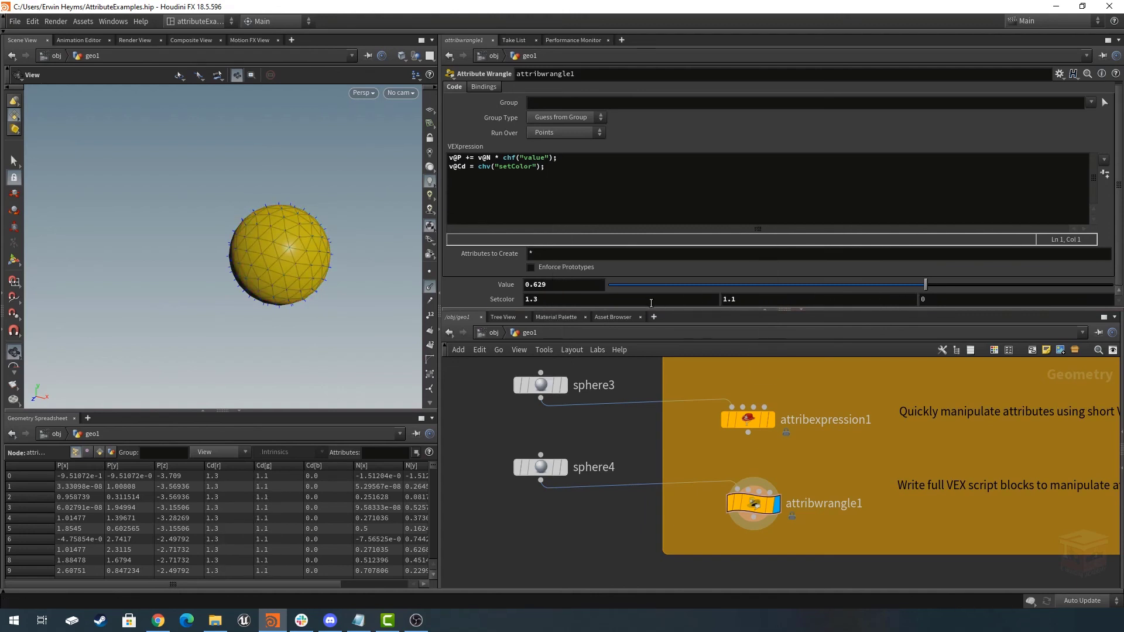
# Set the first two Setcolor components to 0.5 and 0.25.
pyautogui.write('0.5')
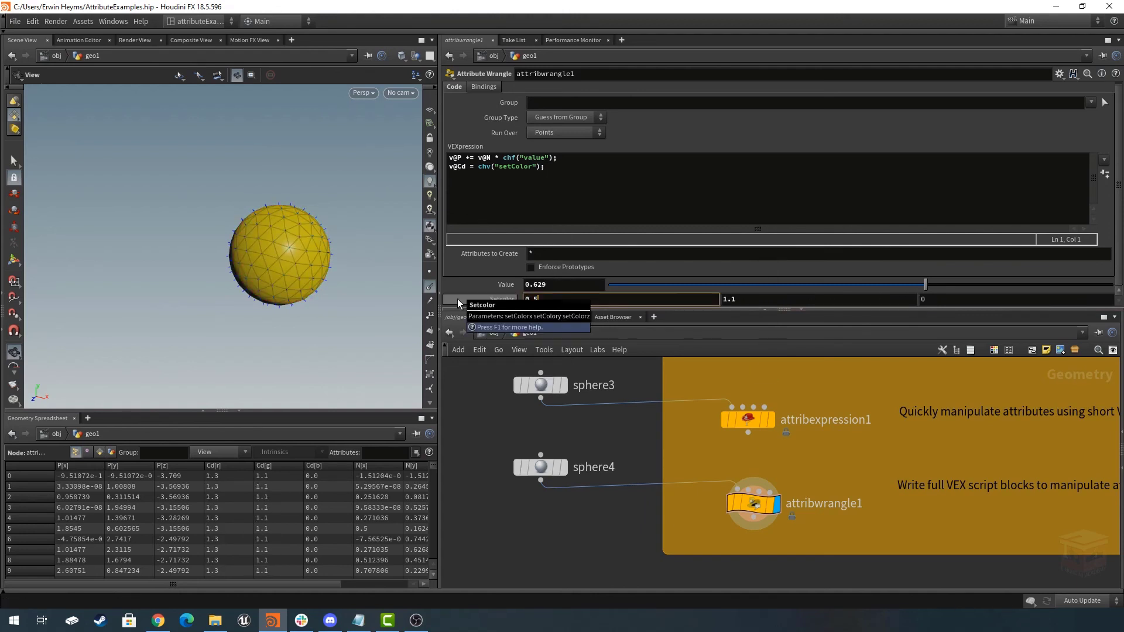
pyautogui.press('Tab')
pyautogui.write('0.25')
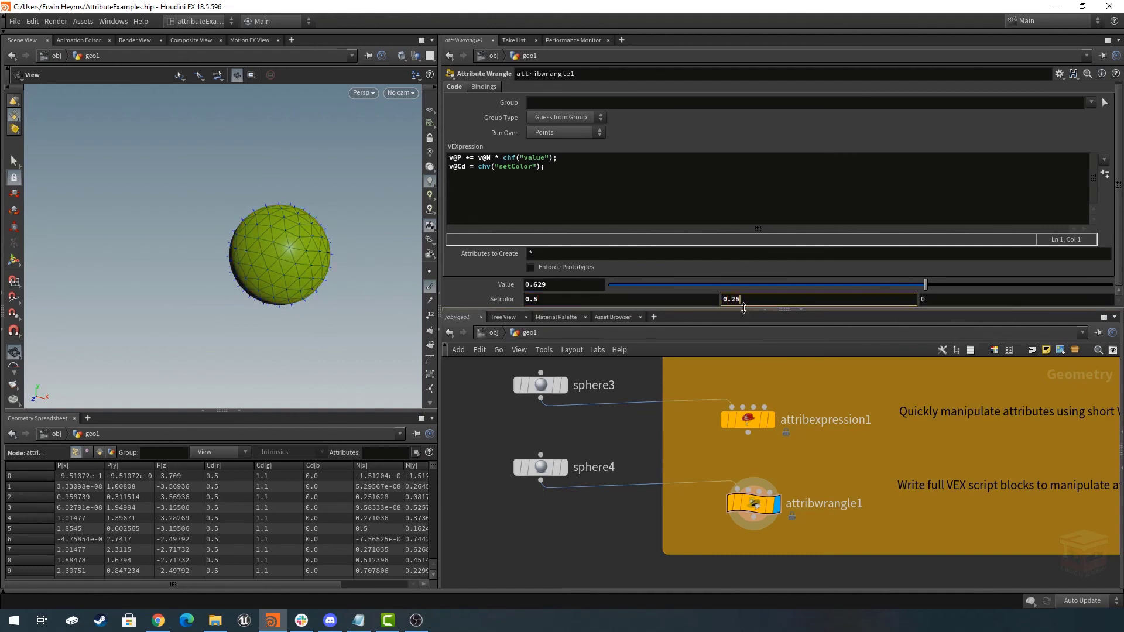
pyautogui.press('Return')
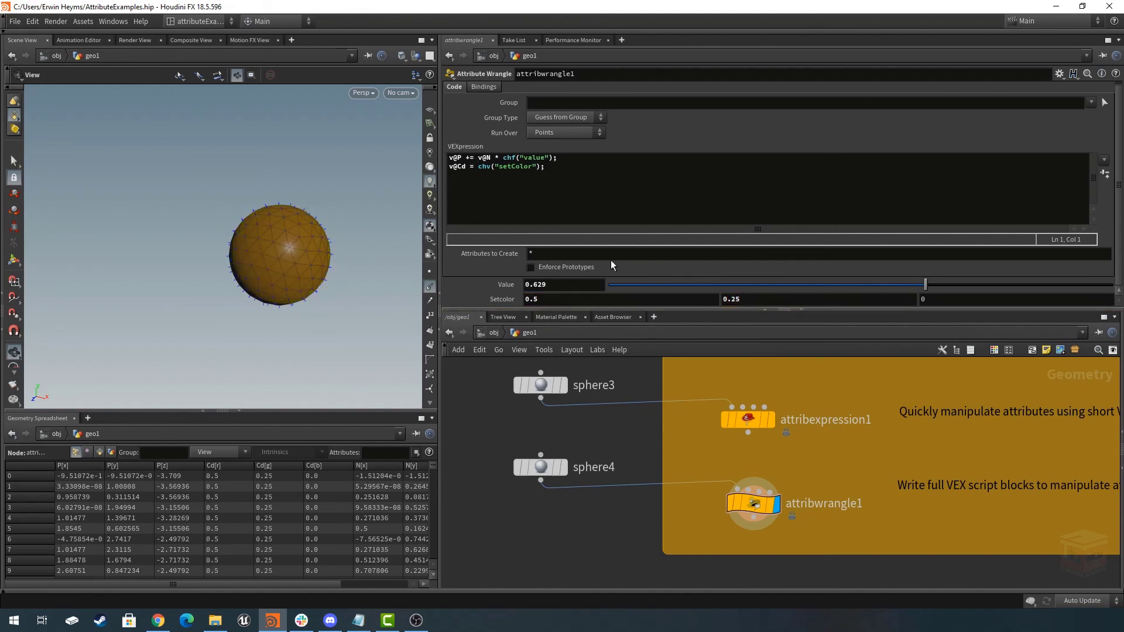
# Copy * chf("value") from the first line to the end of the v@Cd expression, before its semicolon.
pyautogui.click(540, 167)
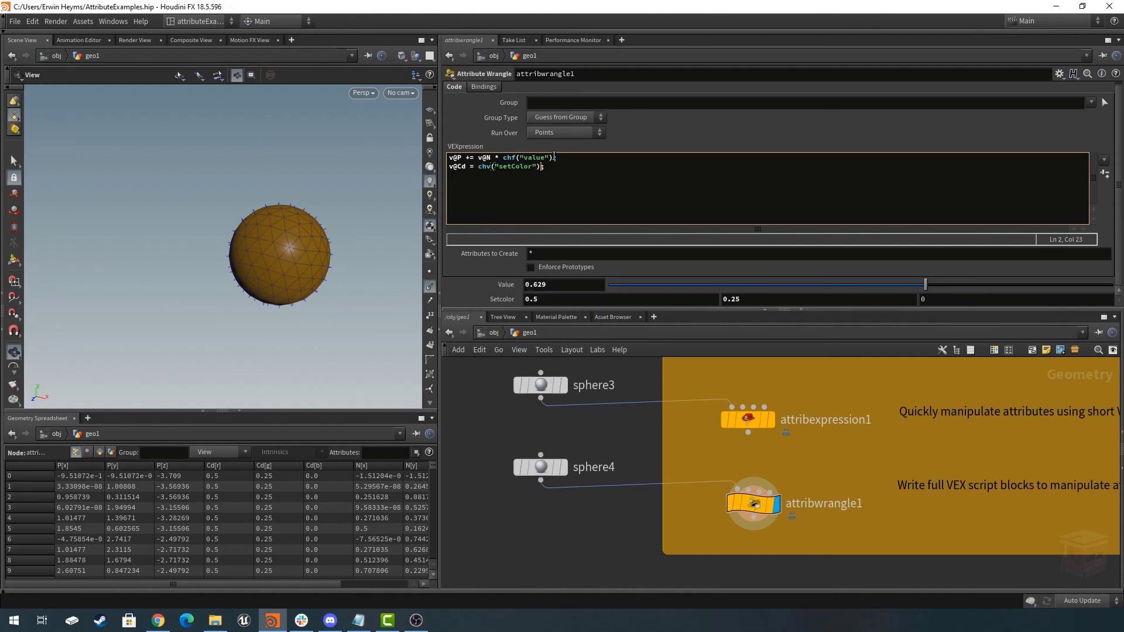
pyautogui.moveTo(554, 157); pyautogui.dragTo(493, 159)
pyautogui.hotkey('ctrl', 'c')
pyautogui.click(541, 169)
pyautogui.hotkey('ctrl', 'v')
pyautogui.click(542, 166)
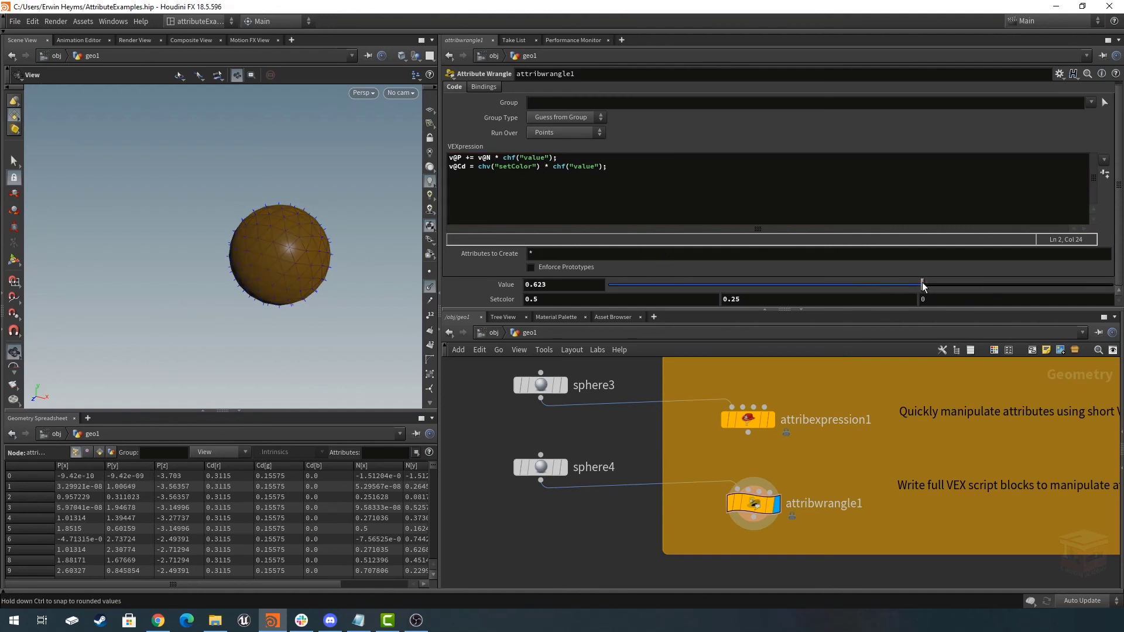
# Vary attribwrangle1's Value parameter down and back up, ending at 4.
pyautogui.moveTo(925, 285); pyautogui.dragTo(605, 283)
pyautogui.moveTo(556, 285); pyautogui.dragTo(808, 287, button='middle')
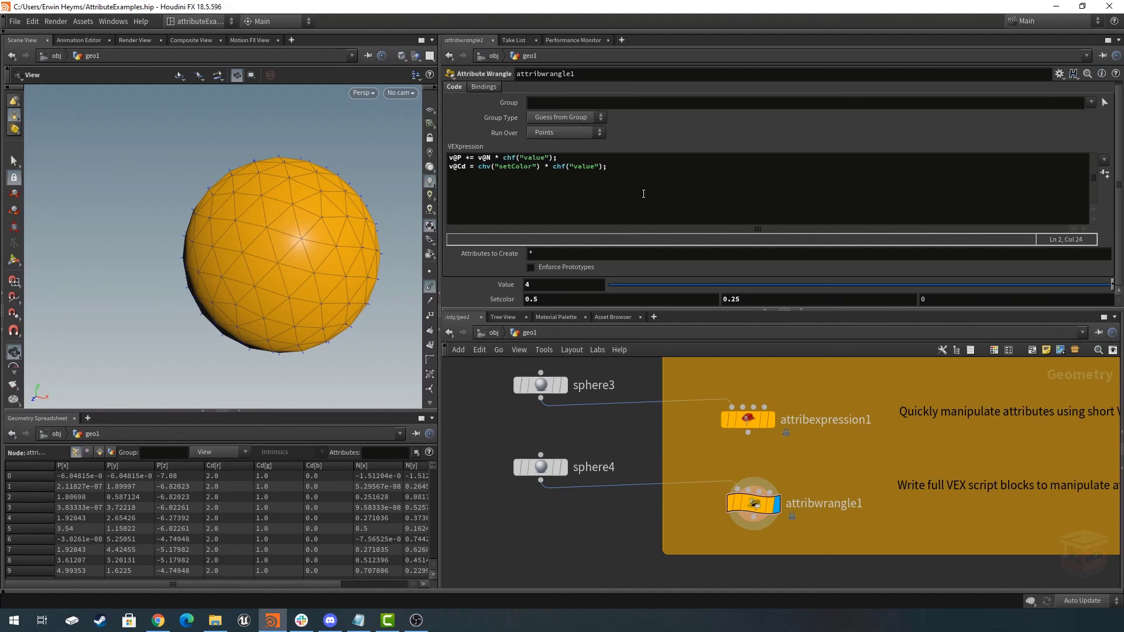
pyautogui.scroll(-3, 801, 476)
pyautogui.moveTo(834, 473); pyautogui.dragTo(779, 498, button='middle')
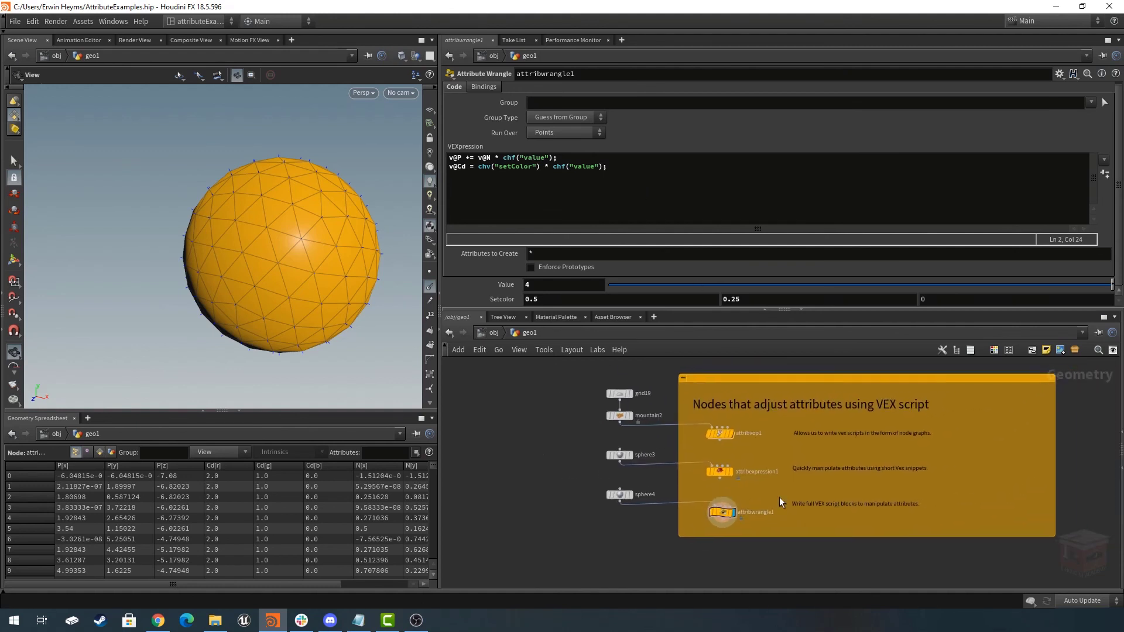
pyautogui.scroll(2, 763, 455)
pyautogui.moveTo(757, 451); pyautogui.dragTo(756, 457, button='middle')
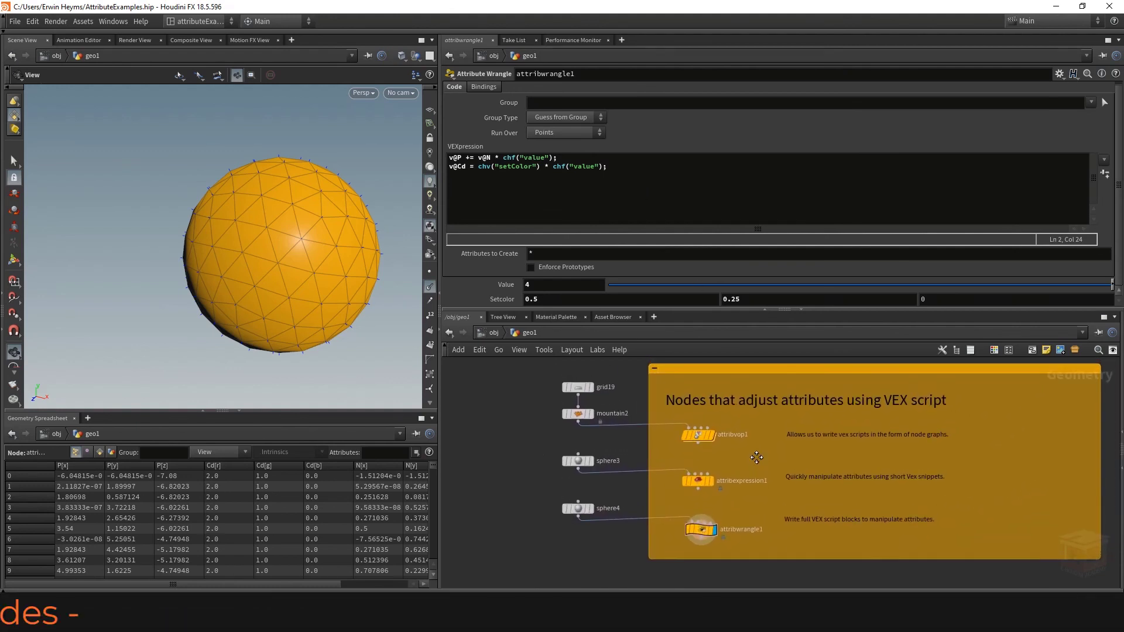
# Make attribvop1 the displayed node, look over its inner VOP network and return to the geo1 level.
pyautogui.moveTo(718, 442)
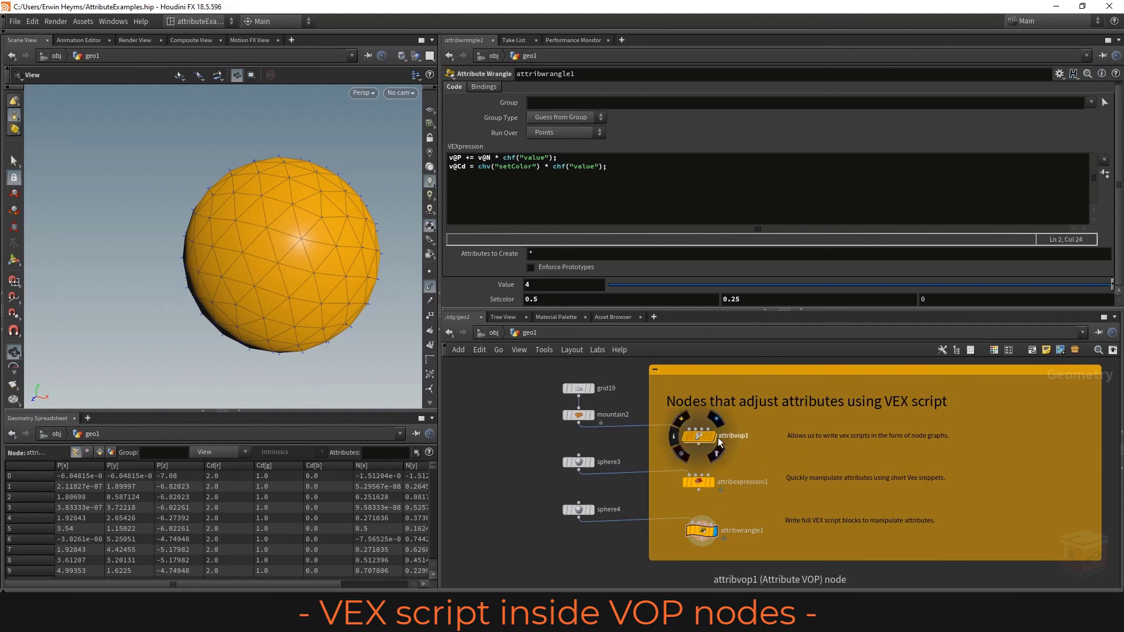
pyautogui.click(714, 437)
pyautogui.click(700, 437)
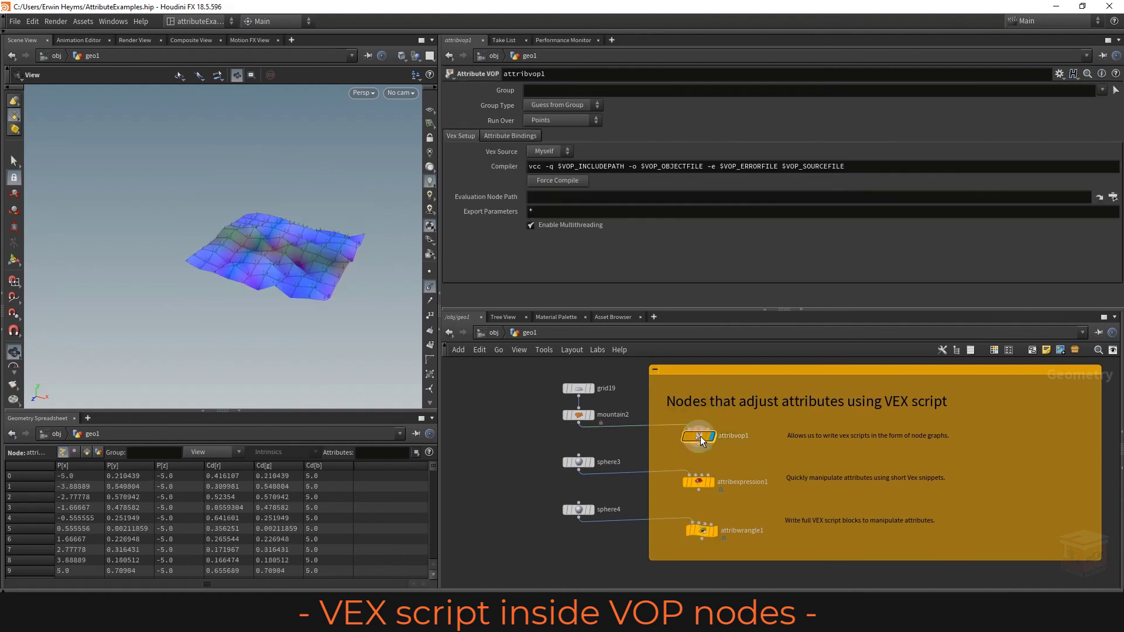
pyautogui.moveTo(700, 436)
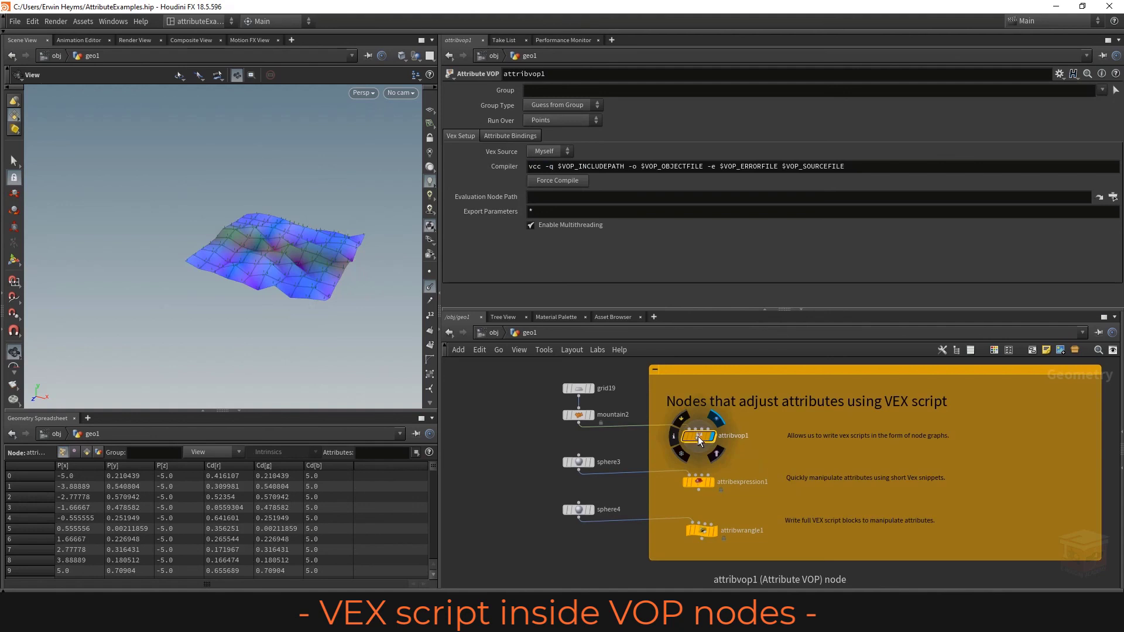
pyautogui.doubleClick(698, 436)
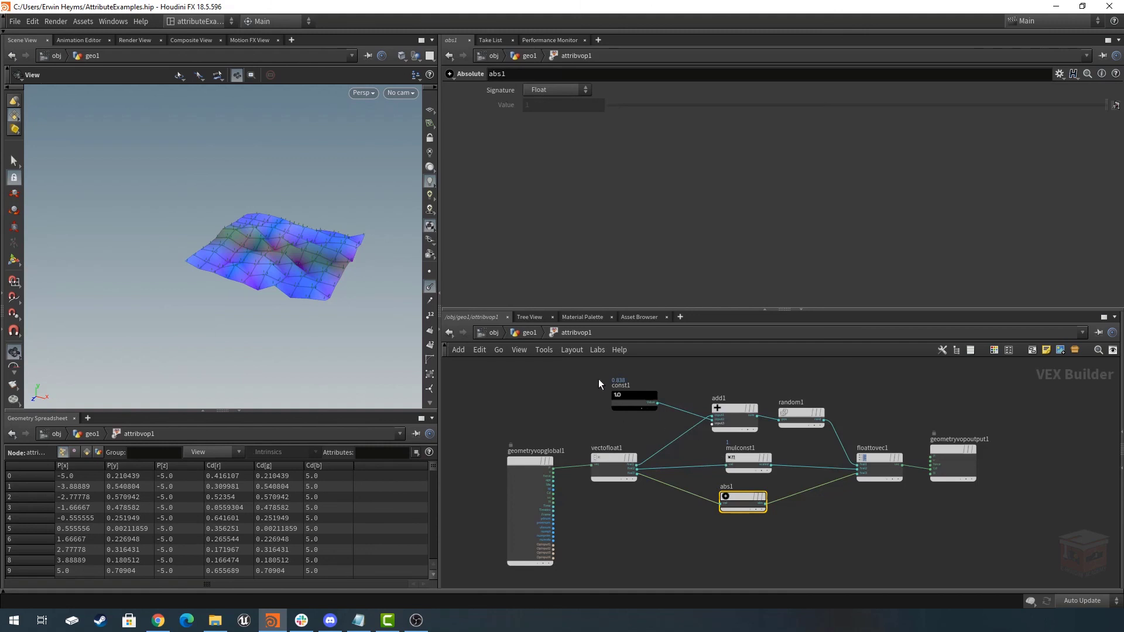
pyautogui.click(527, 335)
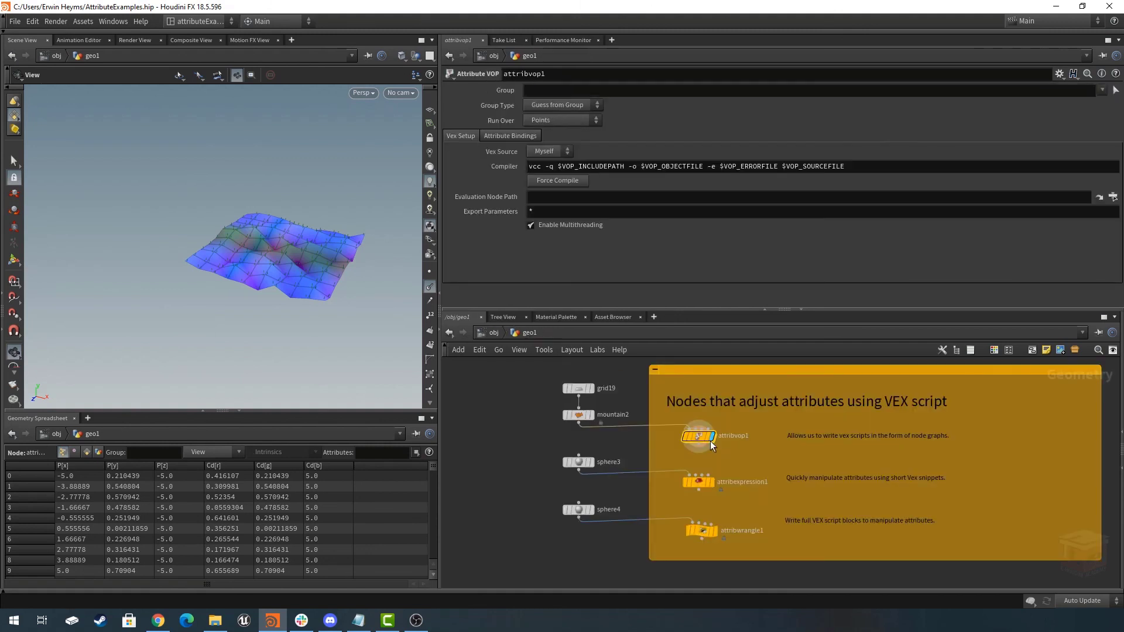
# Open the VEX code generated by attribvop1 and read through it to the end.
pyautogui.rightClick(696, 437)
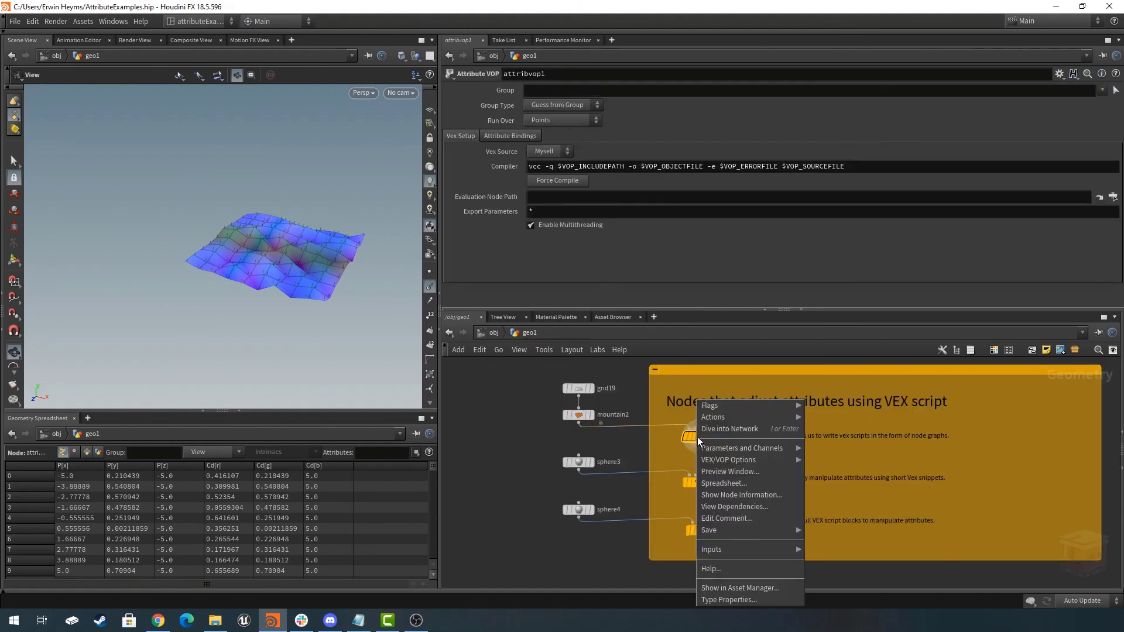
pyautogui.moveTo(710, 465)
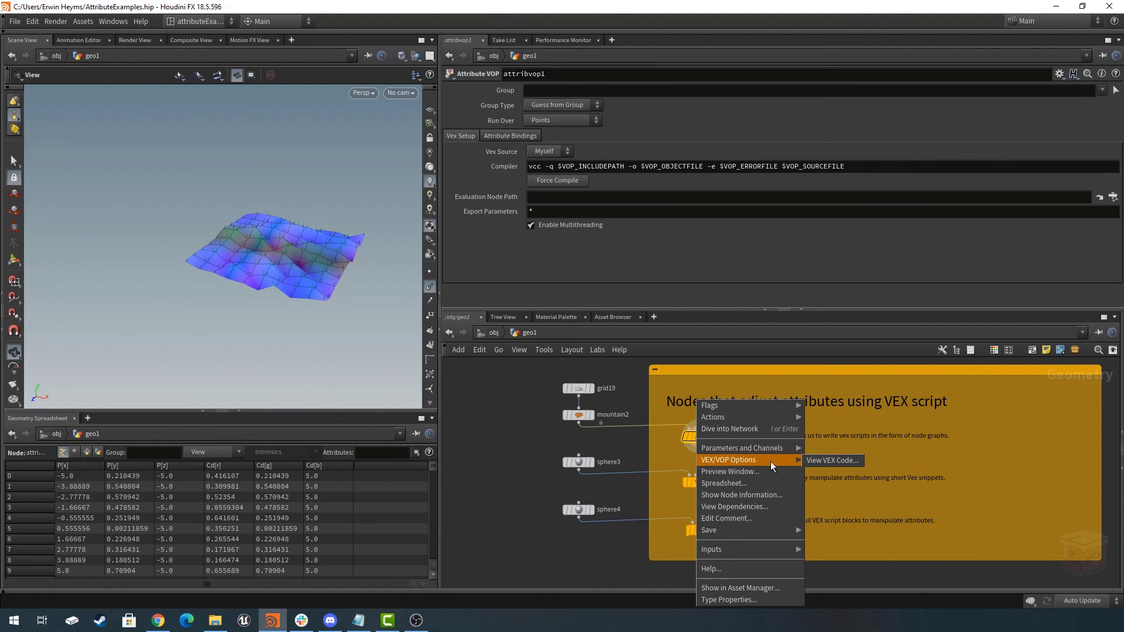
pyautogui.click(840, 460)
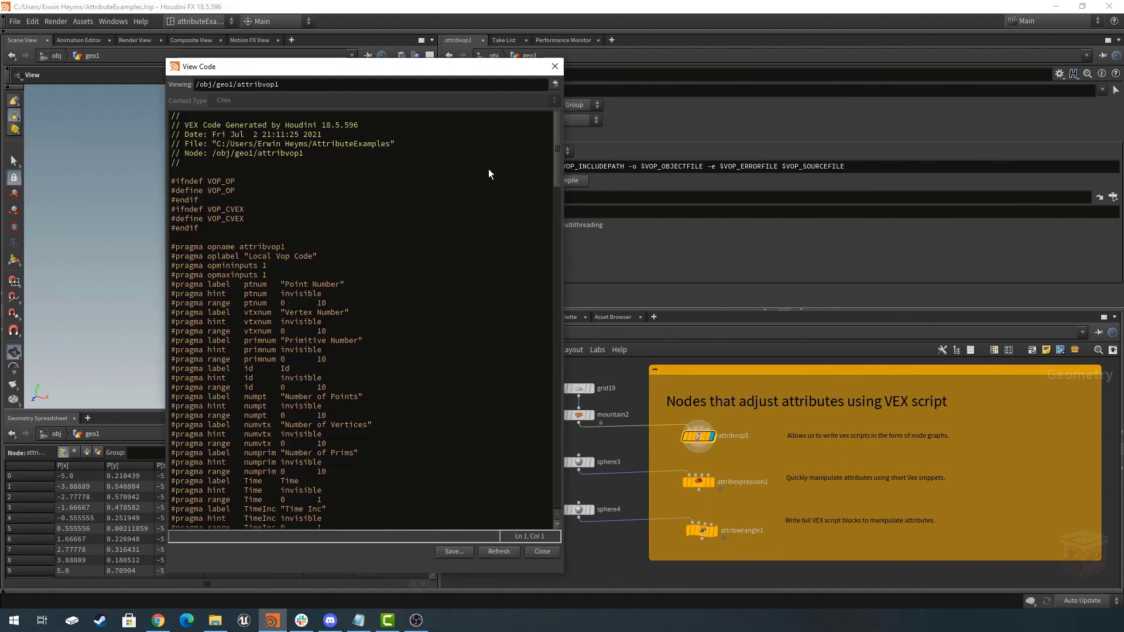
pyautogui.moveTo(558, 141); pyautogui.dragTo(536, 358)
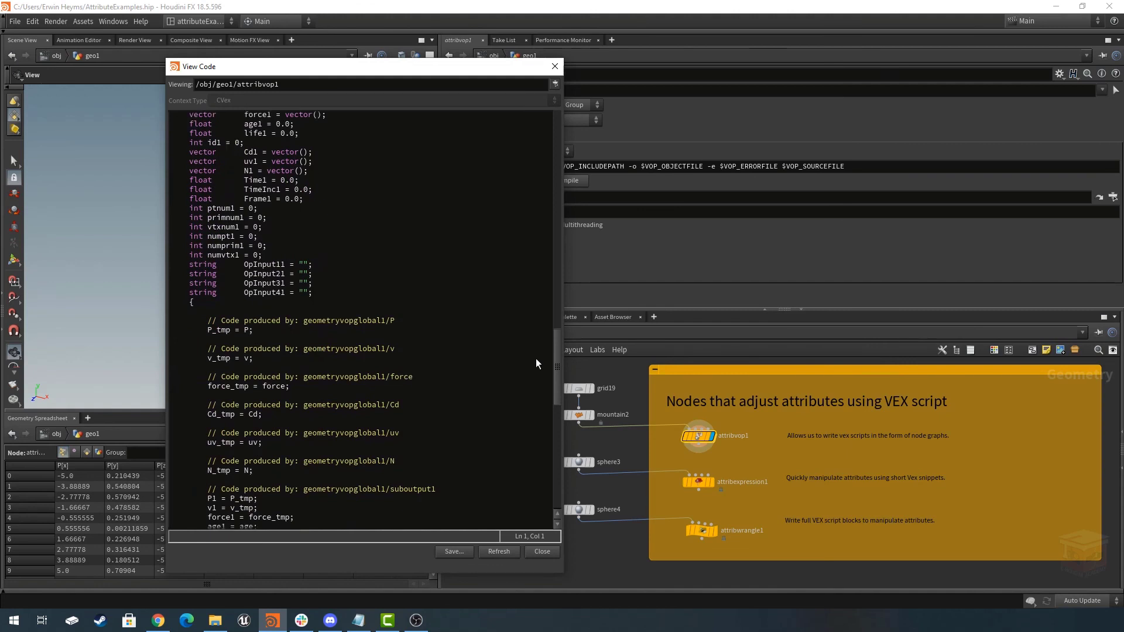
pyautogui.moveTo(536, 359); pyautogui.dragTo(535, 469)
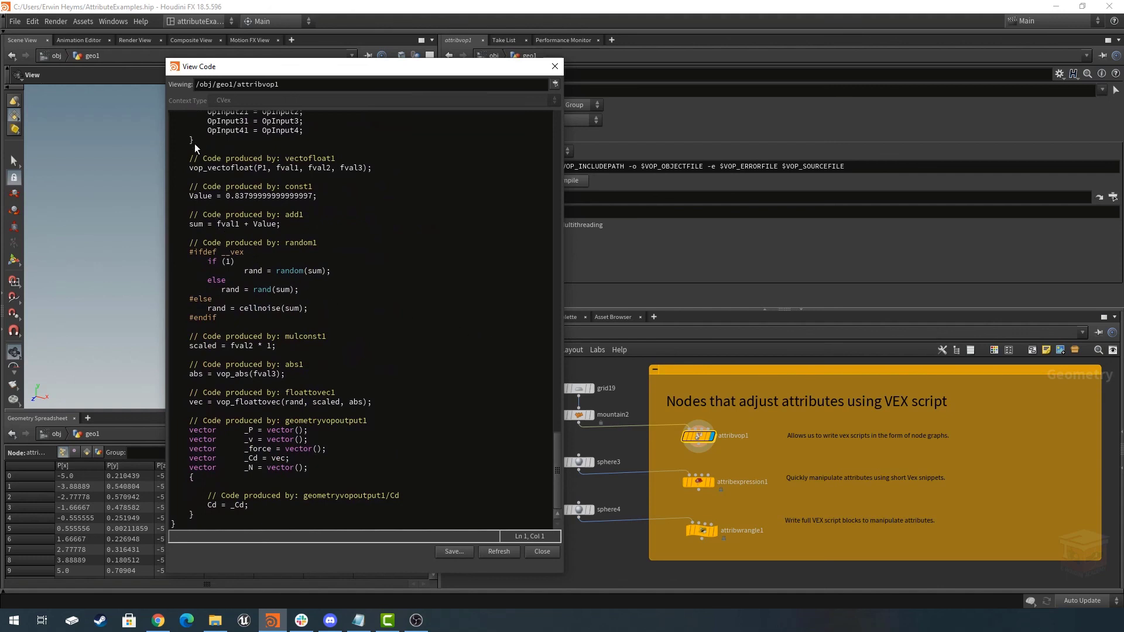
pyautogui.scroll(2, 197, 159)
pyautogui.scroll(-2, 198, 159)
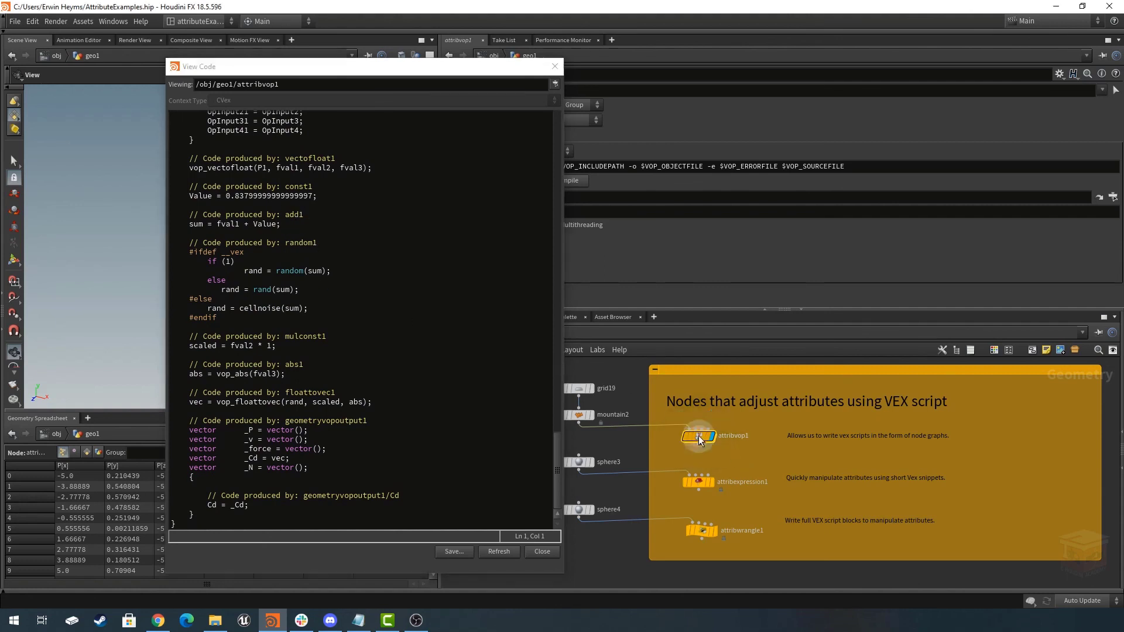
# Compare the abs1 and random1 nodes inside attribvop1 with their sections of the generated code, and close the code view.
pyautogui.doubleClick(698, 435)
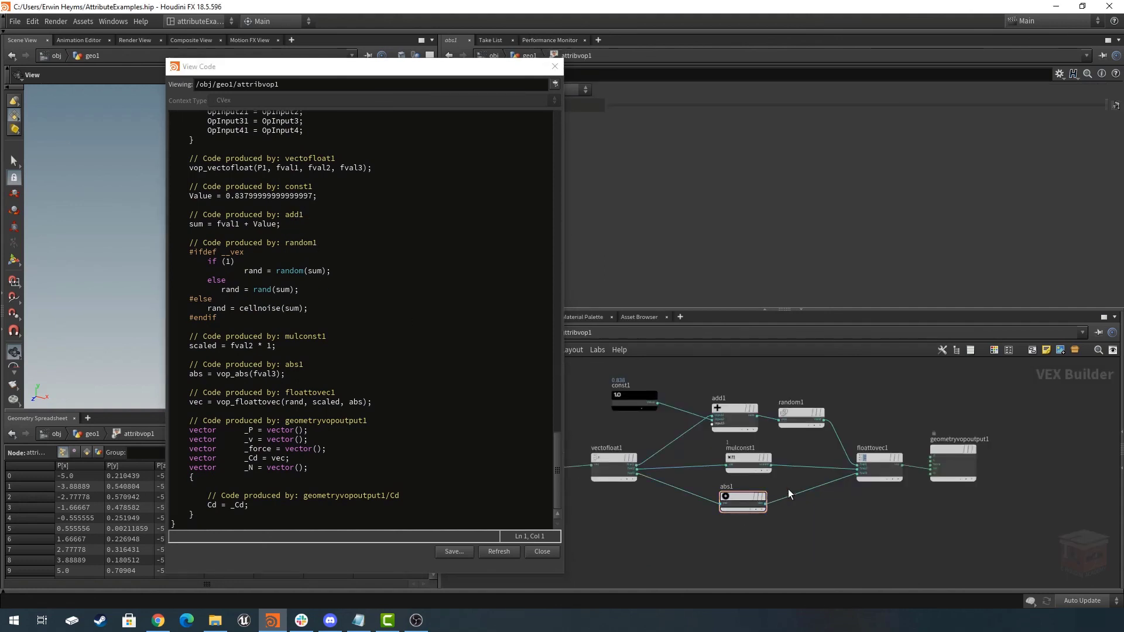
pyautogui.moveTo(777, 488); pyautogui.dragTo(694, 520)
pyautogui.moveTo(301, 374); pyautogui.dragTo(201, 369)
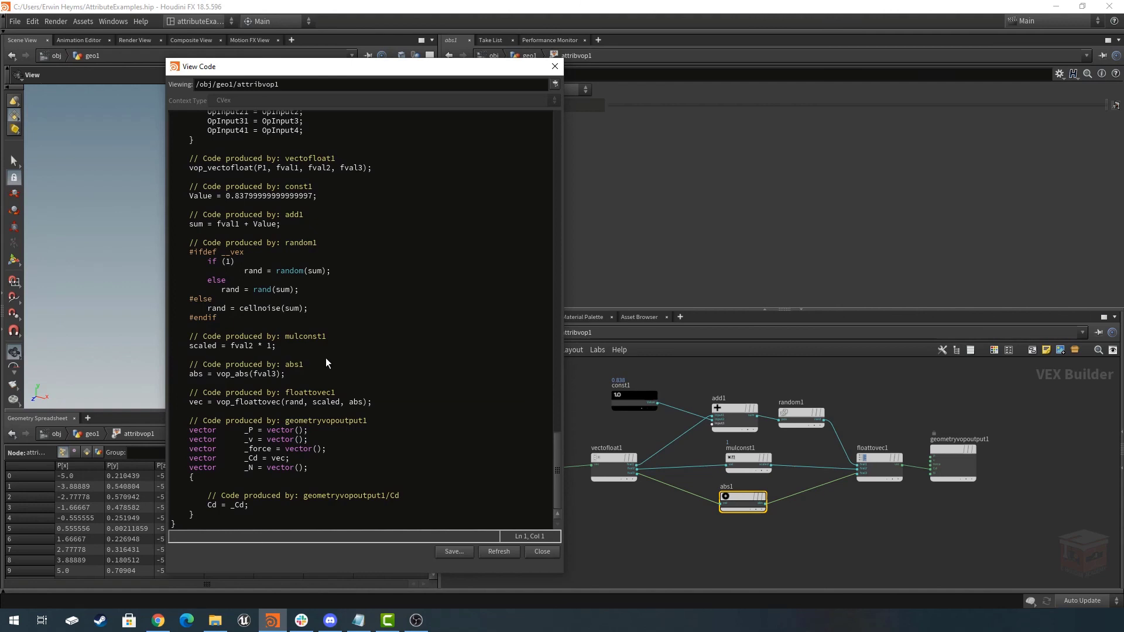
pyautogui.moveTo(298, 290); pyautogui.dragTo(152, 241)
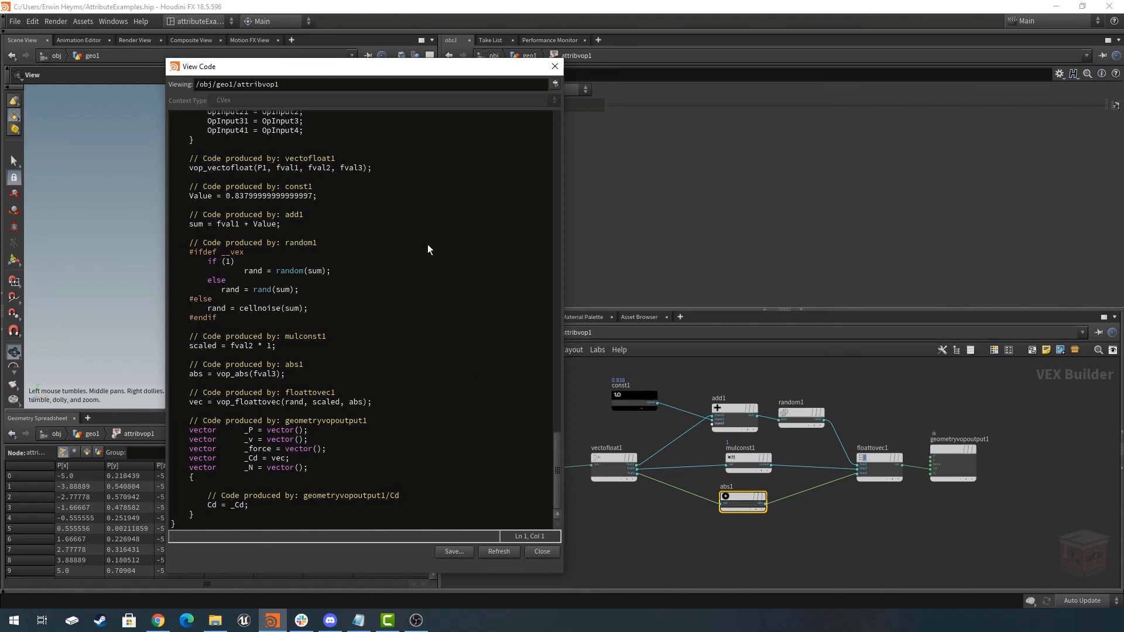
pyautogui.click(540, 551)
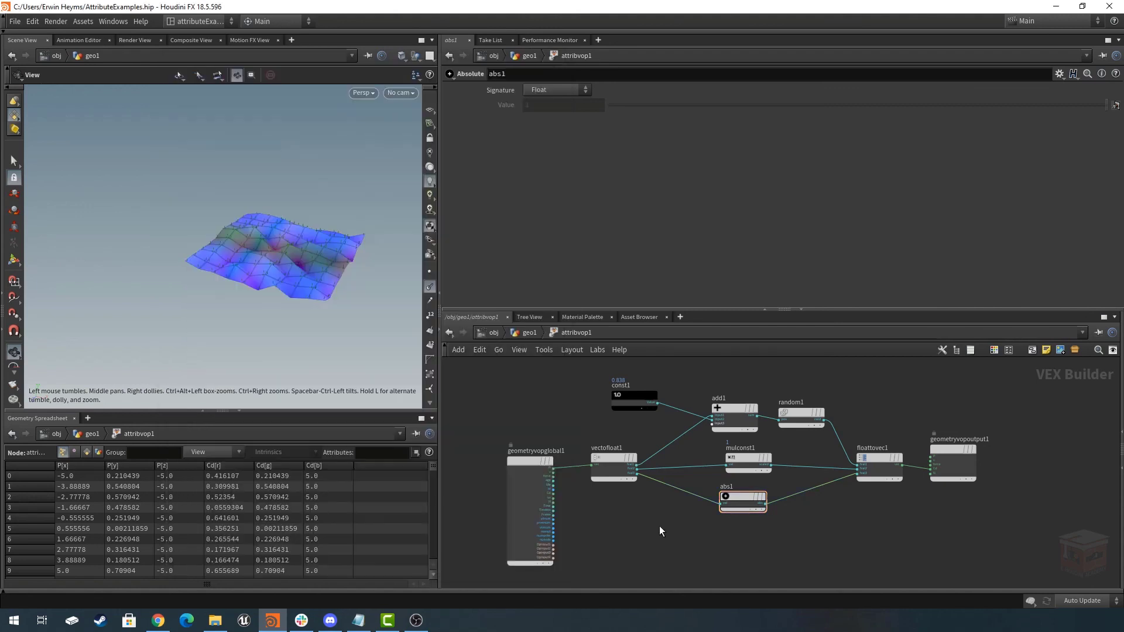
# Return to geo1, open the help page for attribwrangle1 and read down to its examples and related nodes.
pyautogui.click(531, 335)
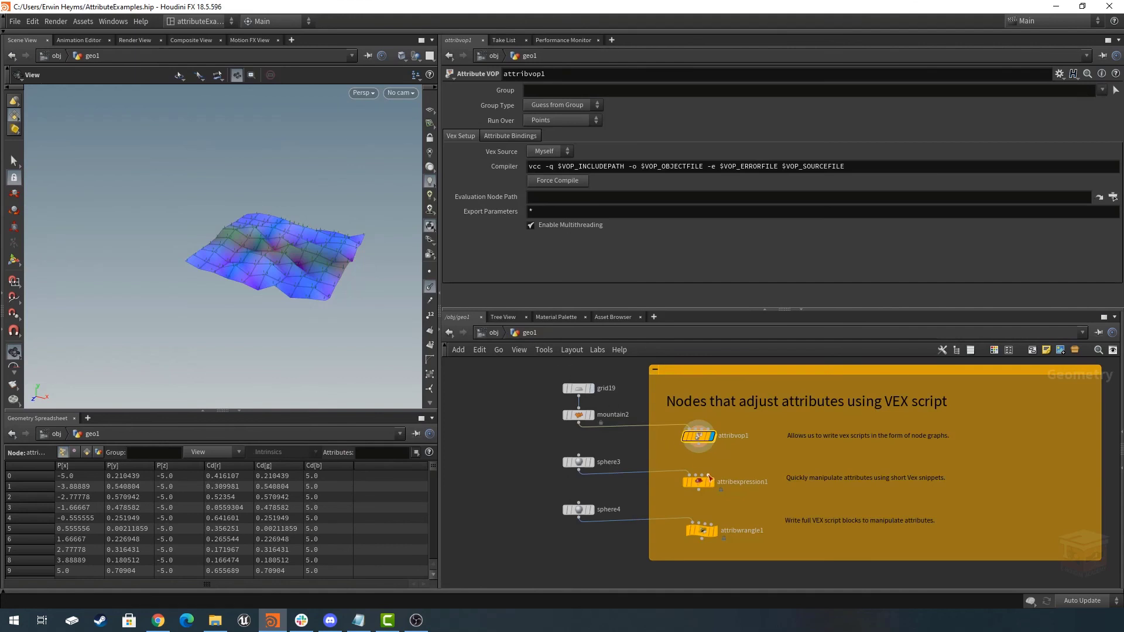
pyautogui.click(699, 532)
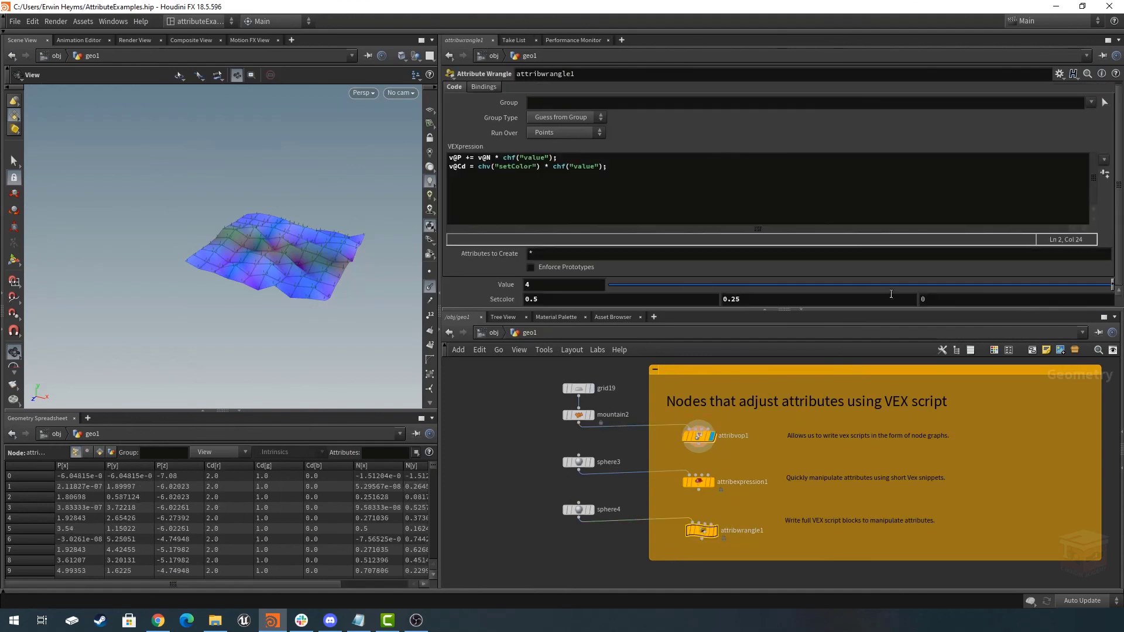
pyautogui.click(1116, 74)
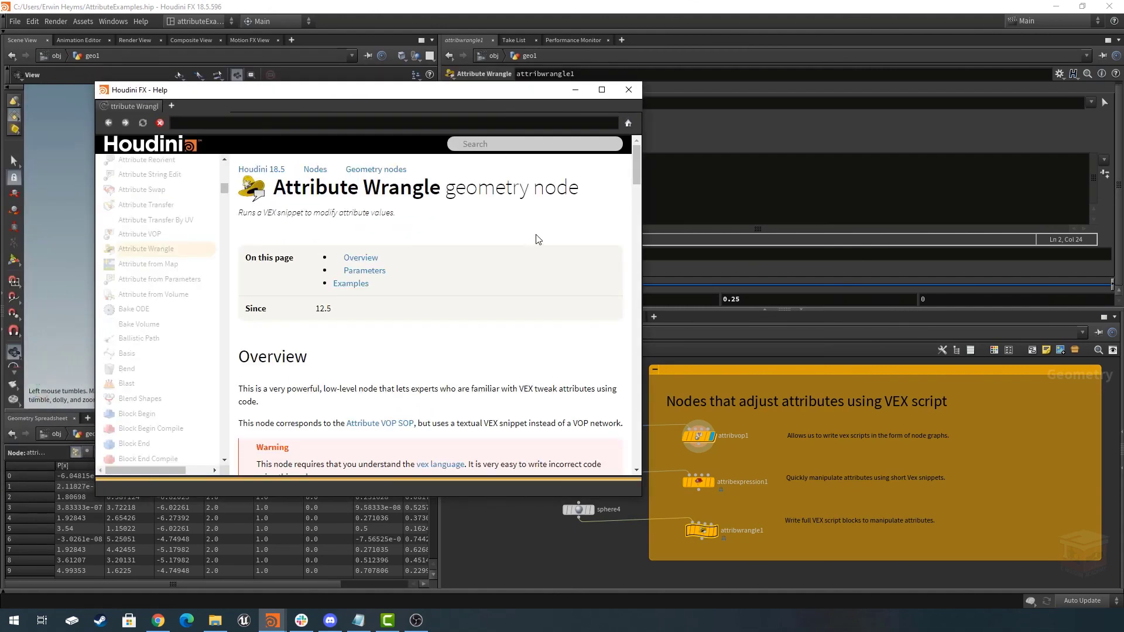
pyautogui.scroll(-10, 580, 240)
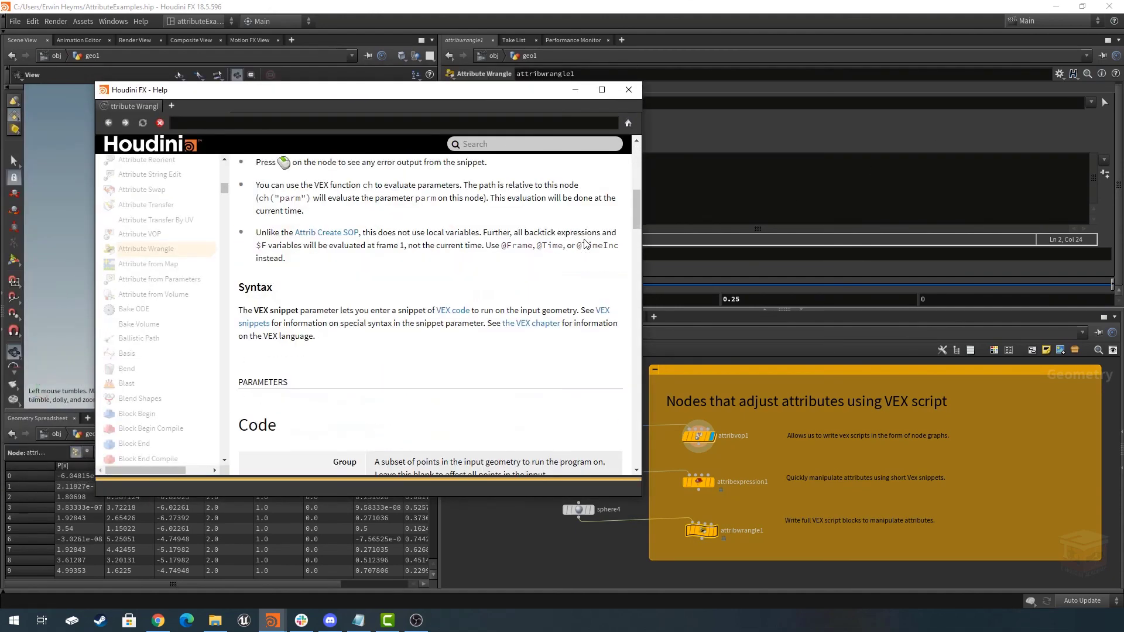
pyautogui.scroll(-15, 595, 245)
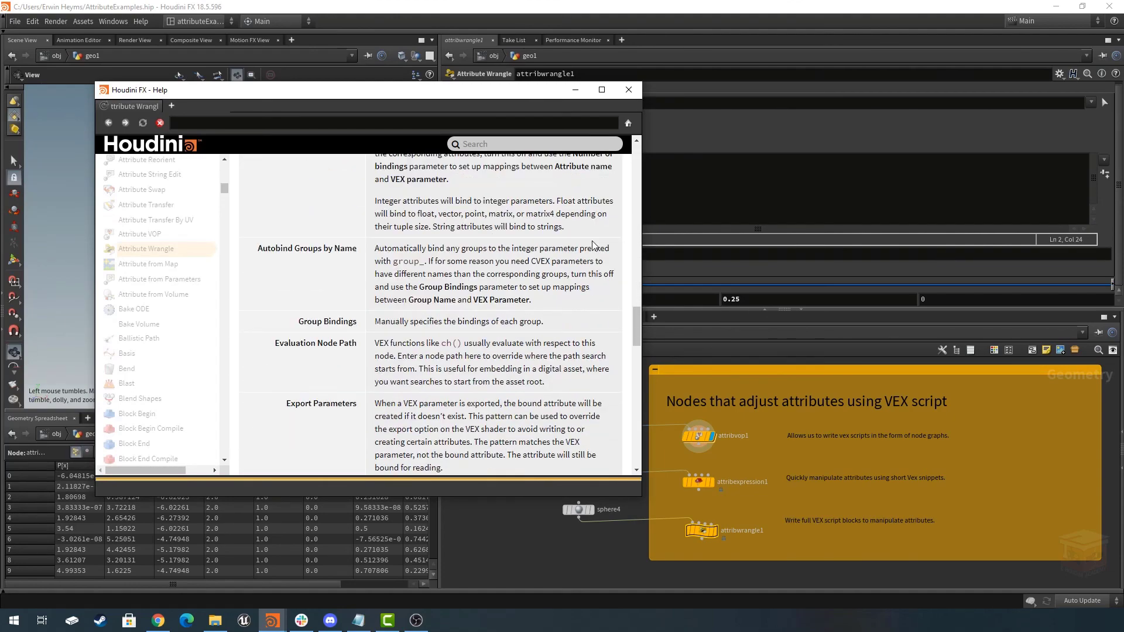
pyautogui.scroll(-10, 594, 245)
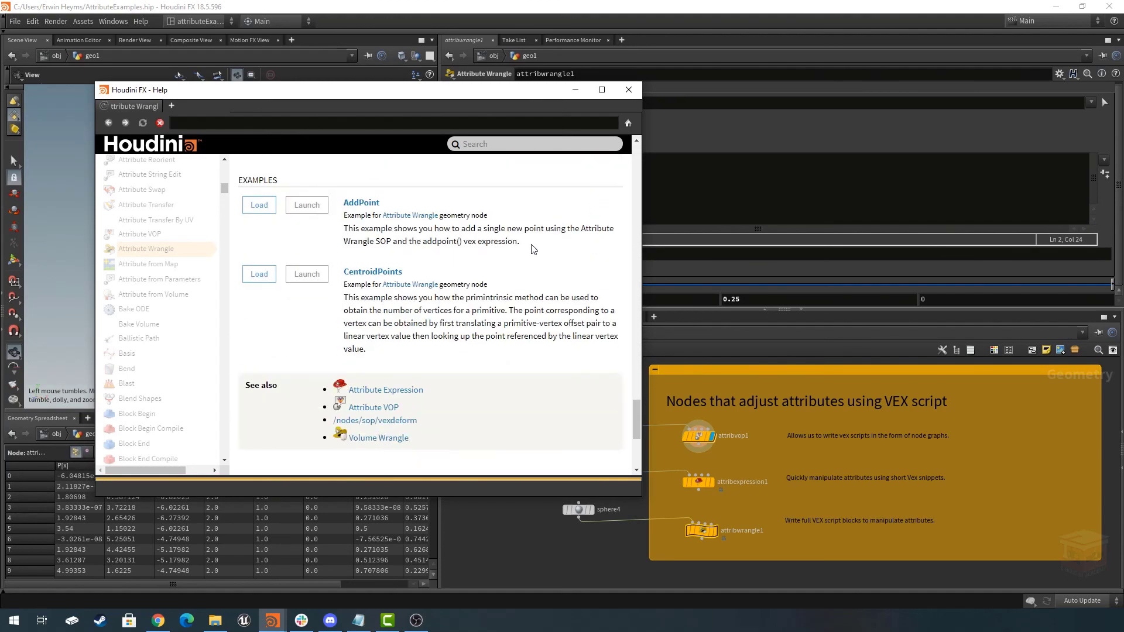
pyautogui.scroll(-3, 434, 240)
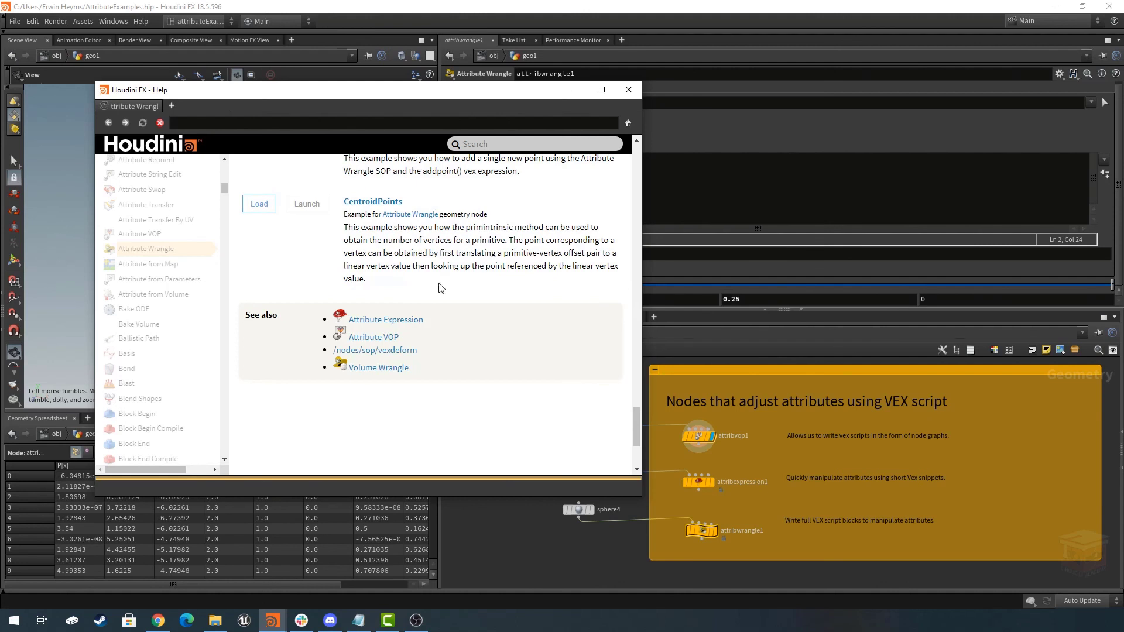
# Search the help for "vex rint()" and open the page of the rint VEX function.
pyautogui.click(484, 144)
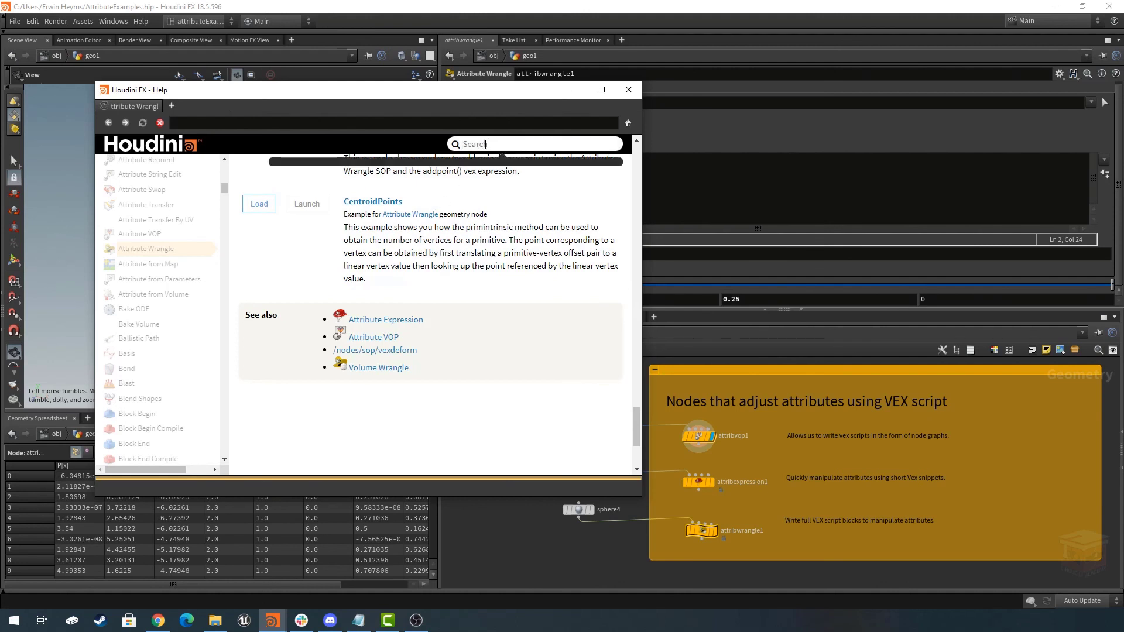
pyautogui.write('vex')
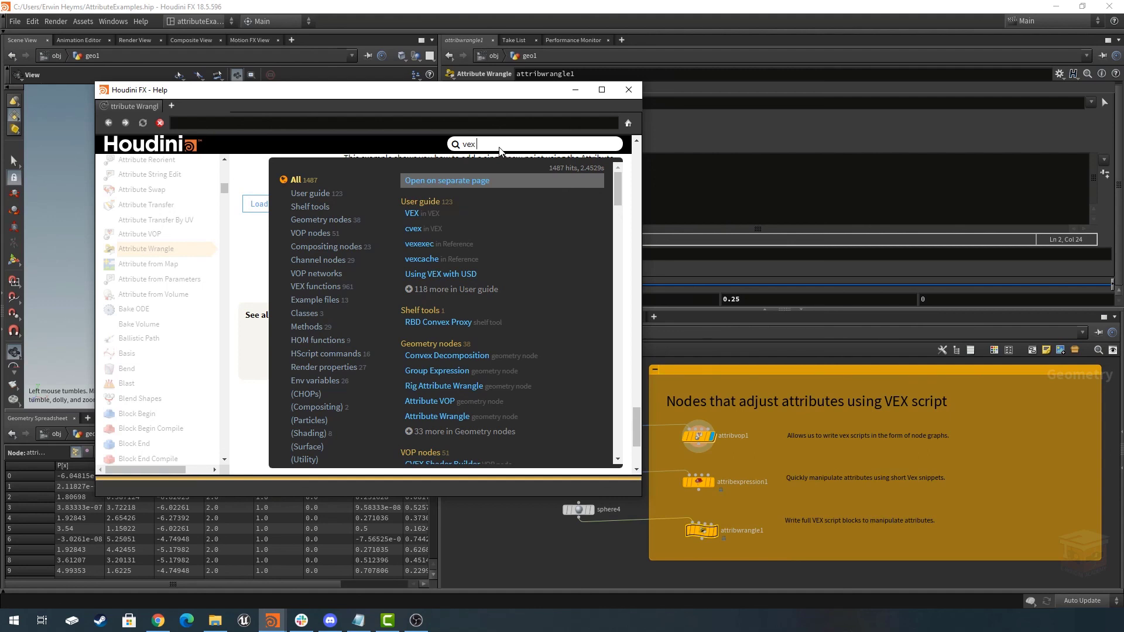
pyautogui.write(' rint()')
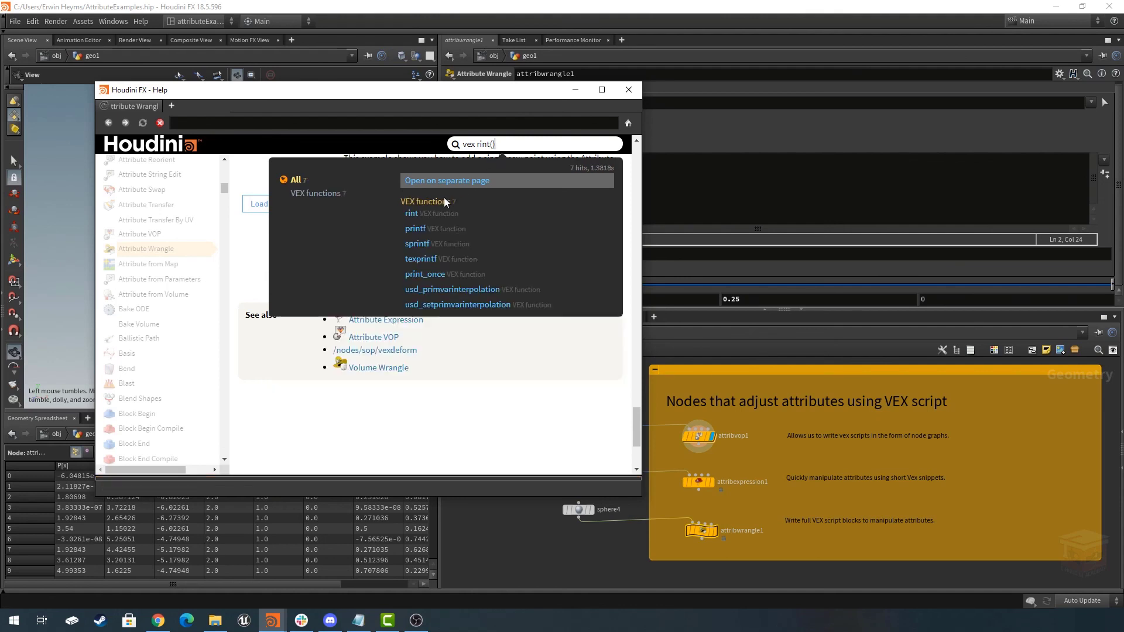
pyautogui.press('Return')
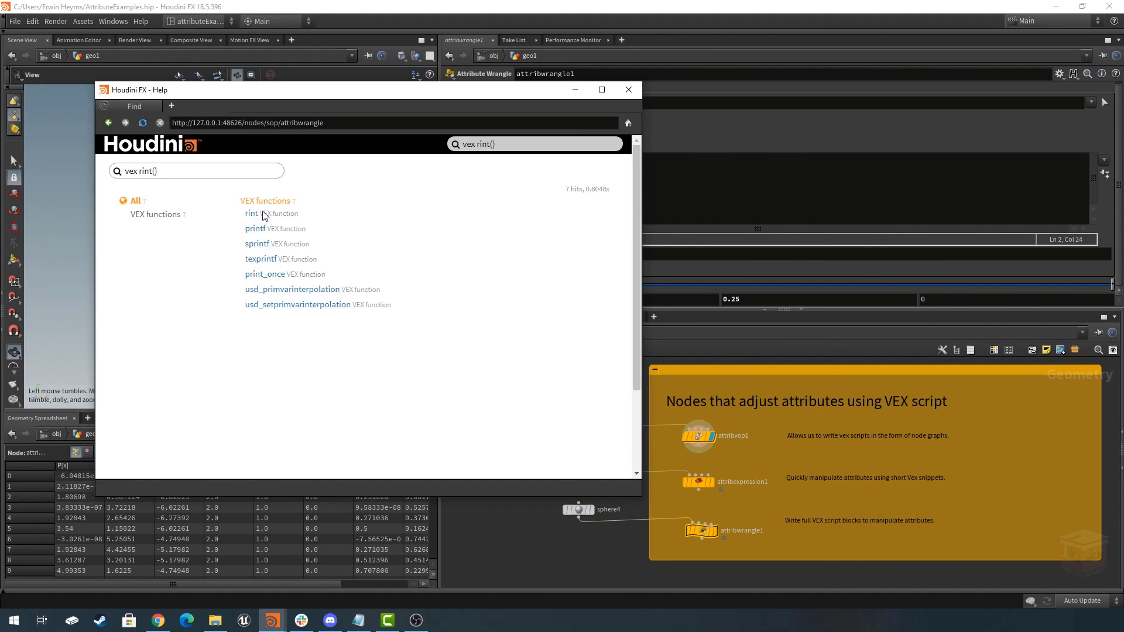
pyautogui.click(252, 214)
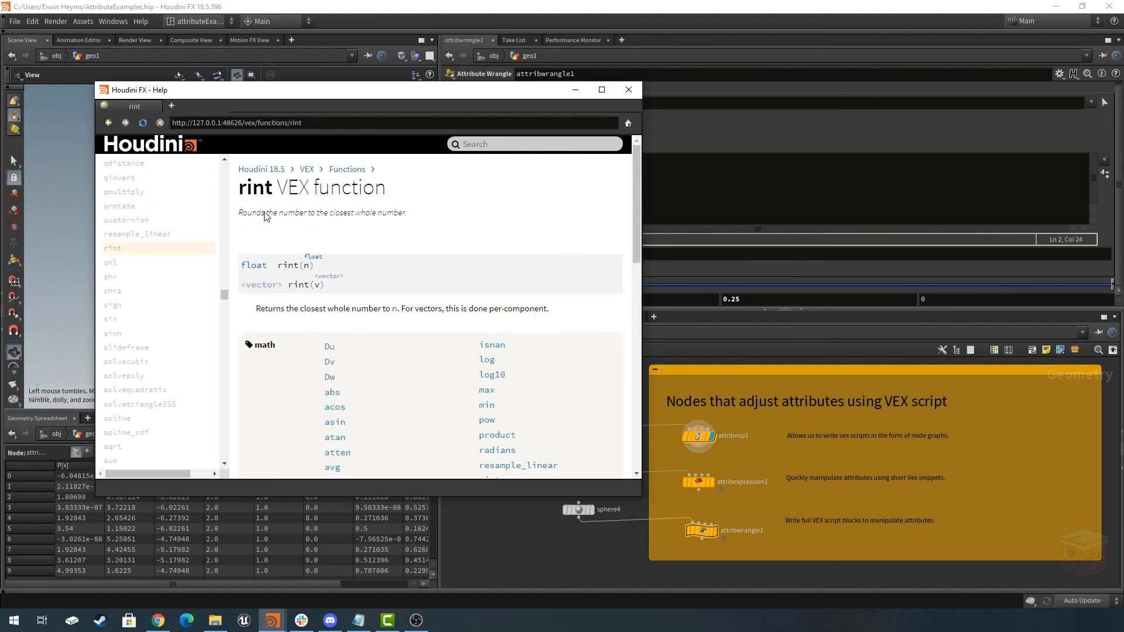
# Read the description on the rint help page and browse the index of VEX functions.
pyautogui.moveTo(414, 216); pyautogui.dragTo(242, 225)
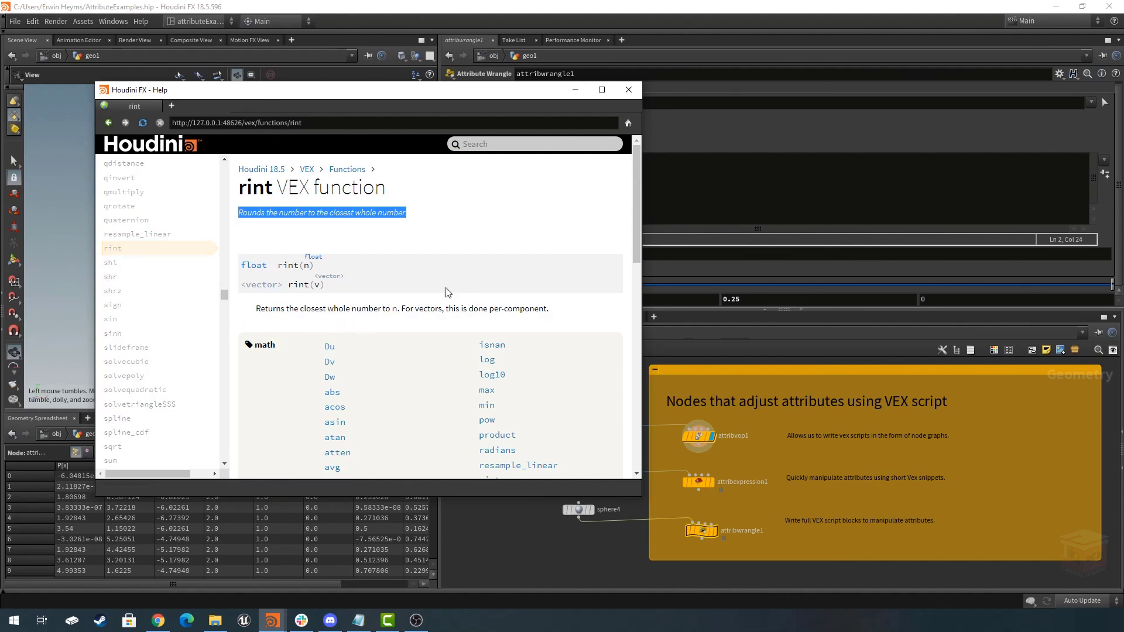
pyautogui.scroll(-5, 442, 287)
pyautogui.scroll(5, 442, 286)
pyautogui.click(341, 171)
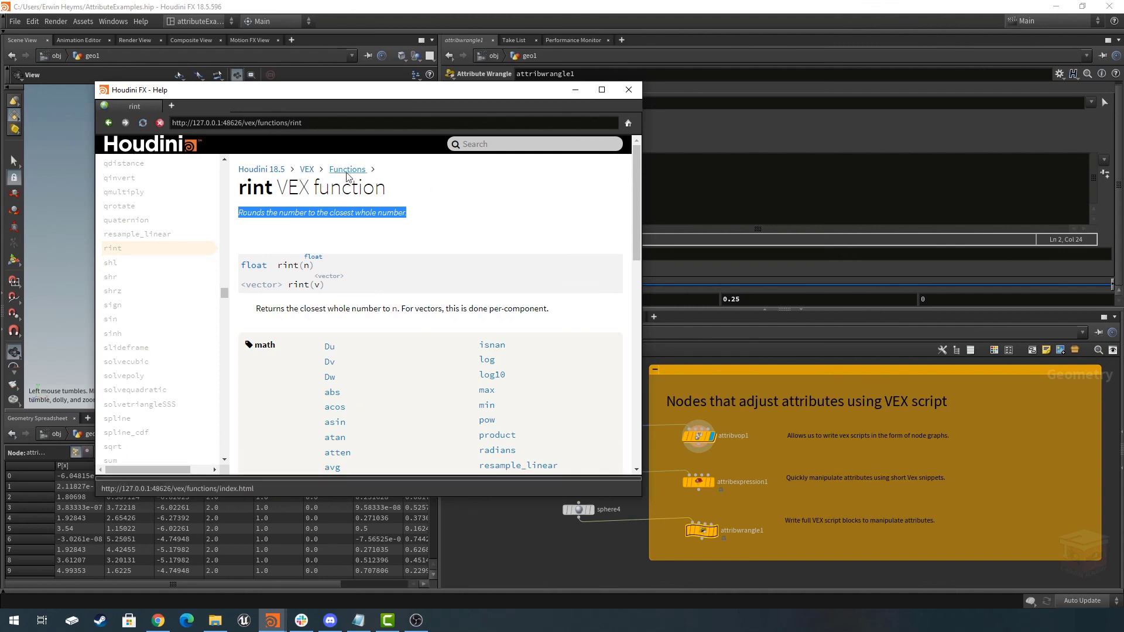
pyautogui.moveTo(635, 150); pyautogui.dragTo(614, 375)
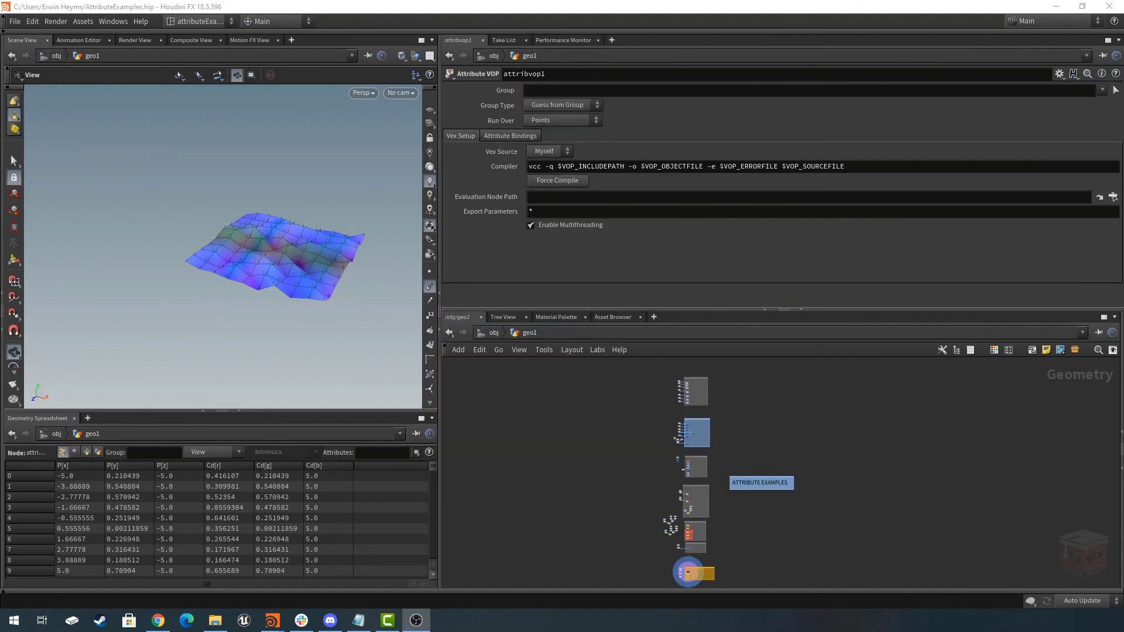